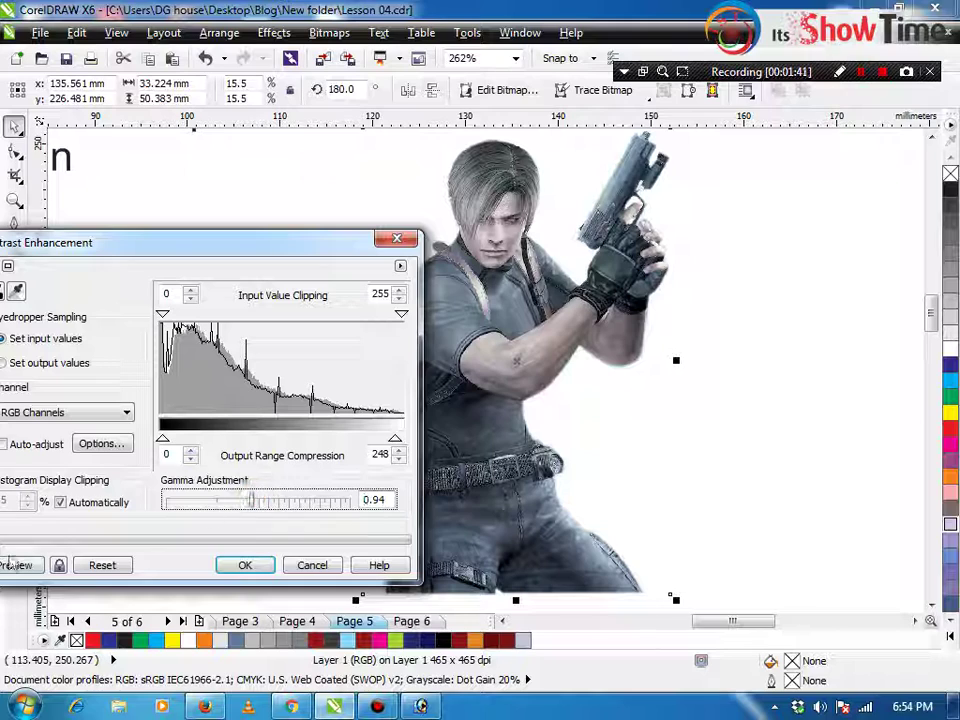
# Preview the current contrast enhancement settings and apply them to the character bitmap
pyautogui.moveTo(196, 250); pyautogui.dragTo(321, 234)
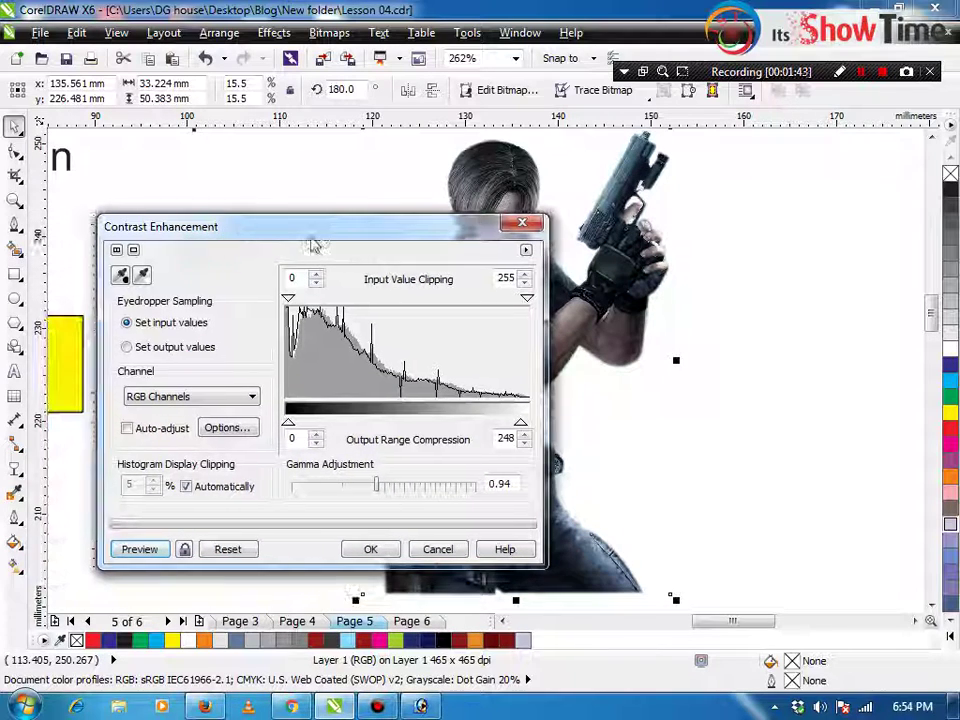
pyautogui.click(387, 556)
# Preview Local Equalization on the character bitmap with linked width and height at 52, and again at 58
pyautogui.click(273, 33)
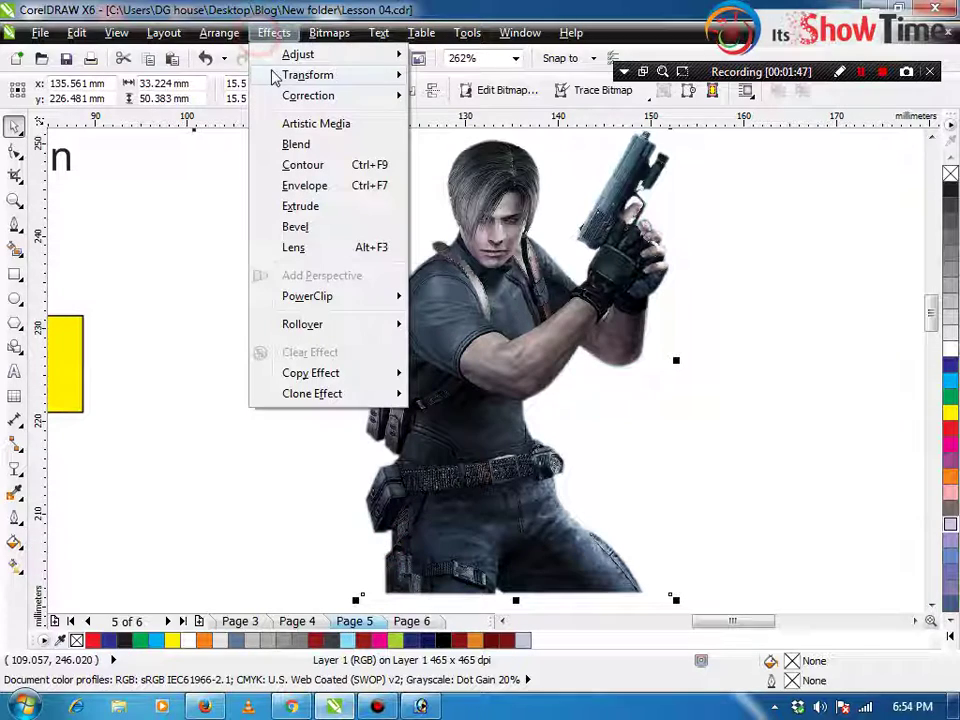
pyautogui.moveTo(300, 55)
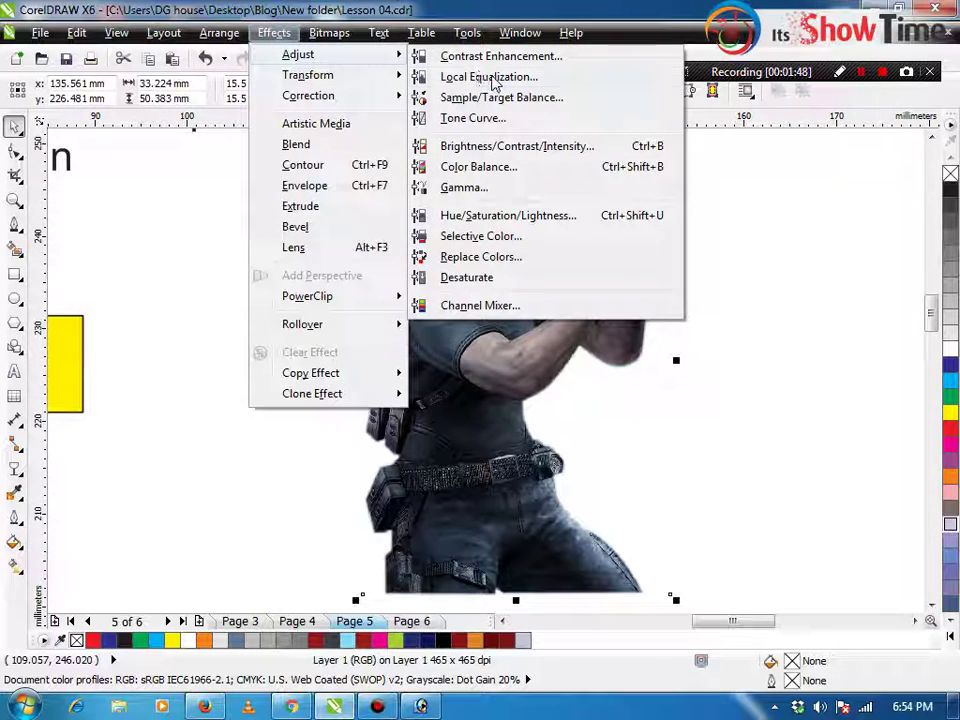
pyautogui.click(589, 80)
pyautogui.moveTo(415, 290); pyautogui.dragTo(636, 342)
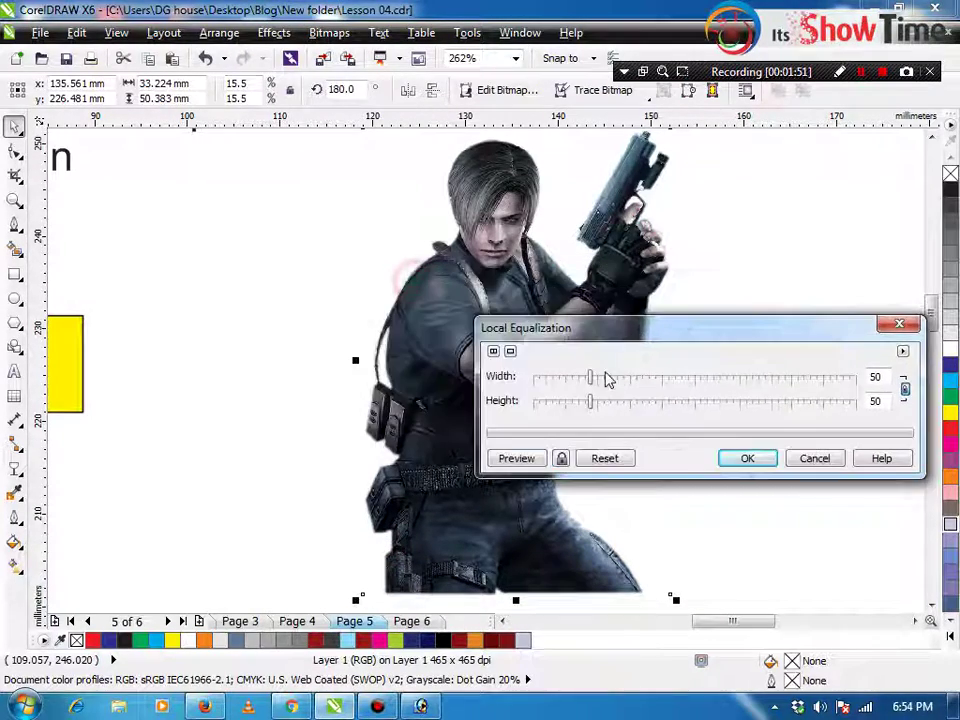
pyautogui.moveTo(591, 377); pyautogui.dragTo(595, 377)
pyautogui.click(518, 458)
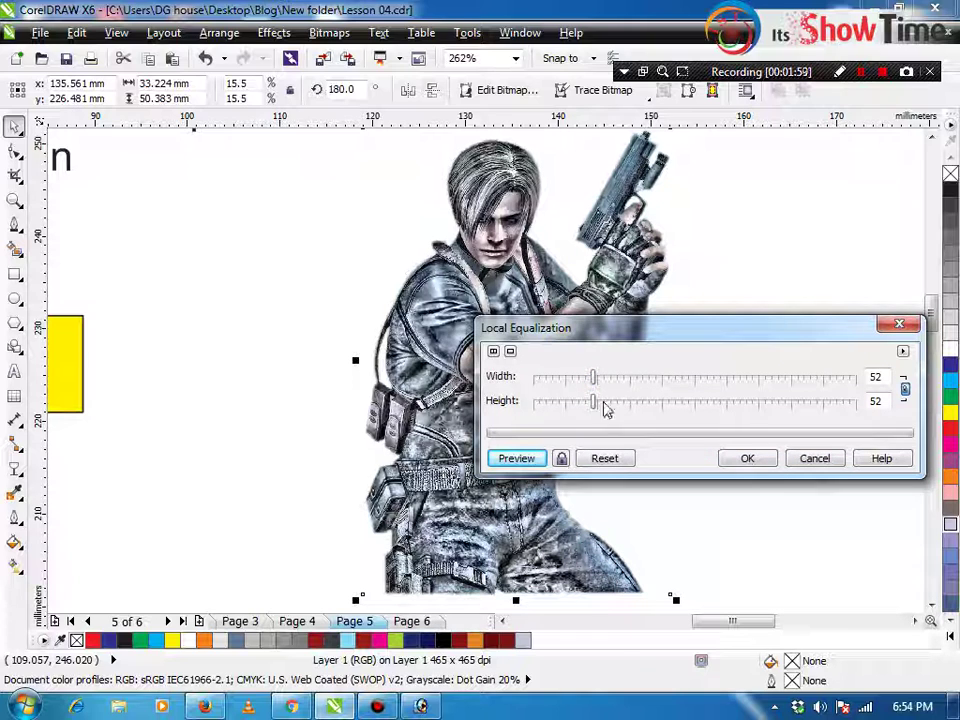
pyautogui.moveTo(593, 401); pyautogui.dragTo(601, 402)
pyautogui.click(517, 459)
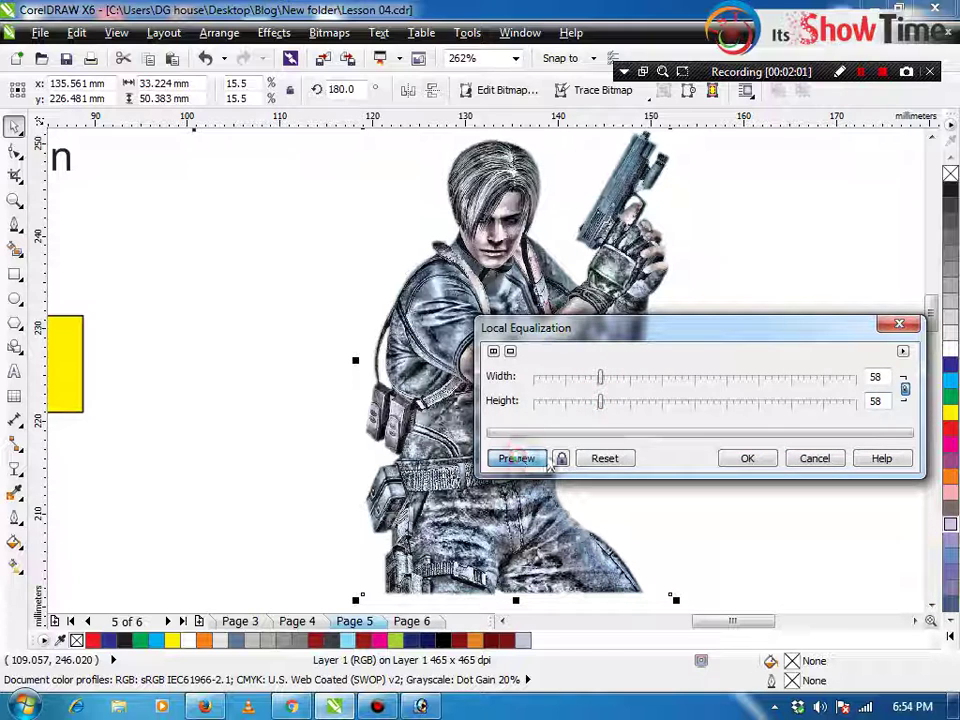
# Unlink the Local Equalization width and height, preview width 67 with height 46, and cancel the adjustment
pyautogui.click(904, 389)
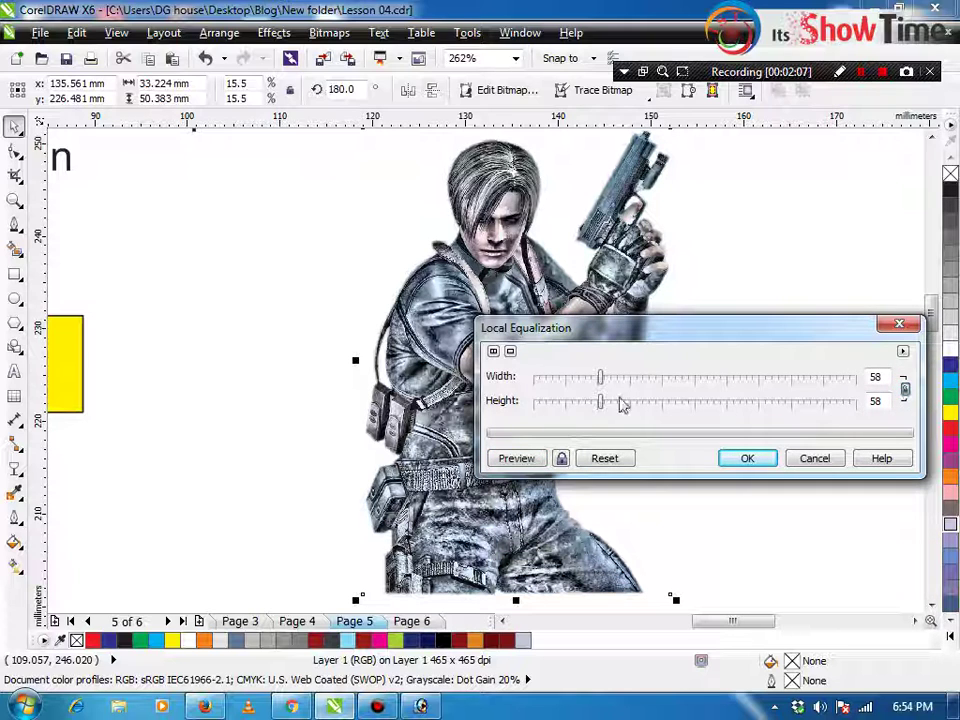
pyautogui.click(775, 376)
pyautogui.click(630, 378)
pyautogui.moveTo(631, 380); pyautogui.dragTo(585, 402)
pyautogui.click(528, 461)
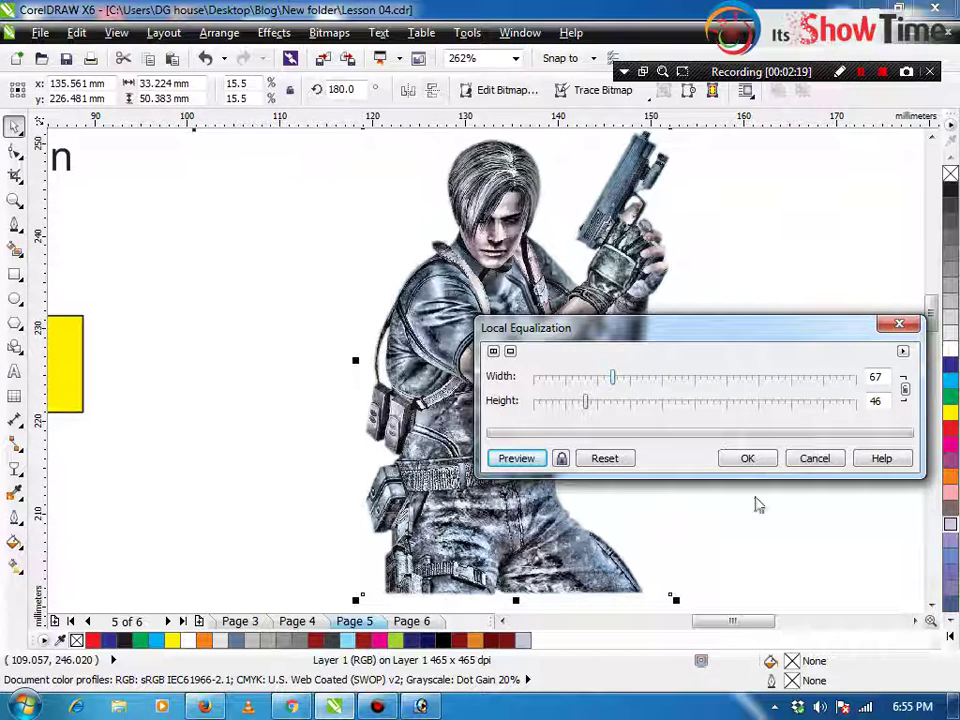
pyautogui.click(814, 460)
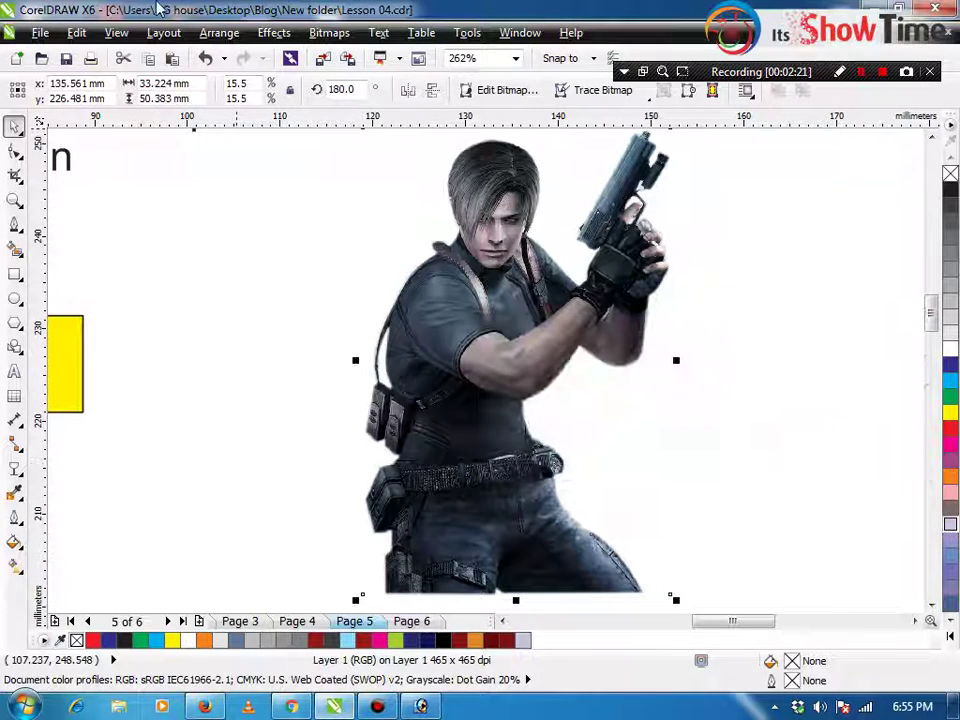
# Open the Sample/Target Balance adjustment for the character bitmap and dismiss it without applying anything
pyautogui.click(288, 35)
pyautogui.moveTo(300, 55)
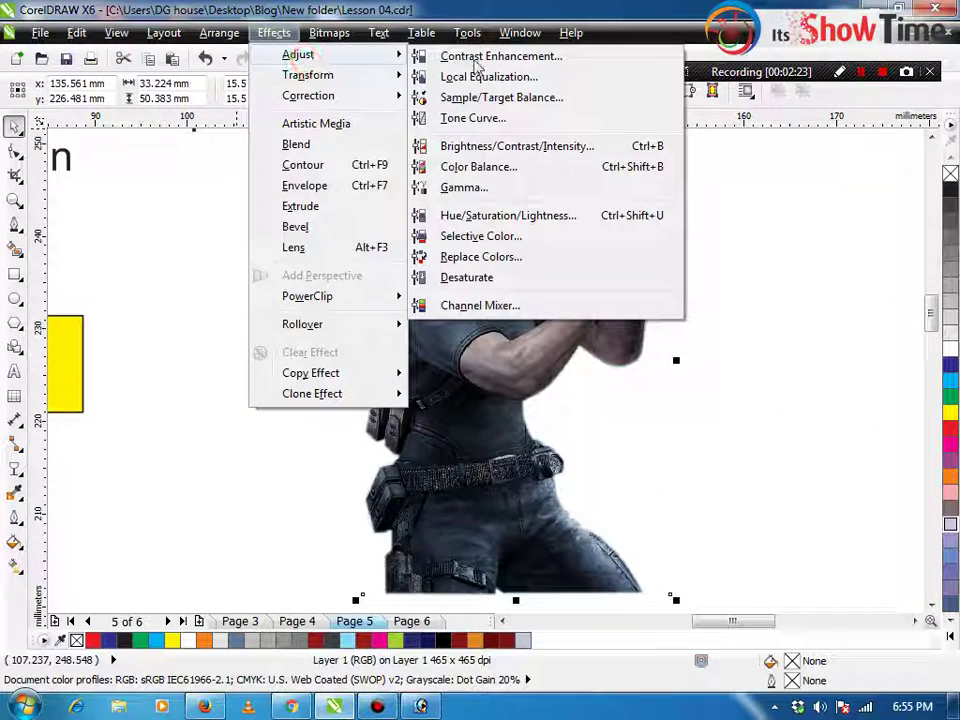
pyautogui.click(479, 101)
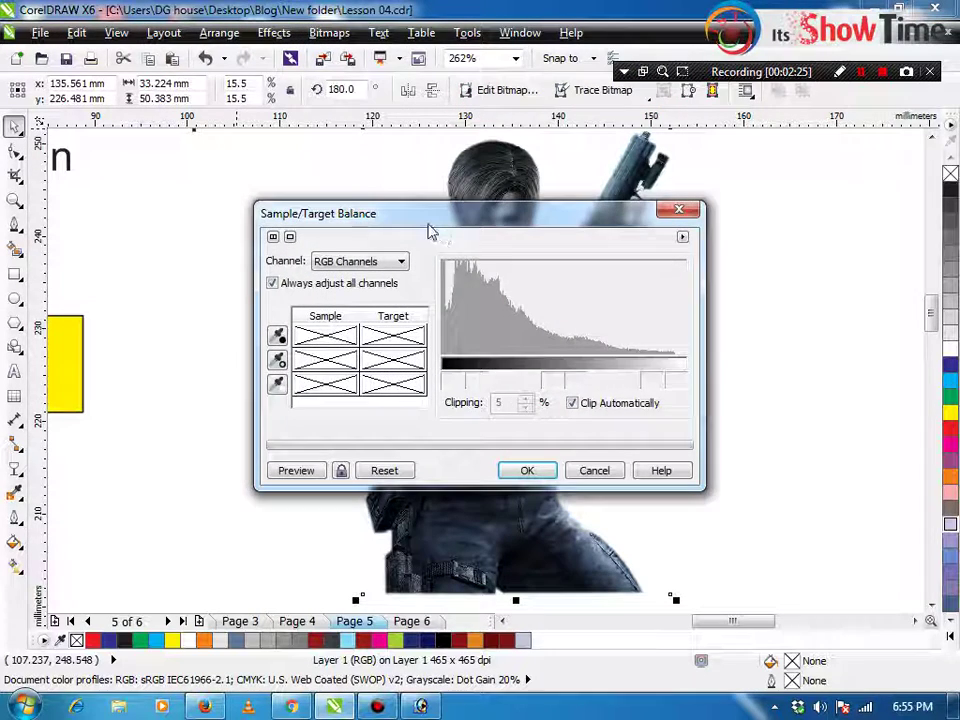
pyautogui.moveTo(429, 229); pyautogui.dragTo(717, 231)
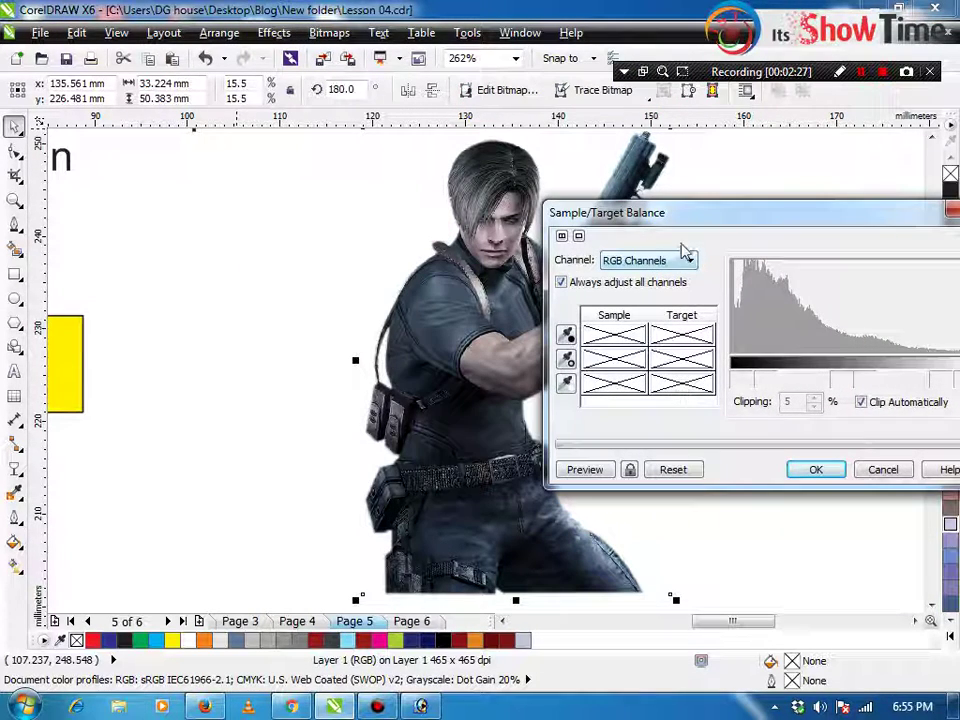
pyautogui.click(883, 469)
# View the Brightness/Contrast/Intensity settings for the character bitmap and cancel the dialog
pyautogui.click(329, 32)
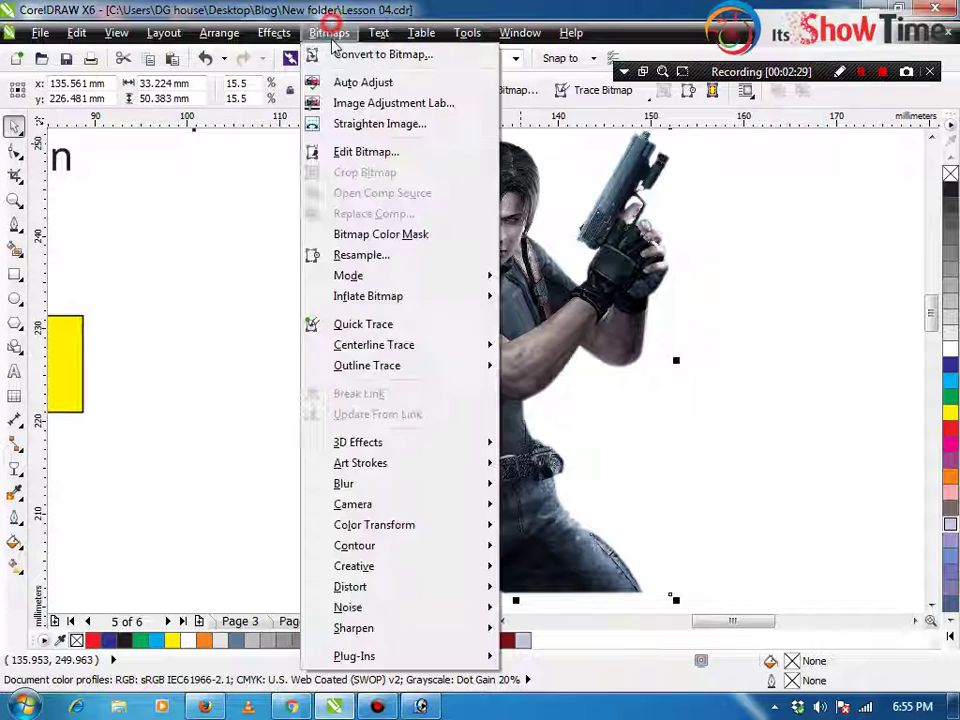
pyautogui.click(274, 32)
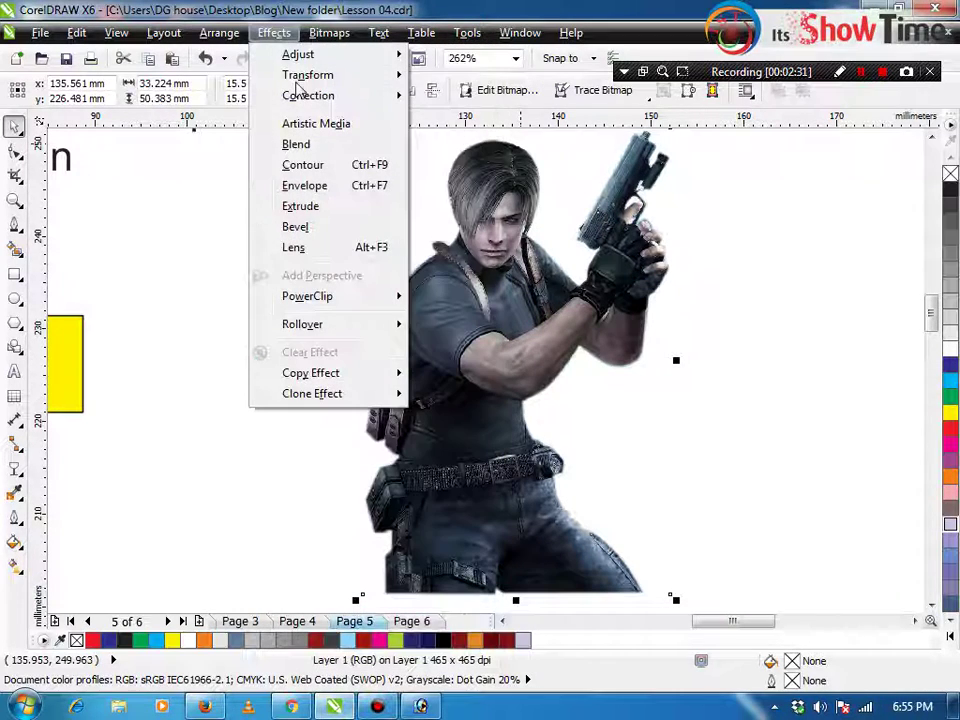
pyautogui.moveTo(307, 76)
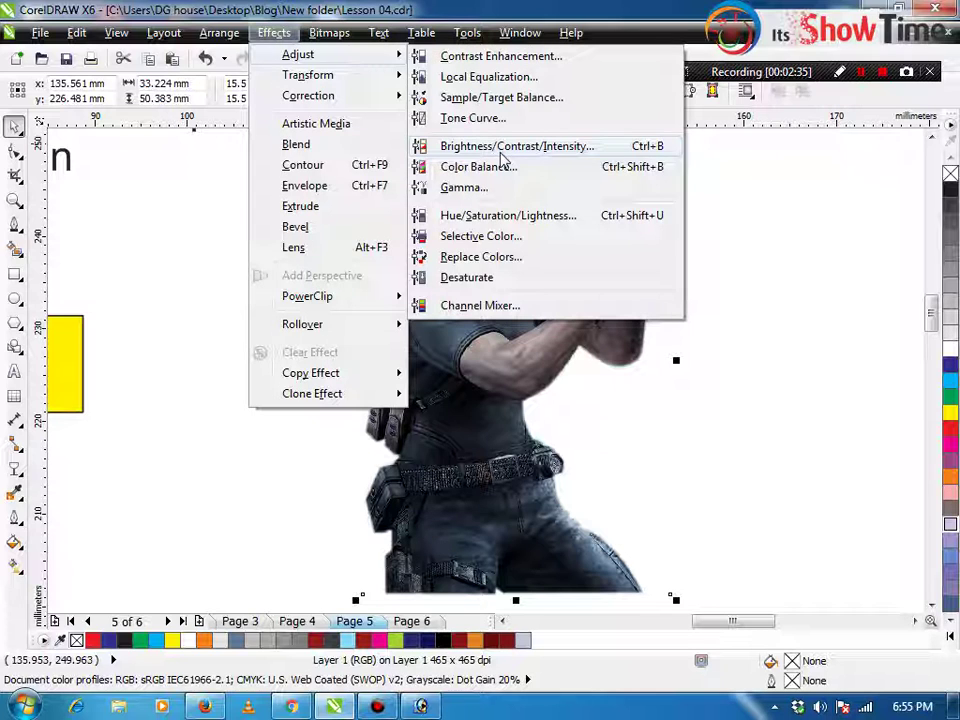
pyautogui.click(500, 151)
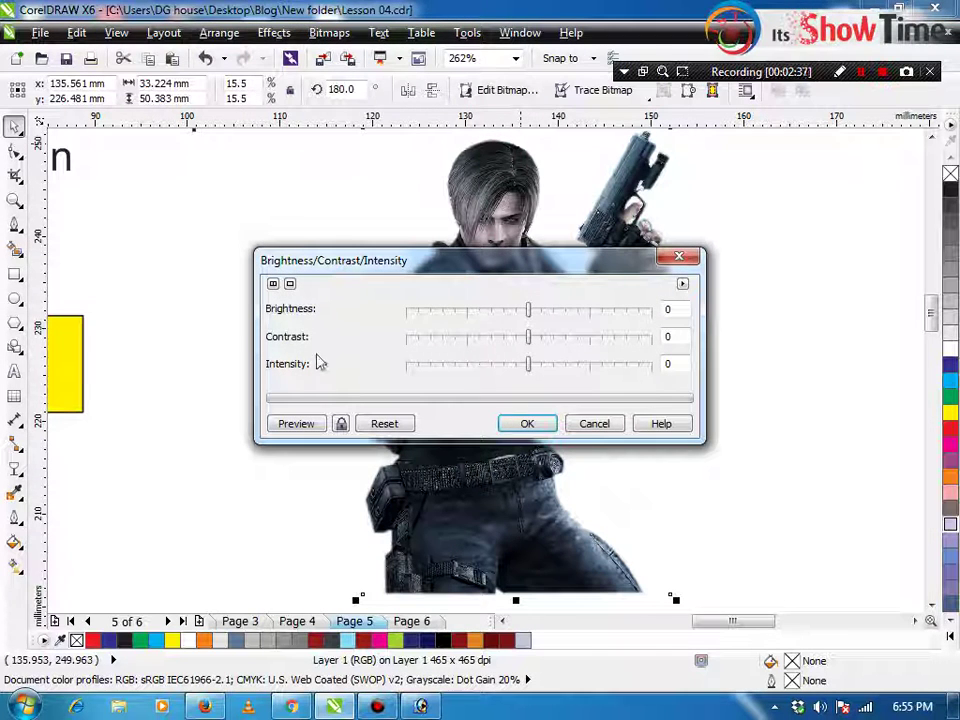
pyautogui.click(593, 426)
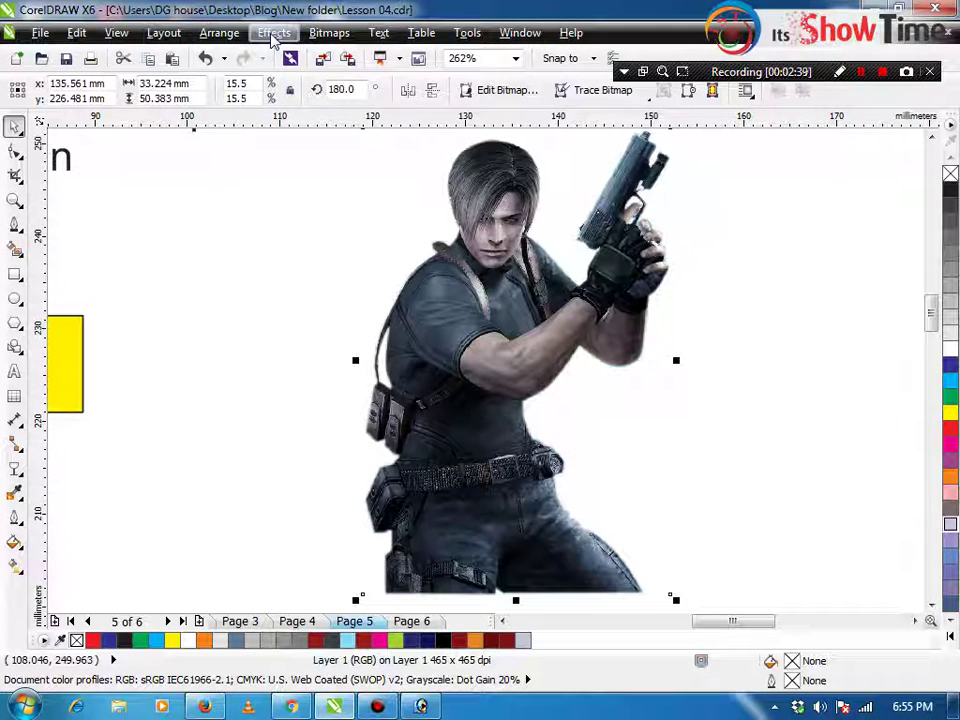
pyautogui.click(271, 37)
pyautogui.press('a')
pyautogui.press('t')
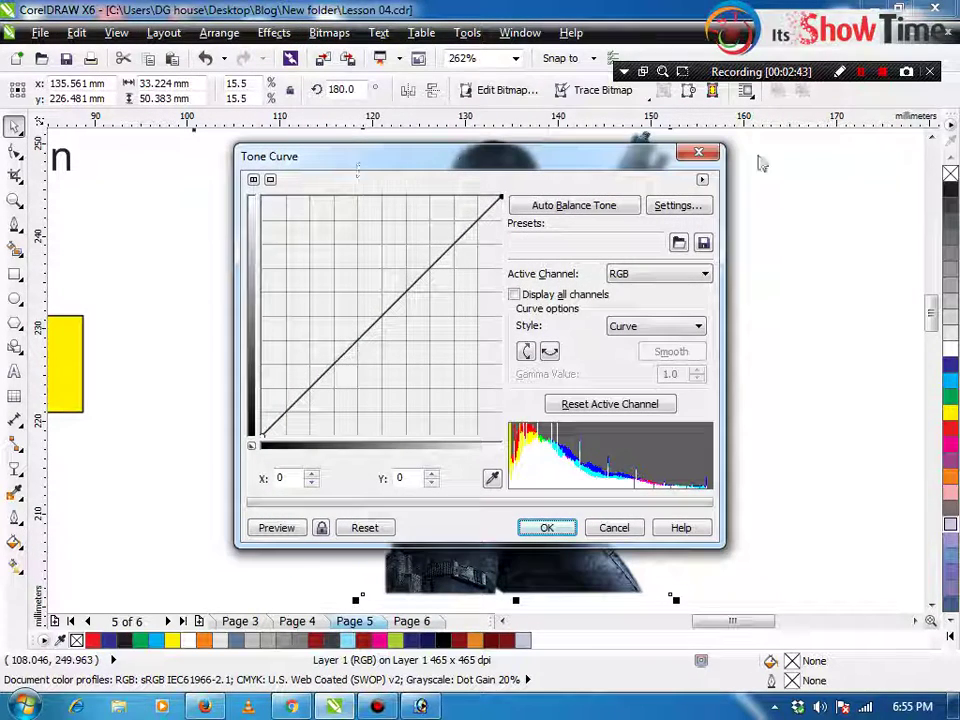
pyautogui.click(698, 152)
# Apply an S-shaped Tone Curve to the bitmap's RGB channel with points at about X 185, Y 213 and X 90, Y 81
pyautogui.click(329, 32)
pyautogui.moveTo(255, 37)
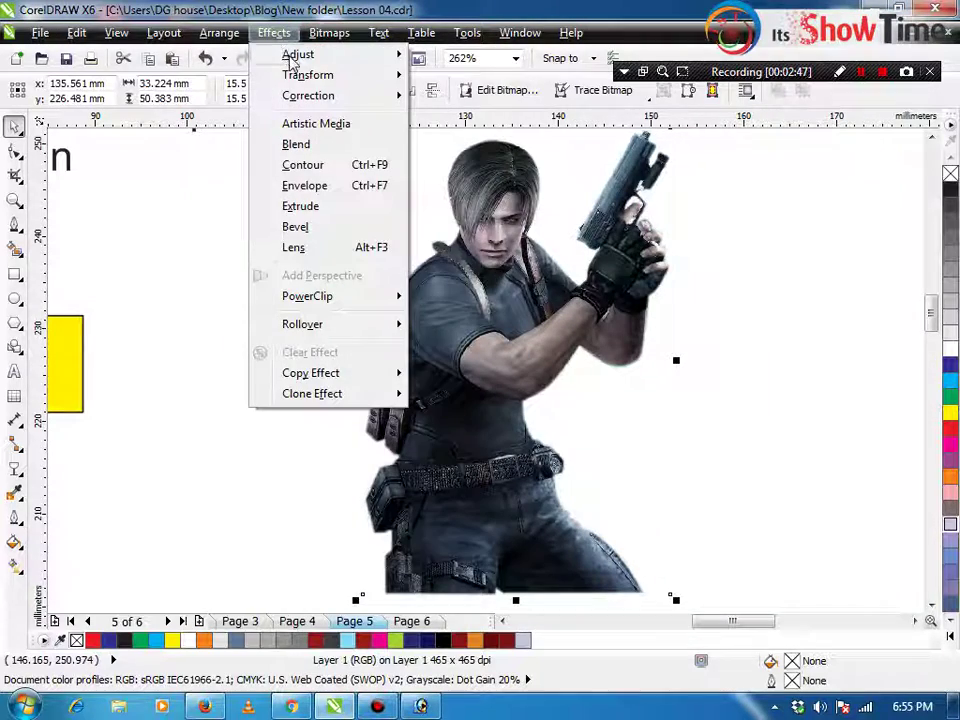
pyautogui.moveTo(297, 54)
pyautogui.click(528, 120)
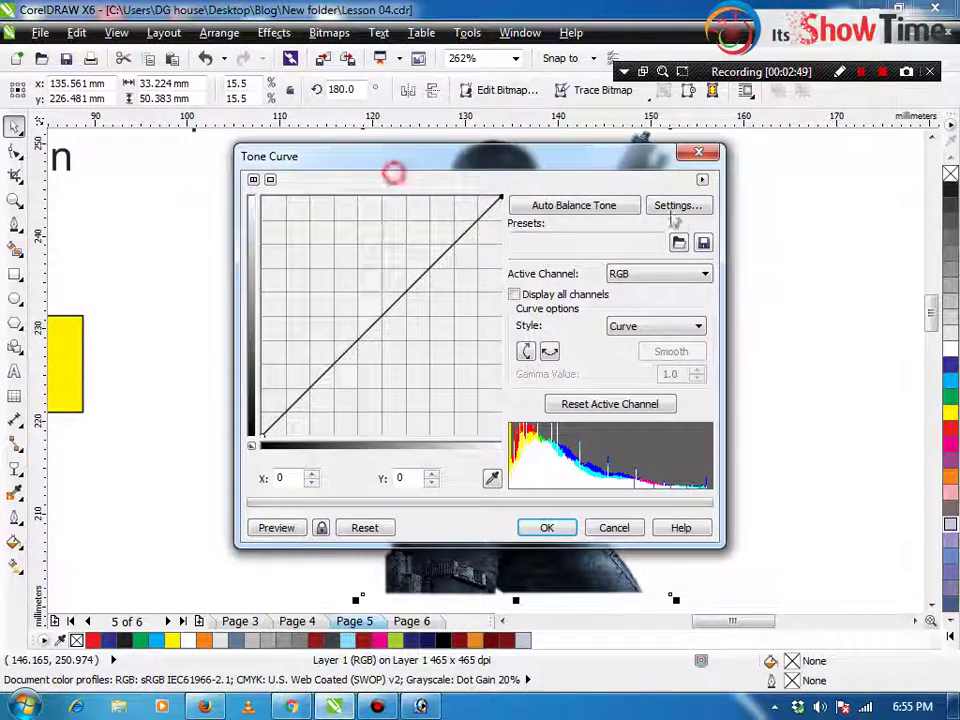
pyautogui.moveTo(456, 160); pyautogui.dragTo(756, 150)
pyautogui.moveTo(727, 256); pyautogui.dragTo(727, 231)
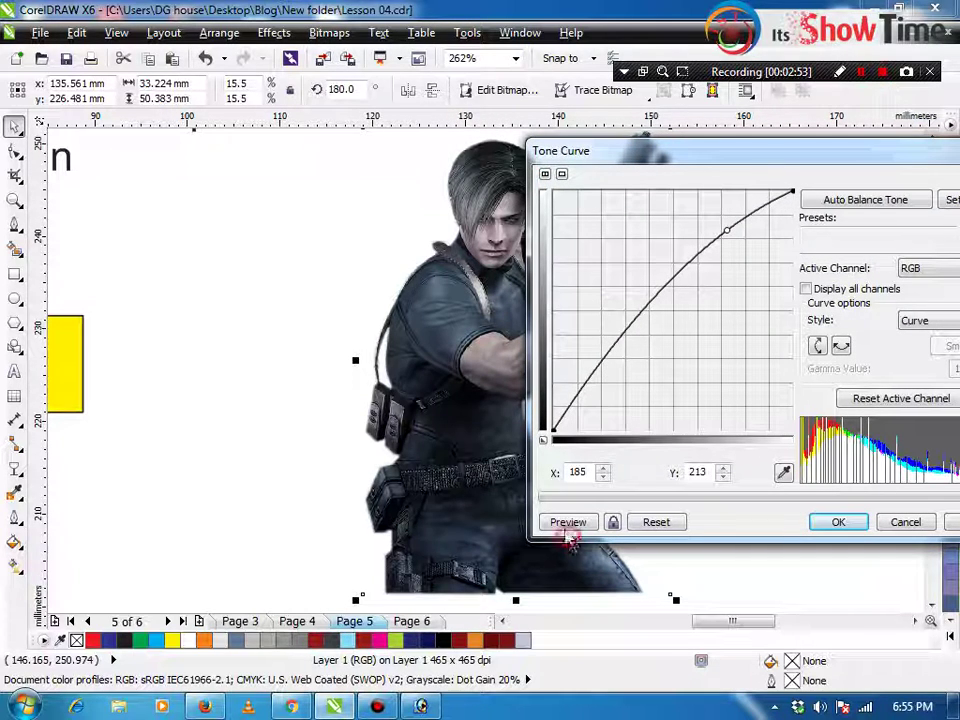
pyautogui.click(567, 522)
pyautogui.moveTo(628, 306); pyautogui.dragTo(637, 355)
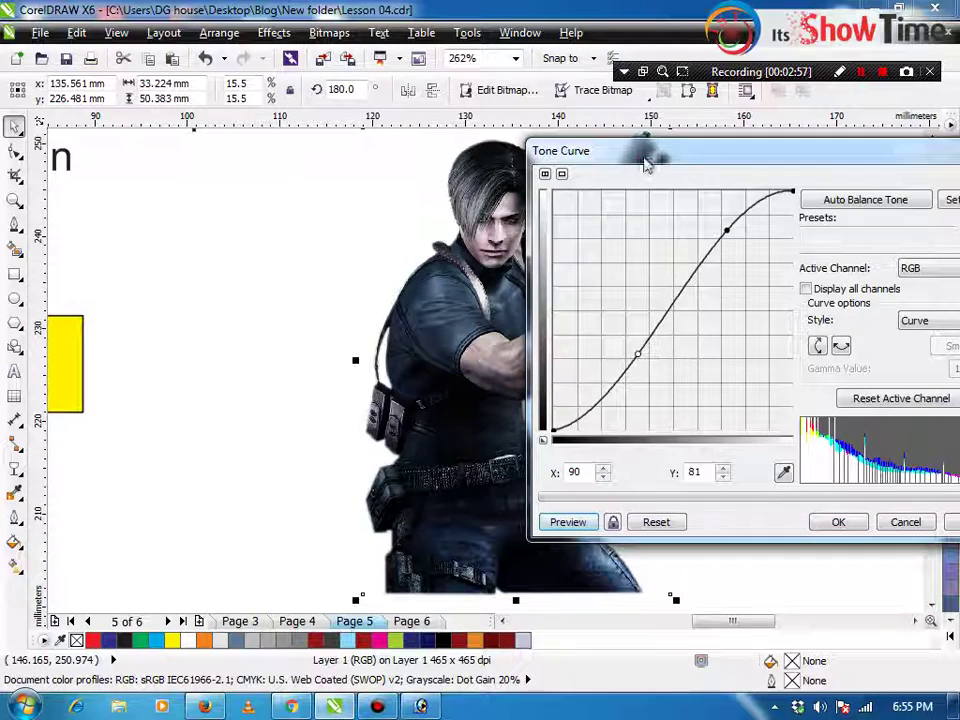
pyautogui.moveTo(647, 165); pyautogui.dragTo(207, 136)
pyautogui.click(397, 494)
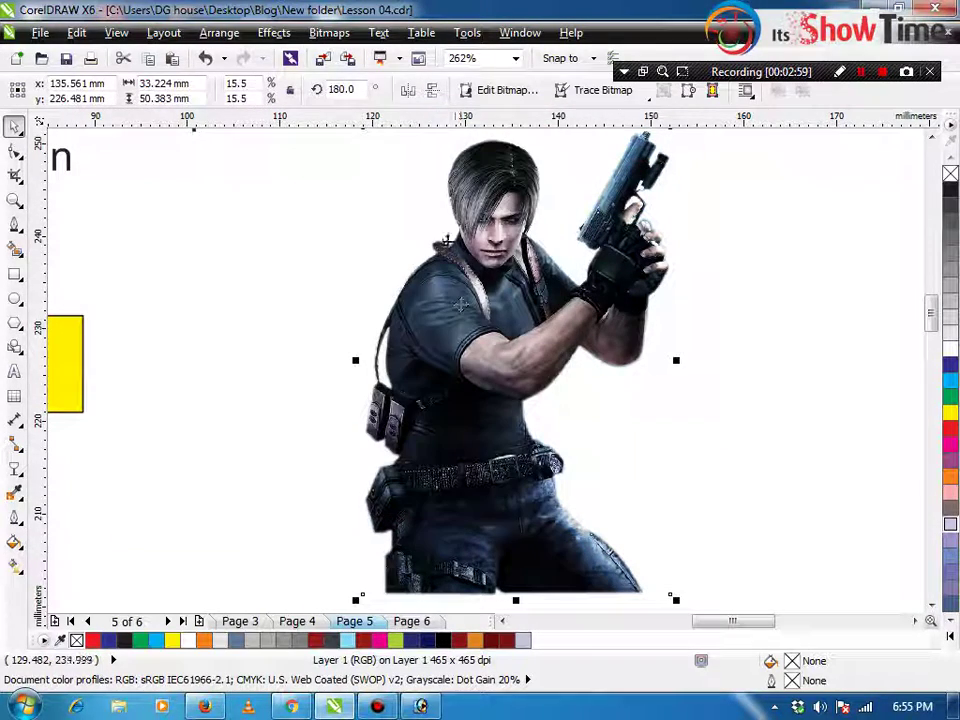
# Preview Color Balance on the character bitmap with the Cyan–Red channel set to 28
pyautogui.click(282, 34)
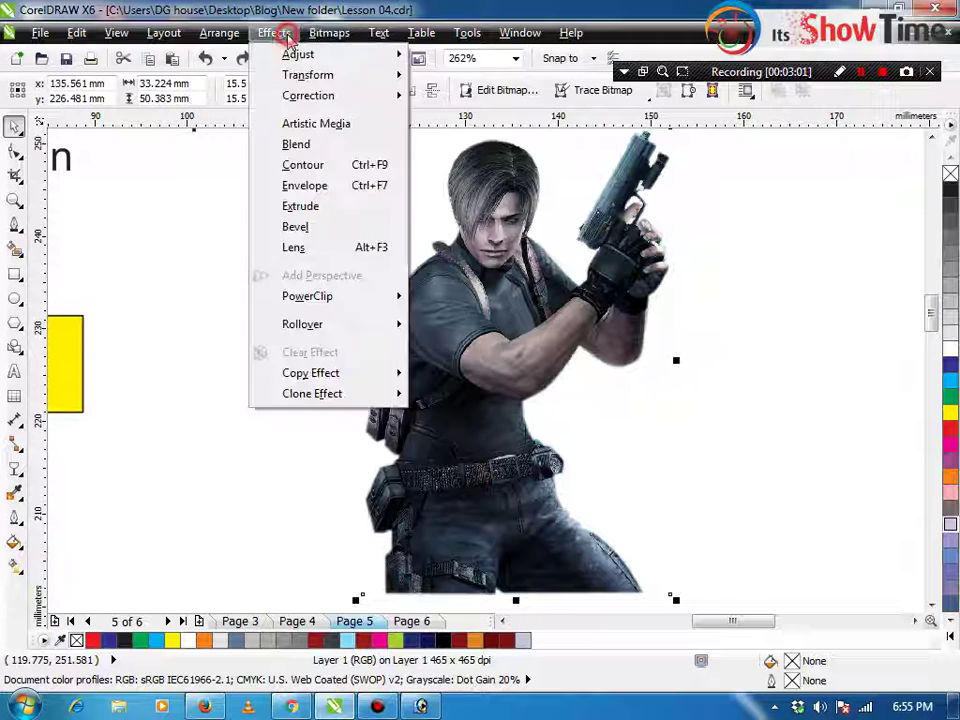
pyautogui.moveTo(364, 56)
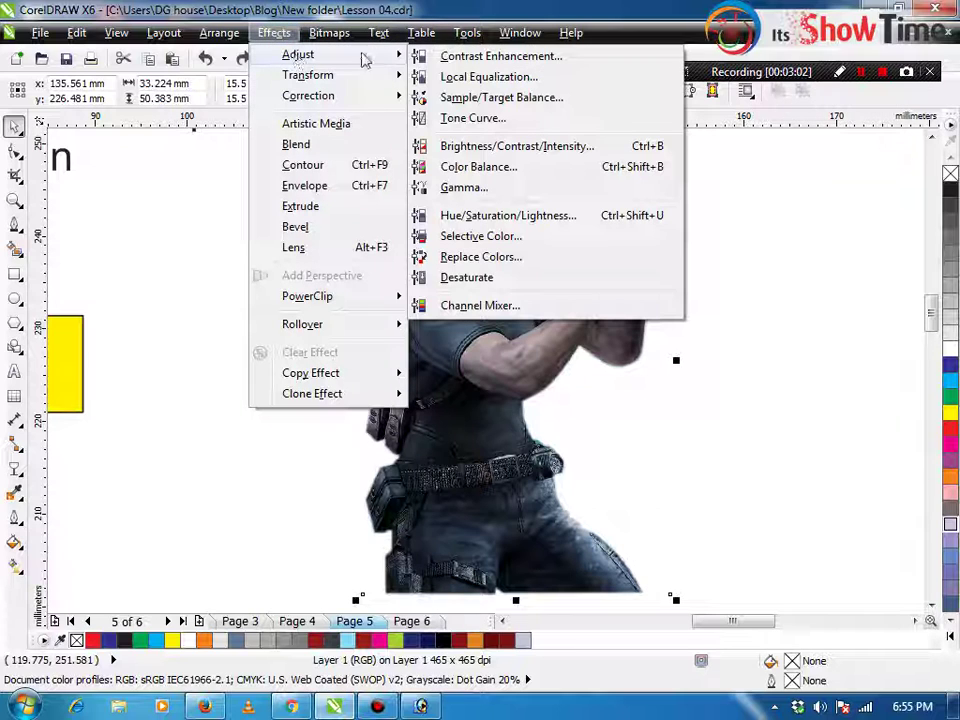
pyautogui.click(491, 171)
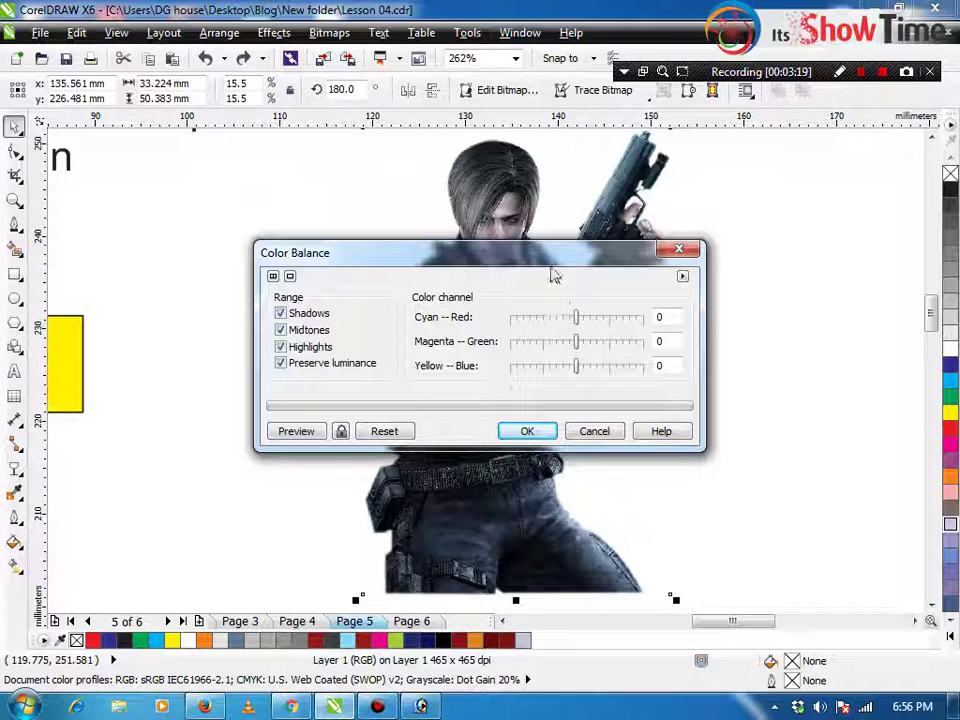
pyautogui.moveTo(539, 255); pyautogui.dragTo(407, 315)
pyautogui.click(457, 376)
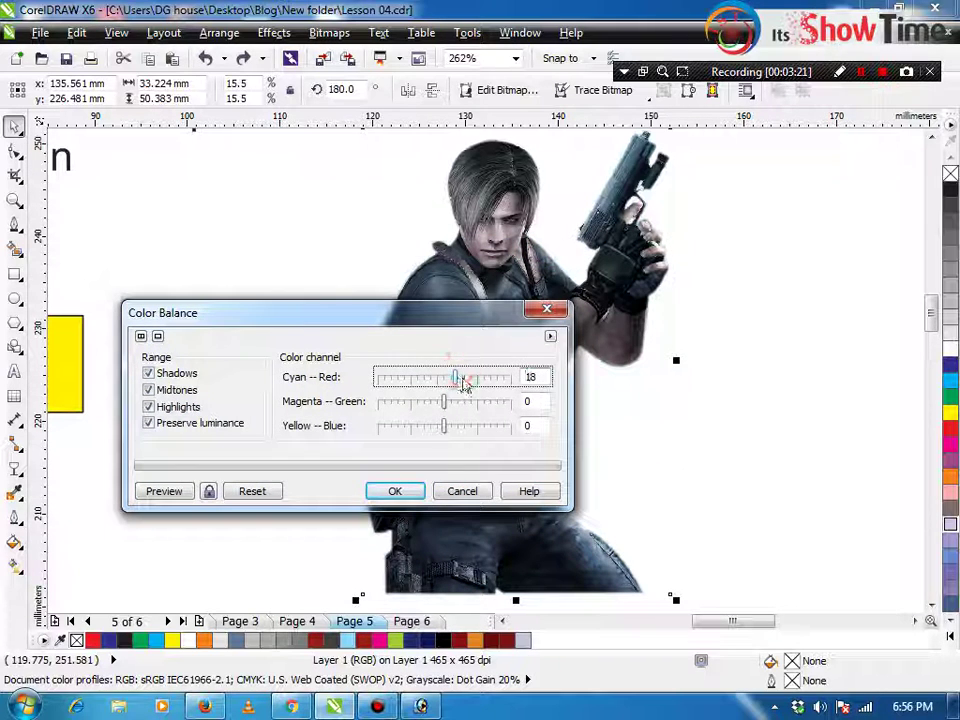
pyautogui.click(462, 377)
pyautogui.click(163, 491)
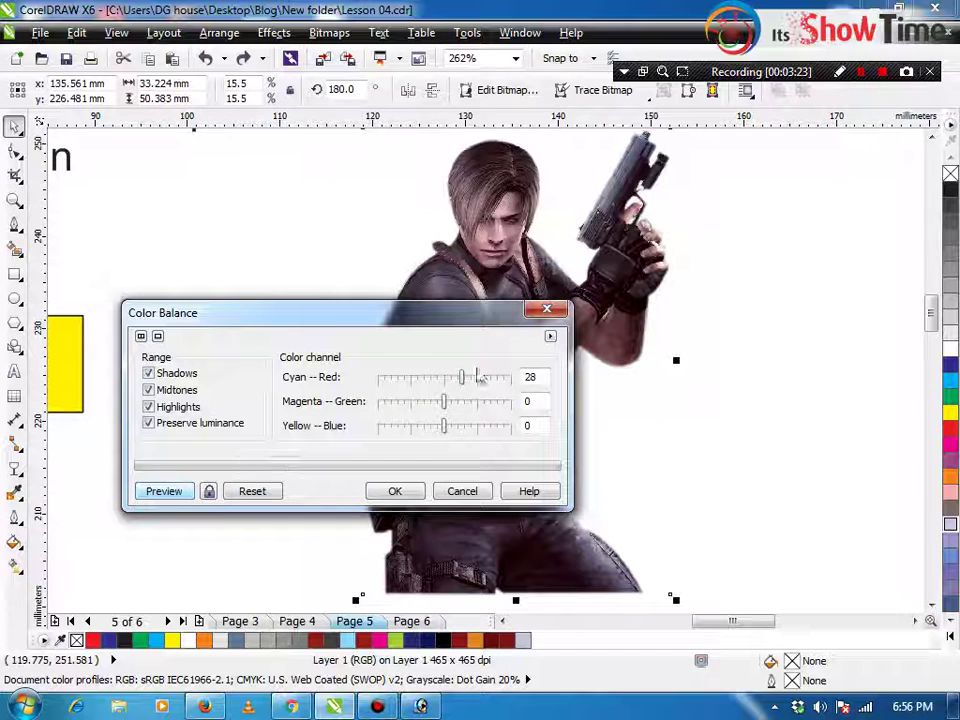
# Try Color Balance values of Magenta–Green -21, Yellow–Blue 21 and Cyan–Red -4, and cancel the adjustment
pyautogui.click(428, 401)
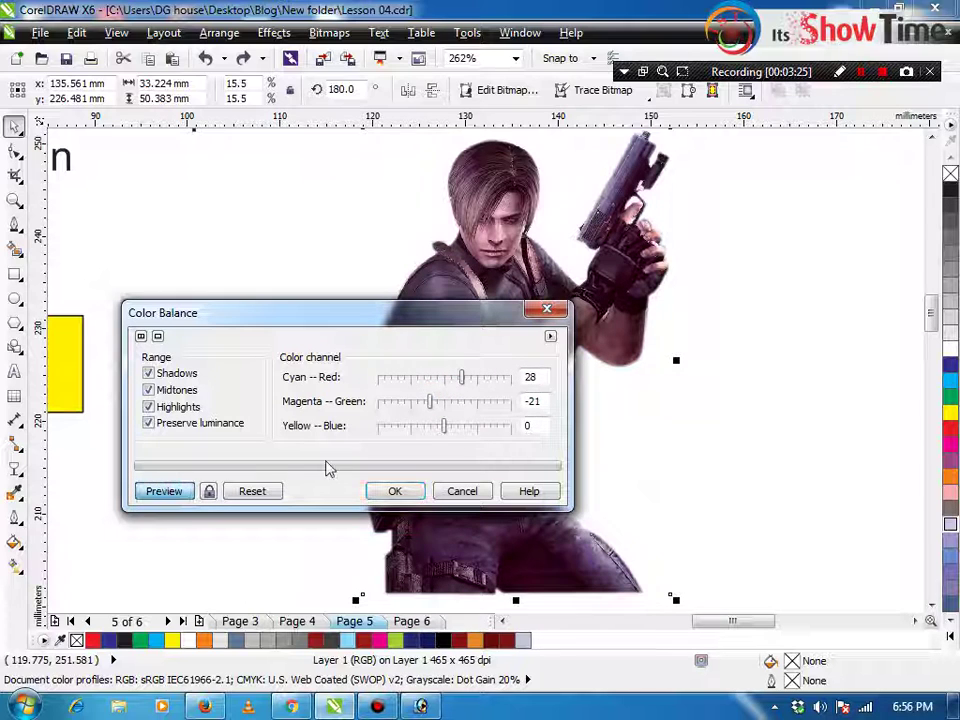
pyautogui.click(460, 426)
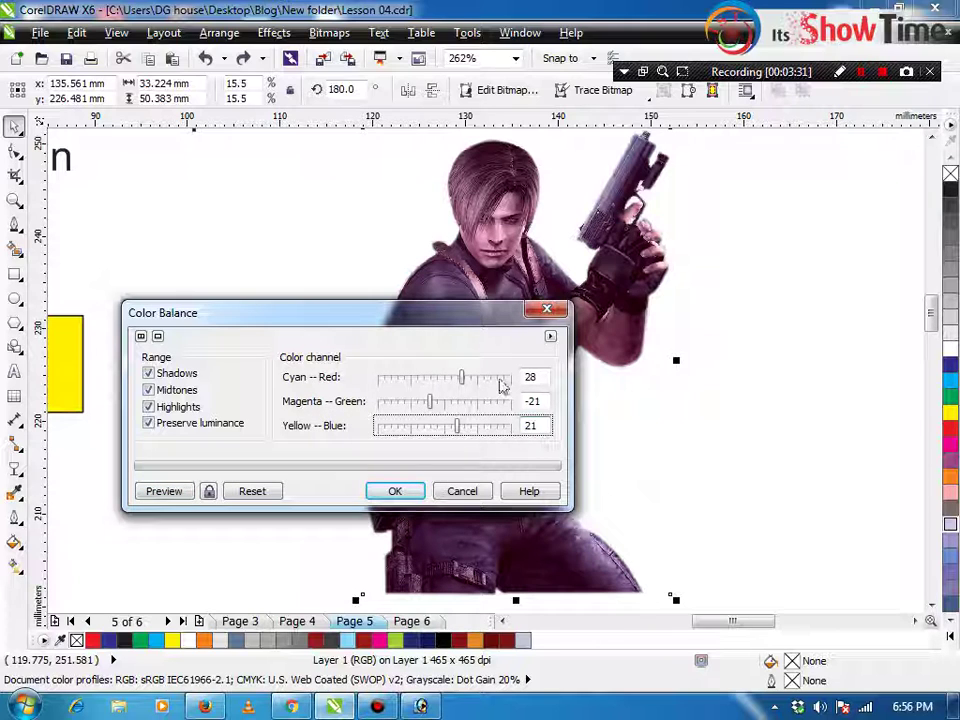
pyautogui.click(435, 377)
pyautogui.click(462, 491)
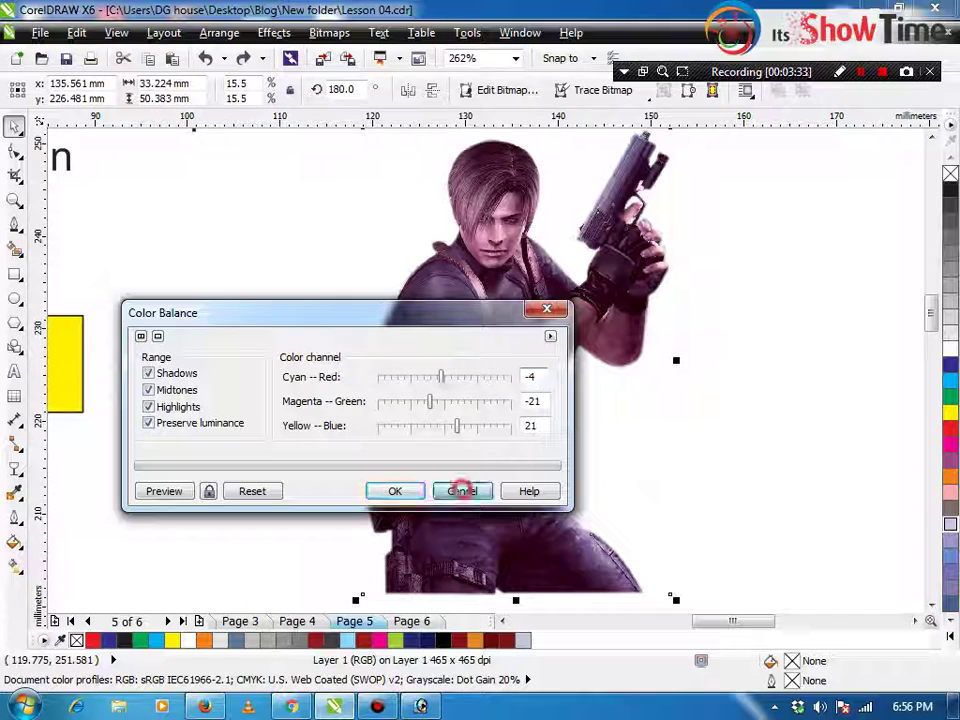
# Preview Hue/Saturation/Lightness on the character bitmap with the Master channel's hue set to 61
pyautogui.click(329, 32)
pyautogui.moveTo(274, 32)
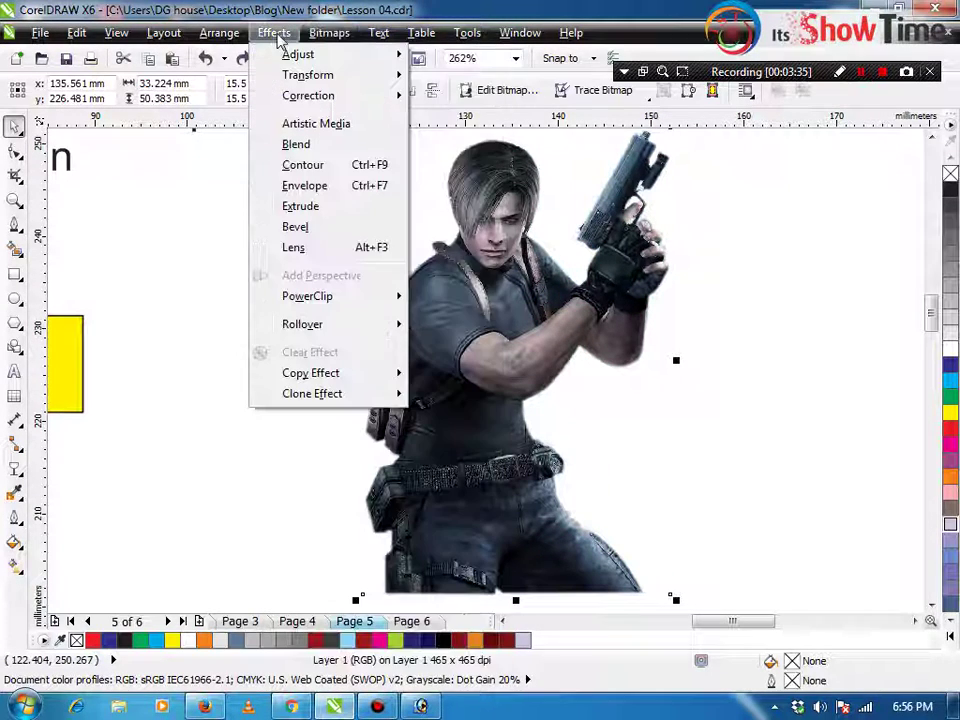
pyautogui.moveTo(309, 62)
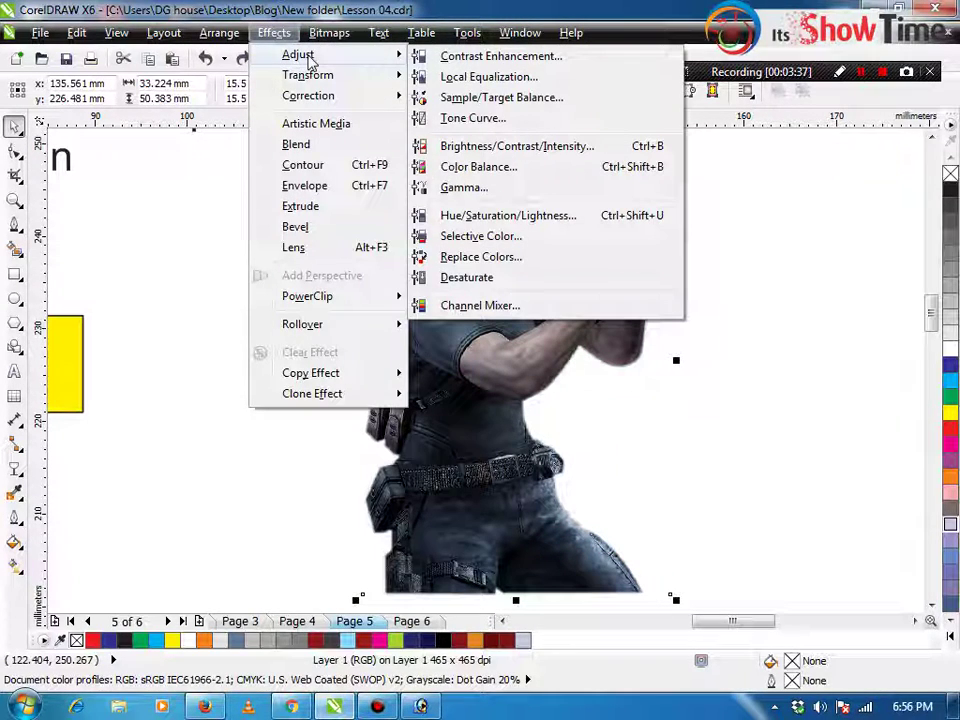
pyautogui.click(528, 216)
pyautogui.moveTo(400, 224); pyautogui.dragTo(675, 256)
pyautogui.moveTo(680, 362); pyautogui.dragTo(700, 360)
pyautogui.click(567, 471)
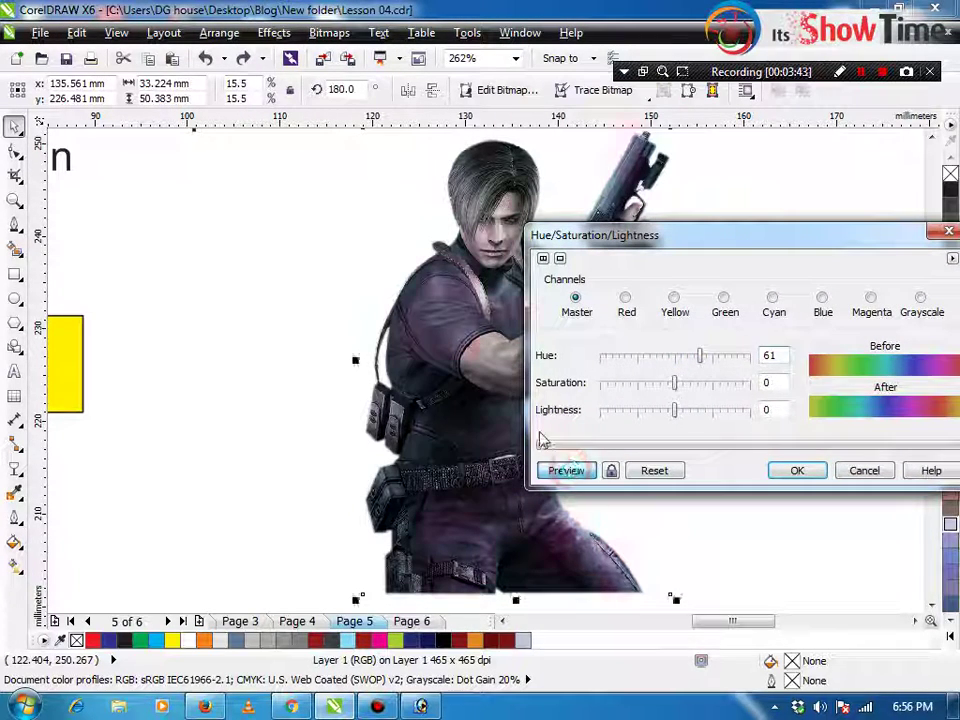
# Try a saturation of 31 and a lightness of 46 on the Master channel, and cancel the adjustment
pyautogui.moveTo(674, 383); pyautogui.dragTo(697, 383)
pyautogui.click(565, 471)
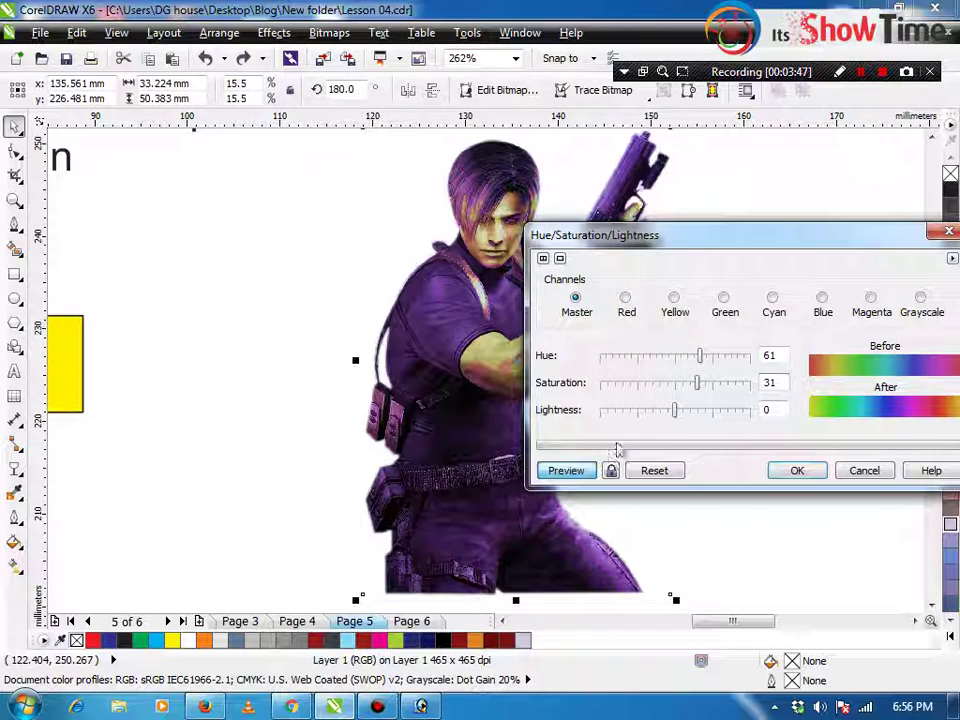
pyautogui.moveTo(675, 413); pyautogui.dragTo(708, 413)
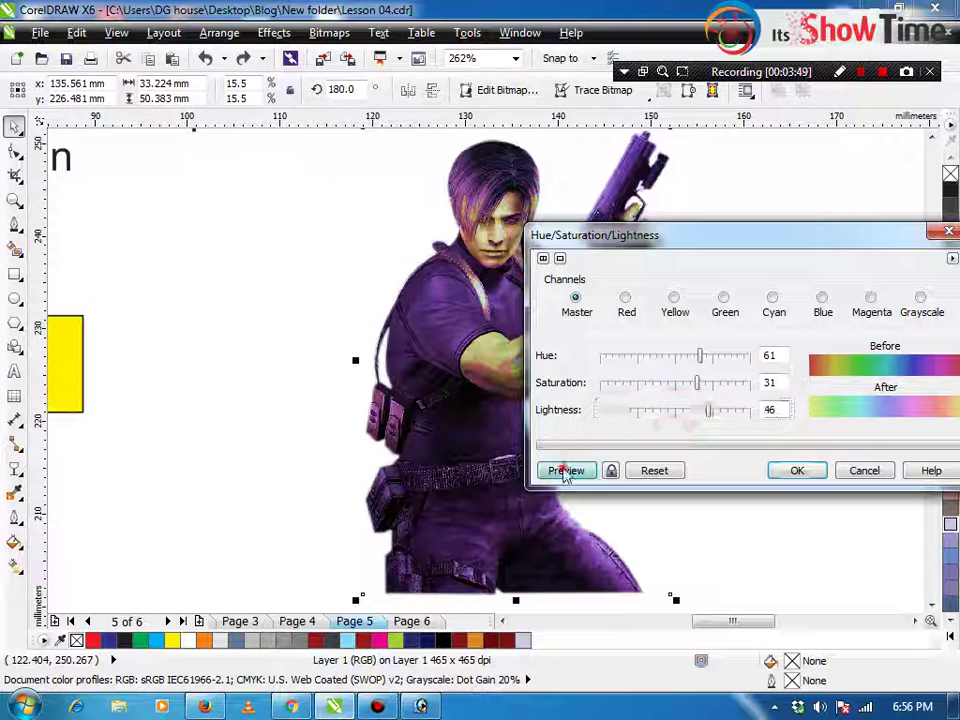
pyautogui.click(565, 471)
pyautogui.click(862, 469)
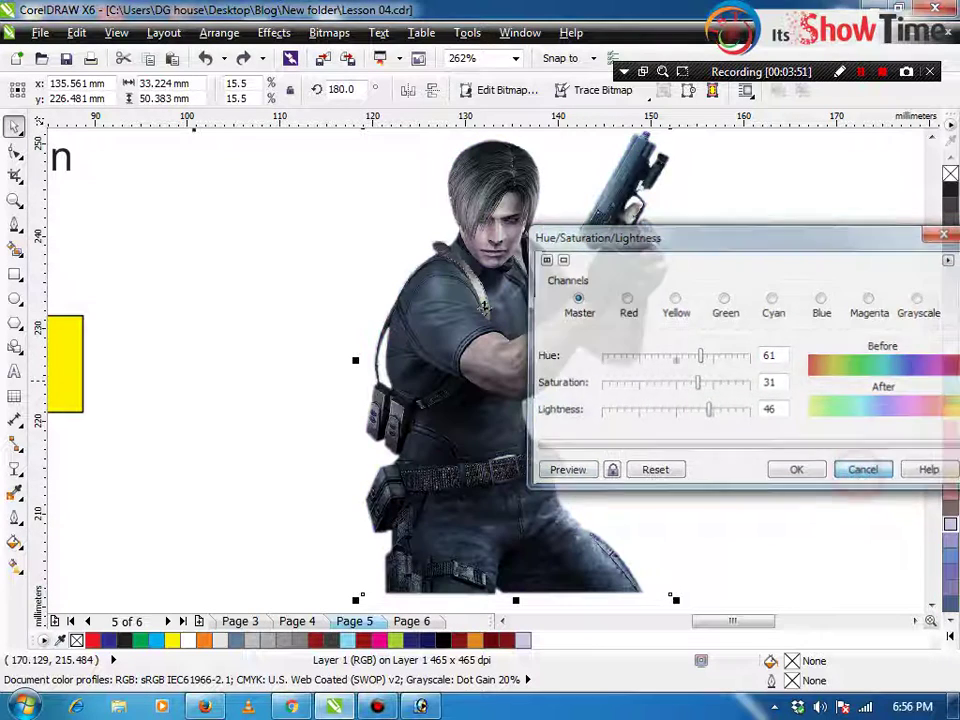
# View the Channel Mixer settings for the character bitmap and cancel the dialog
pyautogui.click(296, 34)
pyautogui.moveTo(293, 60)
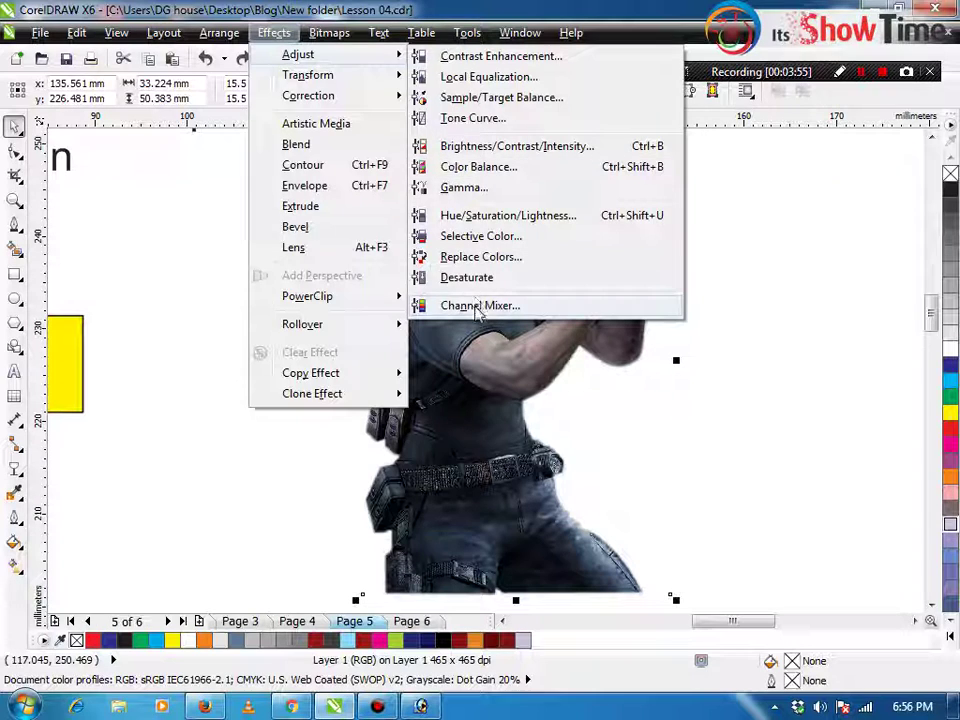
pyautogui.click(455, 305)
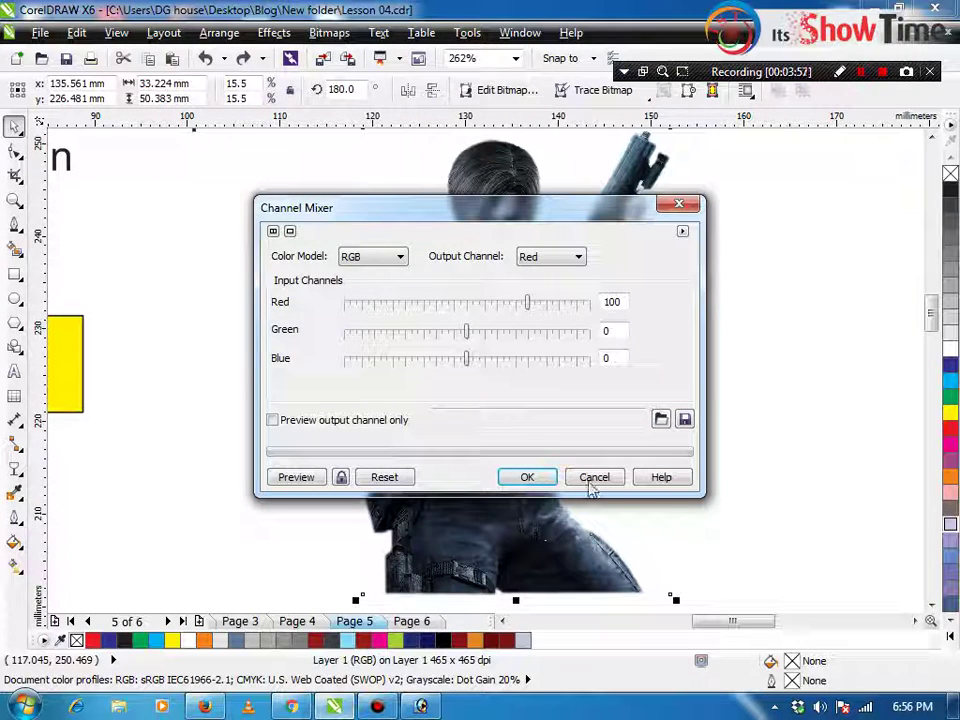
pyautogui.click(596, 478)
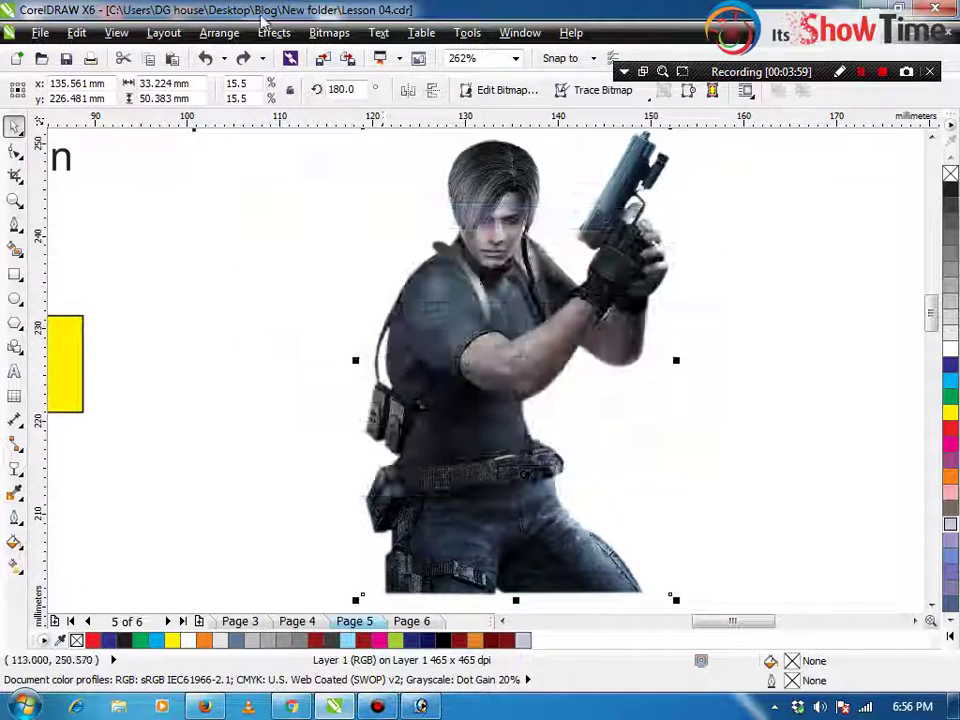
# View the Replace Colors settings for the character bitmap and cancel the dialog
pyautogui.click(274, 33)
pyautogui.moveTo(316, 58)
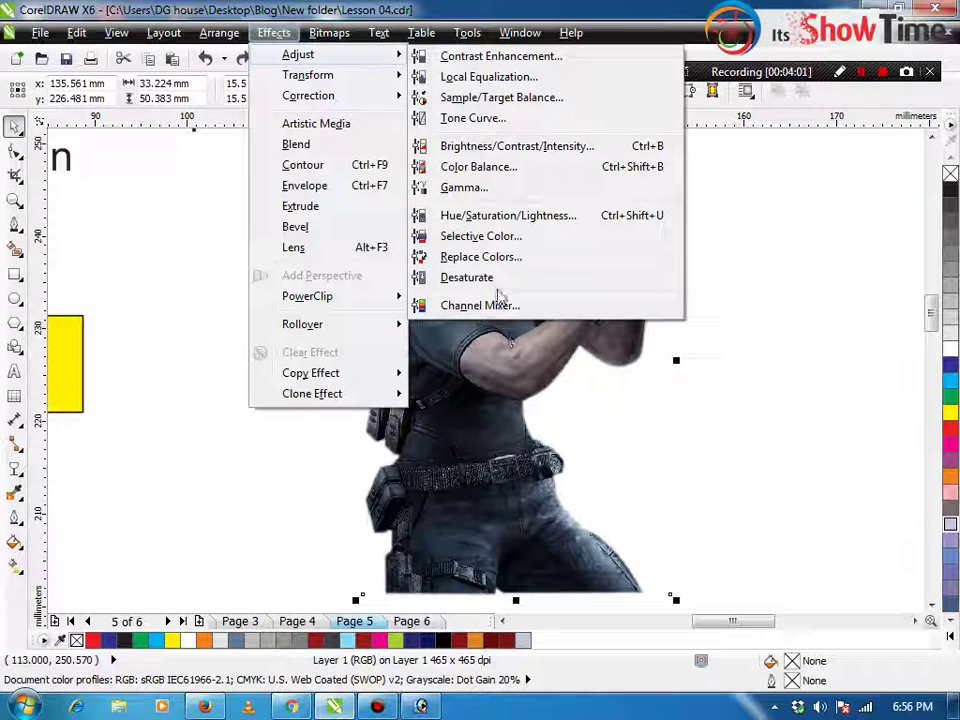
pyautogui.click(495, 258)
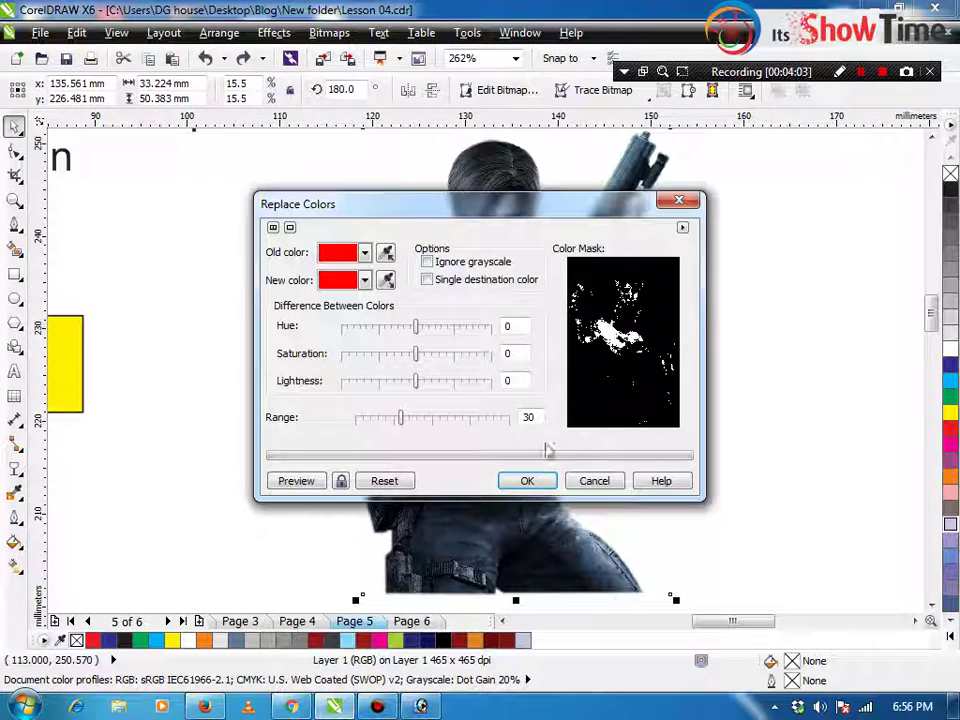
pyautogui.click(592, 481)
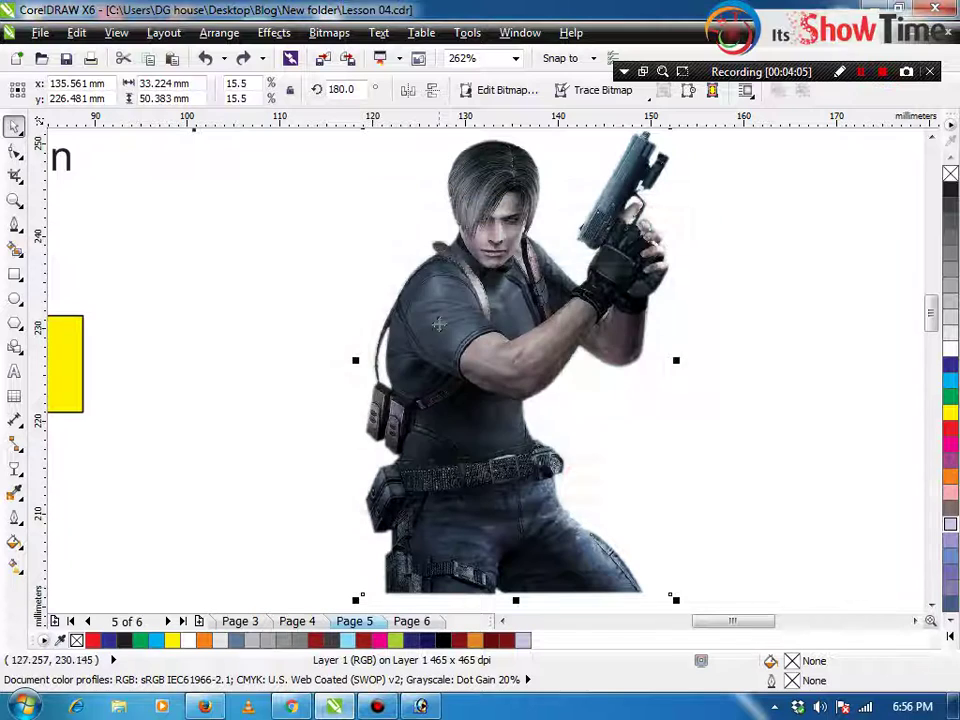
# Try Gamma values of 1.85 and 0.93 on the character bitmap, and cancel the adjustment
pyautogui.click(280, 35)
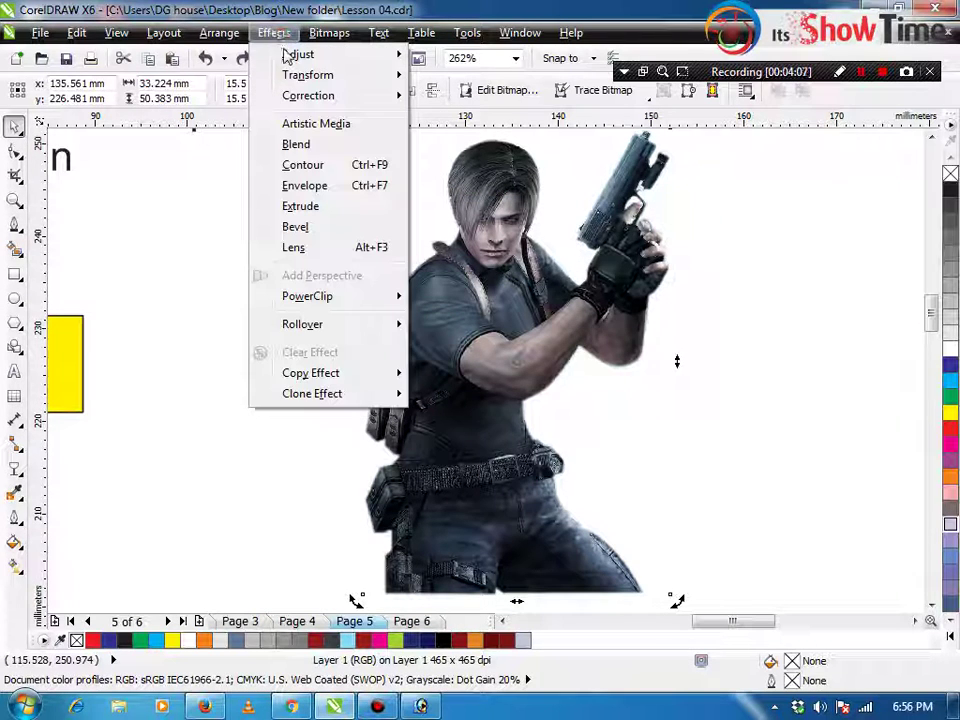
pyautogui.moveTo(287, 56)
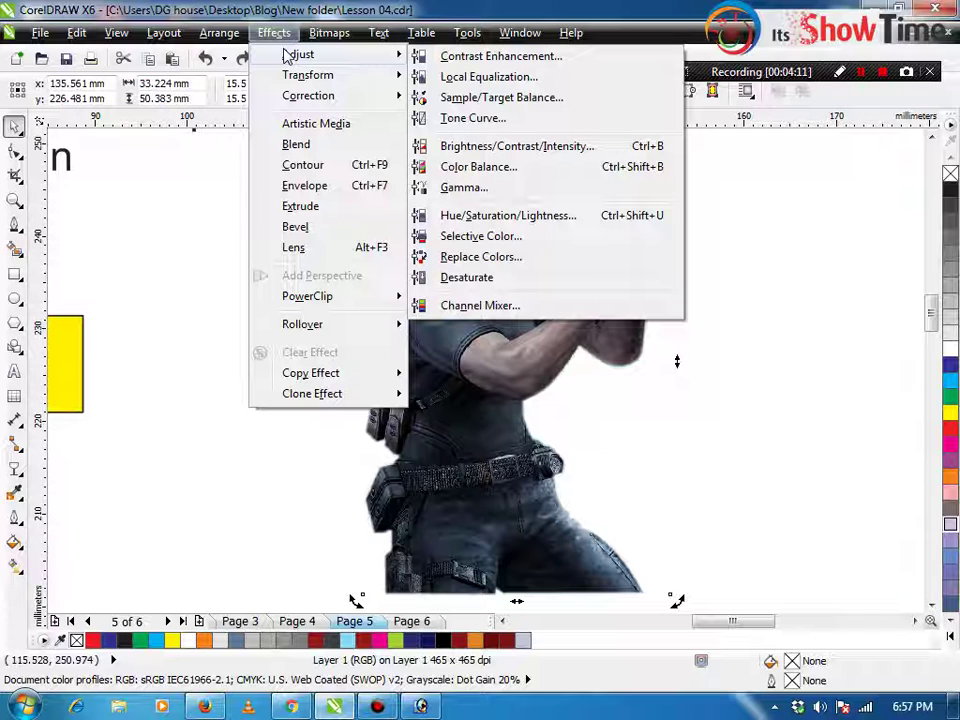
pyautogui.click(489, 189)
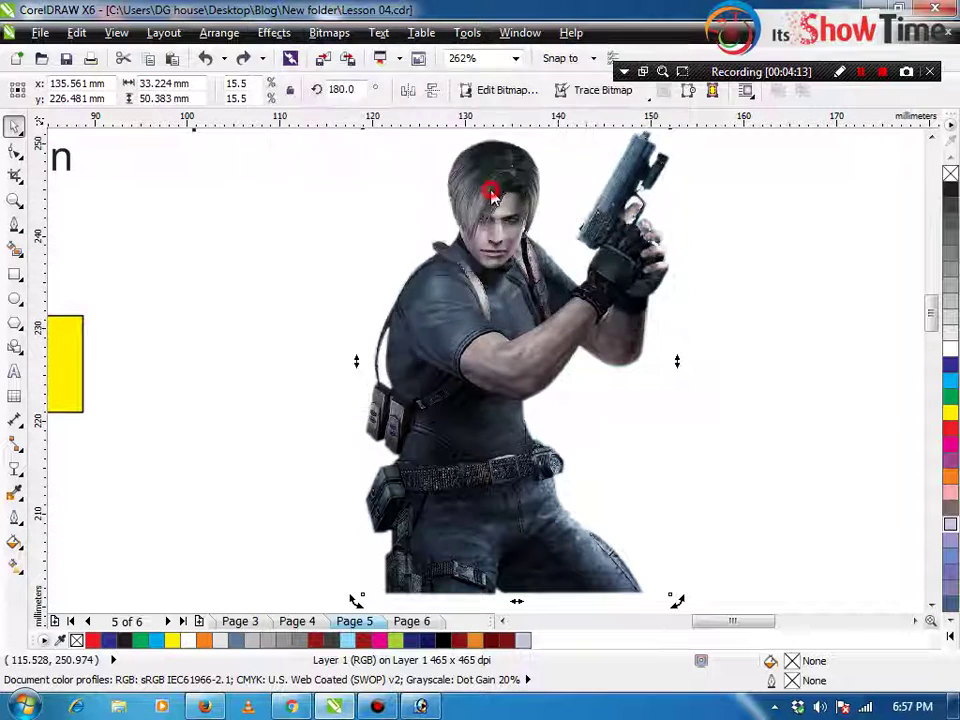
pyautogui.moveTo(482, 340); pyautogui.dragTo(490, 336)
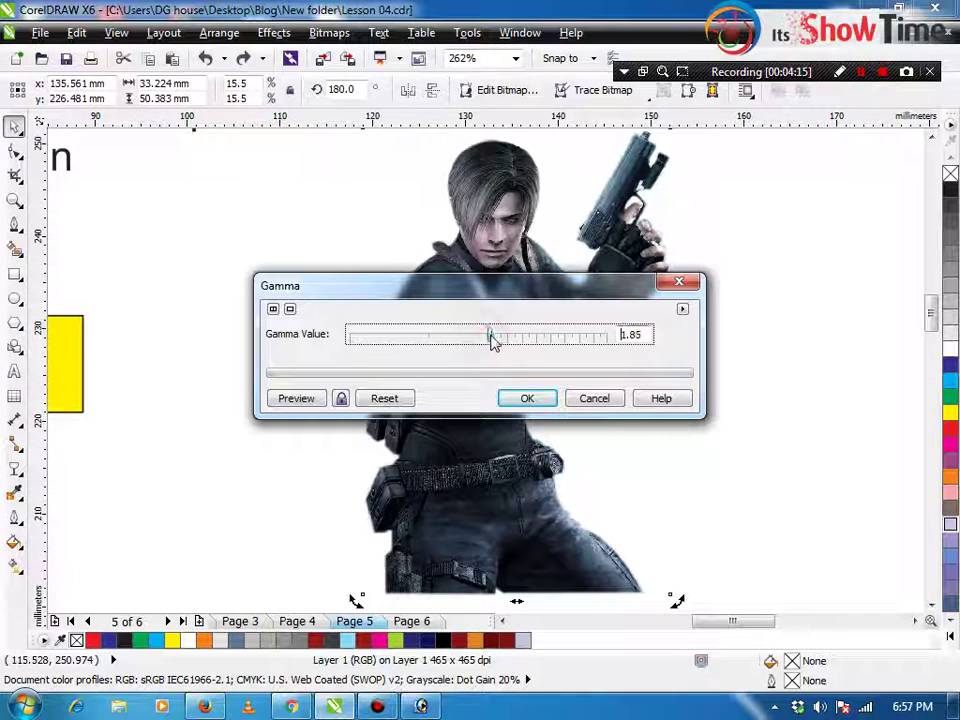
pyautogui.click(304, 398)
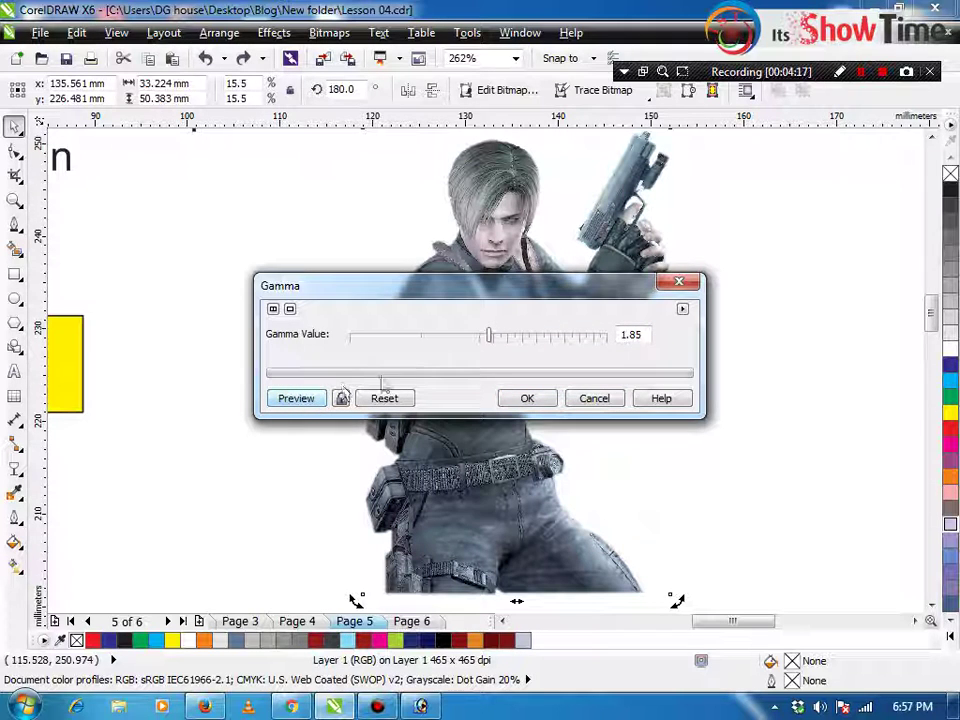
pyautogui.moveTo(490, 337); pyautogui.dragTo(470, 340)
pyautogui.click(300, 398)
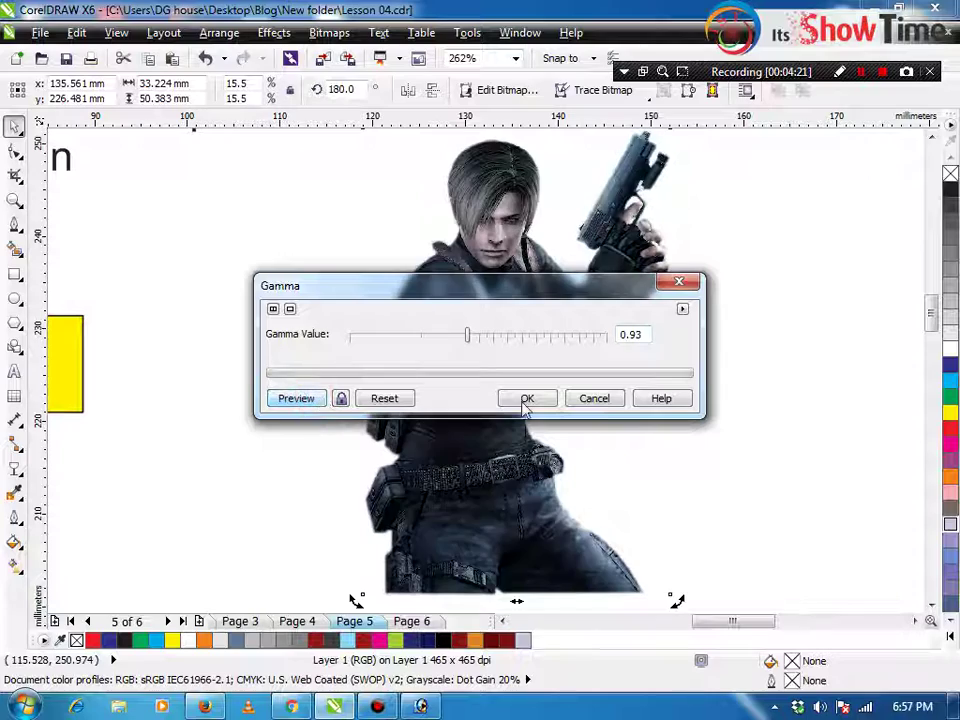
pyautogui.click(592, 400)
pyautogui.click(272, 32)
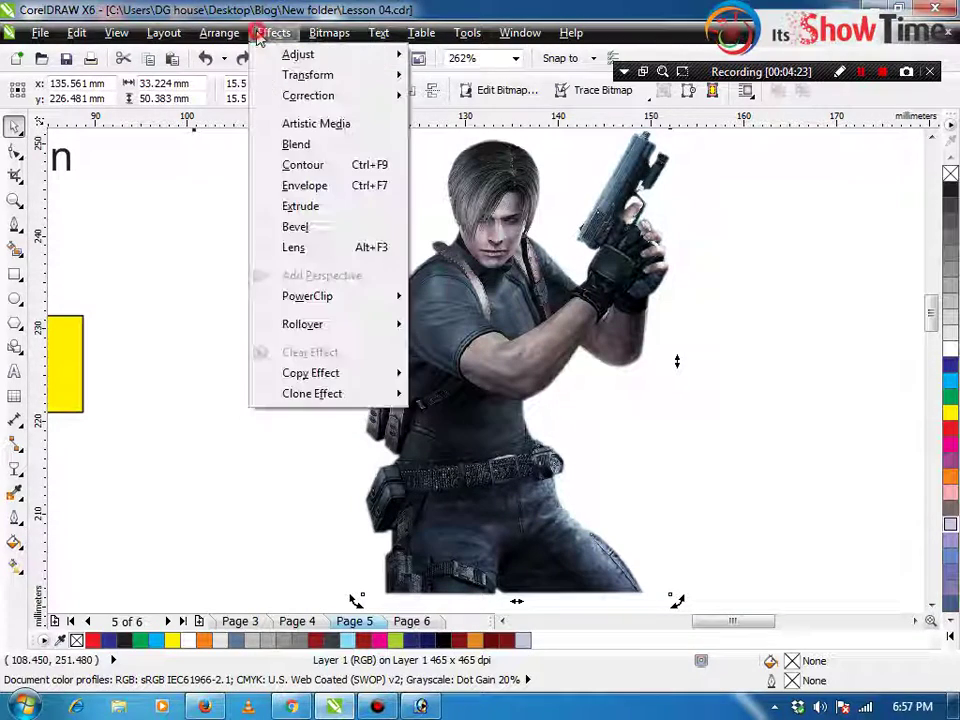
pyautogui.click(390, 208)
pyautogui.press('z')
pyautogui.moveTo(390, 187); pyautogui.dragTo(620, 311)
pyautogui.rightClick(454, 309)
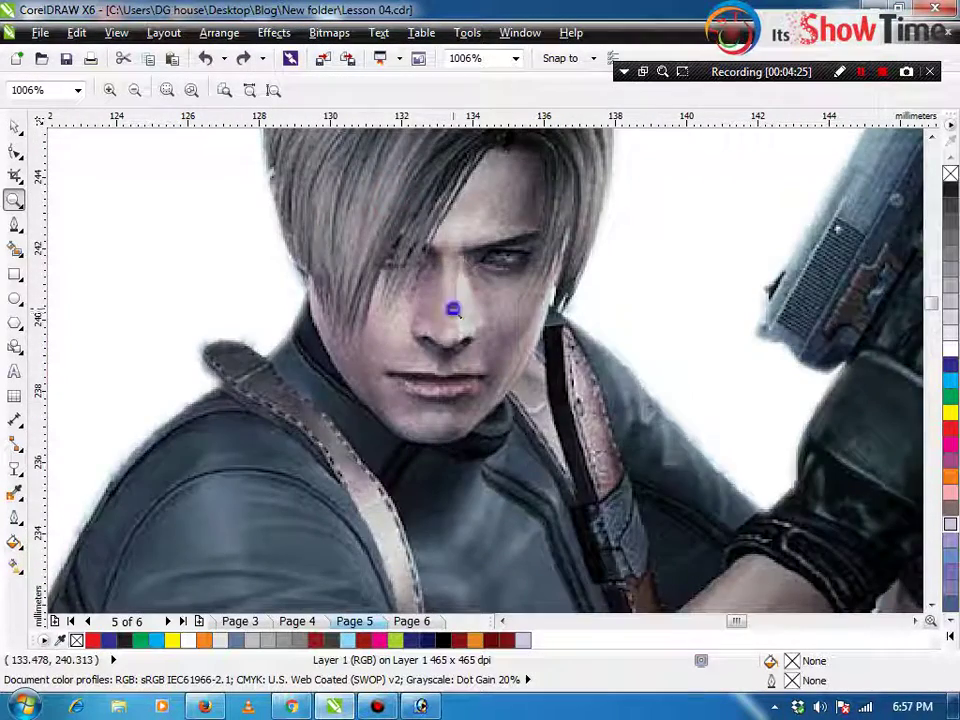
pyautogui.press('space')
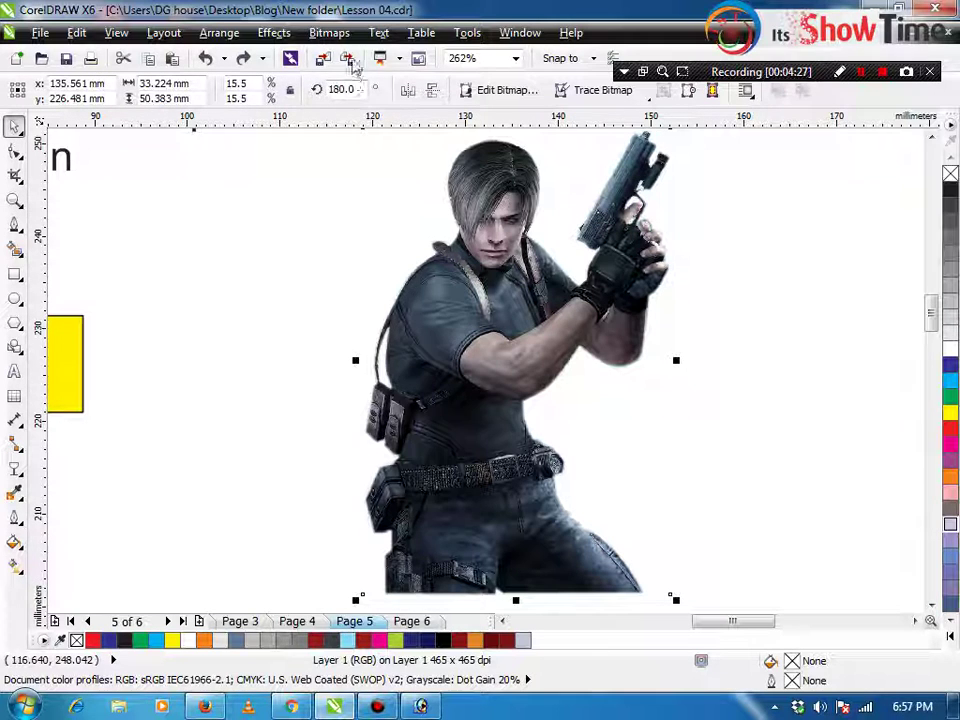
# Preview the DeInterlace effect on the character bitmap with Even Lines and Odd Lines, and cancel it
pyautogui.click(329, 32)
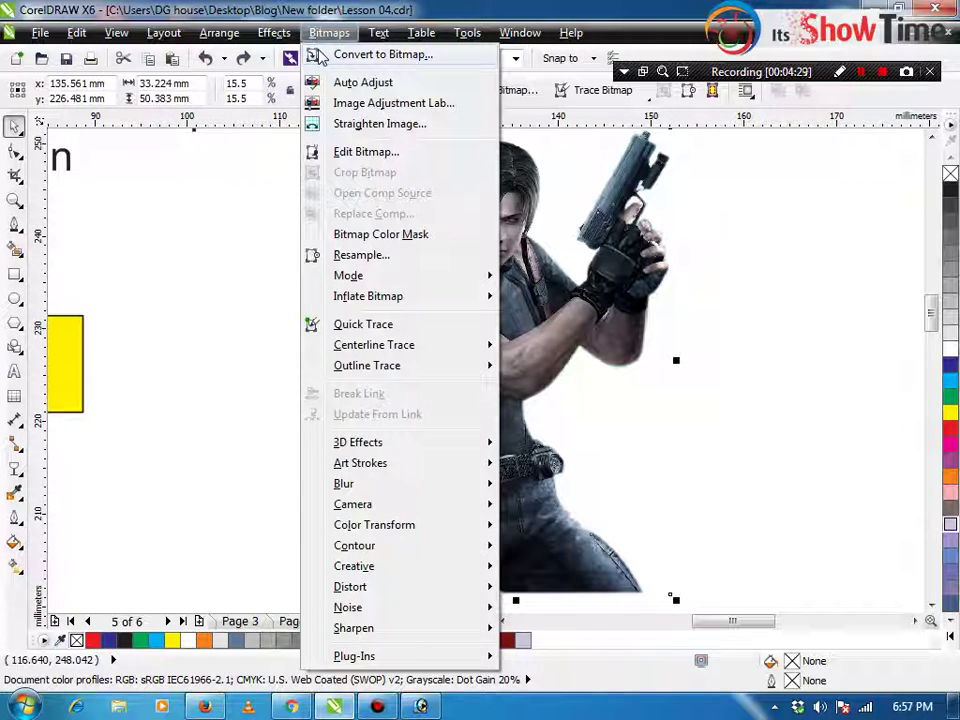
pyautogui.moveTo(274, 32)
pyautogui.moveTo(318, 102)
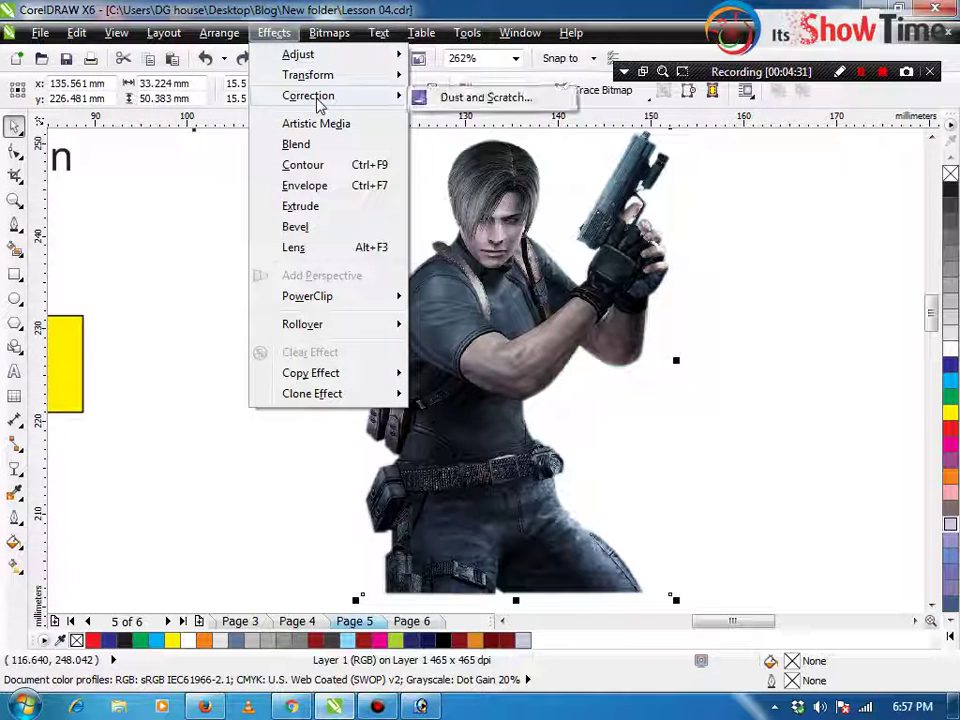
pyautogui.moveTo(318, 77)
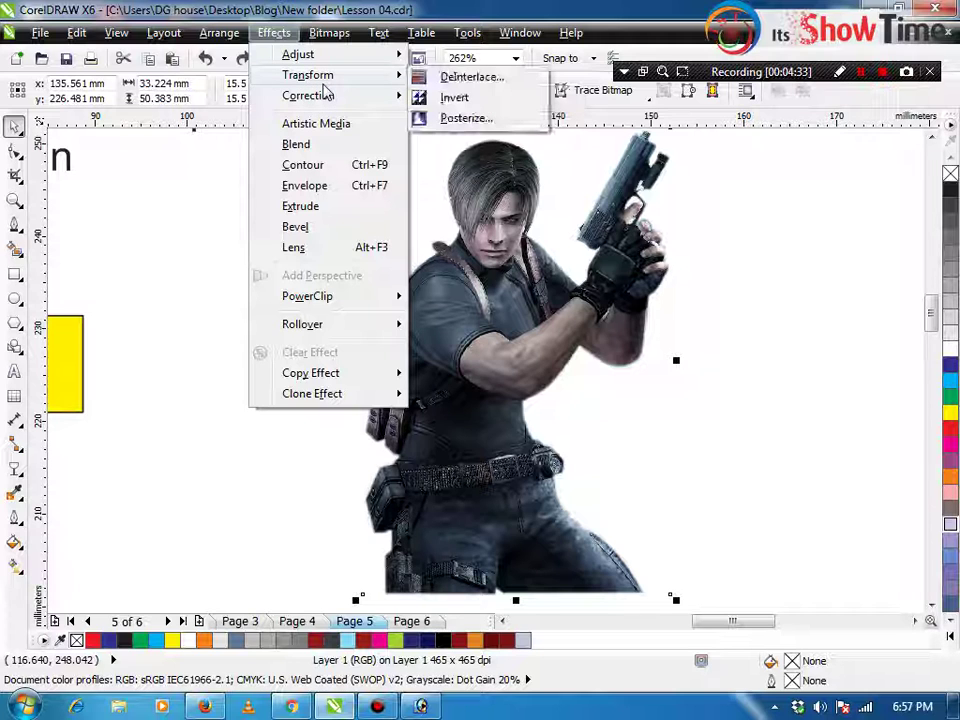
pyautogui.click(470, 76)
pyautogui.click(308, 402)
pyautogui.click(390, 343)
pyautogui.click(300, 402)
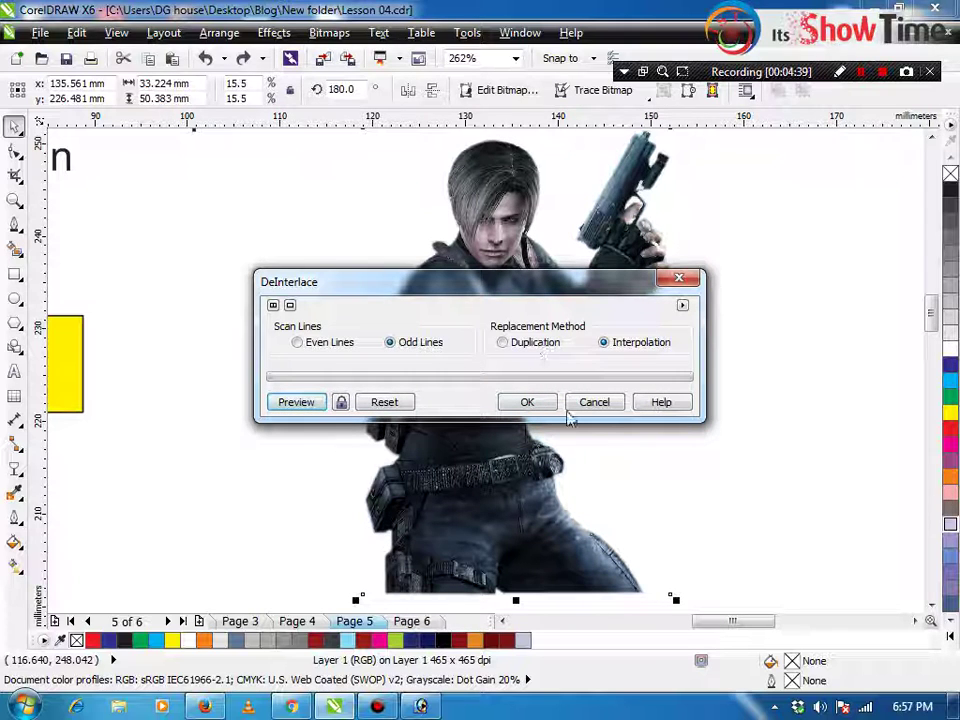
pyautogui.click(300, 342)
pyautogui.click(300, 402)
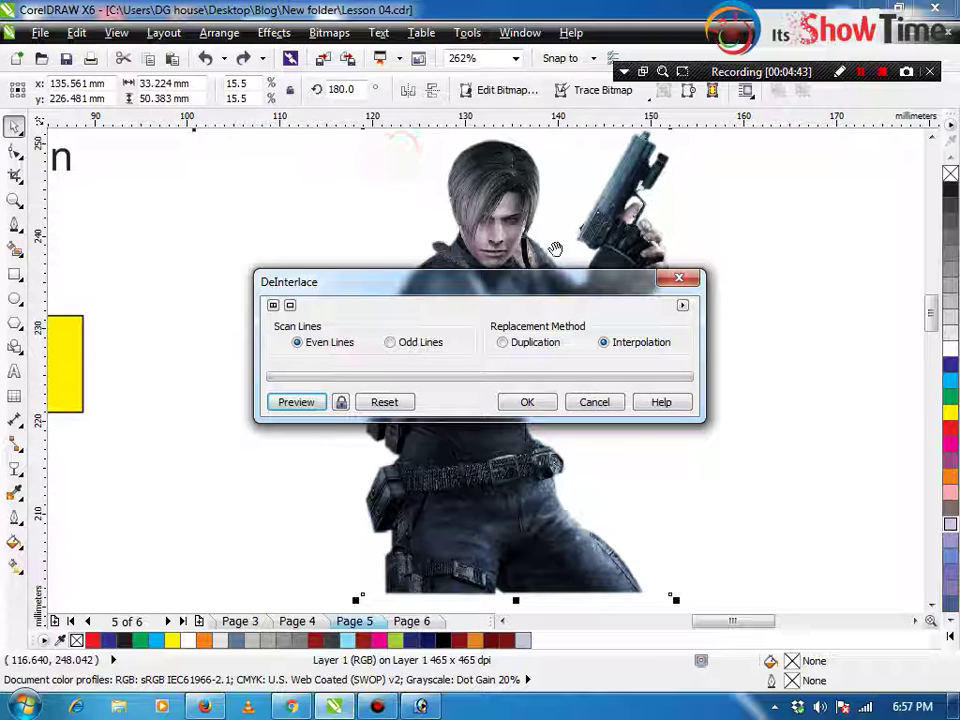
pyautogui.click(591, 398)
# Preview the DeInterlace effect with Even Lines on a close-up of the character's face
pyautogui.press('F2')
pyautogui.moveTo(379, 156)
pyautogui.mouseDown()
pyautogui.moveTo(557, 300)
pyautogui.moveTo(679, 342)
pyautogui.mouseUp()
pyautogui.press('F2')
pyautogui.click(180, 152)
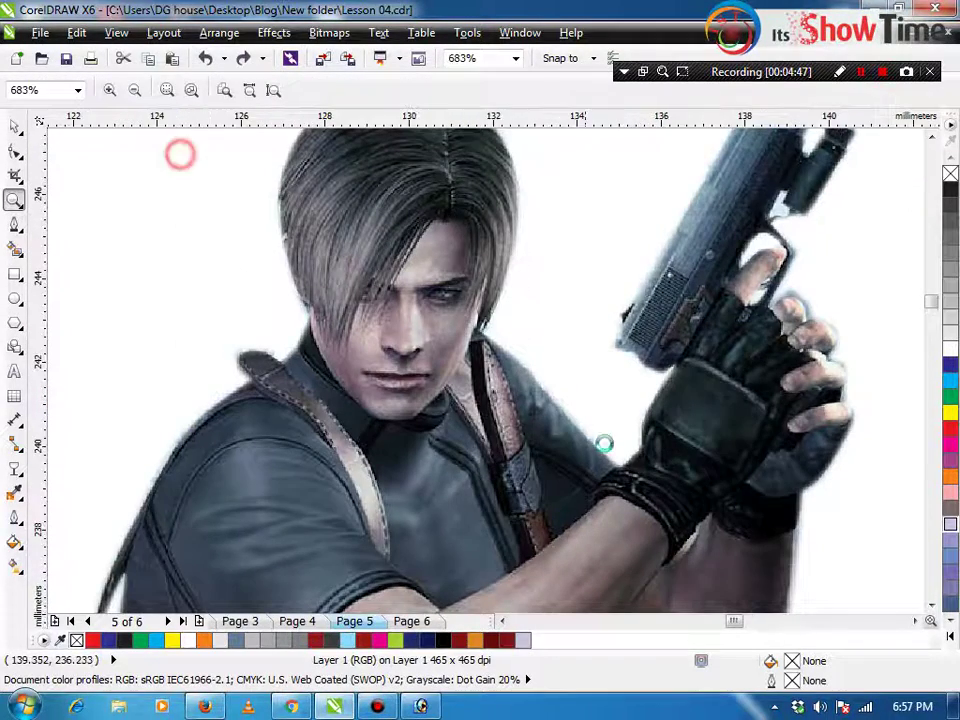
pyautogui.press('space')
pyautogui.click(314, 35)
pyautogui.moveTo(279, 34)
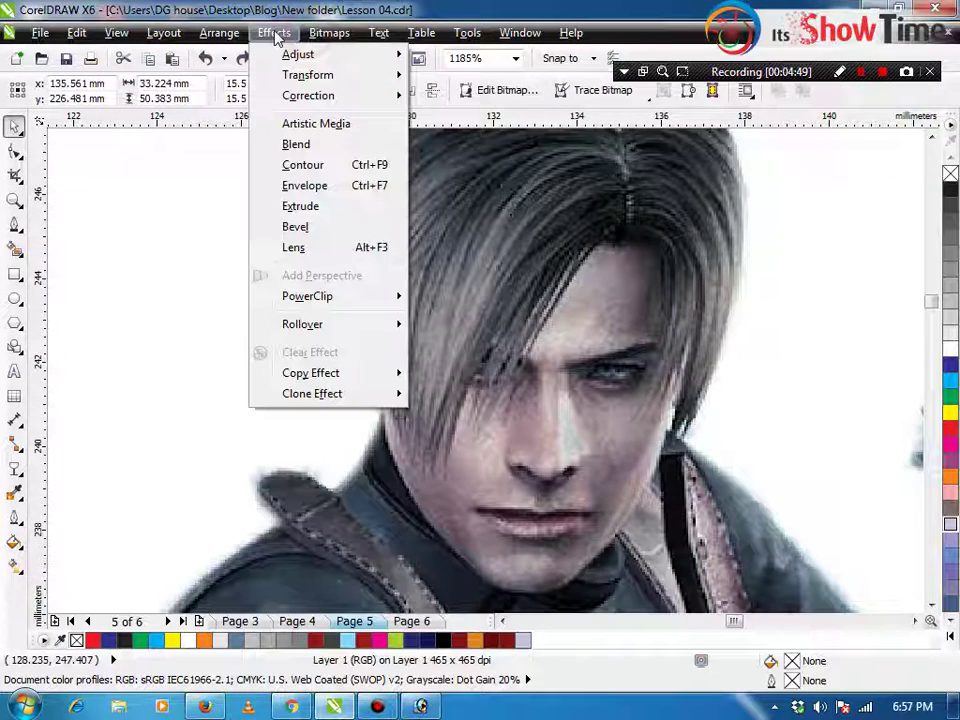
pyautogui.moveTo(330, 75)
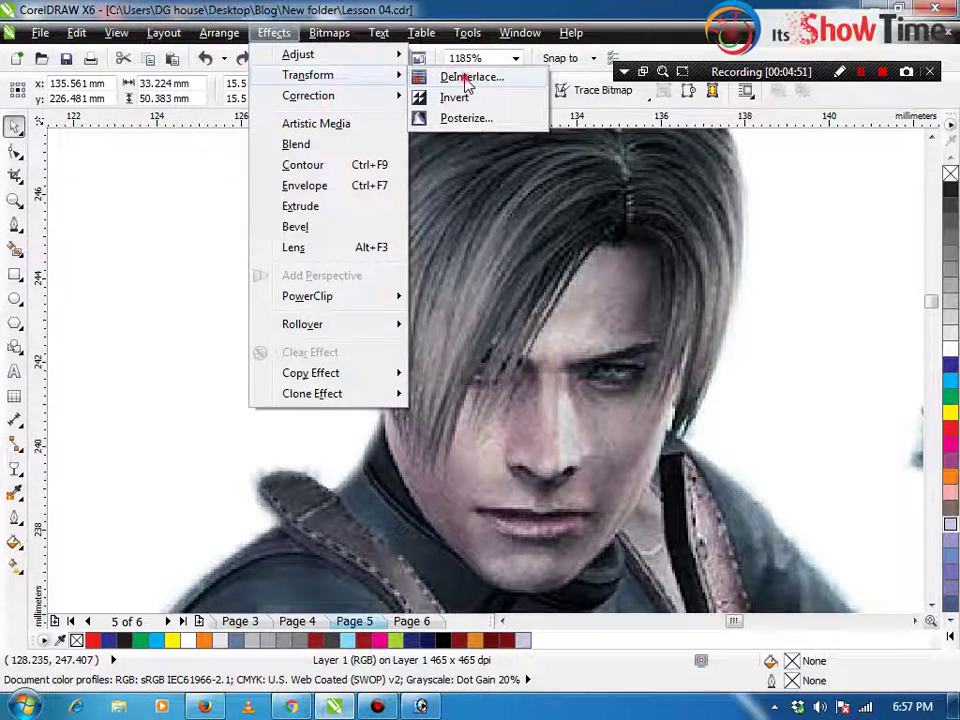
pyautogui.click(474, 78)
pyautogui.moveTo(414, 283); pyautogui.dragTo(643, 403)
pyautogui.click(519, 513)
# Preview DeInterlace on the face close-up with Odd Lines and Interpolation, and cancel the effect
pyautogui.click(618, 453)
pyautogui.click(518, 513)
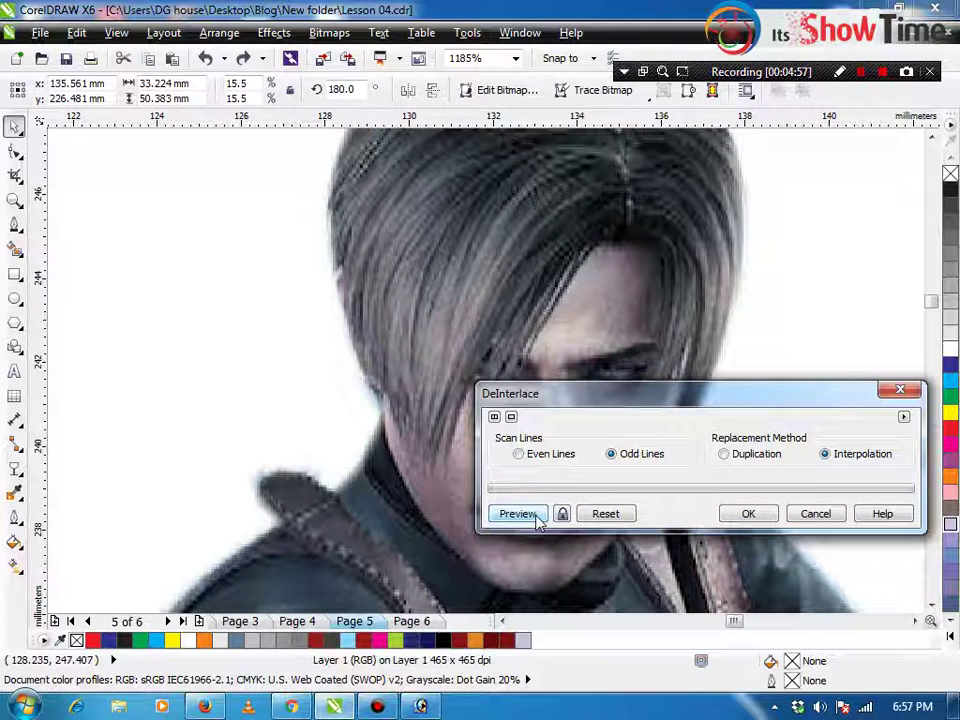
pyautogui.click(810, 516)
# Move the character bitmap to about X 144.7 mm, Y 229.2 mm
pyautogui.scroll(-2, 537, 456)
pyautogui.moveTo(533, 402); pyautogui.dragTo(550, 334)
pyautogui.scroll(-2, 516, 338)
pyautogui.scroll(3, 555, 334)
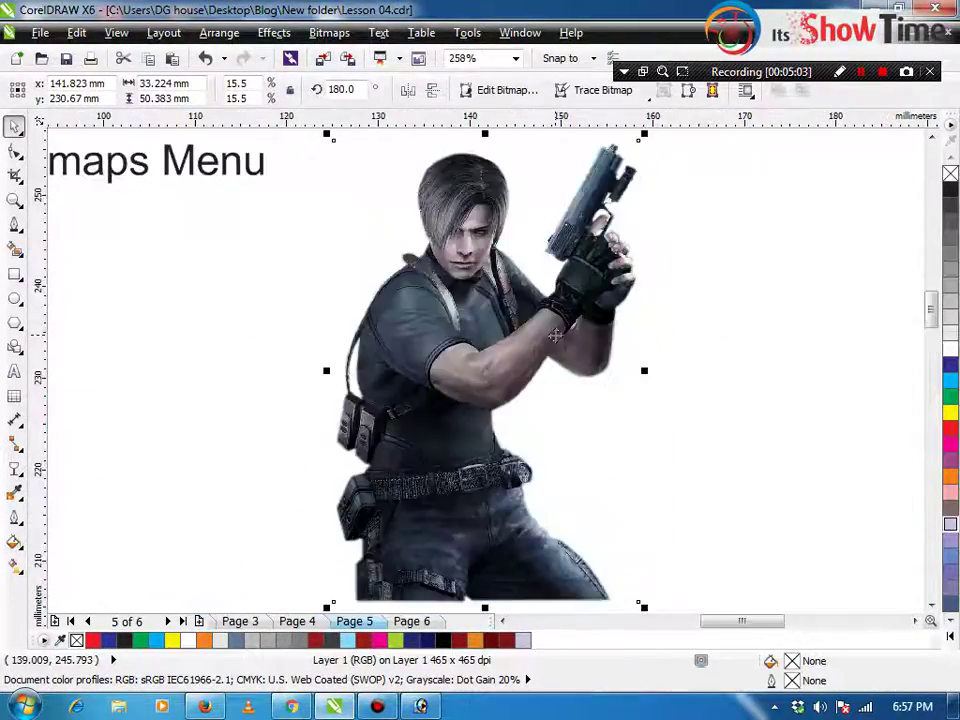
pyautogui.scroll(6, 433, 320)
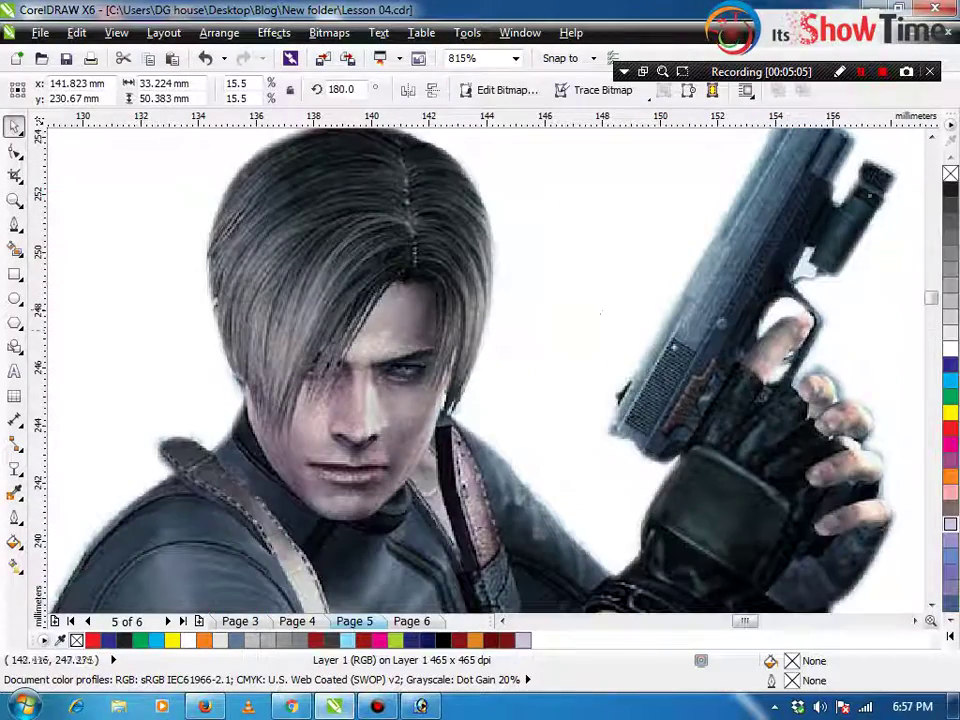
pyautogui.moveTo(373, 293); pyautogui.dragTo(457, 335)
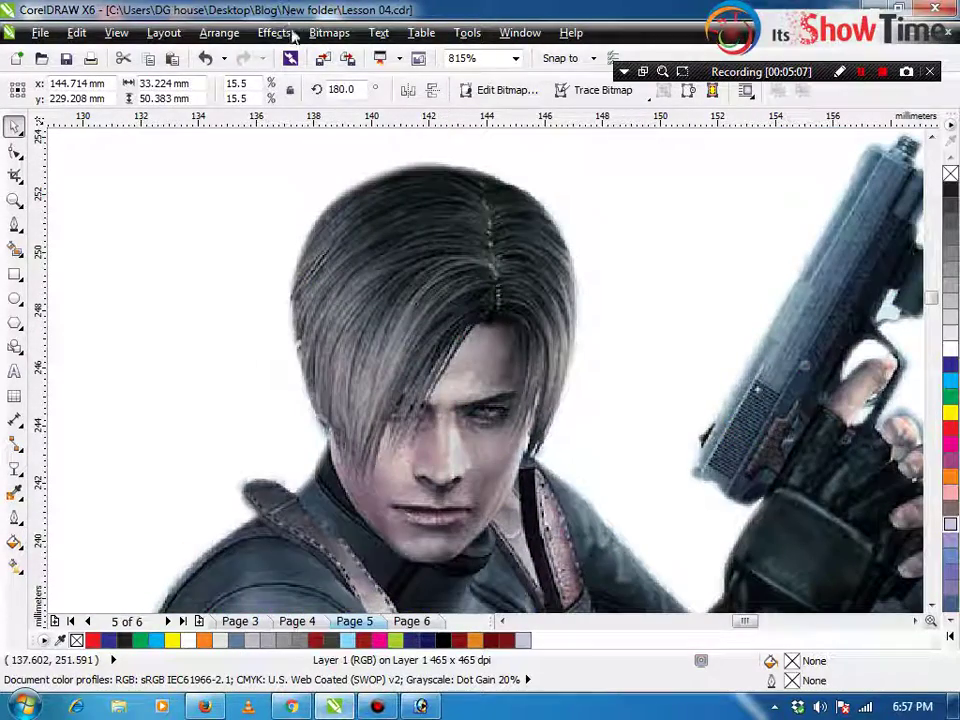
# Invert the colors of the character bitmap with the Invert transform
pyautogui.click(328, 33)
pyautogui.moveTo(274, 33)
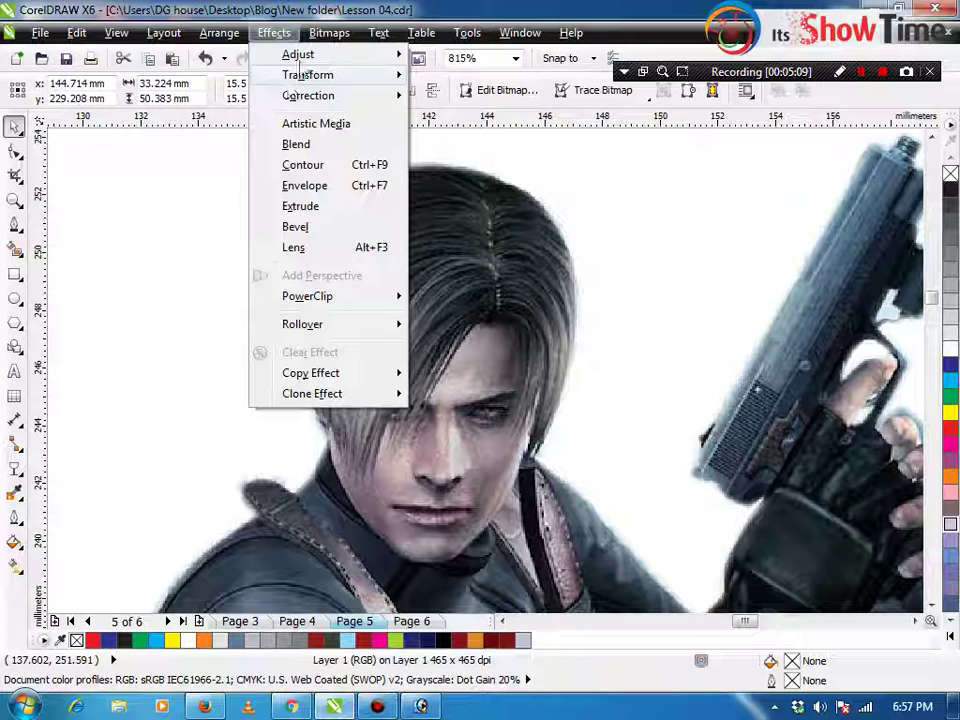
pyautogui.moveTo(305, 75)
pyautogui.click(444, 98)
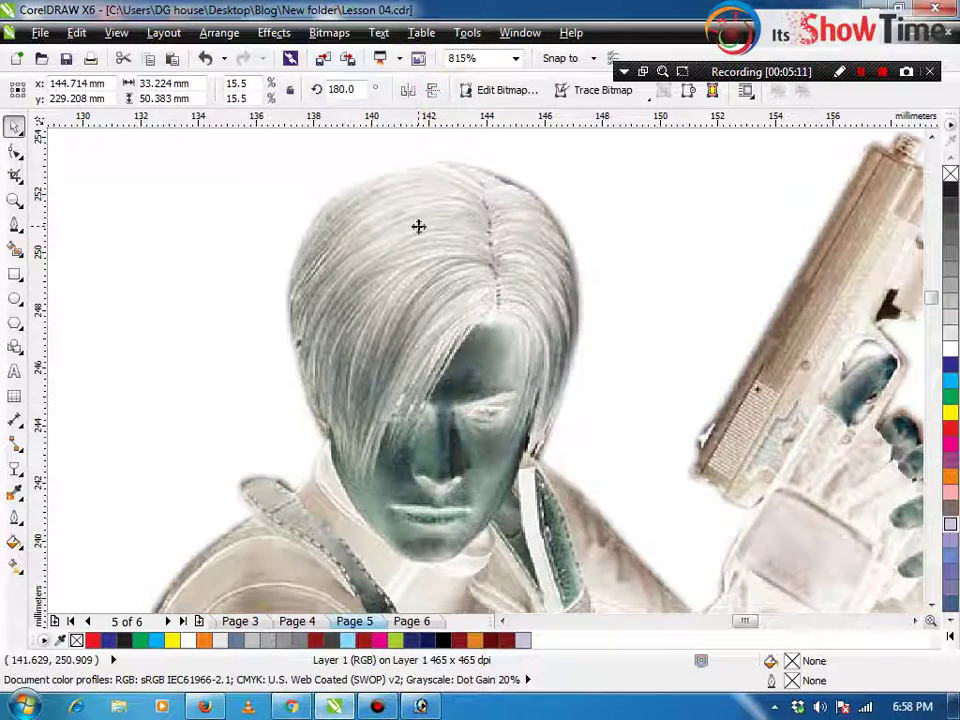
# Undo the color inversion of the character bitmap and preview the Posterize effect on it at level 23
pyautogui.hotkey('ctrl', 'z')
pyautogui.click(280, 33)
pyautogui.moveTo(310, 75)
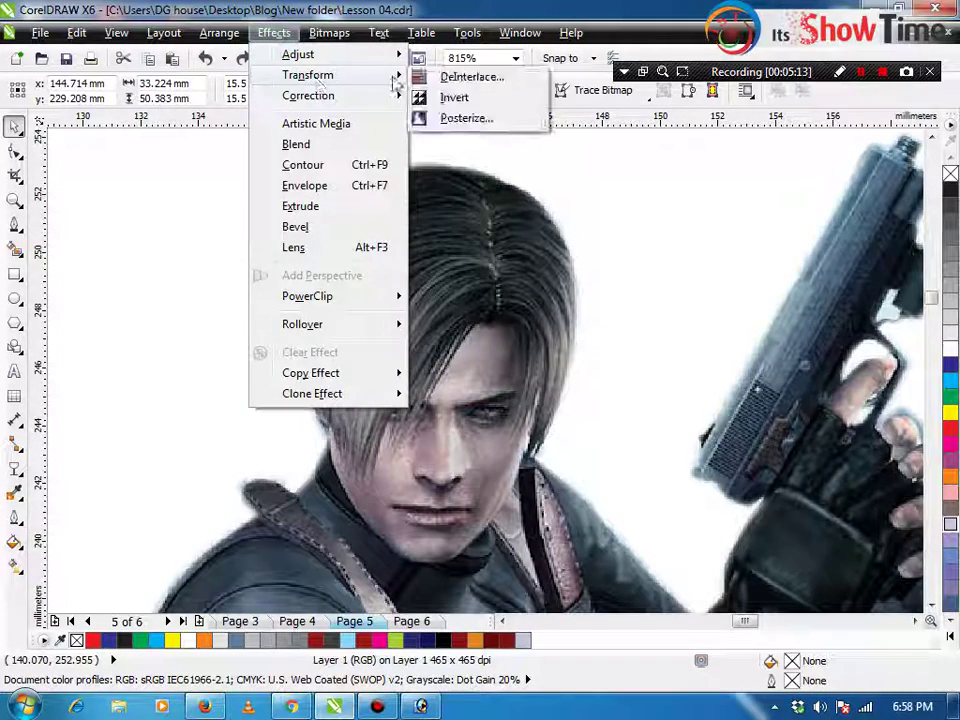
pyautogui.click(446, 118)
pyautogui.moveTo(338, 334); pyautogui.dragTo(415, 349)
pyautogui.click(294, 397)
pyautogui.moveTo(415, 381); pyautogui.dragTo(446, 381)
pyautogui.click(461, 381)
pyautogui.click(346, 444)
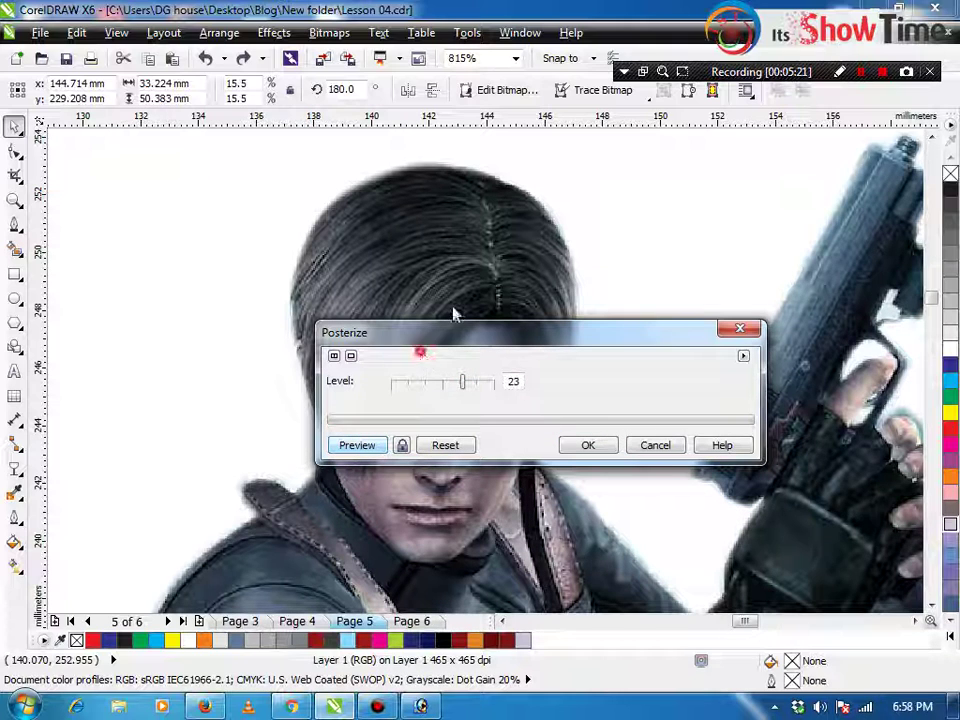
# Preview Posterize at level 27, then reset the effect and preview it at level 4
pyautogui.moveTo(471, 337); pyautogui.dragTo(577, 179)
pyautogui.click(587, 229)
pyautogui.click(463, 288)
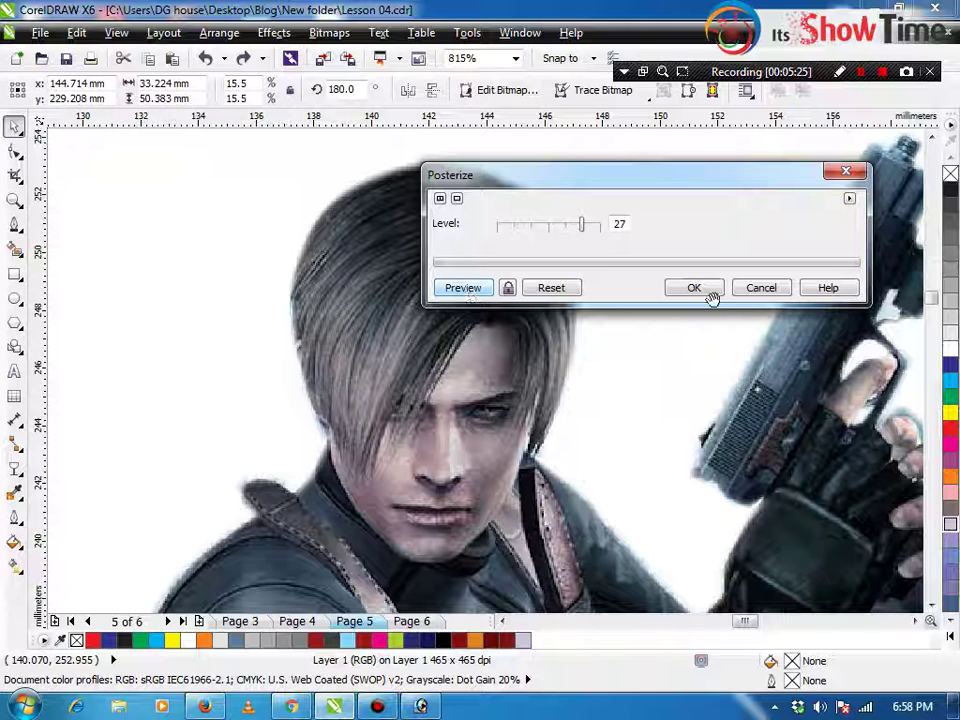
pyautogui.click(546, 290)
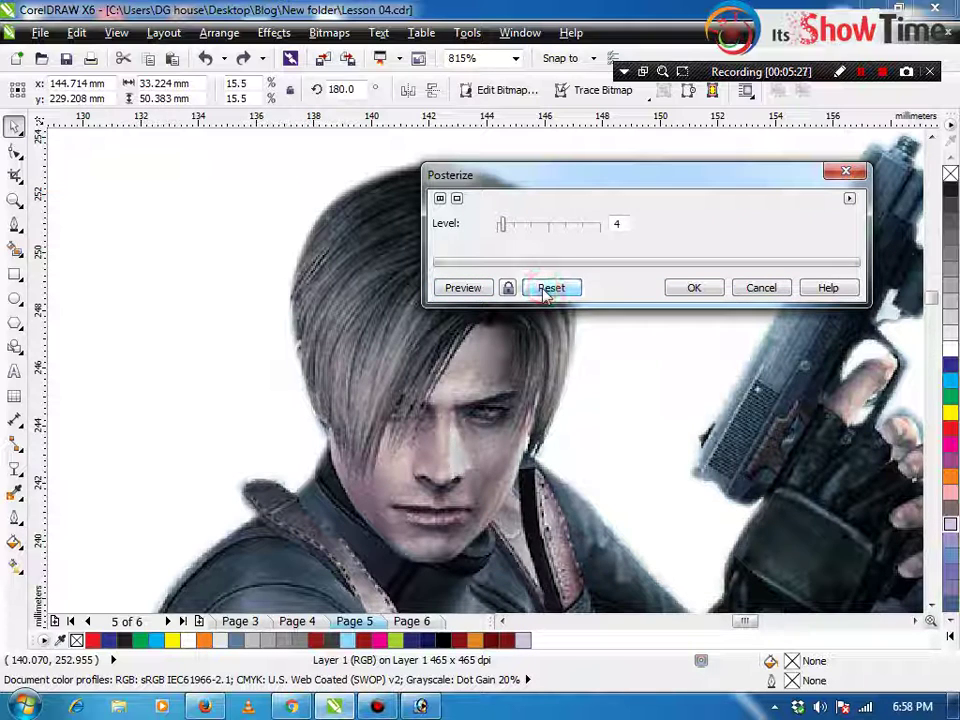
pyautogui.click(459, 289)
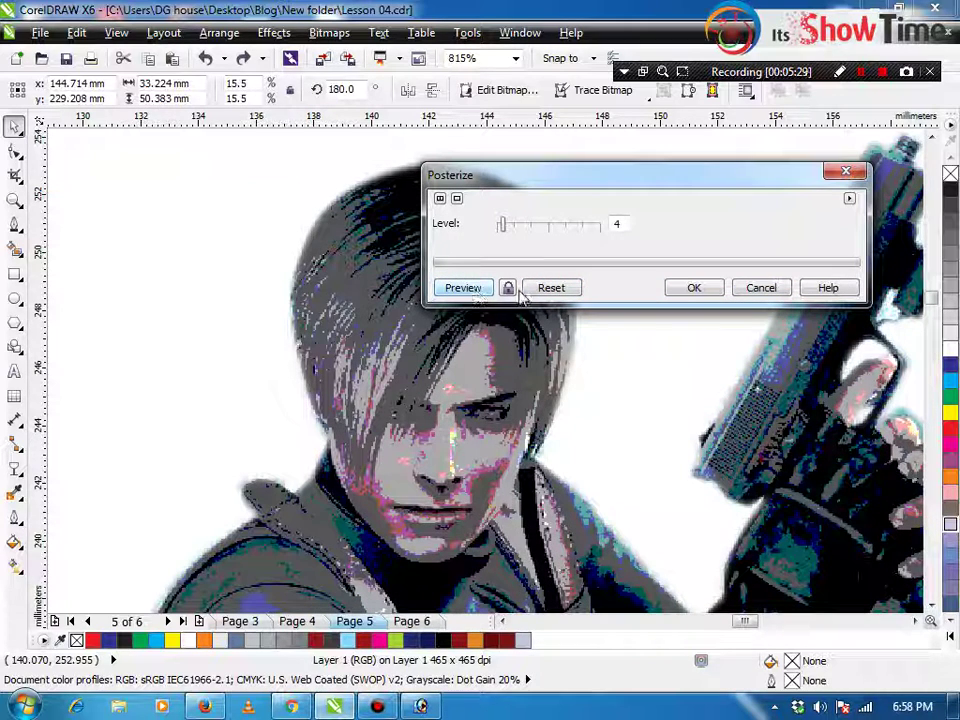
# Raise the Posterize level to 23, preview it and cancel the effect
pyautogui.moveTo(505, 232); pyautogui.dragTo(568, 224)
pyautogui.click(463, 288)
pyautogui.click(465, 287)
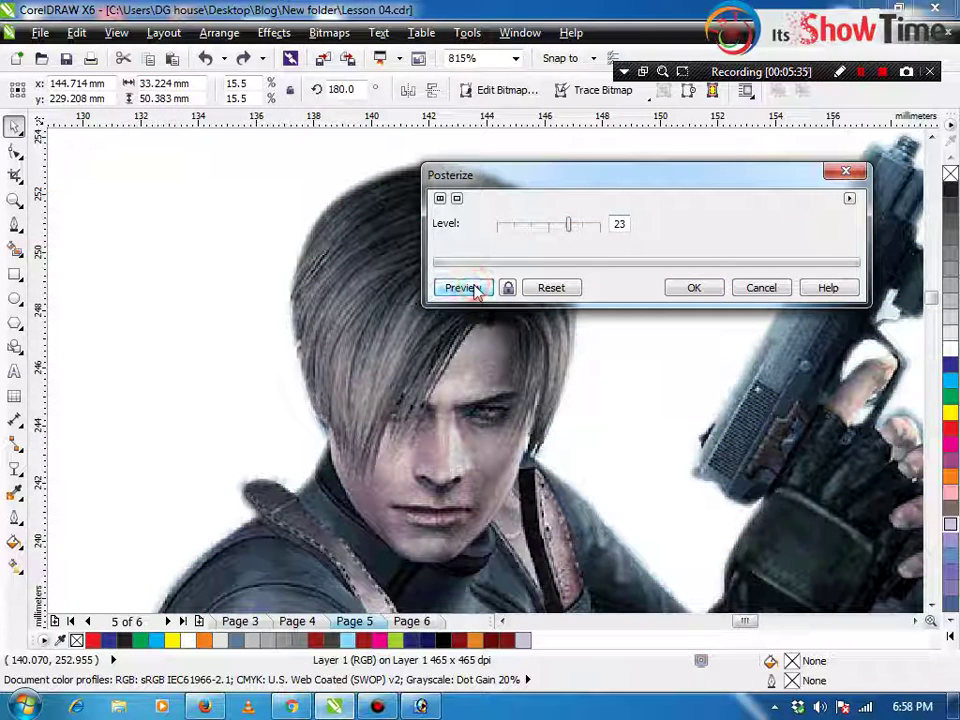
pyautogui.click(757, 288)
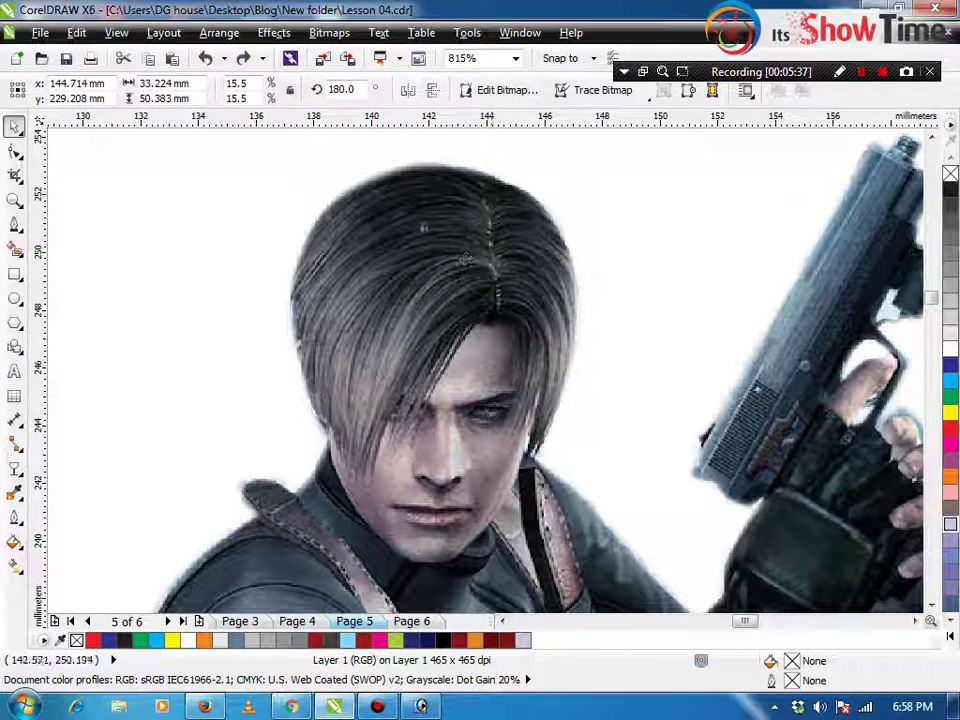
# Preview the Dust and Scratch correction on the character bitmap, raising the threshold to 113
pyautogui.click(274, 33)
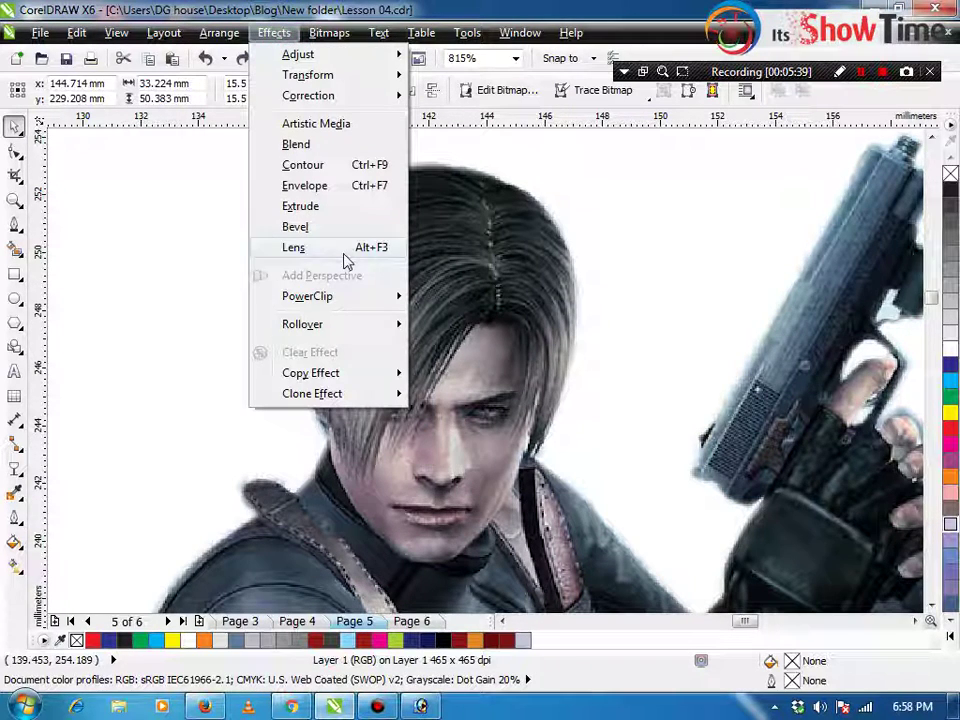
pyautogui.moveTo(340, 291)
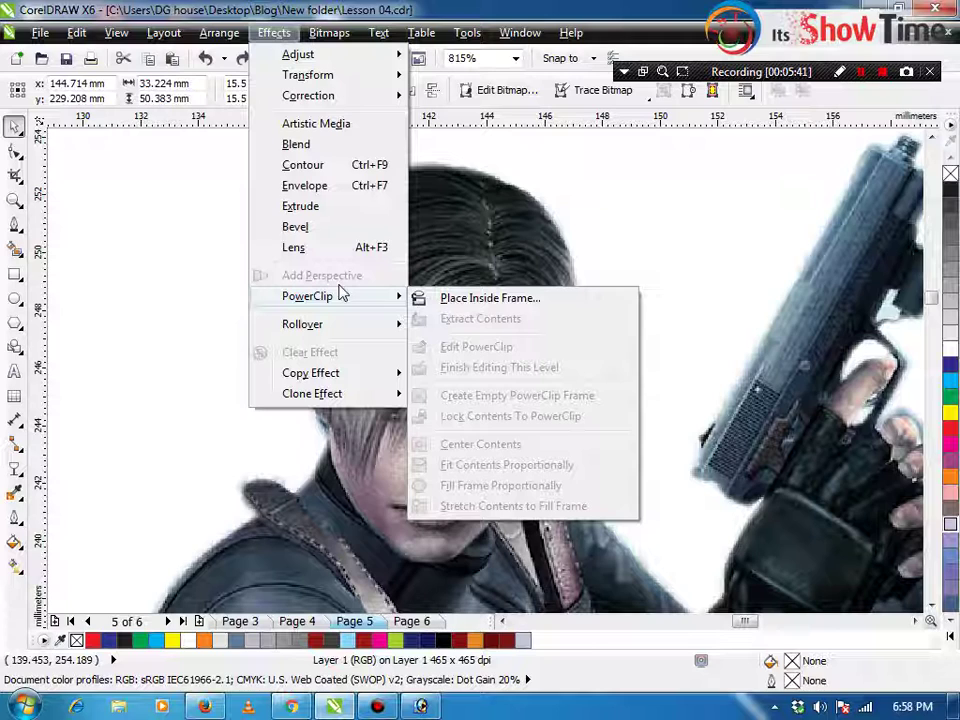
pyautogui.moveTo(325, 95)
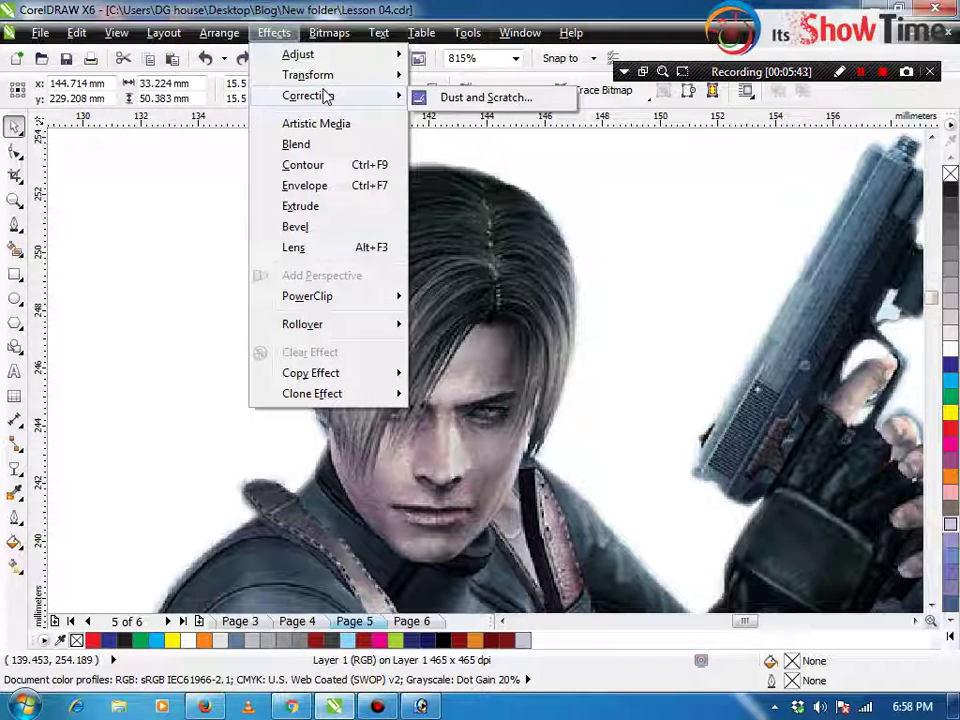
pyautogui.click(468, 99)
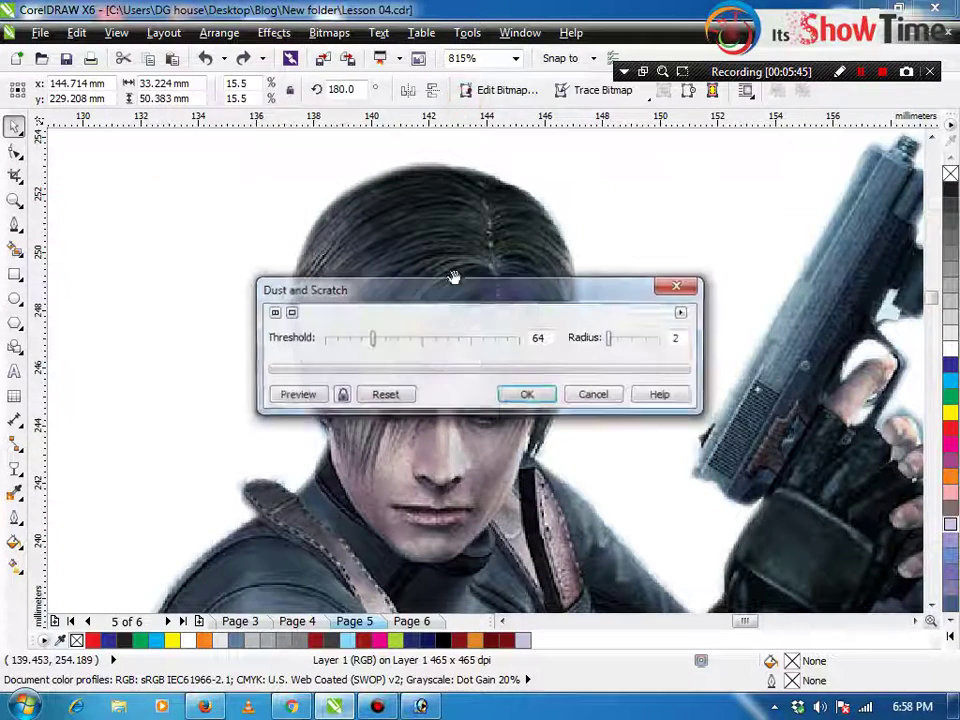
pyautogui.click(395, 340)
pyautogui.click(297, 394)
pyautogui.click(409, 340)
pyautogui.click(296, 394)
# Preview Dust and Scratch with a radius of 5 and cancel the correction
pyautogui.click(591, 401)
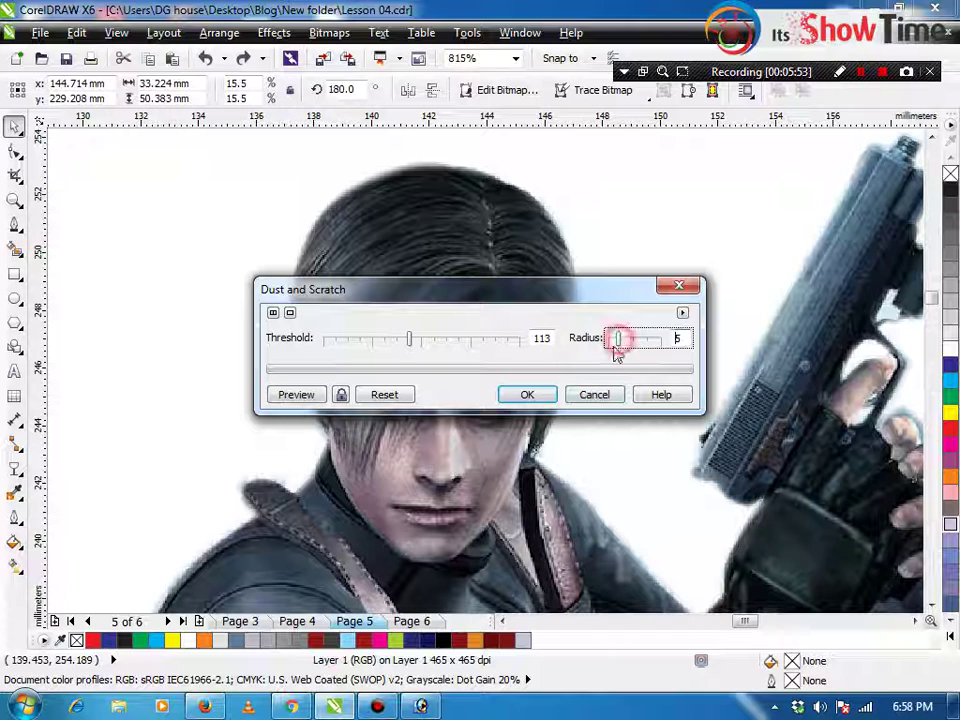
pyautogui.click(306, 396)
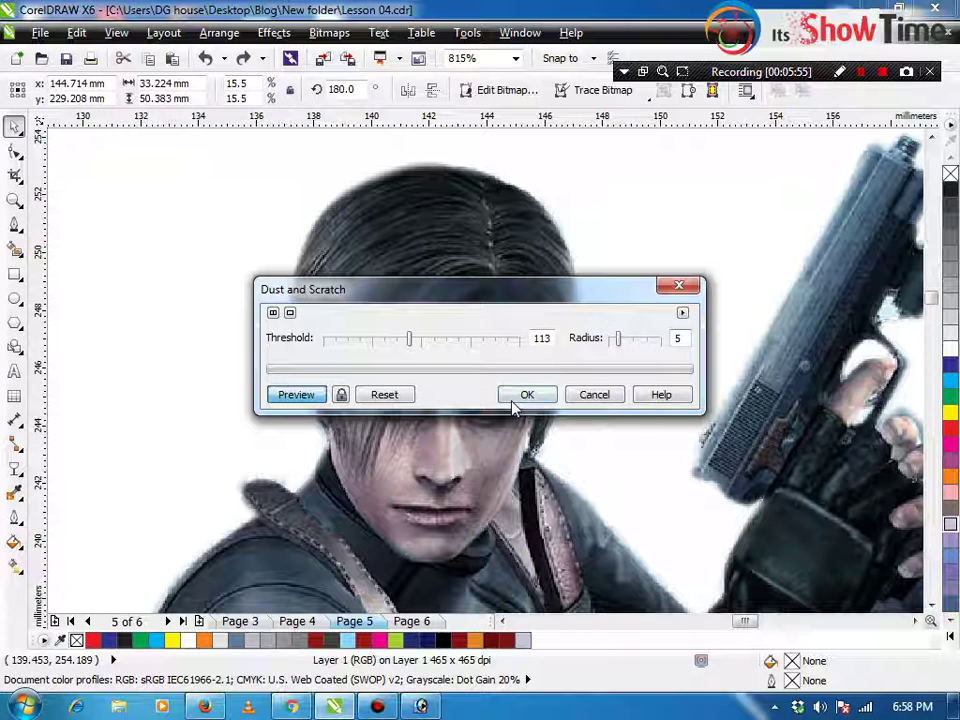
pyautogui.click(594, 396)
pyautogui.scroll(4, 369, 399)
pyautogui.rightClick(392, 401)
pyautogui.click(292, 369)
pyautogui.press('z')
pyautogui.rightClick(292, 369)
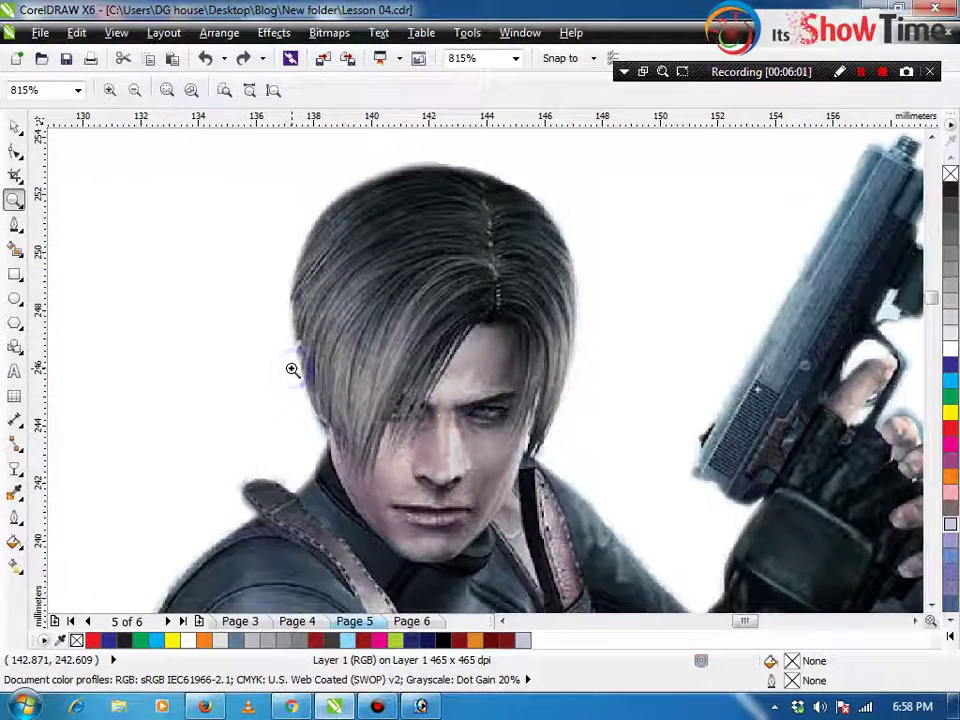
pyautogui.rightClick(424, 373)
pyautogui.press('space')
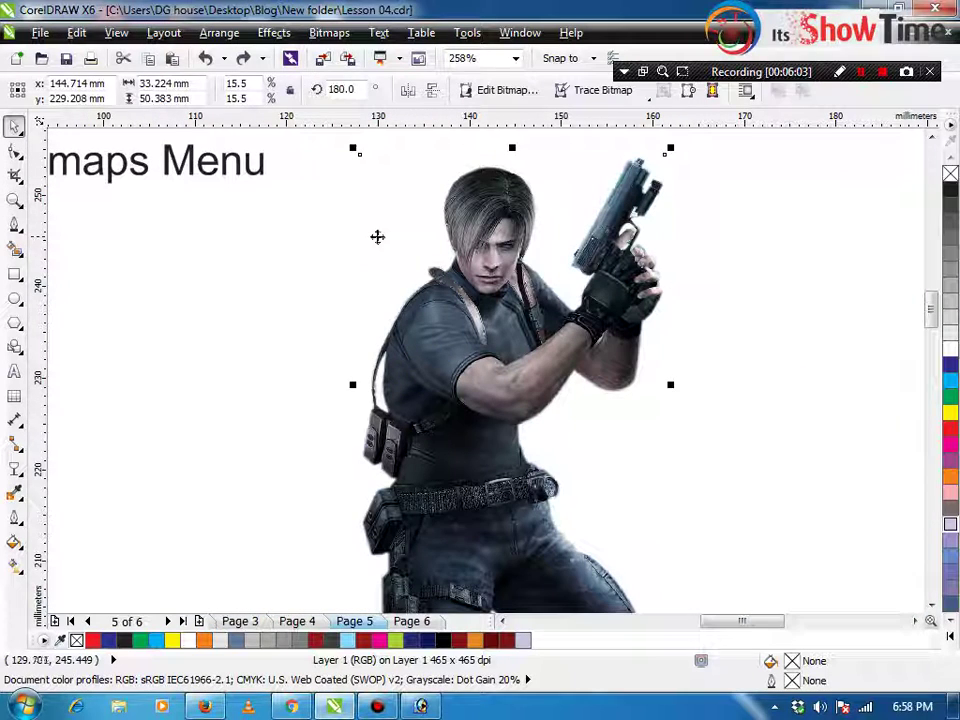
pyautogui.click(283, 34)
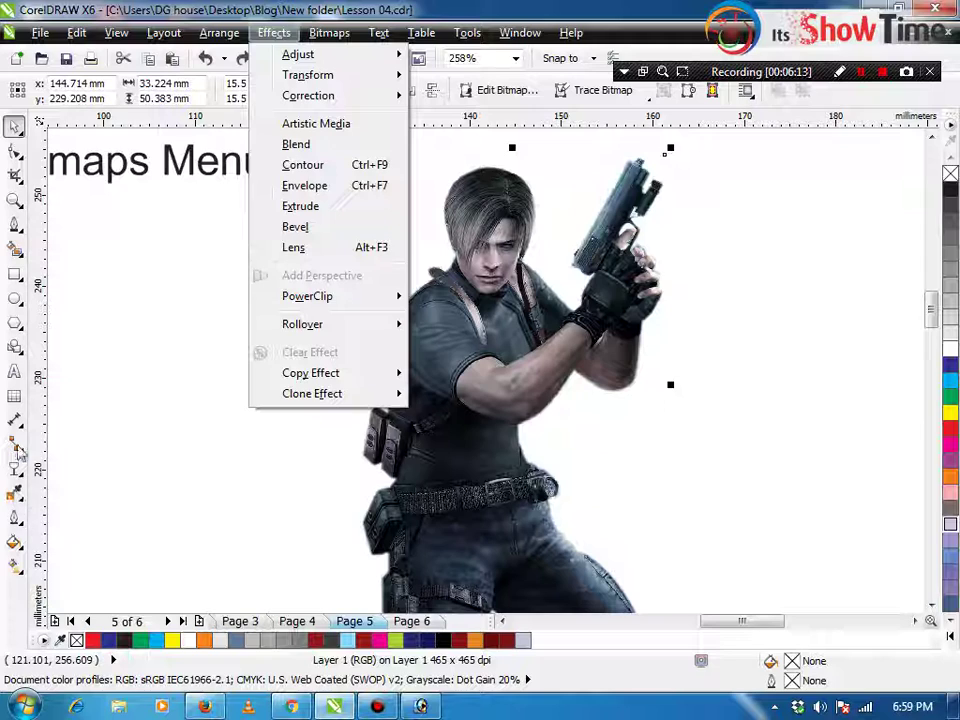
pyautogui.click(186, 356)
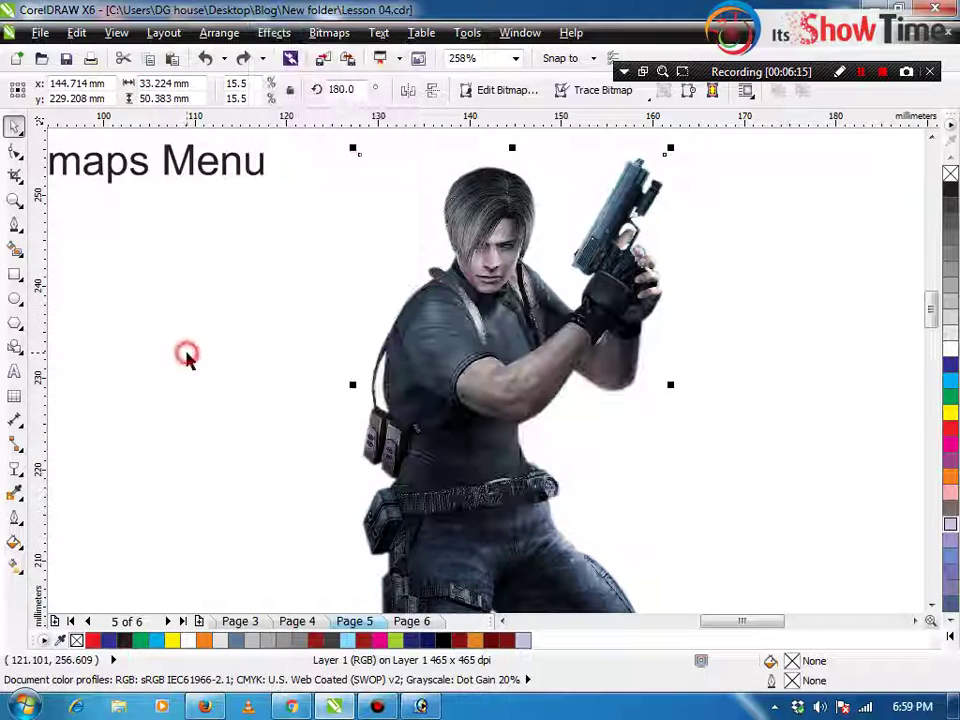
# Move the green rectangle level with and close to the yellow one, at about X 58.3 mm, Y 226.4 mm
pyautogui.scroll(-1, 185, 358)
pyautogui.click(257, 418)
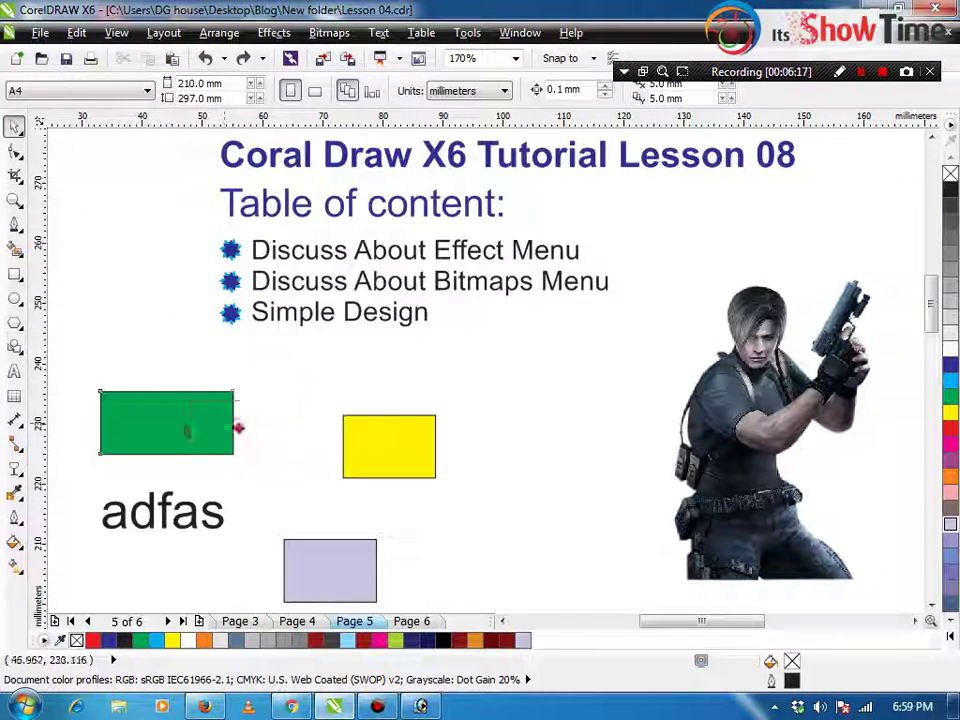
pyautogui.moveTo(238, 427); pyautogui.dragTo(327, 436)
pyautogui.press('z')
pyautogui.moveTo(463, 454); pyautogui.dragTo(140, 515)
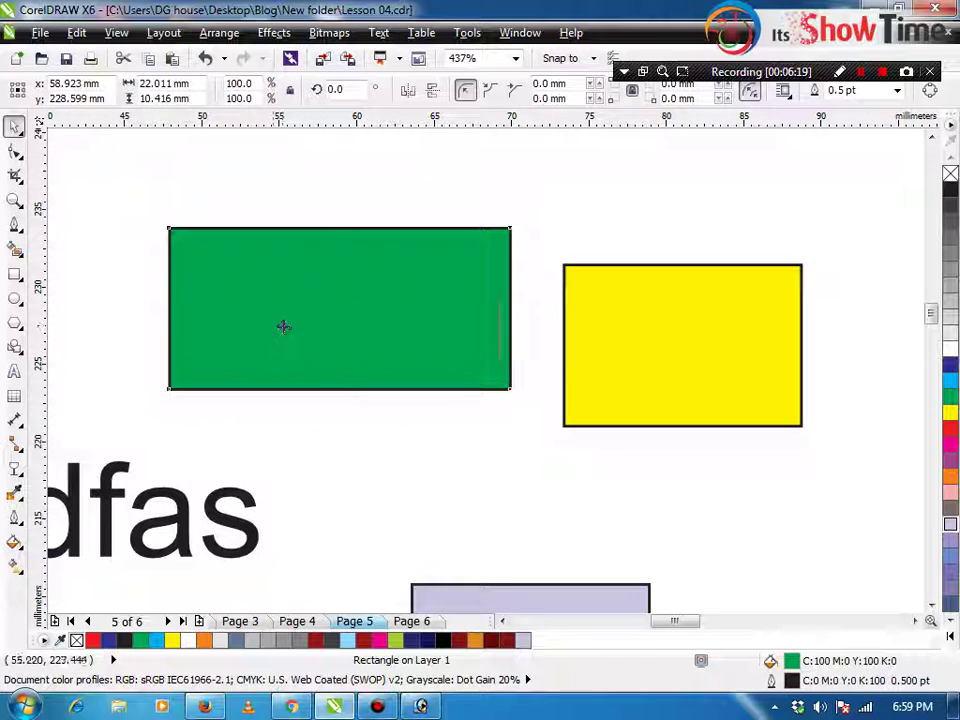
pyautogui.moveTo(283, 325); pyautogui.dragTo(273, 358)
# Move the character bitmap closer to the colored rectangles
pyautogui.click(360, 407)
pyautogui.click(580, 355)
pyautogui.click(413, 352)
pyautogui.scroll(-2, 176, 370)
pyautogui.moveTo(803, 312); pyautogui.dragTo(906, 320)
# Try to PowerClip the yellow rectangle inside the character bitmap
pyautogui.click(439, 369)
pyautogui.click(274, 33)
pyautogui.moveTo(320, 298)
pyautogui.click(462, 297)
pyautogui.click(733, 348)
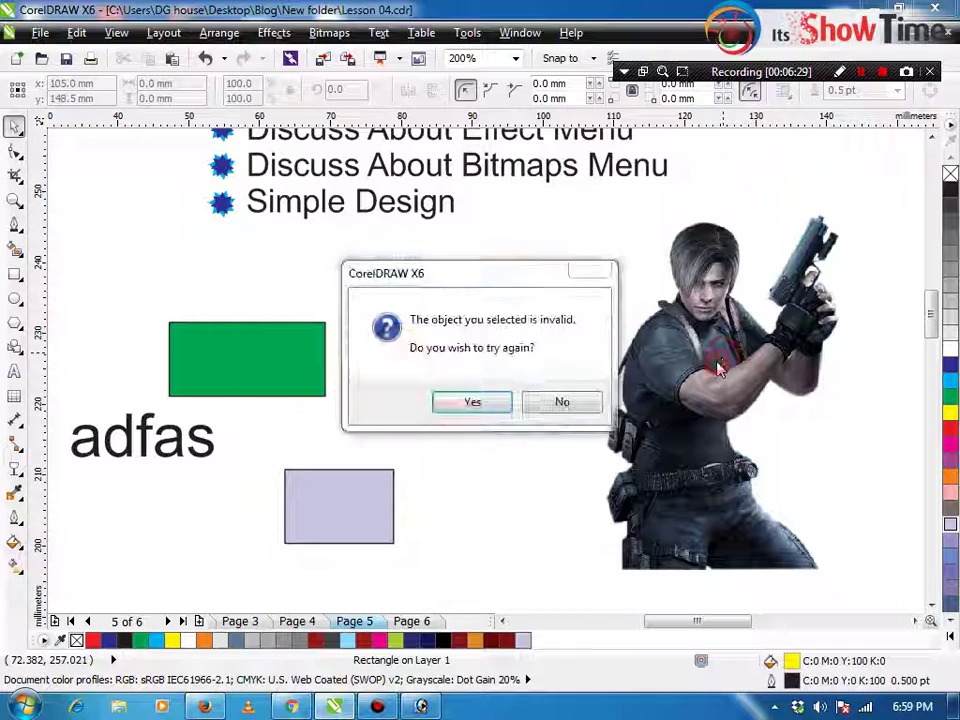
pyautogui.click(562, 403)
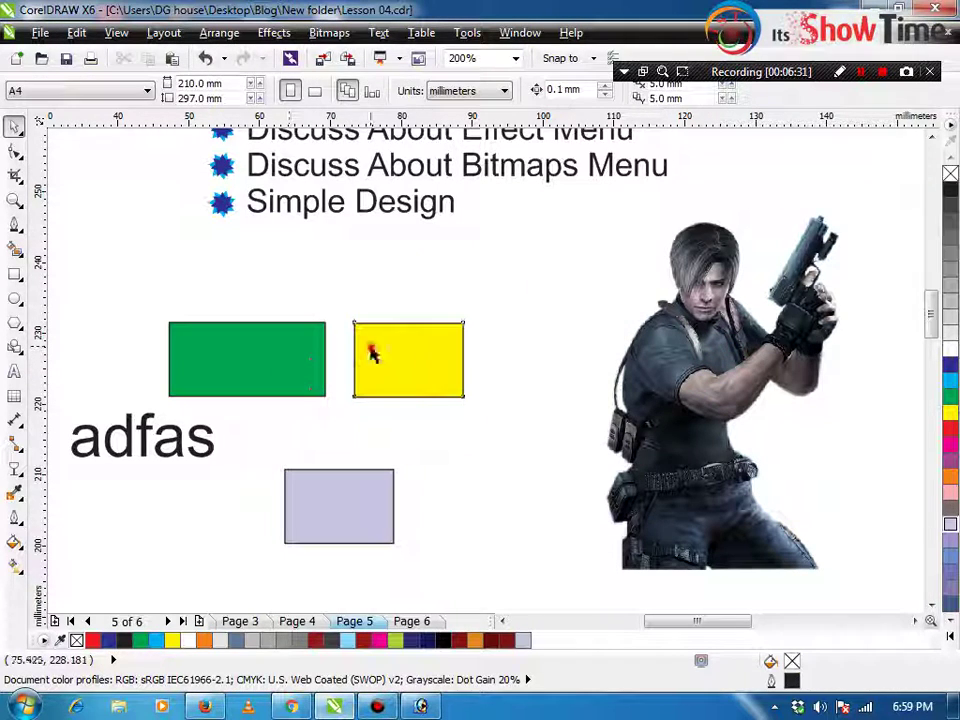
# PowerClip the yellow rectangle inside the green rectangle
pyautogui.click(370, 346)
pyautogui.click(274, 33)
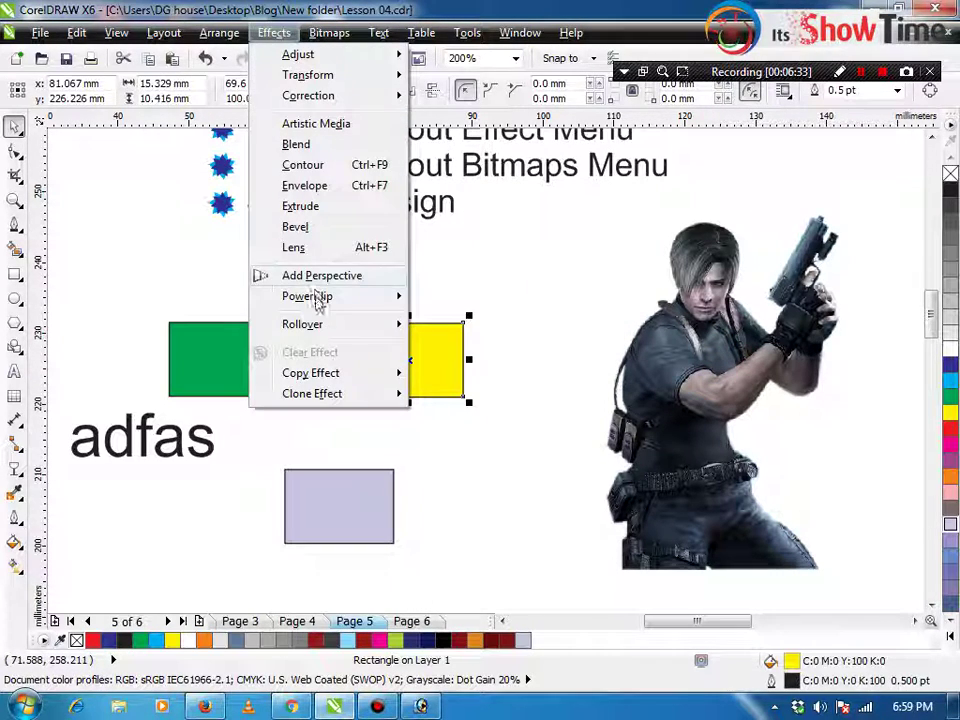
pyautogui.moveTo(320, 298)
pyautogui.click(467, 299)
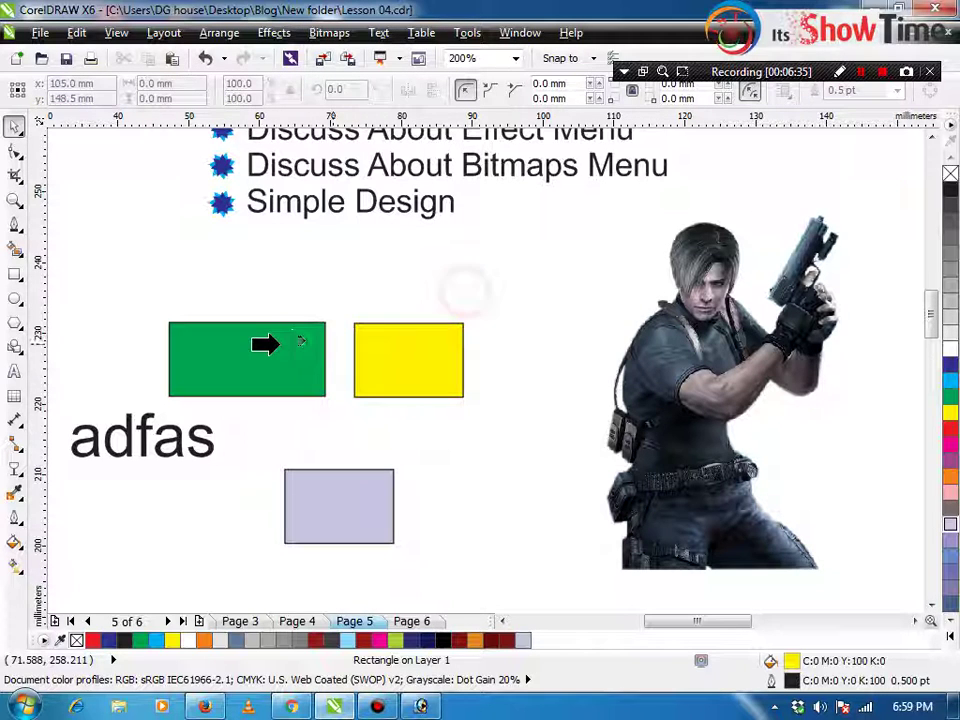
pyautogui.click(254, 348)
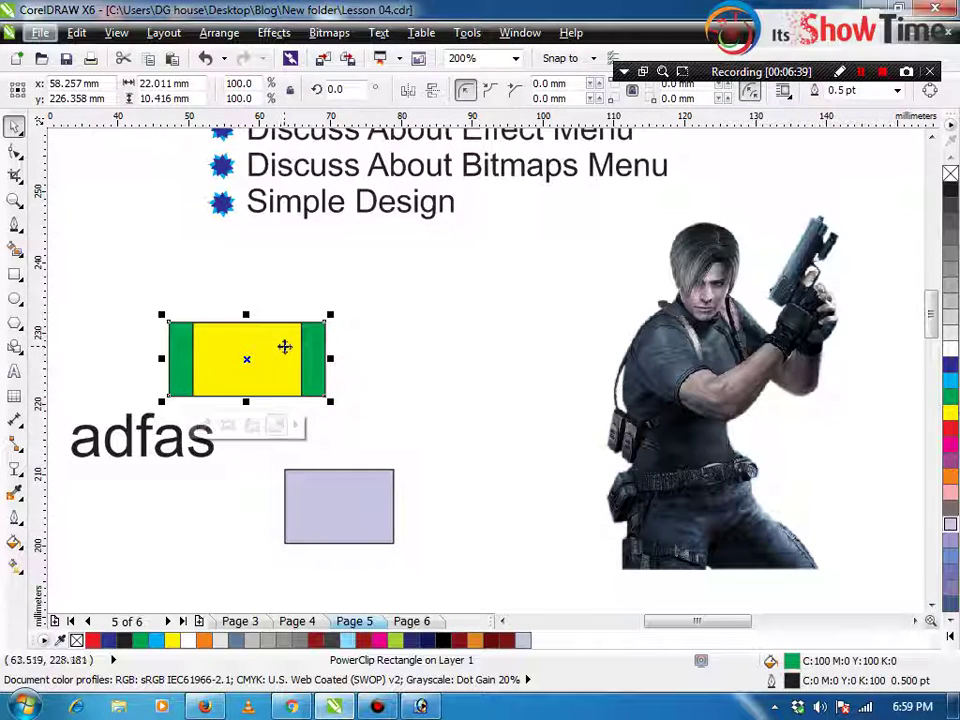
# Open the PowerClip contents for editing and move the yellow rectangle to about X 54.4 mm, Y 226.2 mm
pyautogui.doubleClick(284, 347)
pyautogui.click(271, 349)
pyautogui.moveTo(254, 354); pyautogui.dragTo(228, 356)
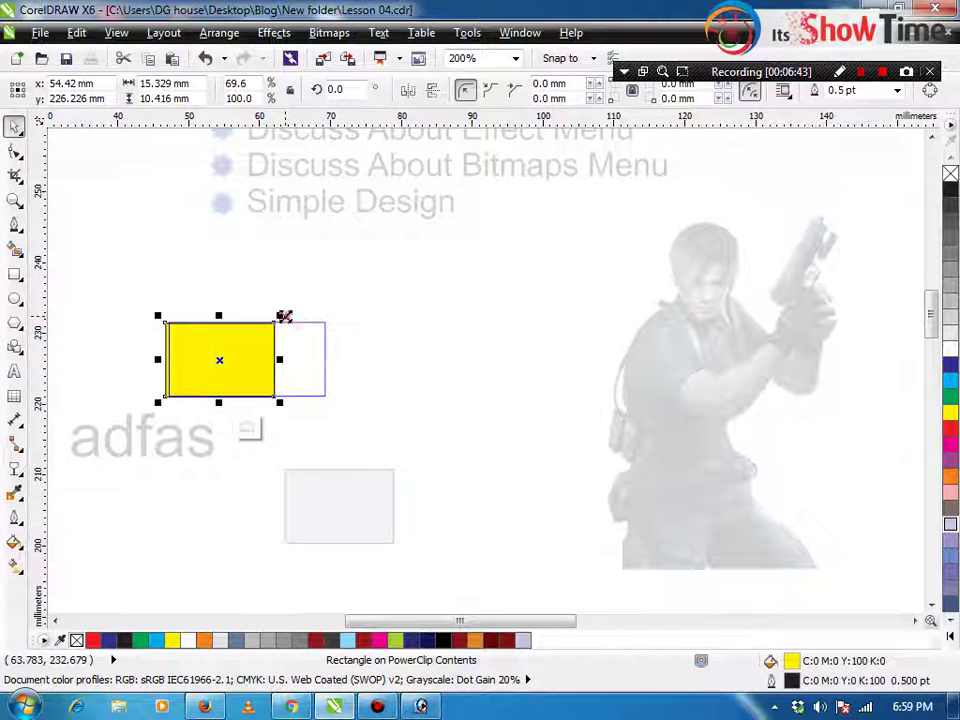
# Resize the yellow rectangle inside the PowerClip to about 15 mm wide and 16.5 mm high
pyautogui.moveTo(283, 315); pyautogui.dragTo(313, 294)
pyautogui.click(318, 361)
pyautogui.click(303, 363)
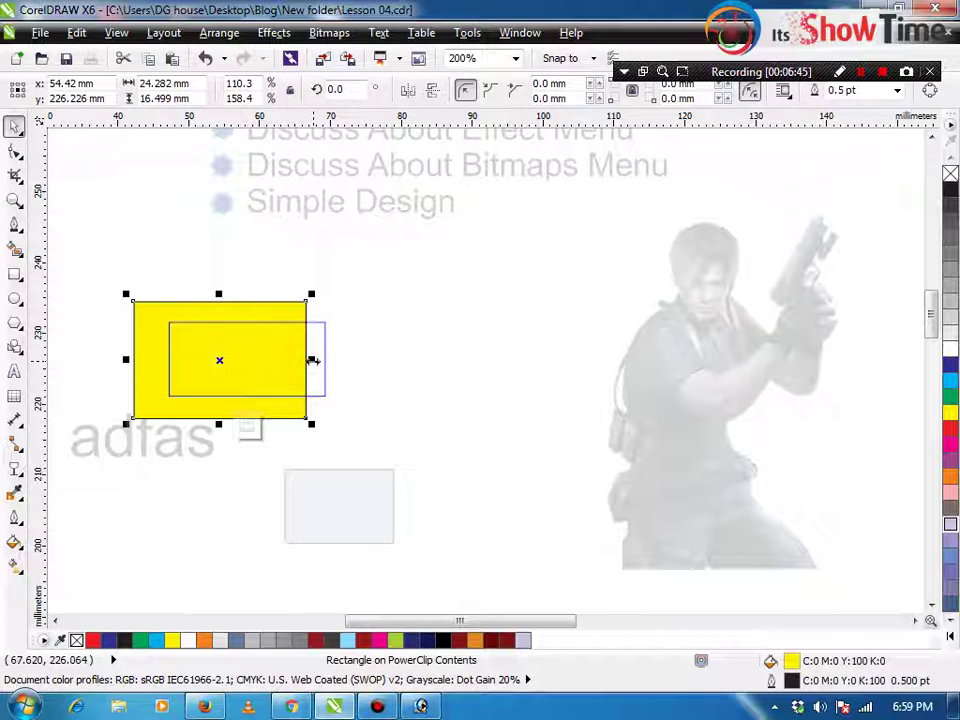
pyautogui.moveTo(313, 358); pyautogui.dragTo(244, 358)
# Finish editing the PowerClip contents and select the PowerClip rectangle
pyautogui.rightClick(227, 366)
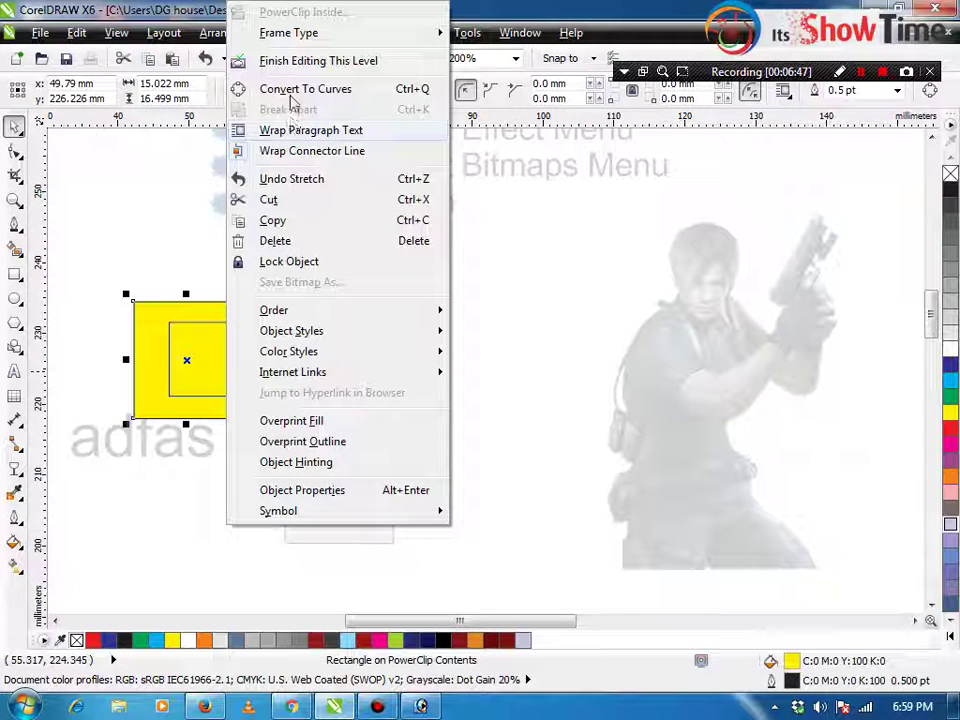
pyautogui.click(168, 235)
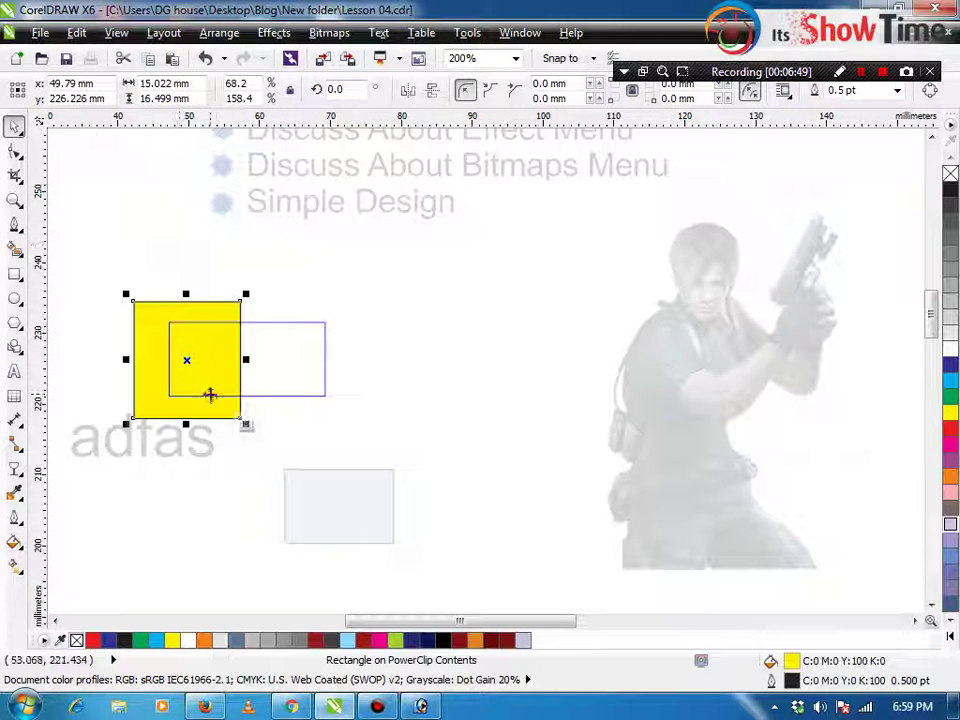
pyautogui.click(247, 425)
pyautogui.click(193, 483)
pyautogui.click(226, 360)
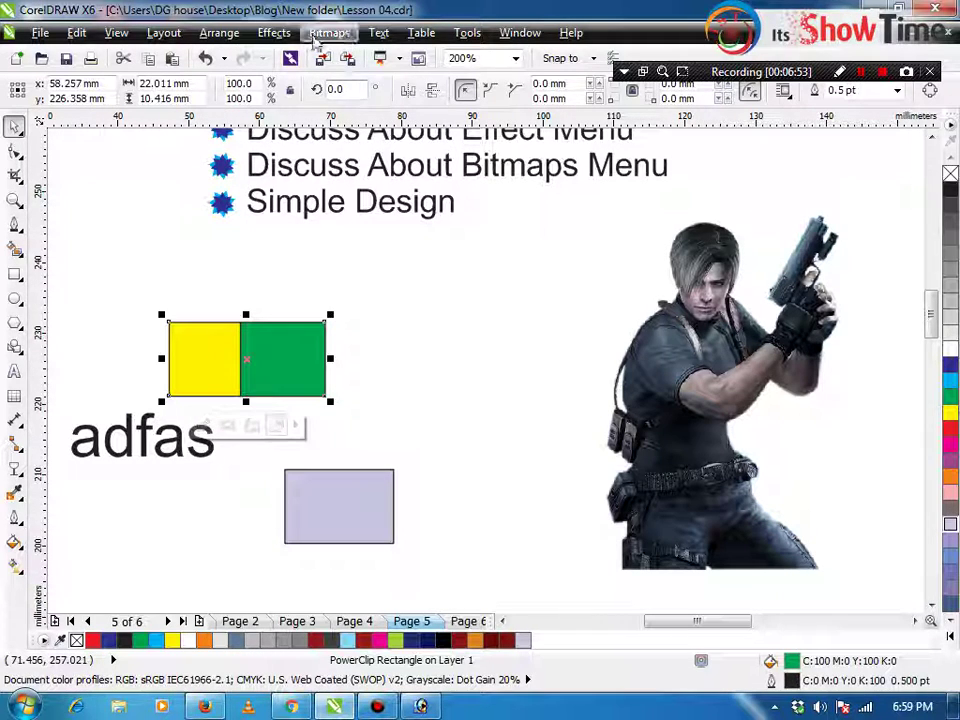
# Extract the yellow rectangle from the green PowerClip frame and undo the extraction
pyautogui.click(274, 32)
pyautogui.moveTo(328, 299)
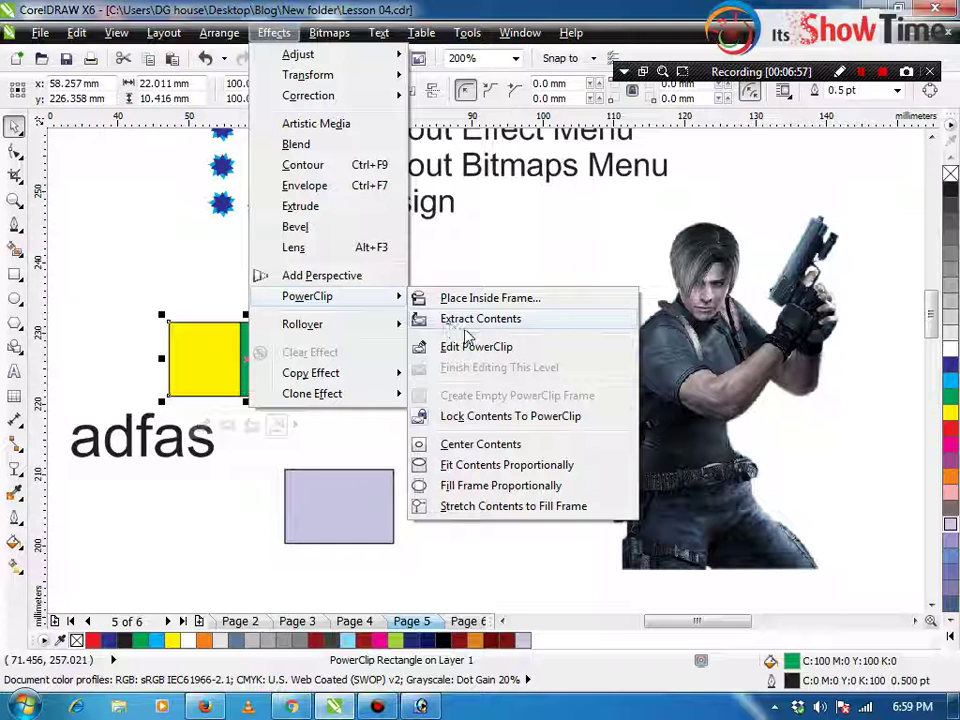
pyautogui.press('Return')
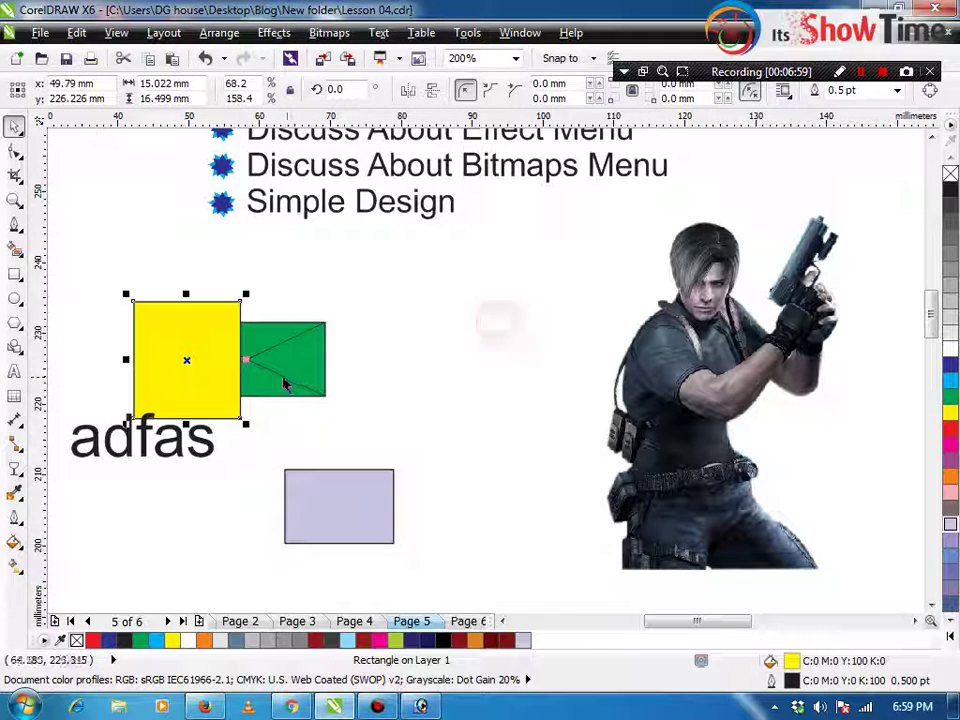
pyautogui.hotkey('ctrl', 'z')
# Reopen the green rectangle's PowerClip contents for editing and finish editing them
pyautogui.rightClick(254, 358)
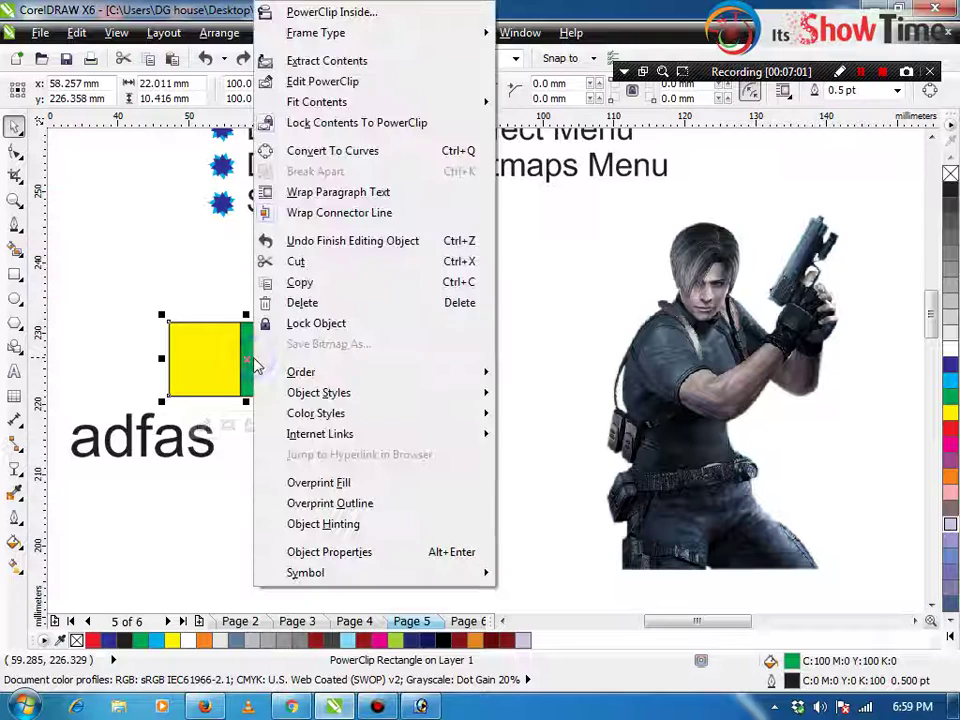
pyautogui.click(156, 8)
pyautogui.click(274, 33)
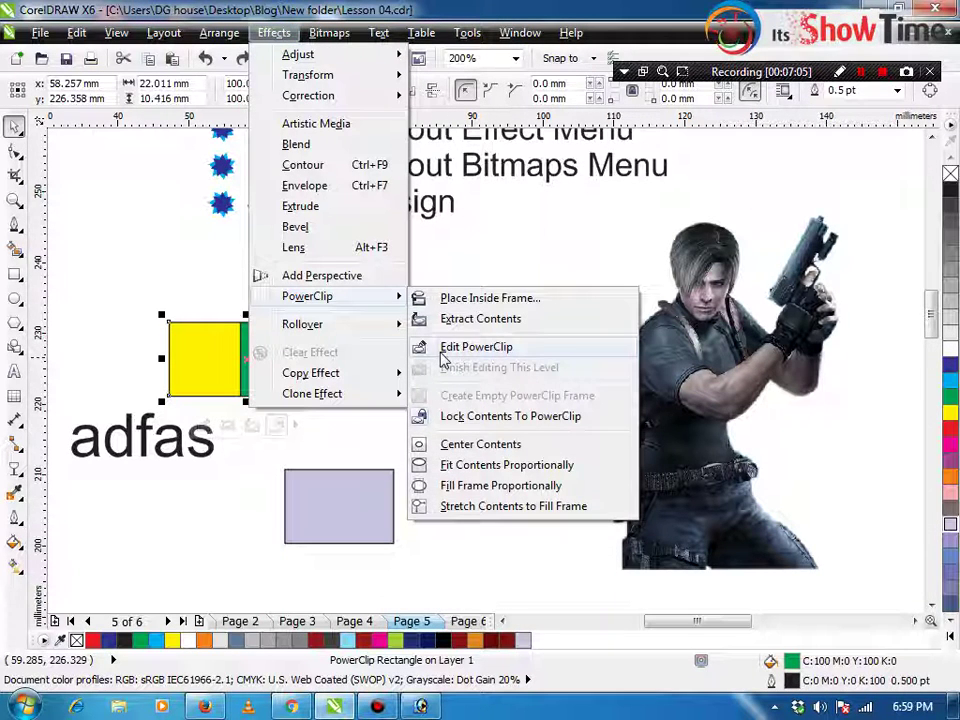
pyautogui.click(444, 349)
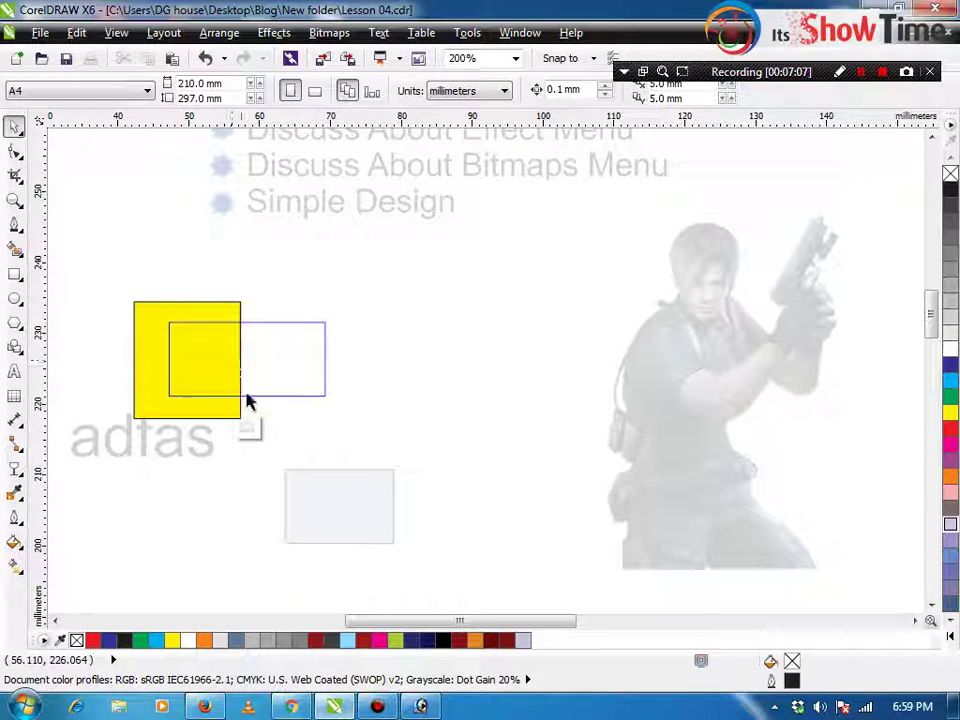
# Unlock the contents from the green PowerClip rectangle and move the frame to about x 55.3 mm, y 227.0 mm
pyautogui.click(329, 33)
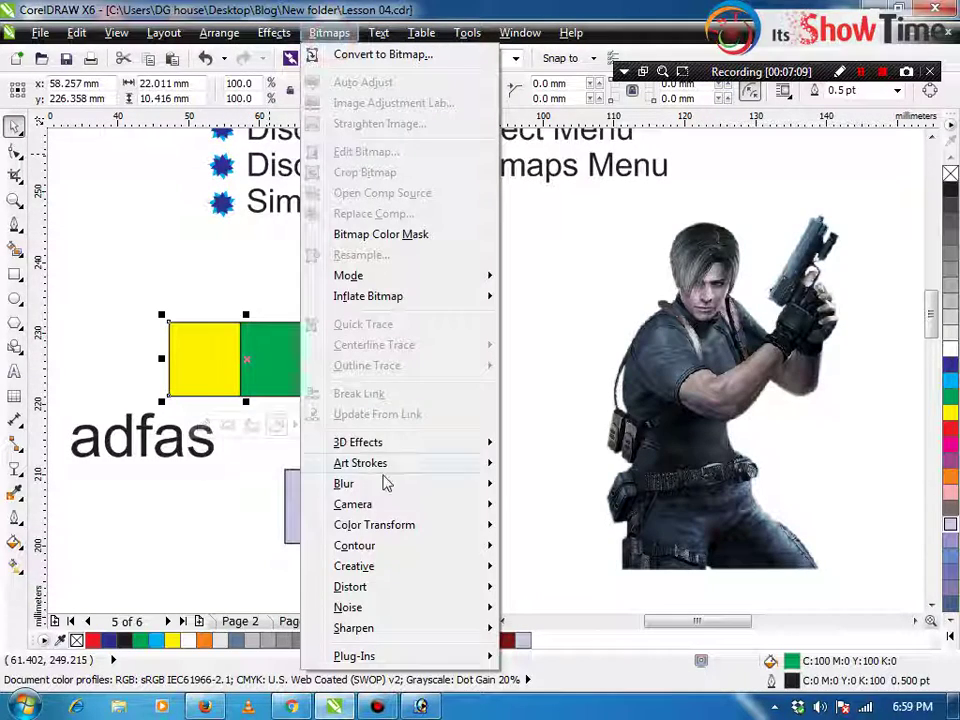
pyautogui.moveTo(274, 34)
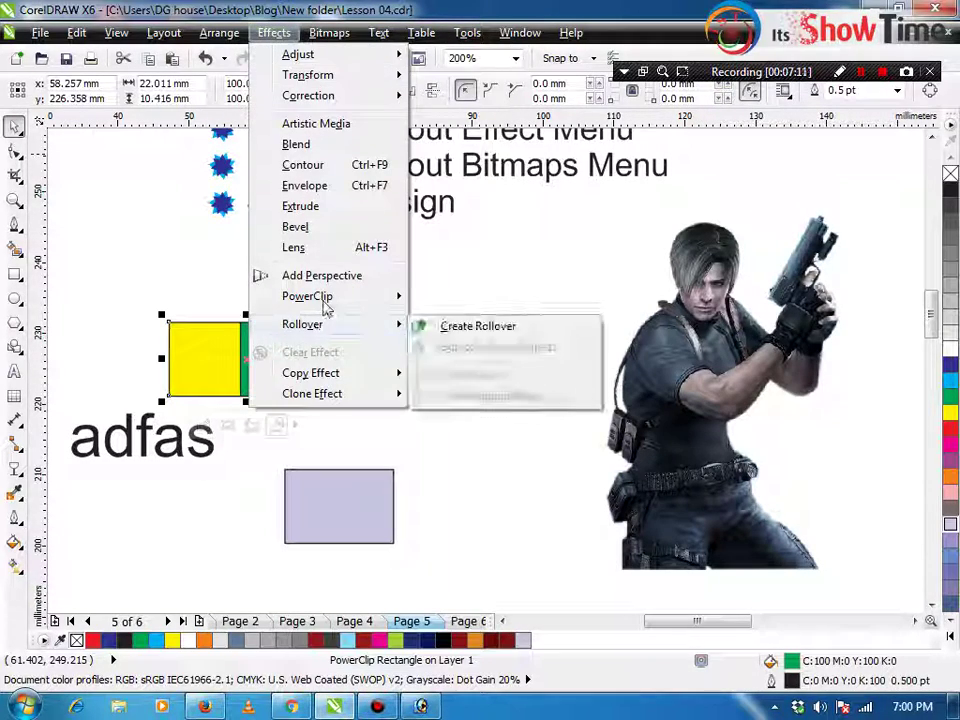
pyautogui.moveTo(325, 306)
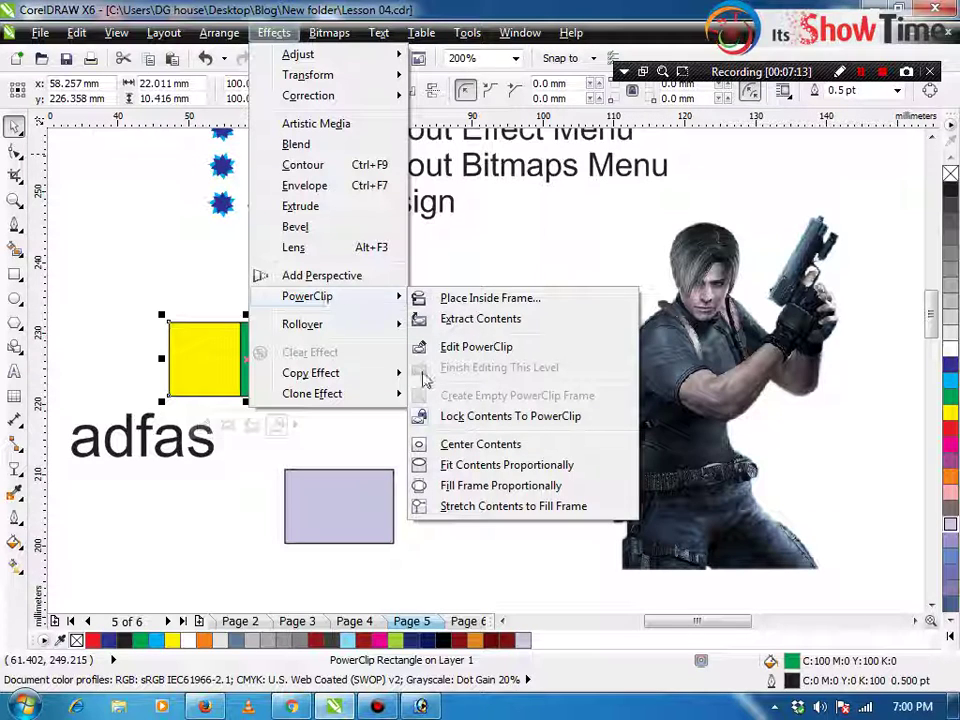
pyautogui.click(495, 416)
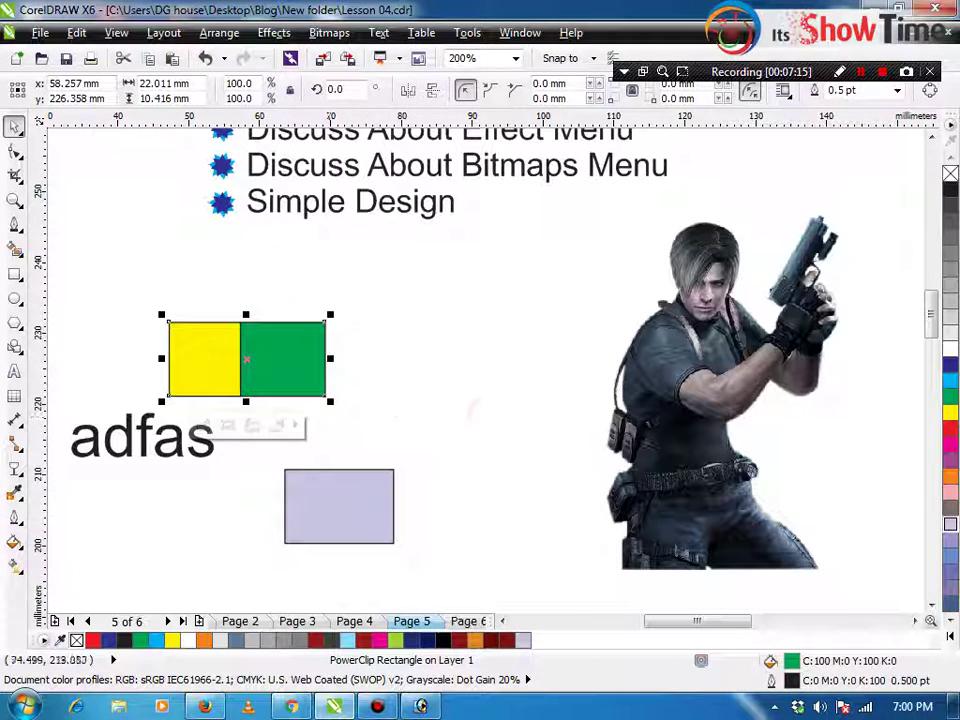
pyautogui.click(291, 304)
pyautogui.moveTo(272, 347); pyautogui.dragTo(248, 363)
# Lock the contents to the green PowerClip frame again and center the yellow rectangle inside it
pyautogui.click(281, 34)
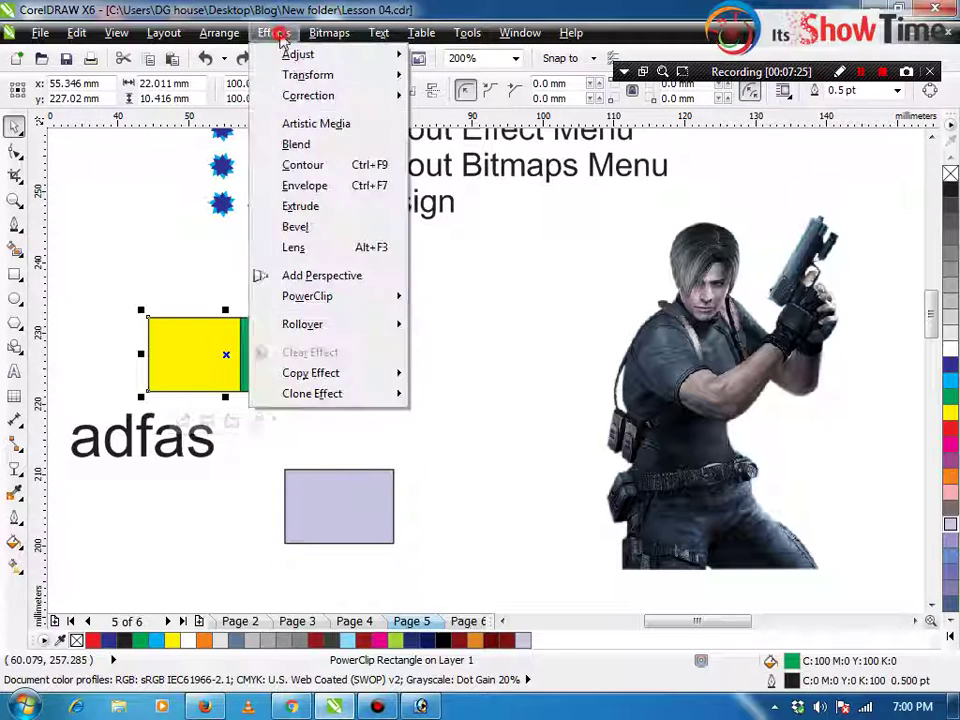
pyautogui.moveTo(322, 297)
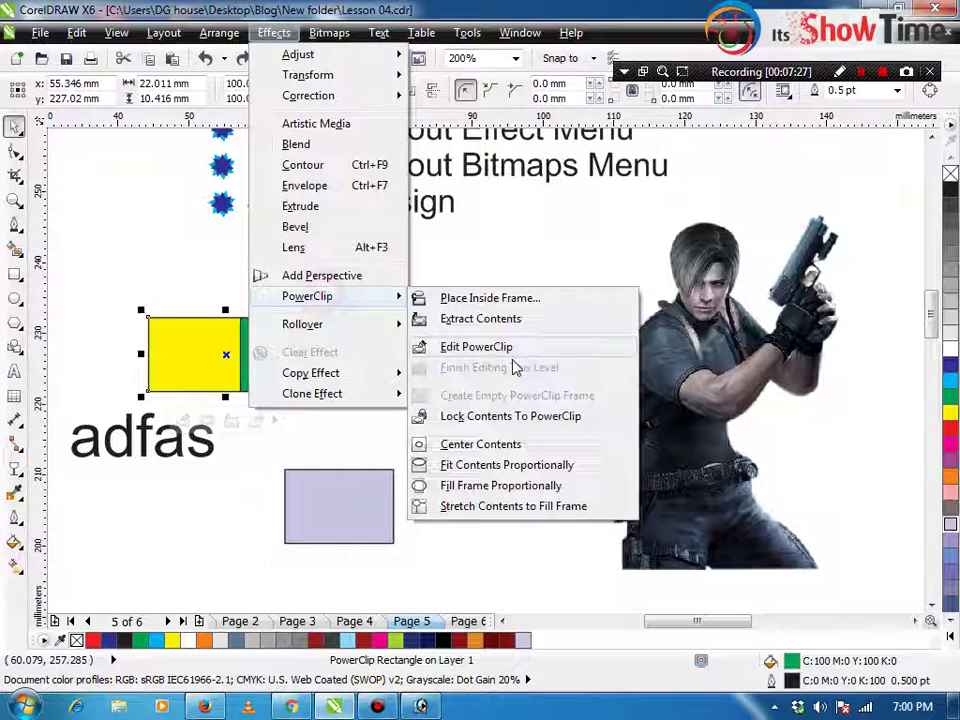
pyautogui.click(490, 416)
pyautogui.click(268, 33)
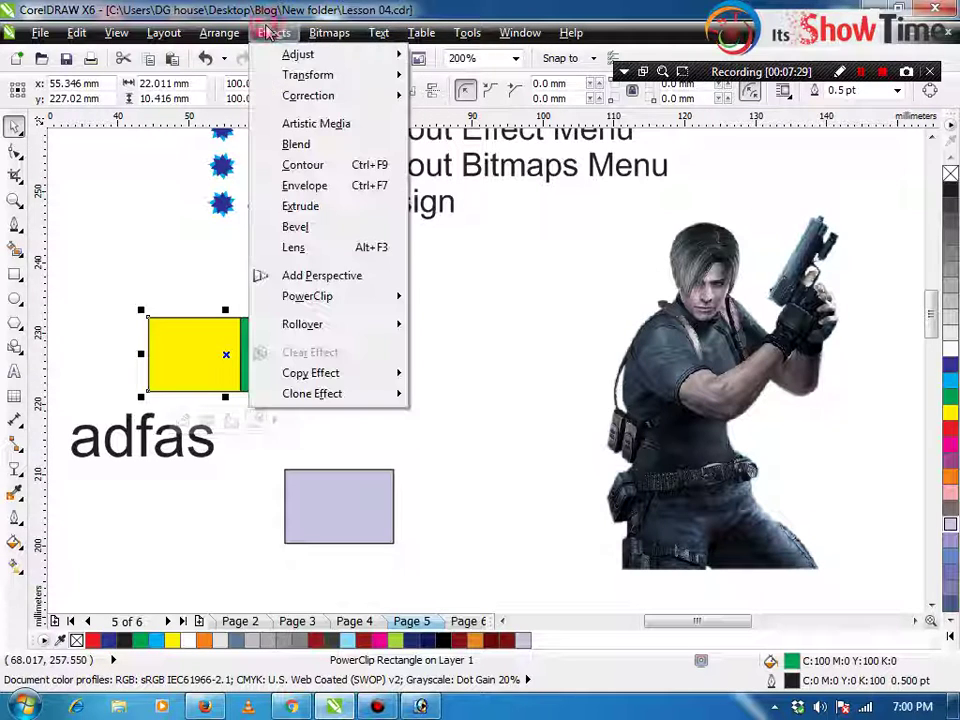
pyautogui.moveTo(322, 298)
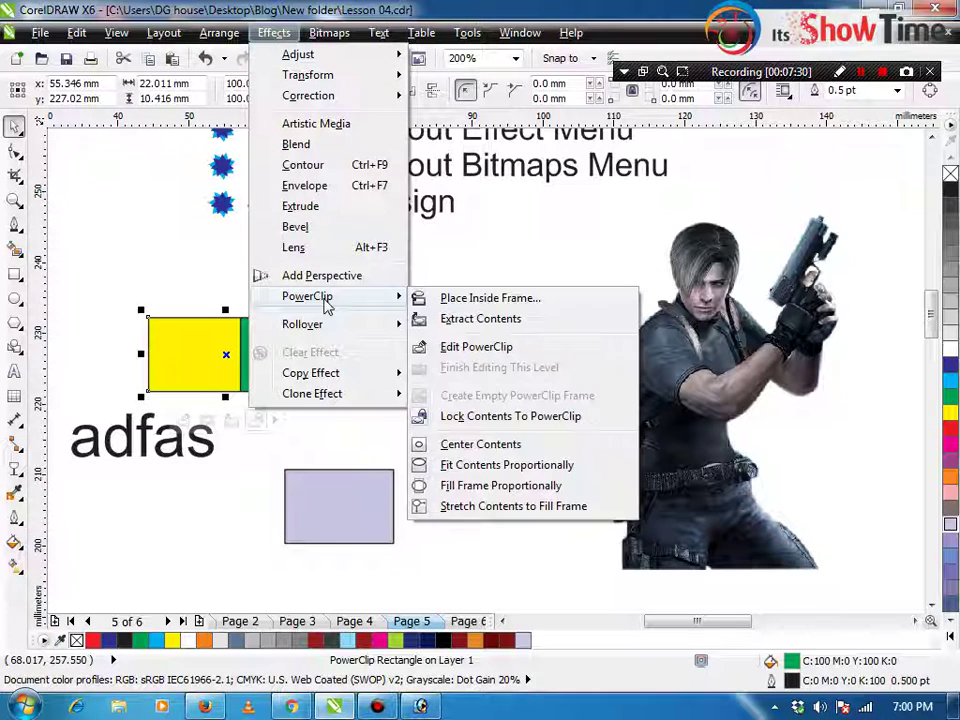
pyautogui.click(481, 444)
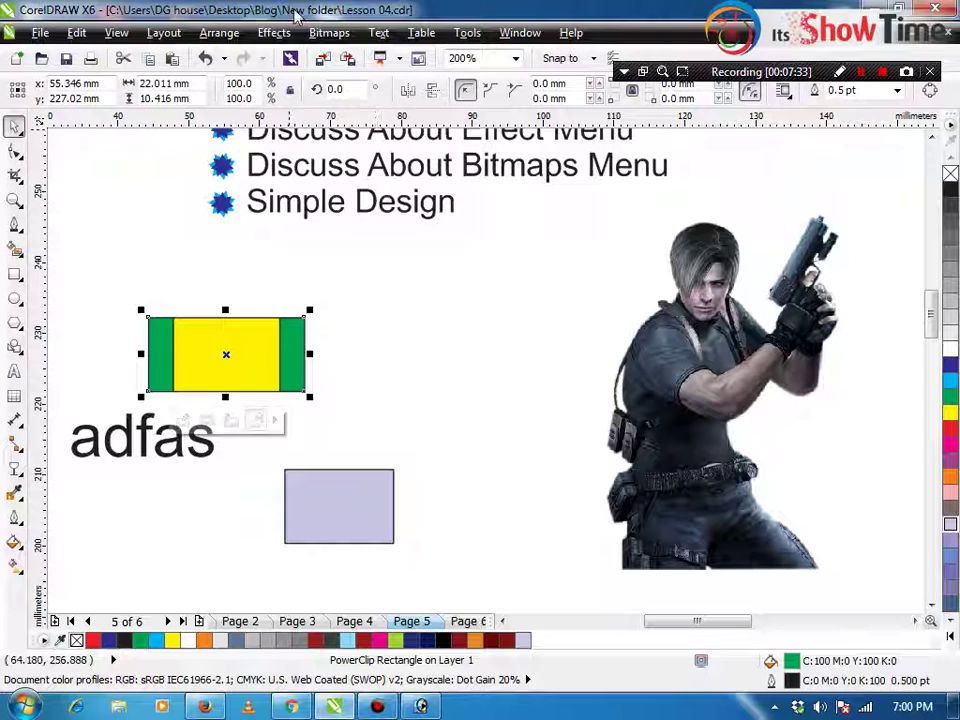
# Fit the PowerClip contents proportionally to the green frame and undo the fit
pyautogui.click(274, 33)
pyautogui.moveTo(333, 300)
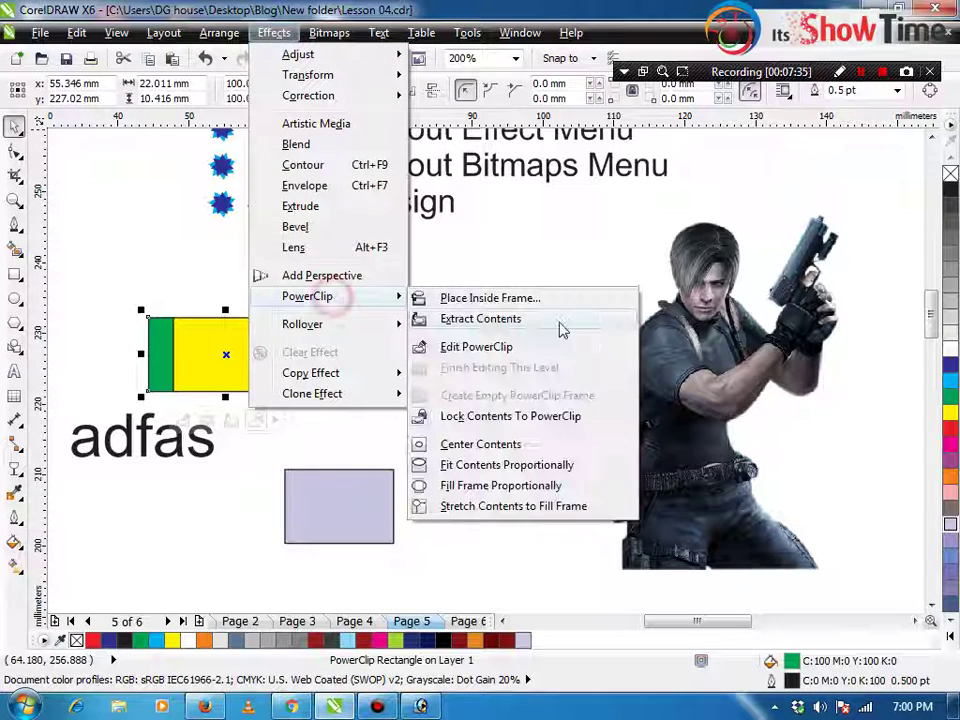
pyautogui.click(466, 473)
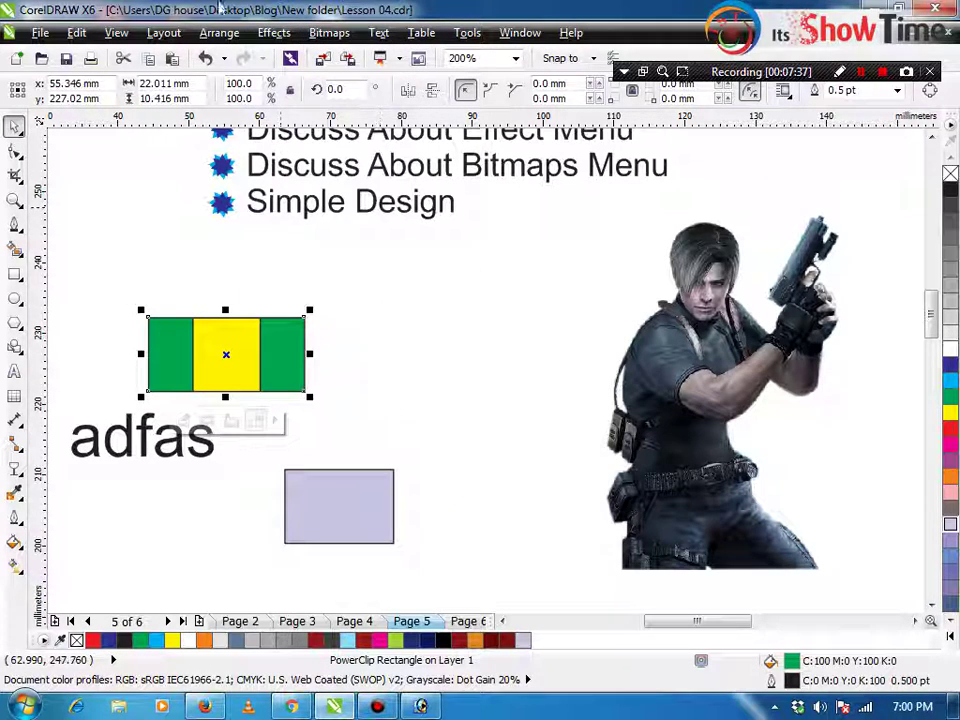
pyautogui.hotkey('ctrl', 'z')
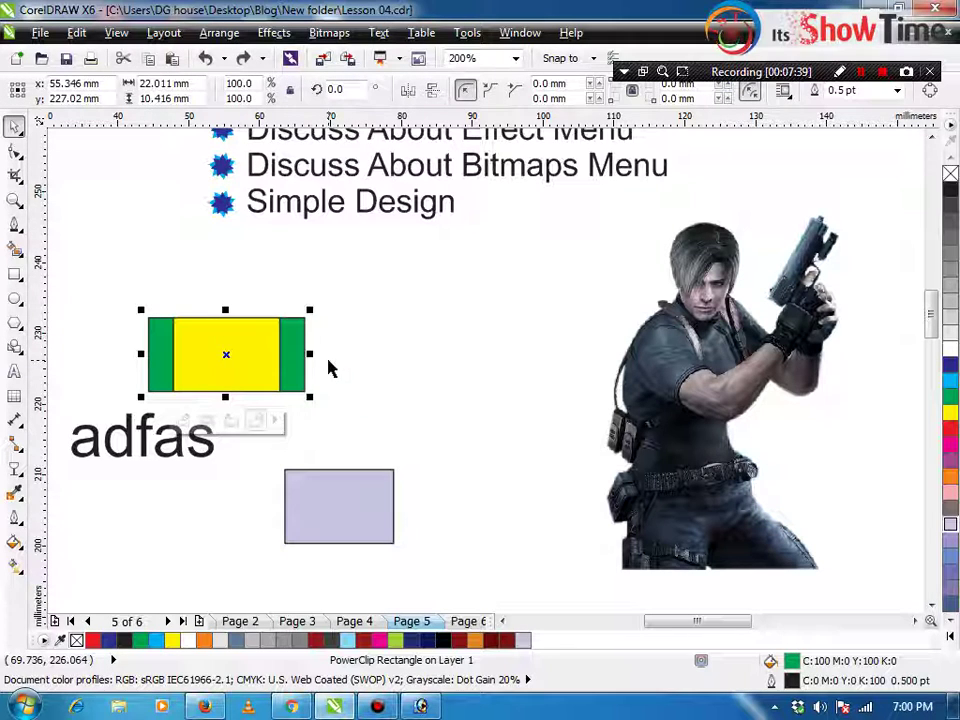
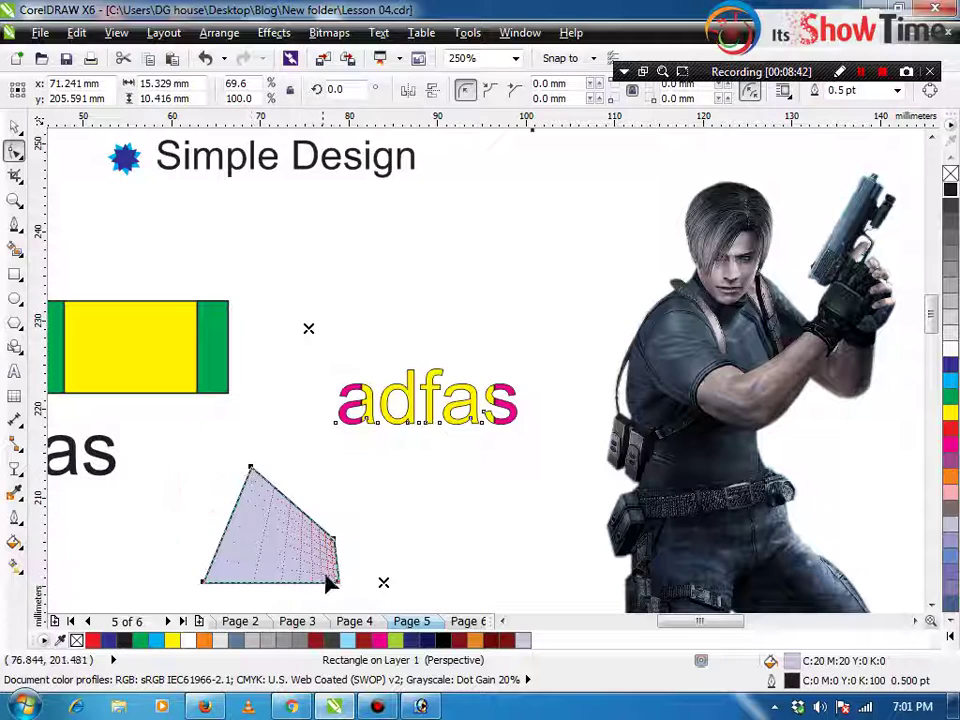
# Distort the lavender rectangle's perspective by moving its two lower corners, and fill the shape with red
pyautogui.moveTo(336, 590); pyautogui.dragTo(330, 520)
pyautogui.click(204, 526)
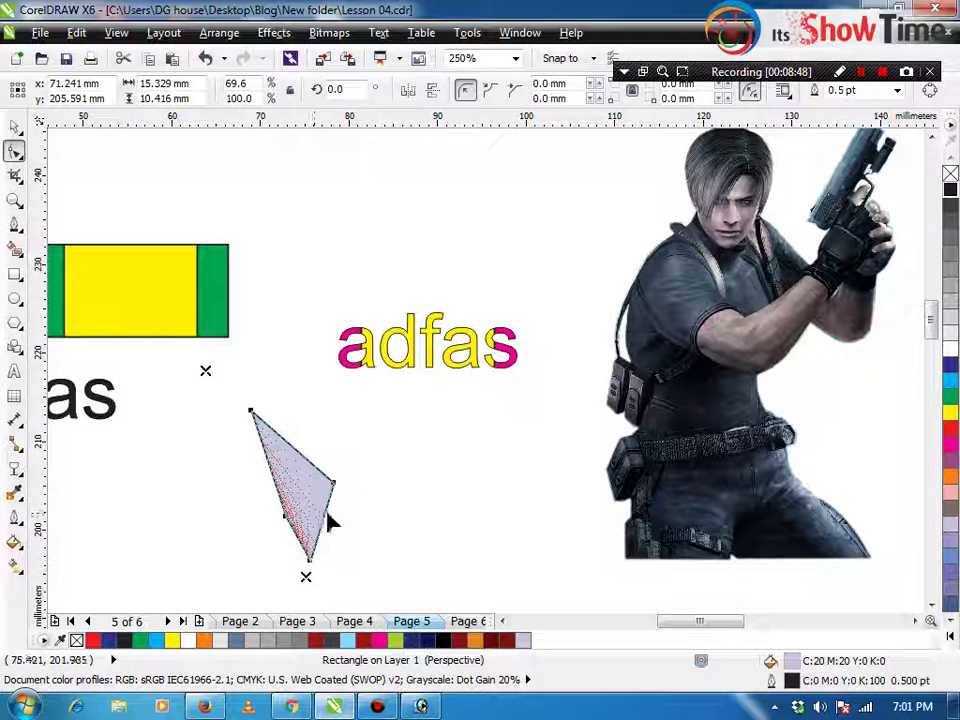
pyautogui.press('space')
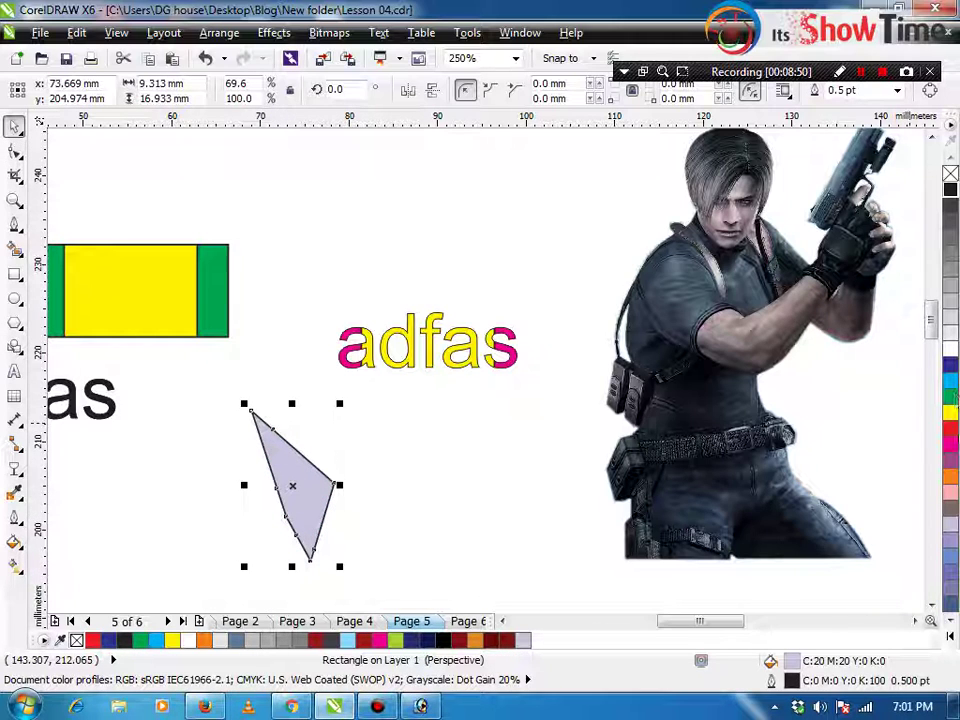
pyautogui.click(950, 428)
pyautogui.click(369, 448)
# Draw a rectangle about 31 mm wide and 36 mm high on the page, below and right of the character image
pyautogui.press('F6')
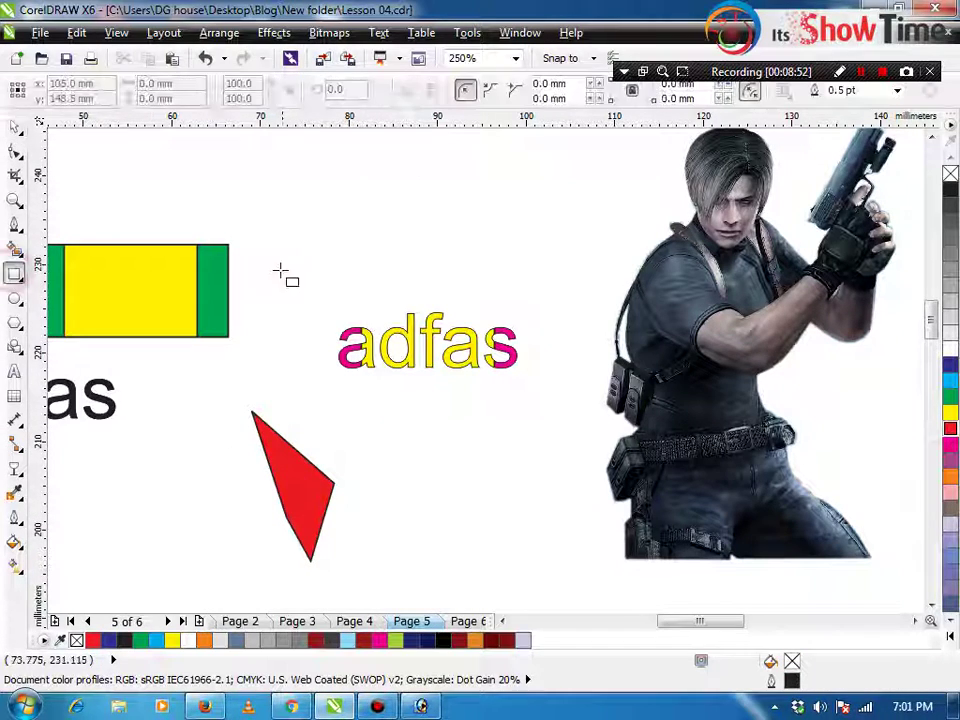
pyautogui.scroll(-2, 387, 420)
pyautogui.moveTo(546, 457); pyautogui.dragTo(616, 536)
pyautogui.press('space')
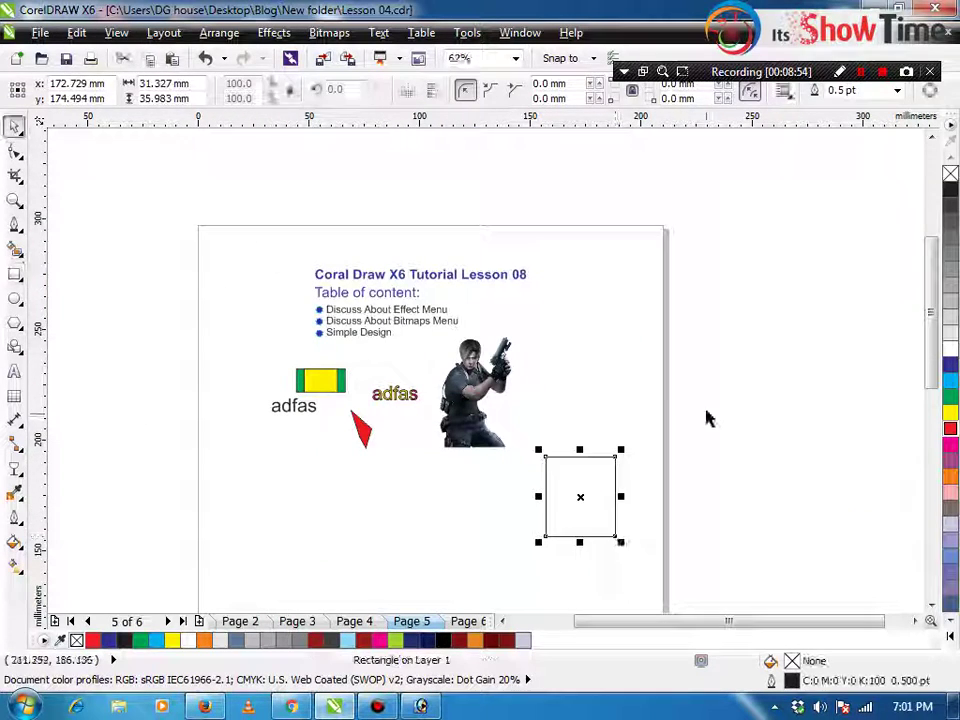
pyautogui.press('F2')
pyautogui.moveTo(643, 402); pyautogui.dragTo(491, 553)
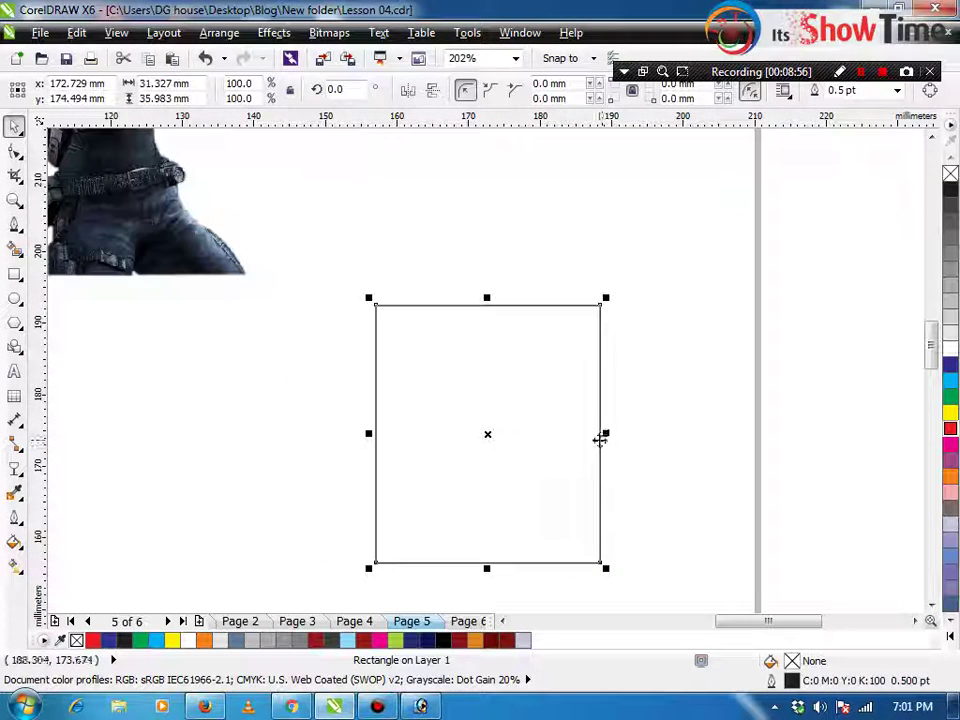
# Mirror a copy of the rectangle onto its left side and narrow it with Add Perspective into a side face about 3.3 mm wide
pyautogui.moveTo(605, 434); pyautogui.dragTo(180, 435)
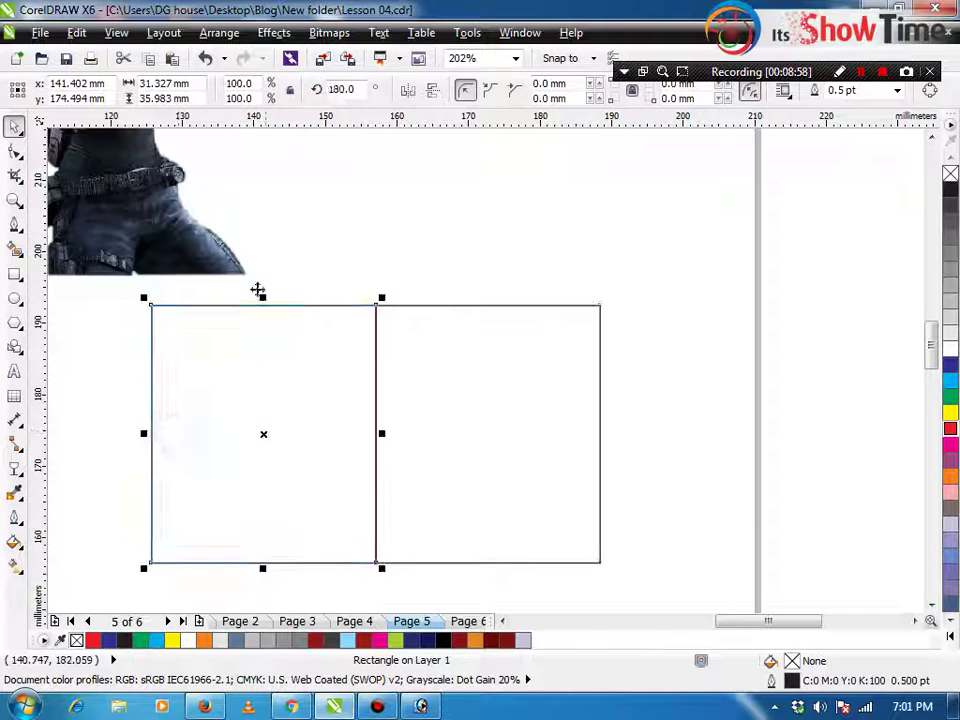
pyautogui.click(274, 32)
pyautogui.click(300, 274)
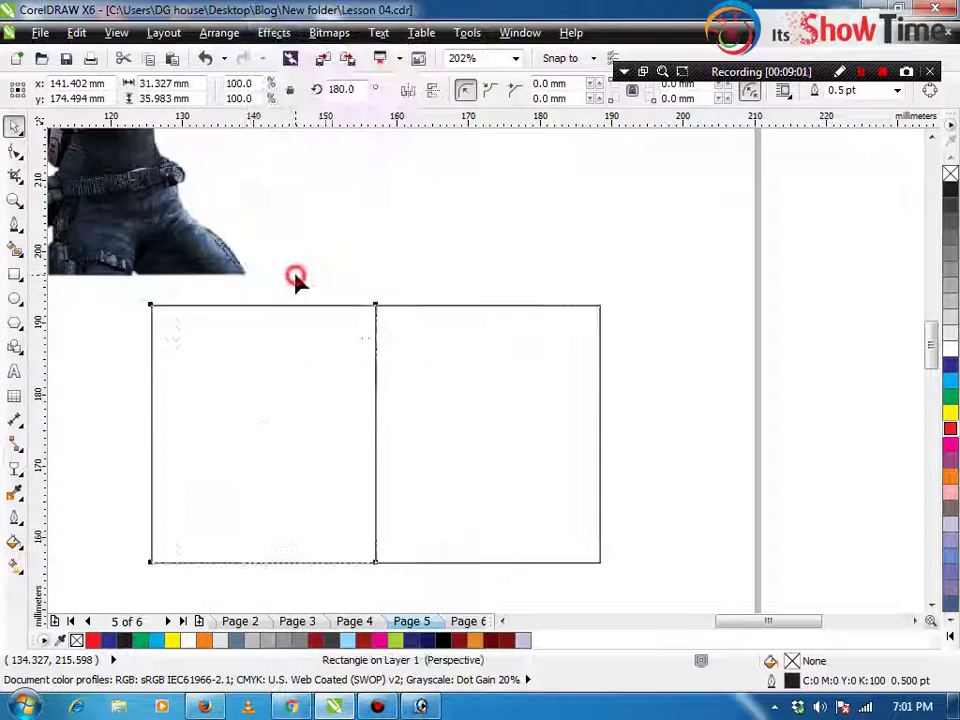
pyautogui.moveTo(150, 306); pyautogui.dragTo(353, 281)
pyautogui.moveTo(151, 562); pyautogui.dragTo(352, 491)
pyautogui.press('space')
pyautogui.click(281, 476)
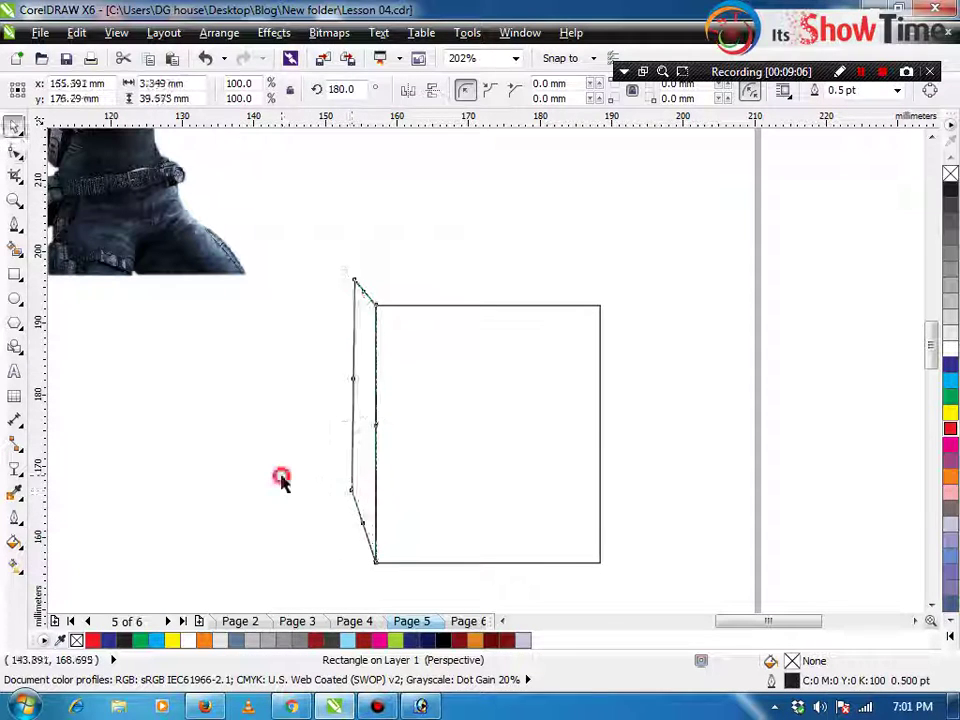
# Mirror an 11.5 mm high copy above the front rectangle and slant it with Add Perspective to form the box's top face
pyautogui.click(473, 423)
pyautogui.moveTo(488, 562); pyautogui.dragTo(482, 220)
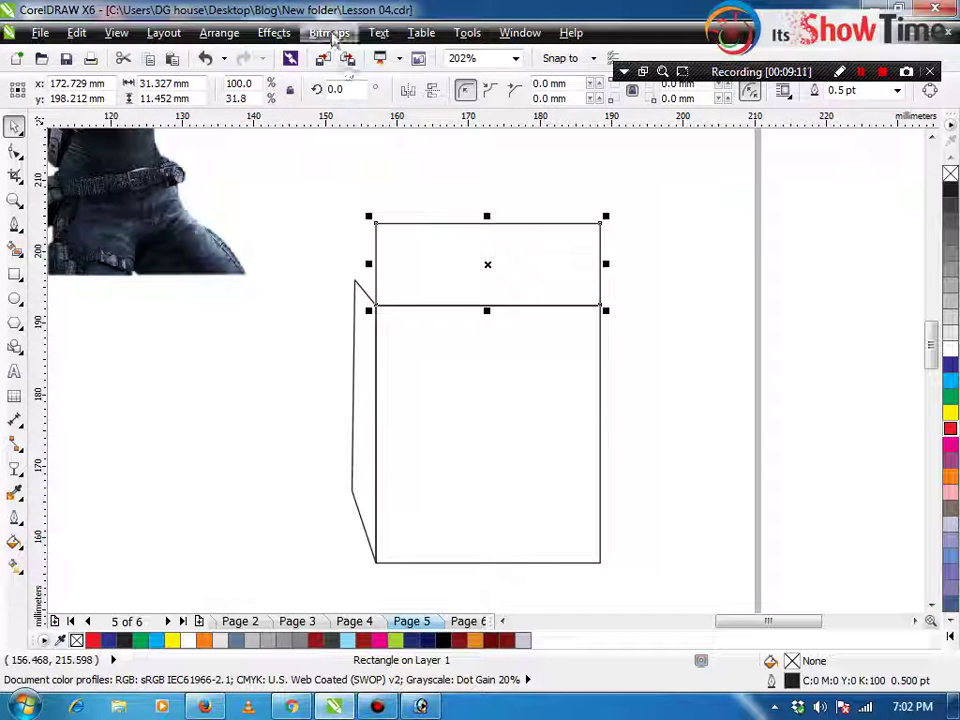
pyautogui.click(277, 33)
pyautogui.click(308, 276)
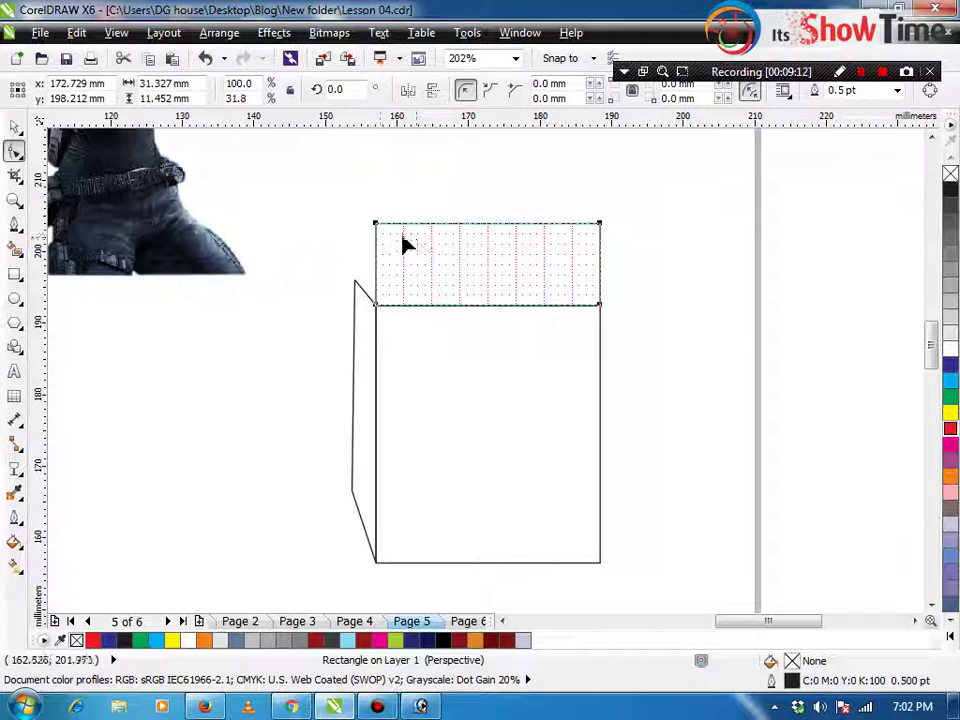
pyautogui.moveTo(375, 222); pyautogui.dragTo(356, 281)
pyautogui.moveTo(600, 222); pyautogui.dragTo(561, 279)
pyautogui.press('space')
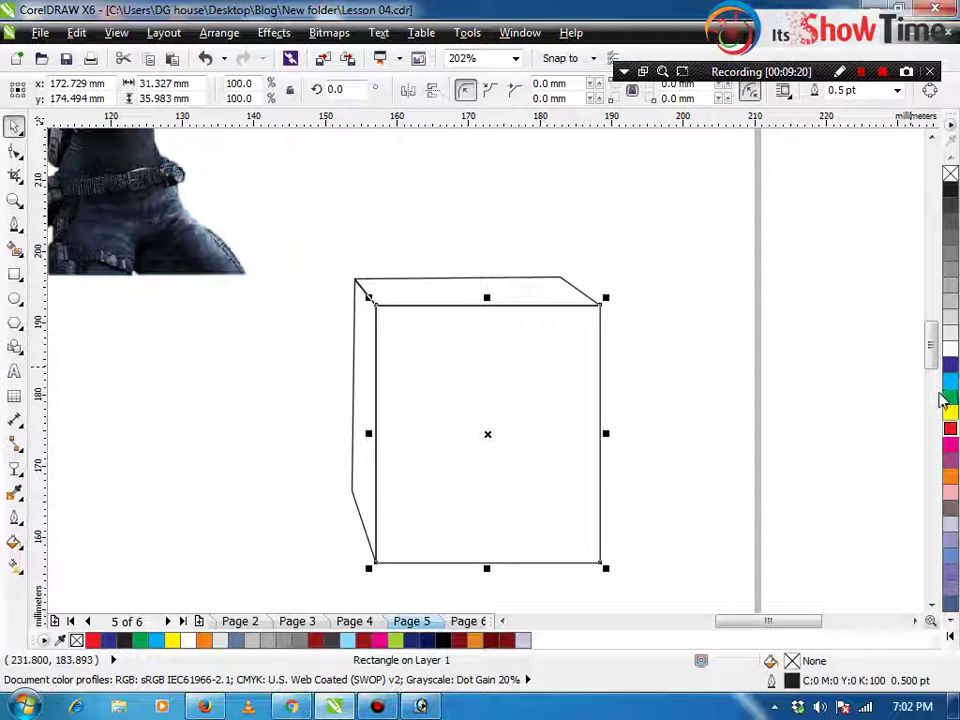
# Apply a linear two-color fountain fill from dark blue to cyan to the front face of the box
pyautogui.press('F11')
pyautogui.click(378, 363)
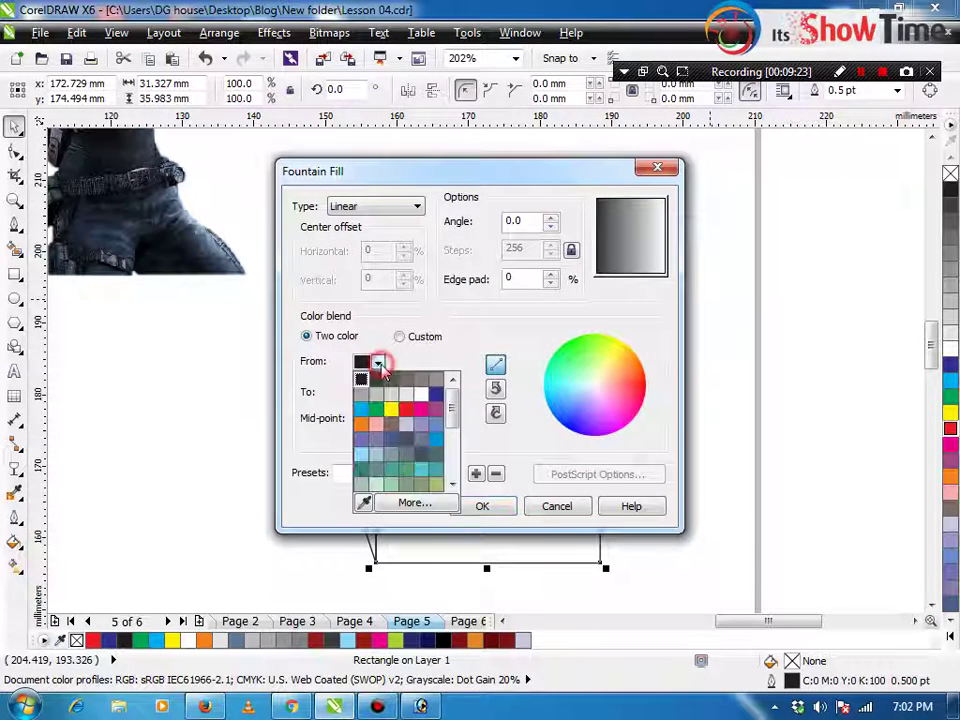
pyautogui.click(436, 392)
pyautogui.click(377, 391)
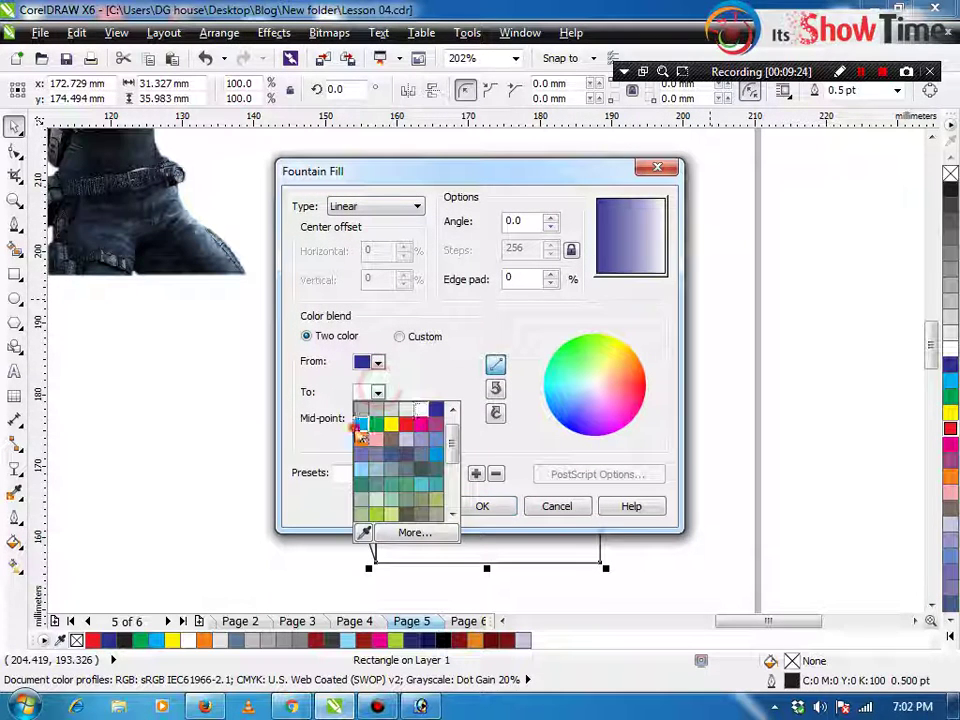
pyautogui.click(360, 425)
pyautogui.click(484, 504)
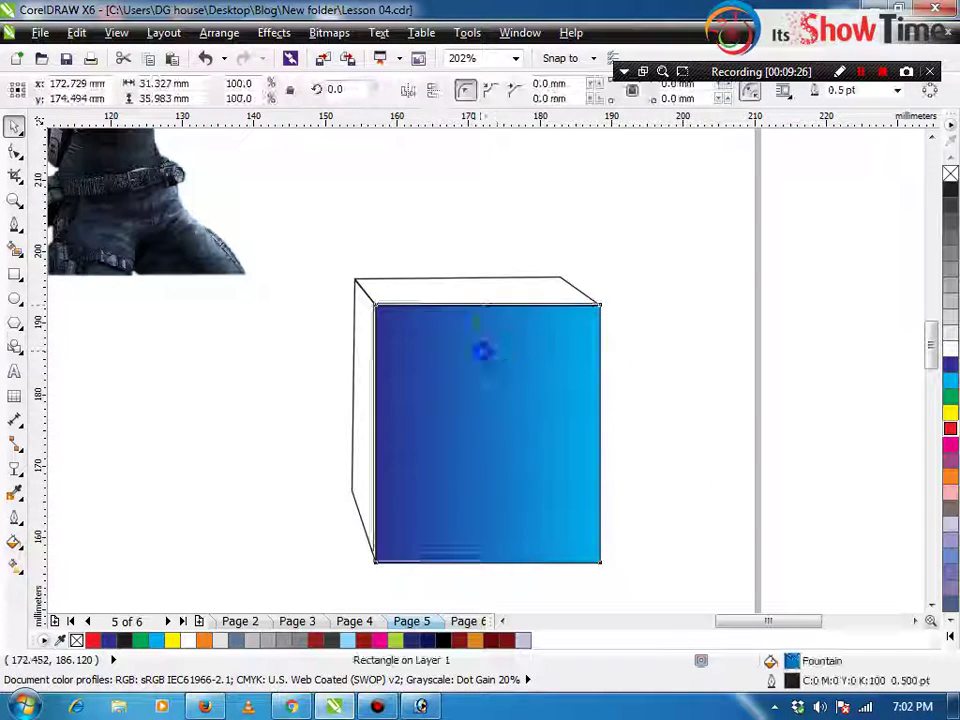
# Copy the front face's fountain fill to the top face and repeat it on the left side face
pyautogui.moveTo(483, 350); pyautogui.dragTo(473, 294)
pyautogui.click(551, 394)
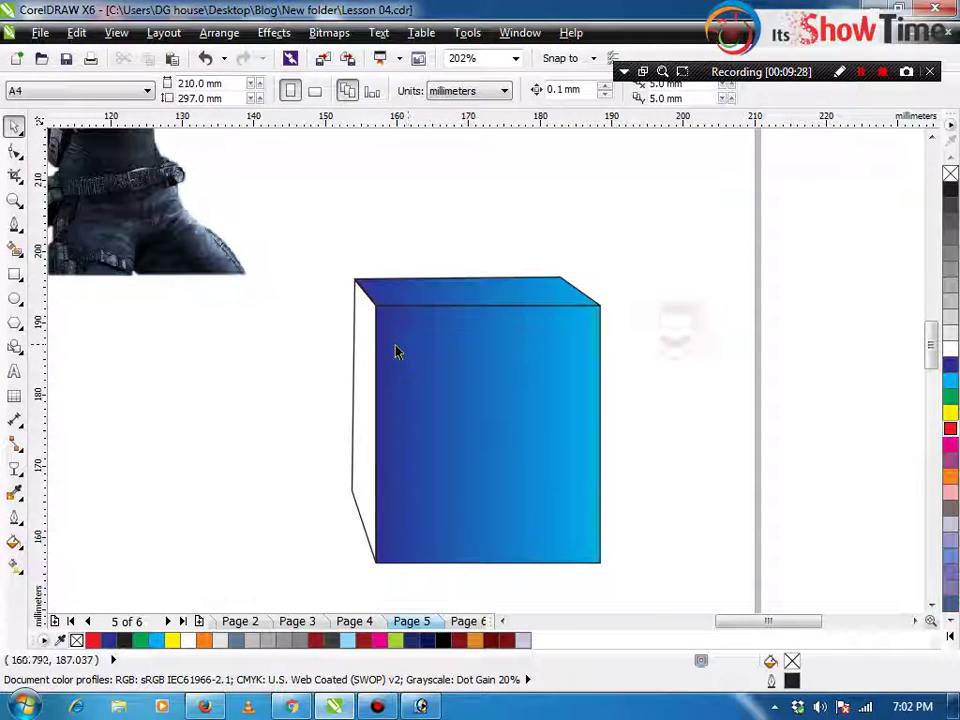
pyautogui.click(355, 344)
pyautogui.hotkey('ctrl', 'r')
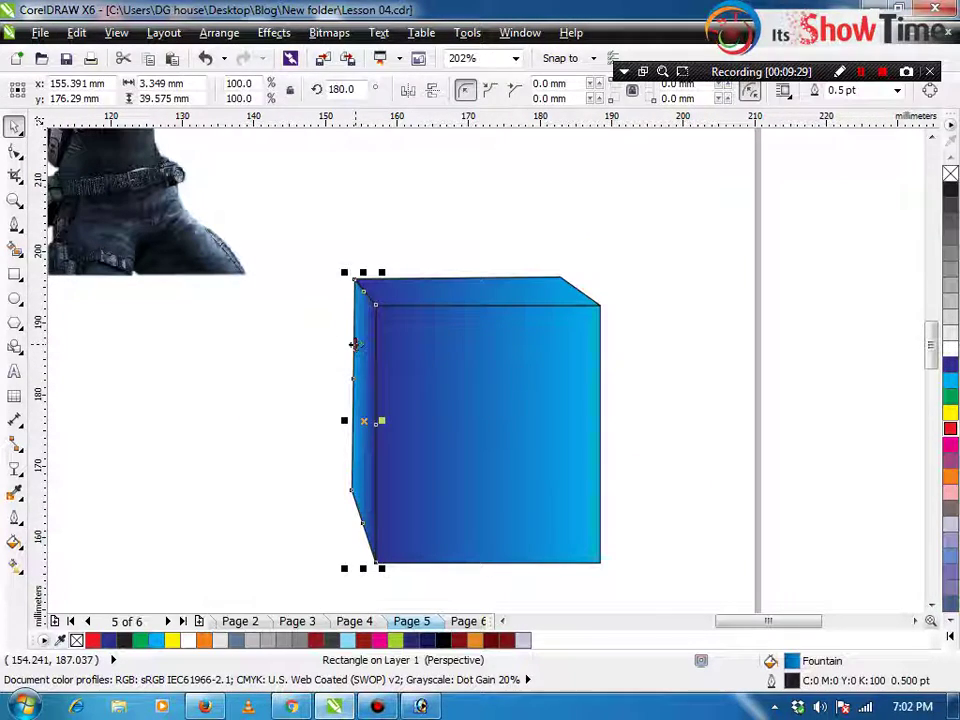
# Select all three faces of the box and remove their outlines
pyautogui.click(416, 305)
pyautogui.click(654, 216)
pyautogui.moveTo(643, 212); pyautogui.dragTo(226, 620)
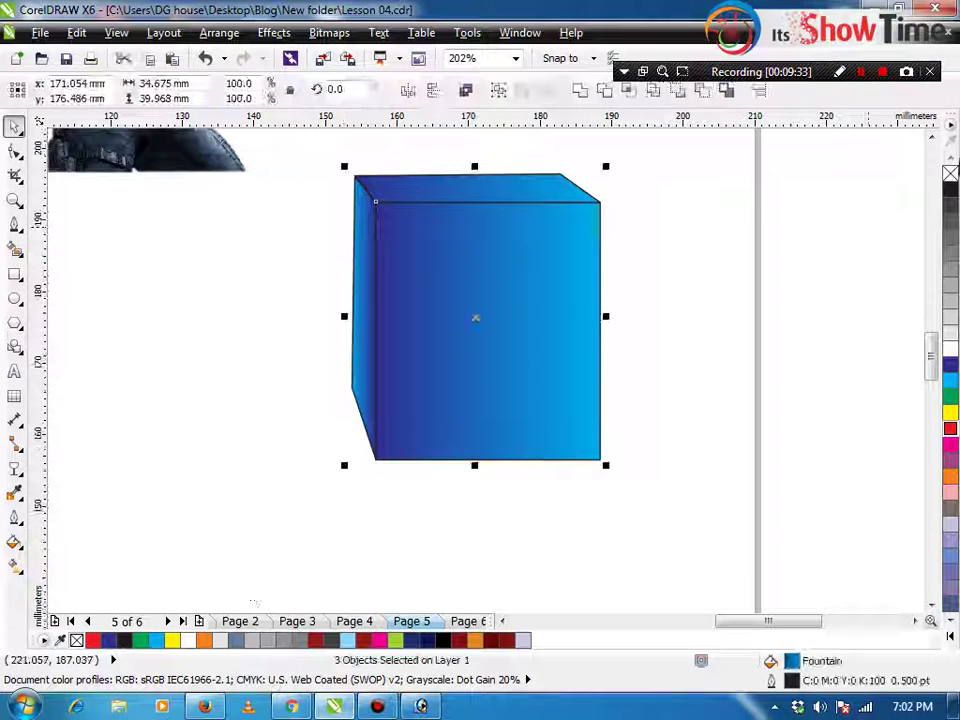
pyautogui.rightClick(950, 173)
pyautogui.click(754, 274)
# Change the gradient direction of the left side face's fountain fill and set its edge pad to 29%
pyautogui.press('F2')
pyautogui.moveTo(651, 538); pyautogui.dragTo(296, 100)
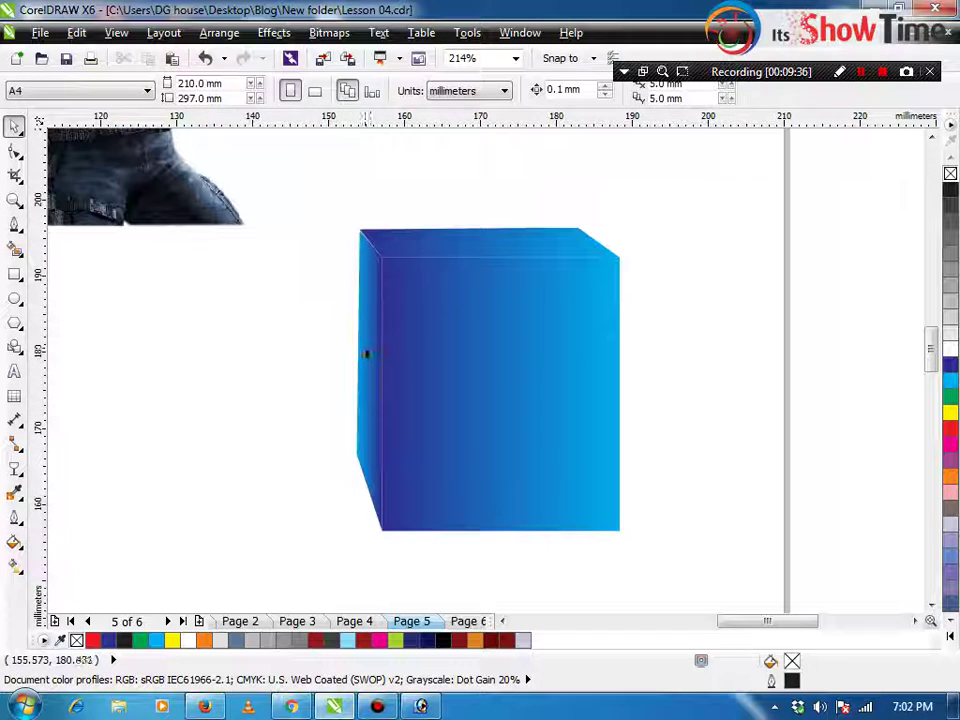
pyautogui.click(366, 354)
pyautogui.press('F11')
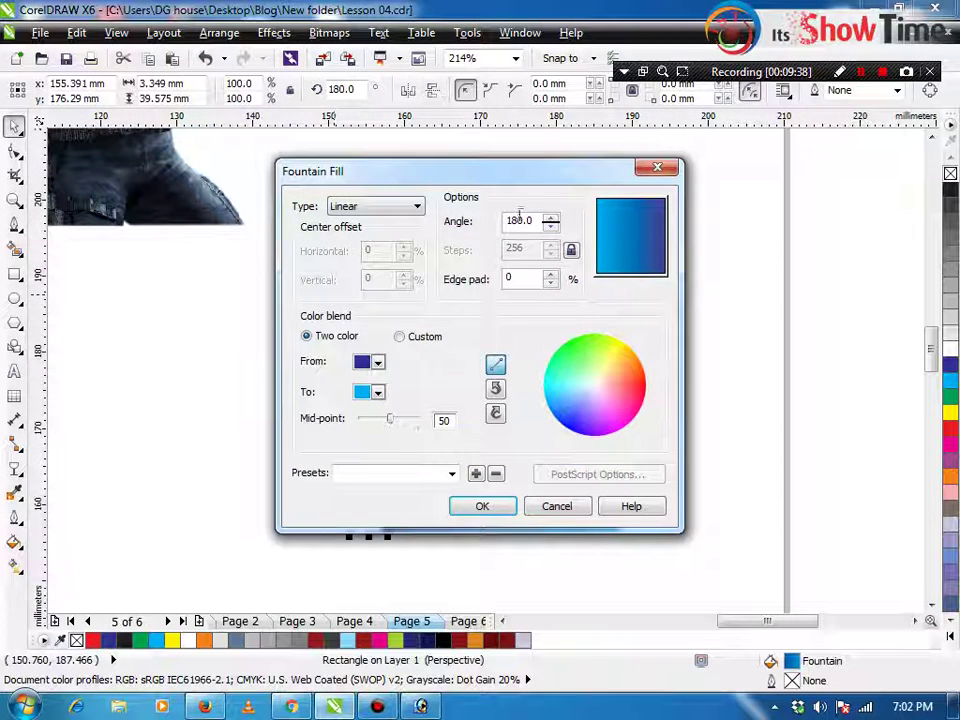
pyautogui.moveTo(602, 234); pyautogui.dragTo(712, 226)
pyautogui.click(482, 506)
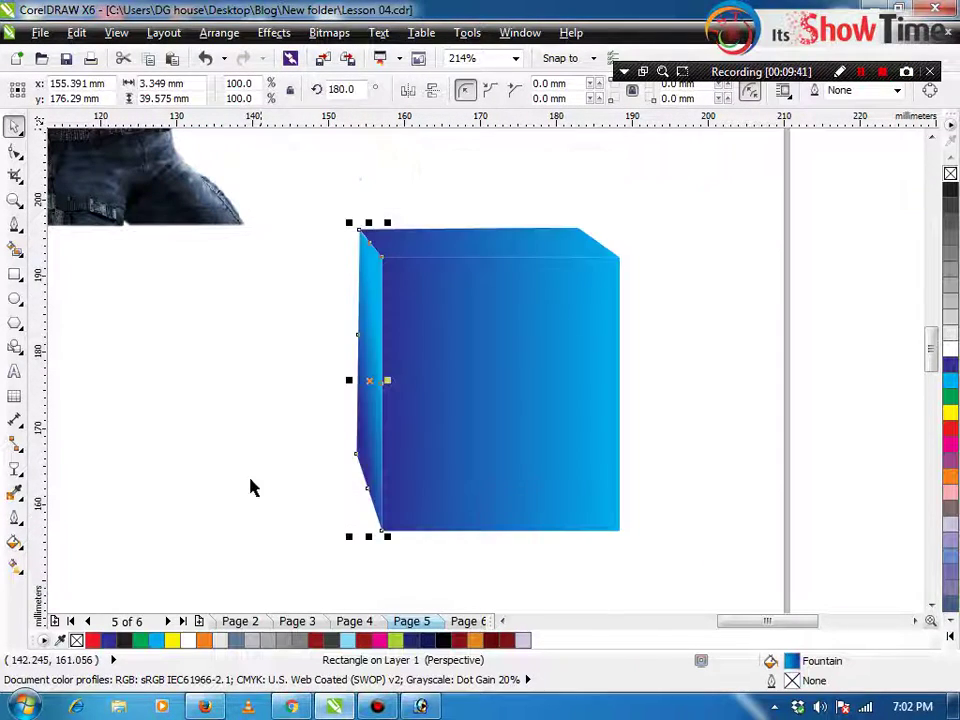
# Set the linear fountain fill angle of the box's left side face to 18.9 degrees
pyautogui.click(228, 461)
pyautogui.click(371, 366)
pyautogui.press('F11')
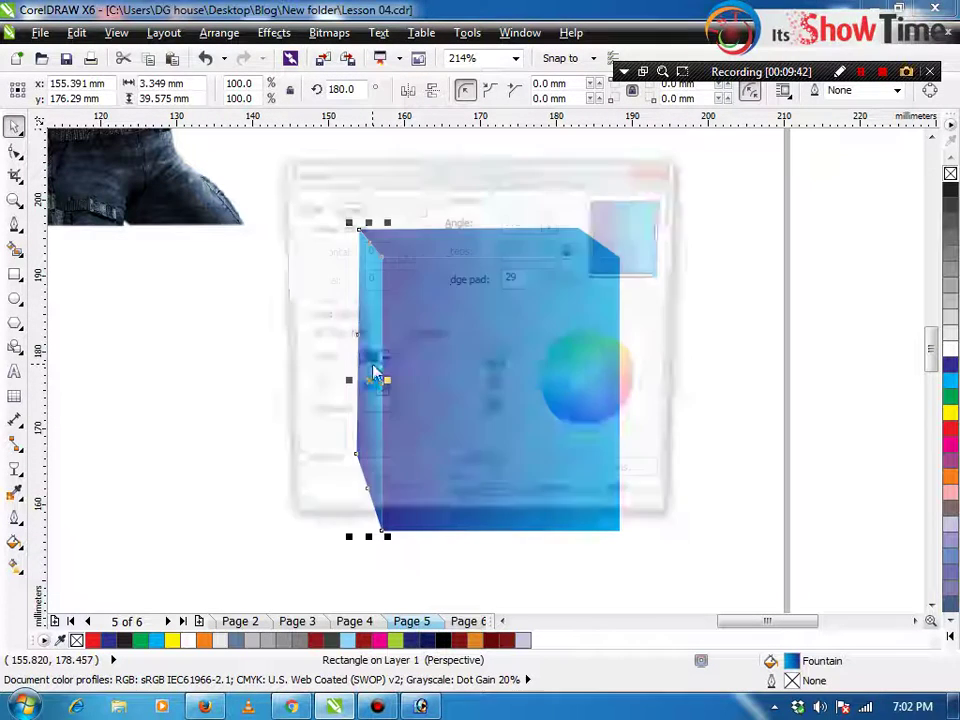
pyautogui.moveTo(617, 214); pyautogui.dragTo(667, 225)
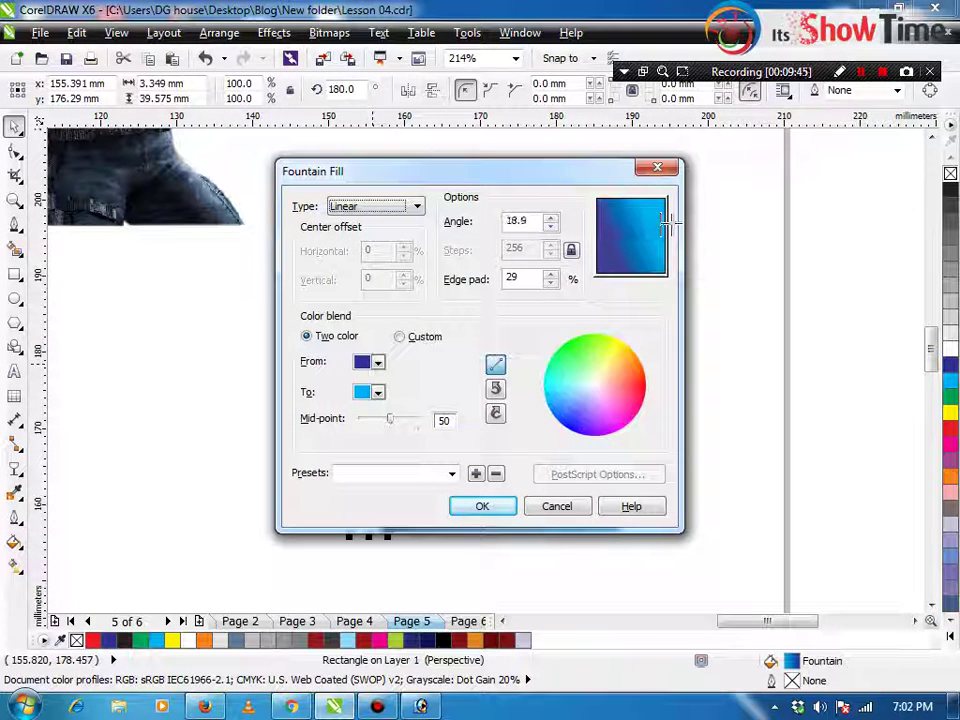
pyautogui.click(482, 506)
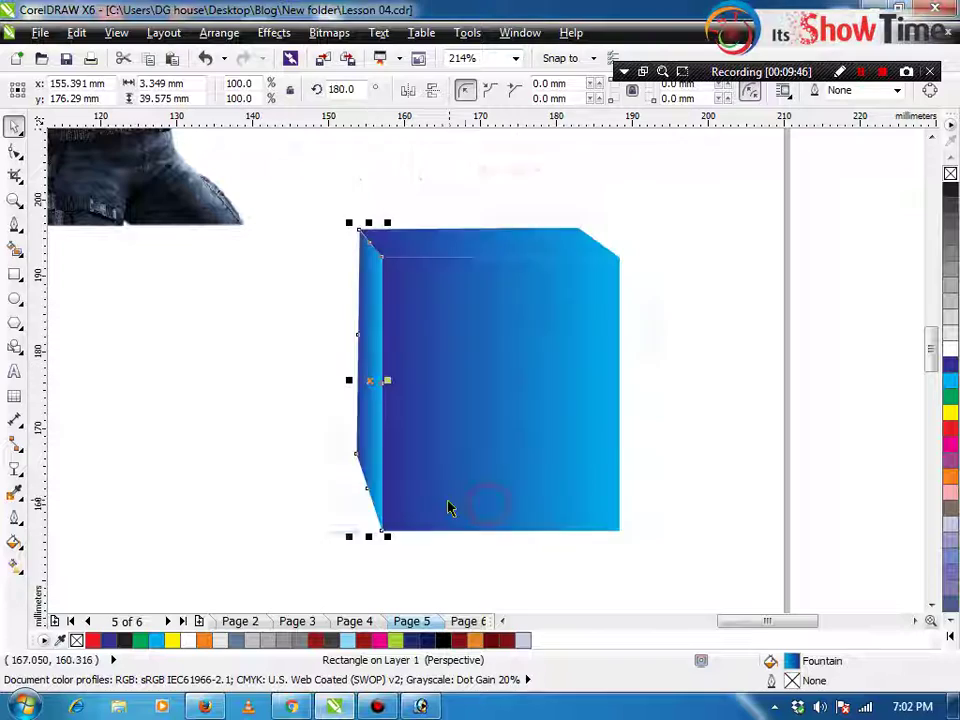
# Examine the finished gradient box at several zoom levels and review the available Effects commands
pyautogui.click(276, 428)
pyautogui.click(428, 251)
pyautogui.scroll(-2, 384, 284)
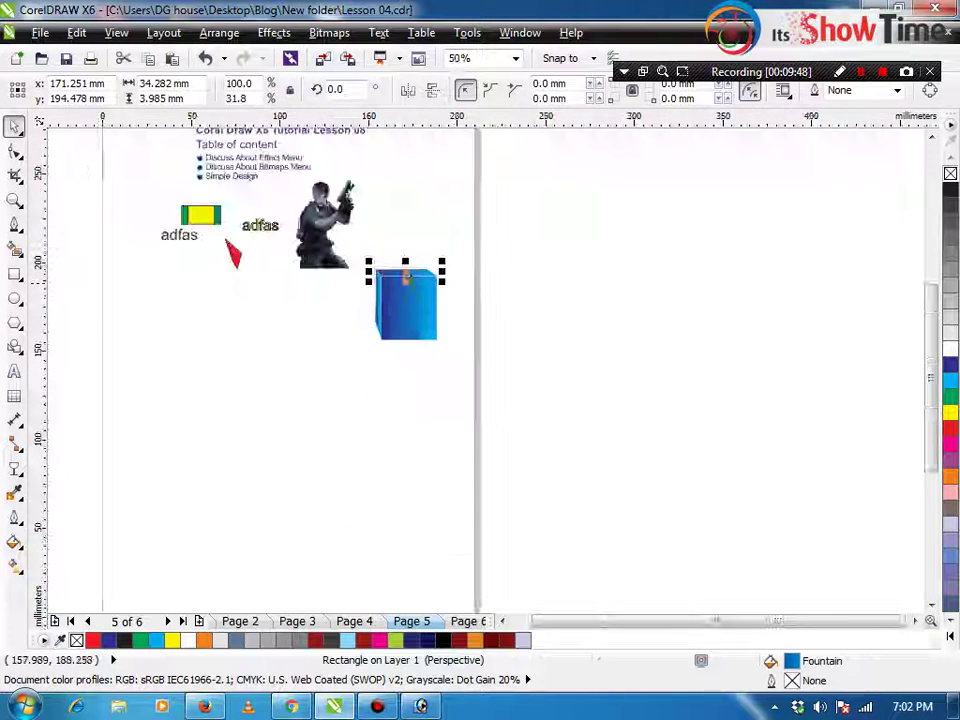
pyautogui.click(520, 242)
pyautogui.press('F2')
pyautogui.moveTo(441, 243); pyautogui.dragTo(295, 376)
pyautogui.scroll(-4, 508, 330)
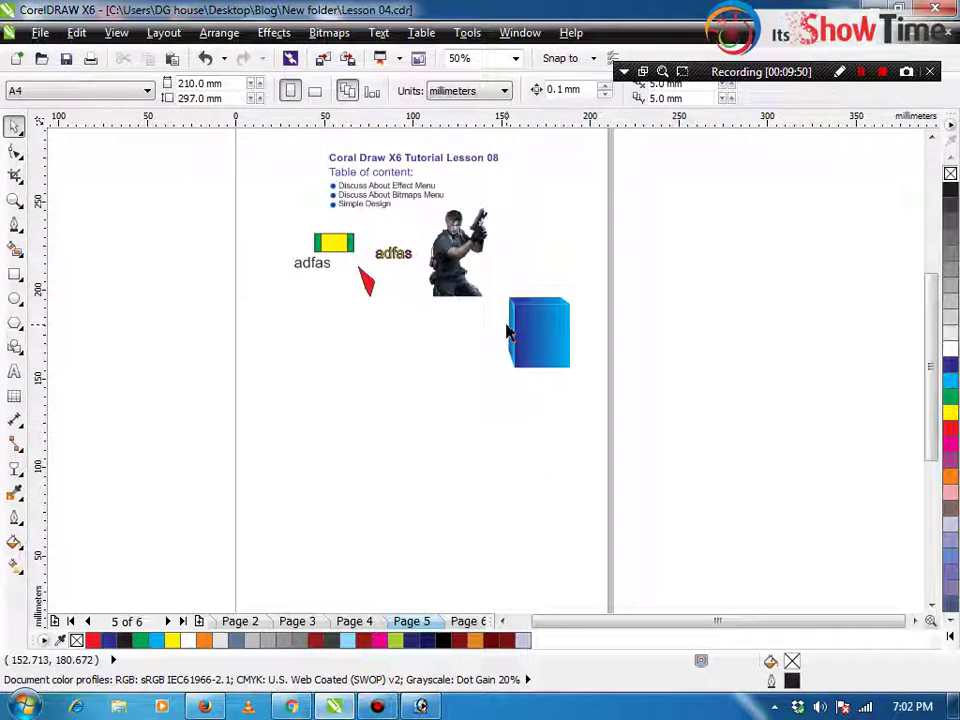
pyautogui.scroll(2, 380, 243)
pyautogui.click(274, 33)
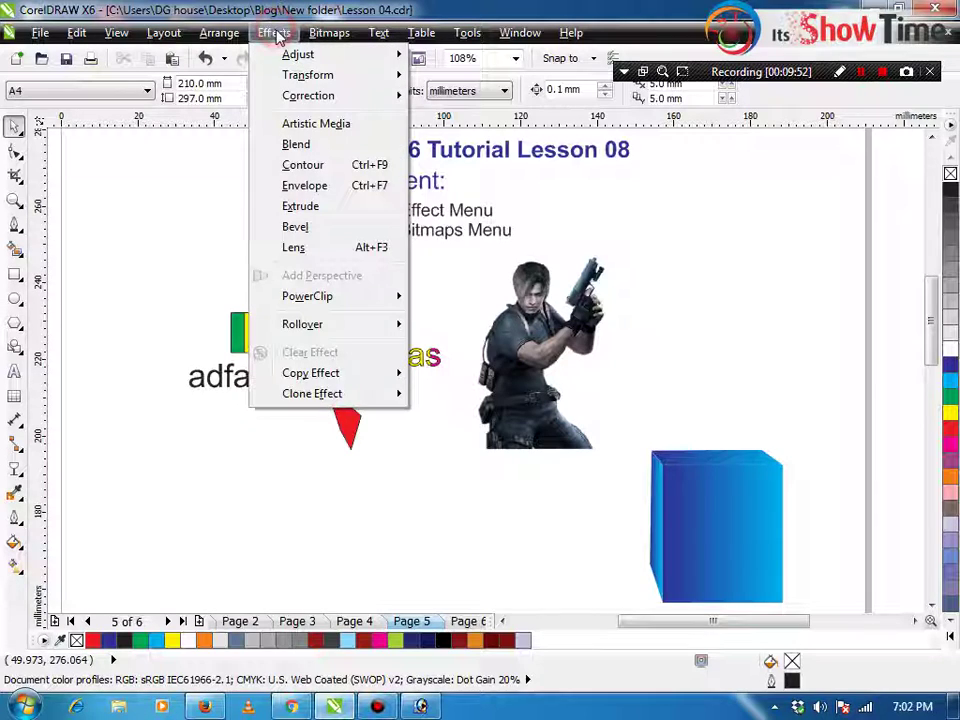
pyautogui.moveTo(358, 38)
pyautogui.click(178, 422)
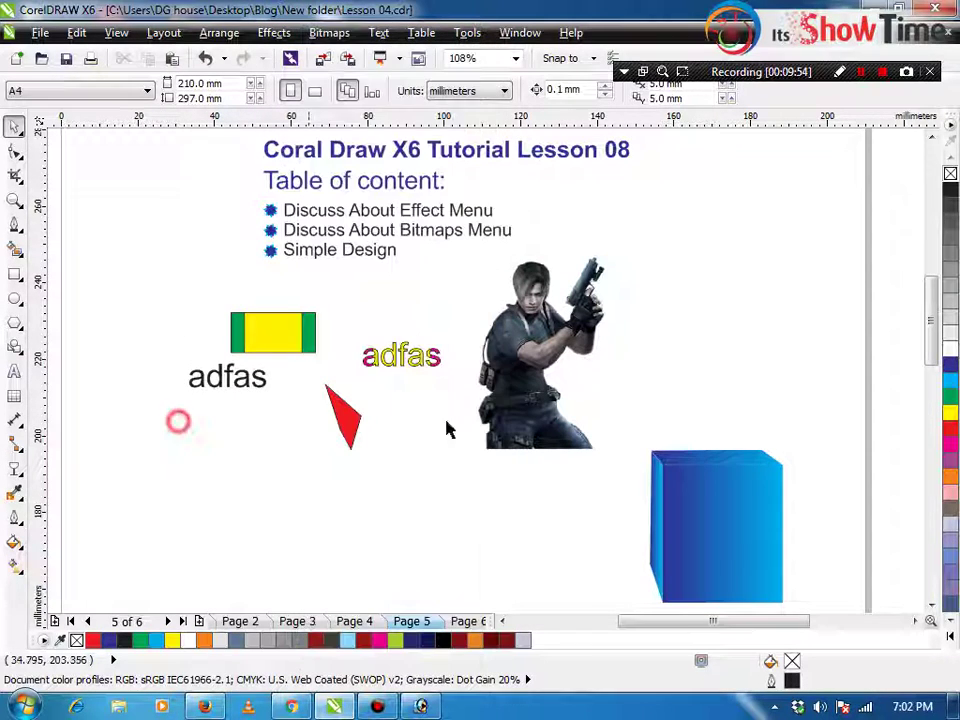
# Move the character picture lower on the page, to about x 107.5 mm and y 178 mm, and review the Bitmaps commands
pyautogui.moveTo(514, 340); pyautogui.dragTo(440, 503)
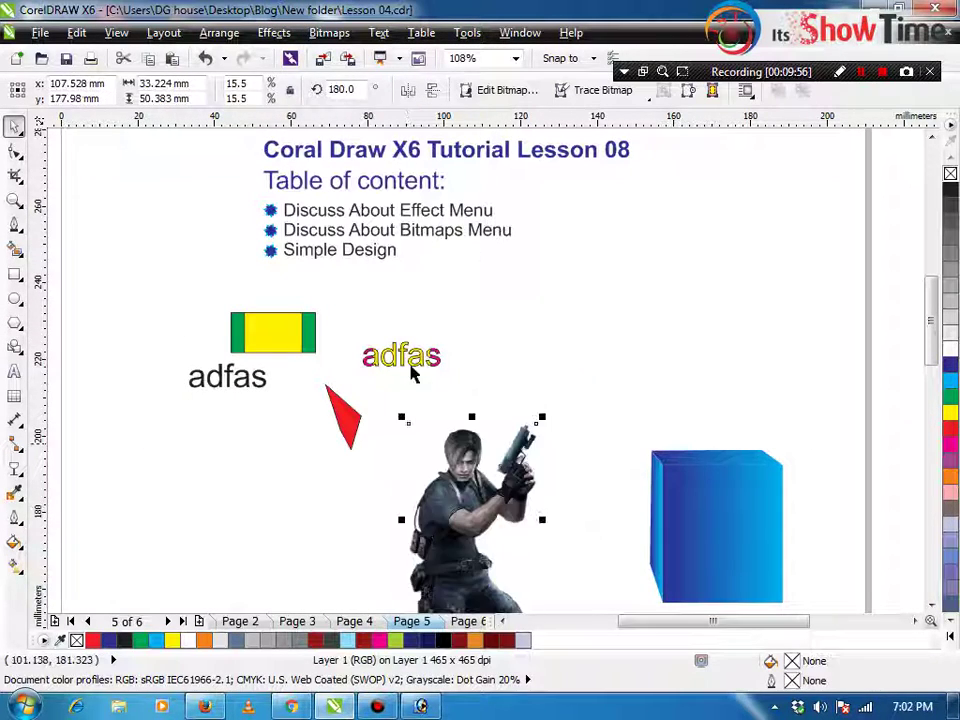
pyautogui.click(330, 33)
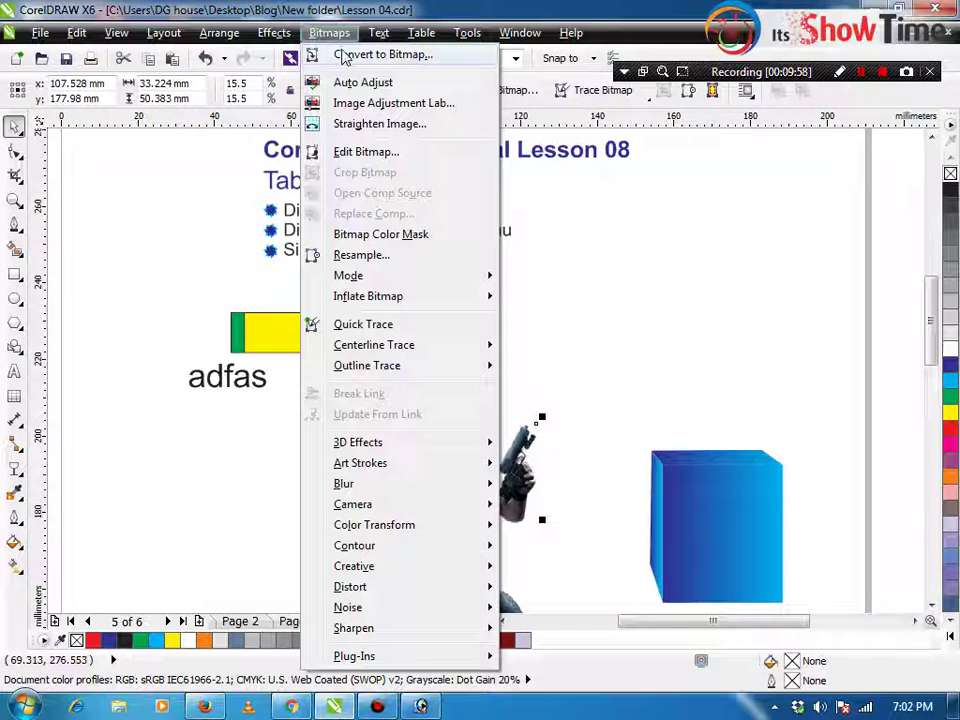
pyautogui.click(627, 372)
pyautogui.click(488, 470)
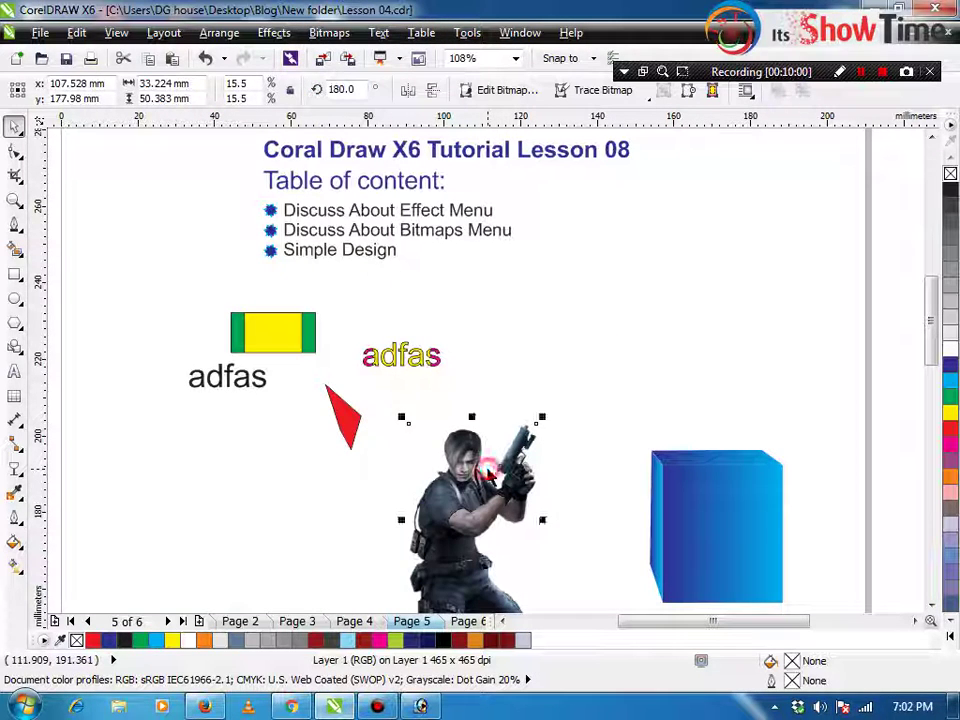
pyautogui.click(333, 35)
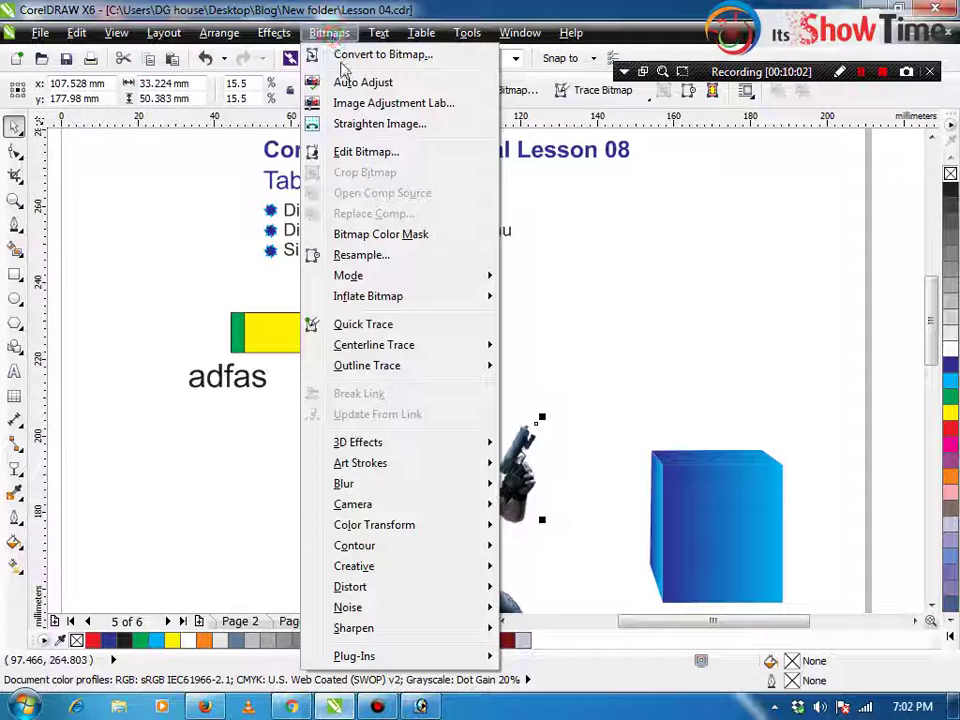
pyautogui.click(600, 180)
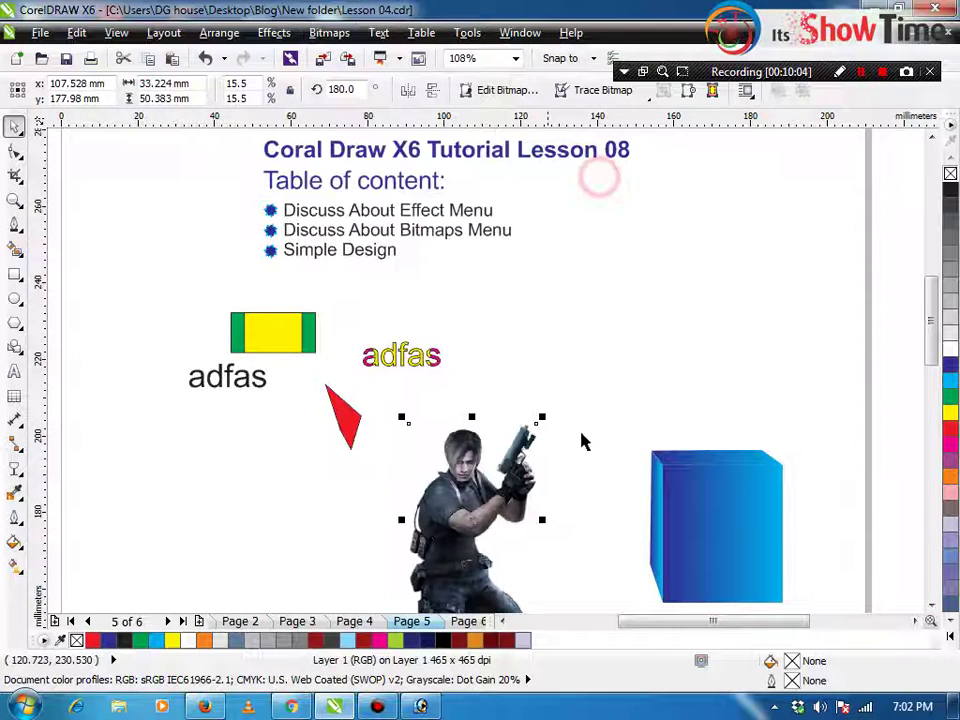
# Convert the three selected box faces to a bitmap at 300 dpi in CMYK Color (32-bit) with anti-aliasing and transparent background
pyautogui.click(729, 549)
pyautogui.moveTo(613, 408); pyautogui.dragTo(842, 612)
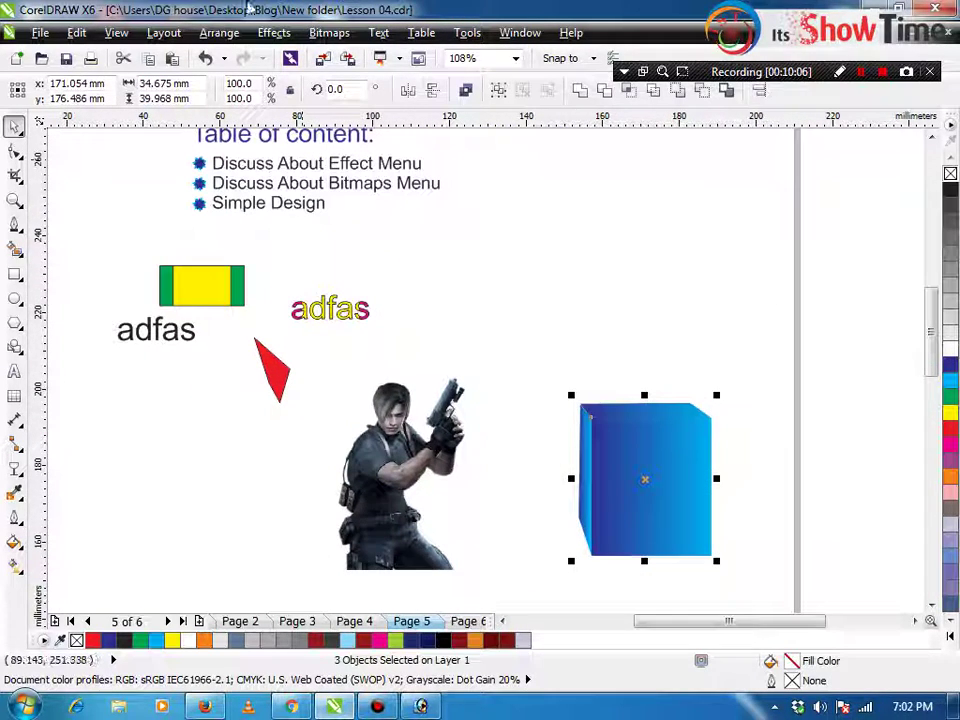
pyautogui.click(329, 33)
pyautogui.click(350, 53)
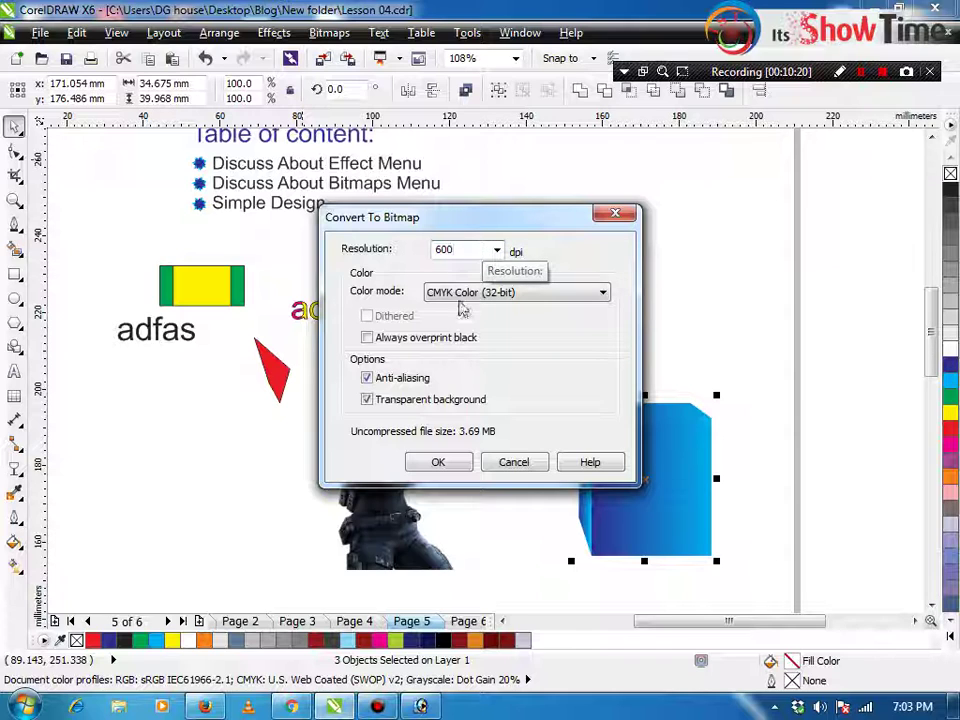
pyautogui.doubleClick(470, 252)
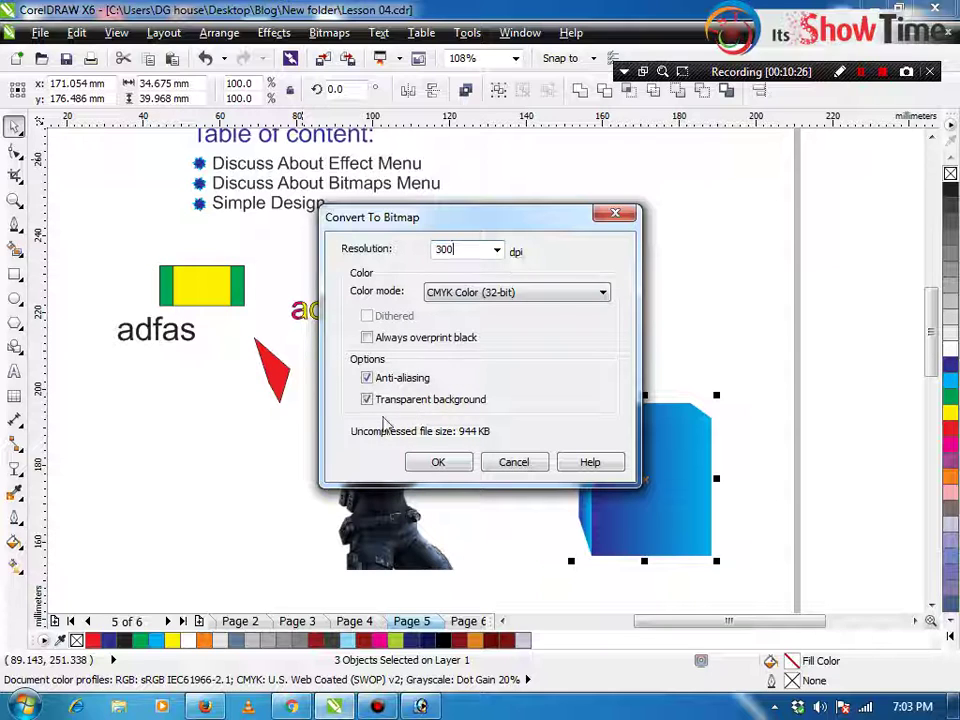
pyautogui.click(492, 302)
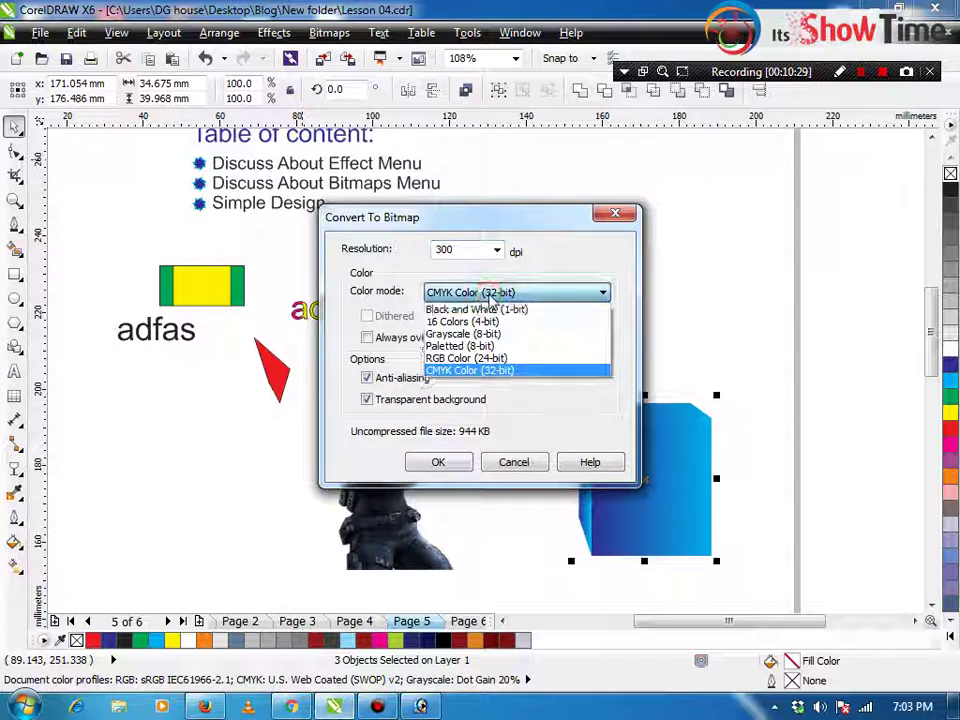
pyautogui.click(489, 294)
pyautogui.click(446, 461)
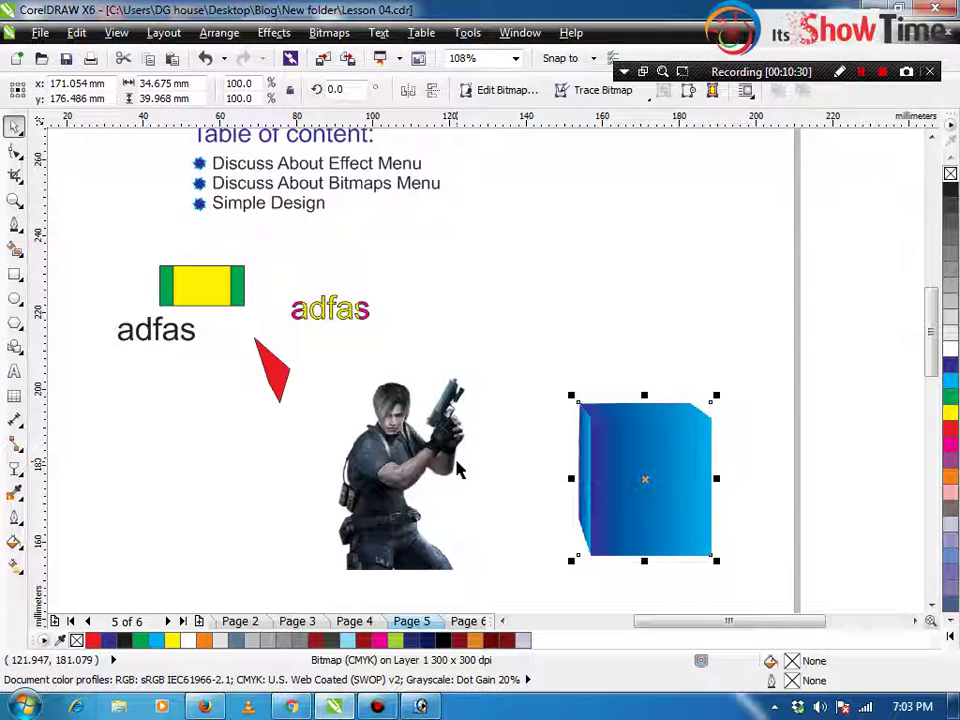
# Move the box bitmap up the page to about x 158.6 mm and y 213.2 mm
pyautogui.moveTo(639, 459); pyautogui.dragTo(593, 318)
pyautogui.click(703, 471)
pyautogui.click(562, 356)
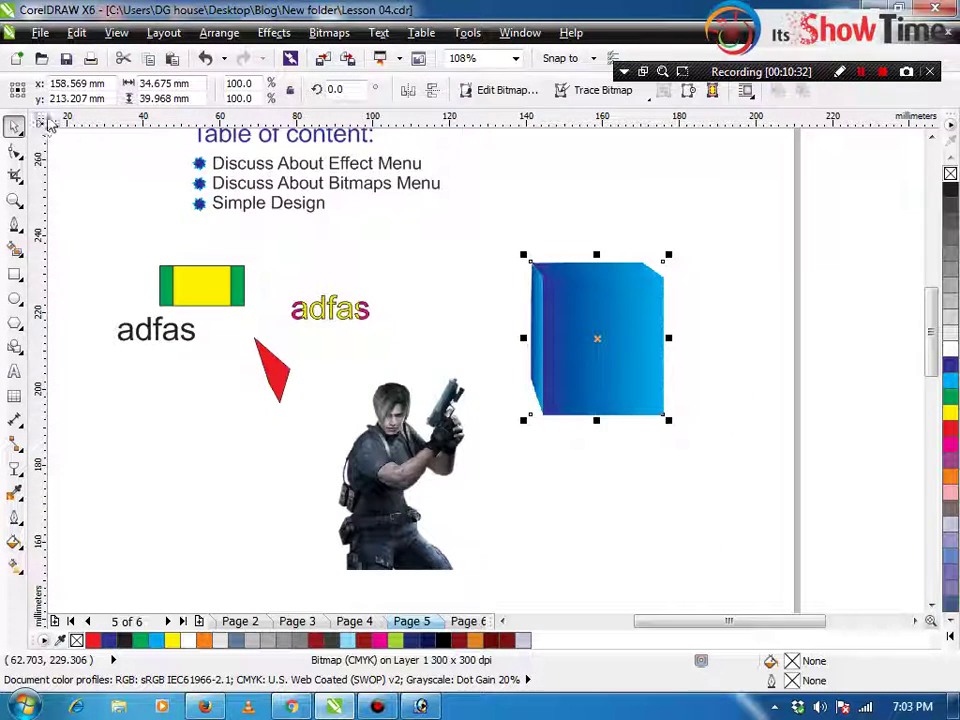
# Try reshaping the box bitmap by its upper-right corner node, and undo the change
pyautogui.click(15, 150)
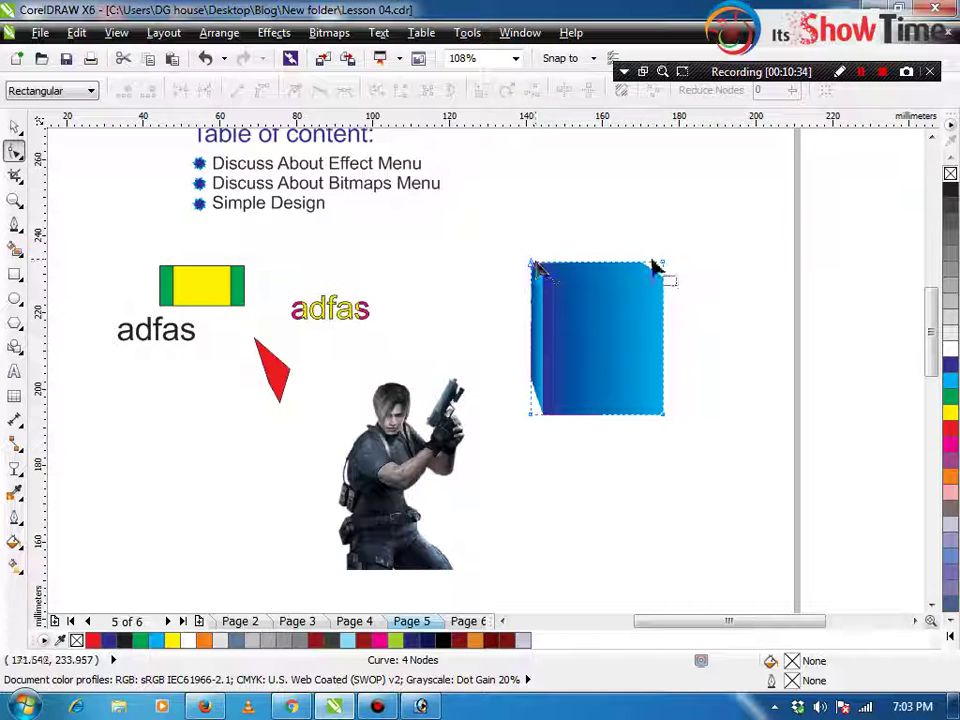
pyautogui.moveTo(666, 270); pyautogui.dragTo(669, 328)
pyautogui.hotkey('ctrl', 'z')
pyautogui.press('space')
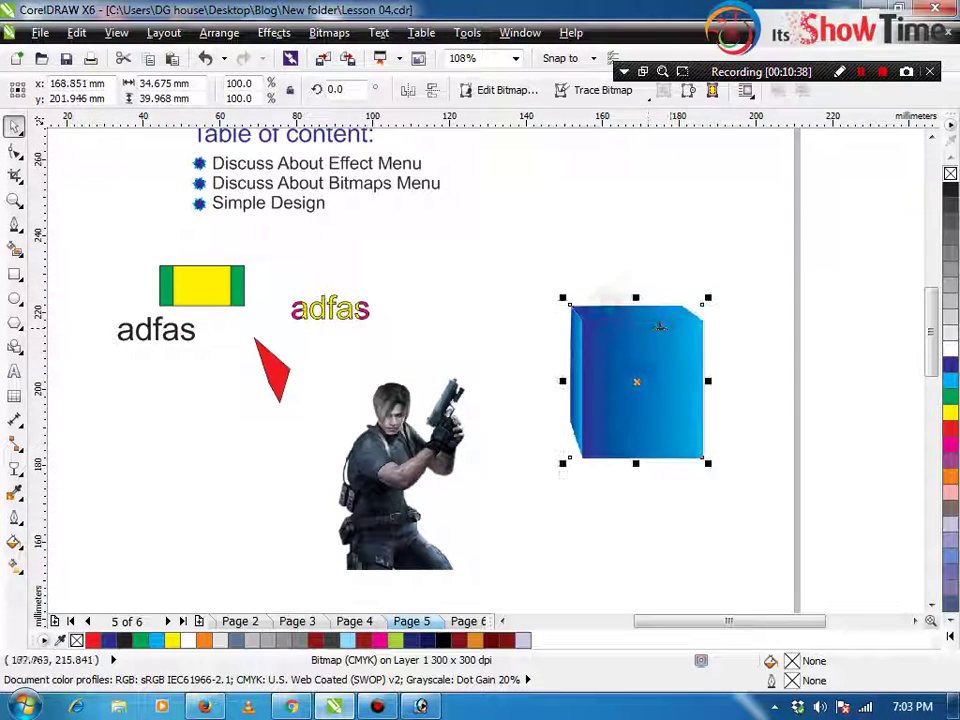
pyautogui.click(289, 38)
pyautogui.moveTo(329, 33)
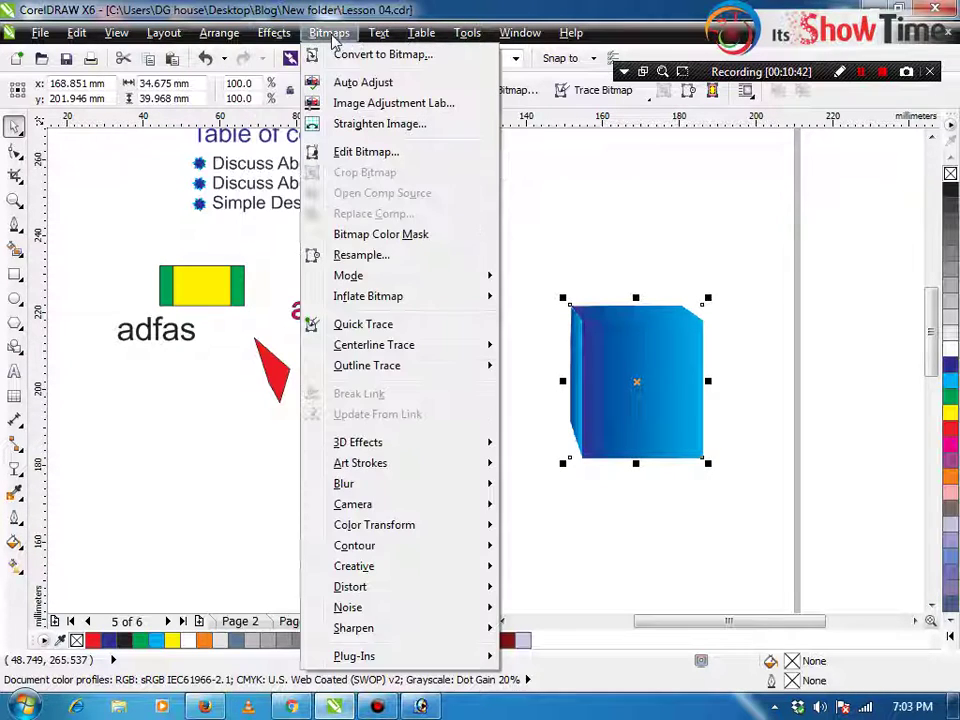
pyautogui.click(549, 250)
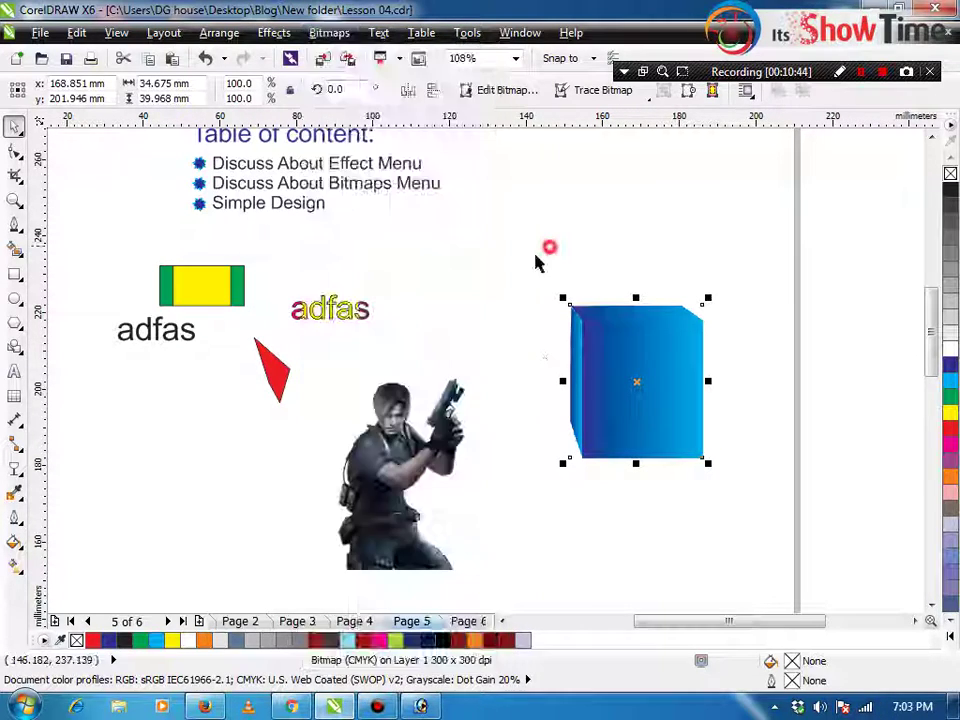
# Apply Auto Adjust to the character picture and inspect the face and upper body up close
pyautogui.click(406, 408)
pyautogui.hotkey('shift', 'F2')
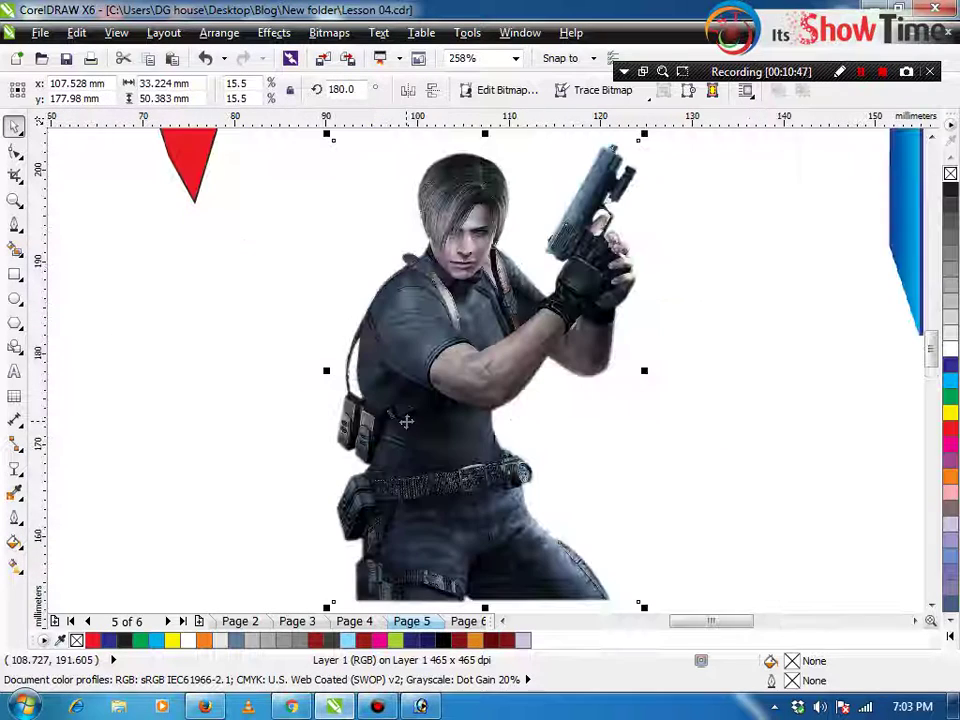
pyautogui.click(326, 35)
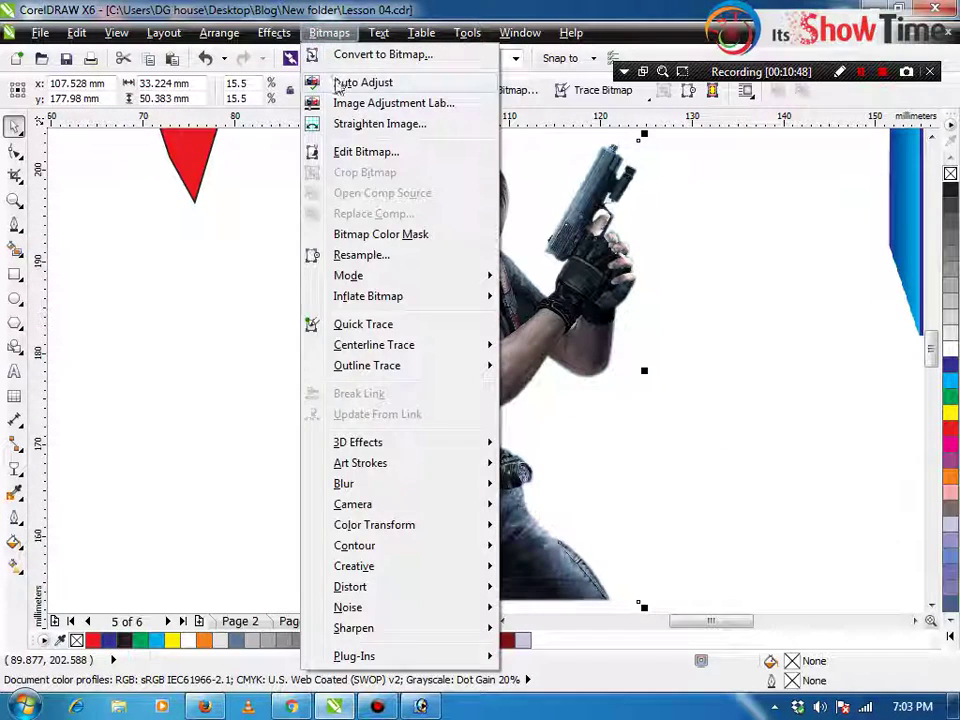
pyautogui.click(335, 82)
pyautogui.press('F2')
pyautogui.moveTo(332, 163); pyautogui.dragTo(570, 316)
pyautogui.scroll(-2, 569, 360)
pyautogui.scroll(2, 755, 522)
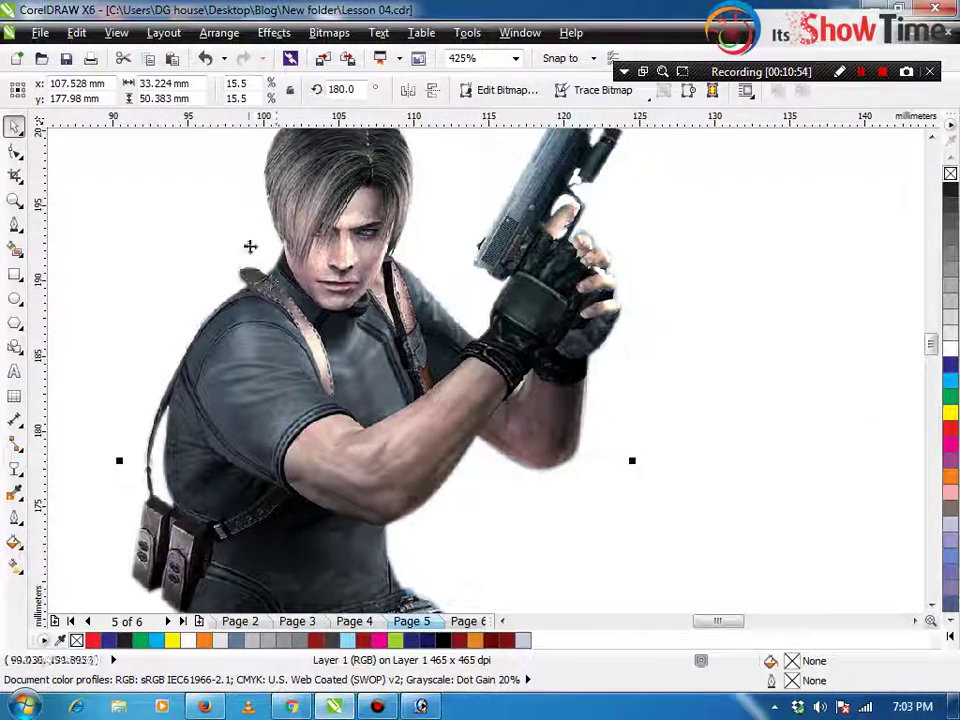
# Try Image Adjustment Lab on the character picture with temperature 5,031, tint 10, saturation 16, brightness 12 and contrast 6, and cancel it
pyautogui.click(329, 33)
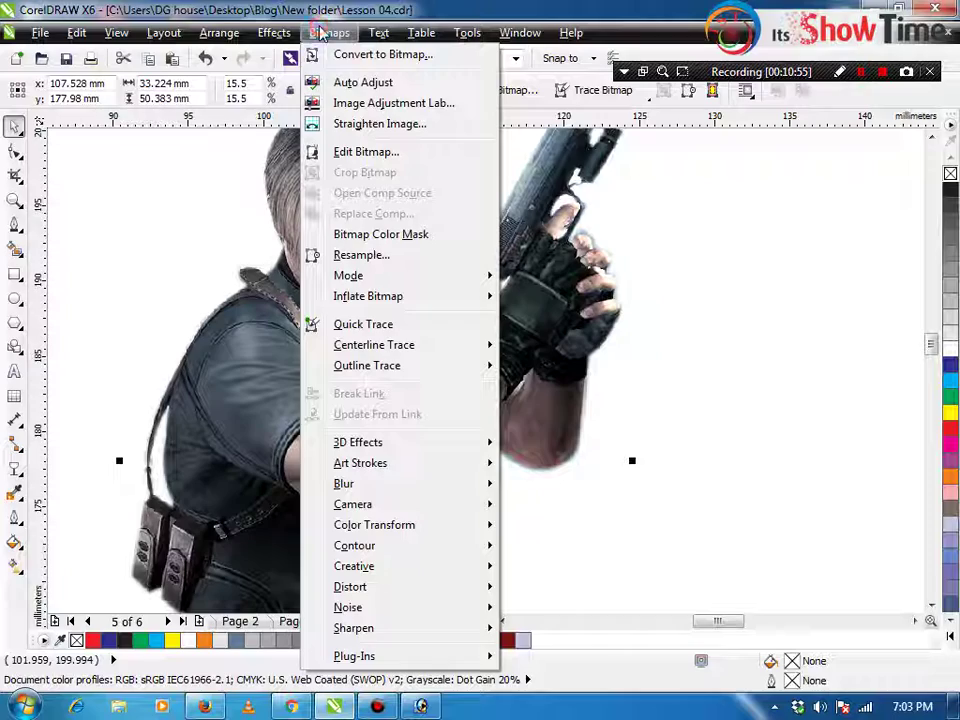
pyautogui.click(347, 104)
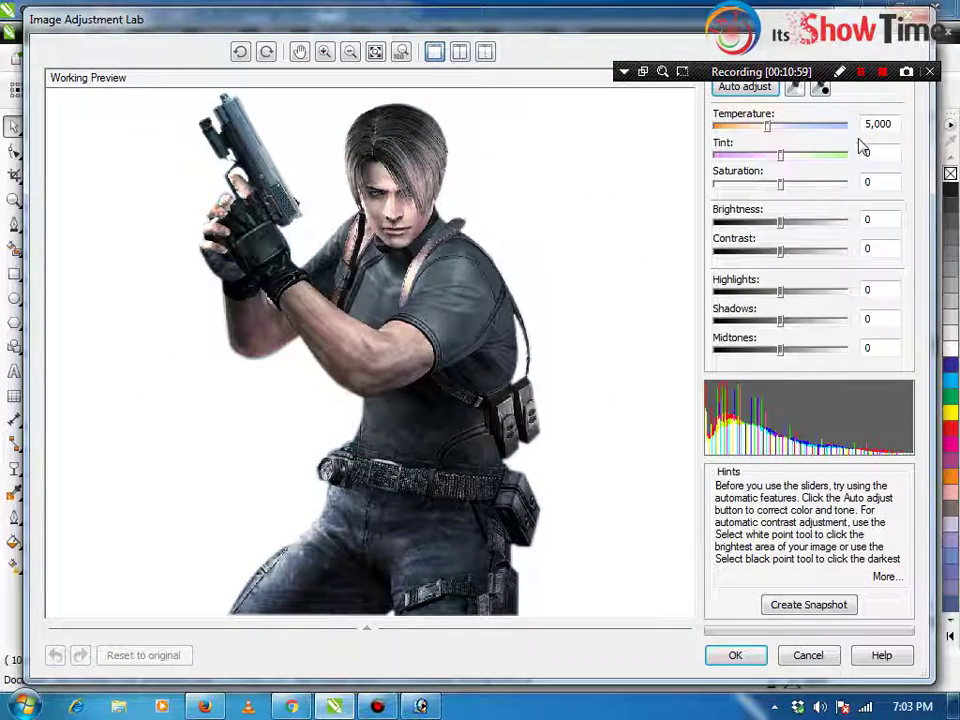
pyautogui.moveTo(771, 128); pyautogui.dragTo(786, 128)
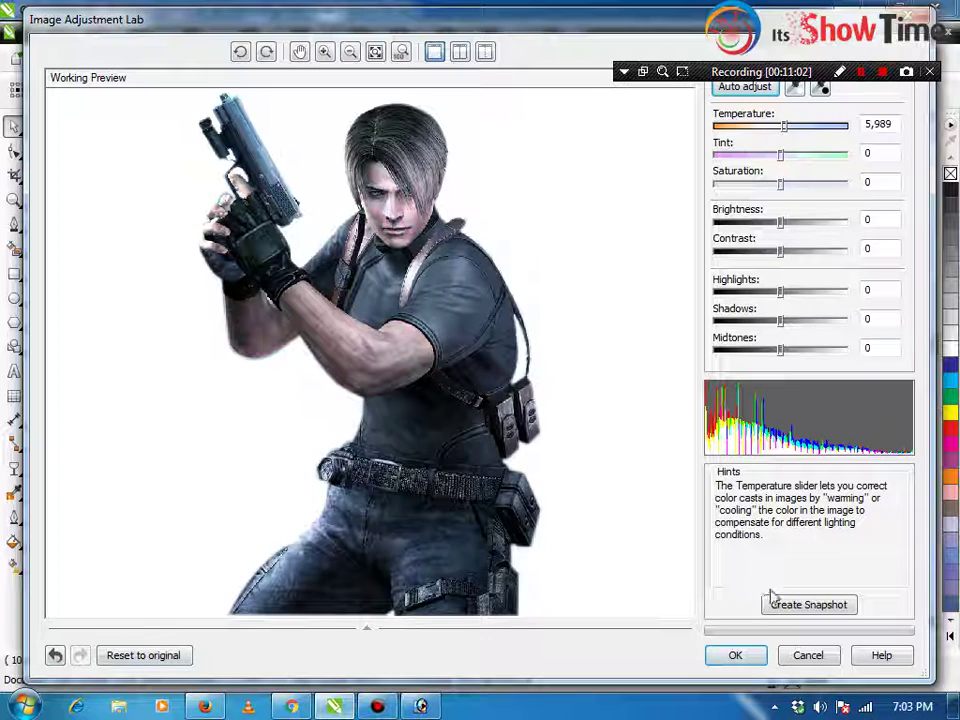
pyautogui.scroll(2, 393, 165)
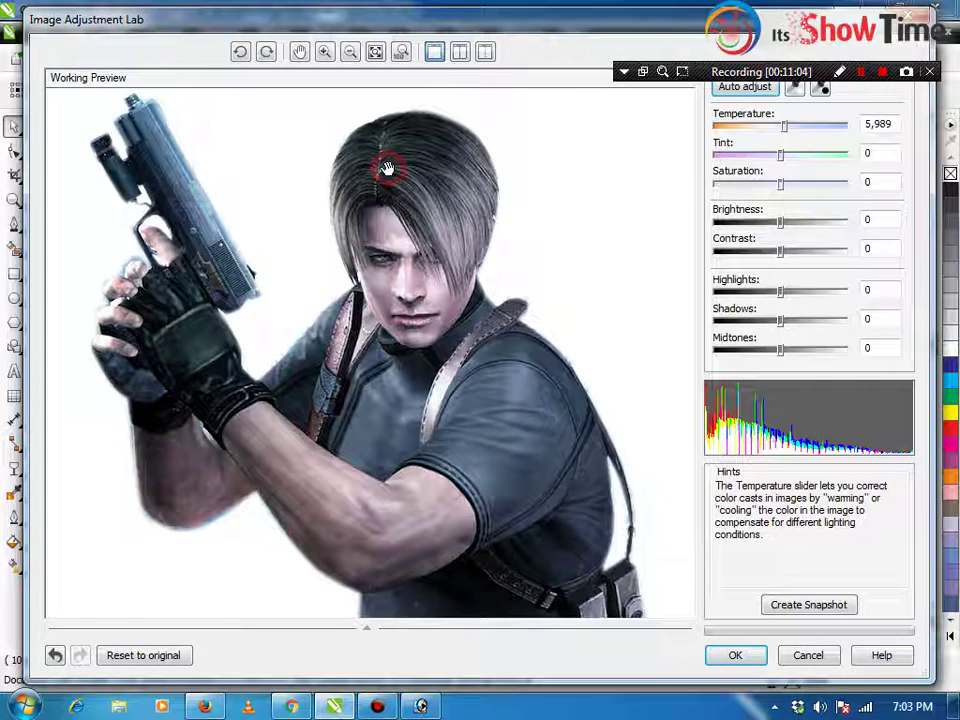
pyautogui.click(459, 51)
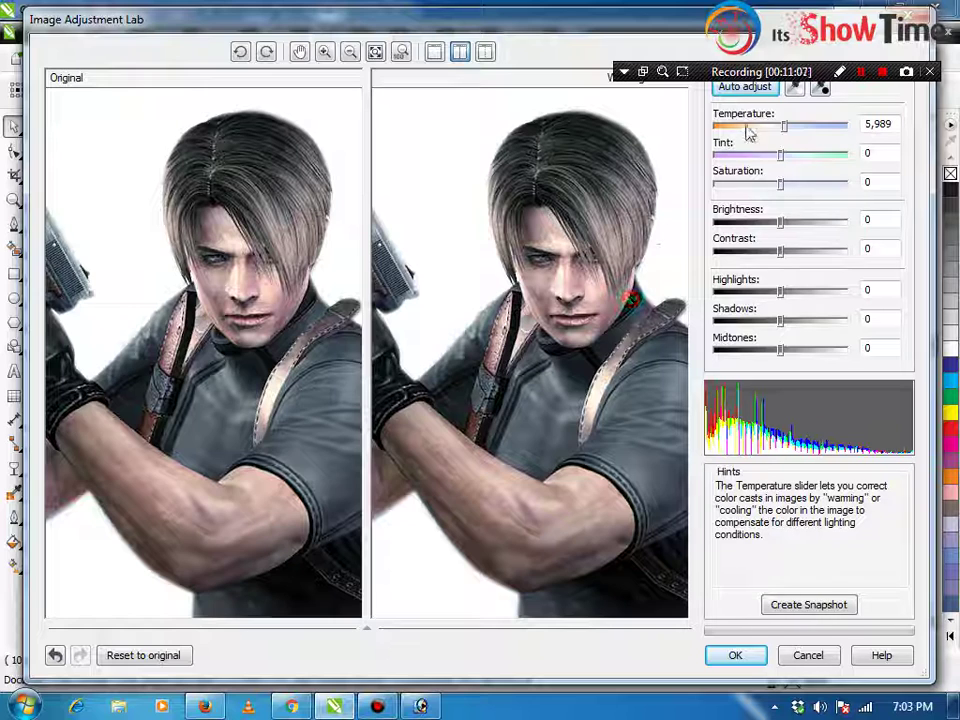
pyautogui.moveTo(784, 126); pyautogui.dragTo(786, 250)
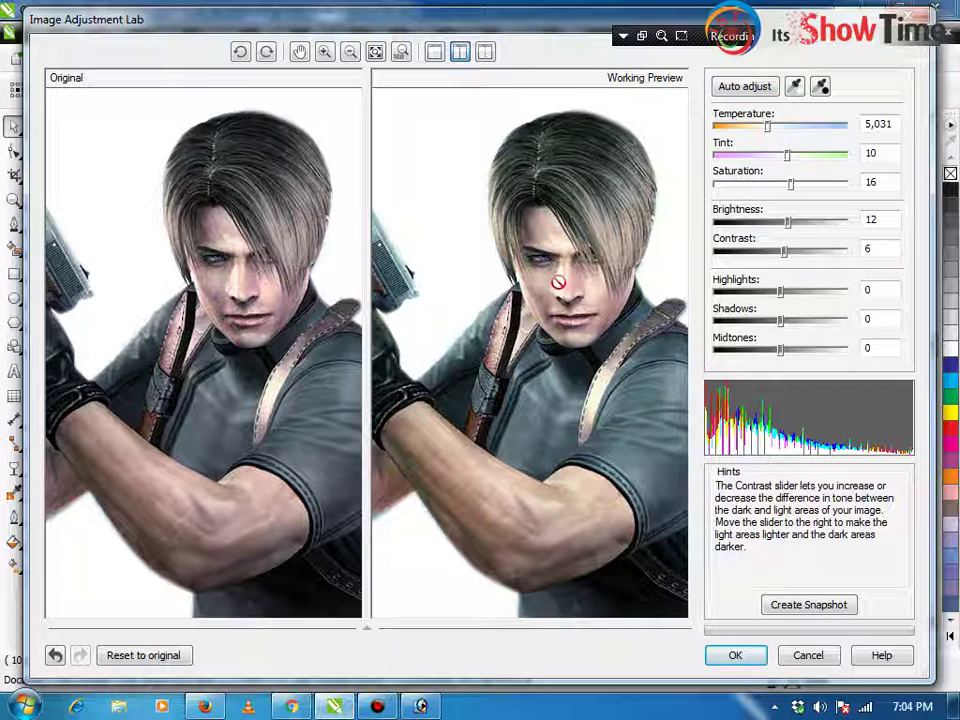
pyautogui.click(813, 658)
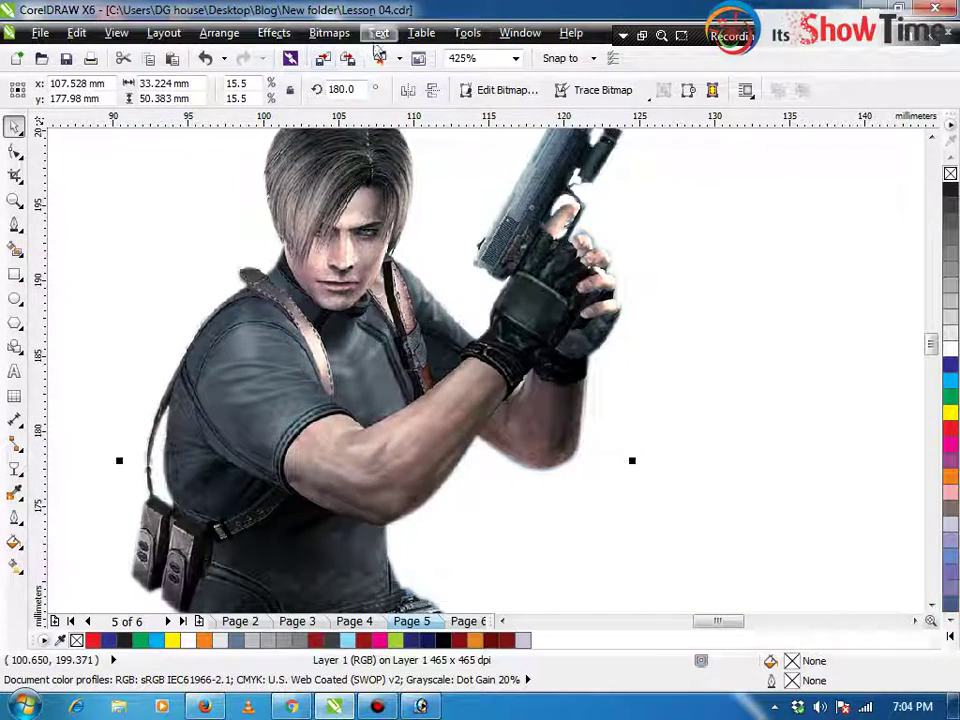
# Try Straighten Image on the character picture with a rotation of 3.4°, and cancel it
pyautogui.click(330, 34)
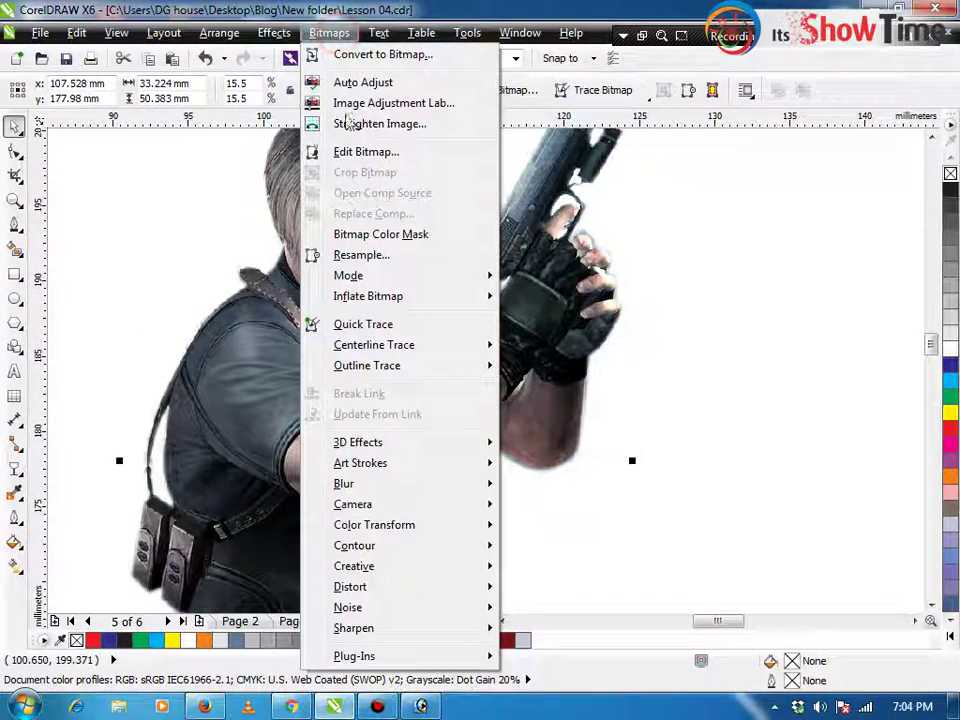
pyautogui.click(330, 123)
pyautogui.click(441, 233)
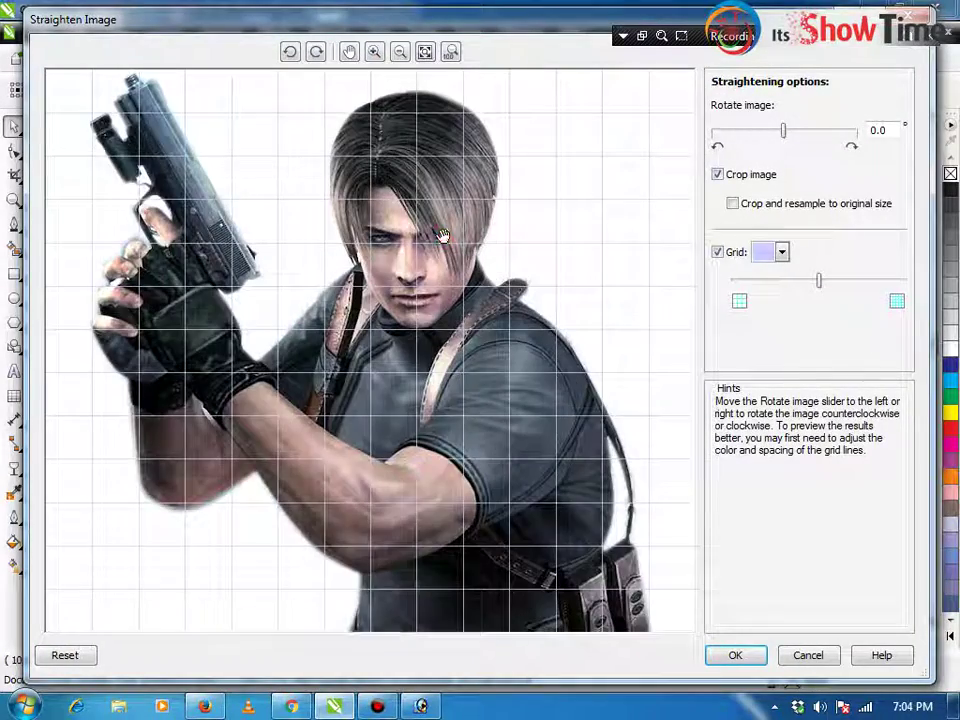
pyautogui.click(441, 233)
pyautogui.rightClick(441, 234)
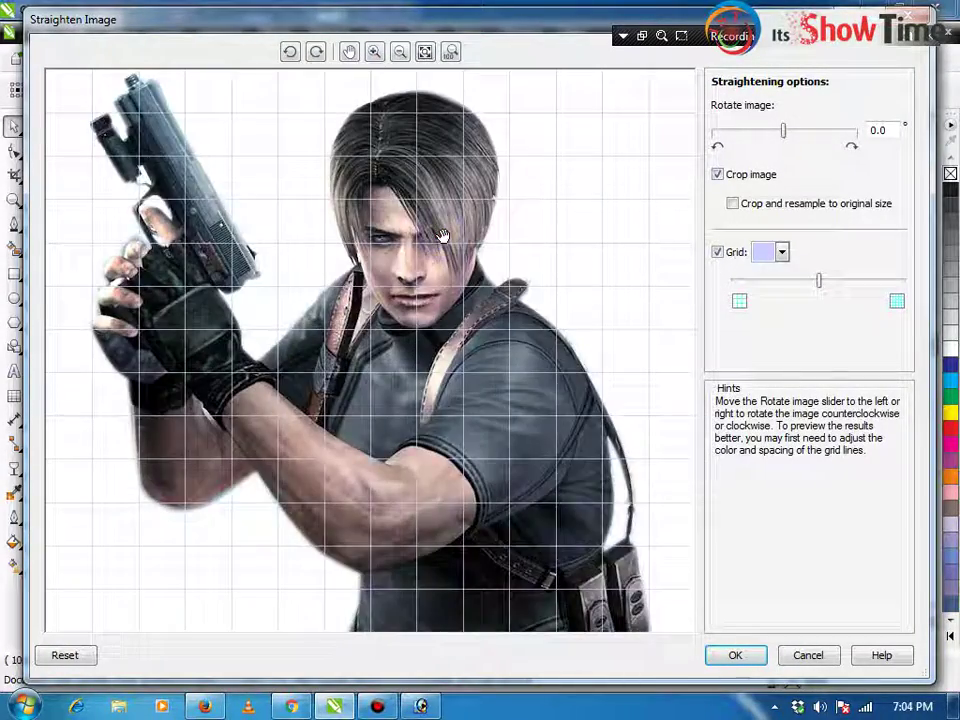
pyautogui.rightClick(441, 234)
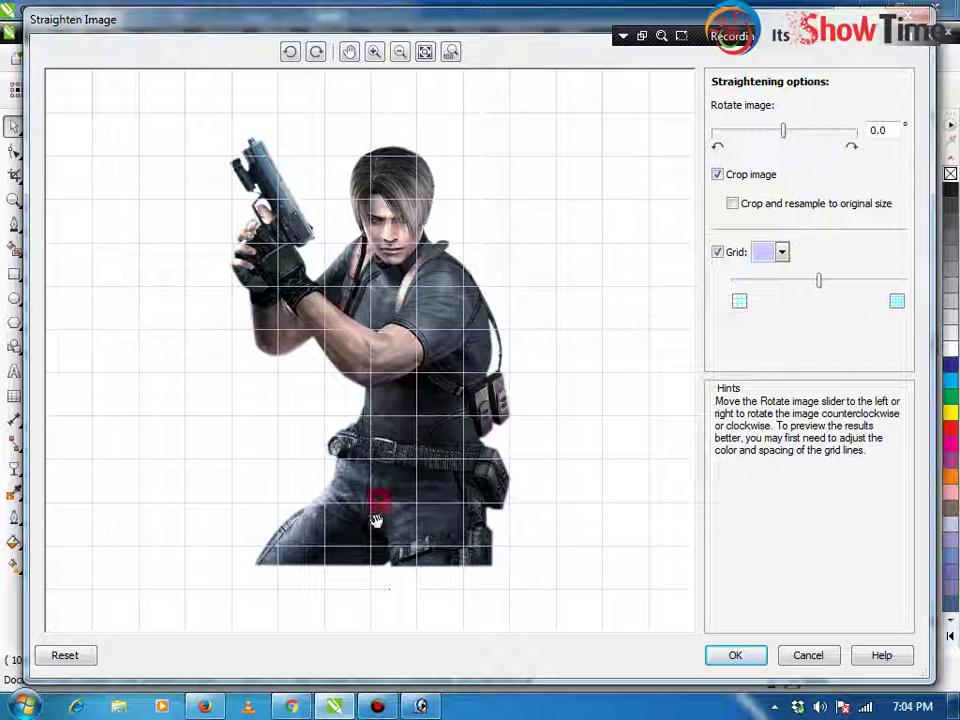
pyautogui.click(360, 562)
pyautogui.rightClick(358, 565)
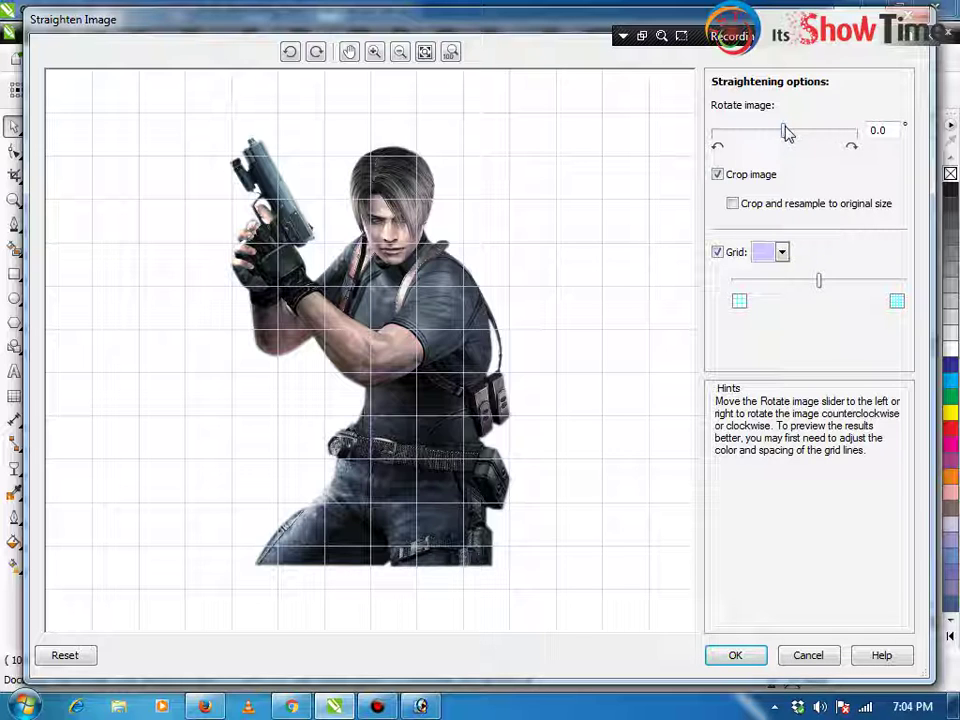
pyautogui.moveTo(786, 133); pyautogui.dragTo(801, 131)
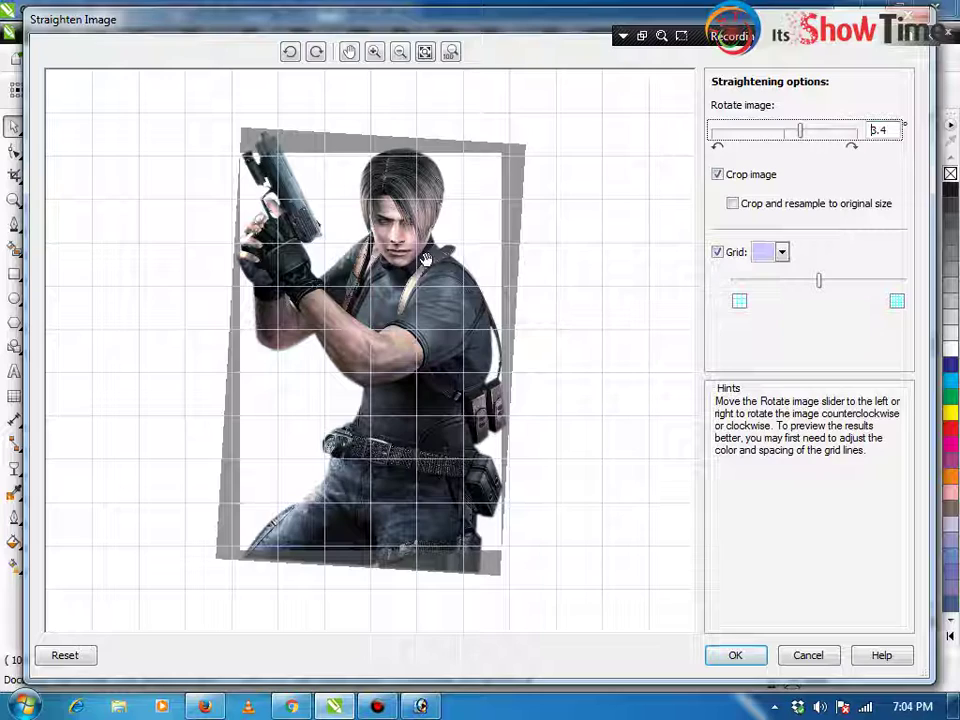
pyautogui.click(814, 658)
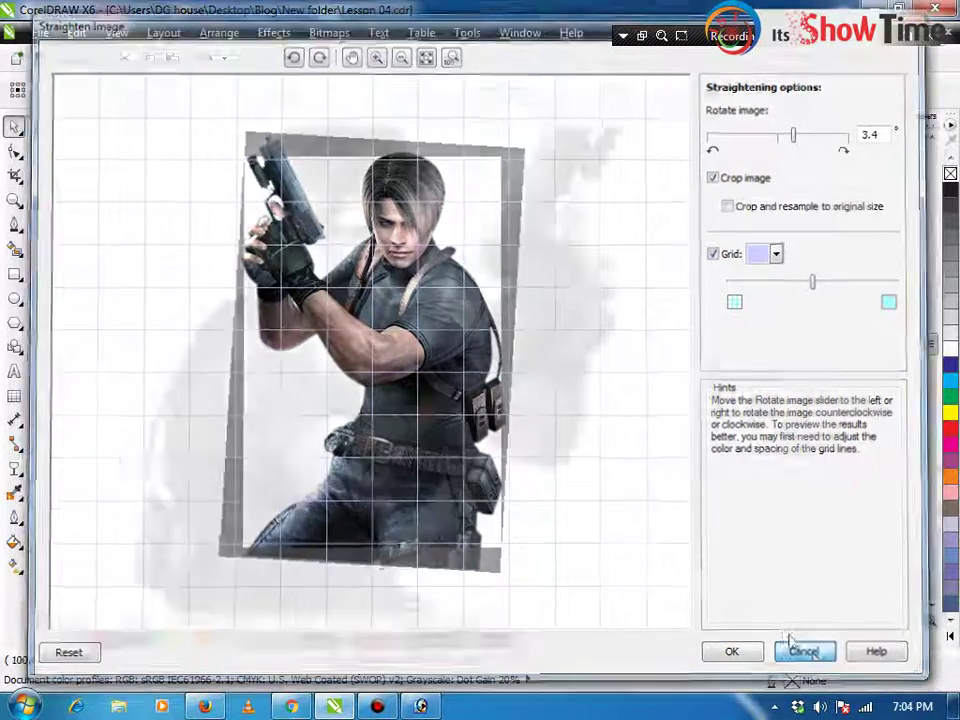
# Open the character picture for editing in Corel PHOTO-PAINT, and close it without making changes
pyautogui.click(328, 34)
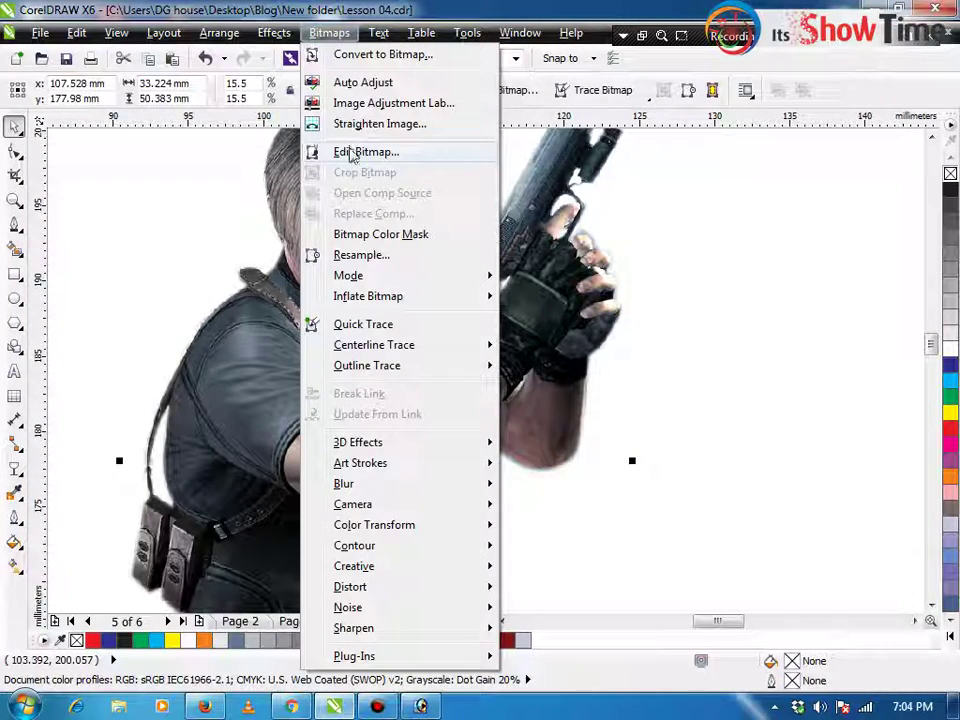
pyautogui.click(360, 153)
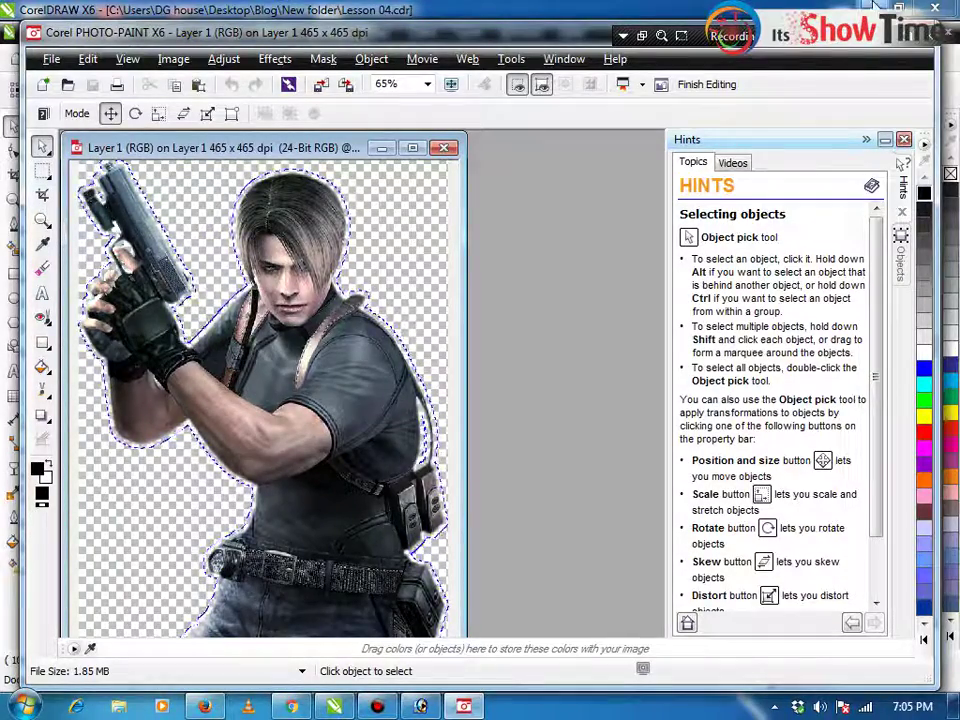
pyautogui.moveTo(396, 36); pyautogui.dragTo(341, 167)
pyautogui.click(856, 160)
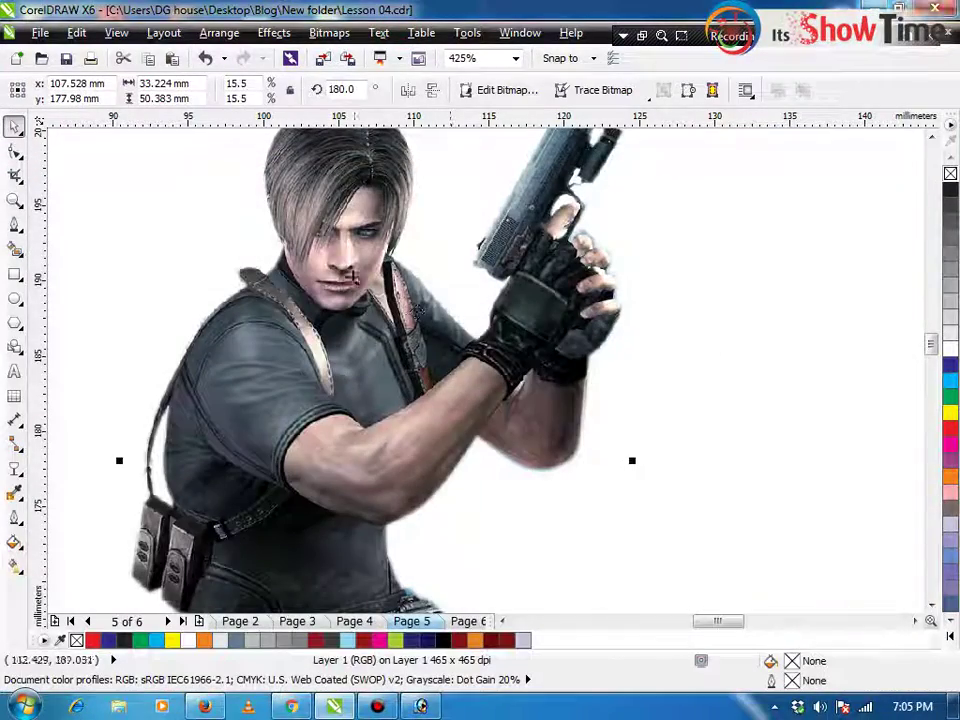
# Hide the skin colour sampled from the character's upper arm with a Bitmap Color Mask, replacing the original softmask
pyautogui.click(329, 33)
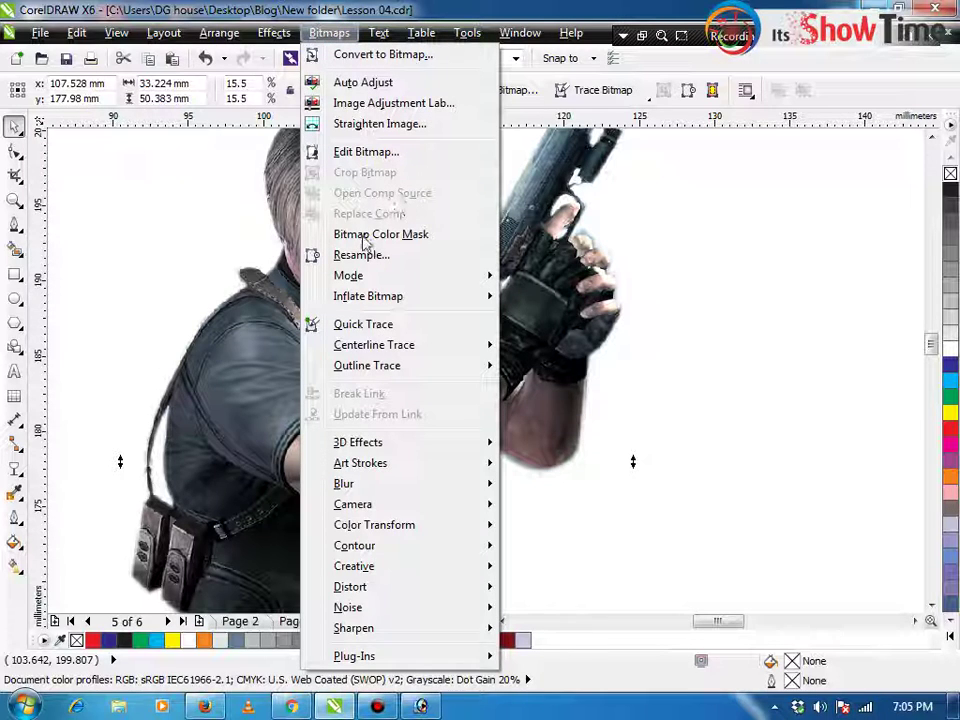
pyautogui.click(410, 238)
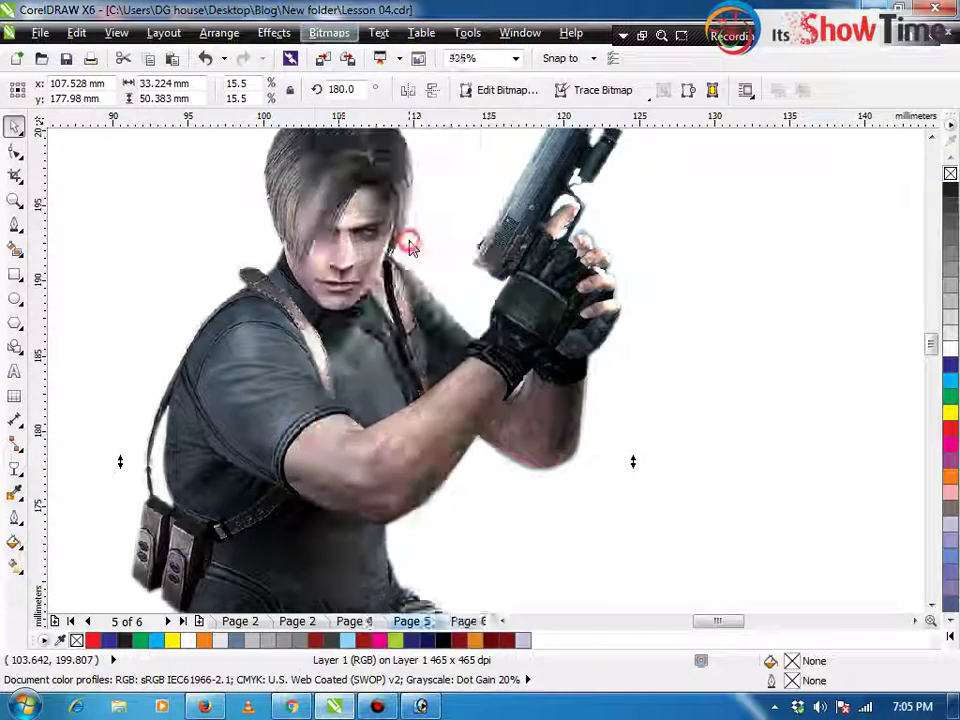
pyautogui.scroll(-5, 355, 258)
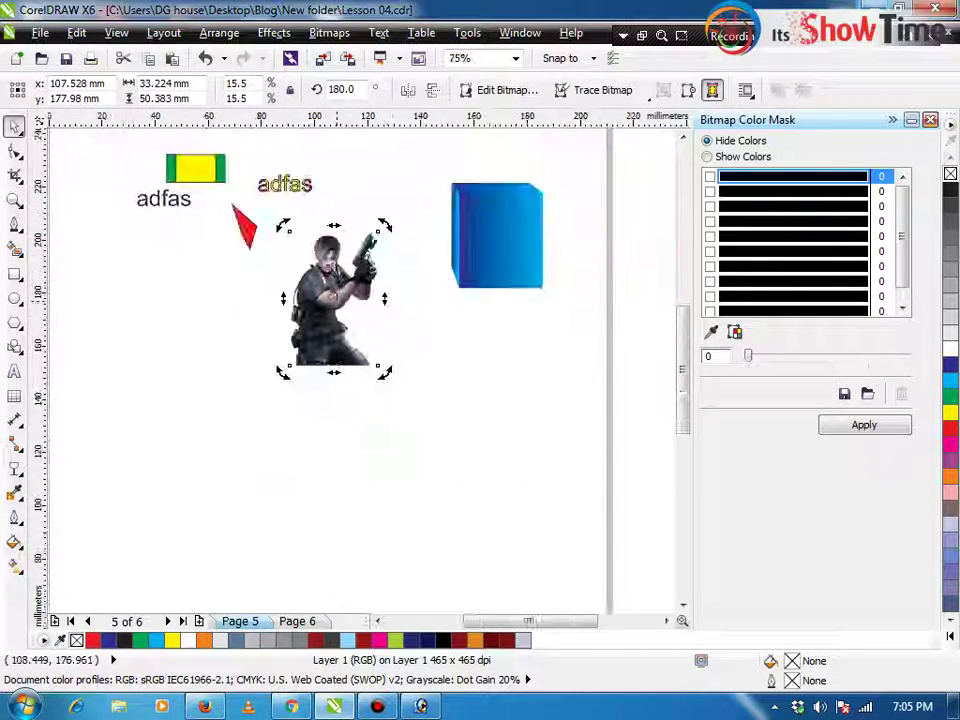
pyautogui.scroll(7, 560, 235)
pyautogui.click(710, 177)
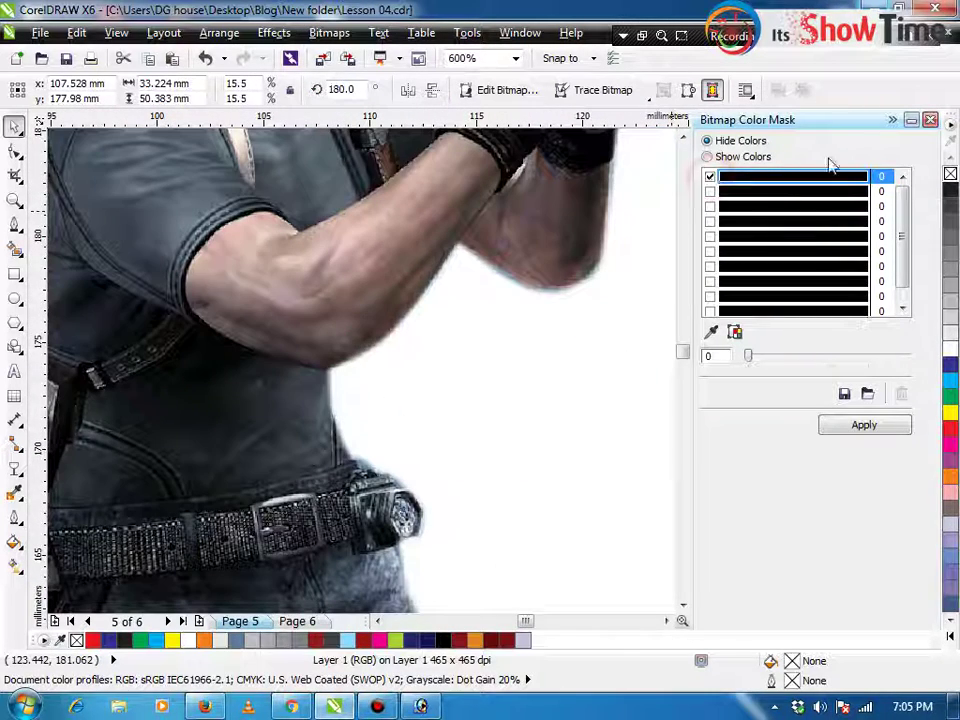
pyautogui.click(708, 331)
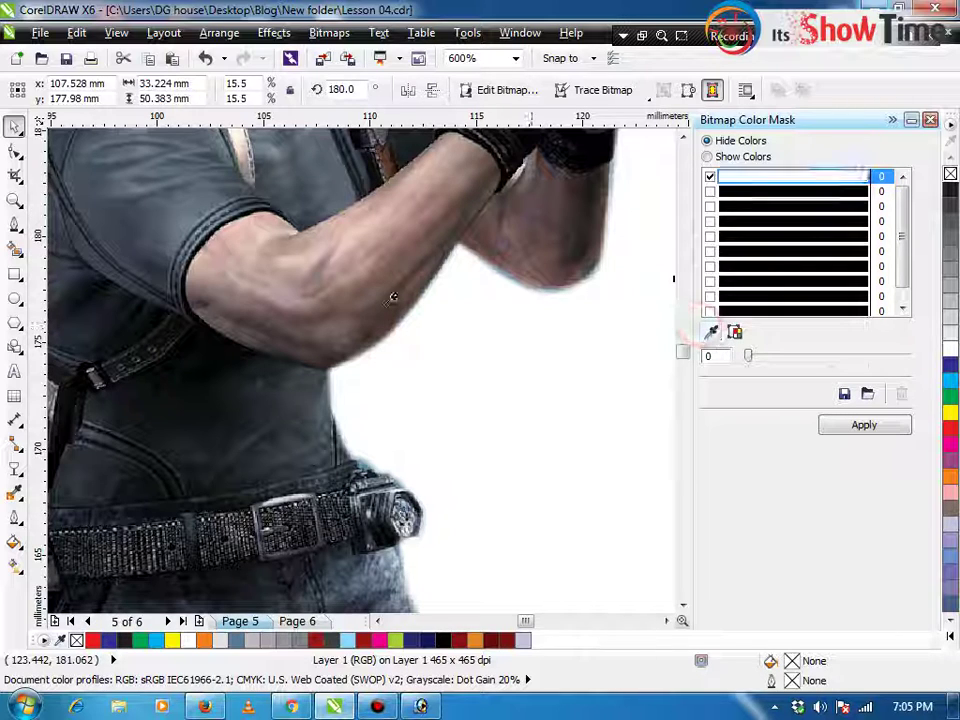
pyautogui.click(241, 249)
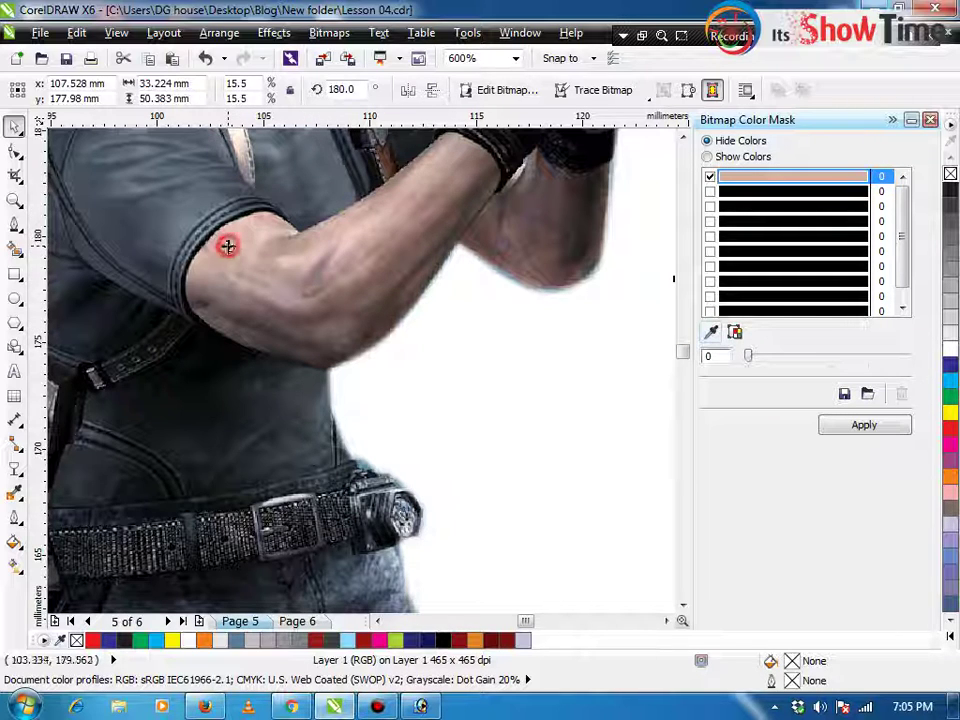
pyautogui.click(865, 428)
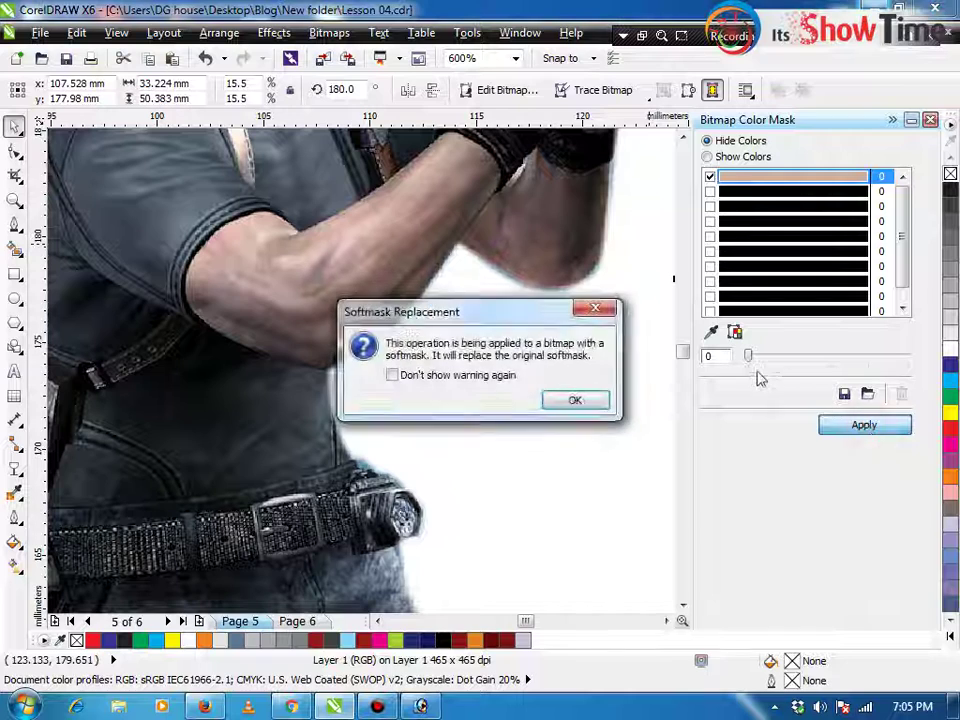
pyautogui.click(592, 400)
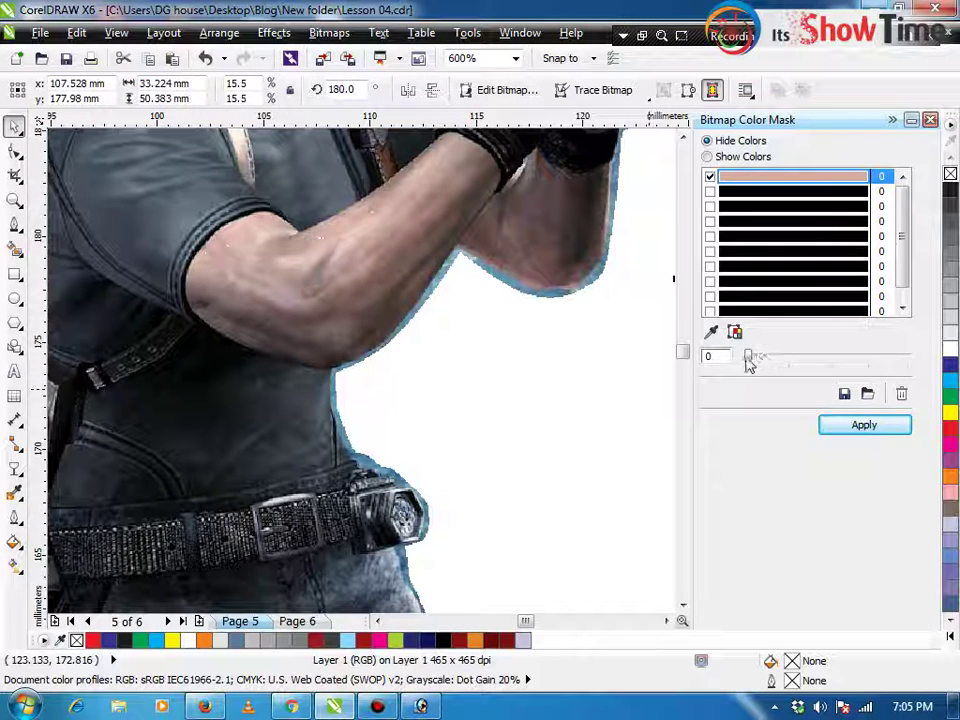
# Try the Bitmap Color Mask with a tolerance of 64, inspect the picture, undo the masking and close the mask settings
pyautogui.moveTo(750, 360); pyautogui.dragTo(850, 357)
pyautogui.click(845, 428)
pyautogui.click(860, 424)
pyautogui.scroll(-2, 417, 290)
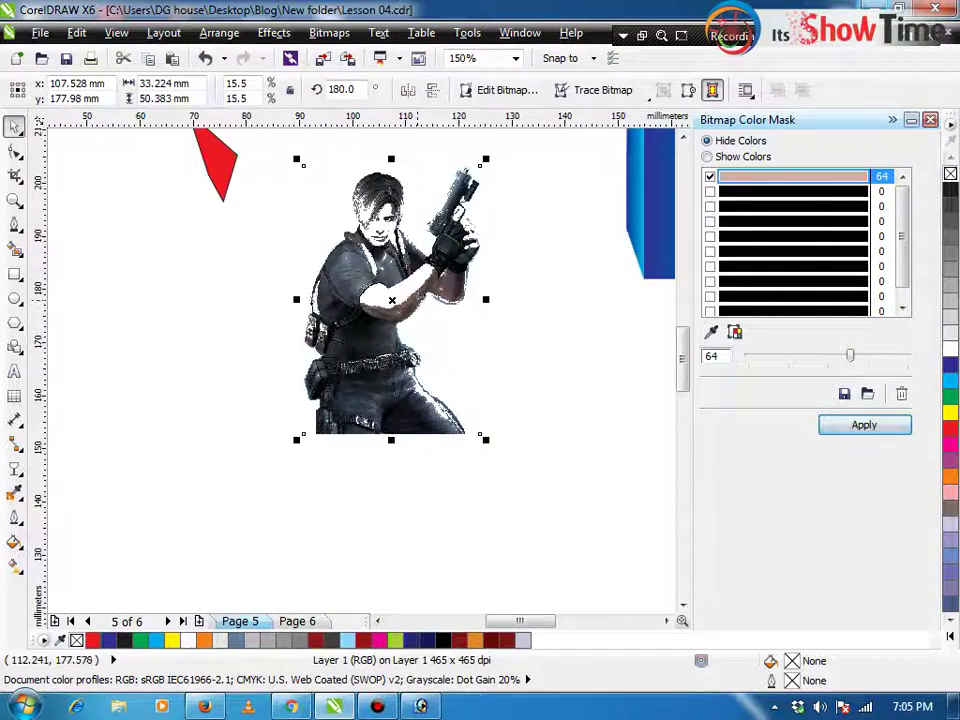
pyautogui.scroll(2, 429, 269)
pyautogui.scroll(-1, 429, 268)
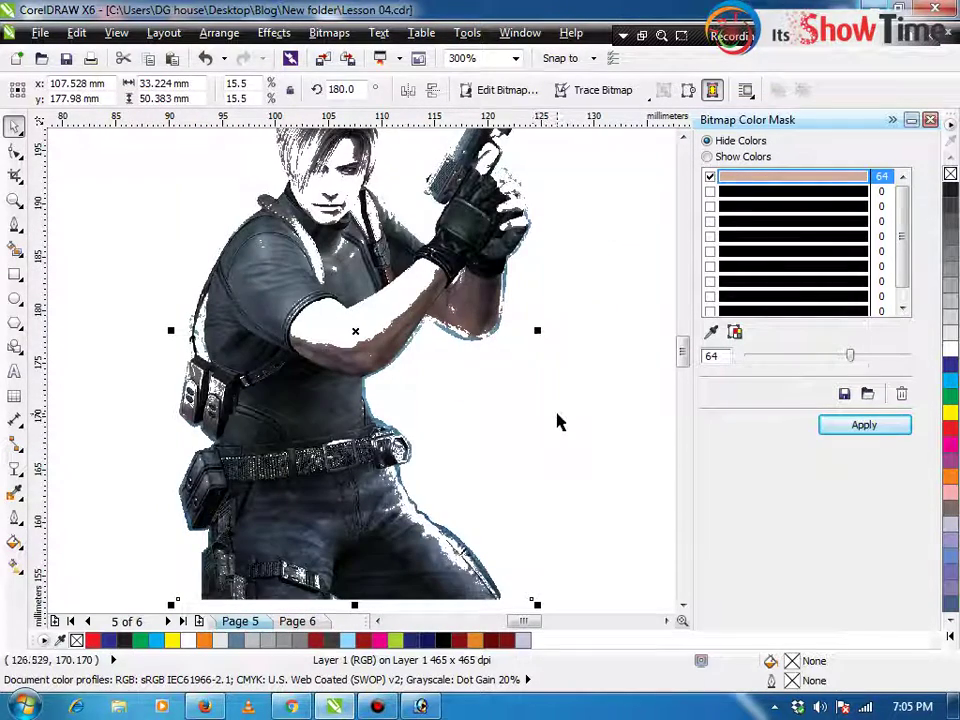
pyautogui.hotkey('ctrl', 'z')
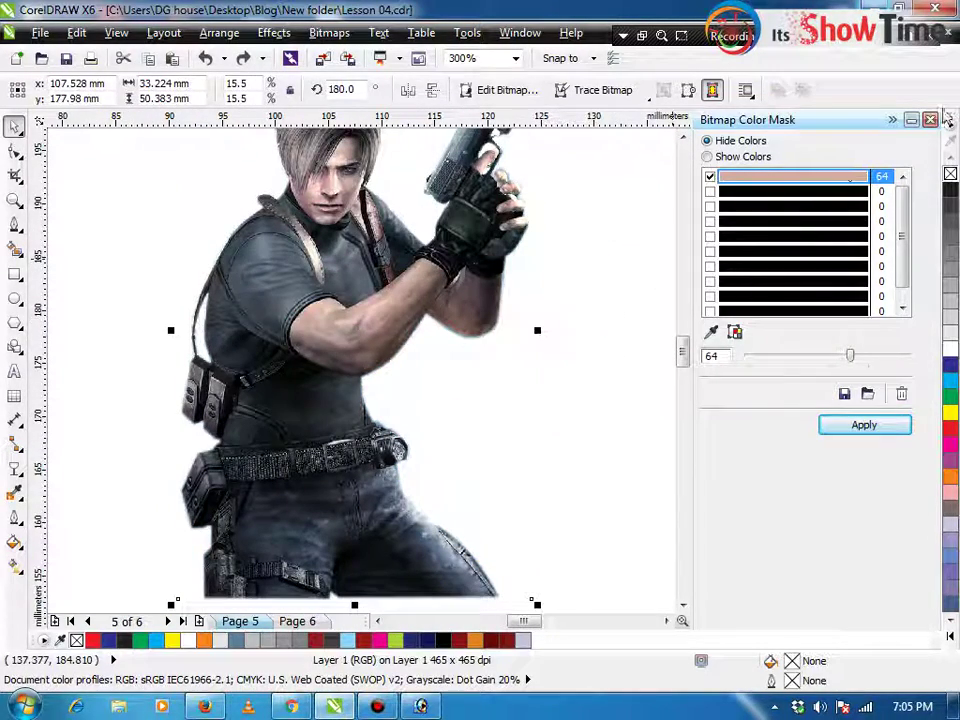
pyautogui.click(929, 119)
# Review the image size, unit and resolution settings for resampling the character picture, and cancel without changes
pyautogui.click(328, 32)
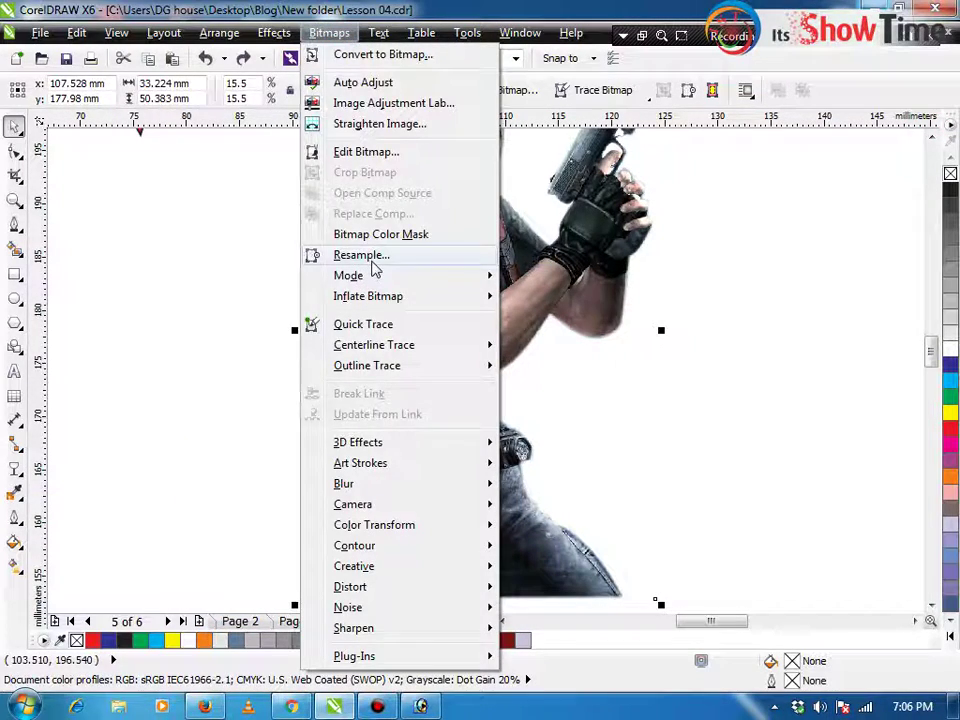
pyautogui.click(368, 260)
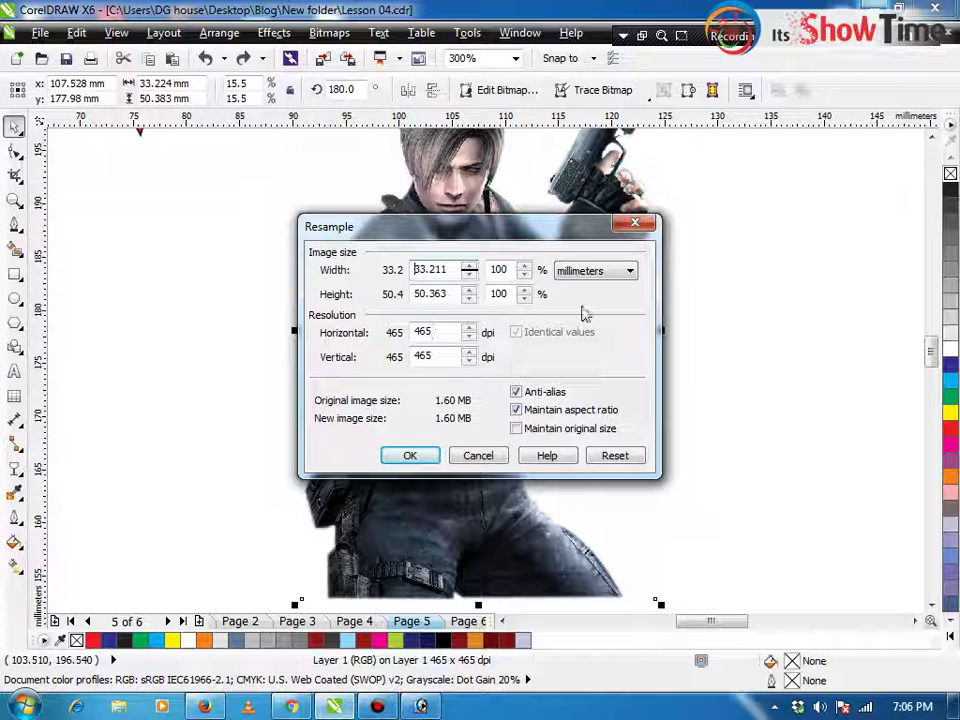
pyautogui.click(576, 275)
pyautogui.click(540, 245)
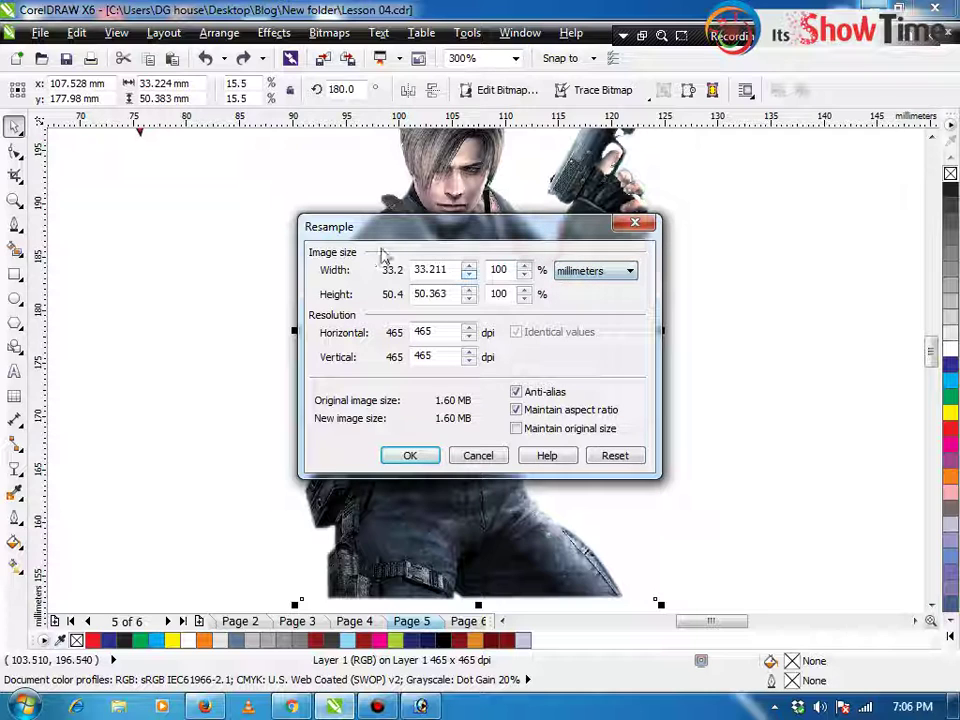
pyautogui.click(420, 330)
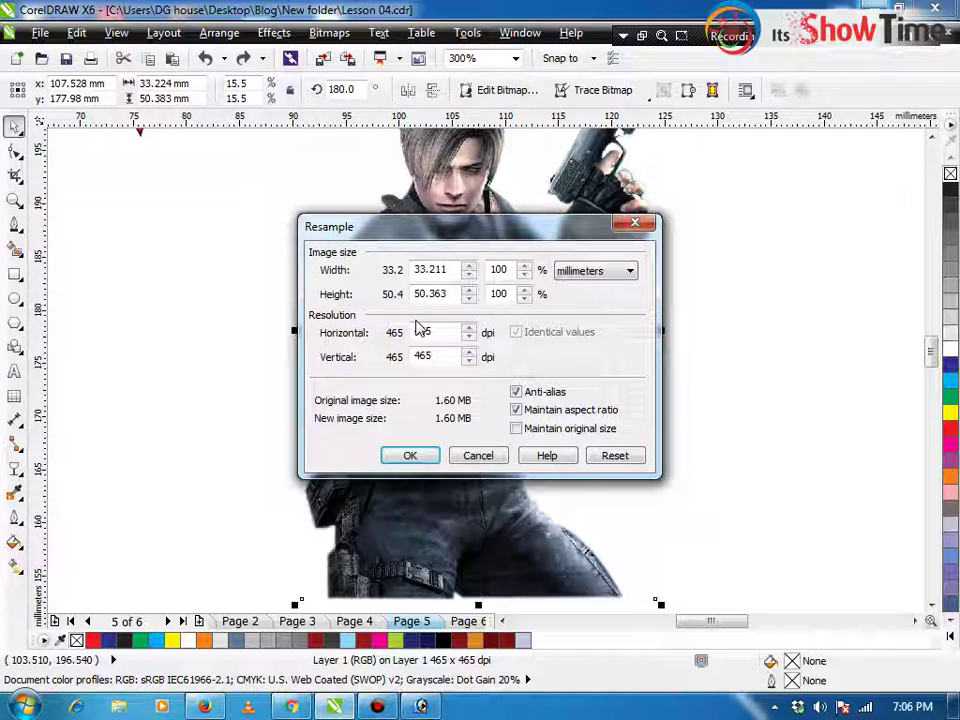
pyautogui.click(478, 458)
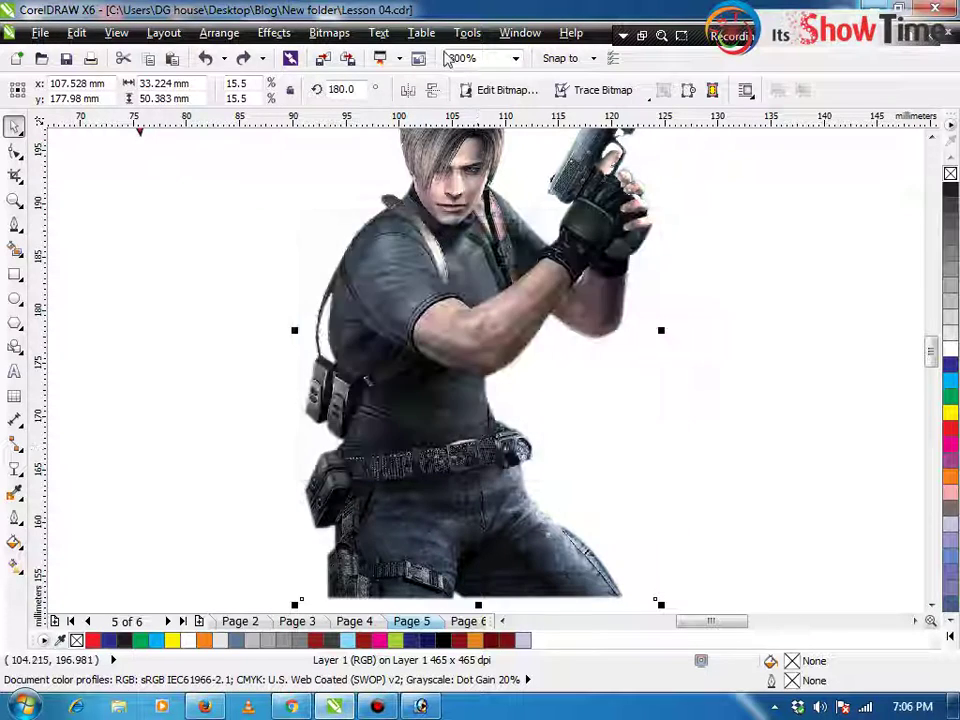
# Try converting the character picture to CMYK Color (32-bit) mode, and undo the conversion
pyautogui.click(345, 36)
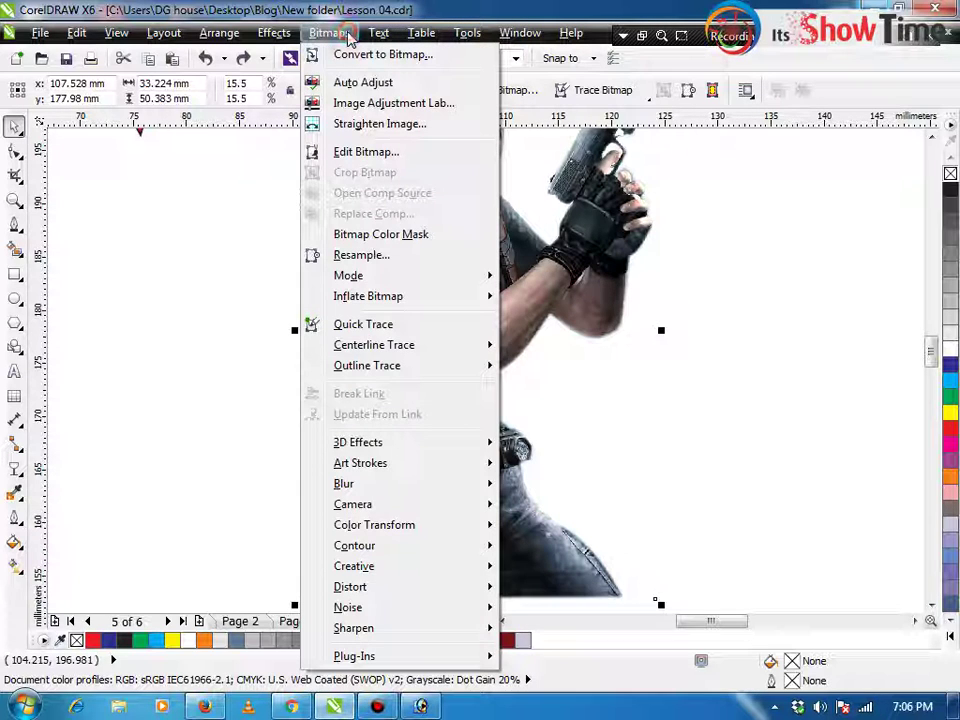
pyautogui.click(392, 276)
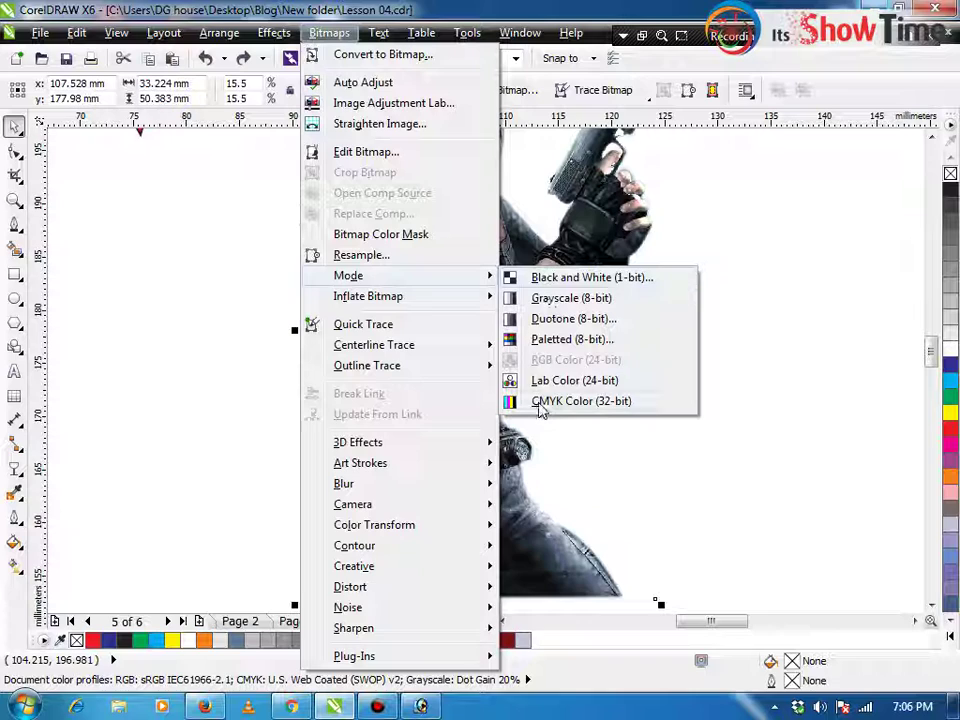
pyautogui.click(537, 403)
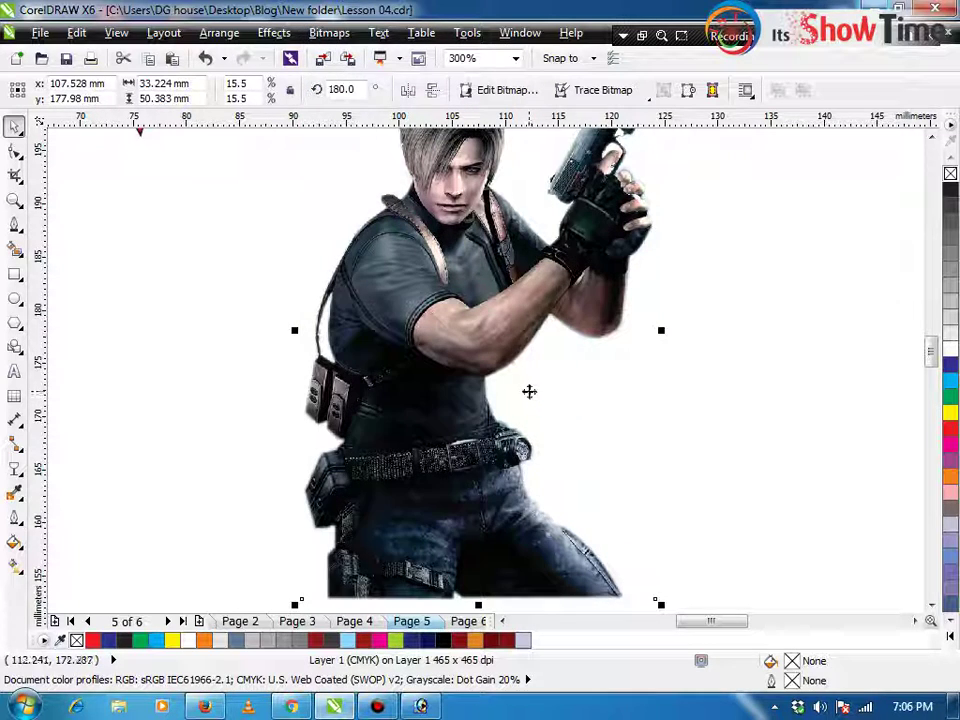
pyautogui.hotkey('ctrl', 'z')
pyautogui.hotkey('ctrl', 'z')
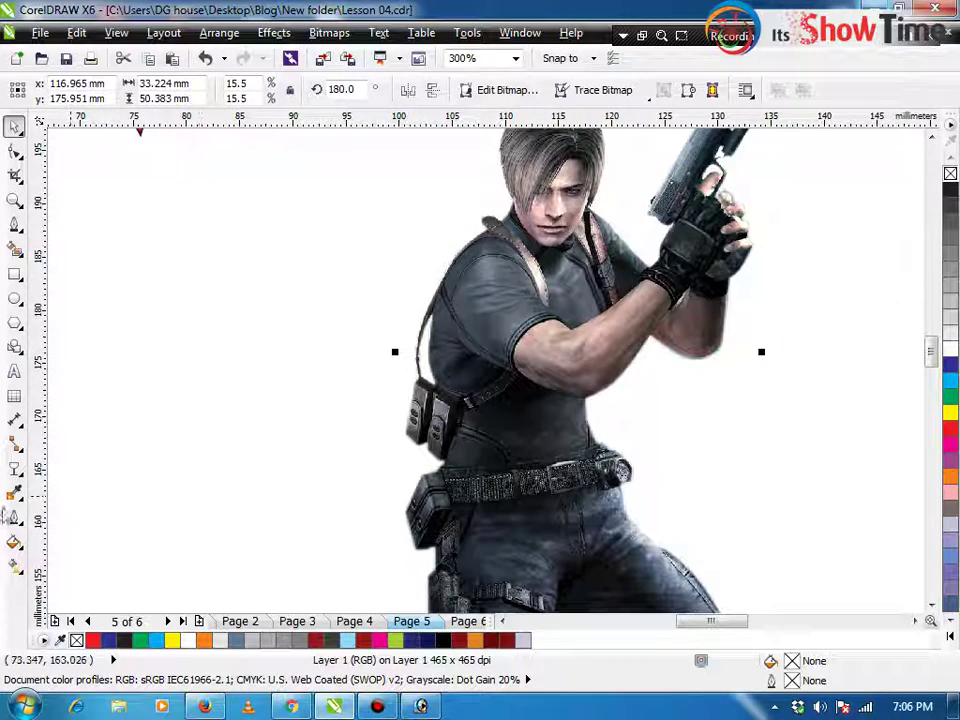
# Examine the RGB colour values of the character's shirt with the Color Eyedropper, and return to the Pick tool
pyautogui.click(14, 469)
pyautogui.click(14, 493)
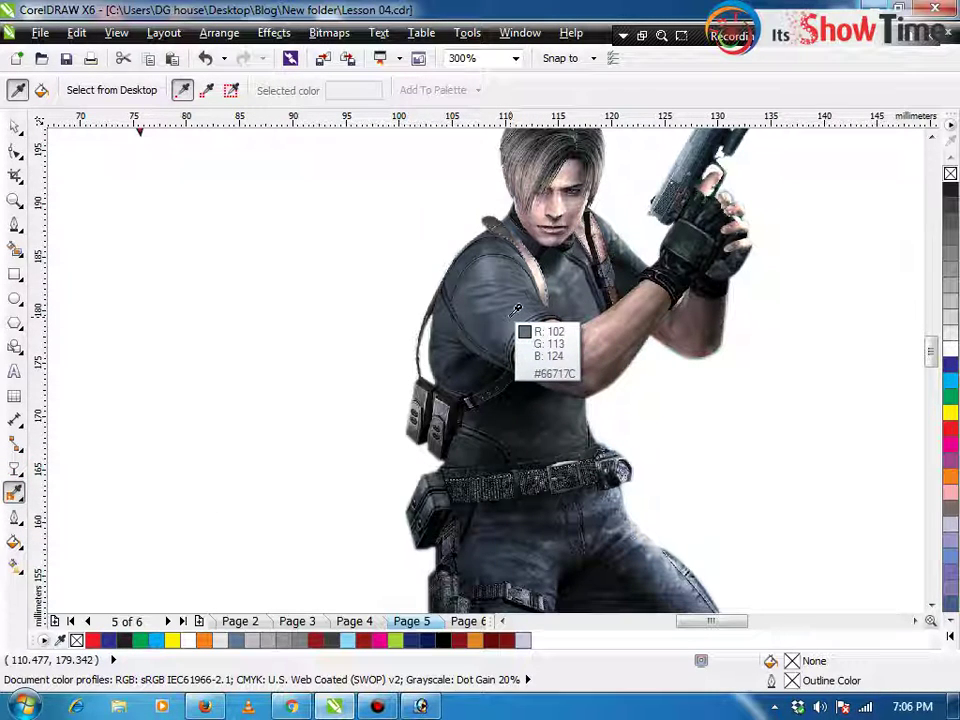
pyautogui.press('space')
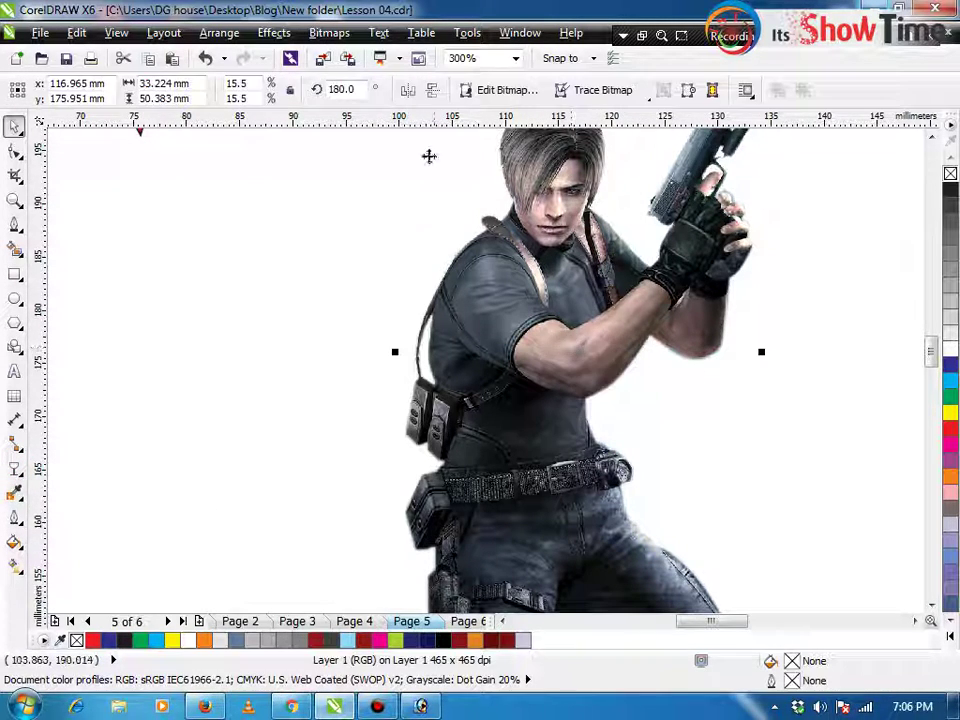
# Convert the character picture to CMYK Color (32-bit) mode and check its colour values around the sleeve with the Color Eyedropper
pyautogui.click(329, 33)
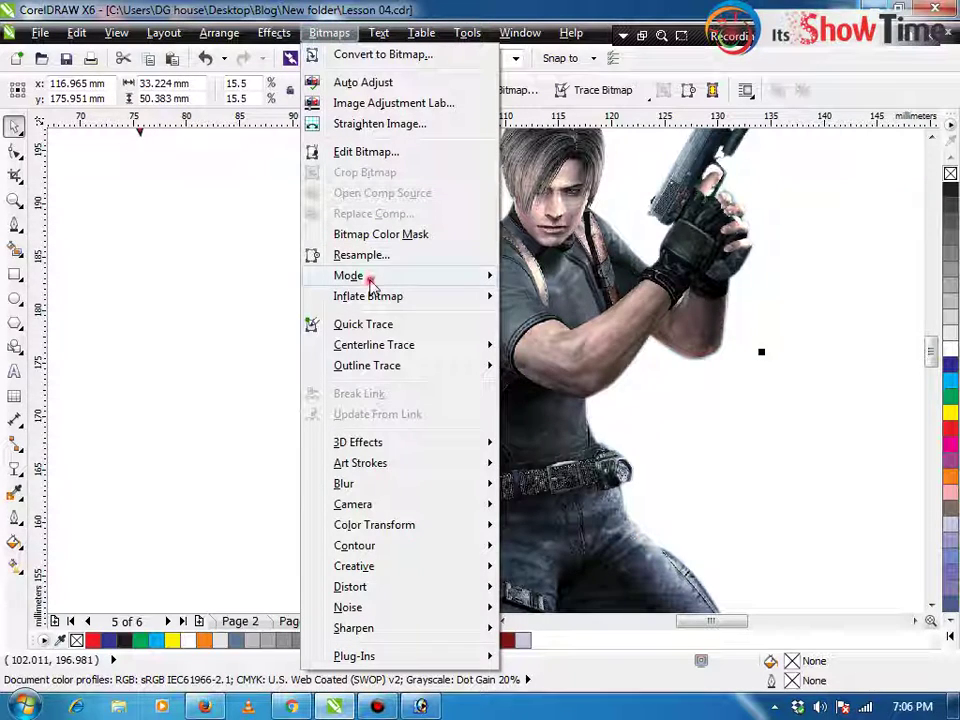
pyautogui.moveTo(370, 283)
pyautogui.click(538, 401)
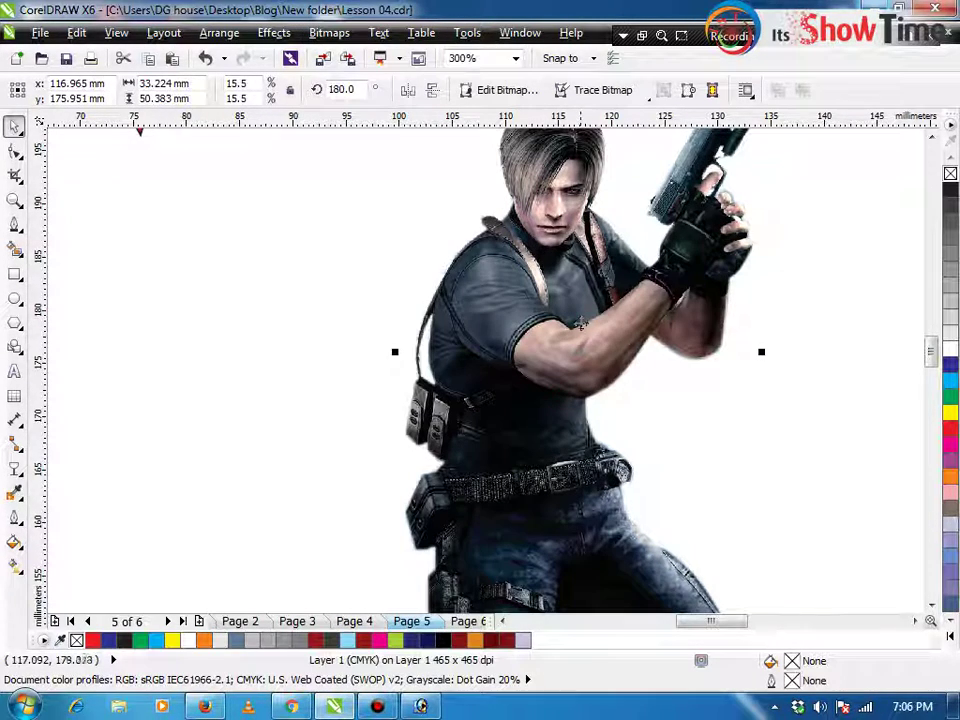
pyautogui.click(580, 323)
pyautogui.click(15, 492)
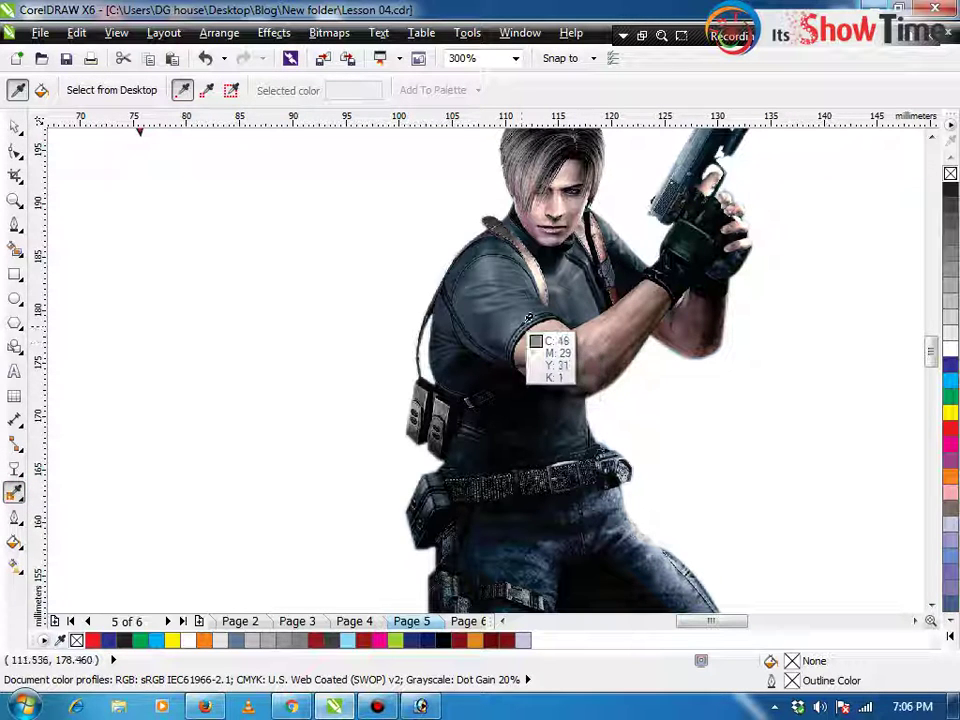
# Return to the Pick tool and review the bitmap tracing options available for the character picture
pyautogui.press('space')
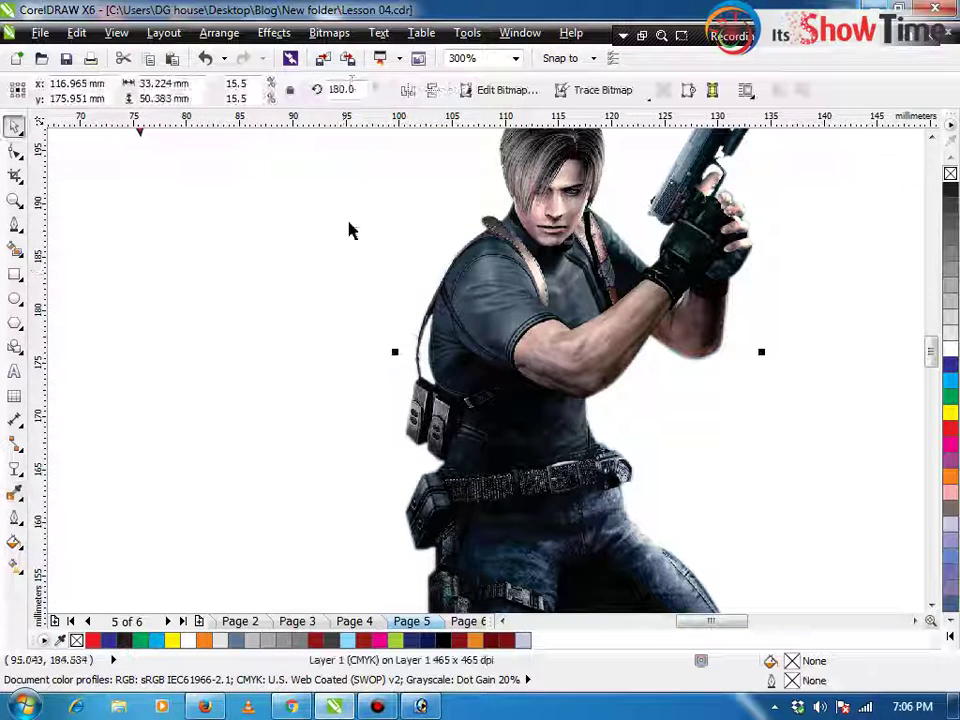
pyautogui.click(329, 32)
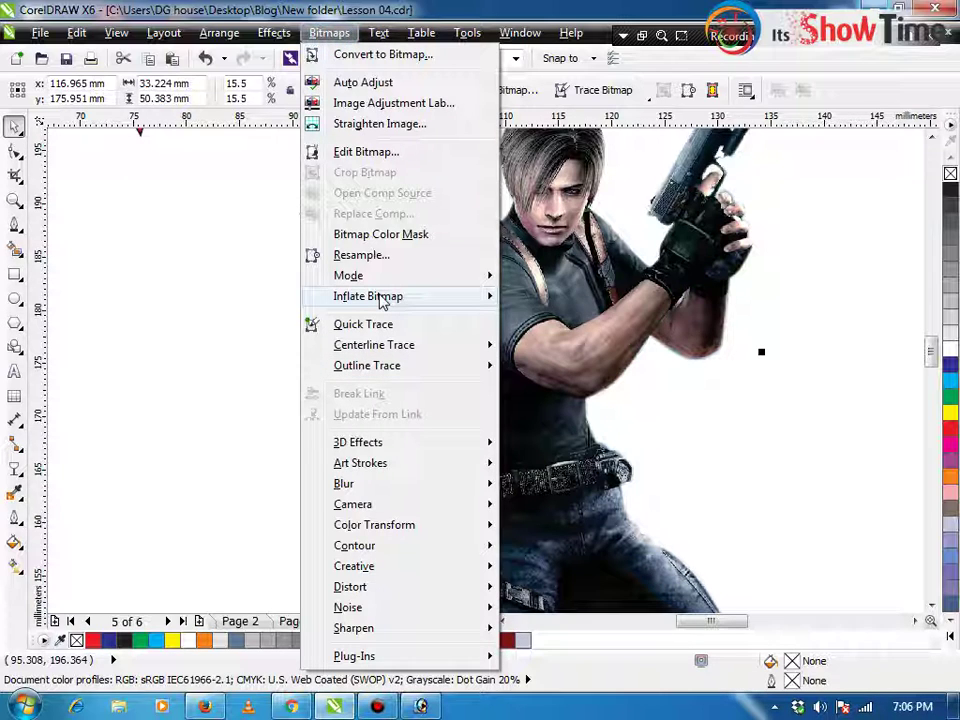
pyautogui.moveTo(380, 300)
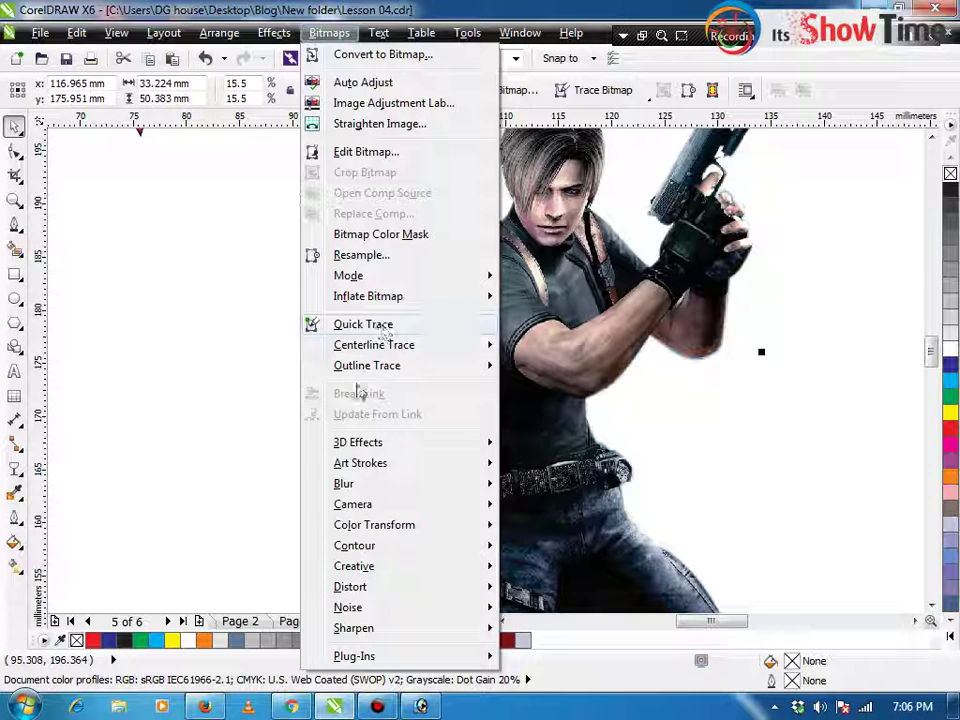
pyautogui.press('Escape')
pyautogui.click(645, 90)
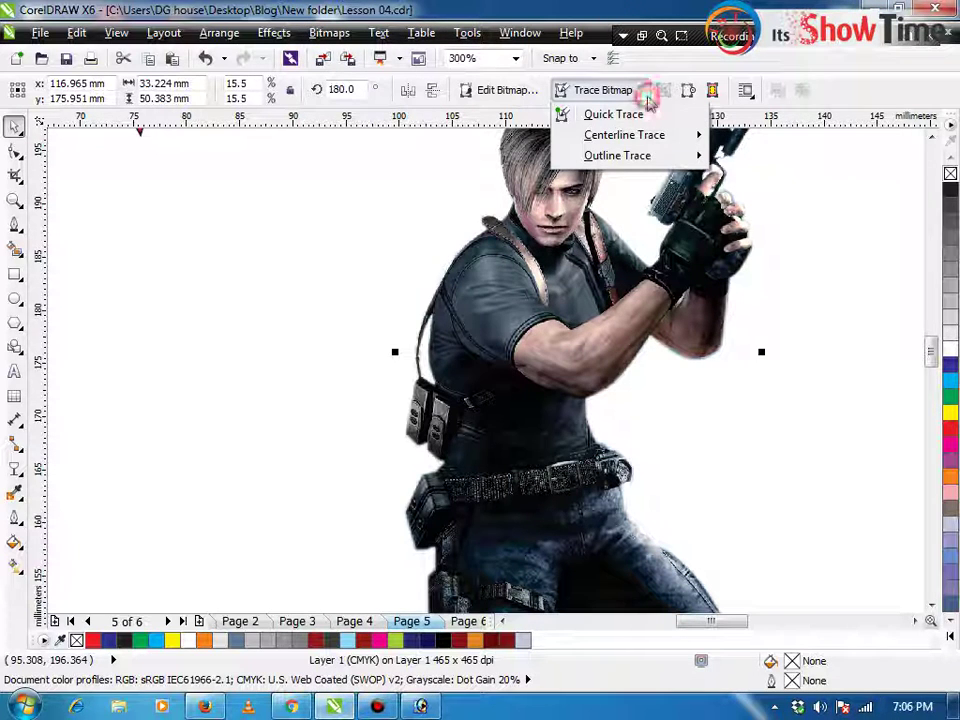
pyautogui.press('Escape')
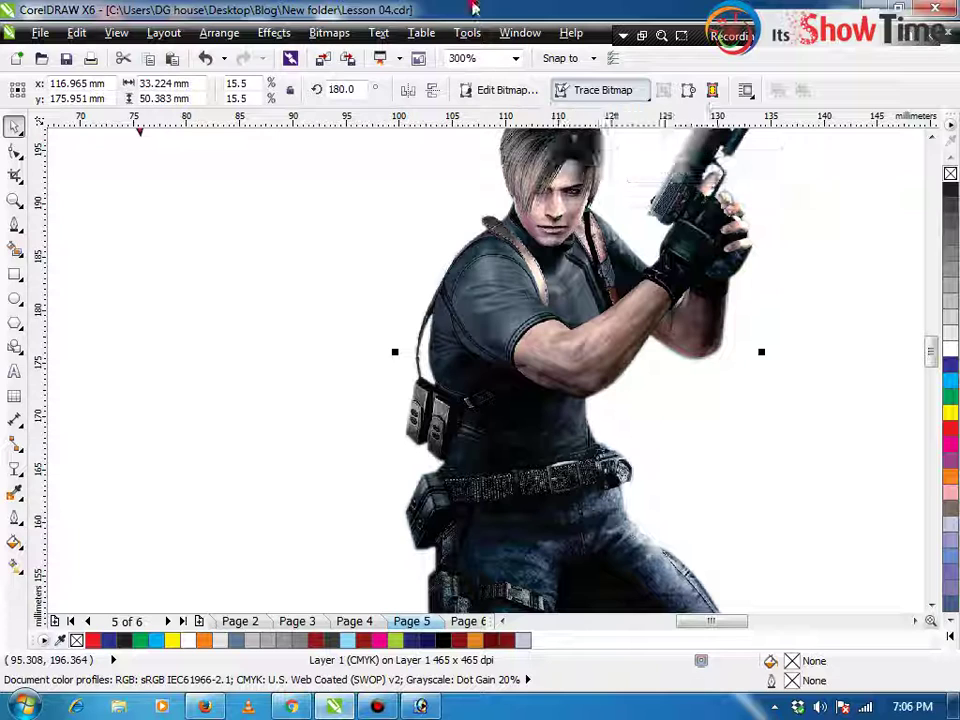
# Review the bitmap effect categories, from 3D Effects to Sharpen, available for the character picture
pyautogui.click(328, 33)
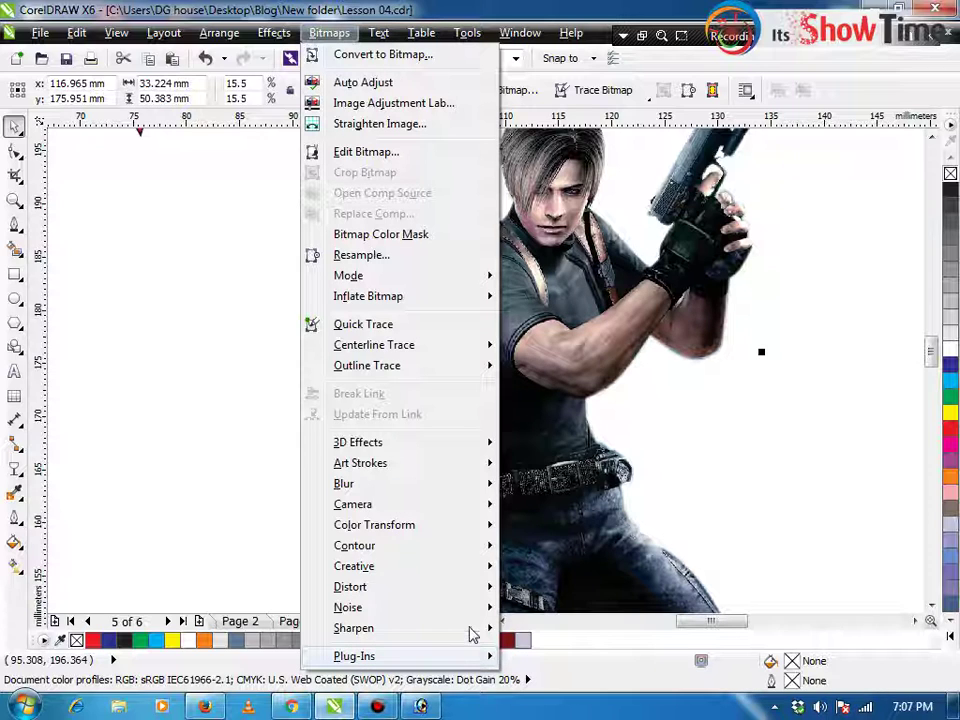
pyautogui.moveTo(470, 630)
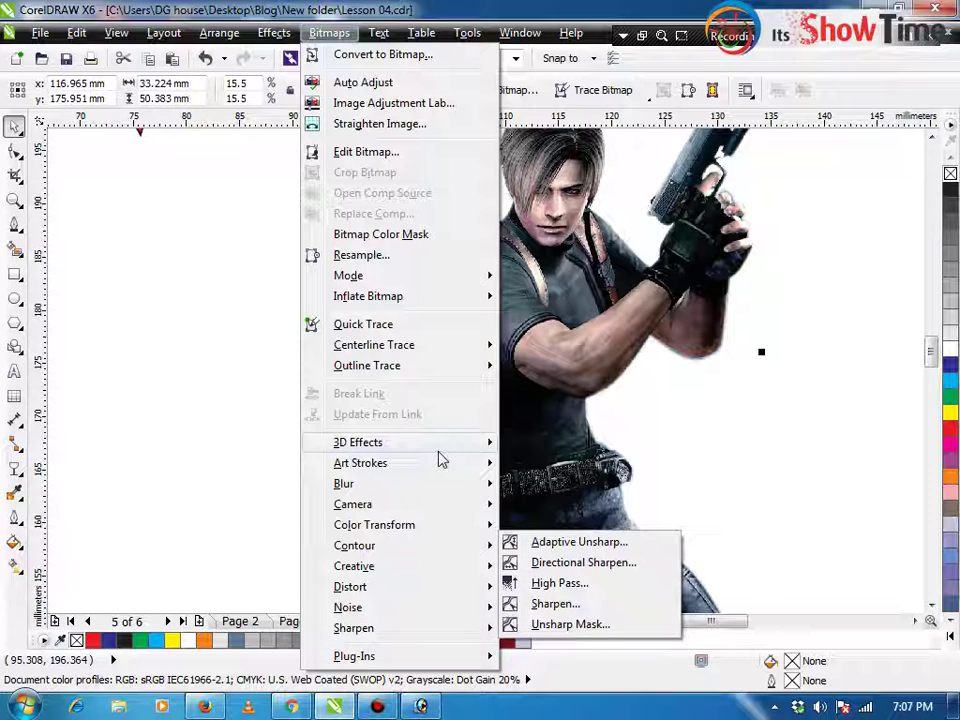
pyautogui.moveTo(437, 451)
pyautogui.moveTo(455, 490)
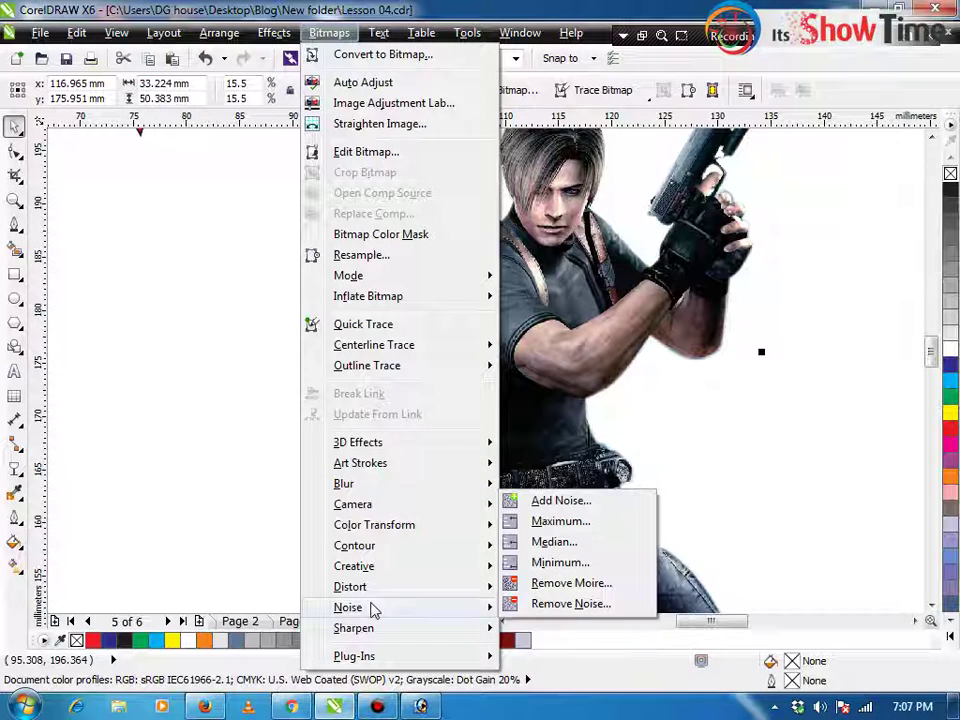
pyautogui.click(259, 520)
# Enlarge the red four-sided shape to about 19 by 35 mm and place it beside the character picture
pyautogui.scroll(-2, 270, 514)
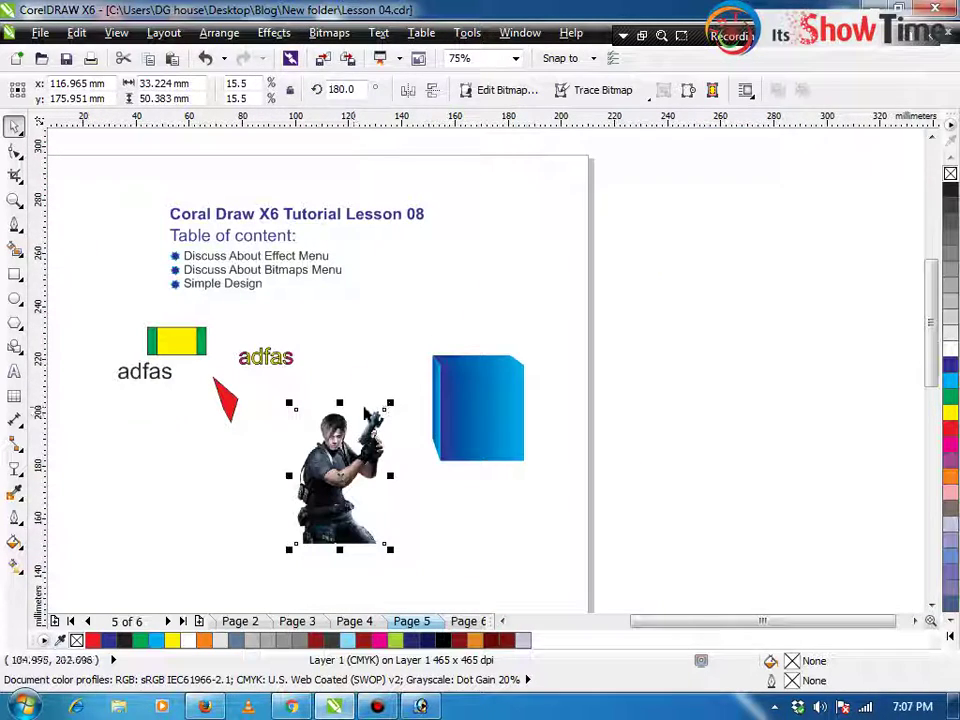
pyautogui.click(184, 335)
pyautogui.click(212, 444)
pyautogui.moveTo(230, 400); pyautogui.dragTo(276, 543)
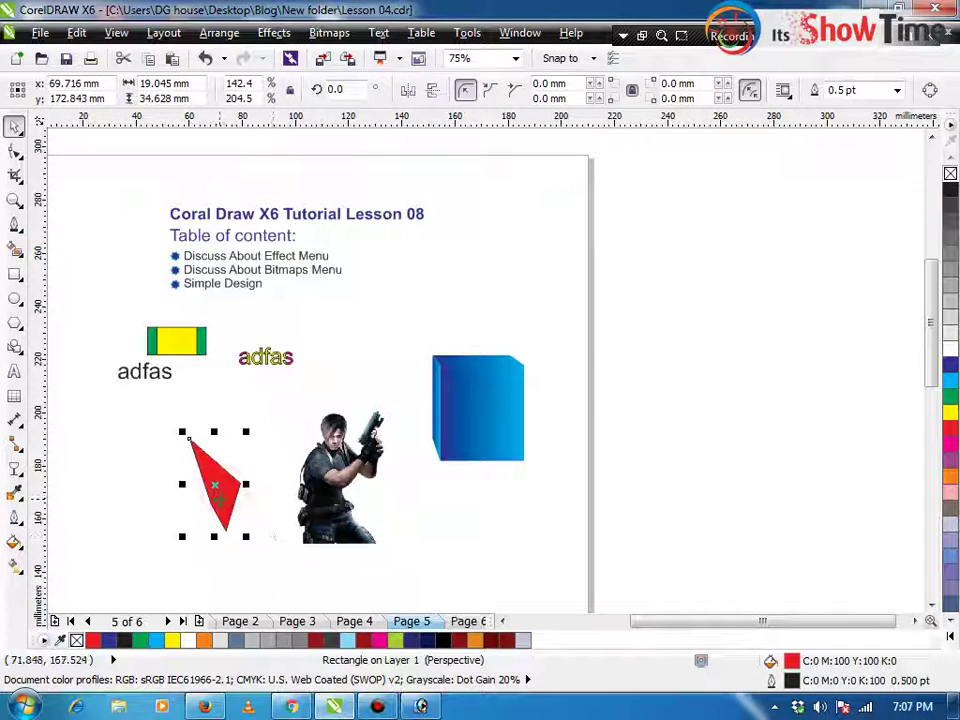
# Check which bitmap commands and effects are available for the red vector shape
pyautogui.click(329, 33)
pyautogui.moveTo(357, 467)
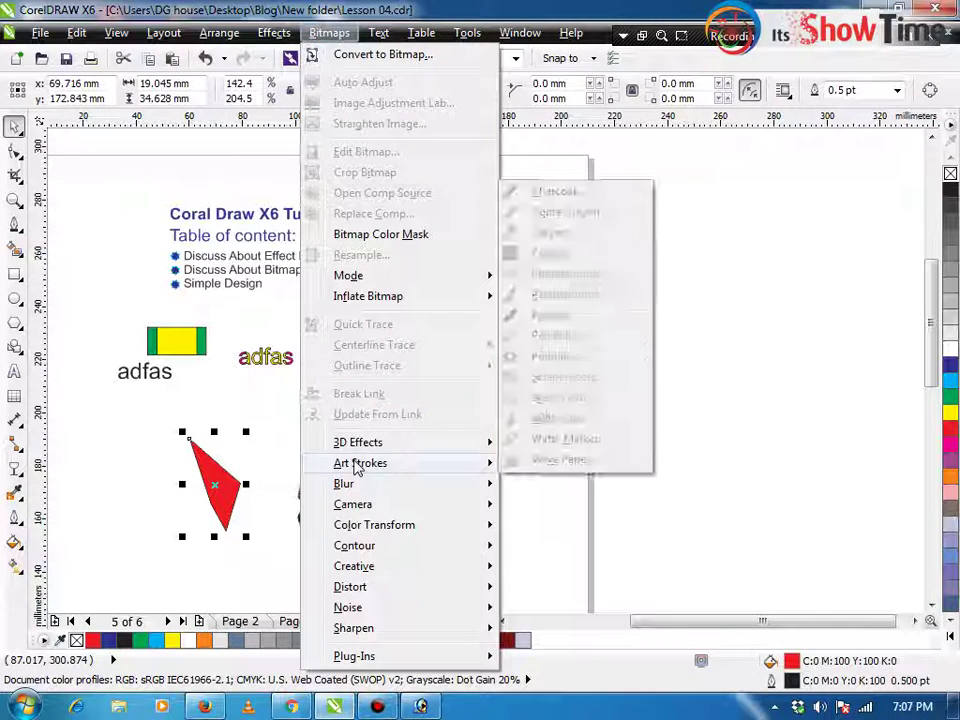
pyautogui.moveTo(364, 512)
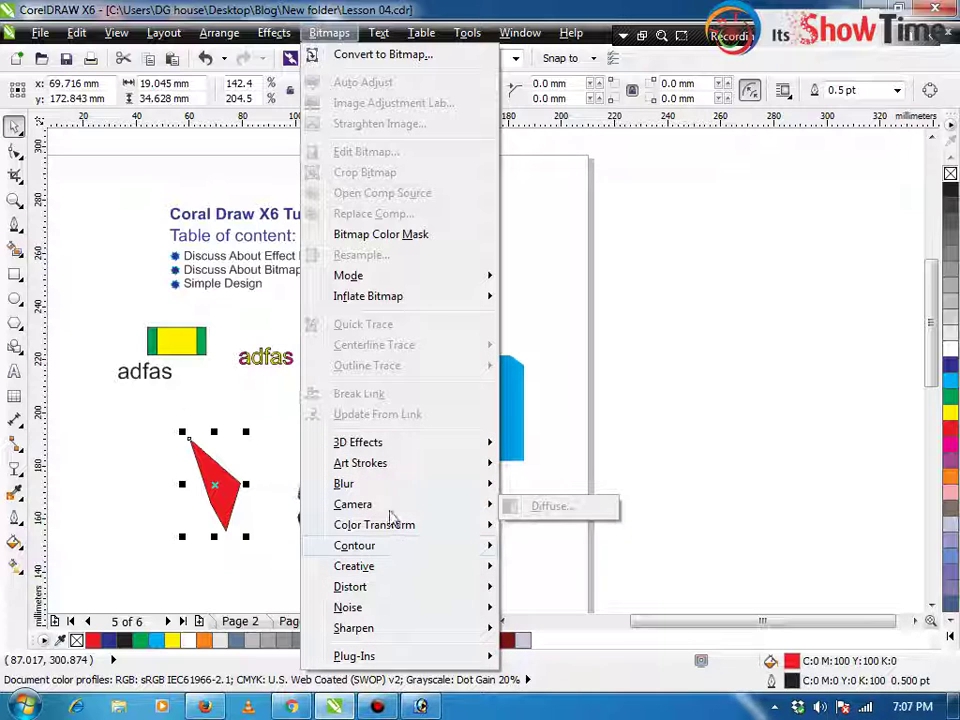
pyautogui.click(630, 326)
# Delete all sample shapes, sample texts and the character picture beneath the table of contents
pyautogui.click(398, 440)
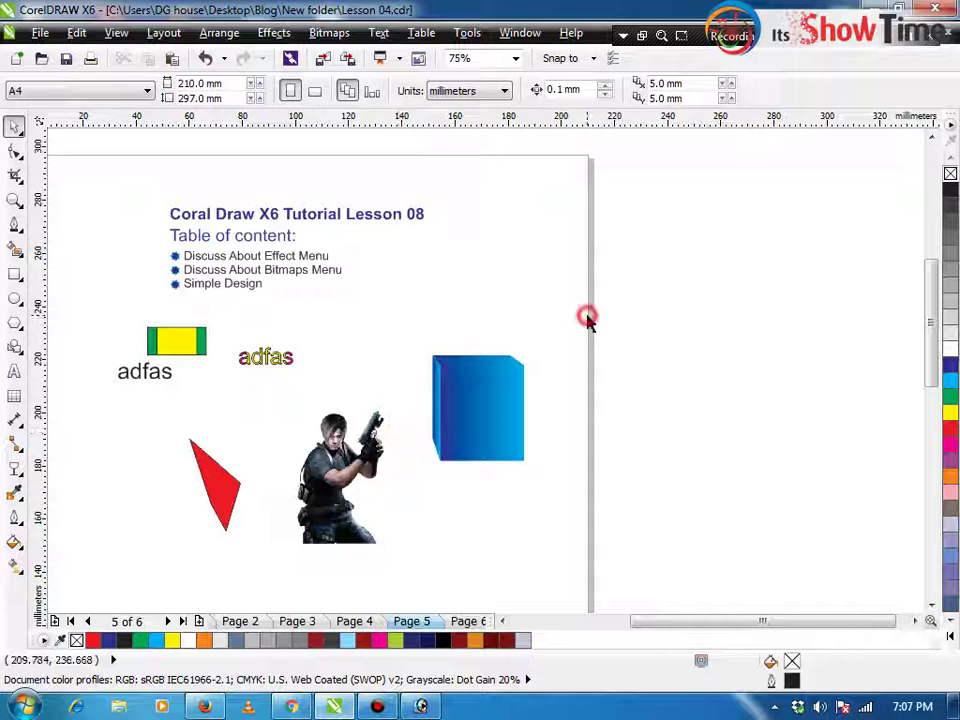
pyautogui.moveTo(568, 311); pyautogui.dragTo(43, 553)
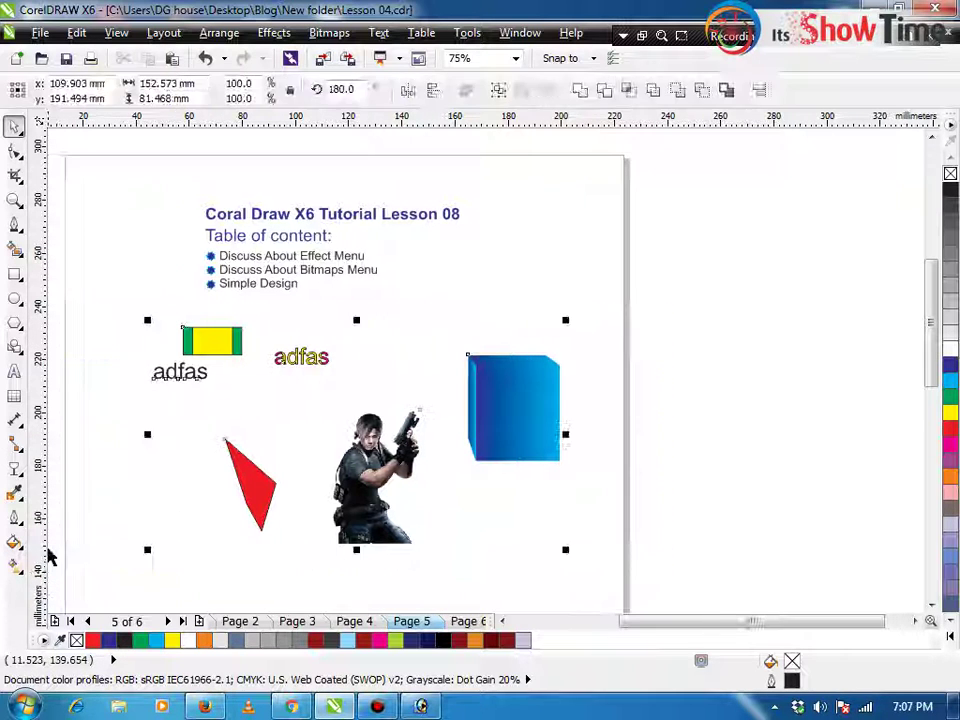
pyautogui.press('Delete')
# Move the lesson title and the table of contents off the page, just above its upper edge
pyautogui.press('F2')
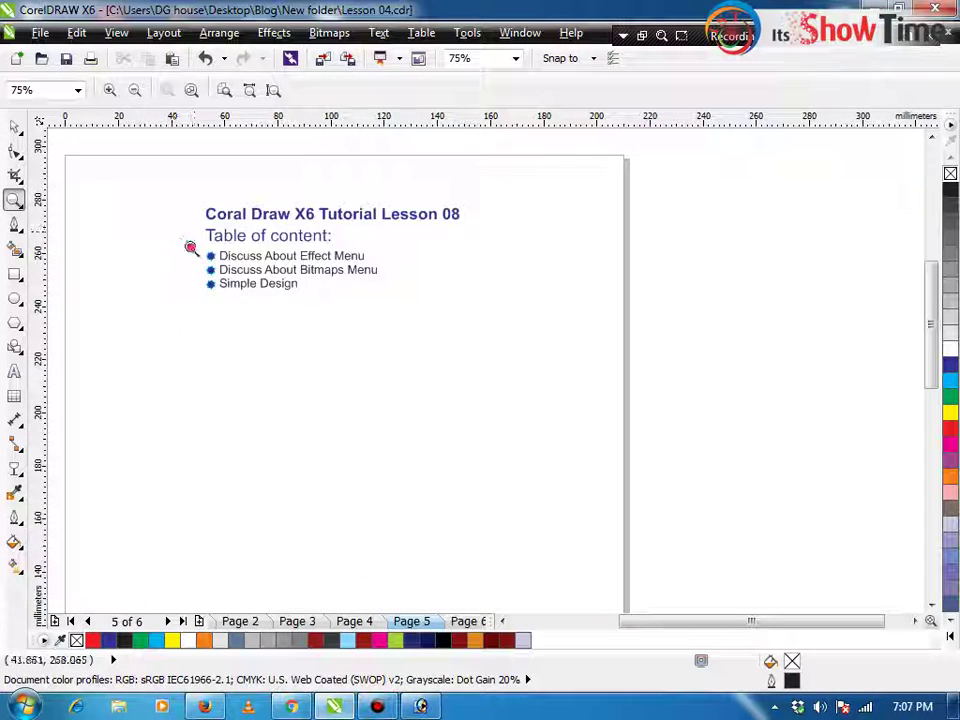
pyautogui.moveTo(178, 240); pyautogui.dragTo(476, 354)
pyautogui.scroll(-1, 465, 362)
pyautogui.scroll(-2, 347, 268)
pyautogui.moveTo(347, 268); pyautogui.dragTo(671, 386)
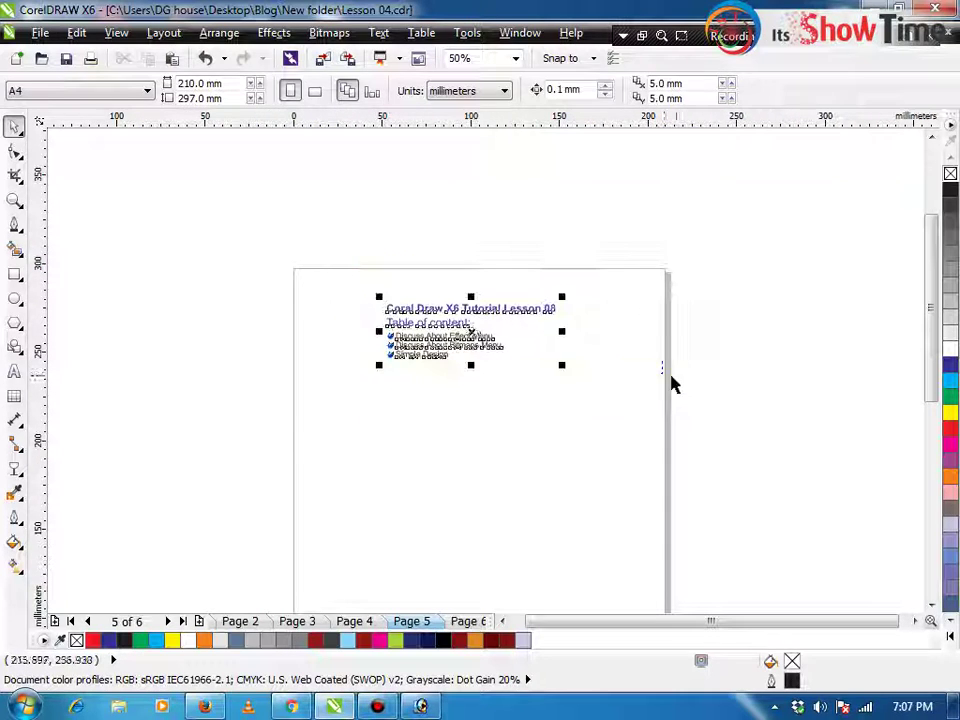
pyautogui.moveTo(468, 329); pyautogui.dragTo(468, 222)
pyautogui.click(336, 227)
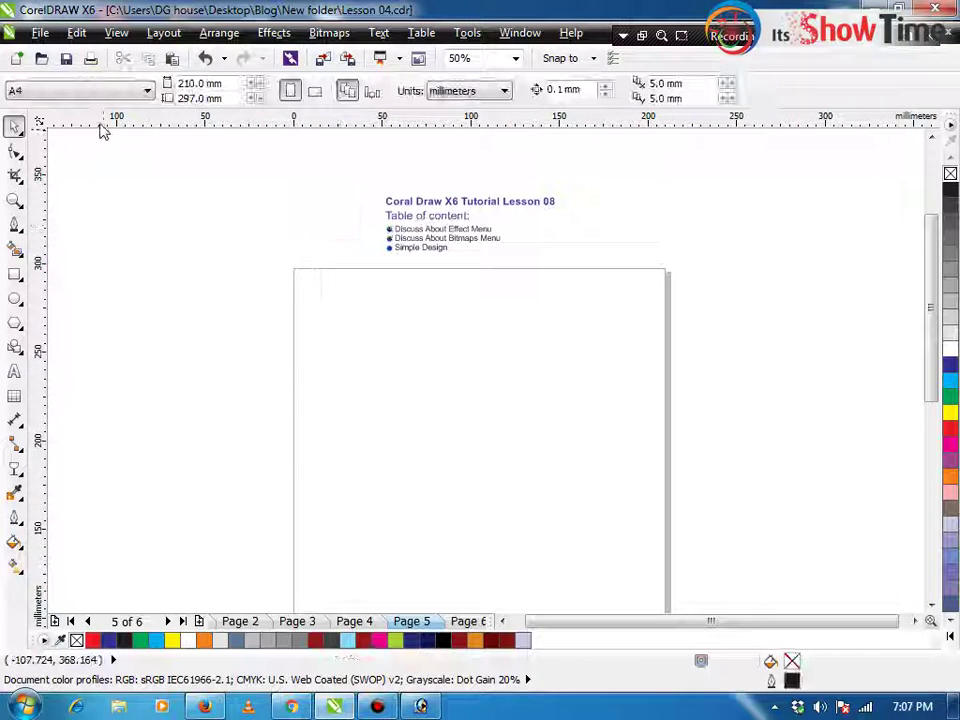
# Create a page-sized rectangle of 210 by 297 mm that exactly covers page 5
pyautogui.click(15, 274)
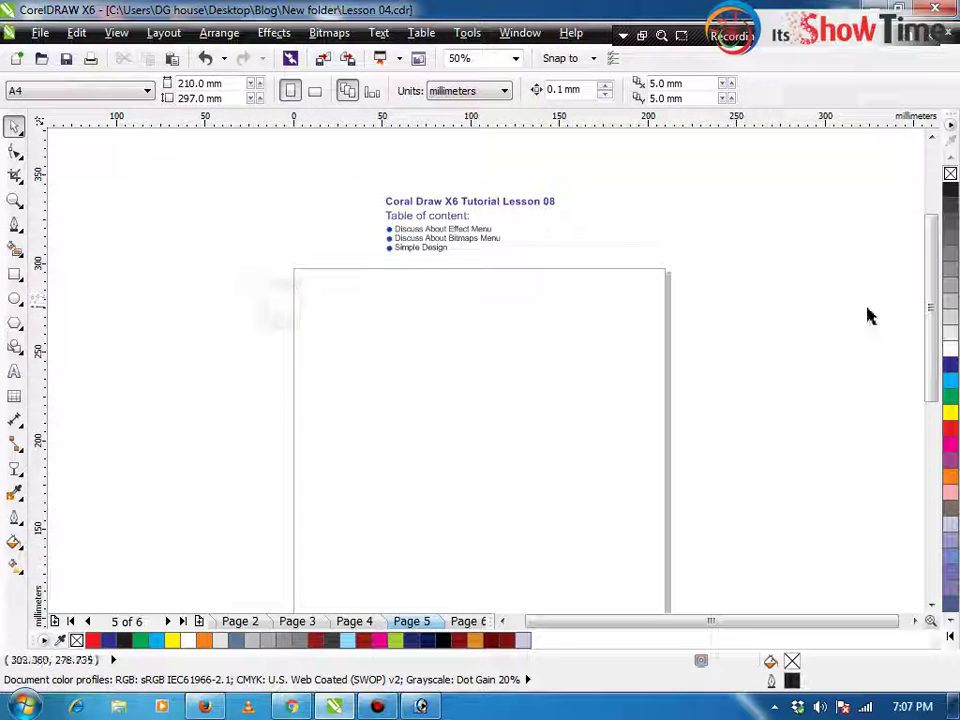
pyautogui.moveTo(926, 315); pyautogui.dragTo(940, 375)
pyautogui.scroll(-1, 257, 178)
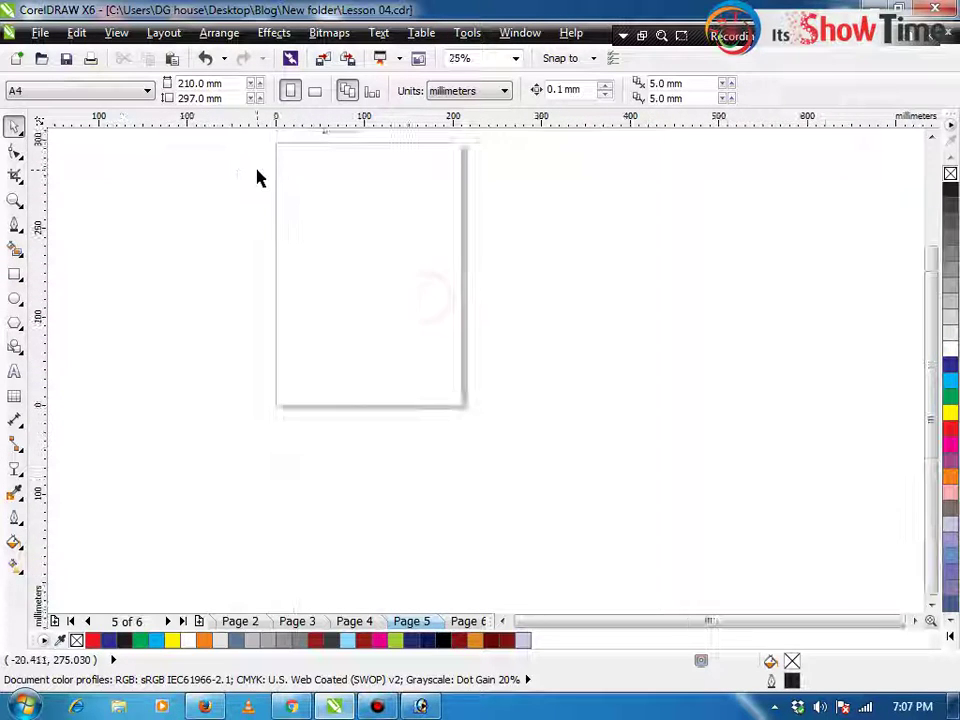
pyautogui.click(930, 138)
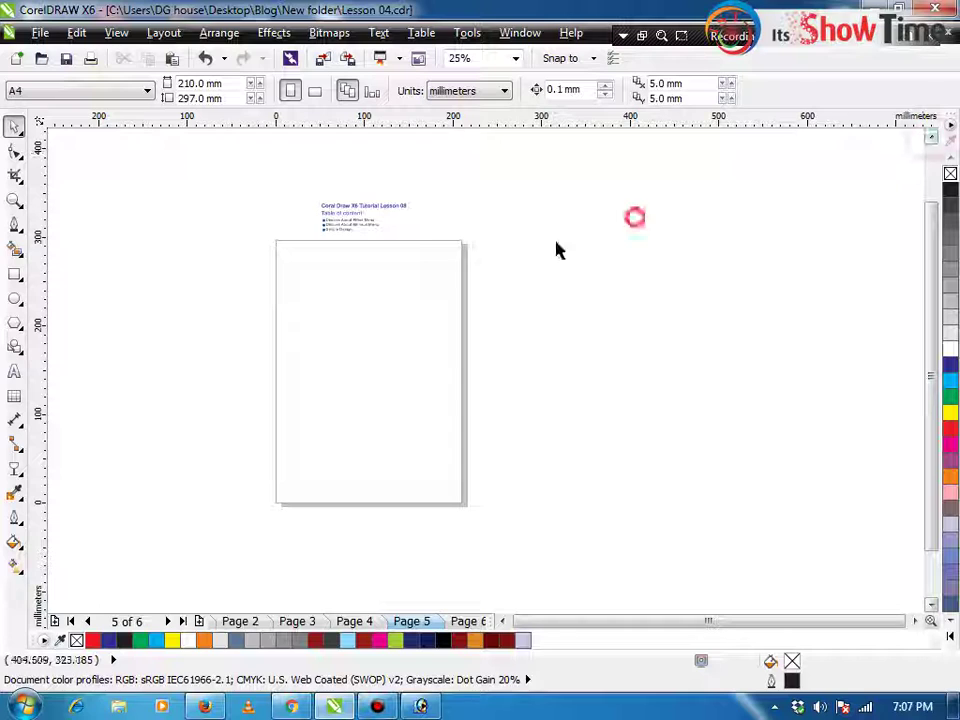
pyautogui.doubleClick(15, 275)
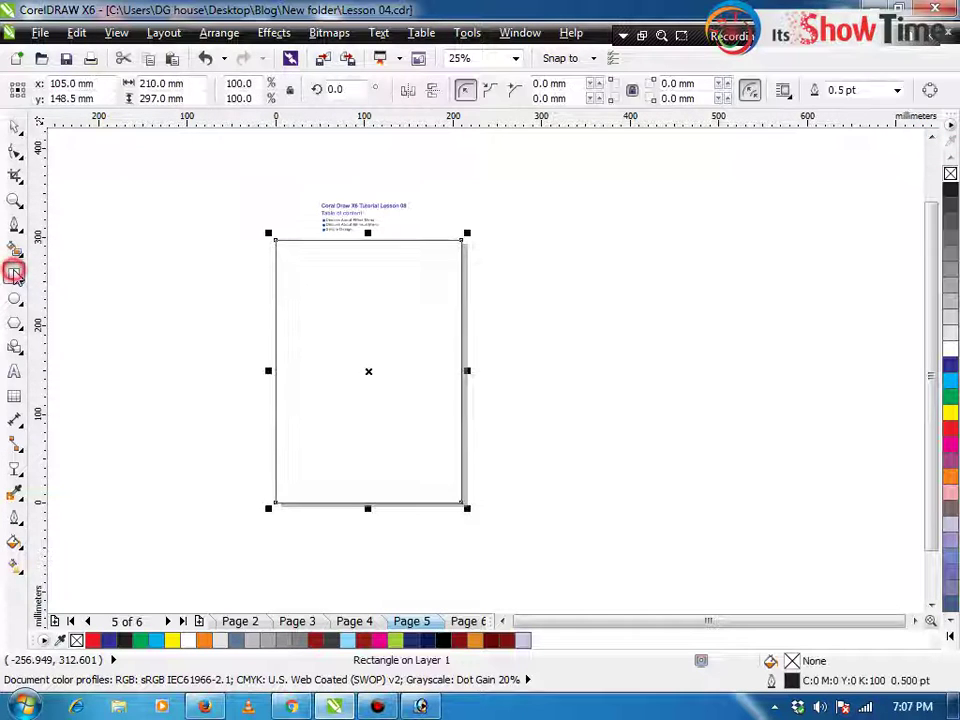
pyautogui.press('z')
pyautogui.moveTo(236, 216); pyautogui.dragTo(580, 550)
pyautogui.press('space')
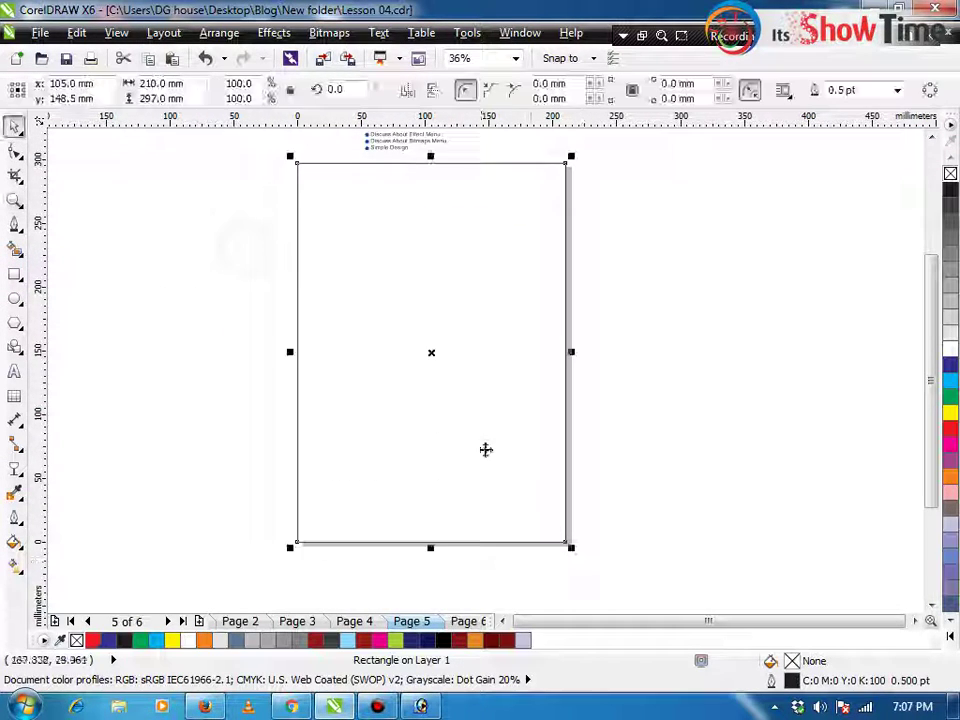
# Try moving the page-sized rectangle sideways off the page, and undo each move
pyautogui.moveTo(488, 409); pyautogui.dragTo(362, 427)
pyautogui.hotkey('ctrl', 'z')
pyautogui.click(582, 366)
pyautogui.moveTo(504, 339); pyautogui.dragTo(184, 342)
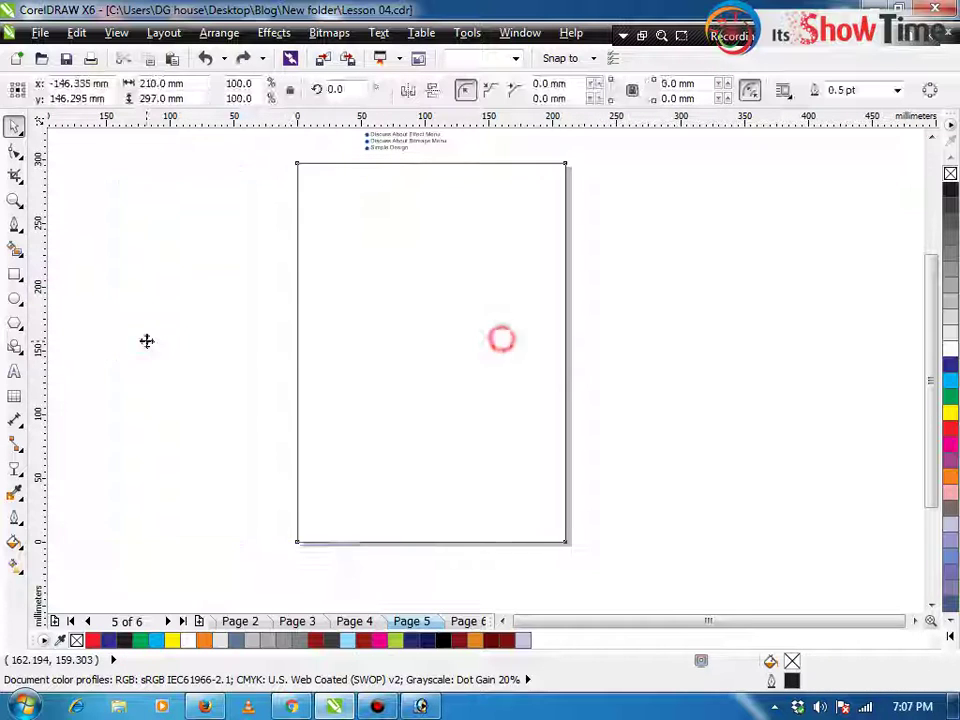
pyautogui.hotkey('ctrl', 'z')
pyautogui.moveTo(431, 335); pyautogui.dragTo(179, 343)
pyautogui.hotkey('ctrl', 'z')
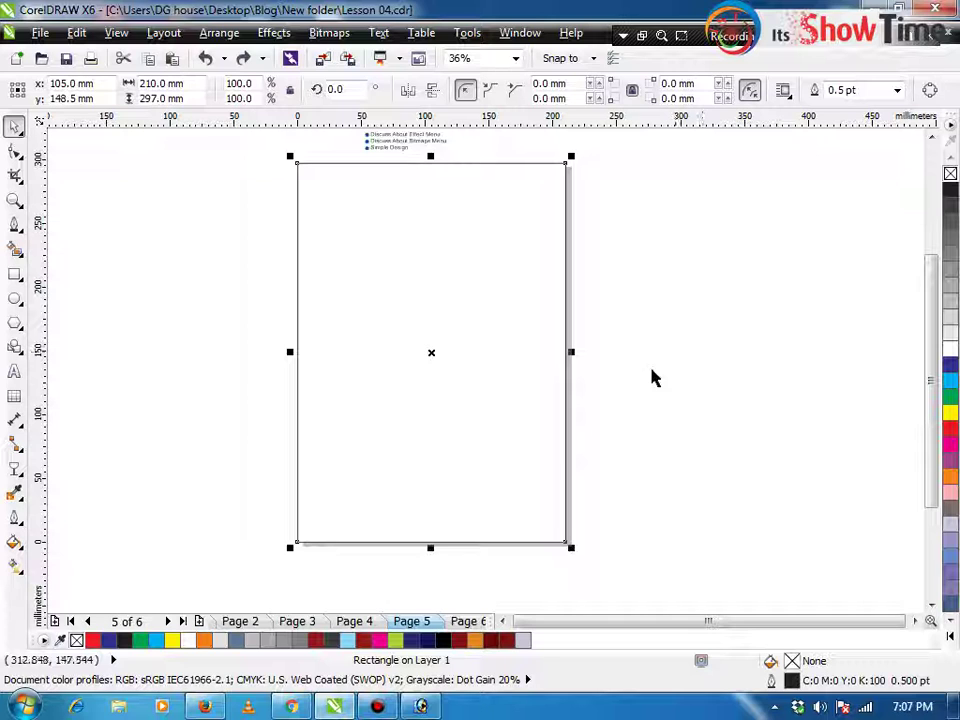
# Examine the outline design on page 6, including the page border, the wavy curves and the leaf shapes
pyautogui.click(474, 621)
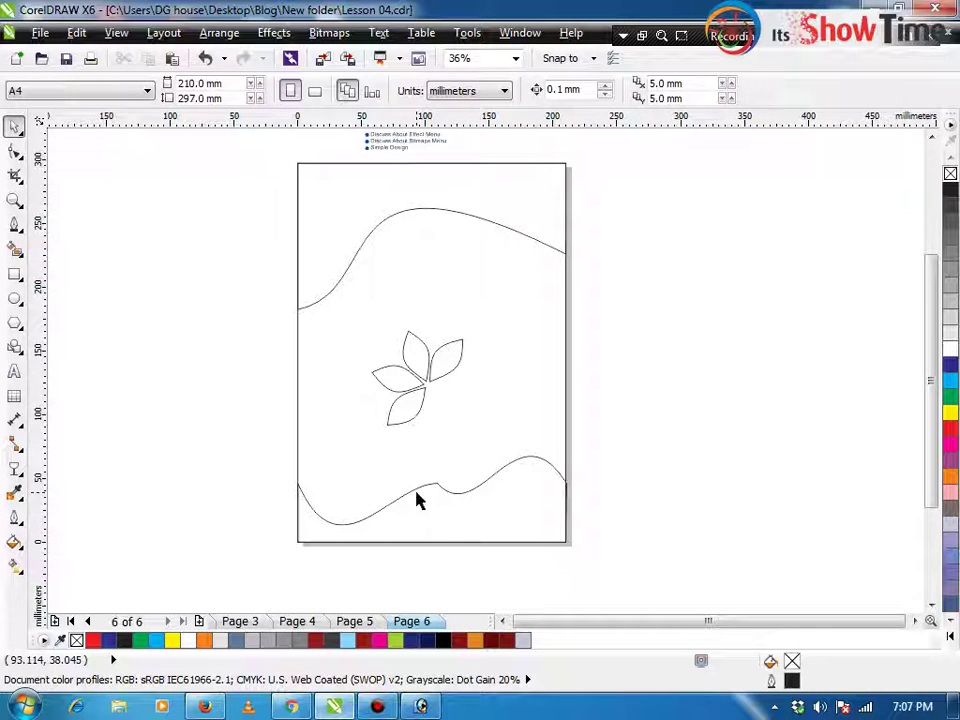
pyautogui.click(408, 214)
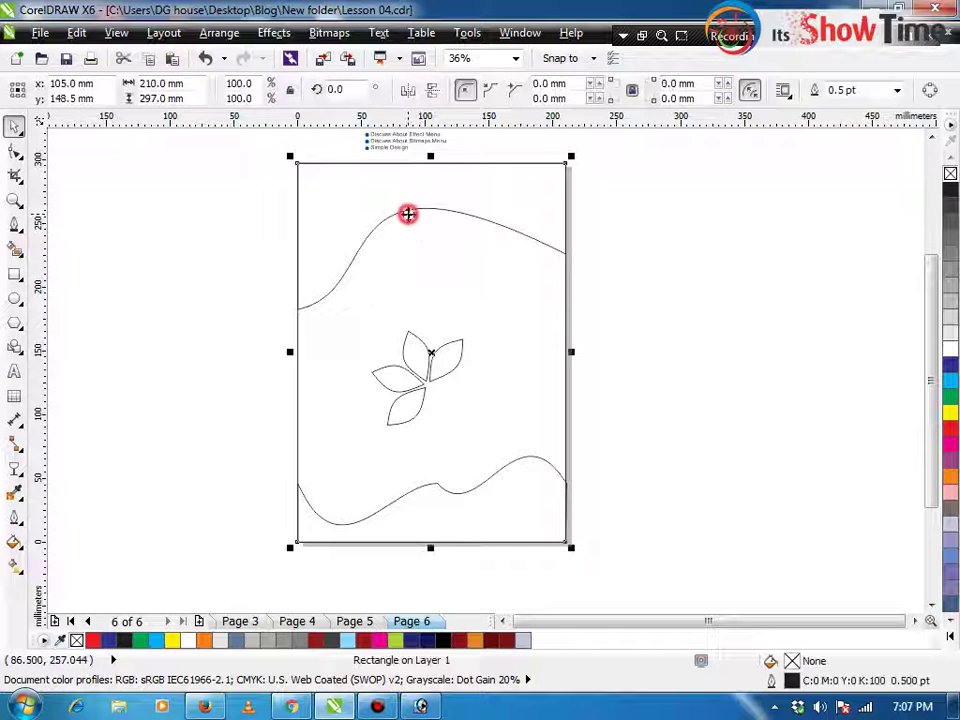
pyautogui.click(408, 221)
pyautogui.doubleClick(402, 197)
pyautogui.click(413, 335)
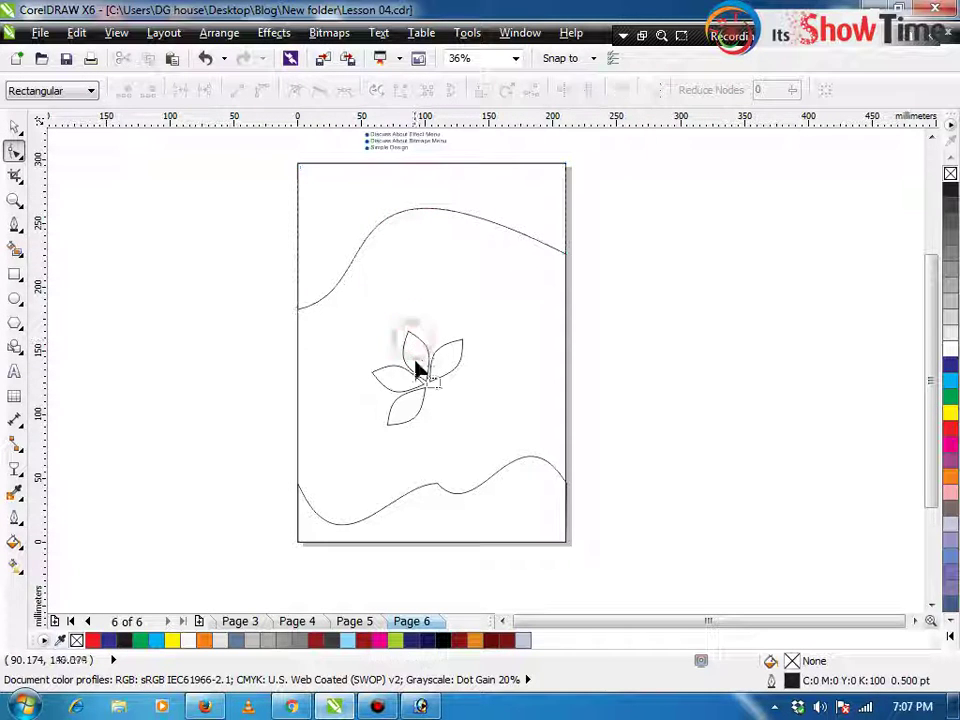
pyautogui.click(416, 361)
pyautogui.press('space')
pyautogui.click(432, 364)
pyautogui.click(434, 367)
pyautogui.keyDown('ctrl'); pyautogui.click(439, 364); pyautogui.keyUp('ctrl')
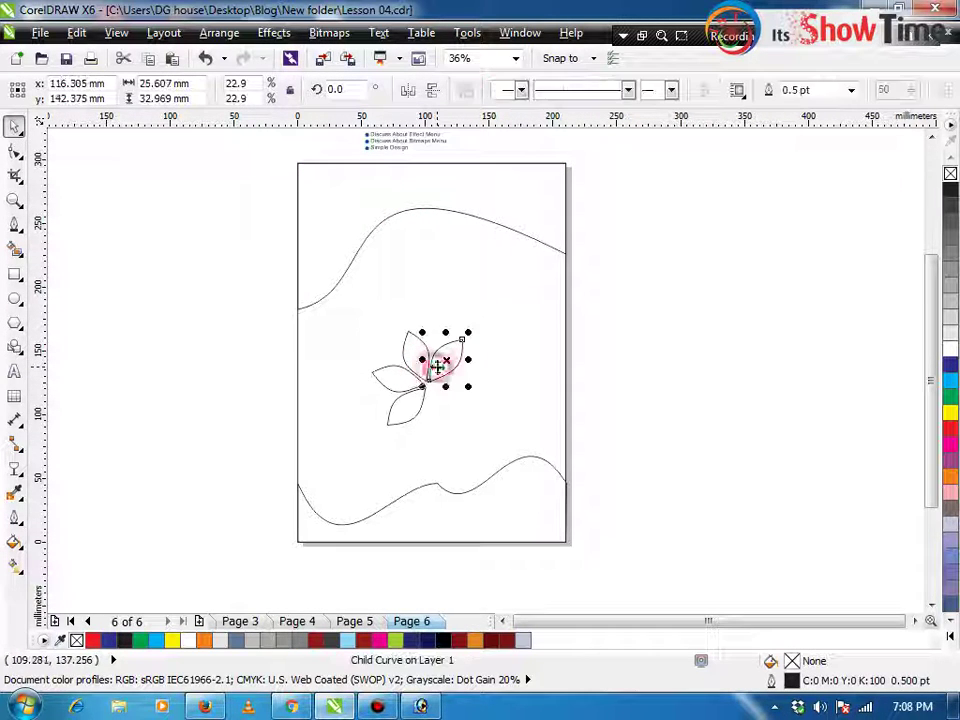
pyautogui.click(418, 364)
pyautogui.click(386, 384)
pyautogui.click(447, 511)
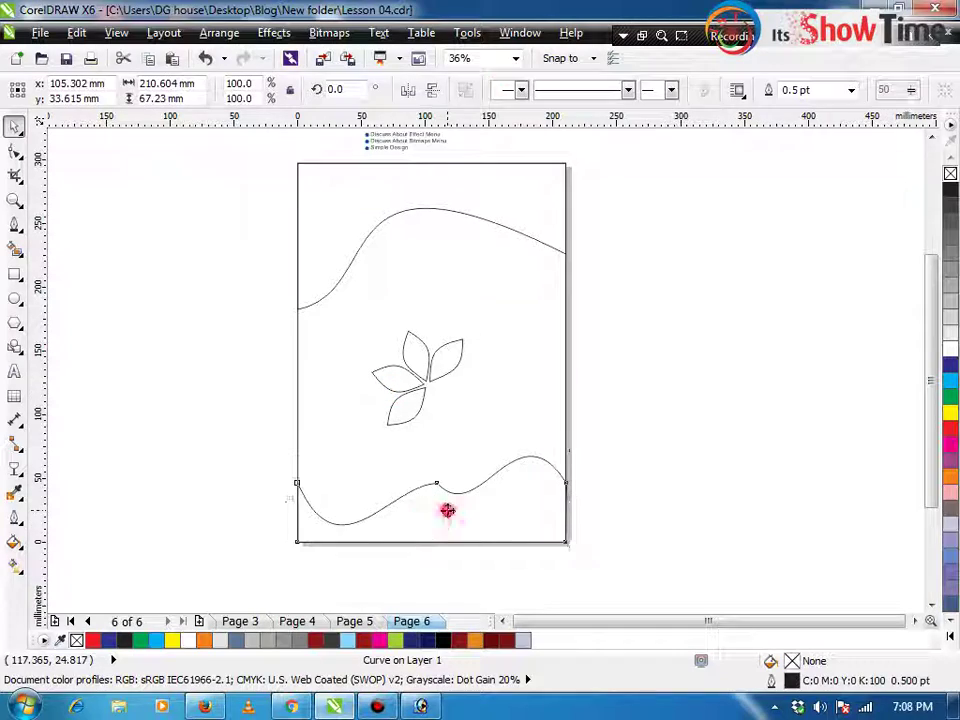
pyautogui.click(684, 465)
# Import Eating Apple.psd from the desktop's Junk folder into the CorelDRAW drawing, placing it beside the lower part of page 5
pyautogui.click(420, 706)
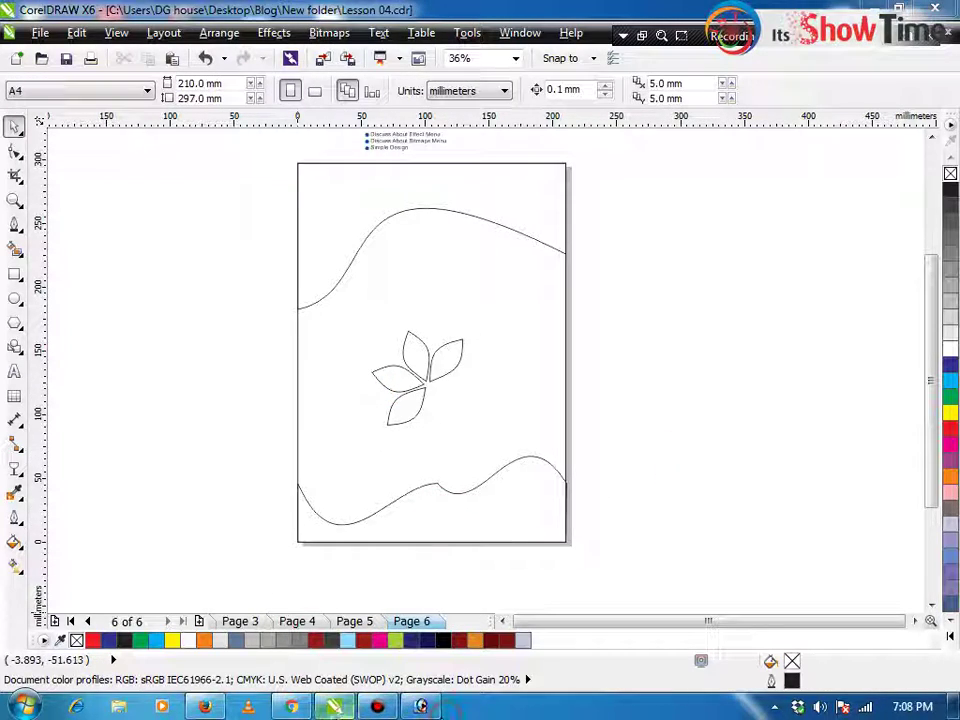
pyautogui.click(334, 706)
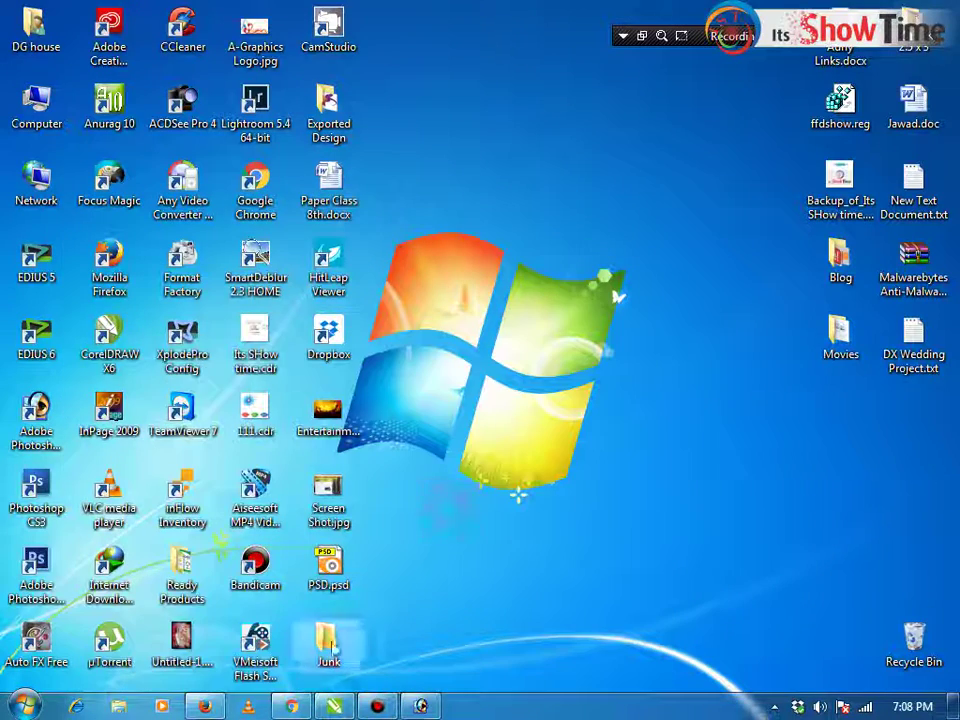
pyautogui.doubleClick(329, 645)
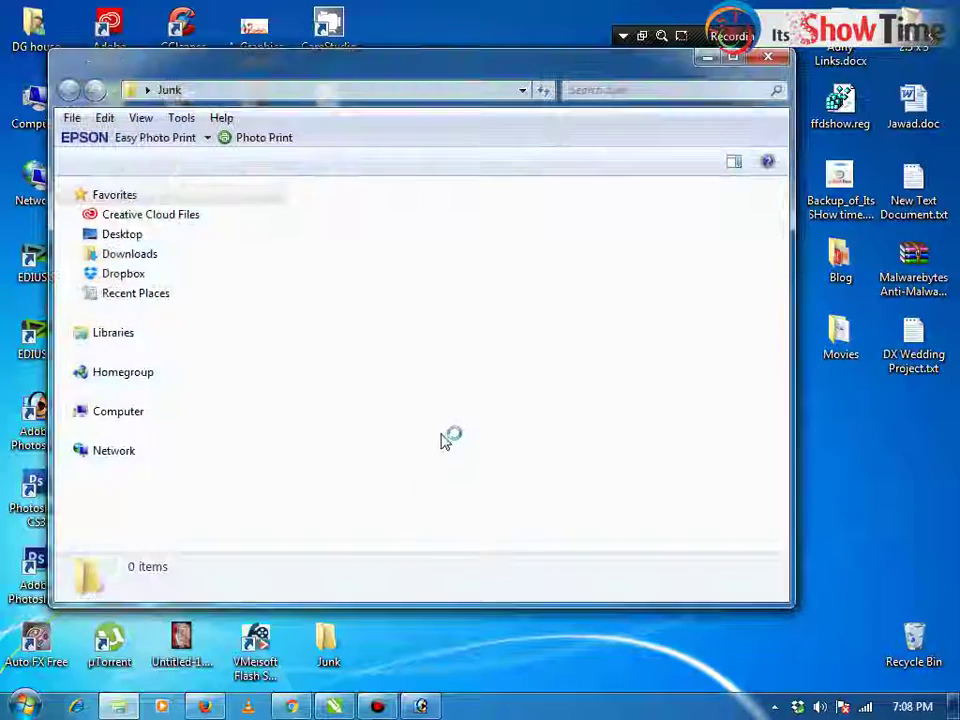
pyautogui.click(362, 260)
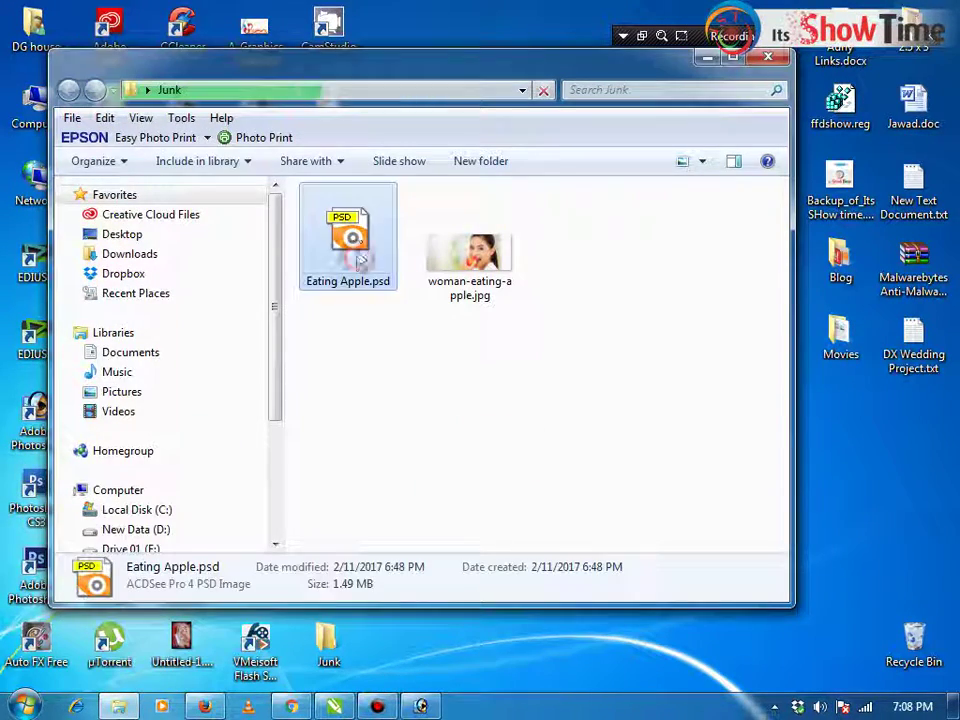
pyautogui.moveTo(362, 260); pyautogui.dragTo(424, 643)
pyautogui.moveTo(340, 703); pyautogui.dragTo(223, 480)
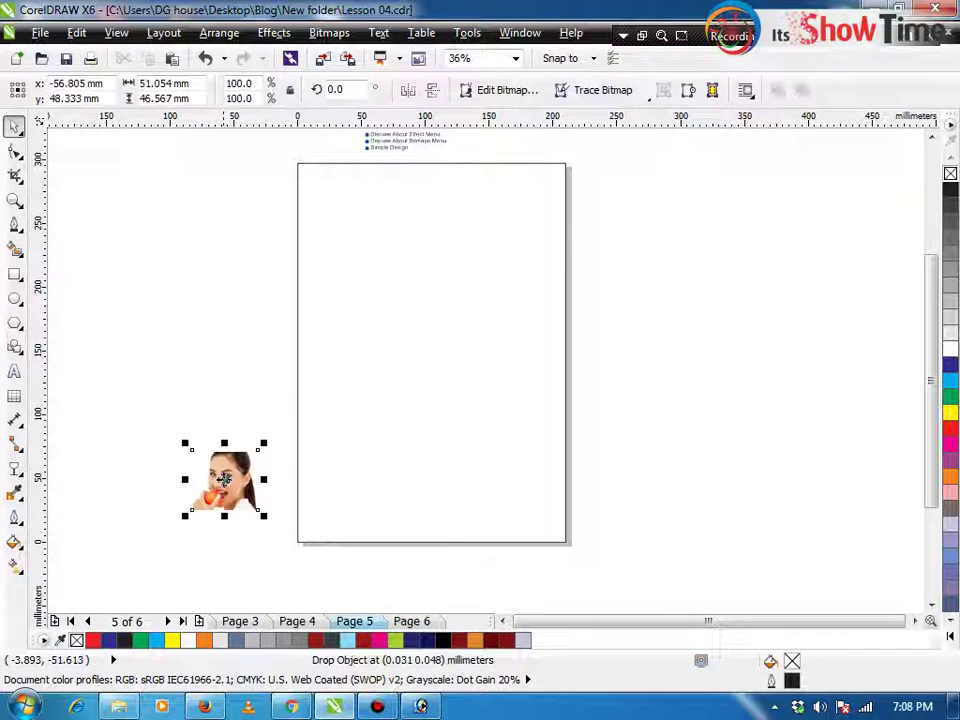
pyautogui.click(411, 621)
pyautogui.click(362, 621)
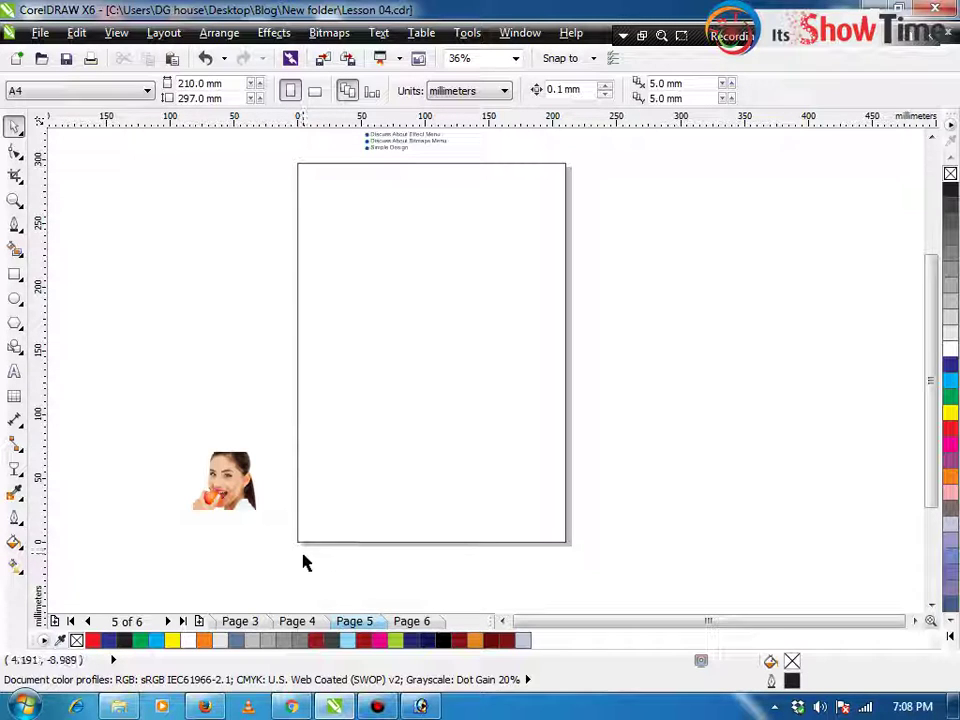
pyautogui.click(441, 460)
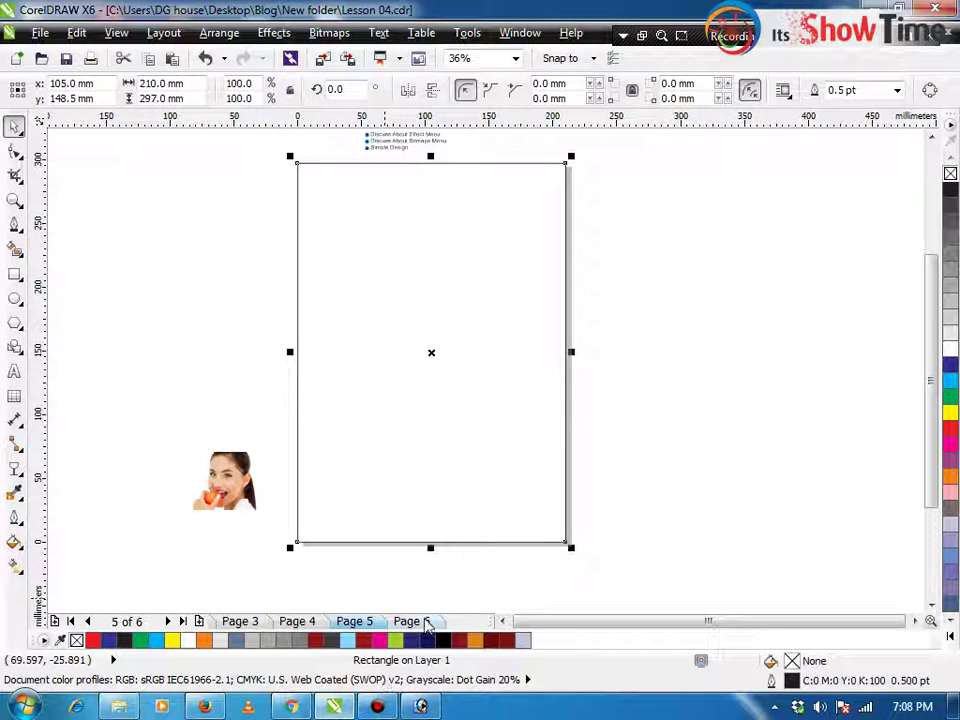
pyautogui.press('F8')
pyautogui.press('space')
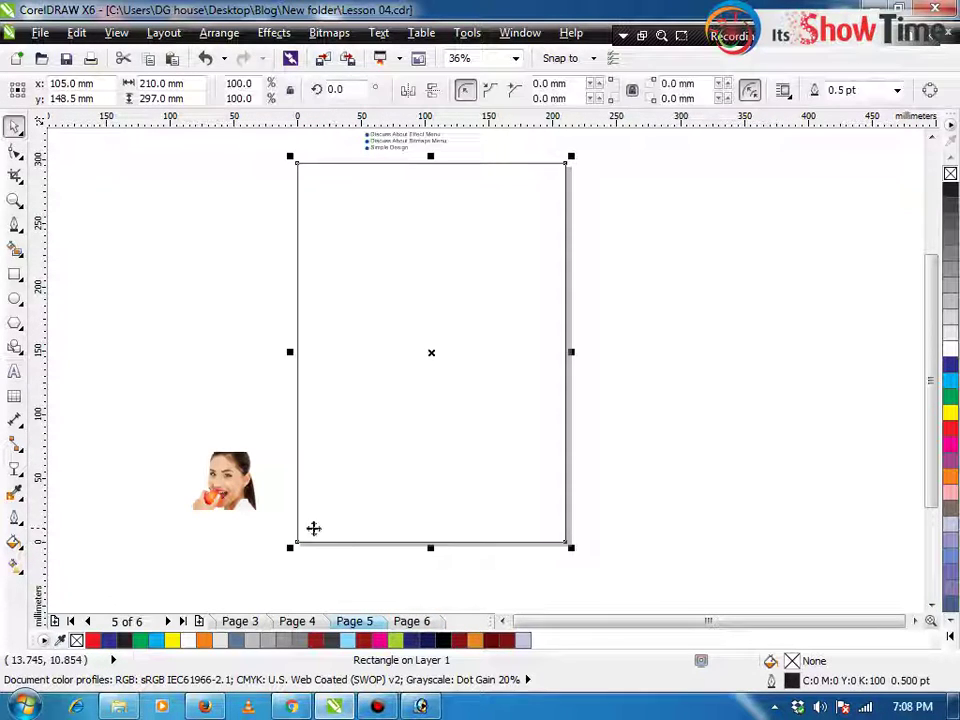
pyautogui.click(412, 621)
pyautogui.press('F8')
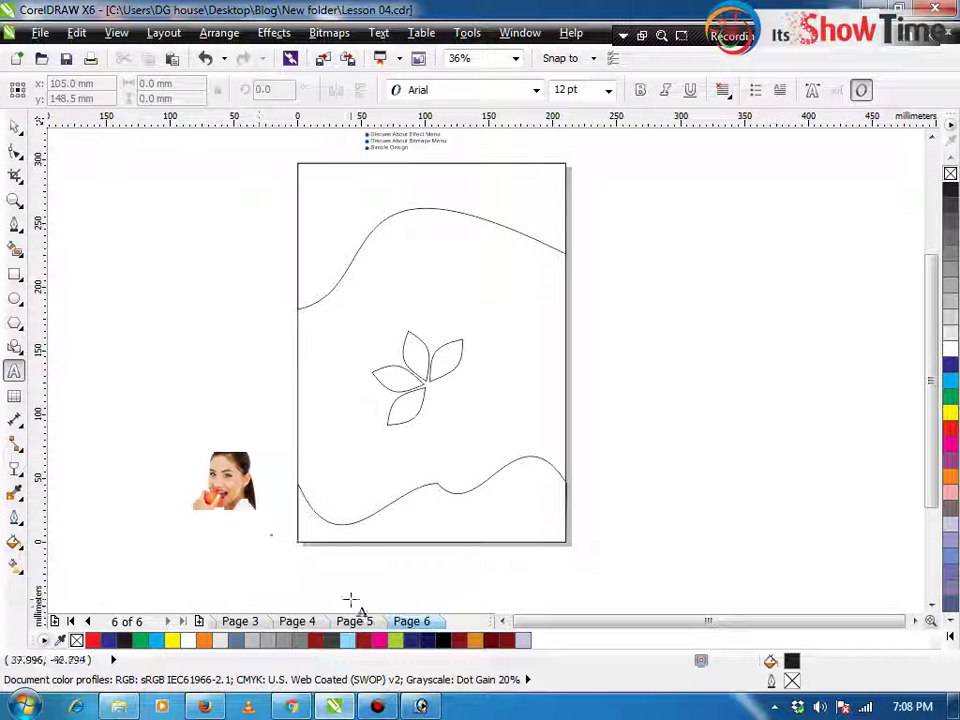
pyautogui.press('space')
pyautogui.click(352, 620)
# Bring the lower wavy shape from page 6 to page 5, centred on the page and flush with its bottom edge
pyautogui.click(411, 621)
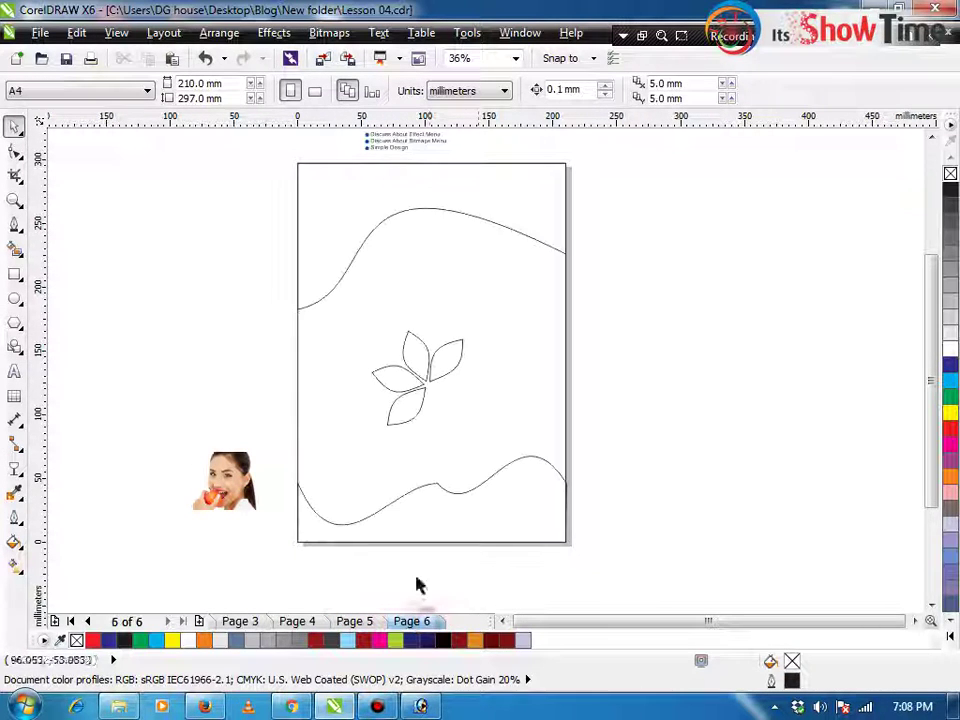
pyautogui.click(479, 200)
pyautogui.click(478, 506)
pyautogui.moveTo(478, 506); pyautogui.dragTo(105, 522)
pyautogui.click(343, 622)
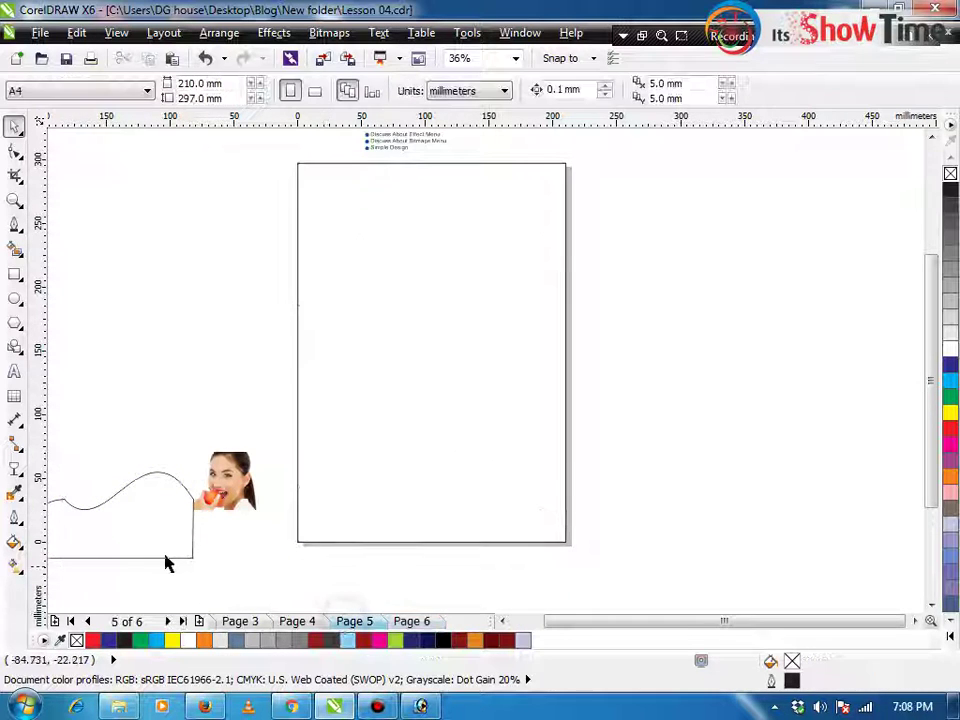
pyautogui.click(161, 556)
pyautogui.keyDown('shift'); pyautogui.click(466, 447); pyautogui.keyUp('shift')
pyautogui.press('c')
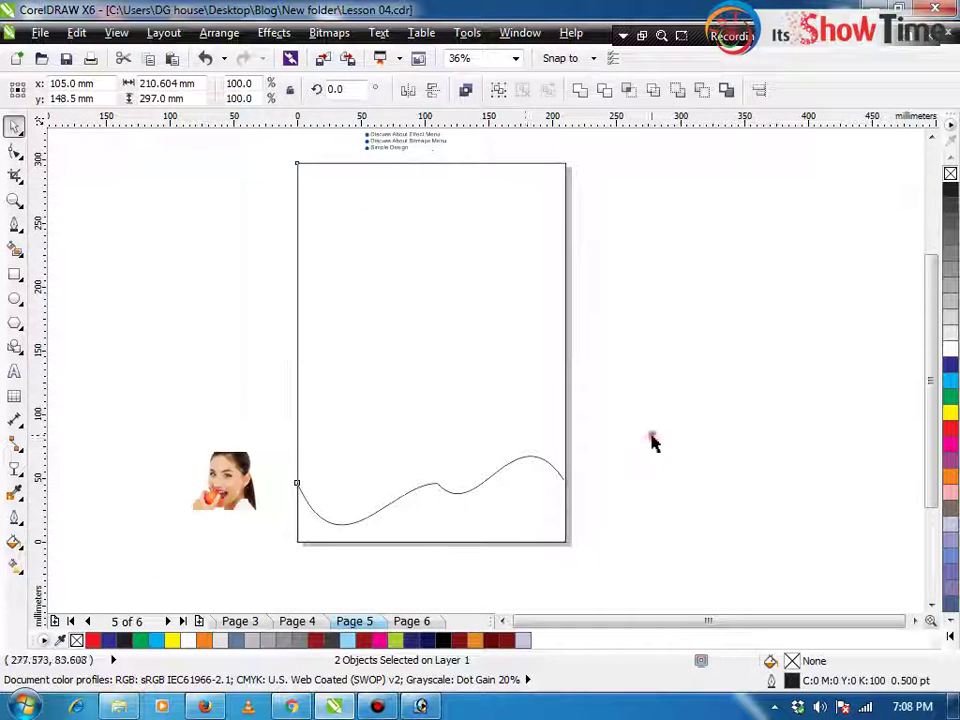
pyautogui.click(553, 480)
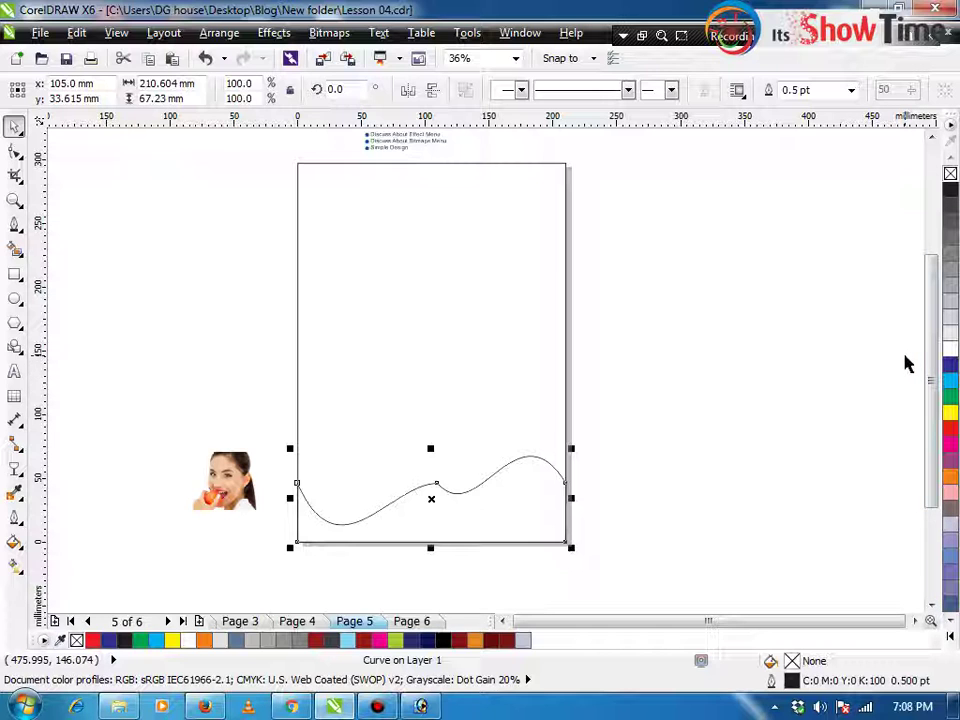
# Fill the bottom wave with a two-colour linear fountain fill from cyan to light blue at 90 degrees, and remove its outline
pyautogui.press('F11')
pyautogui.click(375, 362)
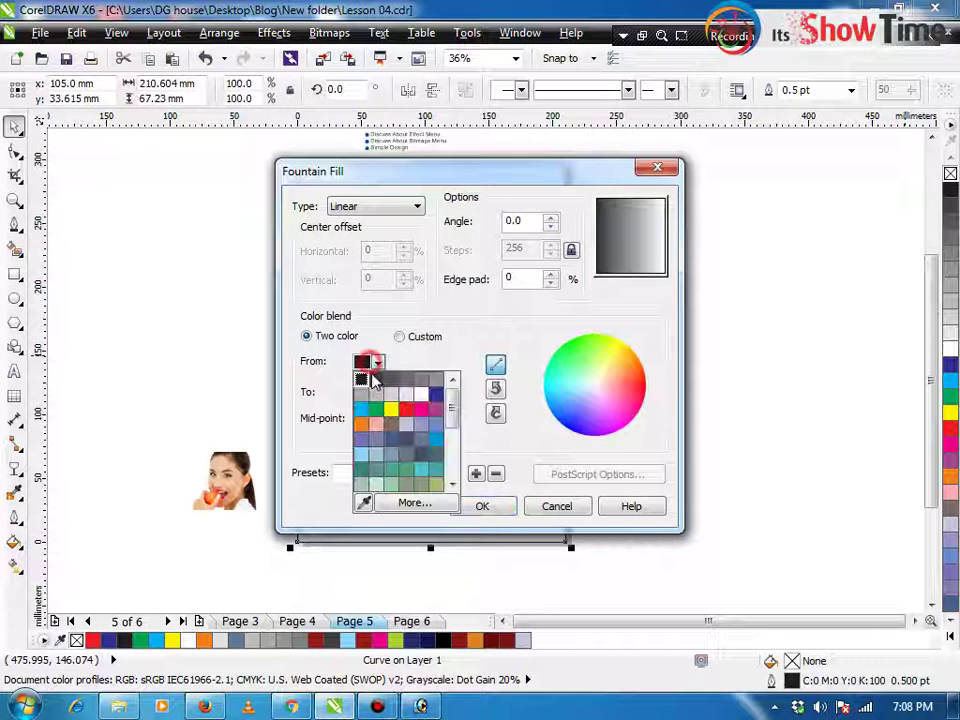
pyautogui.click(362, 410)
pyautogui.click(377, 392)
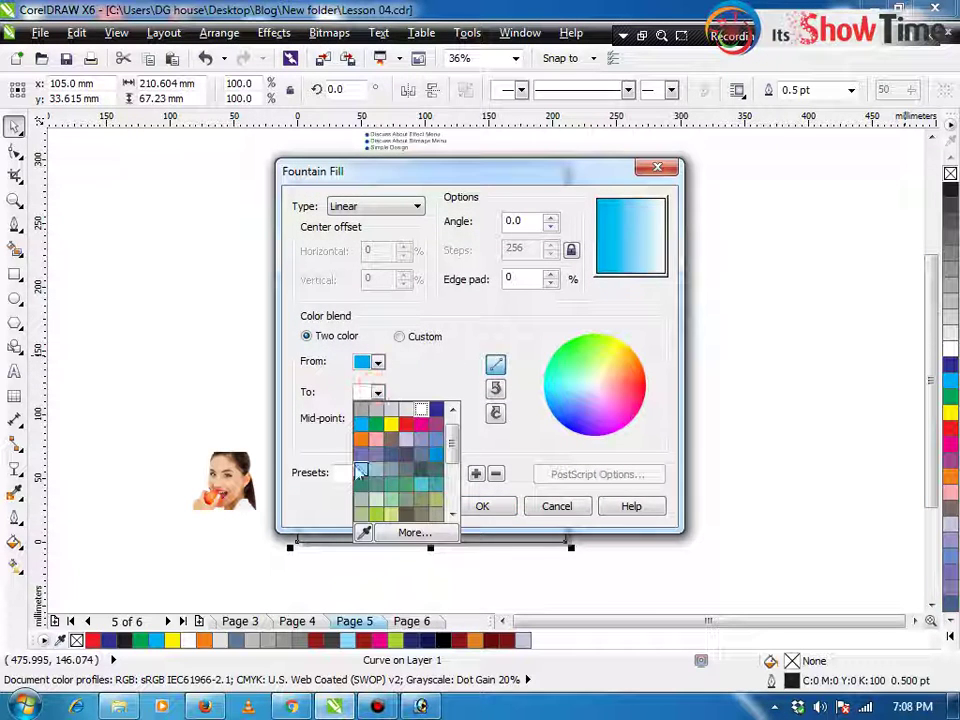
pyautogui.click(355, 468)
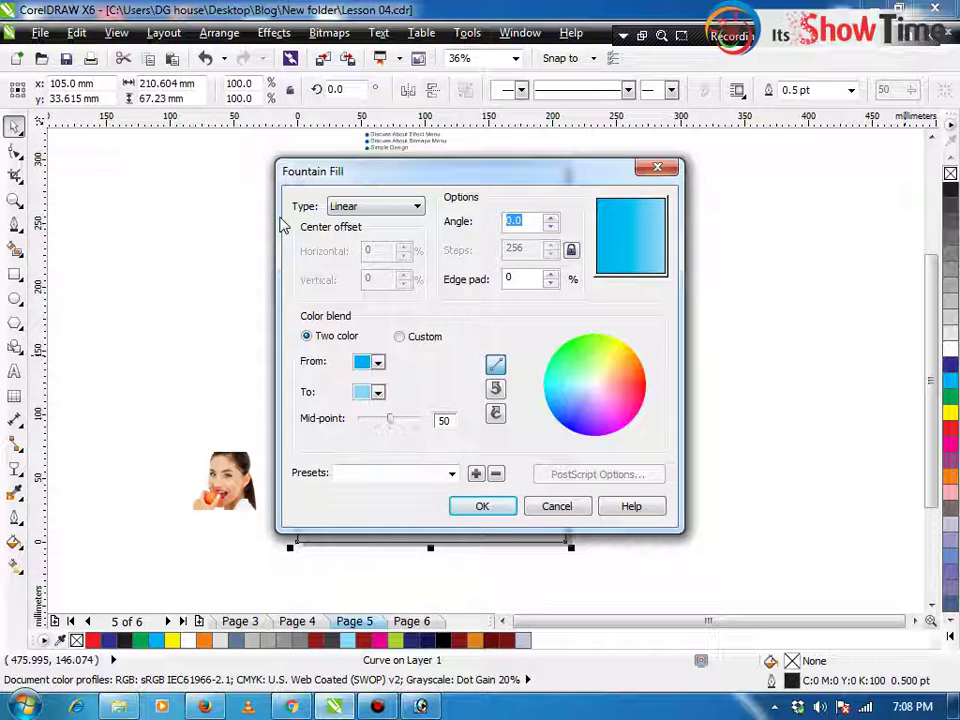
pyautogui.write('90')
pyautogui.press('Return')
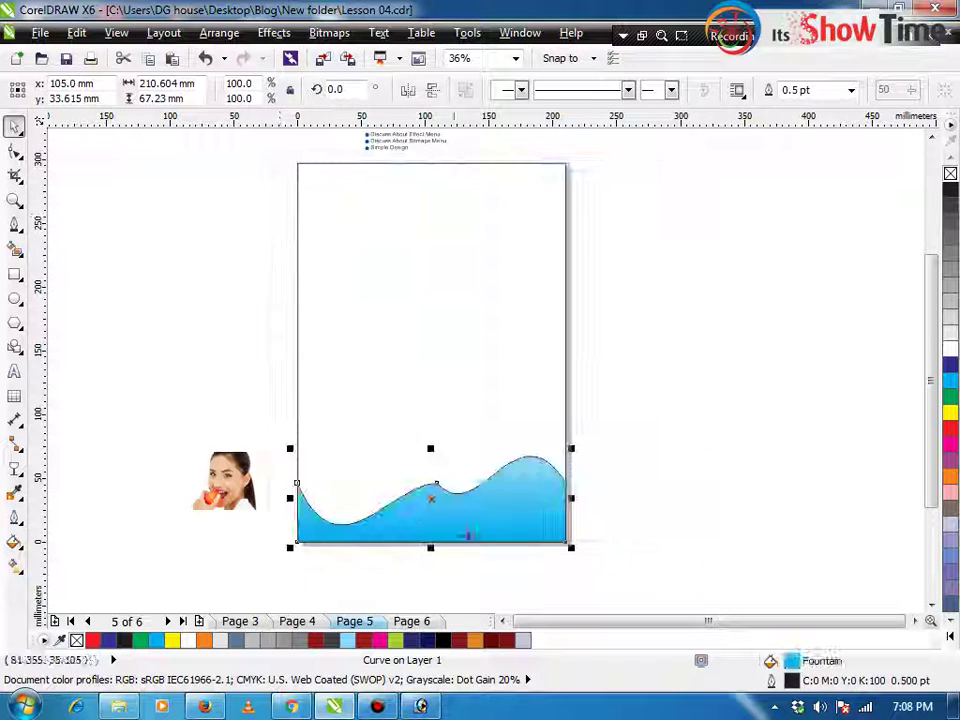
pyautogui.rightClick(949, 177)
pyautogui.click(724, 289)
pyautogui.click(531, 494)
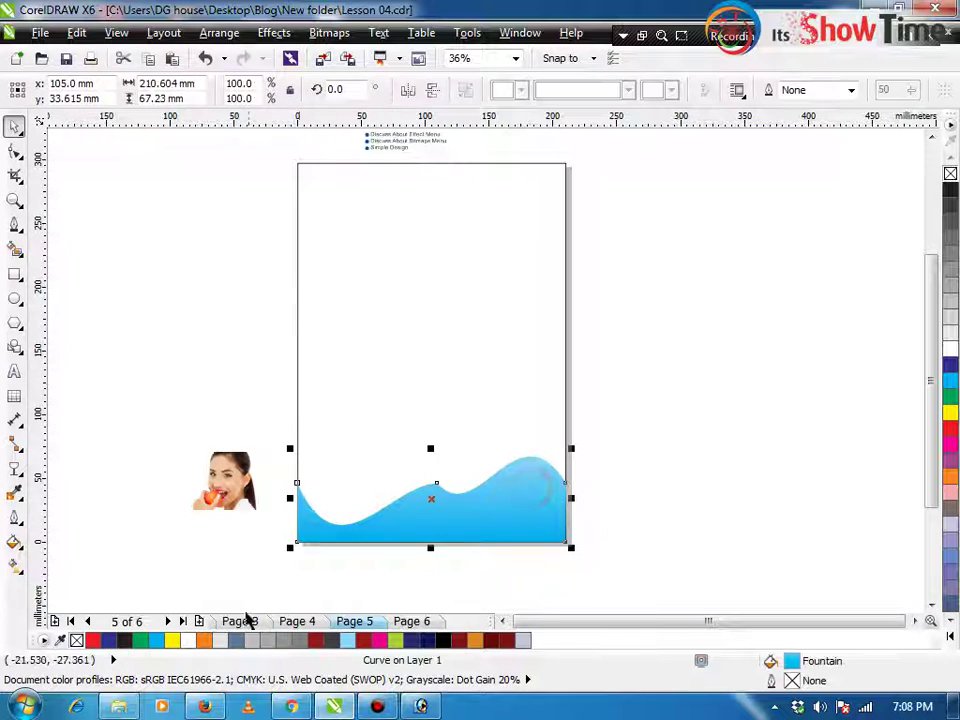
# Duplicate the four-leaf group from page 6 onto the pasteboard beside the page, and return to page 5
pyautogui.click(413, 621)
pyautogui.click(390, 426)
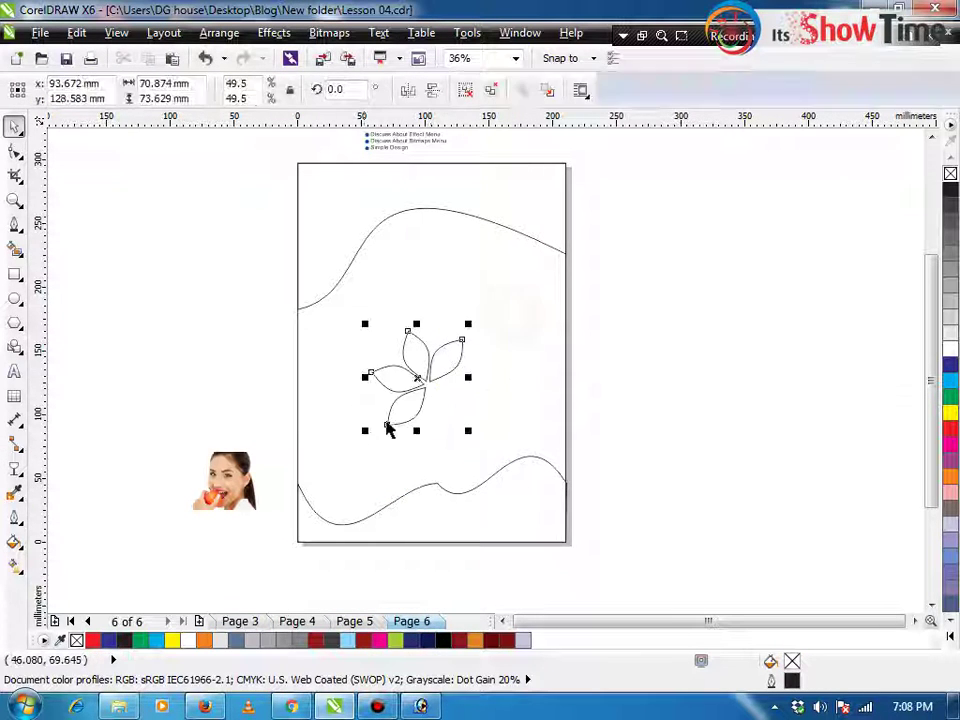
pyautogui.moveTo(430, 369); pyautogui.dragTo(180, 372)
pyautogui.rightClick(180, 372)
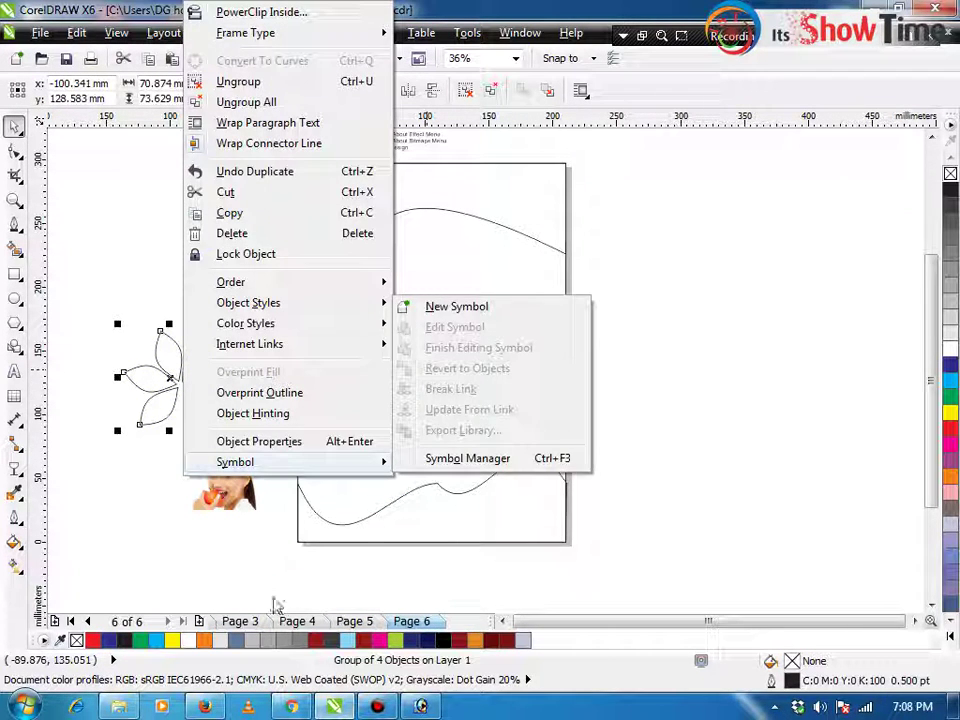
pyautogui.click(352, 621)
# Enlarge the apple-eating picture to about 151 by 138 mm on page 5 and align it to the page's right edge
pyautogui.click(192, 450)
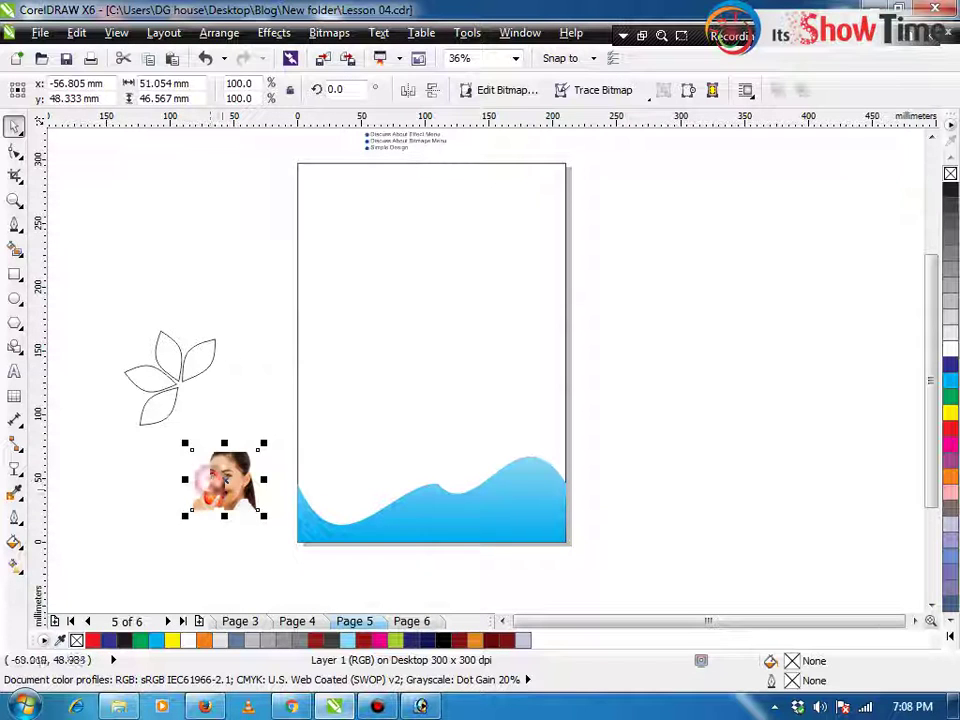
pyautogui.moveTo(192, 450); pyautogui.dragTo(373, 238)
pyautogui.moveTo(497, 355); pyautogui.dragTo(478, 348)
pyautogui.keyDown('shift'); pyautogui.click(488, 275); pyautogui.keyUp('shift')
pyautogui.press('r')
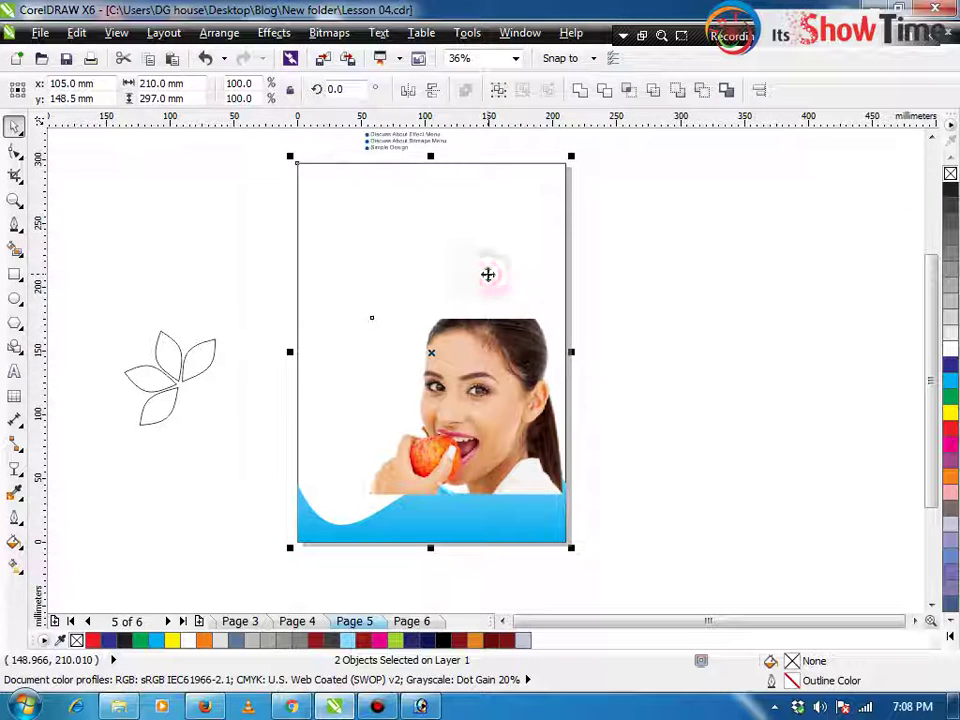
pyautogui.click(618, 303)
# Stack the blue bottom wave in front of the apple-eating picture
pyautogui.click(500, 373)
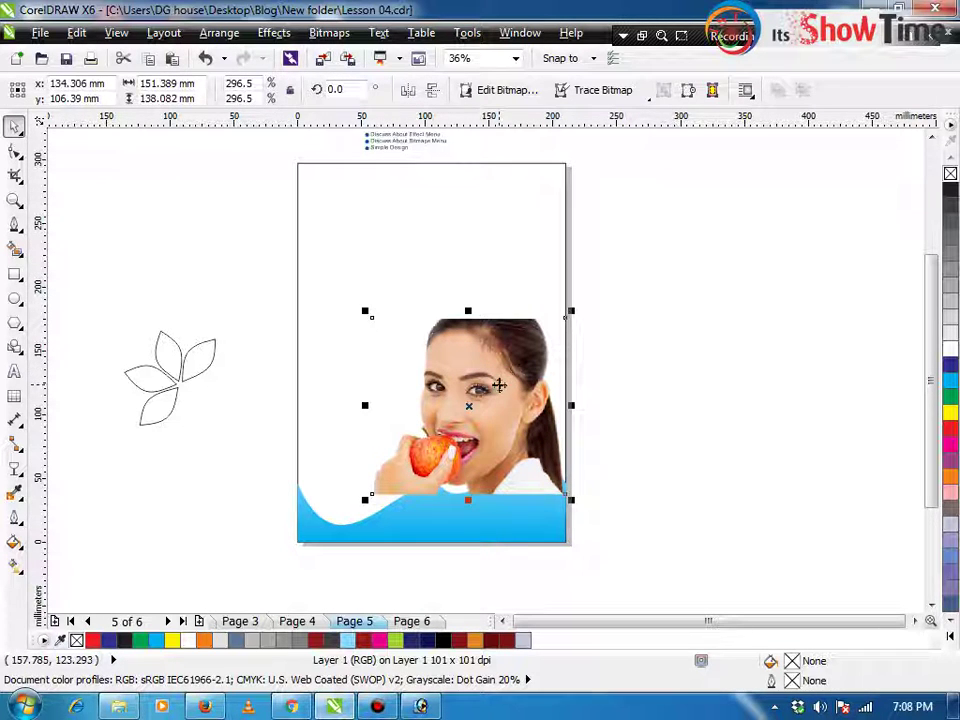
pyautogui.click(485, 534)
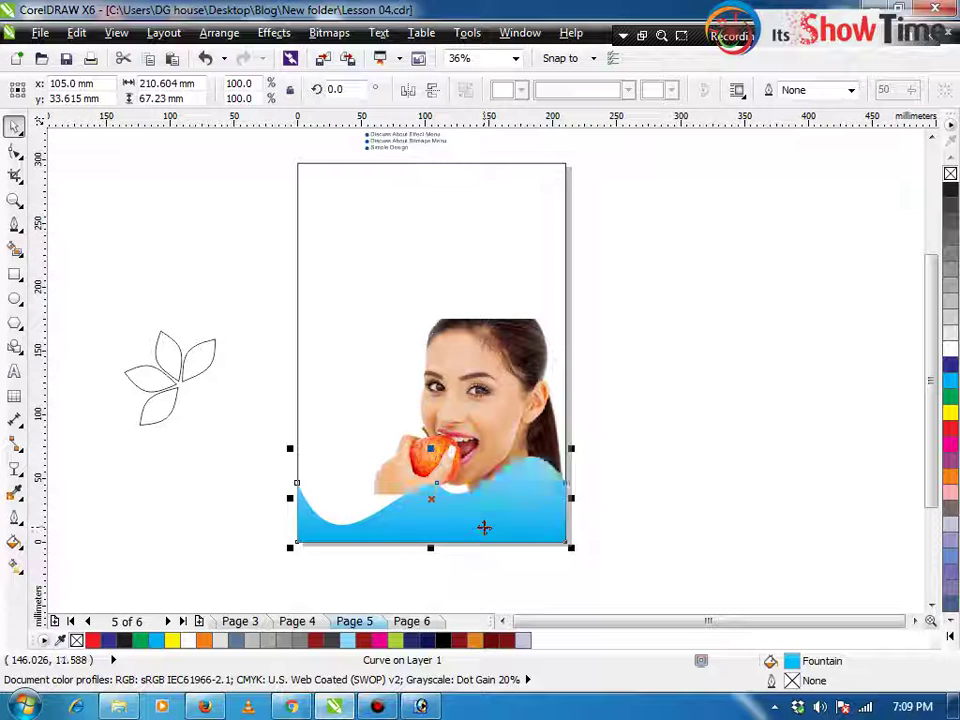
pyautogui.click(686, 422)
# Enlarge the picture to about 203 by 185 mm and position it so the wave covers its lower edge
pyautogui.click(372, 322)
pyautogui.moveTo(364, 315); pyautogui.dragTo(332, 281)
pyautogui.moveTo(469, 339)
pyautogui.mouseDown()
pyautogui.moveTo(452, 343)
pyautogui.moveTo(451, 331)
pyautogui.mouseUp()
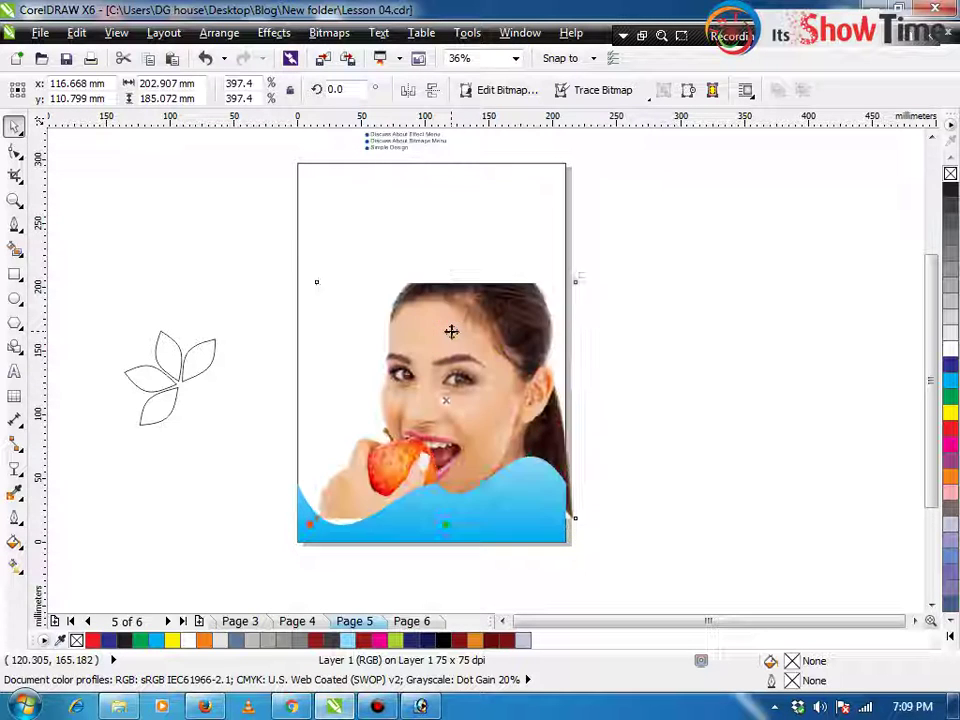
# Mirror the blue bottom wave horizontally
pyautogui.click(417, 516)
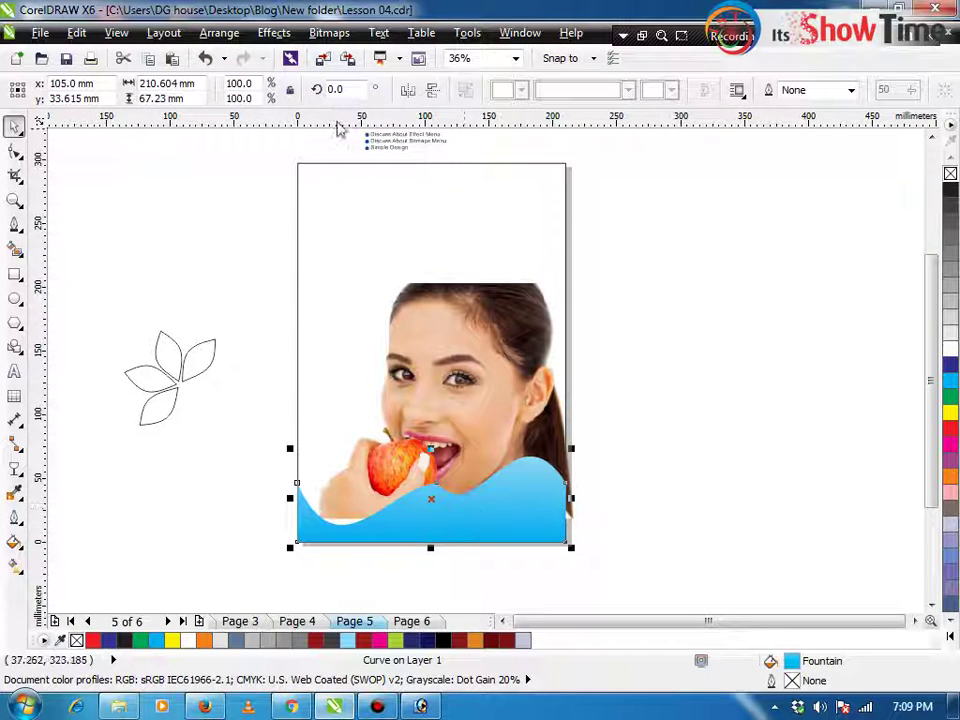
pyautogui.click(408, 90)
pyautogui.click(647, 251)
# Reduce the picture to about 178 by 162 mm and reposition it within the page's right edge
pyautogui.click(438, 393)
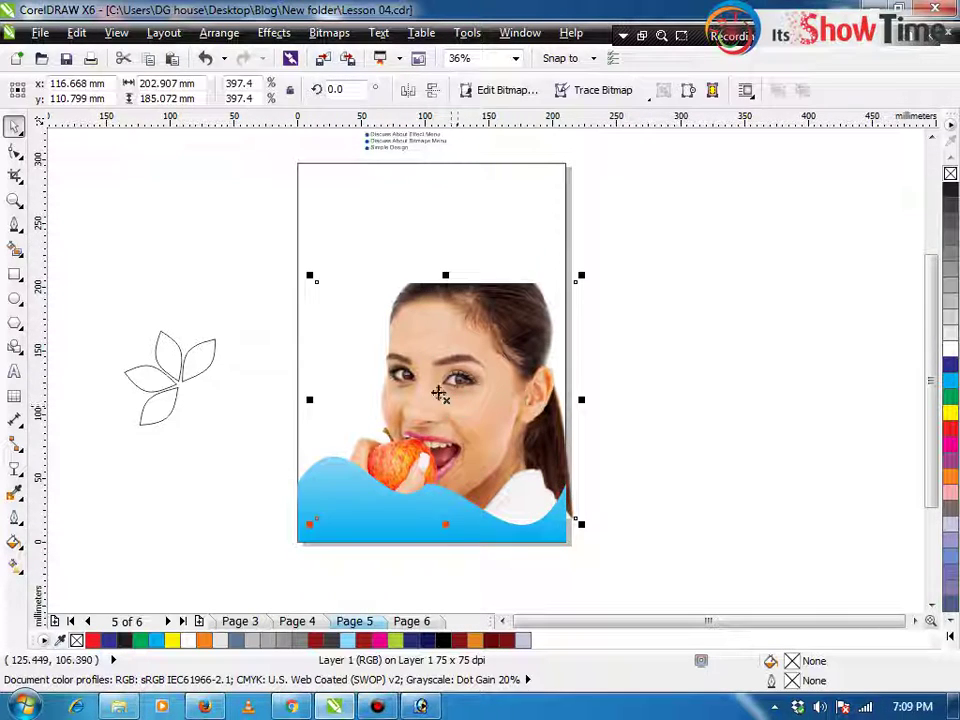
pyautogui.moveTo(312, 274); pyautogui.dragTo(330, 284)
pyautogui.moveTo(457, 329)
pyautogui.mouseDown()
pyautogui.moveTo(452, 320)
pyautogui.moveTo(445, 336)
pyautogui.mouseUp()
pyautogui.click(760, 370)
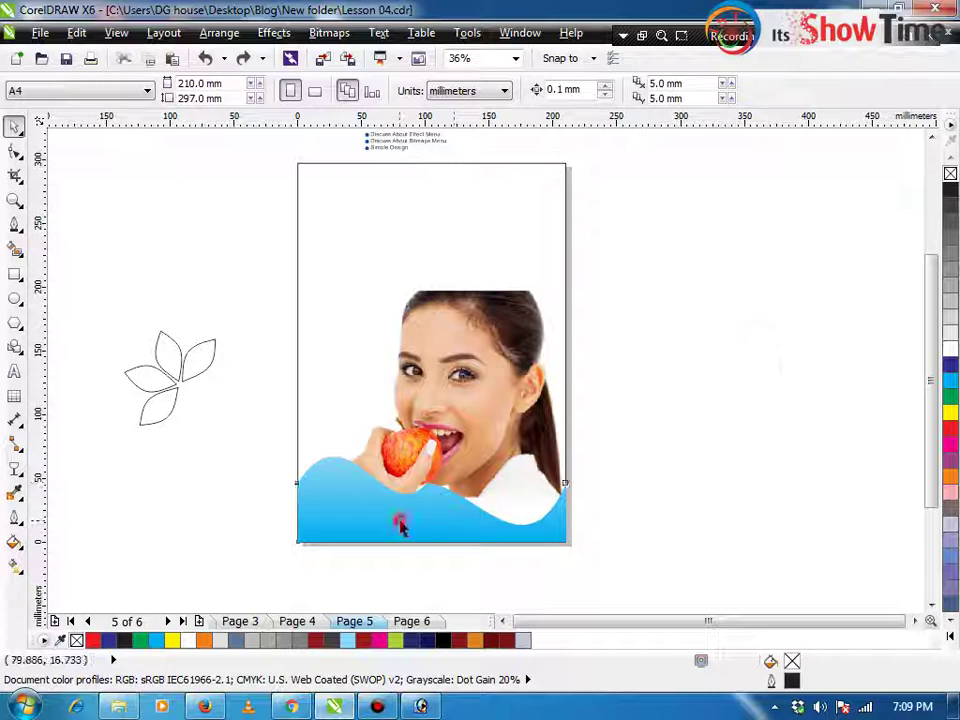
# Try moving the blue wave off the page, and undo the move
pyautogui.moveTo(400, 527); pyautogui.dragTo(197, 514)
pyautogui.hotkey('ctrl', 'z')
pyautogui.click(651, 465)
# Move the picture up clear of the wave and reduce it to about 146 by 133 mm
pyautogui.moveTo(478, 352); pyautogui.dragTo(480, 347)
pyautogui.click(613, 428)
pyautogui.click(335, 240)
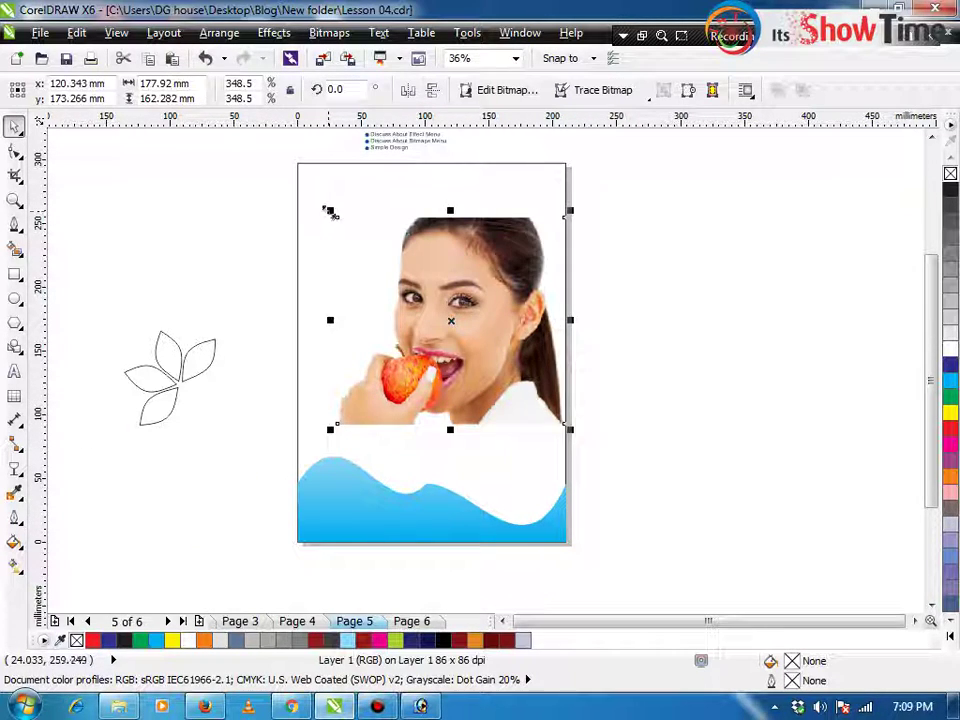
pyautogui.moveTo(330, 212); pyautogui.dragTo(381, 254)
pyautogui.click(606, 279)
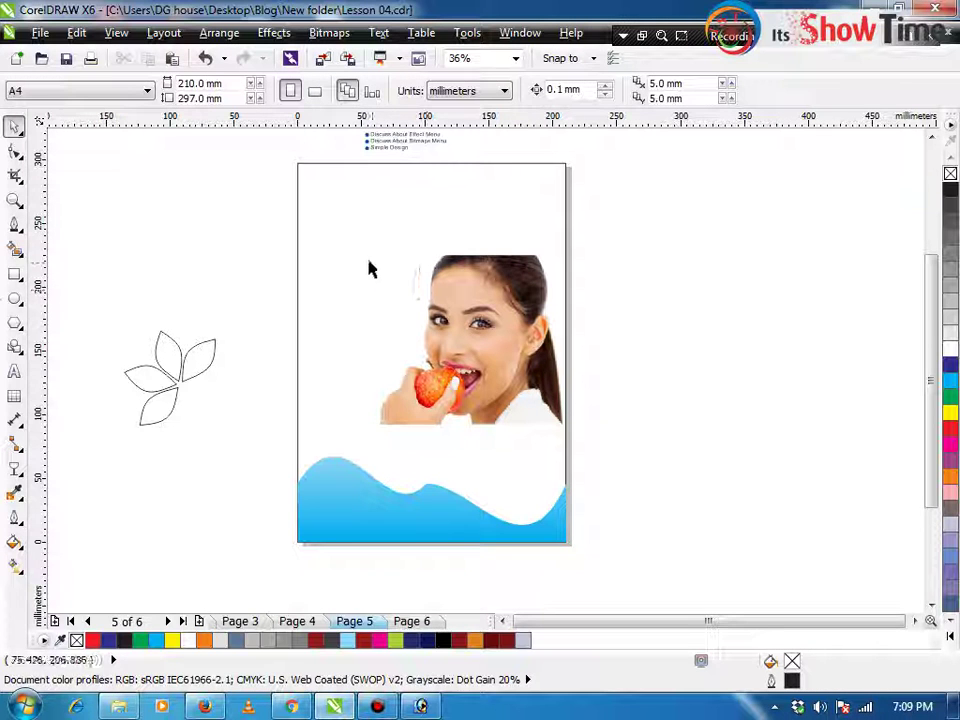
# Draw an ellipse about 166 mm wide and 147 mm high around the picture
pyautogui.click(15, 274)
pyautogui.click(15, 297)
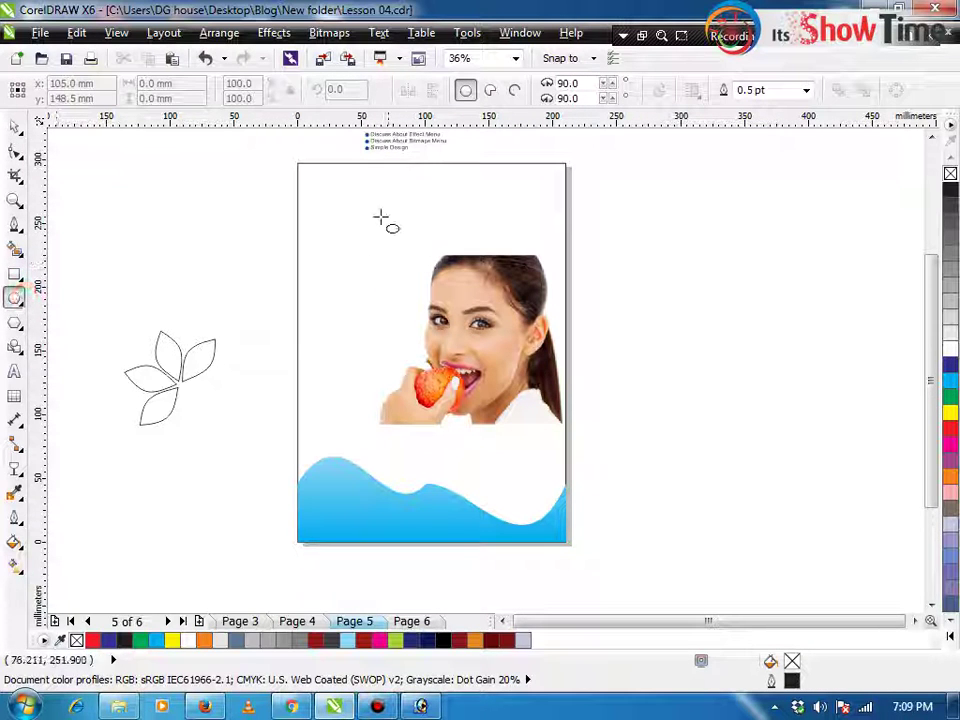
pyautogui.moveTo(380, 217); pyautogui.dragTo(581, 433)
pyautogui.press('space')
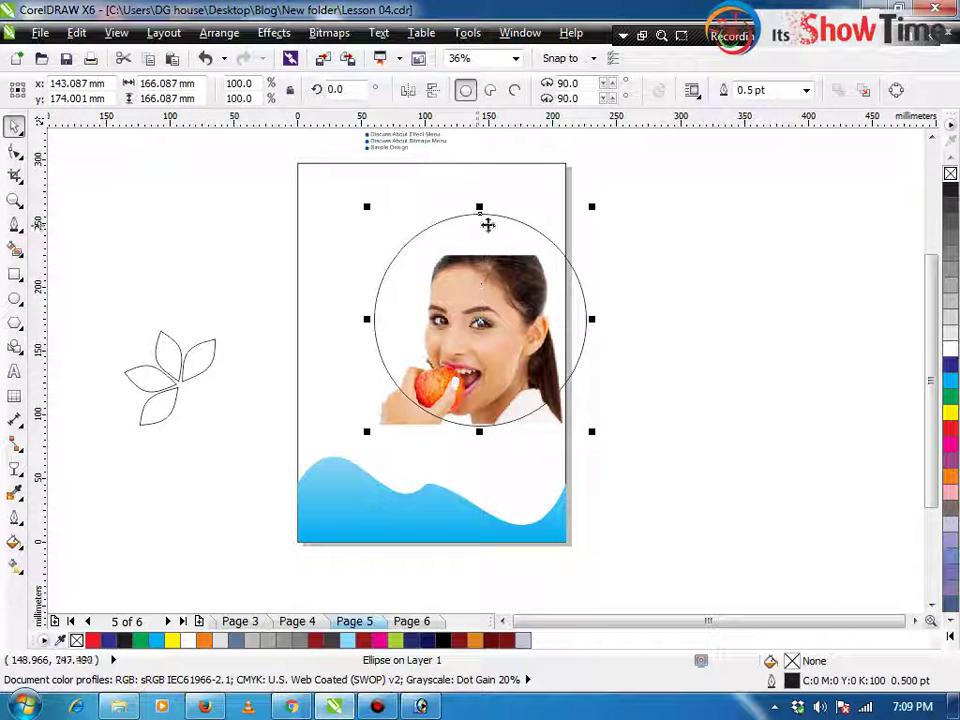
pyautogui.moveTo(478, 209); pyautogui.dragTo(476, 240)
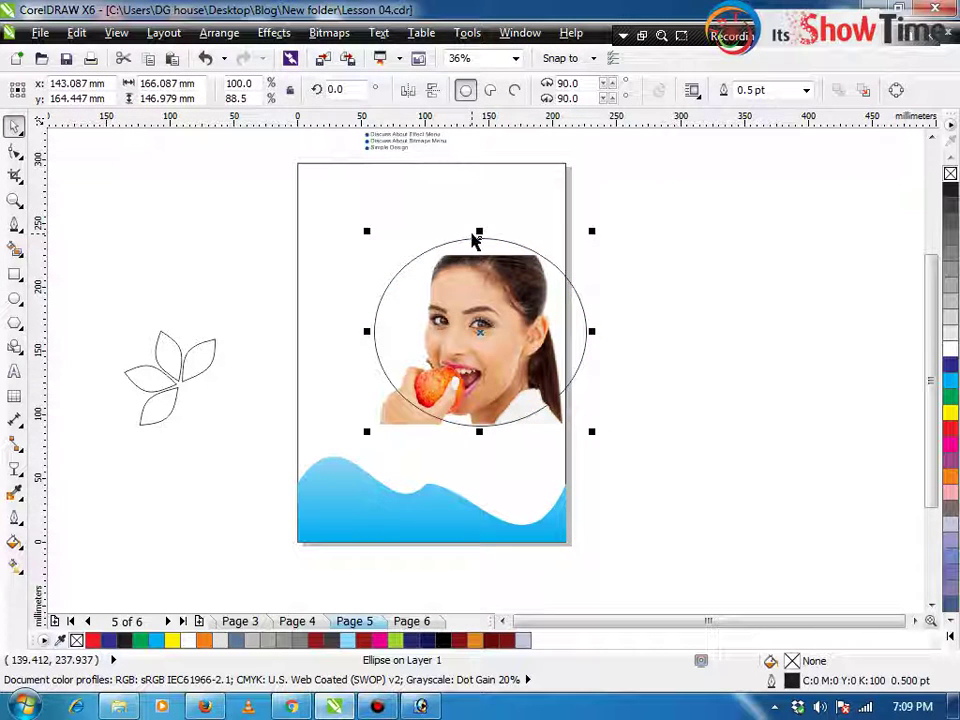
pyautogui.click(677, 381)
# Place the apple-eating picture inside the ellipse as PowerClip contents
pyautogui.moveTo(422, 424); pyautogui.dragTo(722, 476)
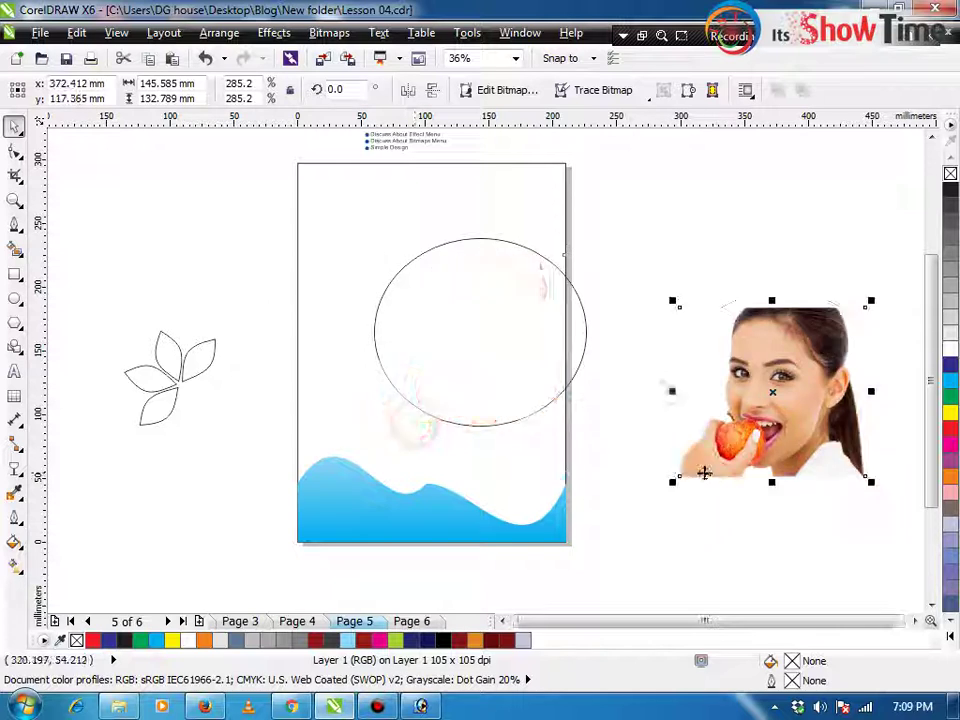
pyautogui.moveTo(514, 392); pyautogui.dragTo(491, 362)
pyautogui.click(570, 428)
# Enlarge the clipped picture to about 164 by 150 mm and shift it upward to fill the ellipse
pyautogui.keyDown('alt'); pyautogui.click(528, 362); pyautogui.keyUp('alt')
pyautogui.moveTo(566, 256); pyautogui.dragTo(578, 245)
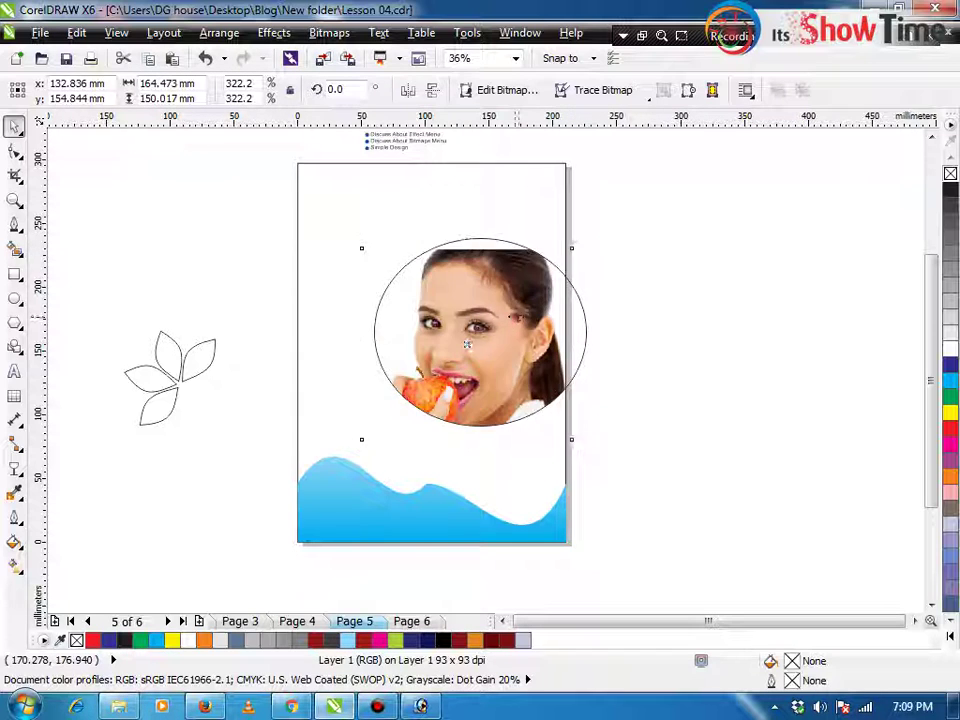
pyautogui.moveTo(514, 317); pyautogui.dragTo(519, 305)
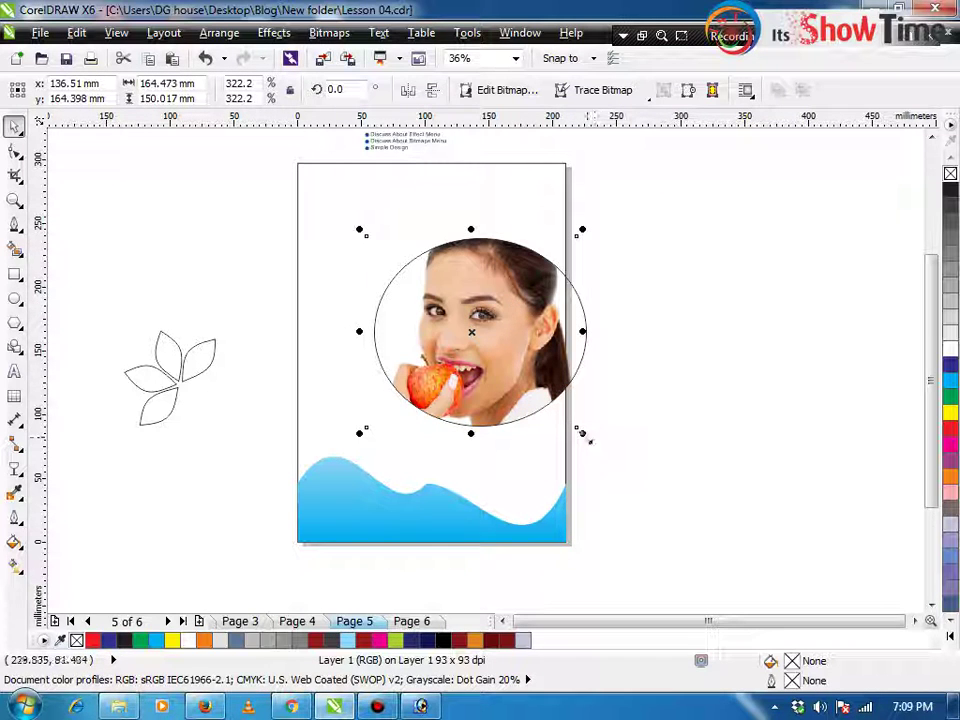
pyautogui.click(623, 398)
# Remove the outline from the PowerClip ellipse
pyautogui.click(532, 341)
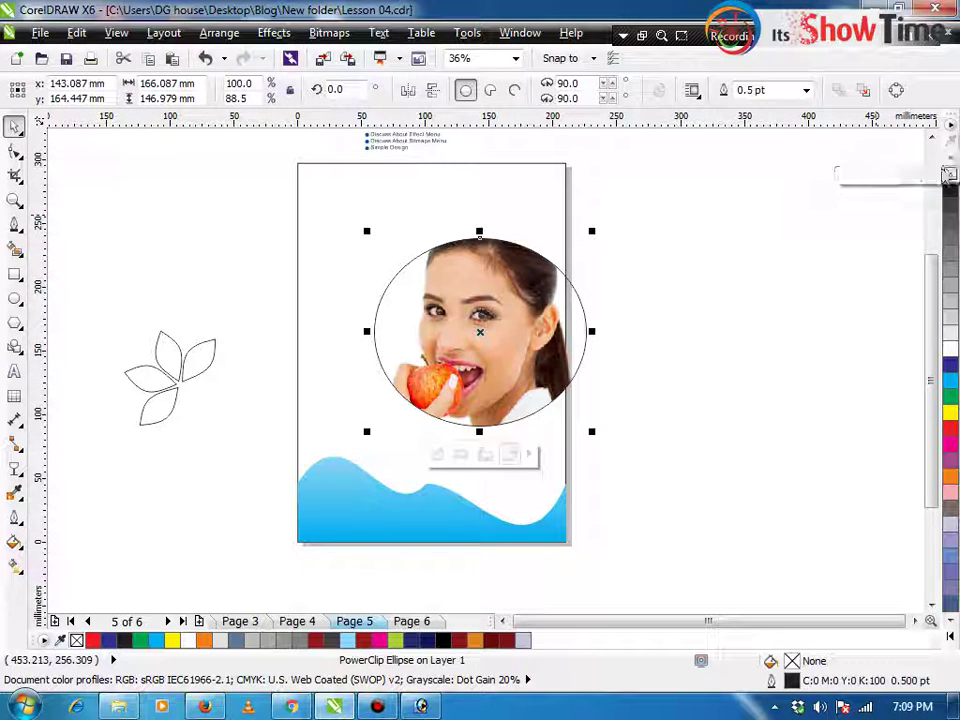
pyautogui.rightClick(949, 173)
pyautogui.click(682, 318)
# Try moving the PowerClip ellipse past the page's right edge and flattening it from above, undoing the flattening
pyautogui.click(503, 375)
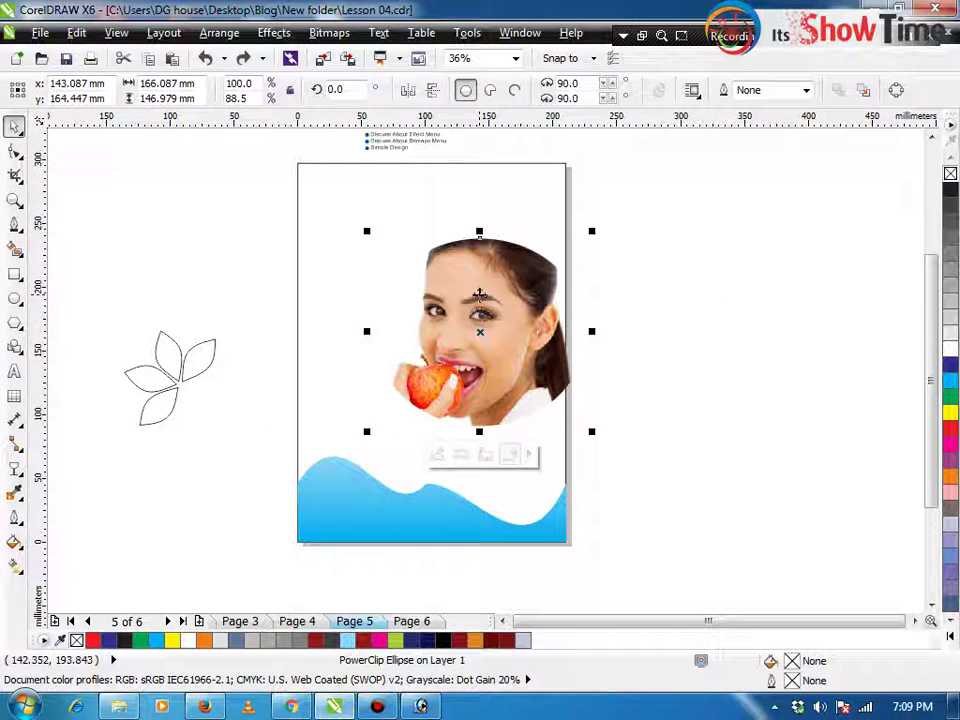
pyautogui.moveTo(480, 333); pyautogui.dragTo(493, 336)
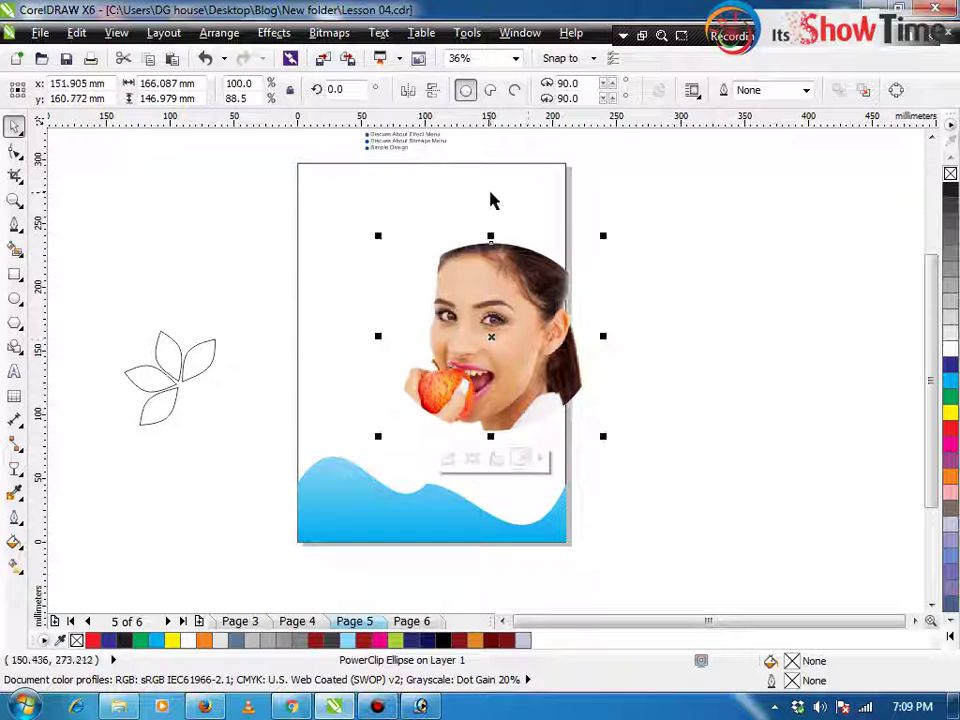
pyautogui.moveTo(491, 236); pyautogui.dragTo(496, 302)
pyautogui.hotkey('ctrl', 'z')
pyautogui.click(656, 339)
pyautogui.moveTo(549, 336); pyautogui.dragTo(720, 343)
# Undo the ellipse moves, the outline removal and the last shift of the clipped picture
pyautogui.hotkey('ctrl', 'z')
pyautogui.hotkey('ctrl', 'z')
pyautogui.hotkey('ctrl', 'z')
pyautogui.hotkey('ctrl', 'z')
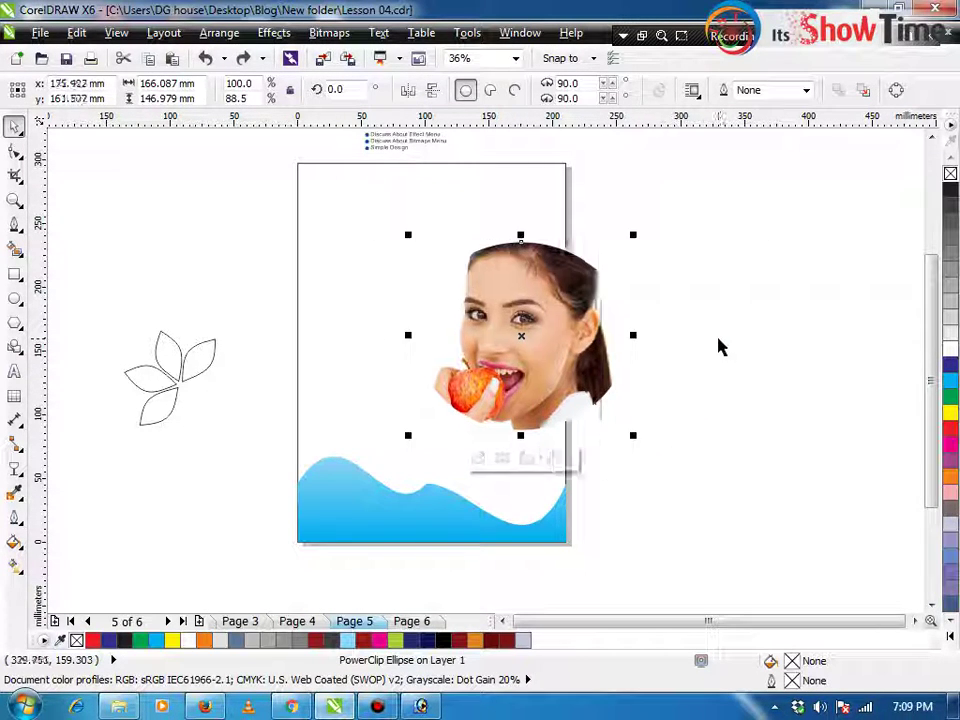
pyautogui.hotkey('ctrl', 'z')
pyautogui.hotkey('ctrl', 'z')
pyautogui.hotkey('ctrl', 'z')
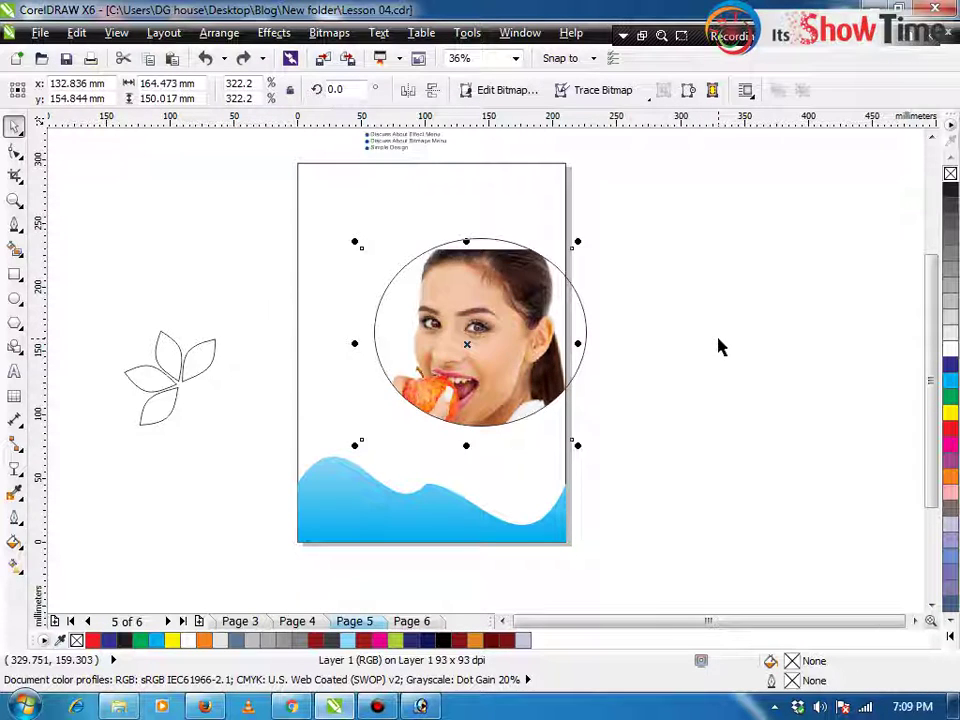
# Duplicate the apple-eating picture, placing the copy off the page near its lower-left corner
pyautogui.click(514, 366)
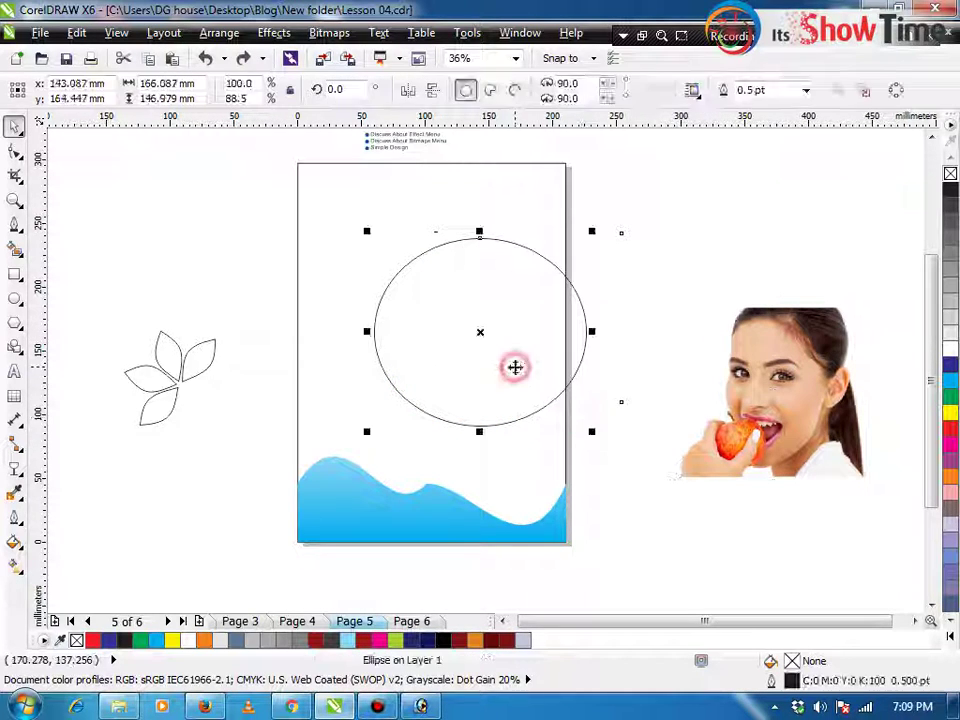
pyautogui.moveTo(764, 398); pyautogui.dragTo(131, 539)
pyautogui.rightClick(131, 539)
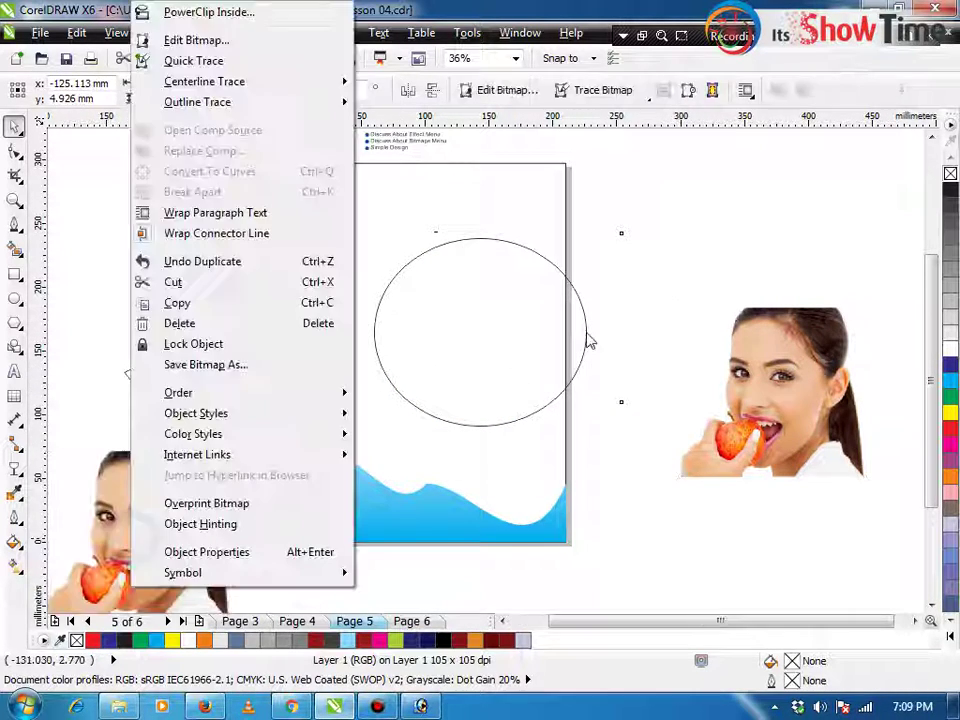
pyautogui.click(523, 330)
# Move the ellipse over the original apple picture beside the page and scale it down to about 141 by 125 mm
pyautogui.click(484, 359)
pyautogui.moveTo(484, 360); pyautogui.dragTo(770, 450)
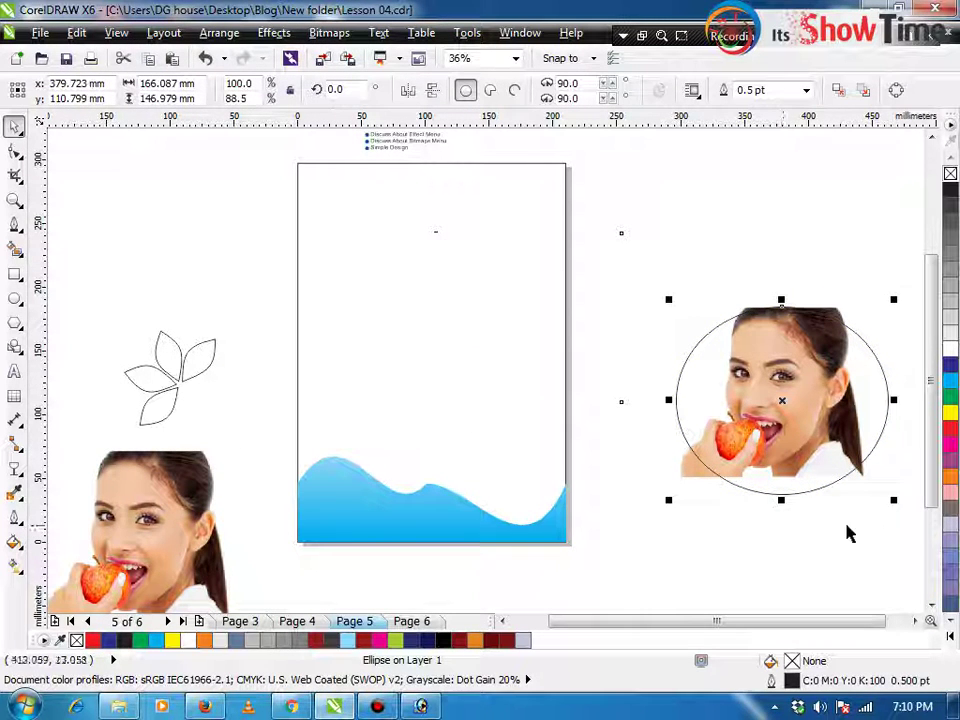
pyautogui.moveTo(893, 498); pyautogui.dragTo(879, 491)
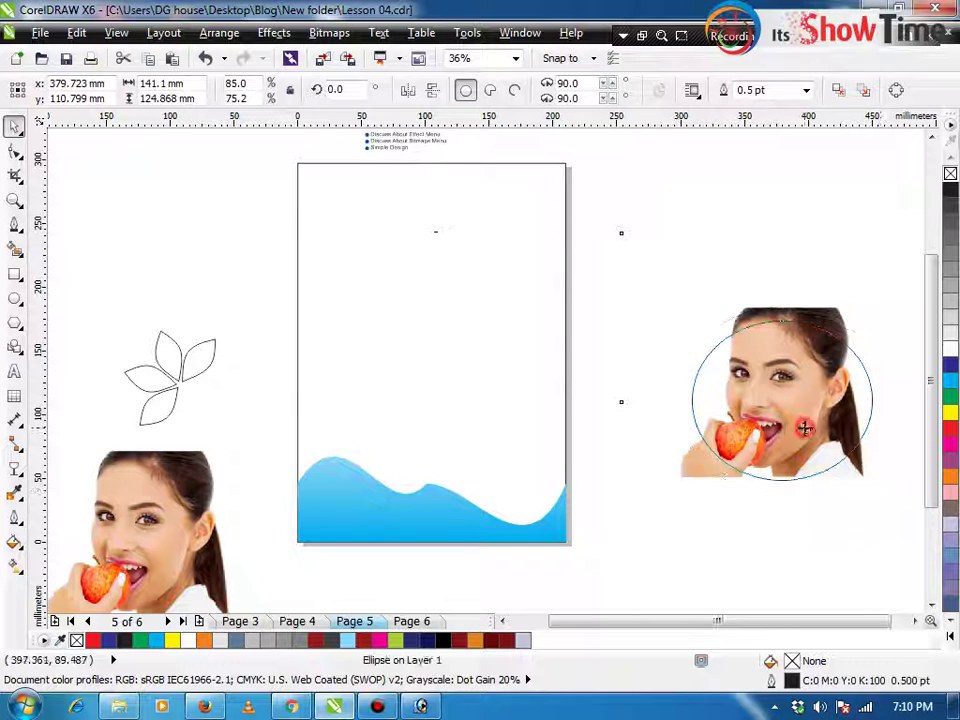
# Intersect the original apple picture with the ellipse and move the resulting cutout onto the page
pyautogui.keyDown('shift'); pyautogui.click(703, 465); pyautogui.keyUp('shift')
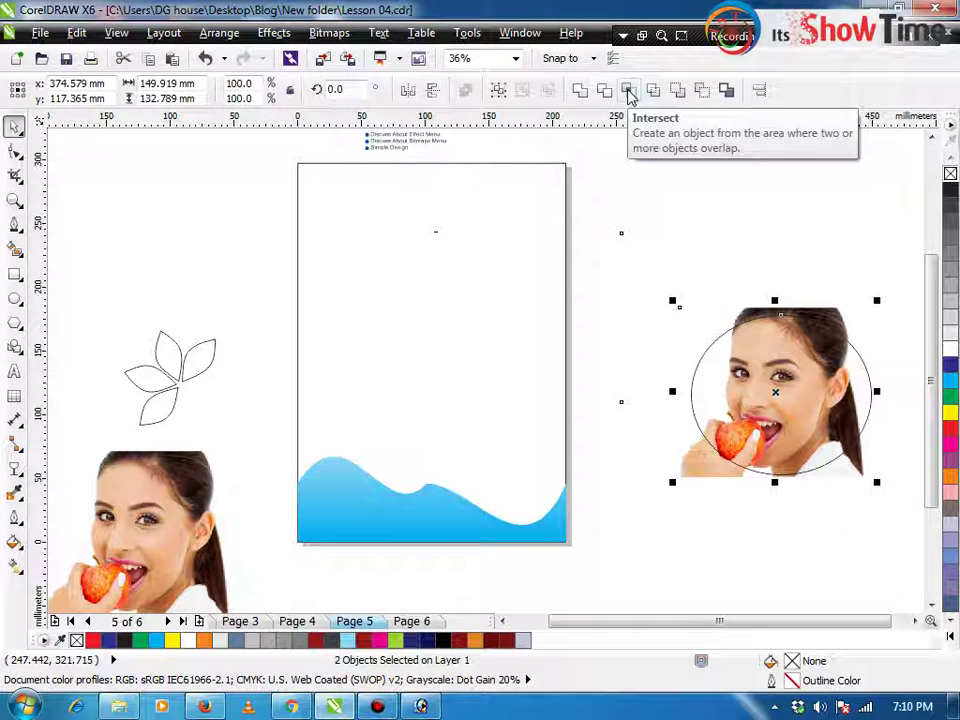
pyautogui.click(630, 94)
pyautogui.click(675, 225)
pyautogui.moveTo(764, 372); pyautogui.dragTo(514, 340)
# Delete the leftover ellipse and shift the picture cutout down to sit just above the blue wave at the page's right edge
pyautogui.click(856, 254)
pyautogui.press('Delete')
pyautogui.click(563, 259)
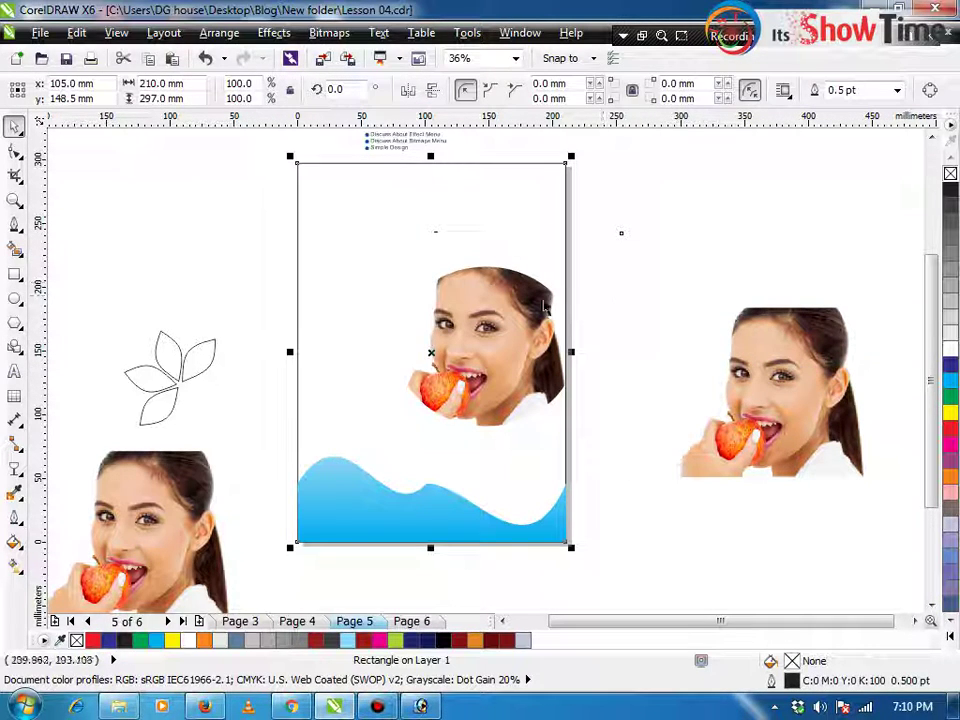
pyautogui.click(604, 289)
pyautogui.click(522, 267)
pyautogui.keyDown('shift'); pyautogui.click(521, 249); pyautogui.keyUp('shift')
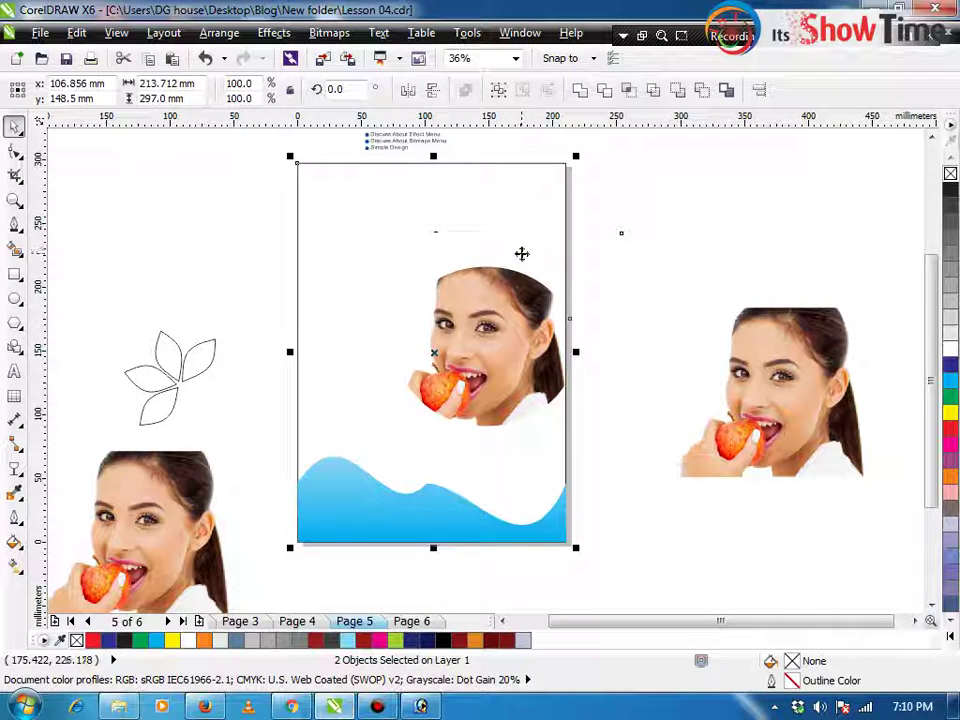
pyautogui.click(647, 304)
pyautogui.moveTo(553, 353); pyautogui.dragTo(544, 383)
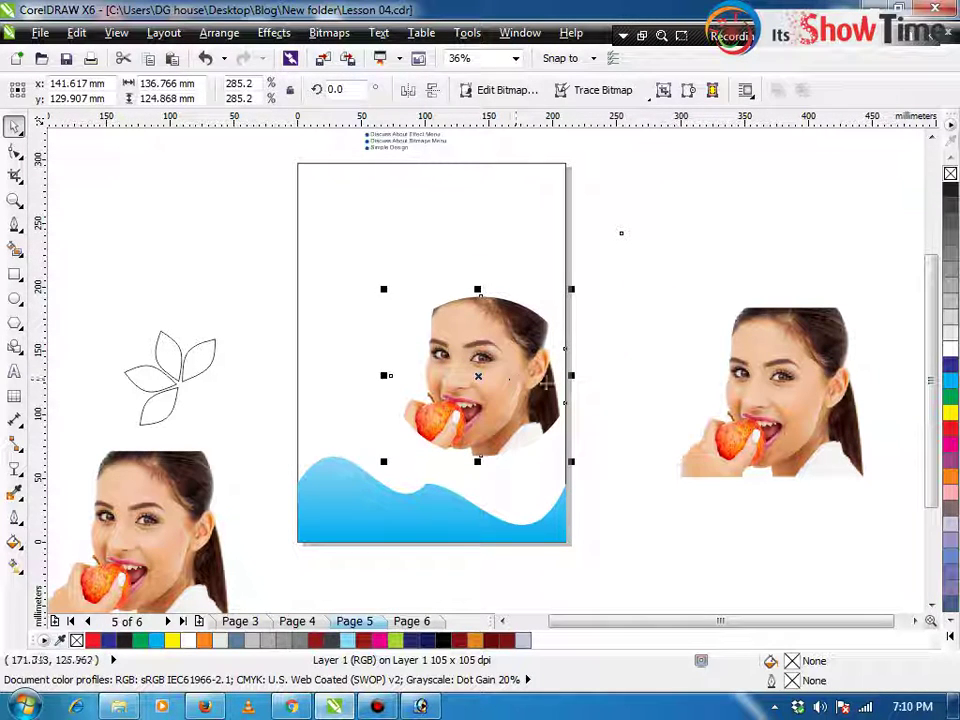
pyautogui.click(623, 385)
# Shorten the page-sized rectangle to a band about 47 mm high at the page top and convert it to curves
pyautogui.click(193, 378)
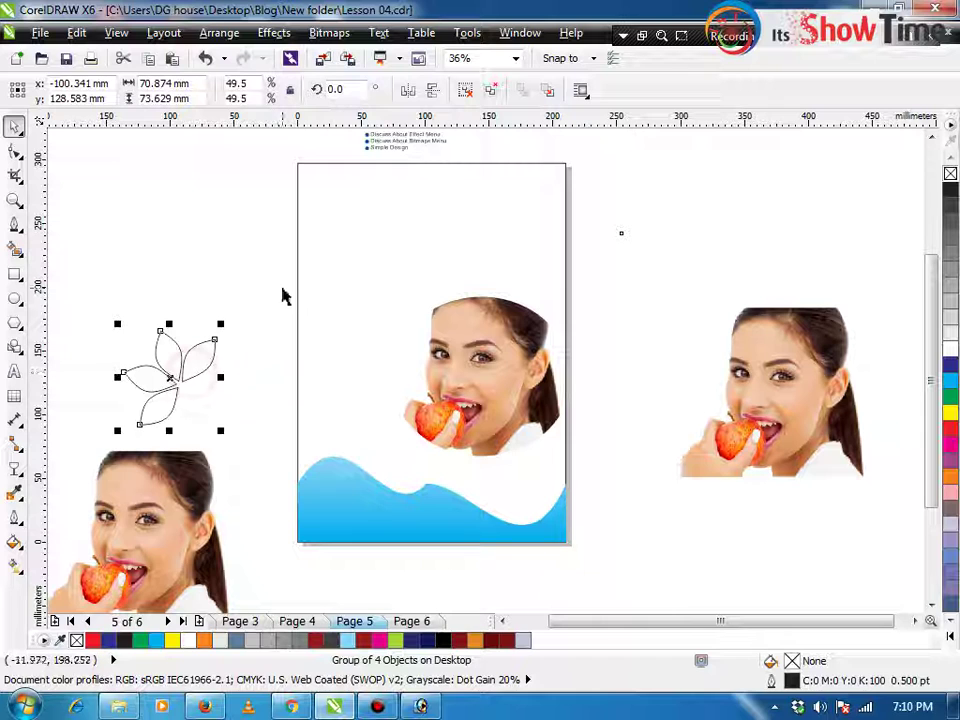
pyautogui.click(343, 296)
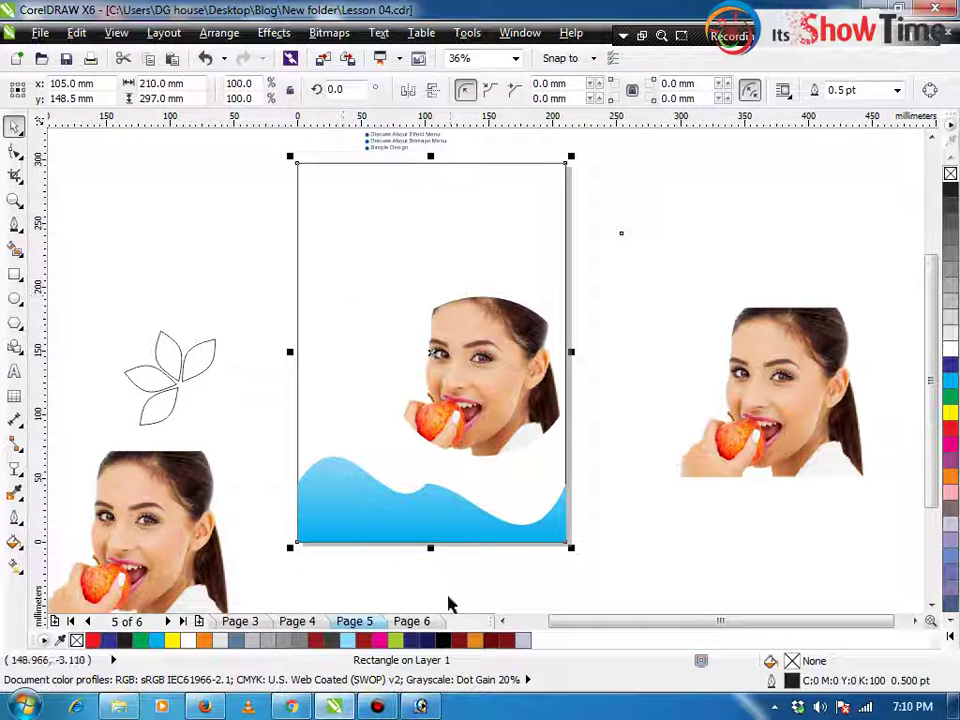
pyautogui.moveTo(431, 549); pyautogui.dragTo(461, 236)
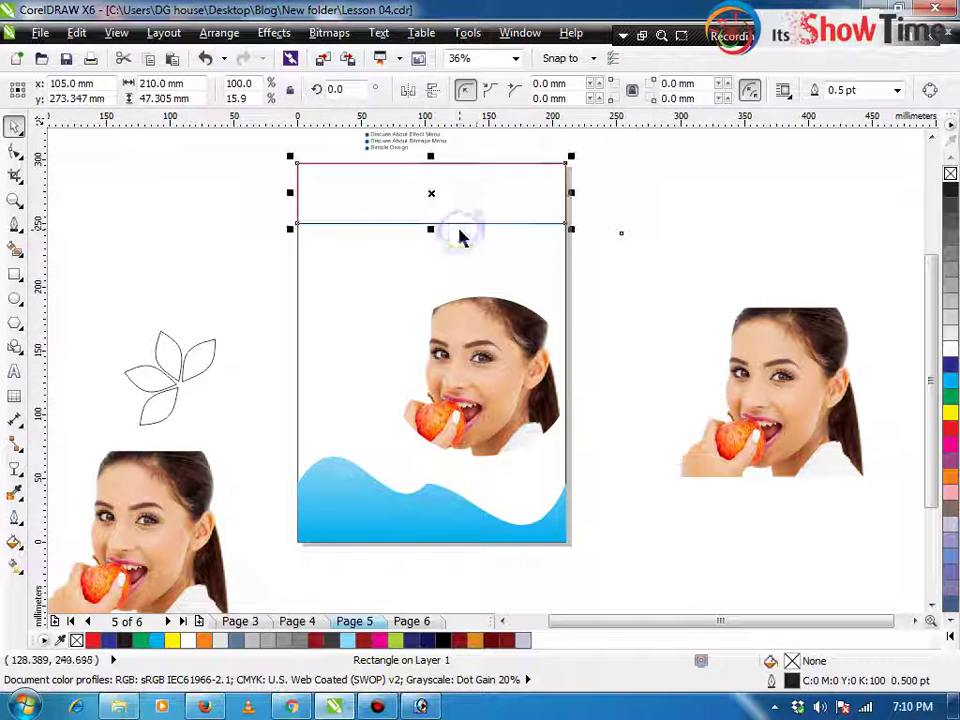
pyautogui.hotkey('ctrl', 'q')
# Lower the band's bottom-left corner for a total height of about 88 mm and bend its lower edge into an S-shaped wave
pyautogui.doubleClick(516, 216)
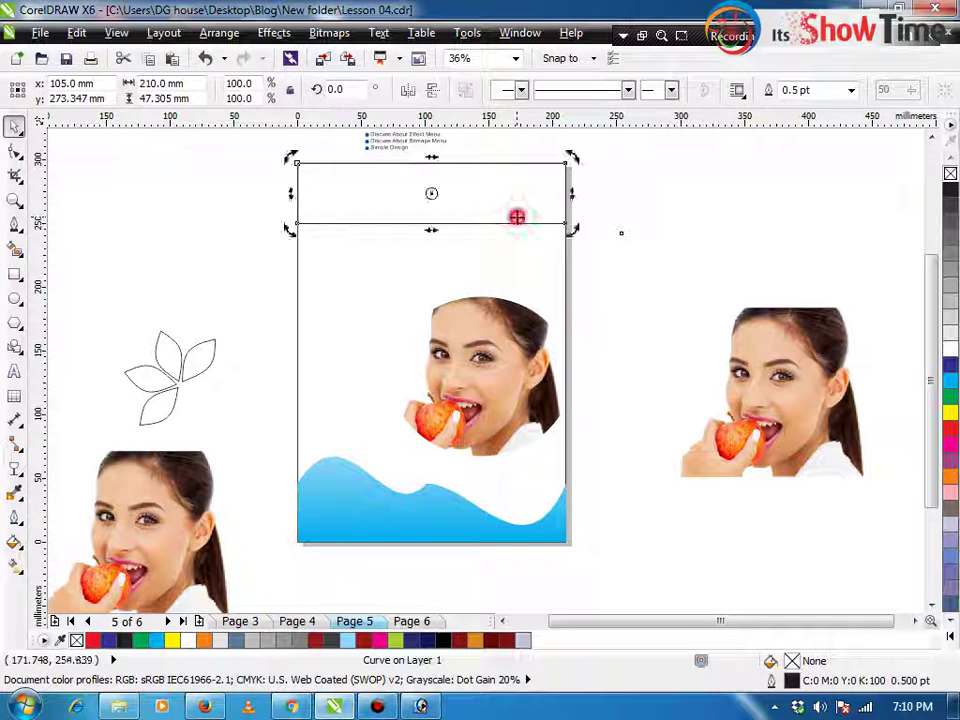
pyautogui.moveTo(298, 229); pyautogui.dragTo(343, 266)
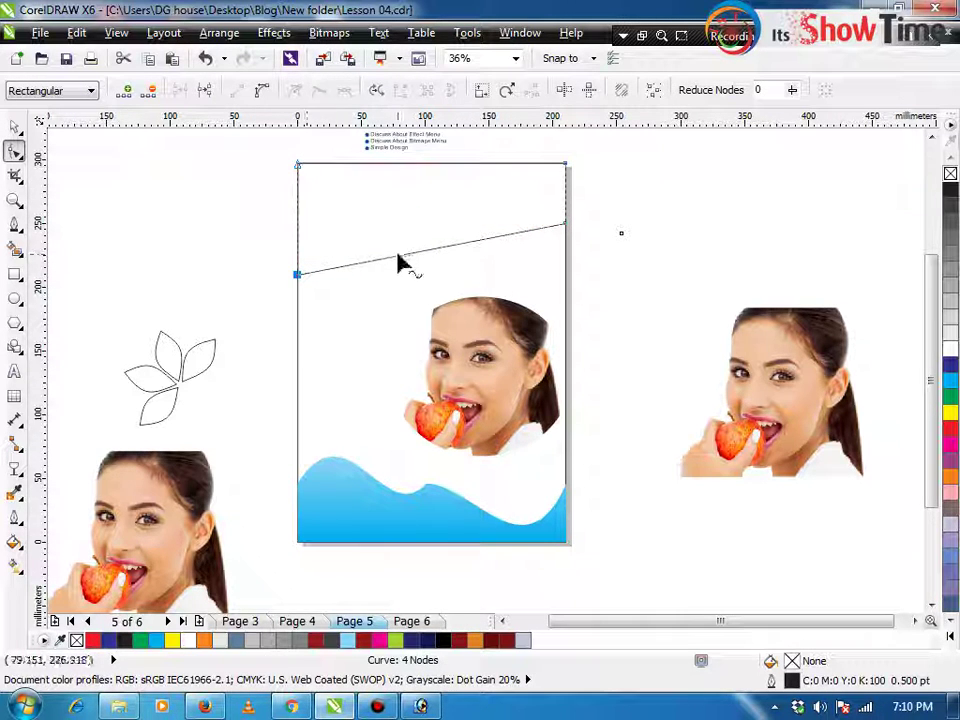
pyautogui.click(259, 92)
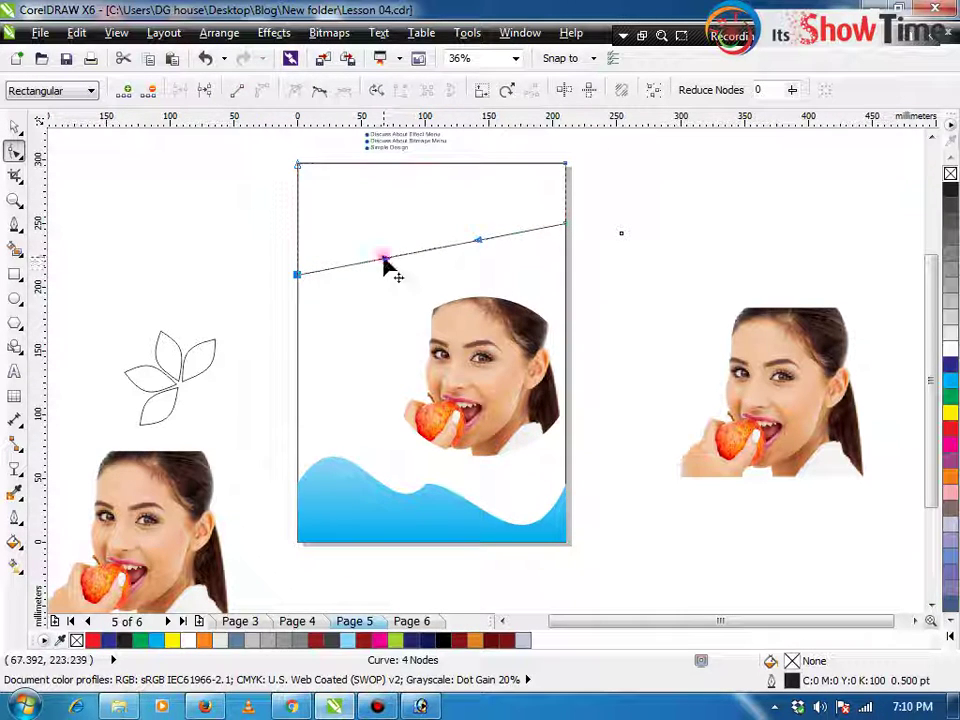
pyautogui.moveTo(384, 262); pyautogui.dragTo(396, 283)
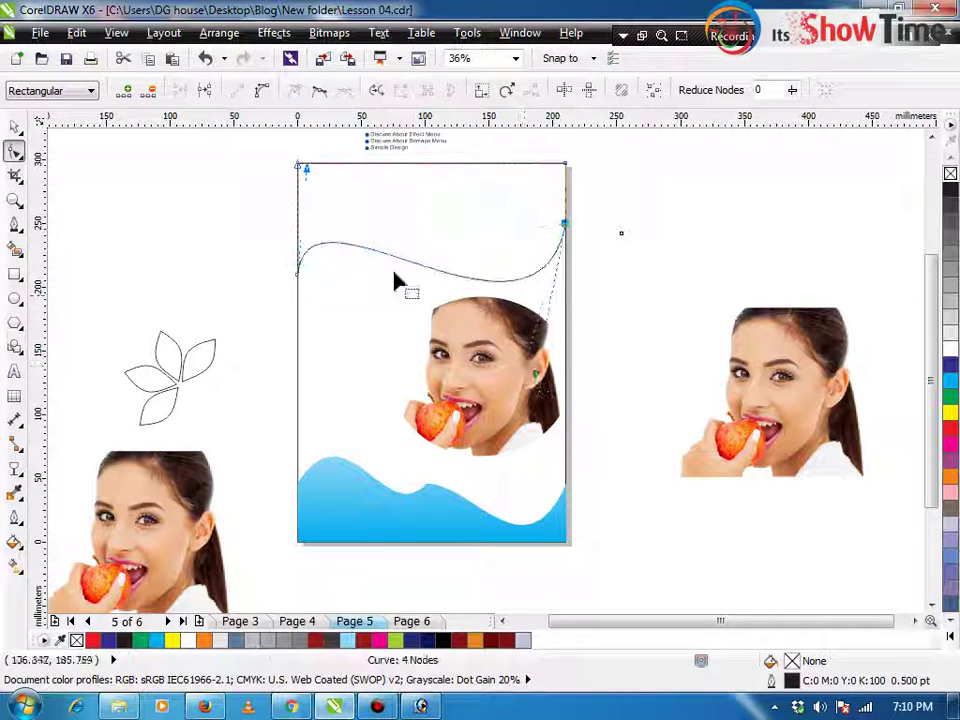
pyautogui.moveTo(306, 168); pyautogui.dragTo(258, 240)
pyautogui.press('space')
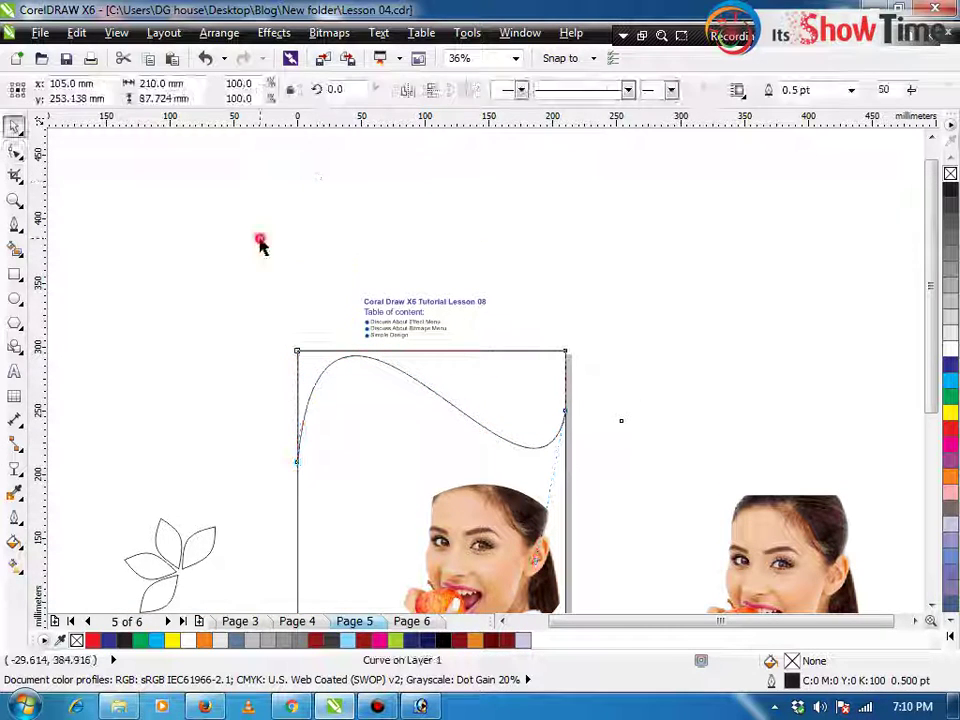
# Copy the heading "Coral Draw X6 Tutorial Lesson 08" from above the page into the page's upper right area
pyautogui.click(258, 240)
pyautogui.moveTo(398, 302); pyautogui.dragTo(495, 368)
pyautogui.rightClick(495, 368)
# Replace the copied heading's text with "Apple Benifits"
pyautogui.press('z')
pyautogui.moveTo(655, 333); pyautogui.dragTo(426, 434)
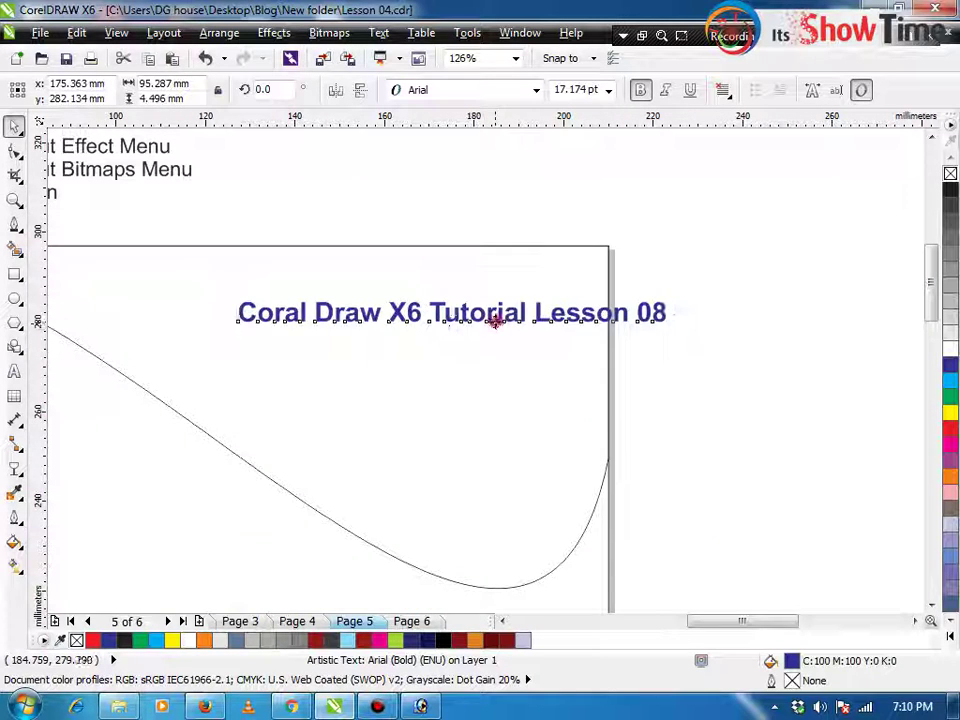
pyautogui.doubleClick(494, 320)
pyautogui.hotkey('ctrl', 'a')
pyautogui.write('a')
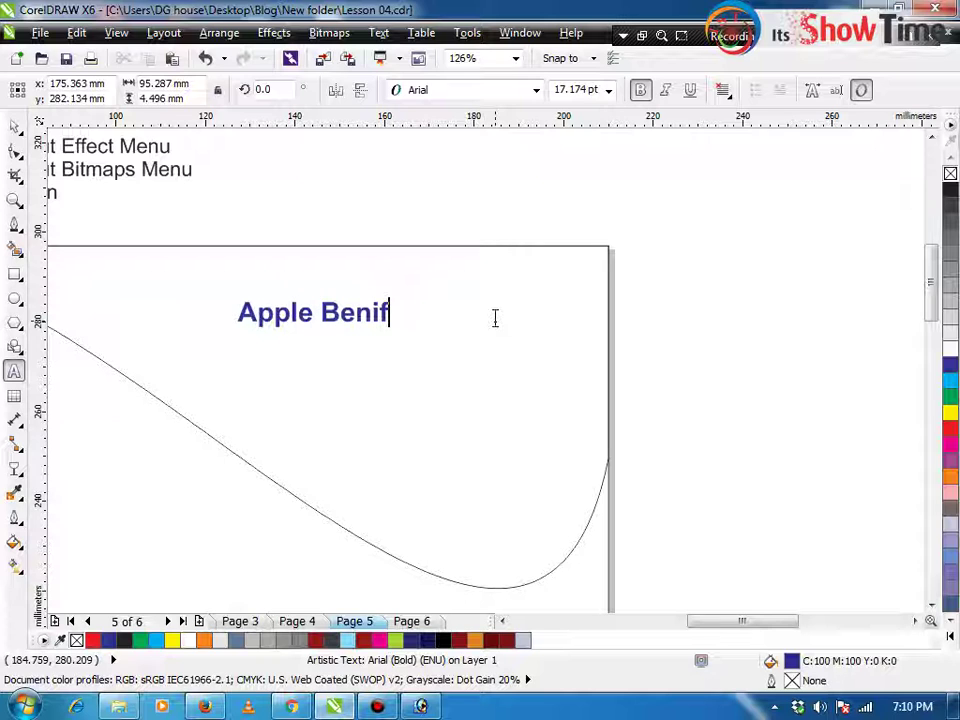
pyautogui.hotkey('ctrl', 'space')
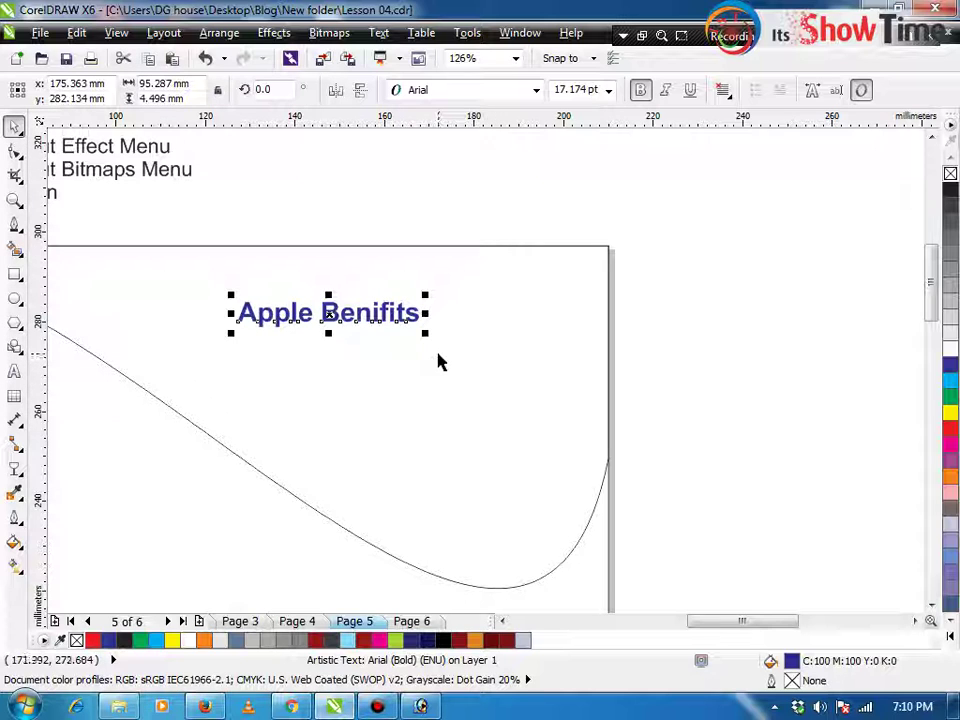
# Enlarge the "Apple Benifits" title to about 36 pt and shift it slightly right and down inside the page
pyautogui.moveTo(428, 334); pyautogui.dragTo(520, 378)
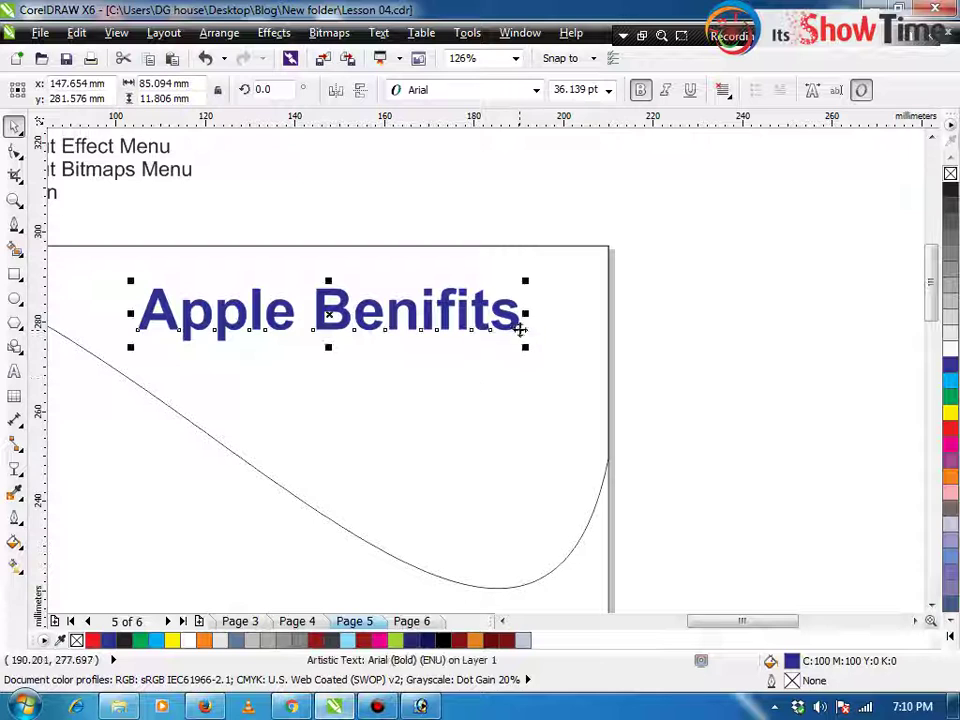
pyautogui.moveTo(521, 327); pyautogui.dragTo(539, 334)
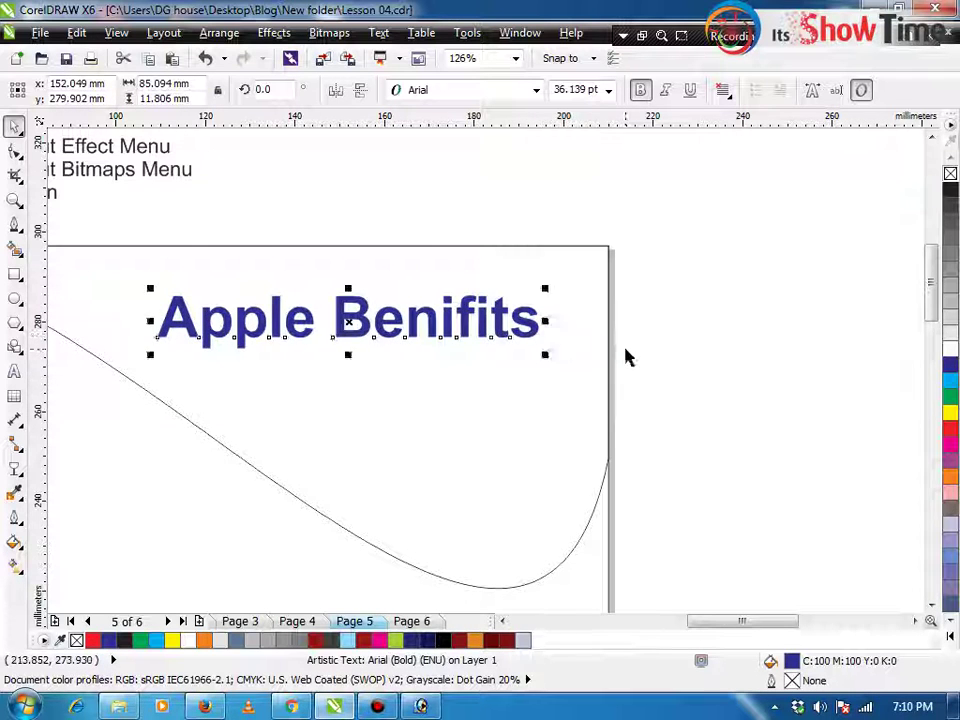
pyautogui.scroll(-1, 626, 350)
pyautogui.press('F2')
pyautogui.moveTo(664, 289); pyautogui.dragTo(253, 489)
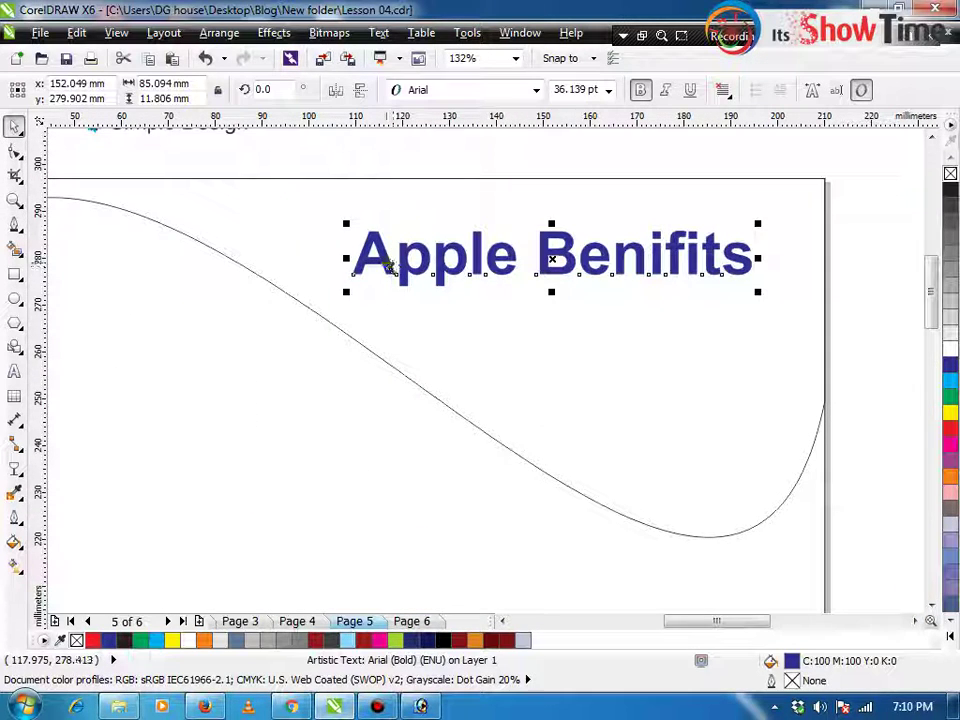
pyautogui.moveTo(390, 265); pyautogui.dragTo(402, 265)
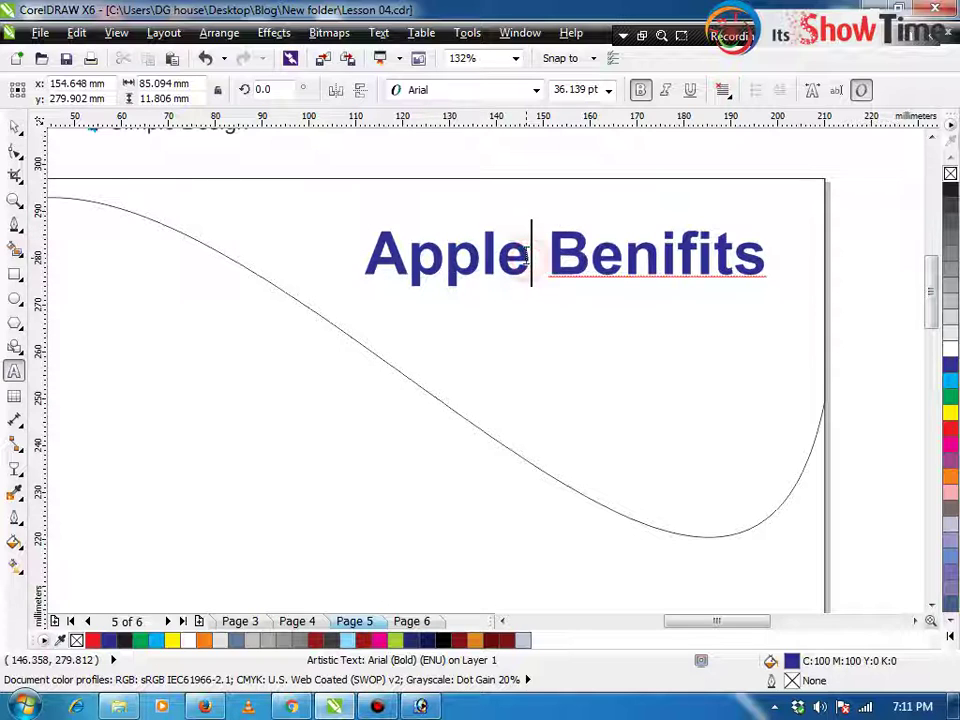
# Move "Benifits" onto a second line and right-align the title text
pyautogui.press('Return')
pyautogui.press('Delete')
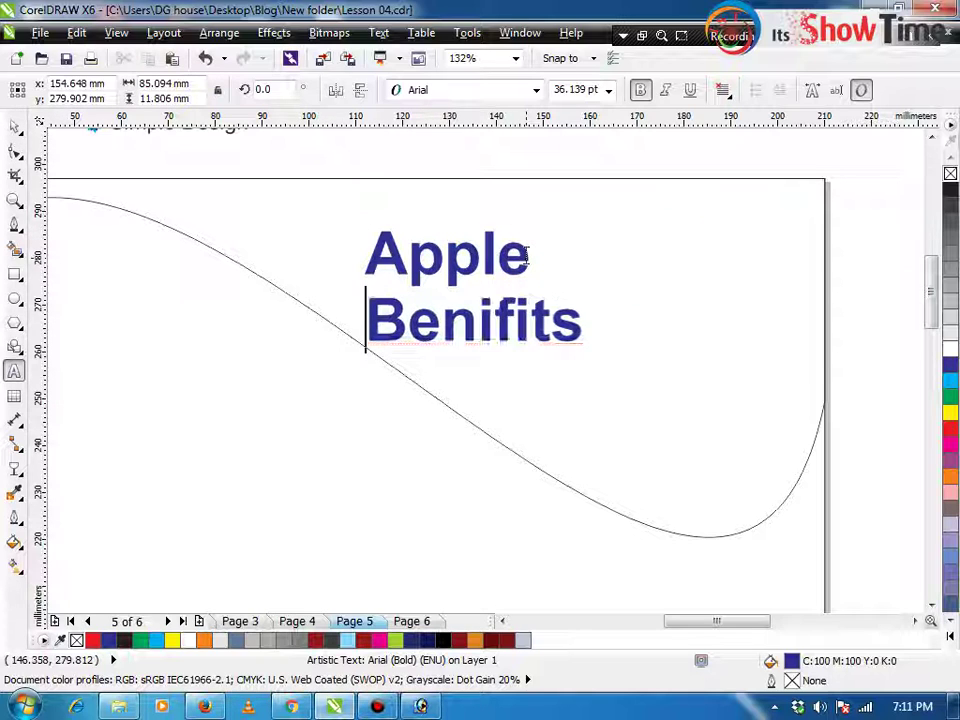
pyautogui.hotkey('ctrl', 'space')
pyautogui.click(723, 90)
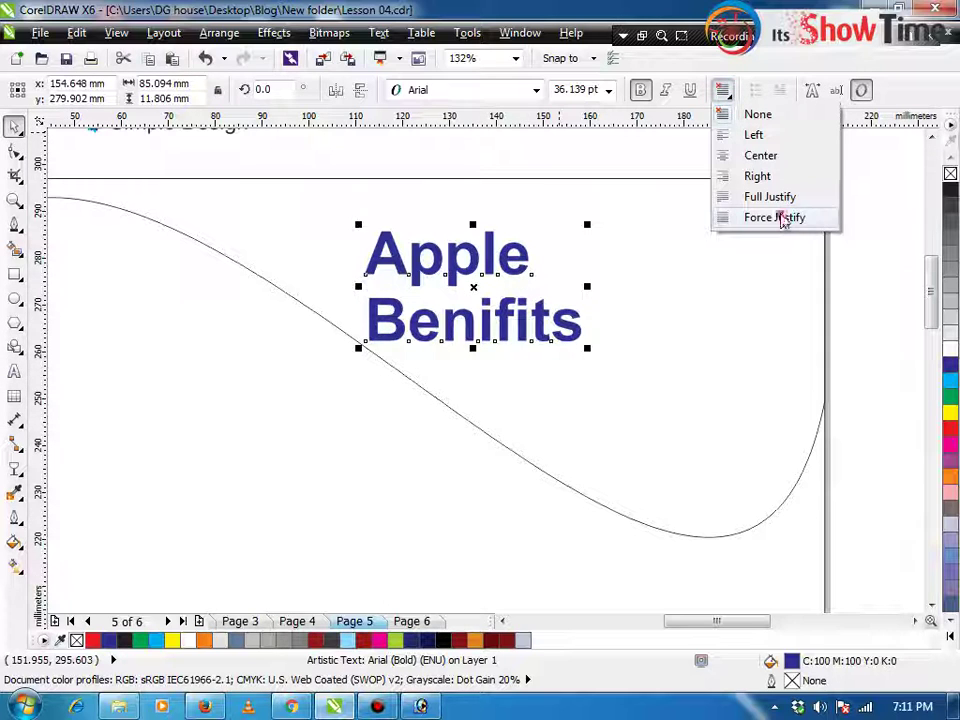
pyautogui.click(772, 176)
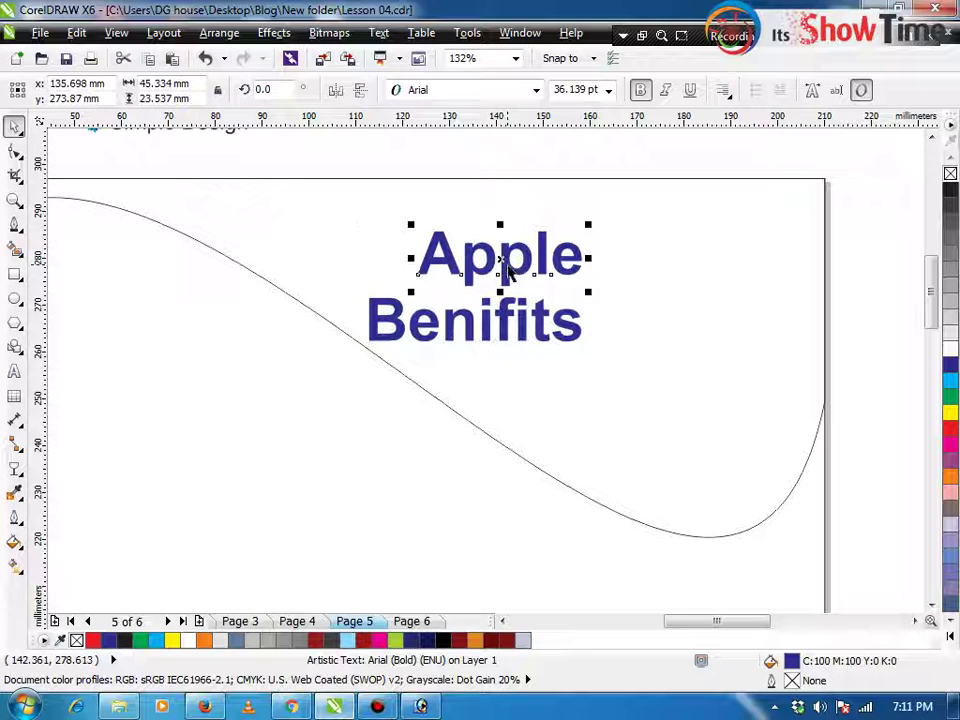
# Group the separate "Apple" and "Benifits" lines and move the group right, toward the page's top-right corner
pyautogui.moveTo(405, 217); pyautogui.dragTo(432, 210)
pyautogui.keyDown('shift'); pyautogui.click(499, 317); pyautogui.keyUp('shift')
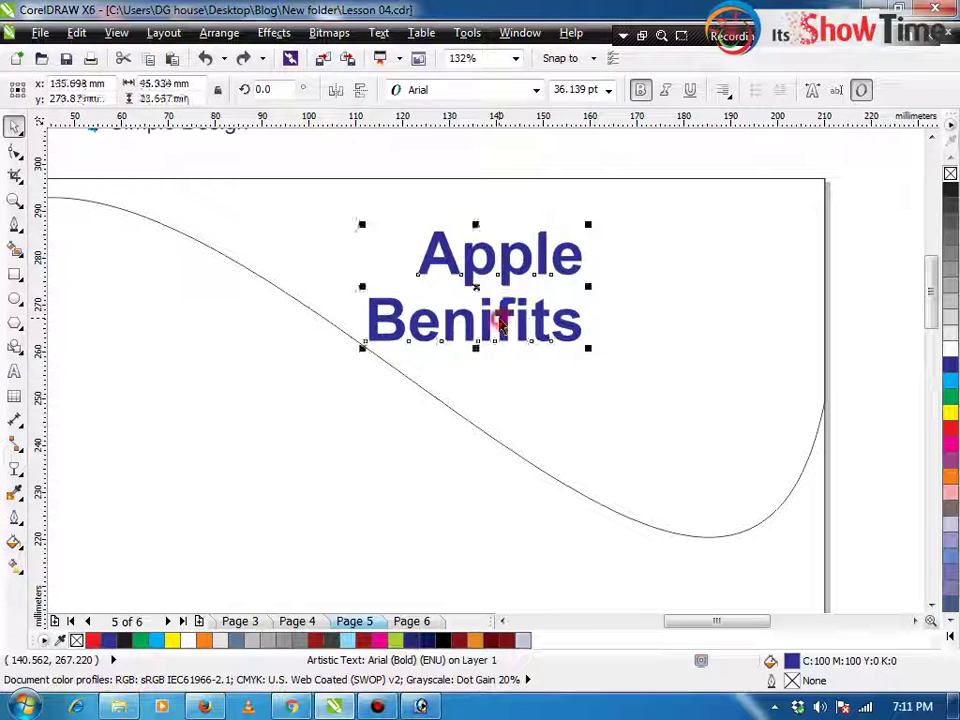
pyautogui.hotkey('ctrl', 'g')
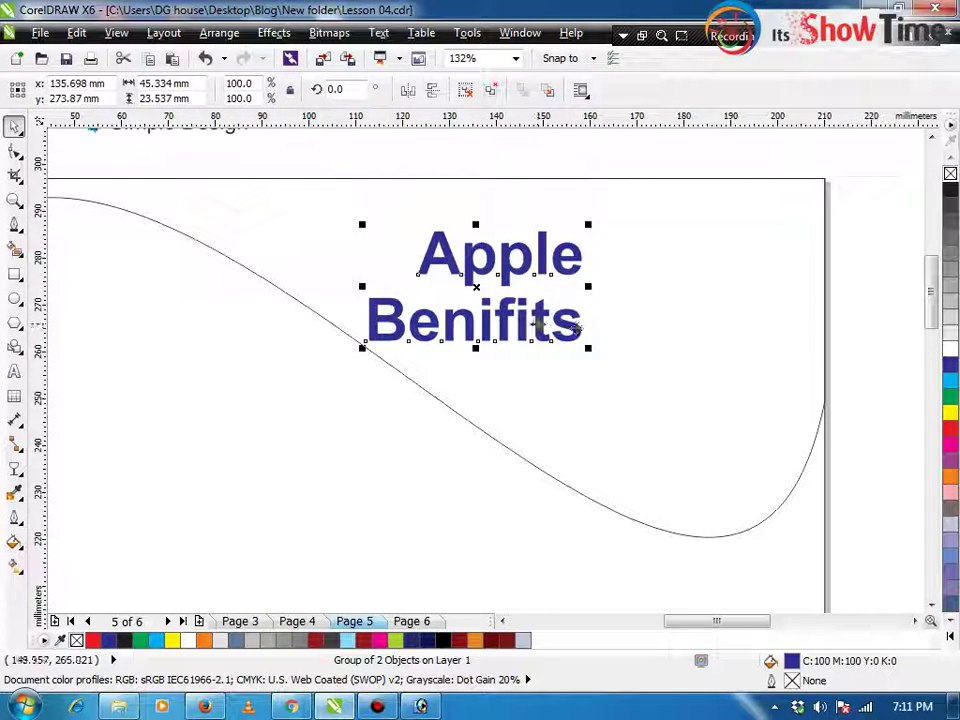
pyautogui.moveTo(538, 325); pyautogui.dragTo(695, 316)
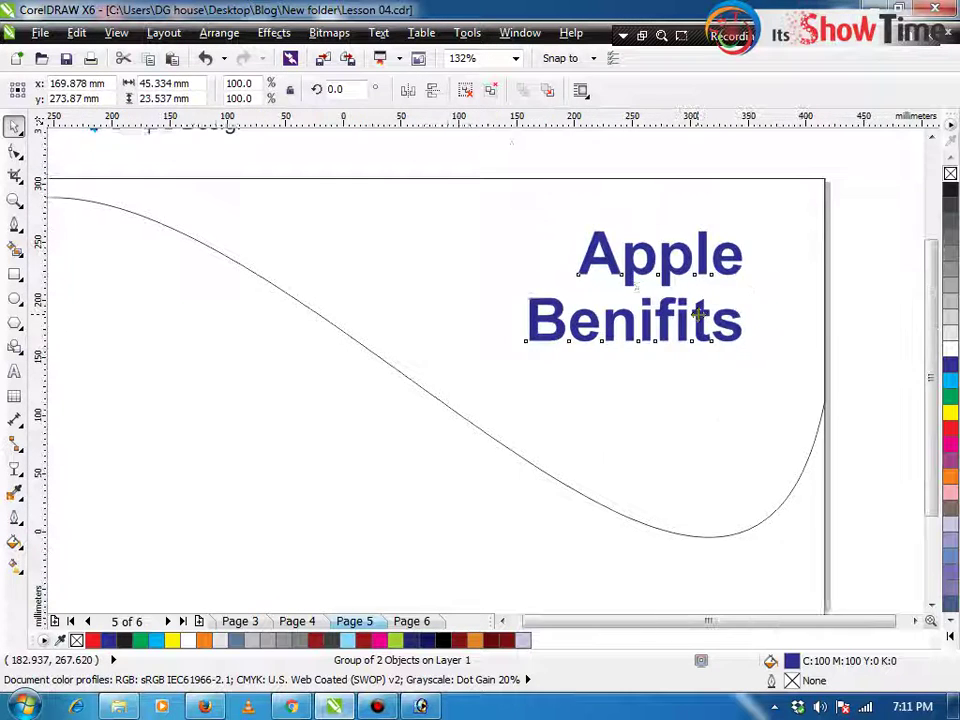
pyautogui.press('F4')
pyautogui.click(675, 296)
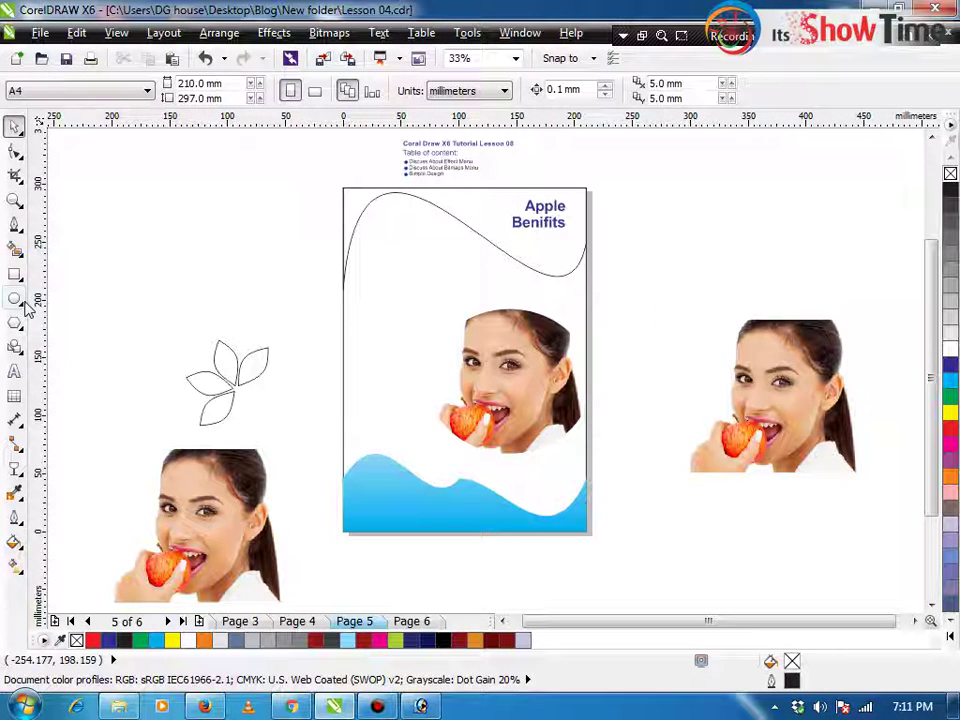
# Switch to Firefox, copy the "1) Improving neurological health" section of the apple benefits article, and return to CorelDRAW
pyautogui.click(211, 391)
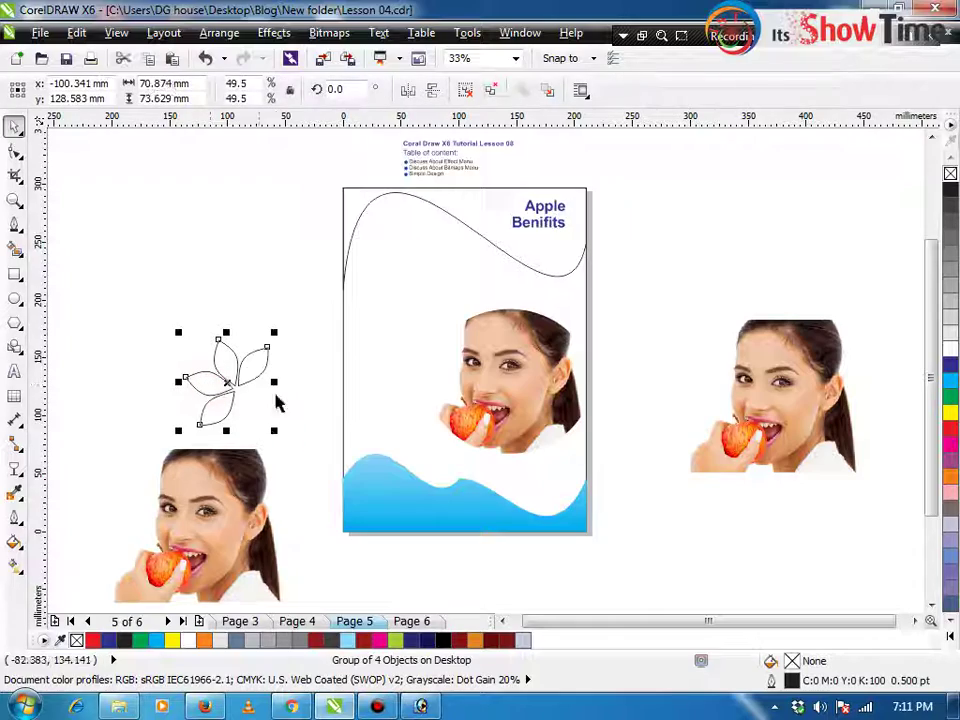
pyautogui.click(291, 707)
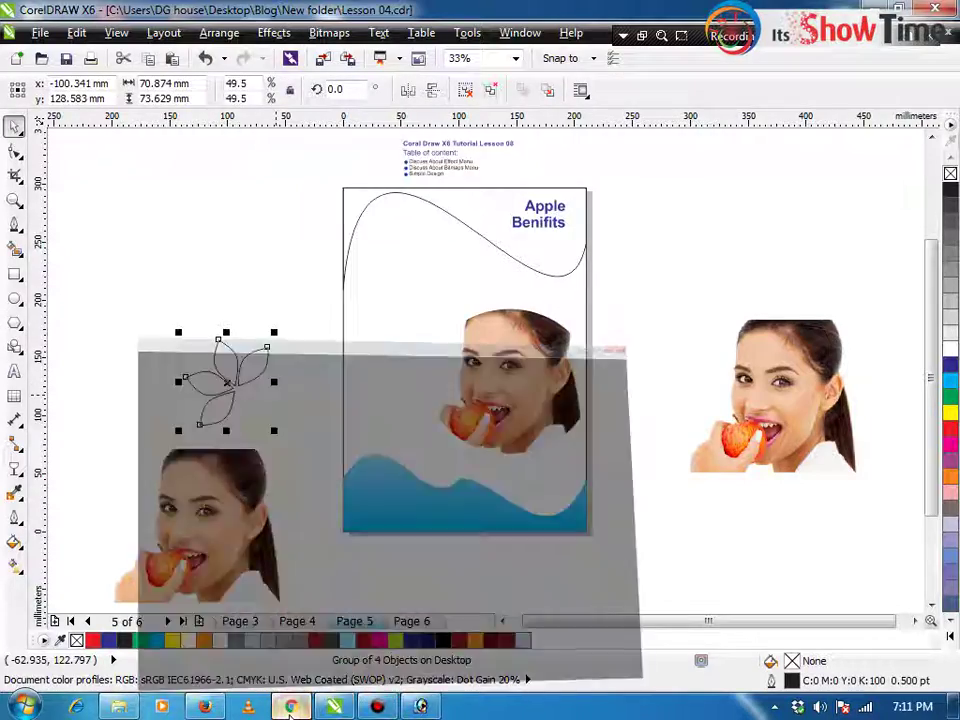
pyautogui.click(291, 707)
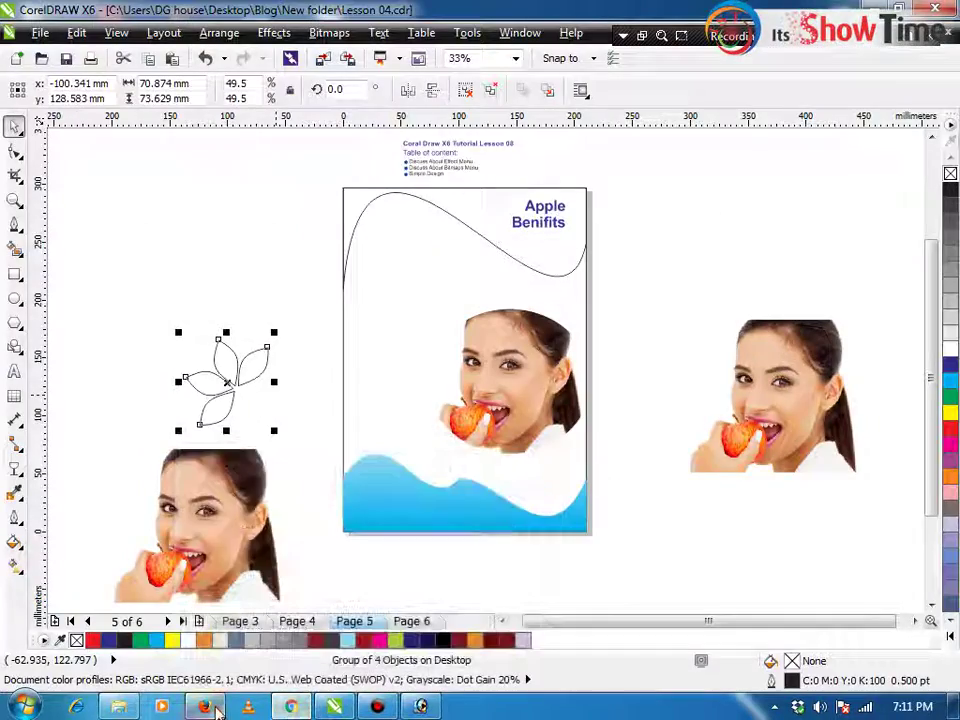
pyautogui.click(204, 707)
pyautogui.click(650, 14)
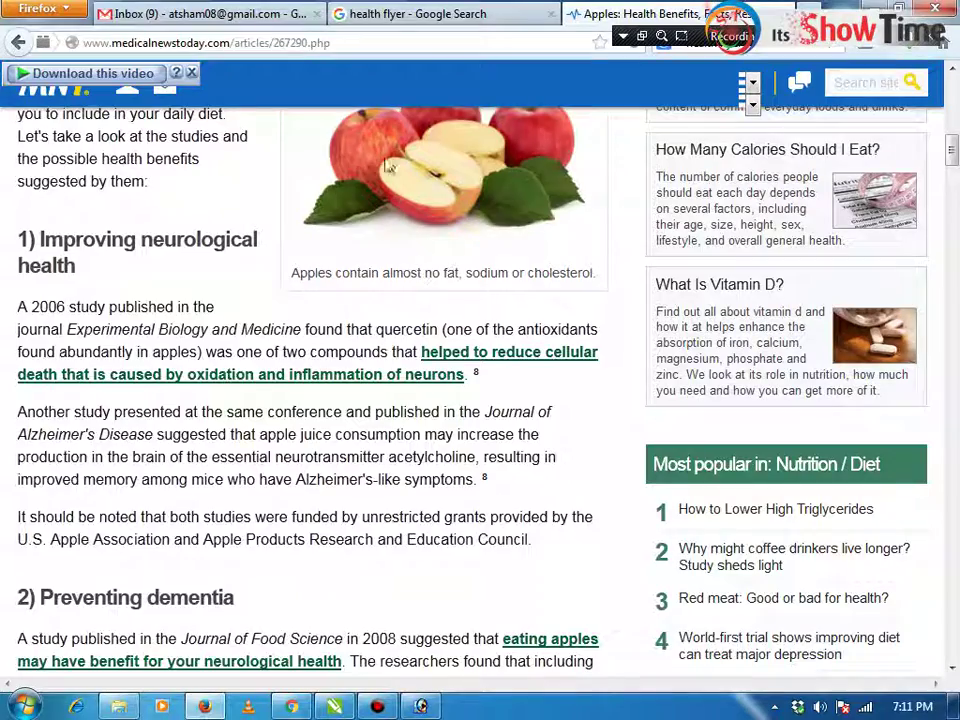
pyautogui.scroll(-5, 235, 398)
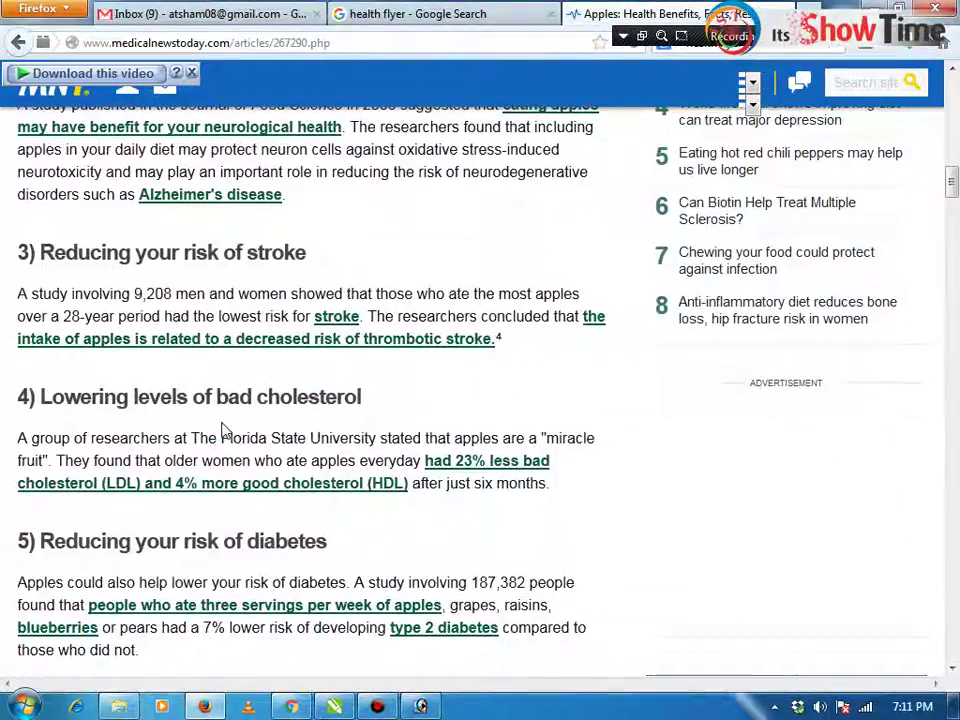
pyautogui.scroll(10, 222, 402)
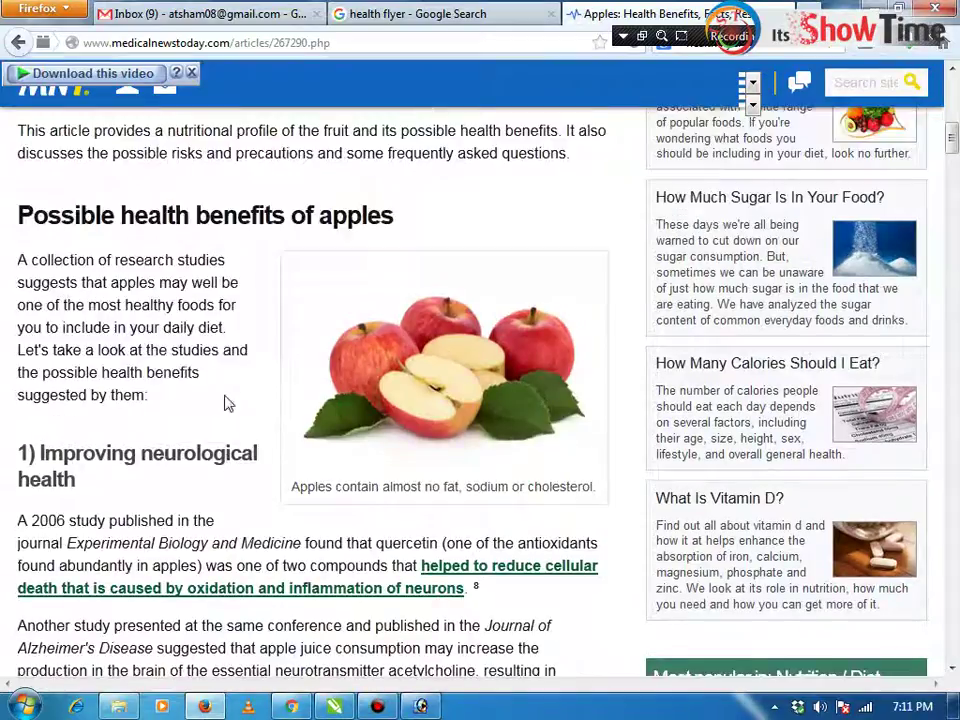
pyautogui.scroll(-3, 224, 403)
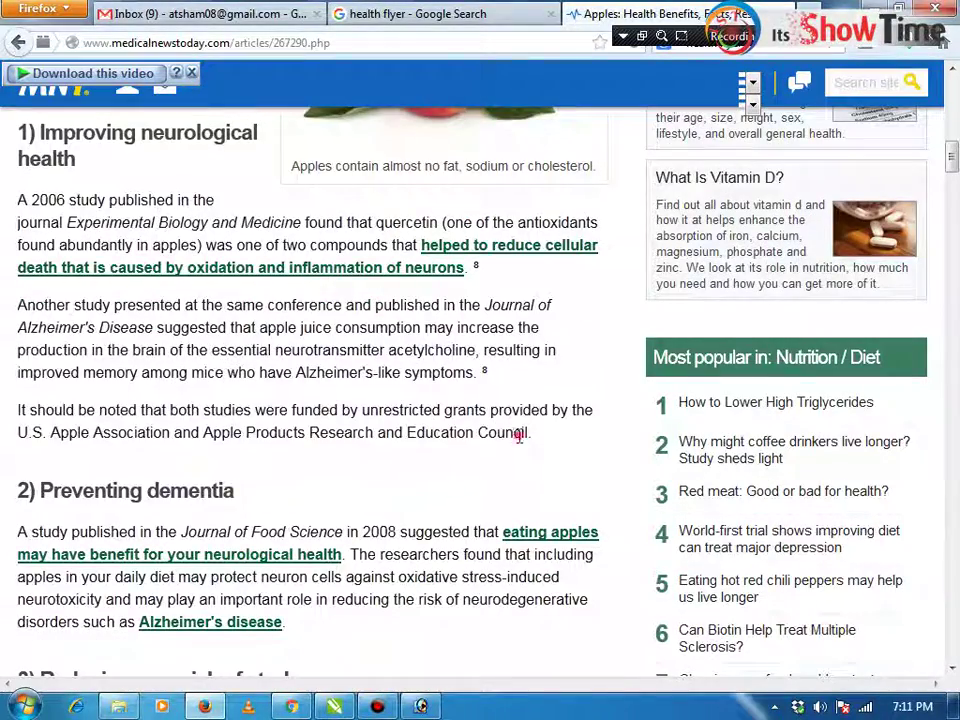
pyautogui.moveTo(520, 433)
pyautogui.mouseDown()
pyautogui.moveTo(64, 200)
pyautogui.moveTo(20, 100)
pyautogui.moveTo(13, 148)
pyautogui.moveTo(15, 100)
pyautogui.mouseUp()
pyautogui.rightClick(36, 145)
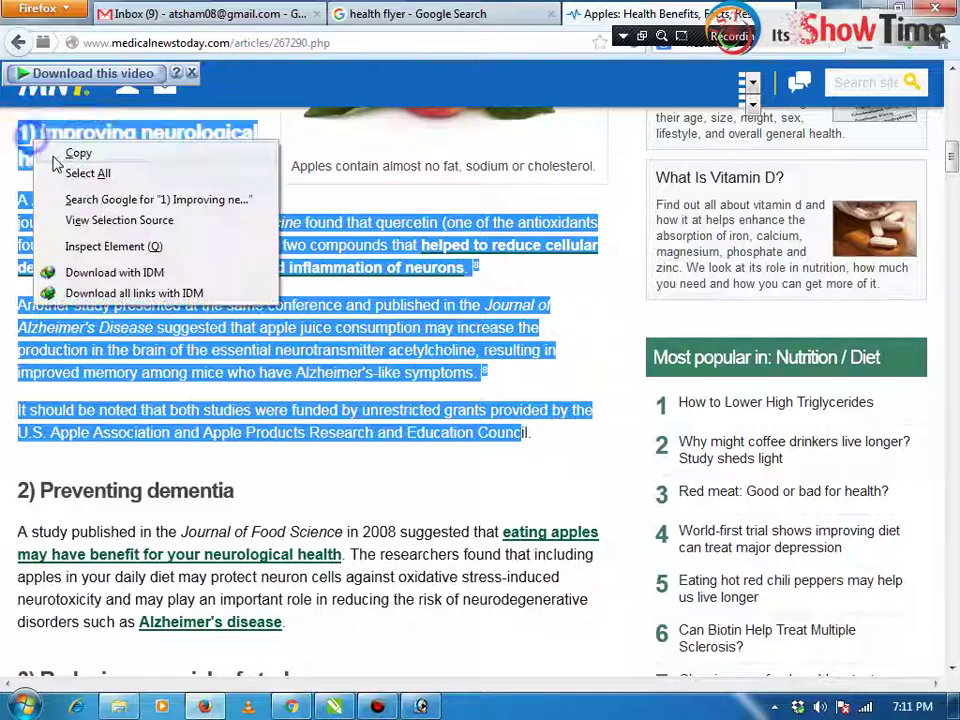
pyautogui.click(77, 154)
pyautogui.hotkey('alt', 'Tab')
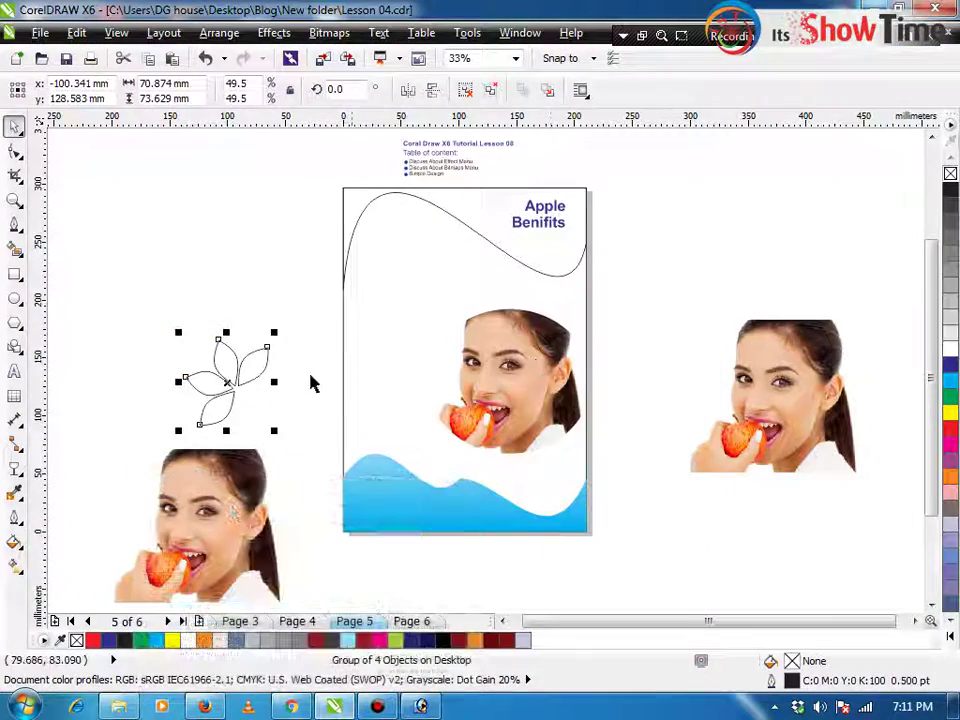
# Try pasting the copied section as a paragraph text frame above the leaf shapes, and clear the frame's contents
pyautogui.click(242, 293)
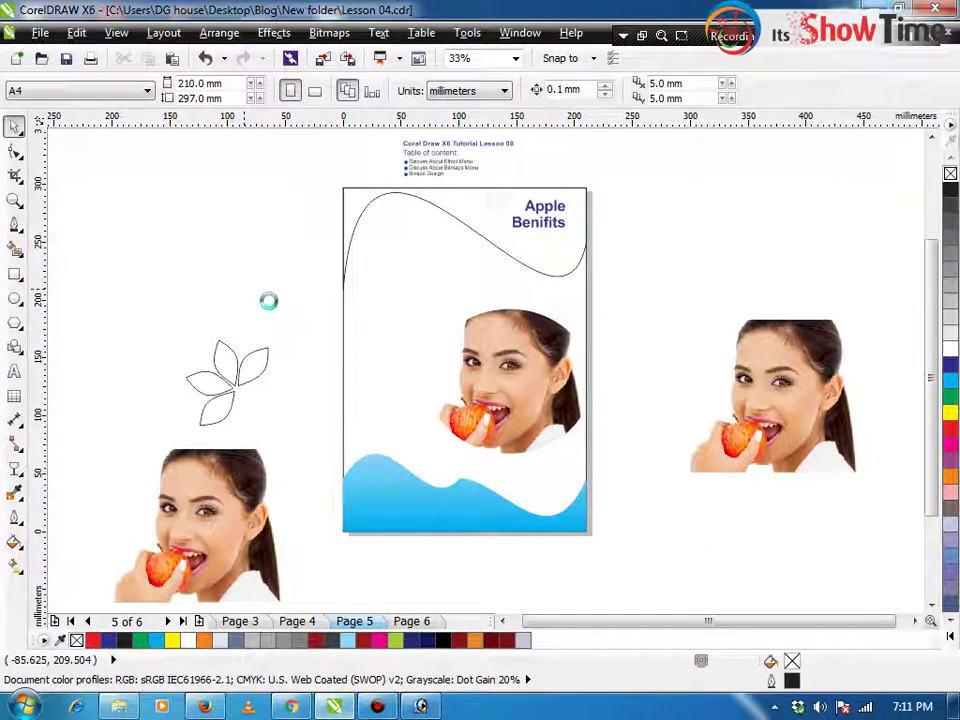
pyautogui.hotkey('ctrl', 'v')
pyautogui.moveTo(432, 354); pyautogui.dragTo(236, 257)
pyautogui.doubleClick(242, 256)
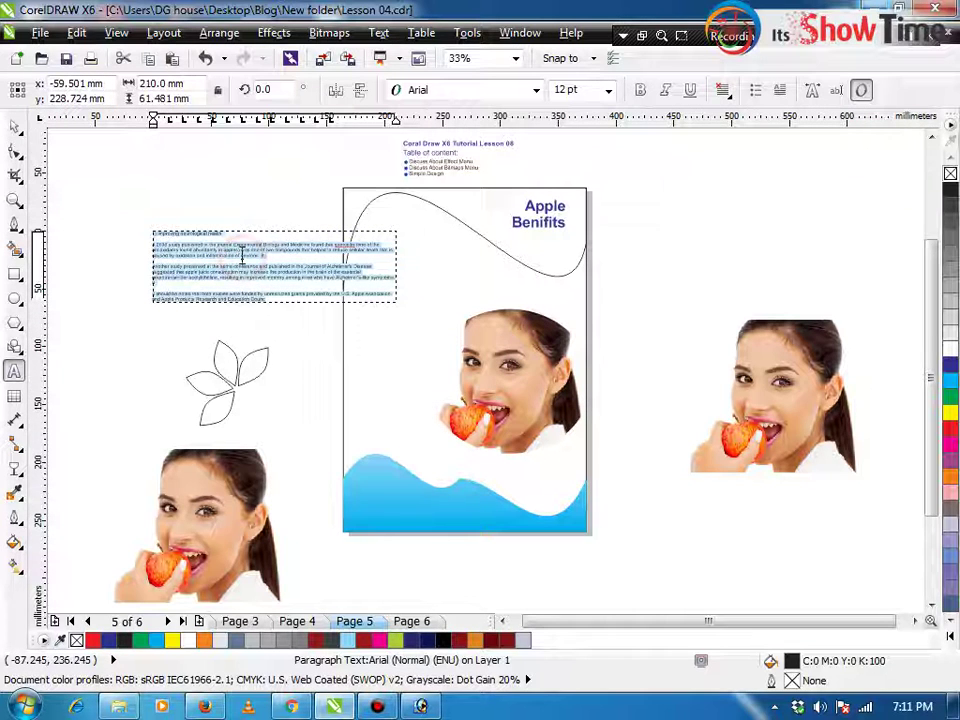
pyautogui.press('Delete')
pyautogui.click(15, 127)
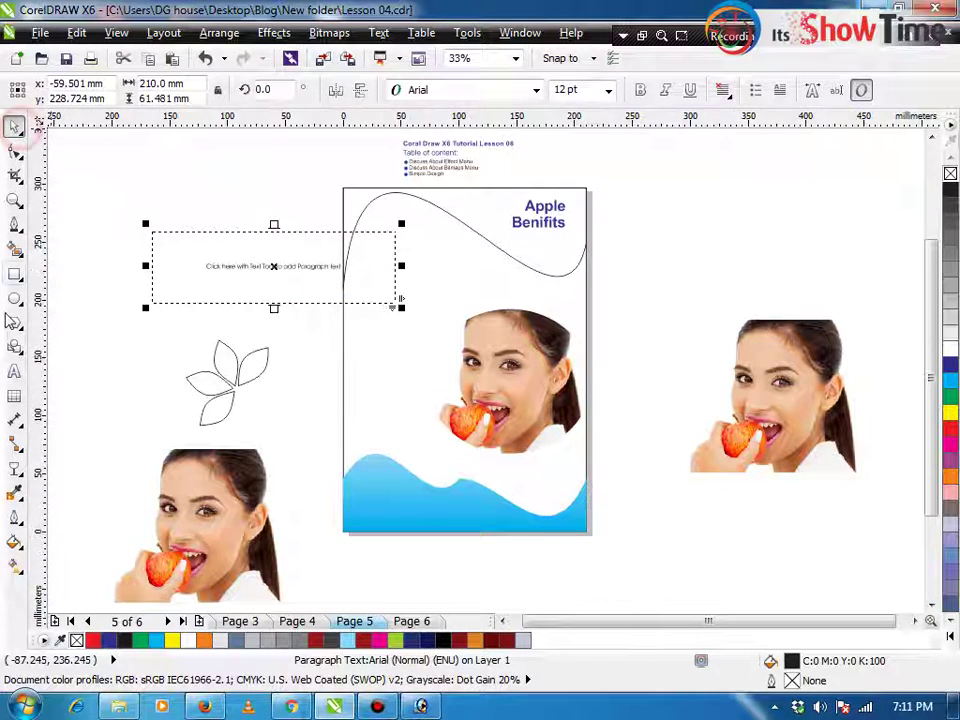
# Paste the copied section as artistic text beside the leaf shapes and delete the empty paragraph text frame
pyautogui.click(14, 371)
pyautogui.click(98, 359)
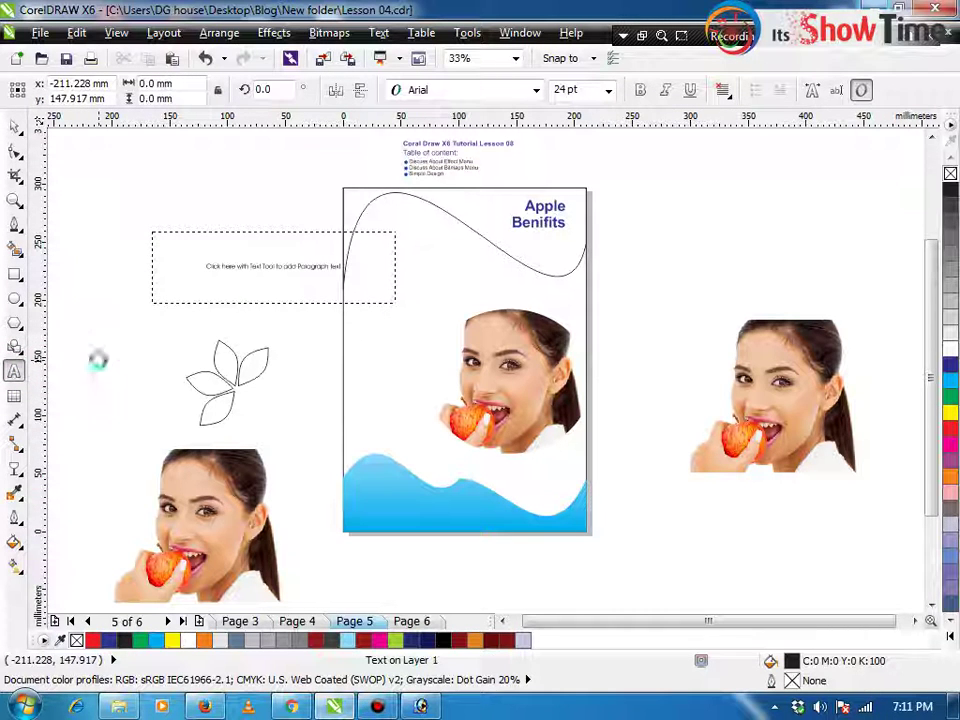
pyautogui.hotkey('ctrl', 'v')
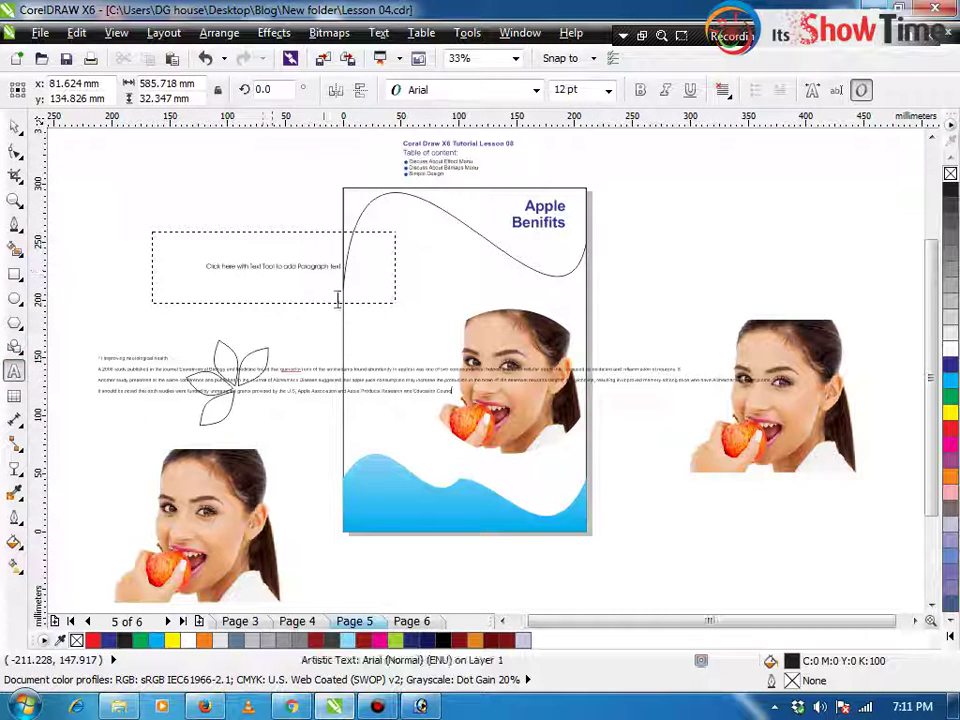
pyautogui.hotkey('ctrl', 'space')
pyautogui.click(222, 268)
pyautogui.press('Delete')
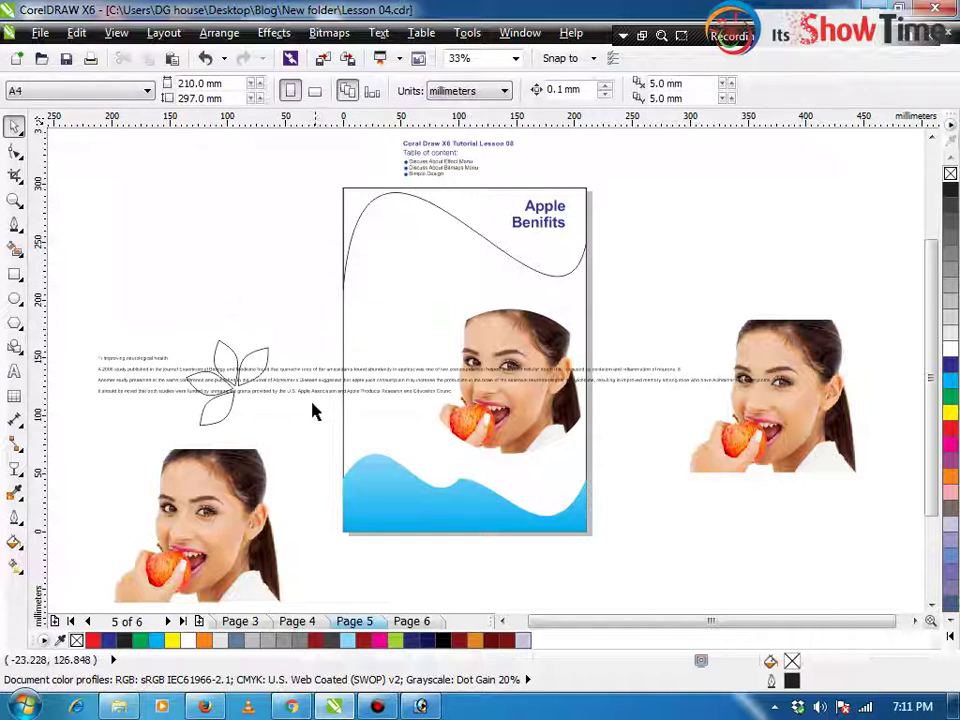
# Move the pasted article text to the blank desktop area right of the page, above the spare picture
pyautogui.click(272, 383)
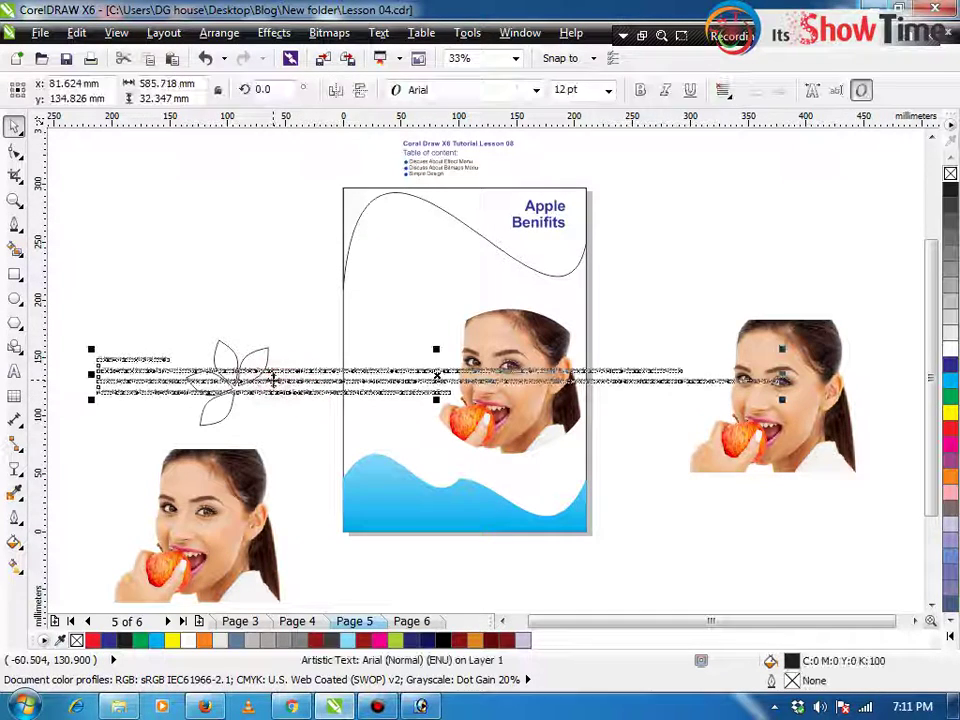
pyautogui.moveTo(272, 383); pyautogui.dragTo(790, 263)
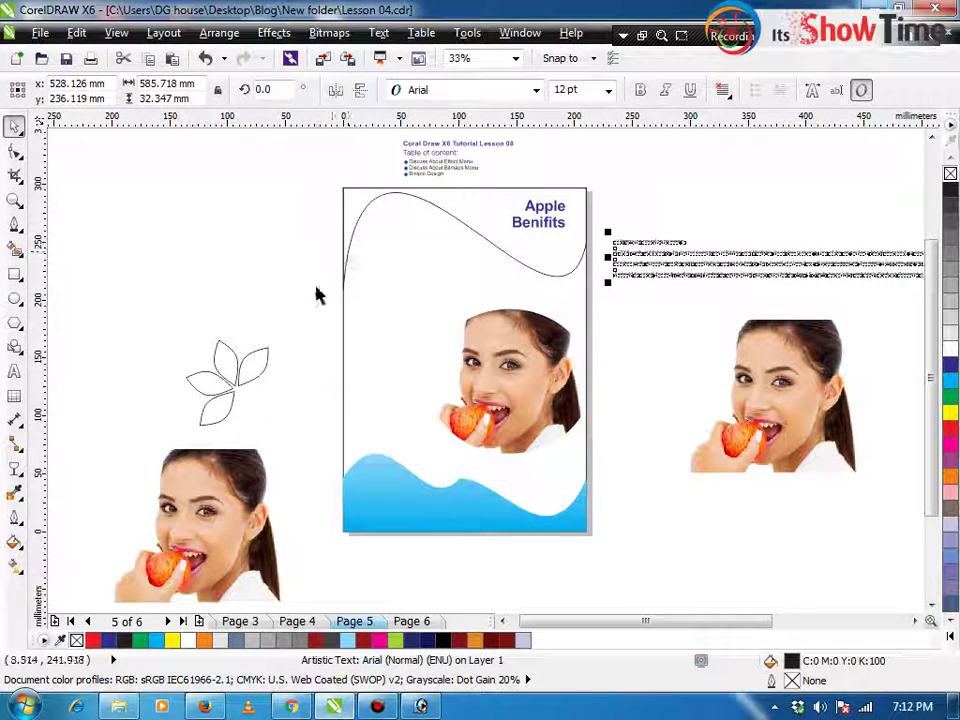
pyautogui.click(203, 265)
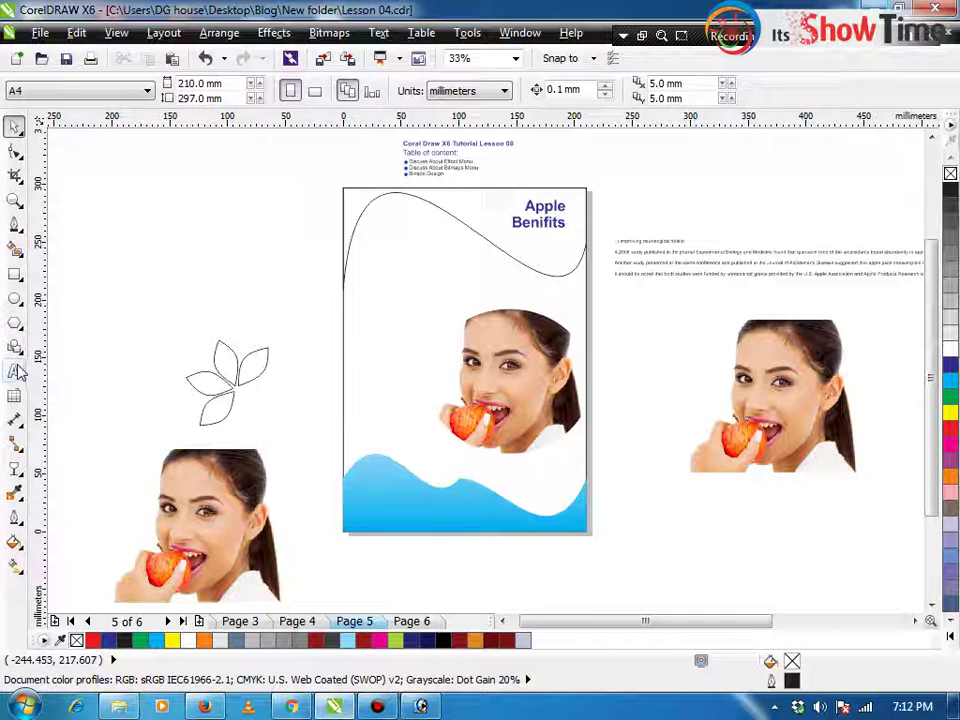
pyautogui.click(229, 378)
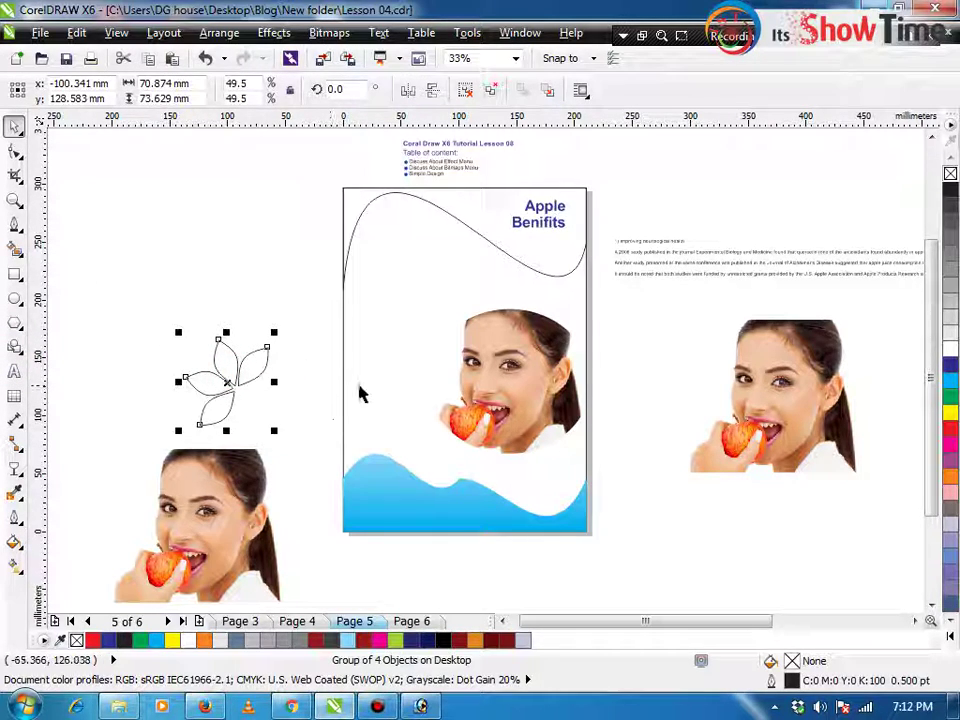
# Replace the shaped picture on the page with the uncropped copy from the right, enlarged to about 186 × 170 mm
pyautogui.click(508, 375)
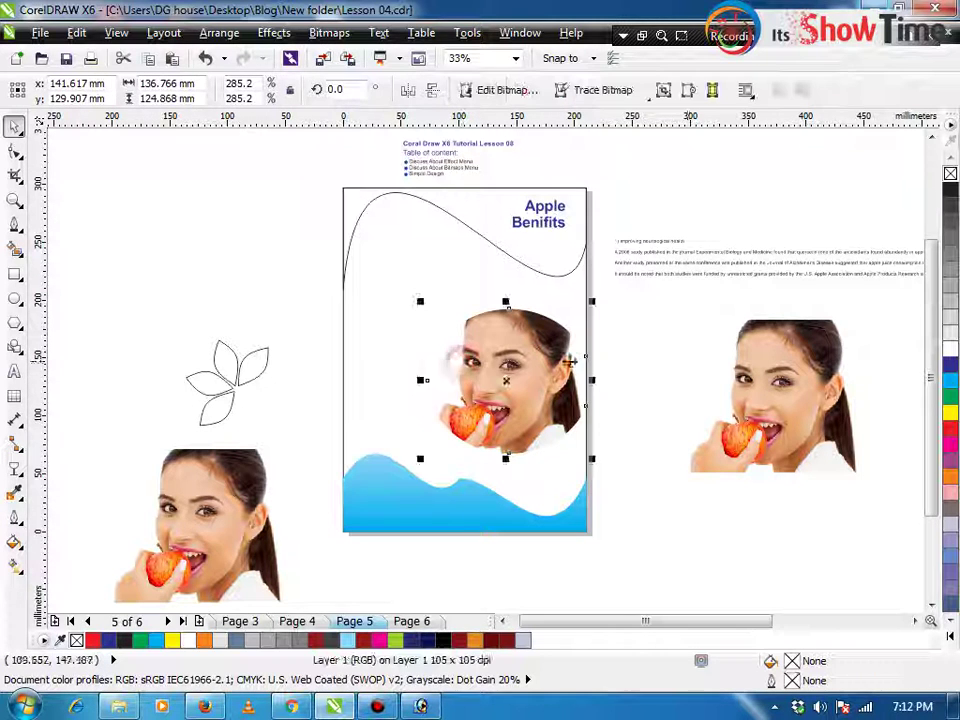
pyautogui.press('Delete')
pyautogui.moveTo(750, 405); pyautogui.dragTo(517, 388)
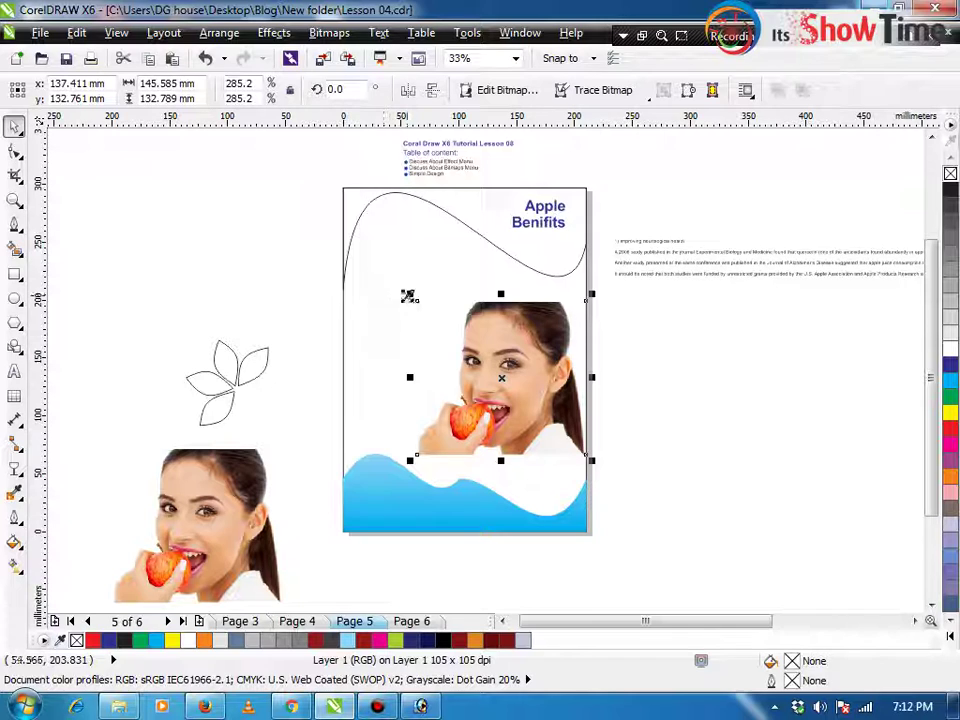
pyautogui.moveTo(408, 296); pyautogui.dragTo(384, 272)
pyautogui.moveTo(529, 343)
pyautogui.mouseDown()
pyautogui.moveTo(510, 333)
pyautogui.moveTo(519, 334)
pyautogui.mouseUp()
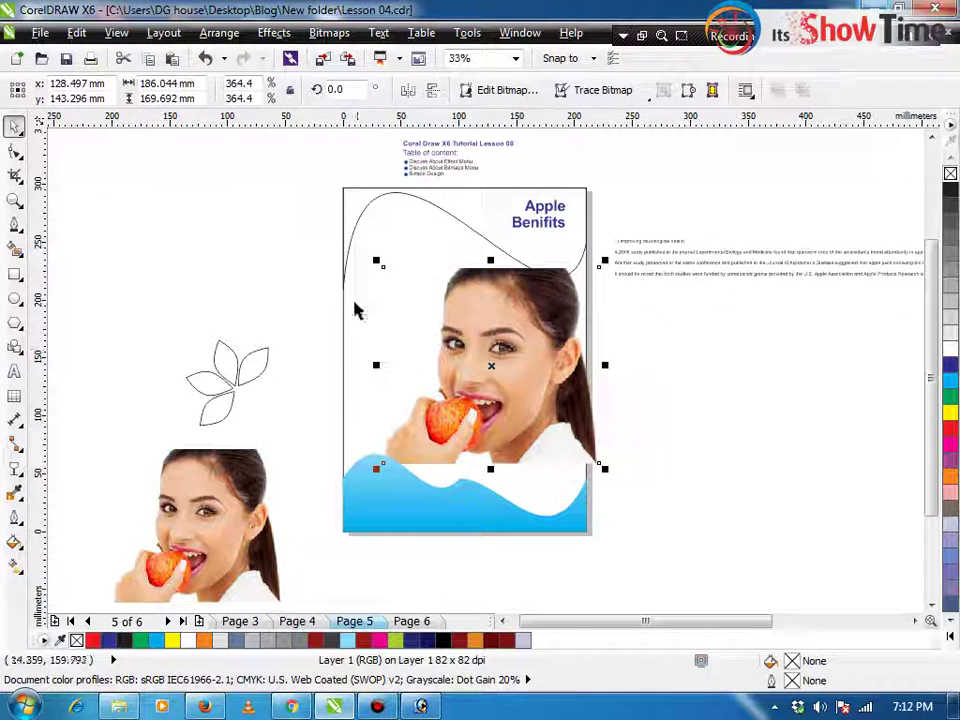
# Try a horizontal mirror of the top wave outline, undo the stray moves, and flip the outline back
pyautogui.click(345, 208)
pyautogui.click(431, 90)
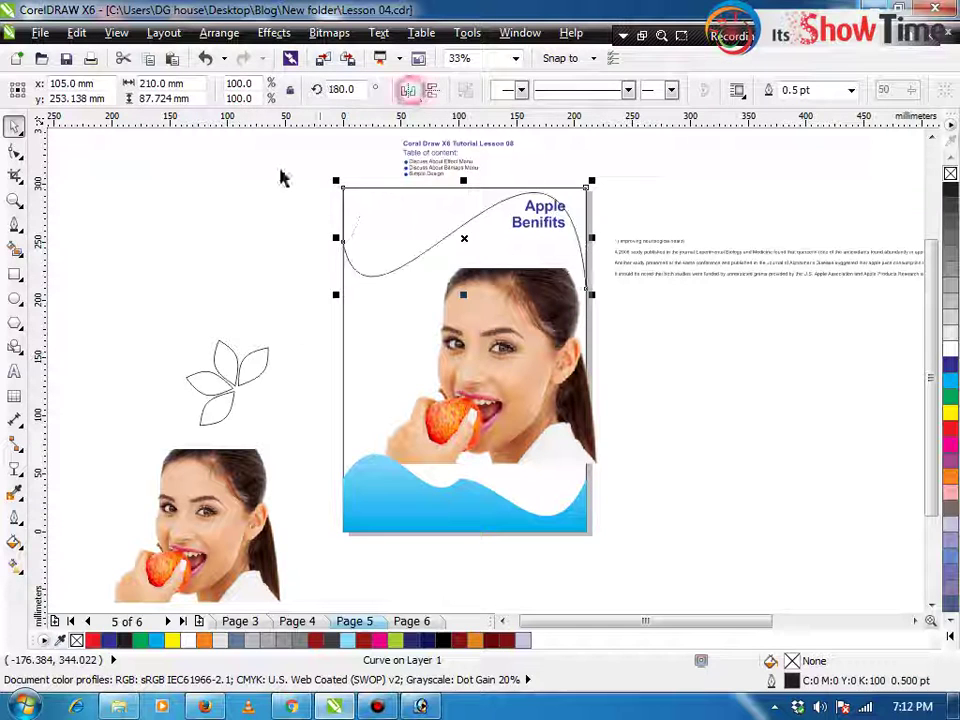
pyautogui.click(253, 195)
pyautogui.click(462, 212)
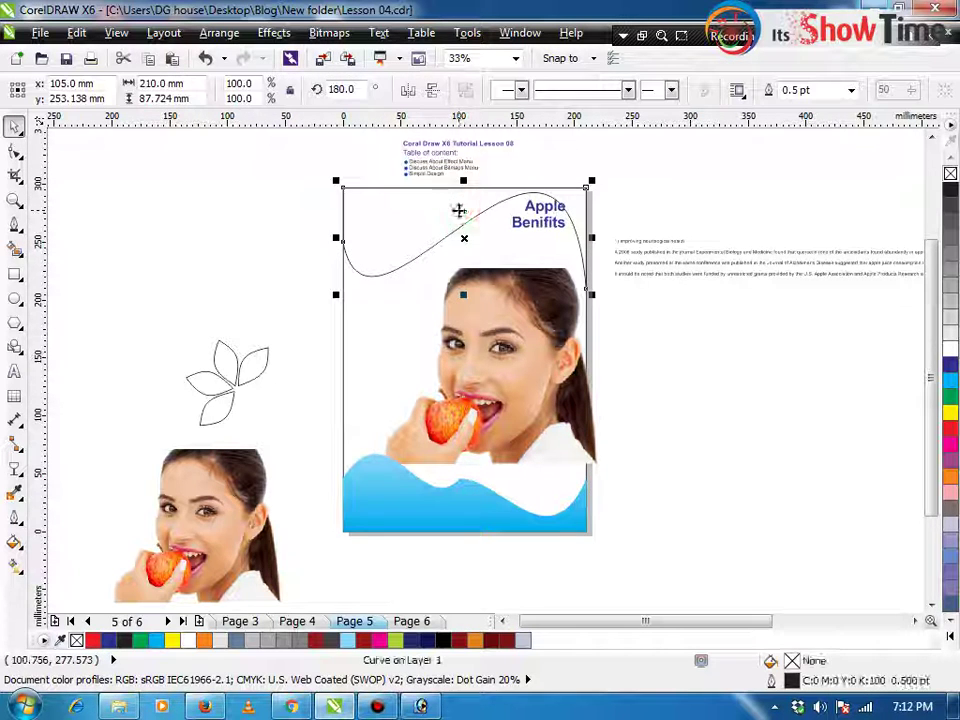
pyautogui.moveTo(457, 210); pyautogui.dragTo(457, 226)
pyautogui.hotkey('ctrl', 'z')
pyautogui.click(281, 249)
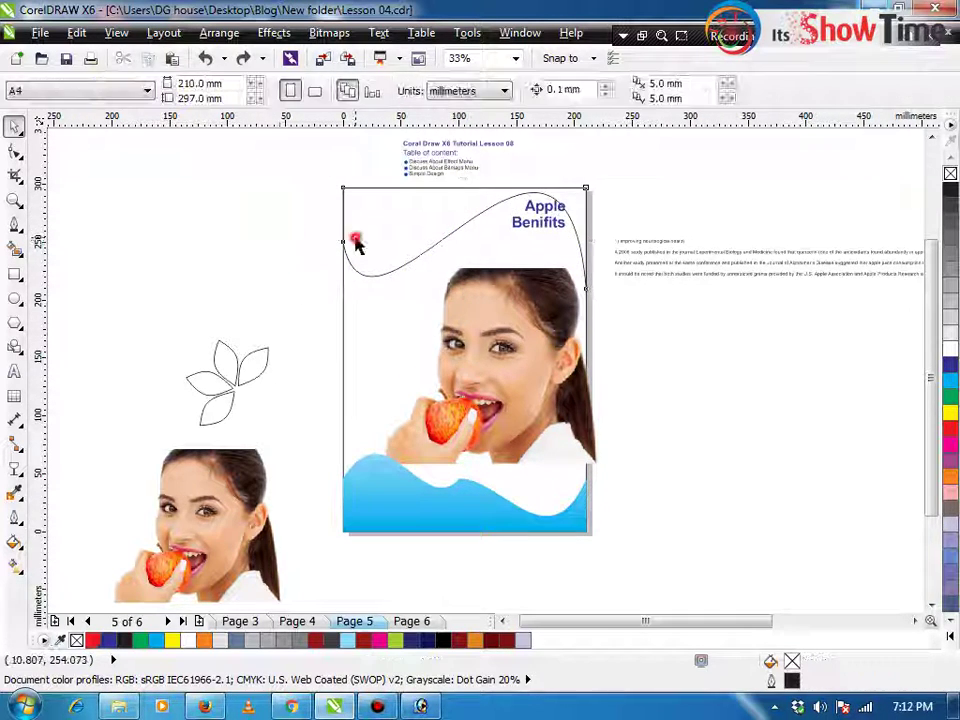
pyautogui.moveTo(358, 231); pyautogui.dragTo(329, 279)
pyautogui.hotkey('ctrl', 'z')
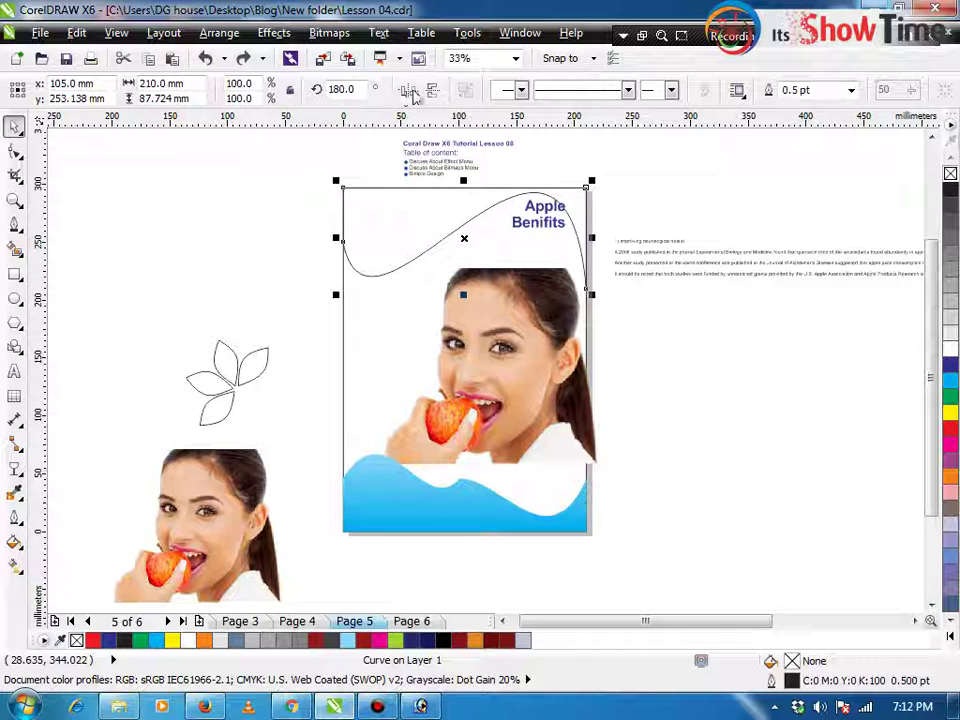
pyautogui.click(410, 91)
pyautogui.click(288, 169)
# Reshape the top wave's curve by its right node handle so its dip reaches lower over the picture's hair
pyautogui.doubleClick(463, 215)
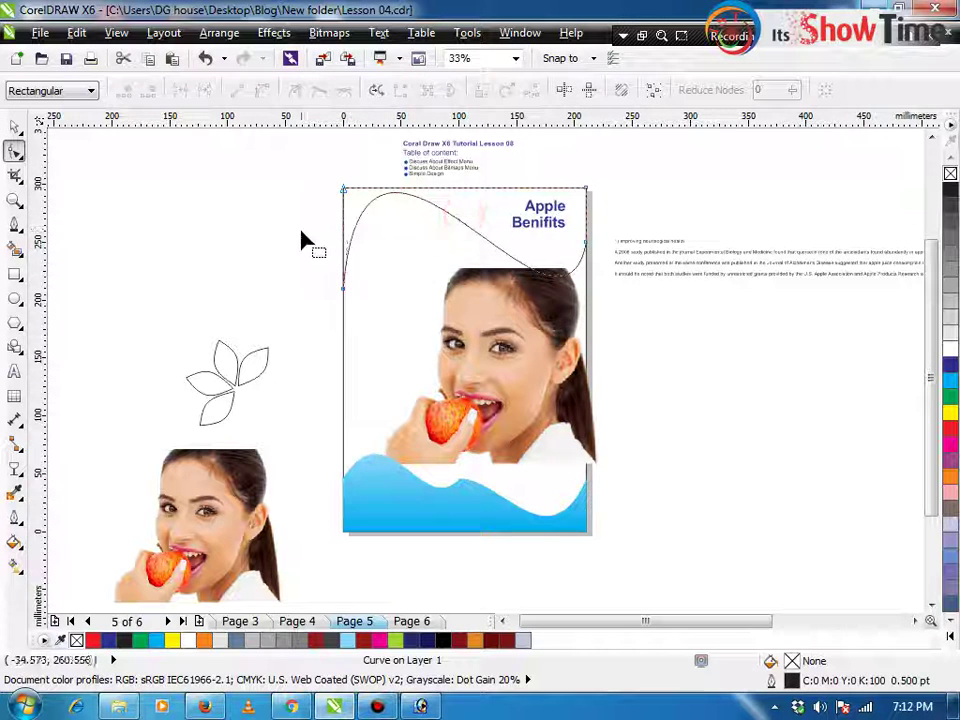
pyautogui.moveTo(292, 245); pyautogui.dragTo(432, 290)
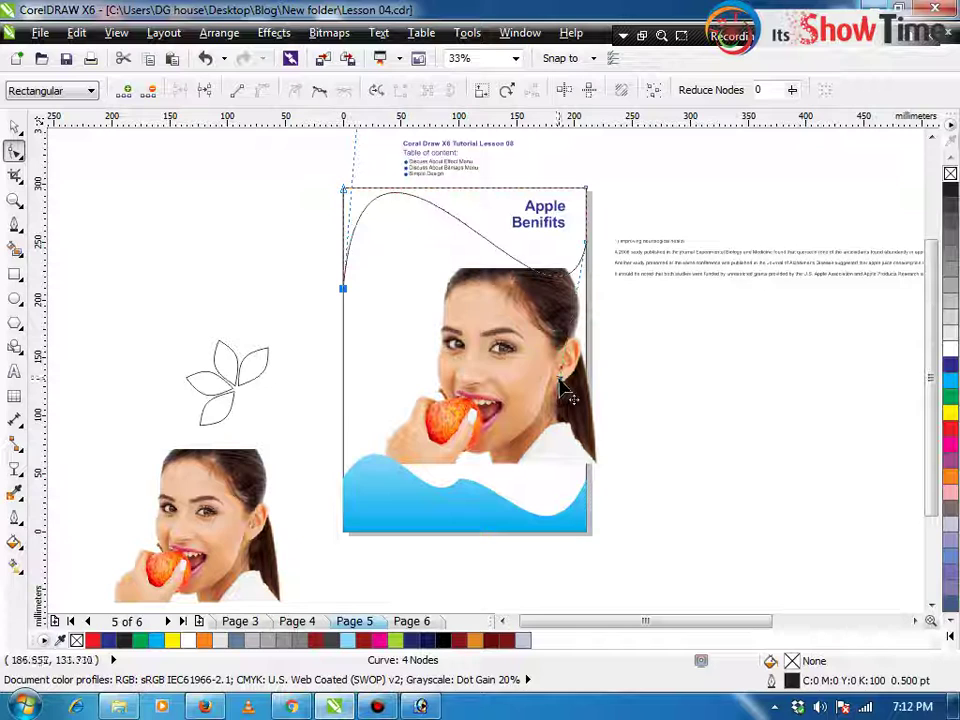
pyautogui.moveTo(562, 388); pyautogui.dragTo(457, 447)
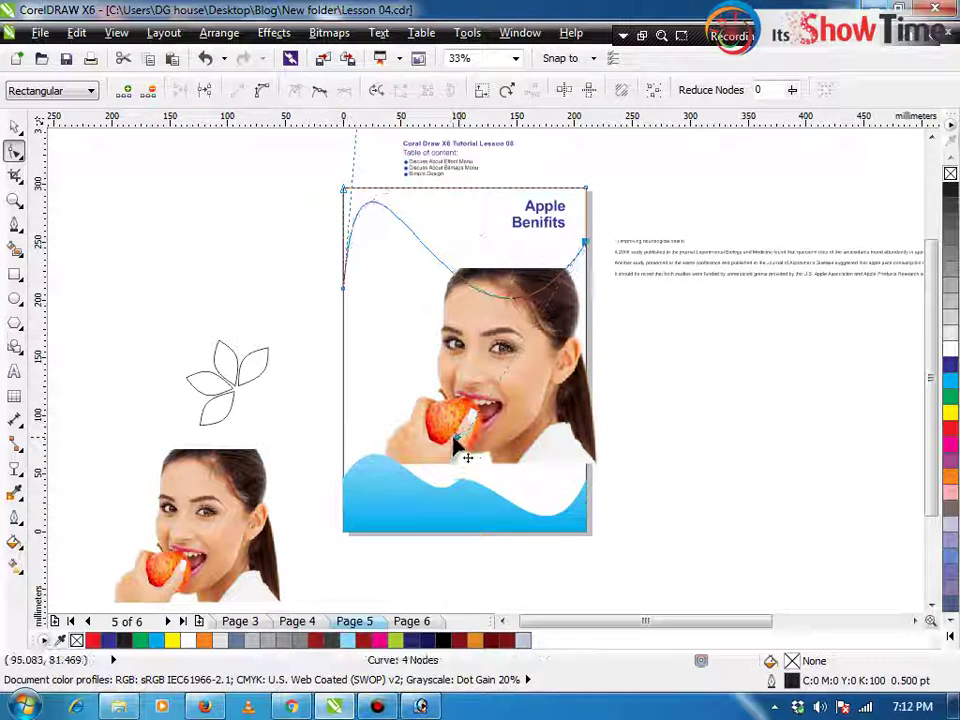
pyautogui.press('space')
# Enlarge the grouped "Apple Benifits" title to about 98 × 51 mm, keeping its upper right corner in place
pyautogui.click(640, 333)
pyautogui.click(560, 225)
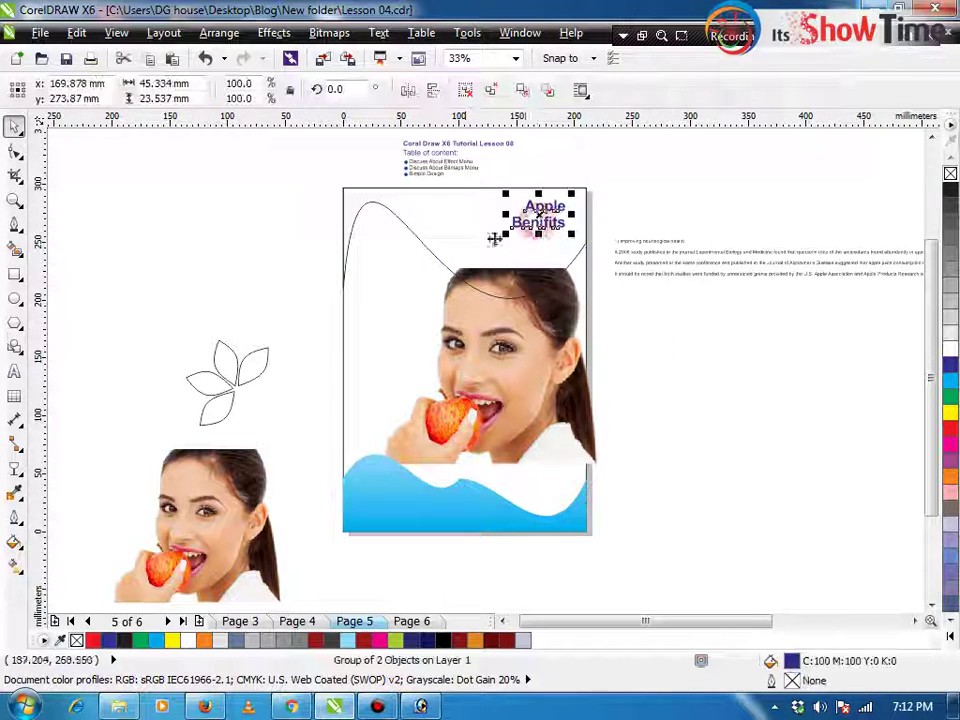
pyautogui.moveTo(505, 235); pyautogui.dragTo(451, 260)
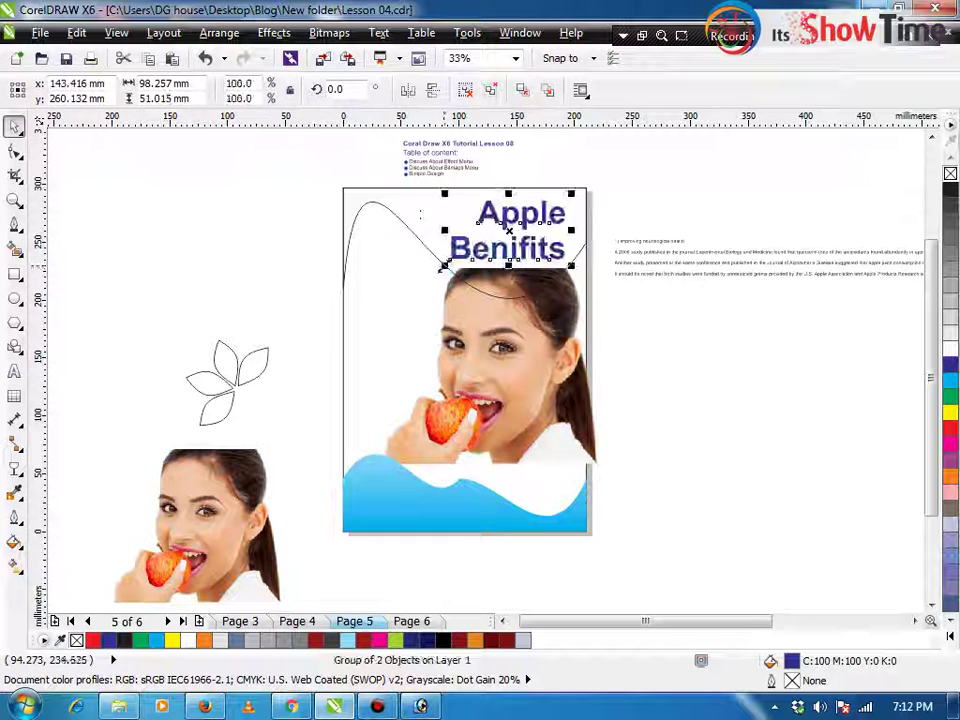
# Copy all properties of the blue bottom wave, including its fountain fill and absent outline, to the top wave
pyautogui.click(409, 199)
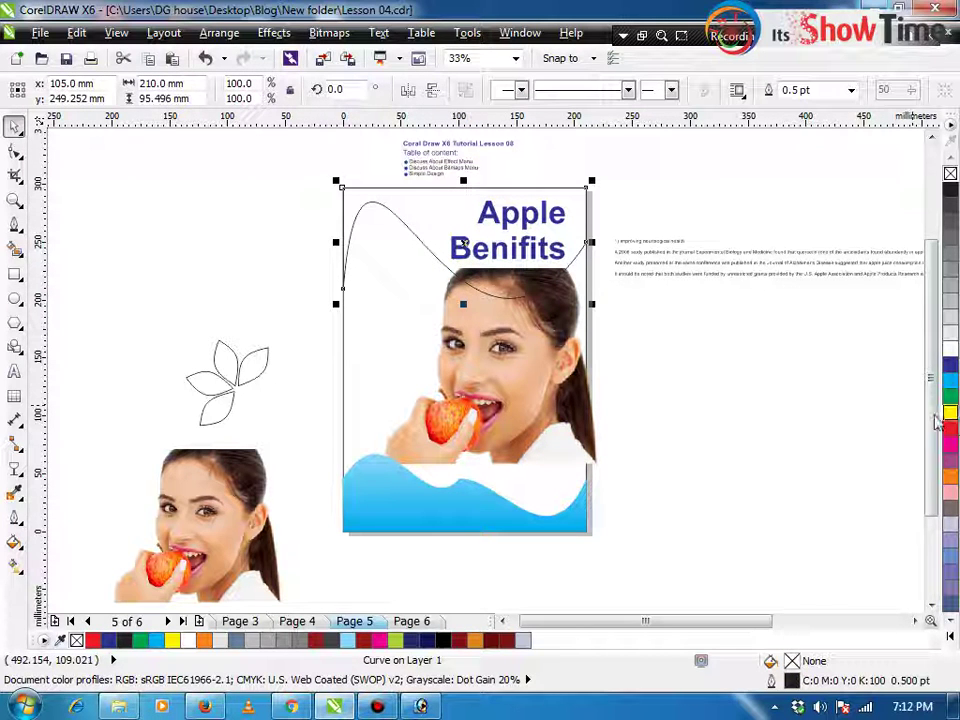
pyautogui.click(510, 510)
pyautogui.moveTo(510, 510); pyautogui.dragTo(446, 212)
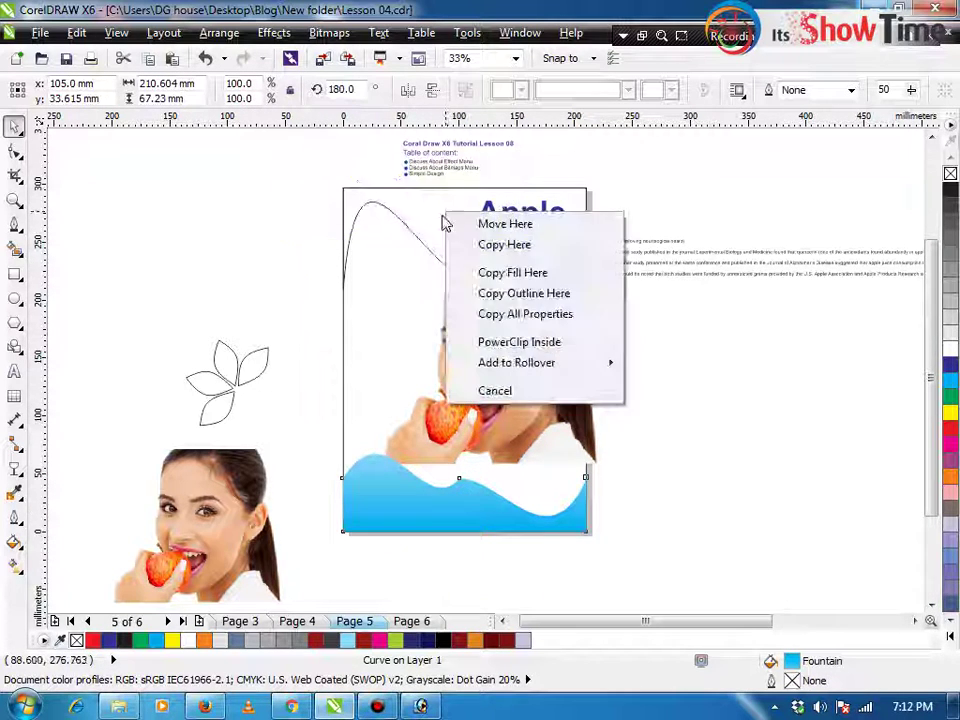
pyautogui.click(512, 314)
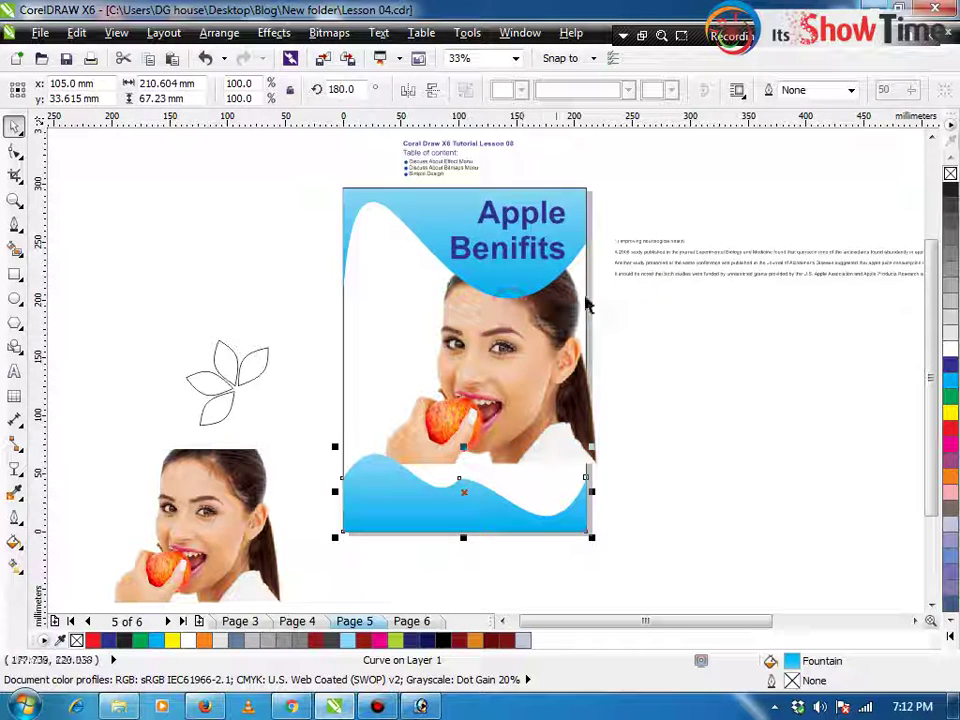
pyautogui.click(647, 326)
pyautogui.click(533, 321)
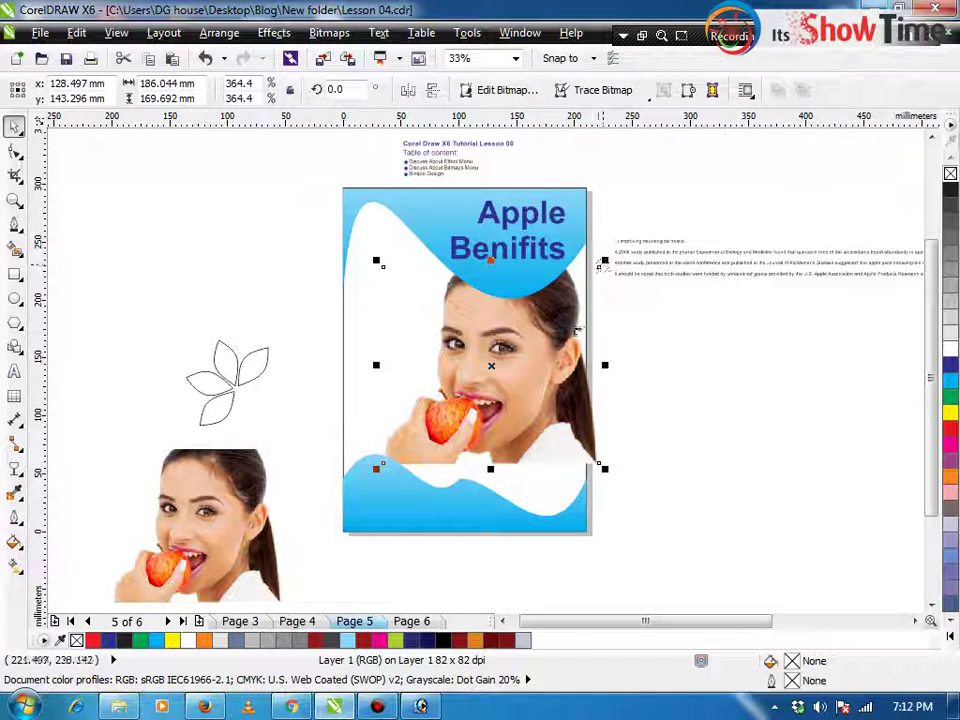
# Move the large woman-and-apple picture right to x 147.946 mm and PowerClip it inside the page-sized rectangle
pyautogui.moveTo(539, 371); pyautogui.dragTo(564, 374)
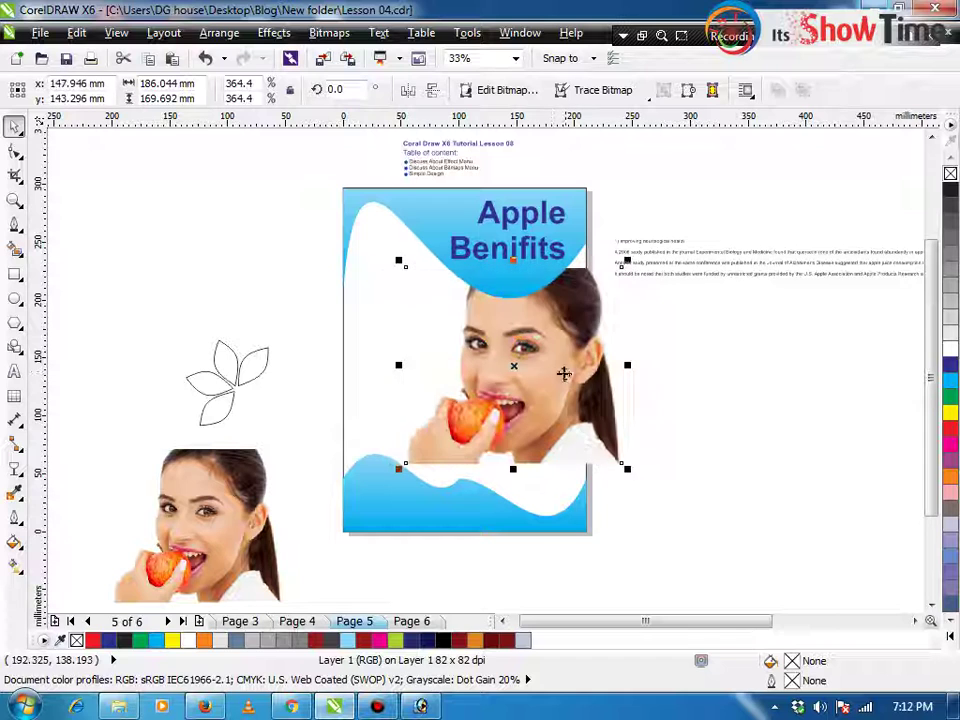
pyautogui.hotkey('alt', 'c')
pyautogui.press('w')
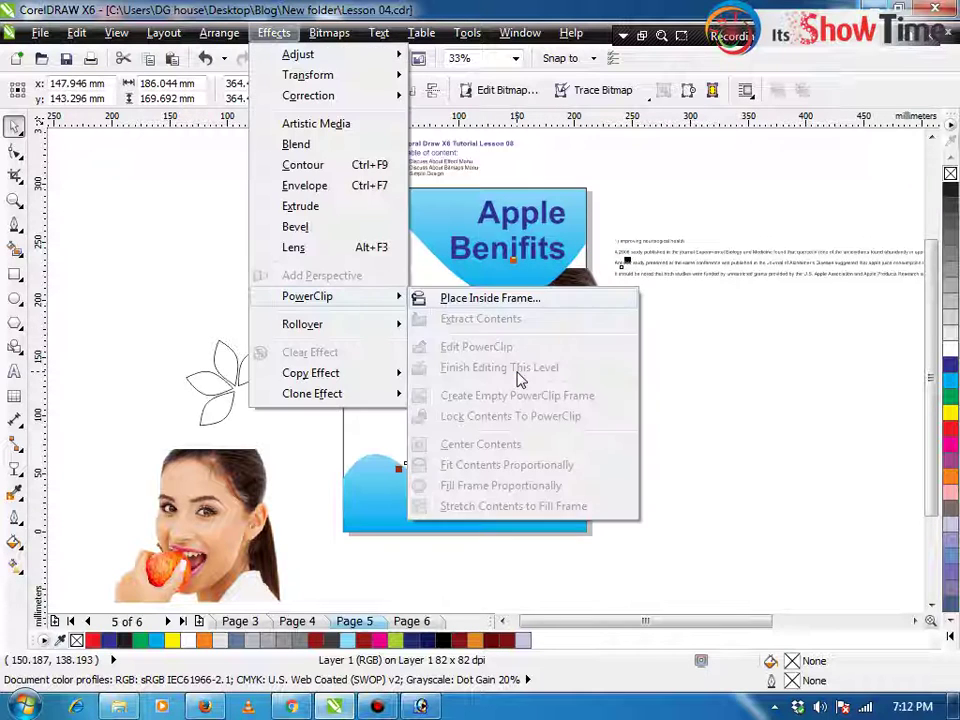
pyautogui.press('p')
pyautogui.click(416, 352)
pyautogui.click(466, 405)
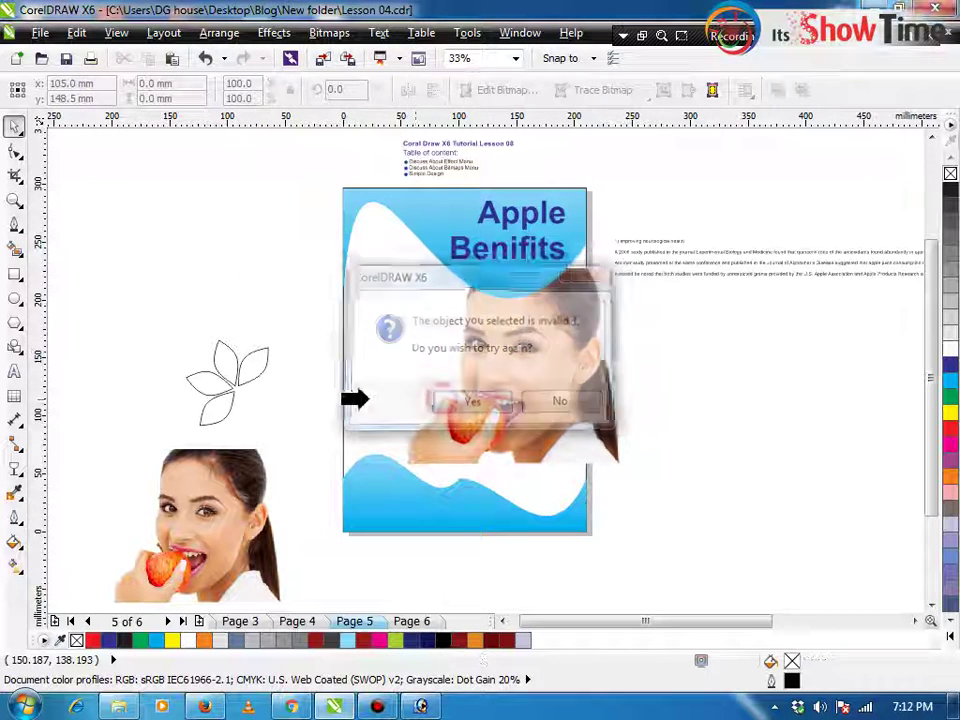
pyautogui.click(356, 394)
pyautogui.keyDown('alt'); pyautogui.click(535, 390); pyautogui.keyUp('alt')
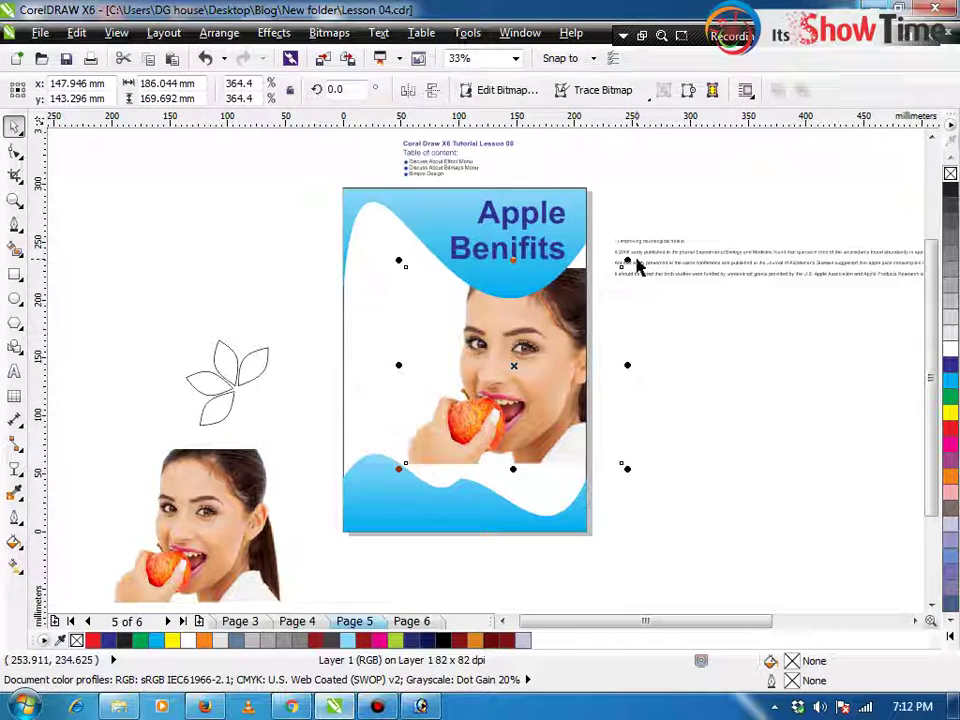
pyautogui.moveTo(627, 261); pyautogui.dragTo(648, 240)
pyautogui.hotkey('ctrl', 'z')
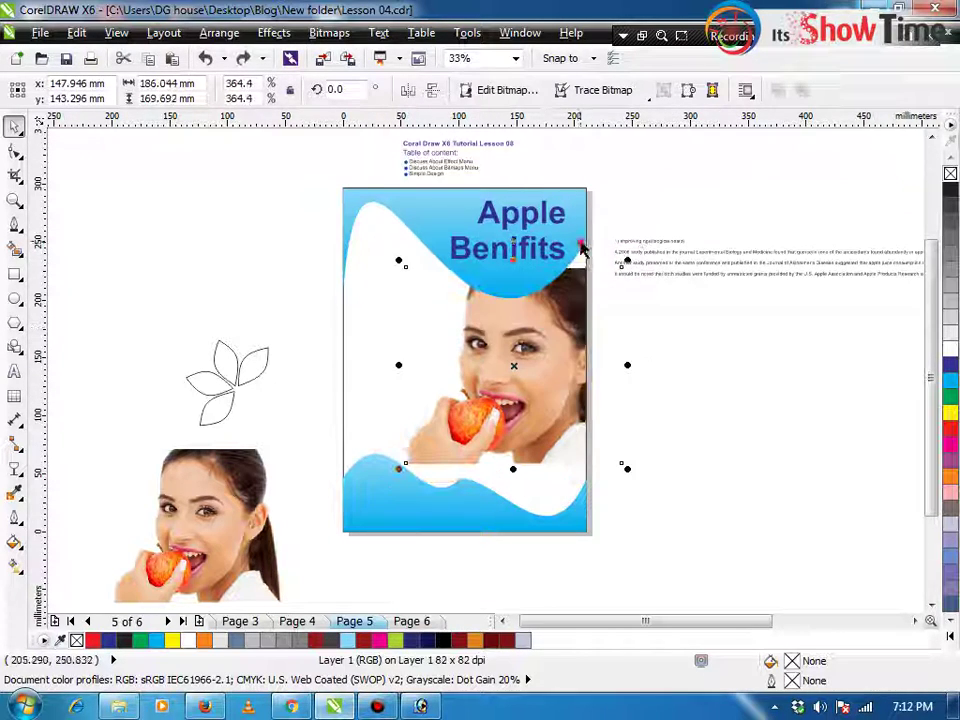
# Reshape the top wave by lowering its right end node and adjusting the upper left curve handle to lower the hump
pyautogui.doubleClick(580, 240)
pyautogui.moveTo(586, 245); pyautogui.dragTo(591, 295)
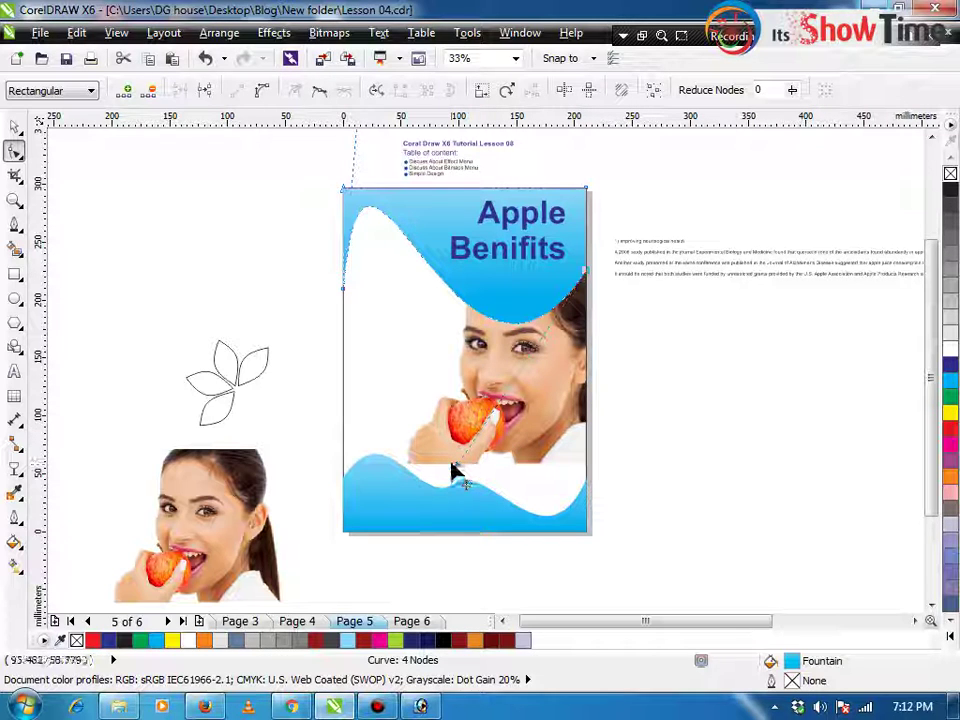
pyautogui.moveTo(468, 470); pyautogui.dragTo(460, 399)
pyautogui.scroll(-1, 381, 254)
pyautogui.moveTo(374, 152); pyautogui.dragTo(392, 178)
pyautogui.press('space')
# Shrink the grouped "Apple Benifits" title about its centre to roughly three quarters of its size
pyautogui.press('F2')
pyautogui.moveTo(291, 184); pyautogui.dragTo(540, 430)
pyautogui.click(532, 276)
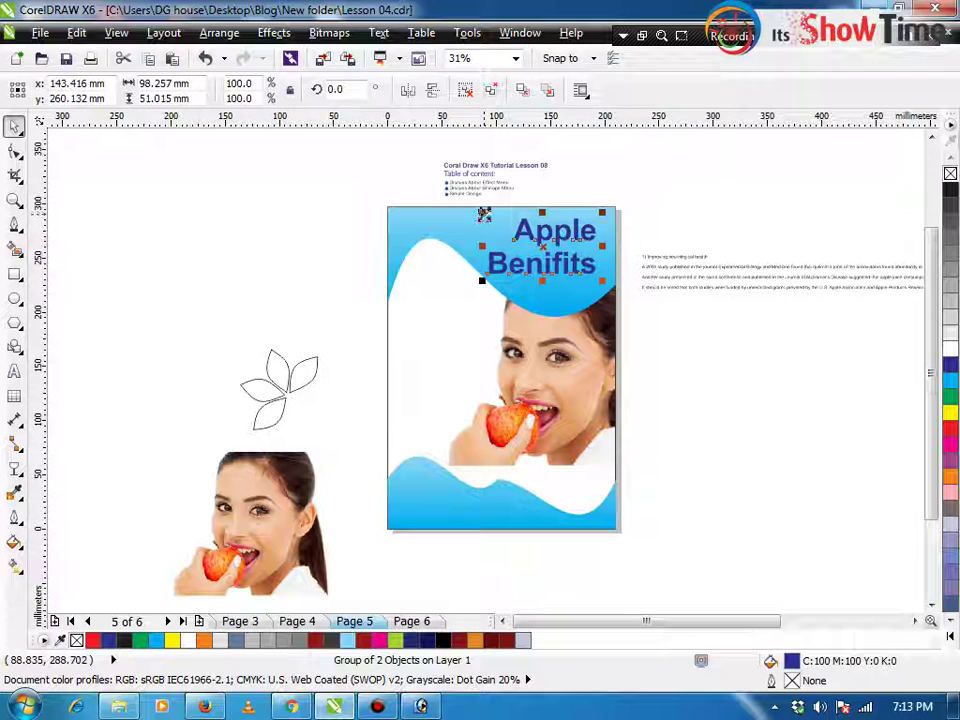
pyautogui.moveTo(484, 214); pyautogui.dragTo(555, 292)
# Place a copy of the "Table of content:" line below the title and replace its text with "There are lot of Apple Eating Benifts"
pyautogui.click(345, 266)
pyautogui.press('z')
pyautogui.press('space')
pyautogui.rightClick(555, 292)
pyautogui.click(281, 225)
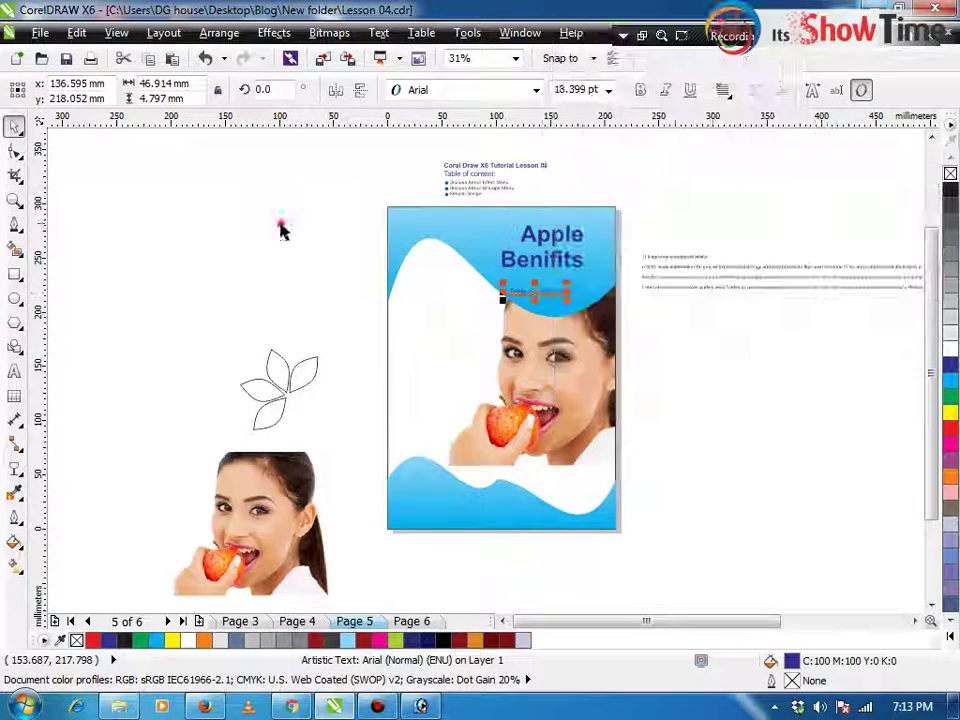
pyautogui.press('z')
pyautogui.moveTo(450, 232); pyautogui.dragTo(686, 353)
pyautogui.press('space')
pyautogui.doubleClick(386, 368)
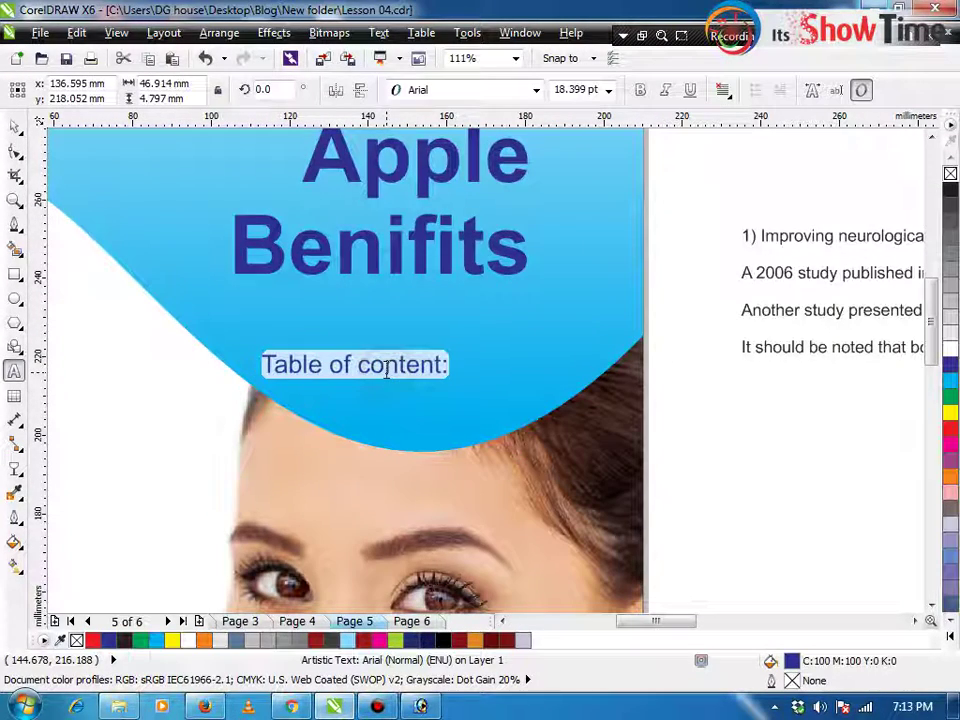
pyautogui.write('Apple Eating Benifits')
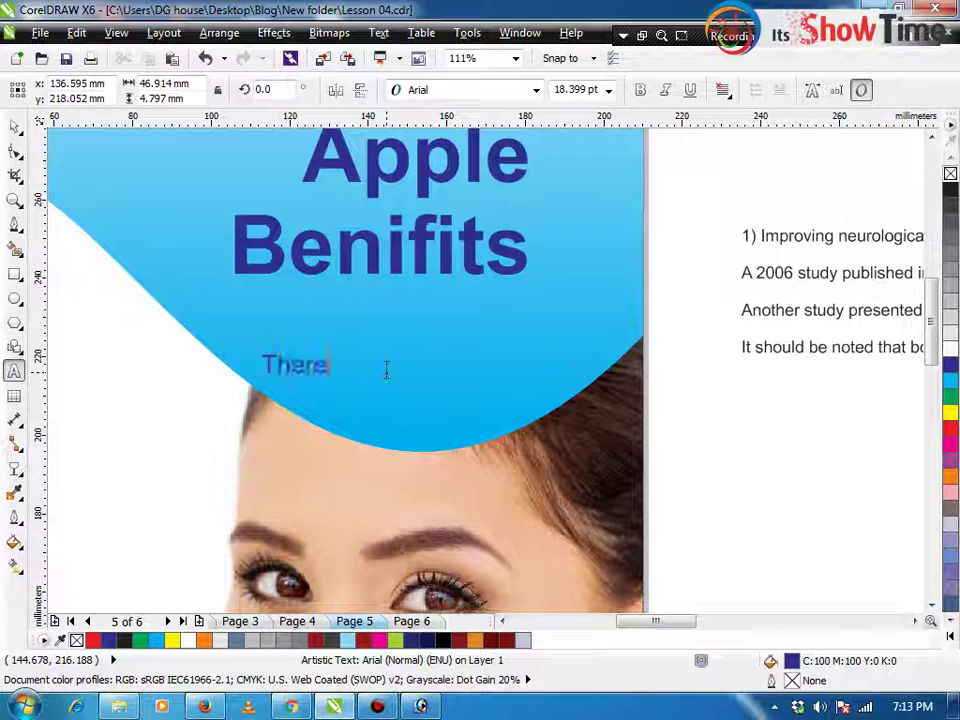
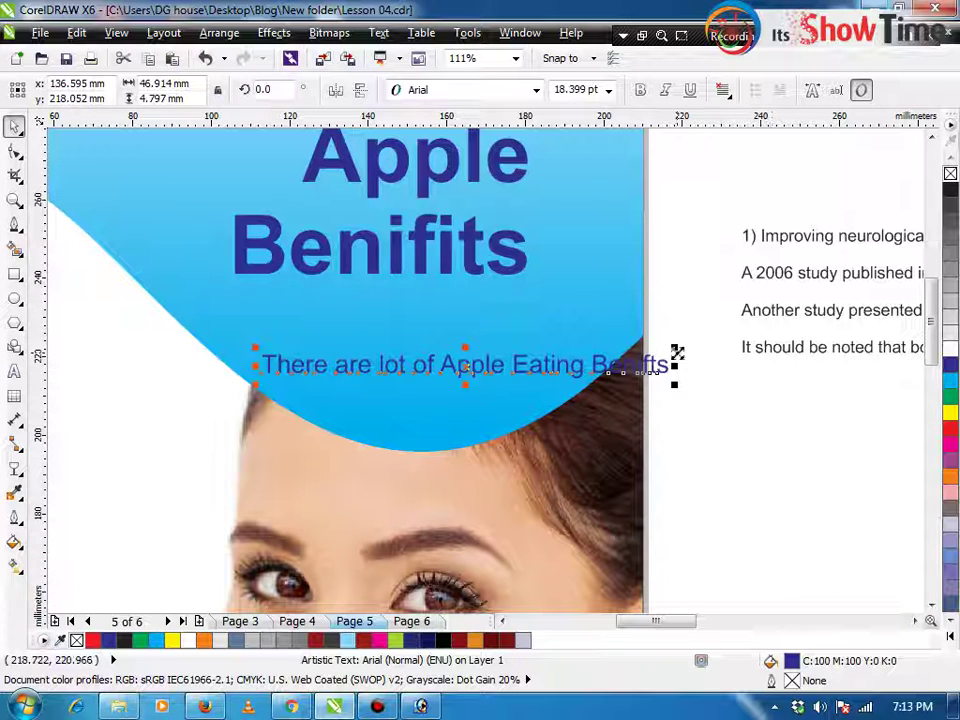
# Shrink the subtitle to about 15.2 pt, align its right edge with the title, and move it up directly beneath the title
pyautogui.moveTo(677, 353); pyautogui.dragTo(632, 350)
pyautogui.keyDown('shift'); pyautogui.click(517, 262); pyautogui.keyUp('shift')
pyautogui.press('r')
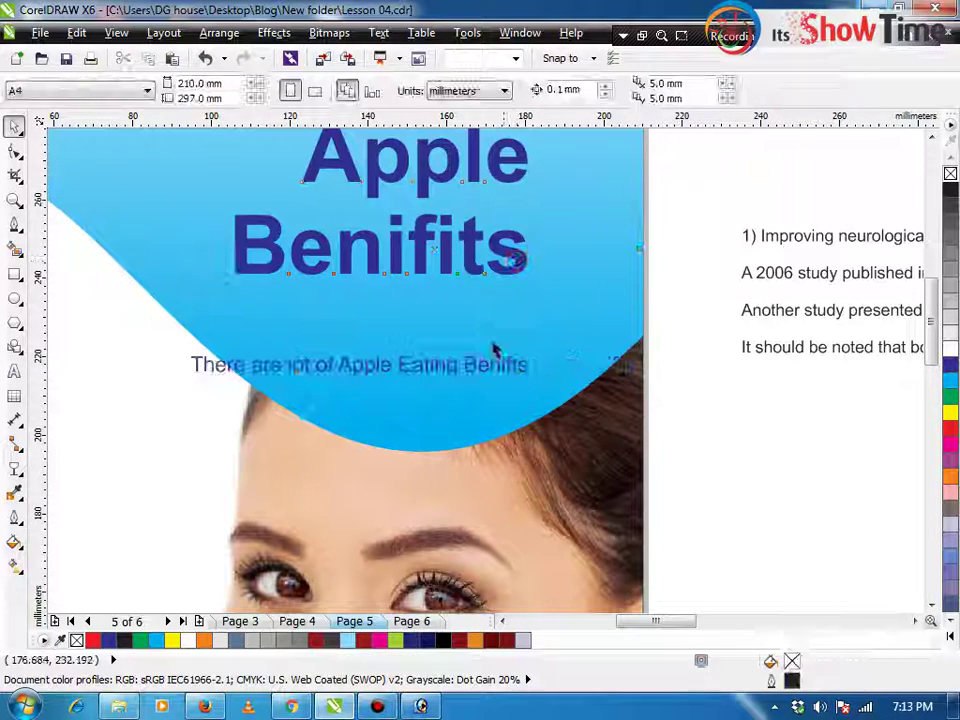
pyautogui.moveTo(493, 350); pyautogui.dragTo(456, 311)
# Try a red fill on the subtitle line, settle on white instead, and deselect it
pyautogui.click(944, 428)
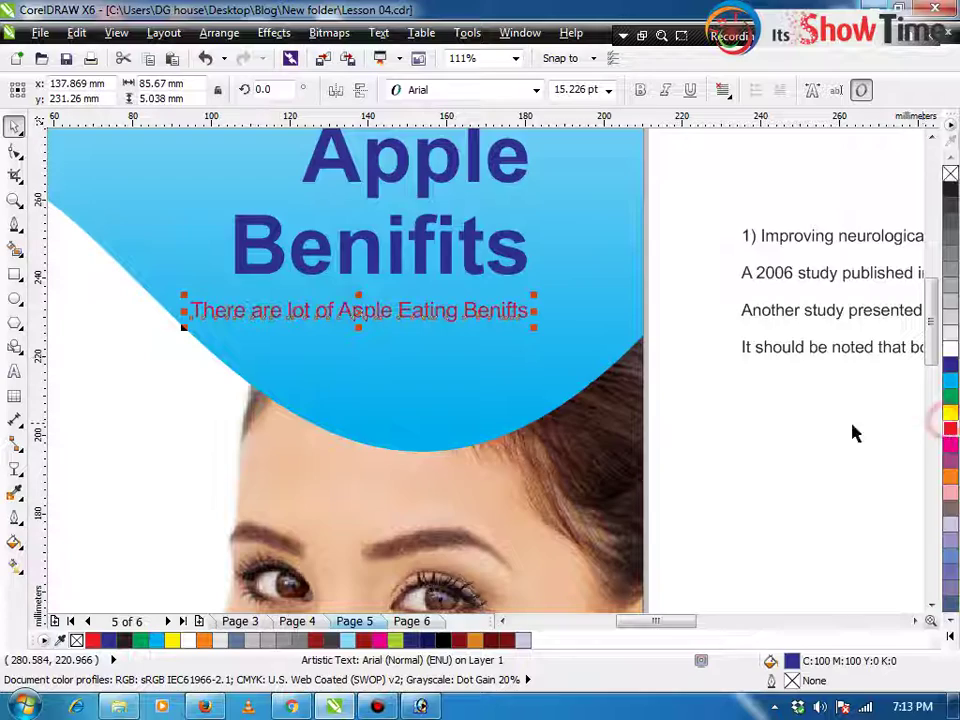
pyautogui.scroll(-2, 726, 421)
pyautogui.scroll(1, 678, 408)
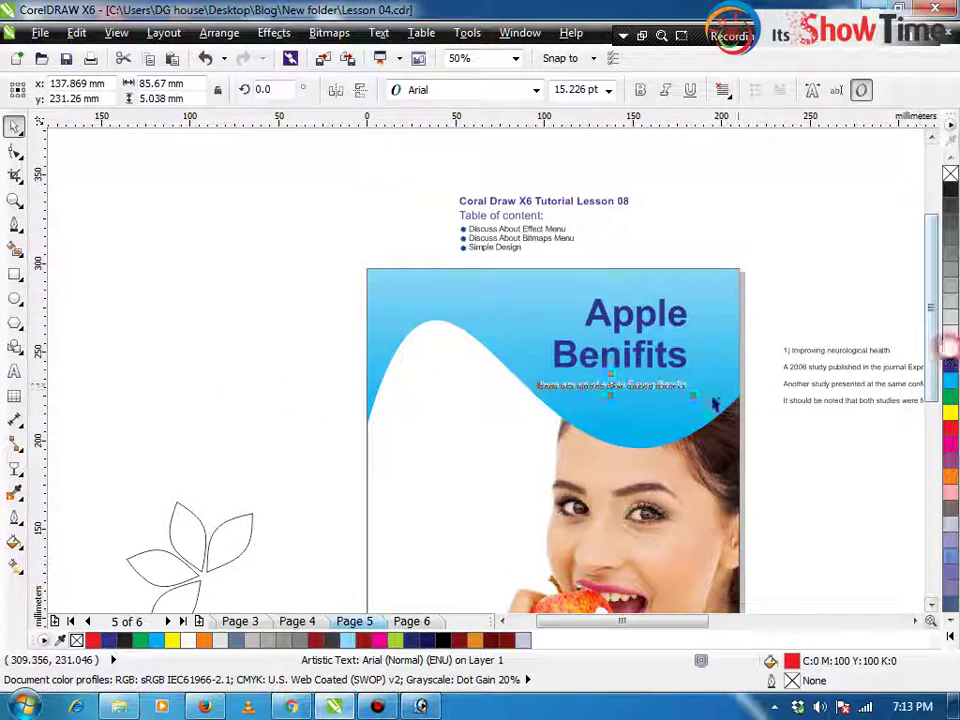
pyautogui.click(285, 411)
pyautogui.scroll(-2, 228, 482)
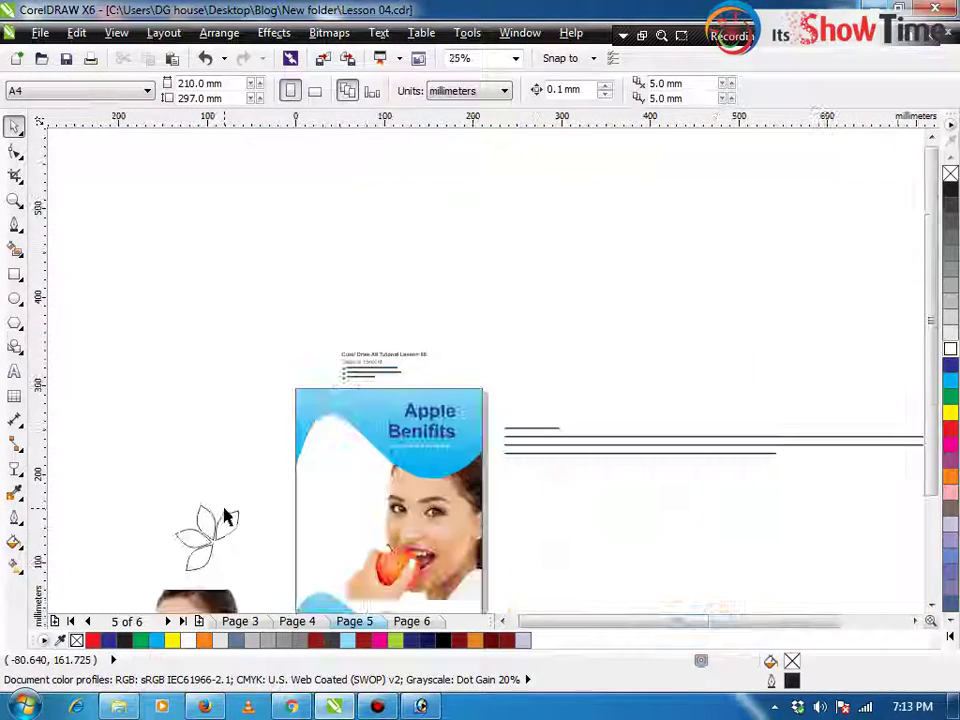
pyautogui.click(540, 437)
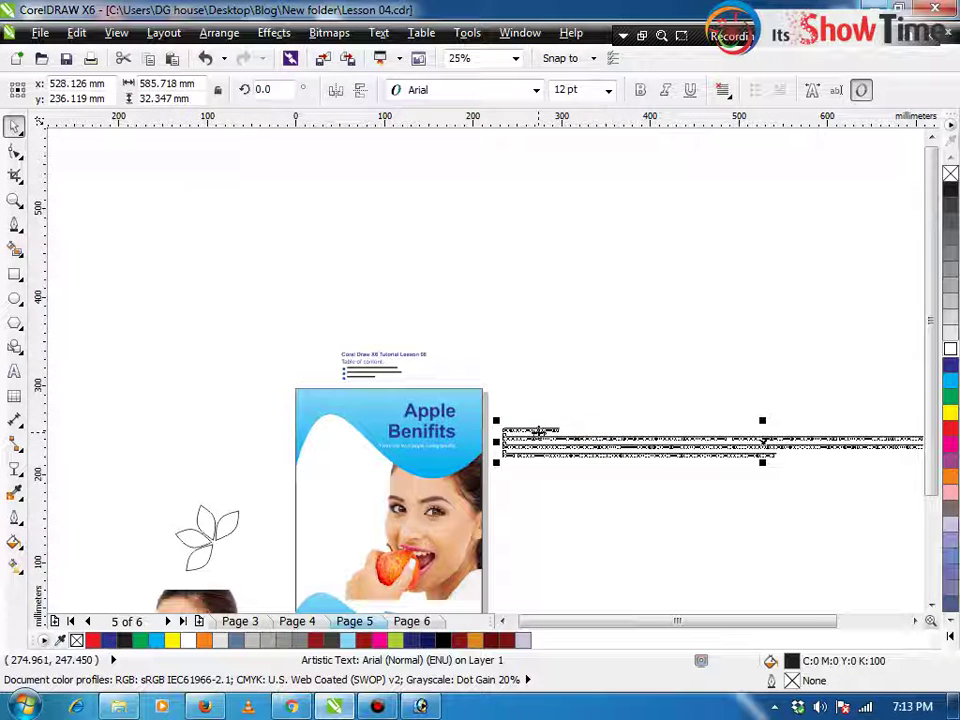
pyautogui.click(216, 517)
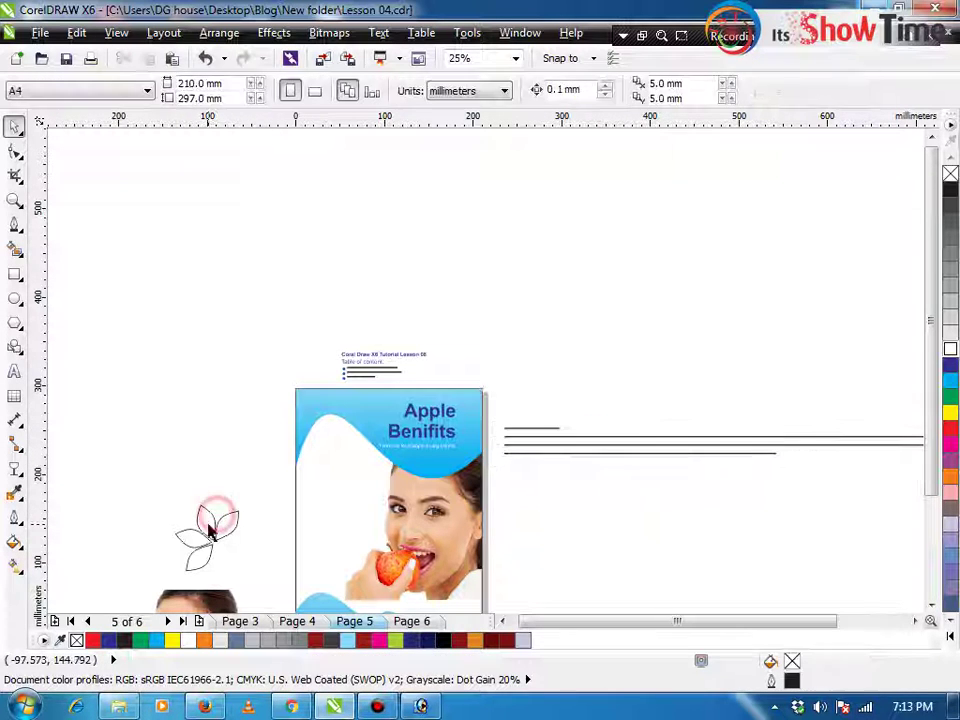
pyautogui.click(208, 523)
# Draw a paragraph text frame about 92 × 91 mm in the white area beside the woman's face
pyautogui.press('z')
pyautogui.press('space')
pyautogui.press('F2')
pyautogui.moveTo(139, 354); pyautogui.dragTo(722, 650)
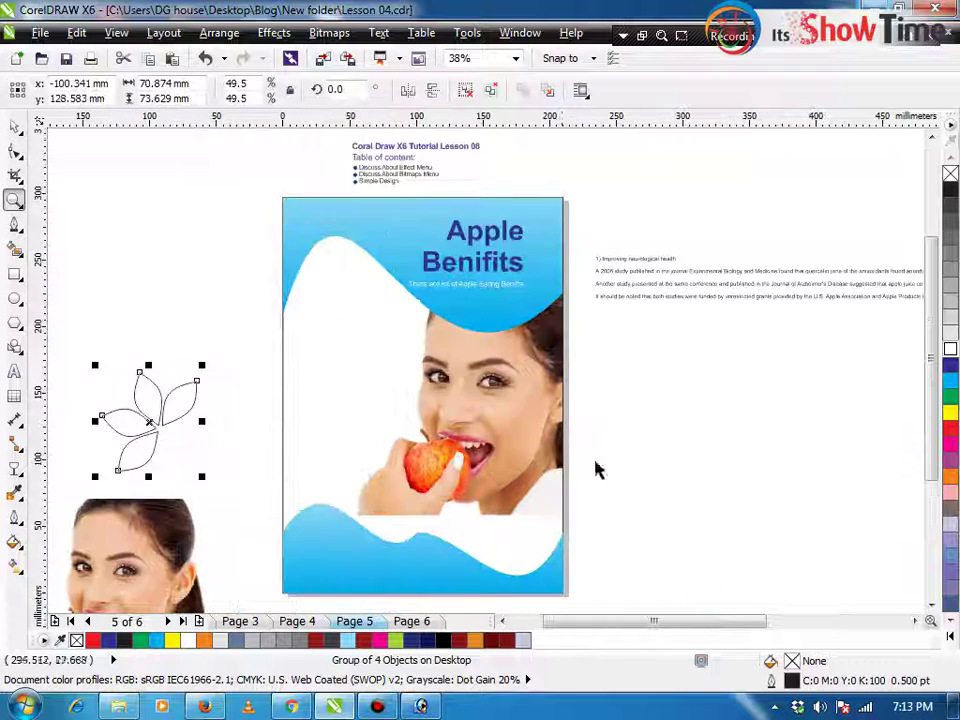
pyautogui.click(14, 370)
pyautogui.moveTo(291, 341); pyautogui.dragTo(412, 461)
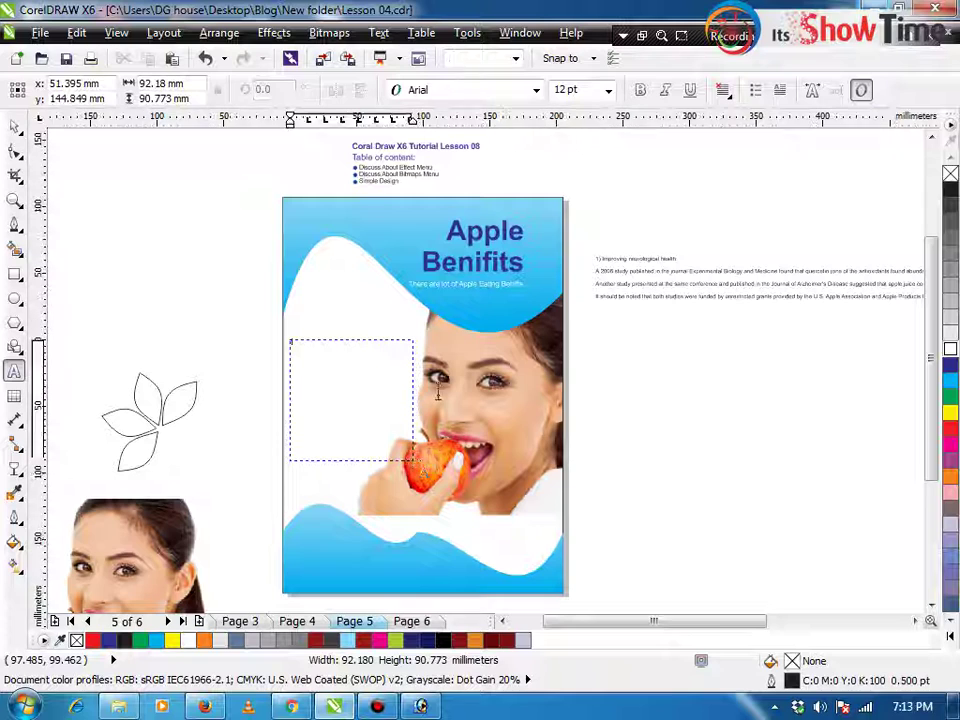
# Move the long article text block lower beside the page, to about x 538.7 and y 103.8 mm
pyautogui.click(664, 291)
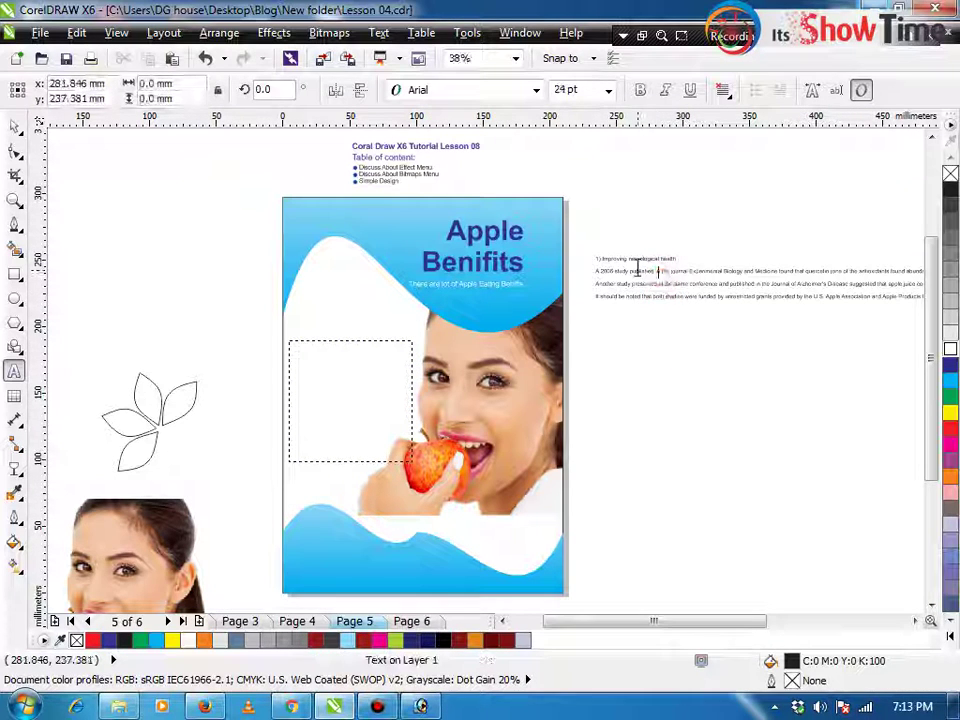
pyautogui.hotkey('ctrl', 'a')
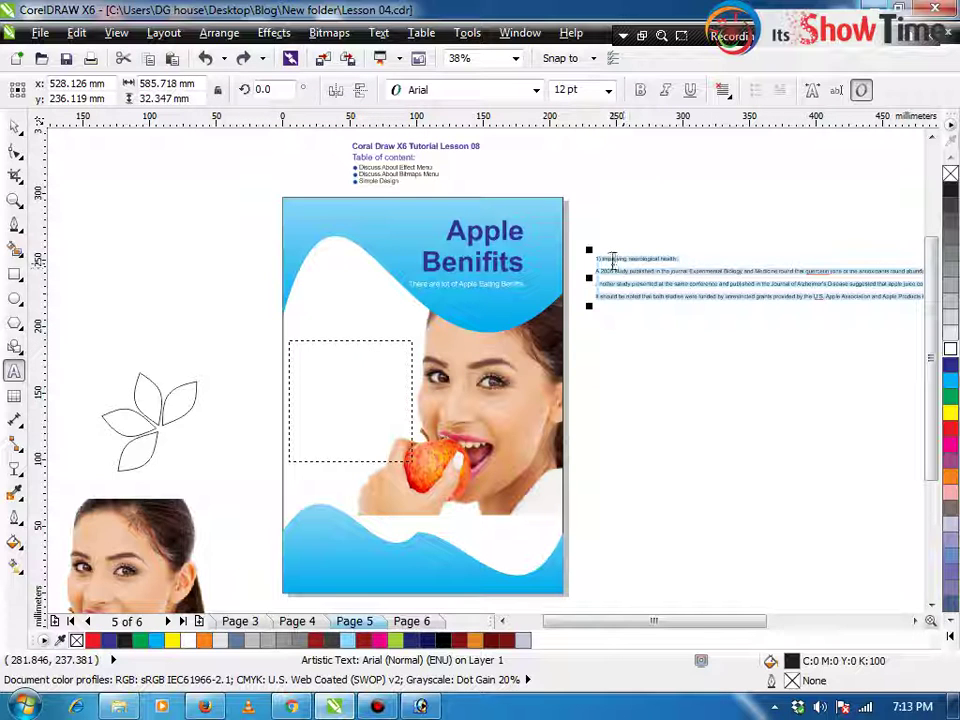
pyautogui.hotkey('ctrl', 'space')
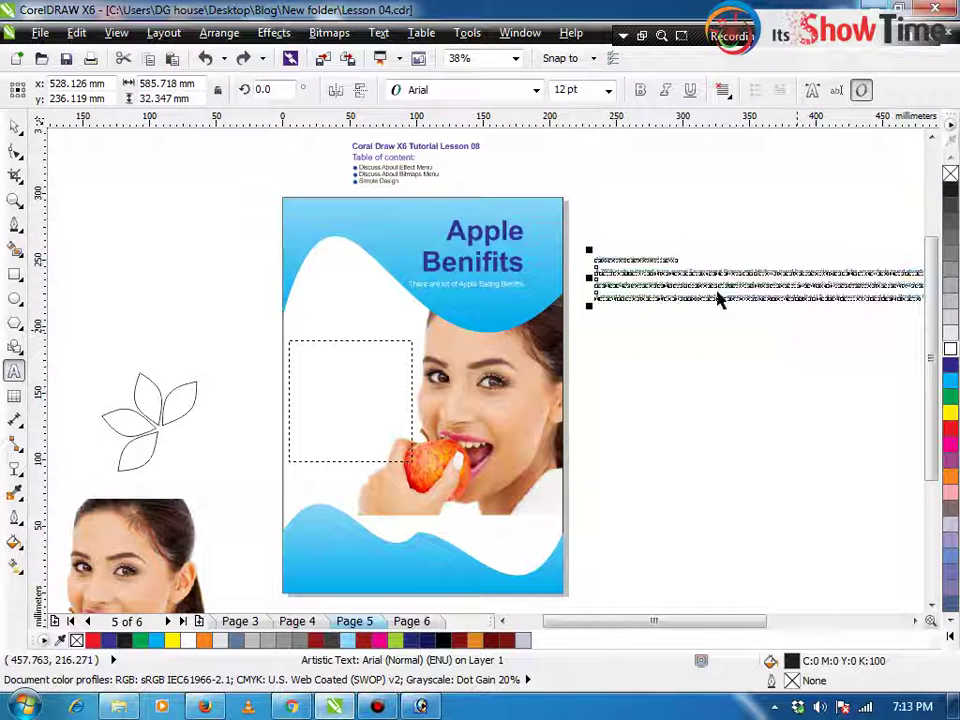
pyautogui.moveTo(686, 276); pyautogui.dragTo(516, 336)
pyautogui.click(730, 268)
pyautogui.moveTo(731, 268); pyautogui.dragTo(739, 441)
pyautogui.hotkey('shift', 'F2')
# Cut the whole article text from its artistic text lines and paste it into the empty paragraph frame on the flyer
pyautogui.doubleClick(744, 379)
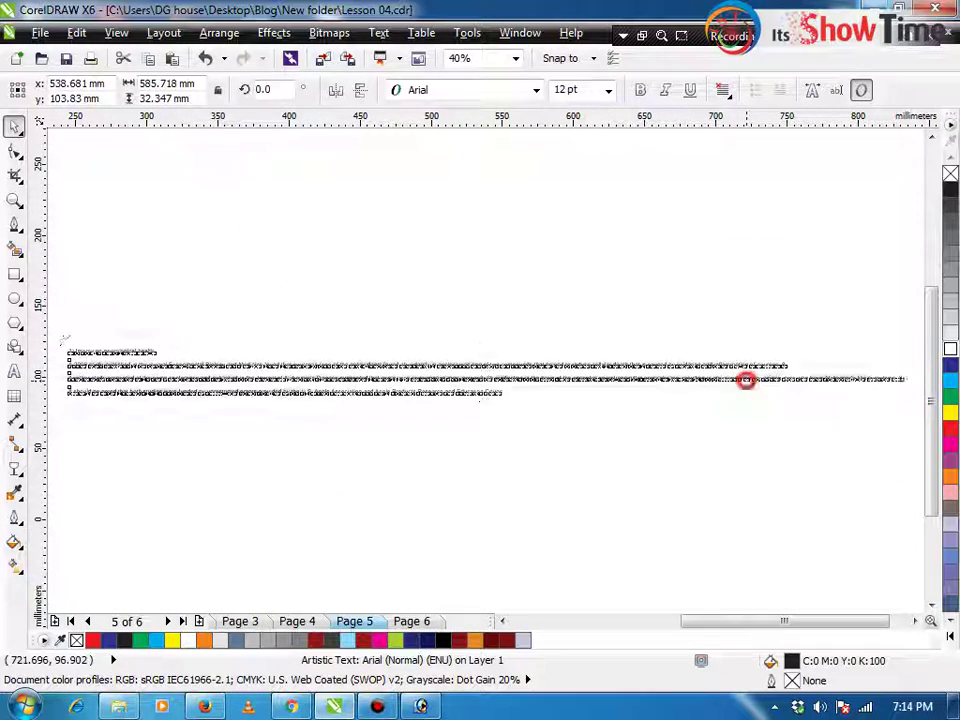
pyautogui.moveTo(506, 393); pyautogui.dragTo(44, 334)
pyautogui.hotkey('ctrl', 'x')
pyautogui.hotkey('ctrl', 'space')
pyautogui.scroll(-2, 195, 350)
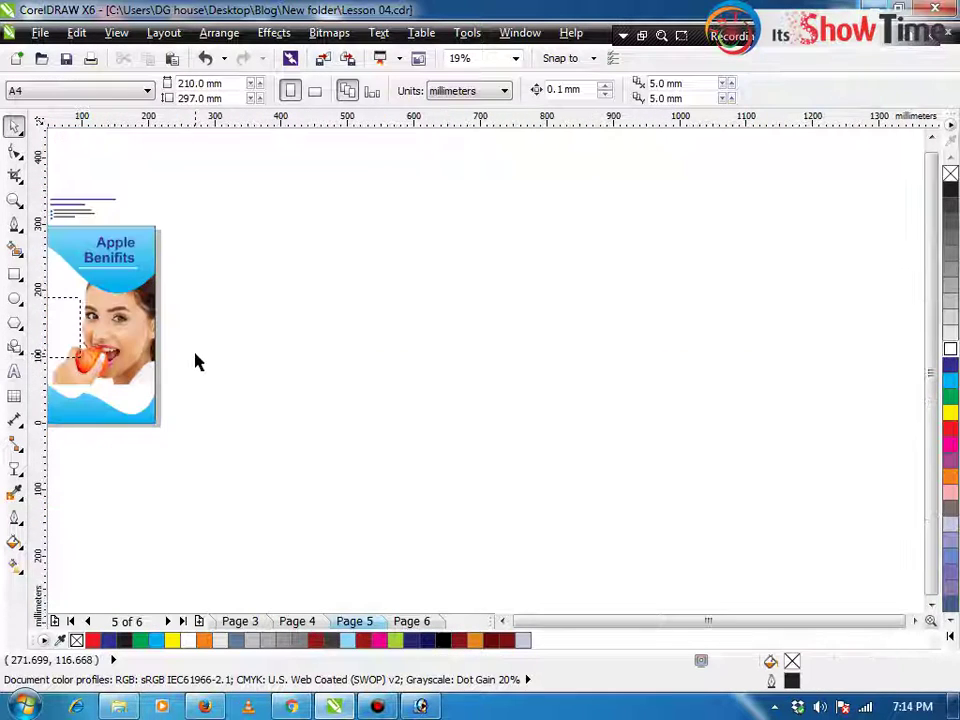
pyautogui.click(77, 334)
pyautogui.hotkey('shift', 'F2')
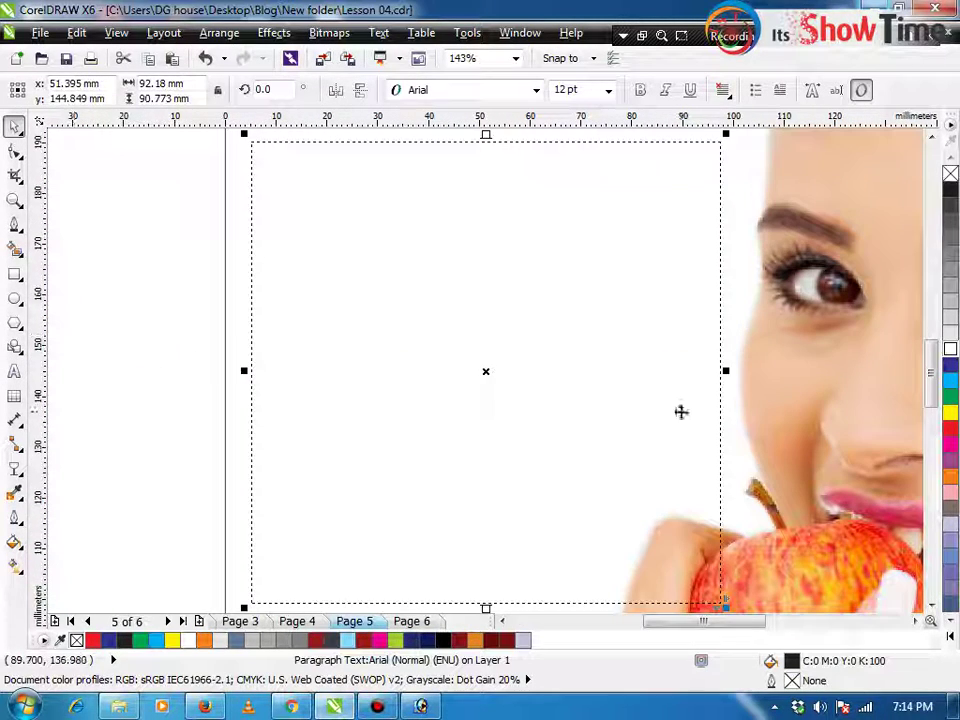
pyautogui.doubleClick(561, 376)
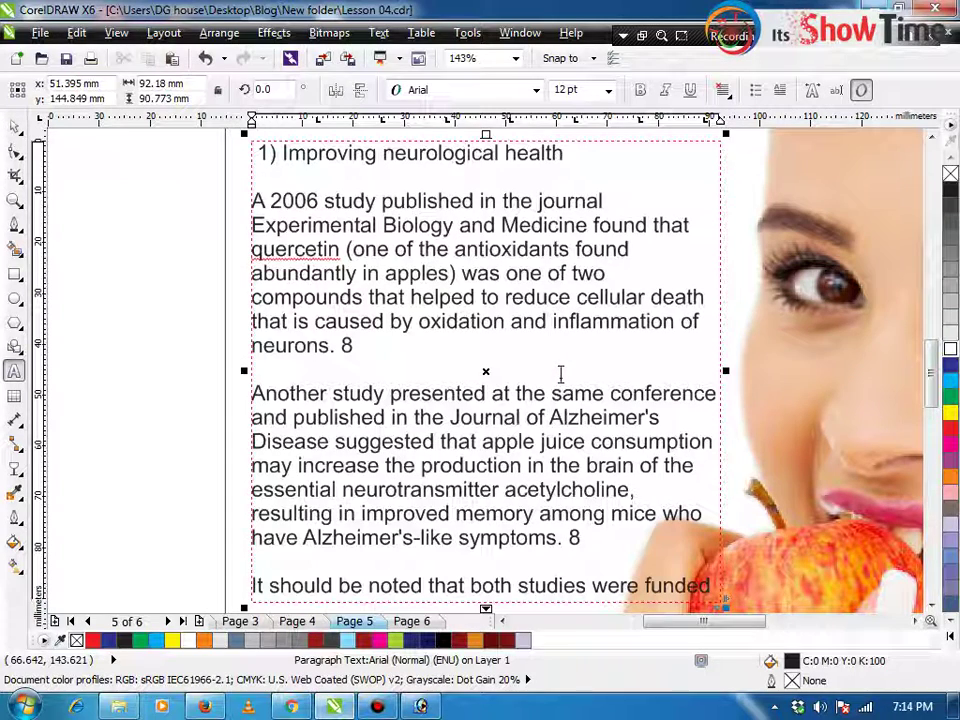
pyautogui.press('Escape')
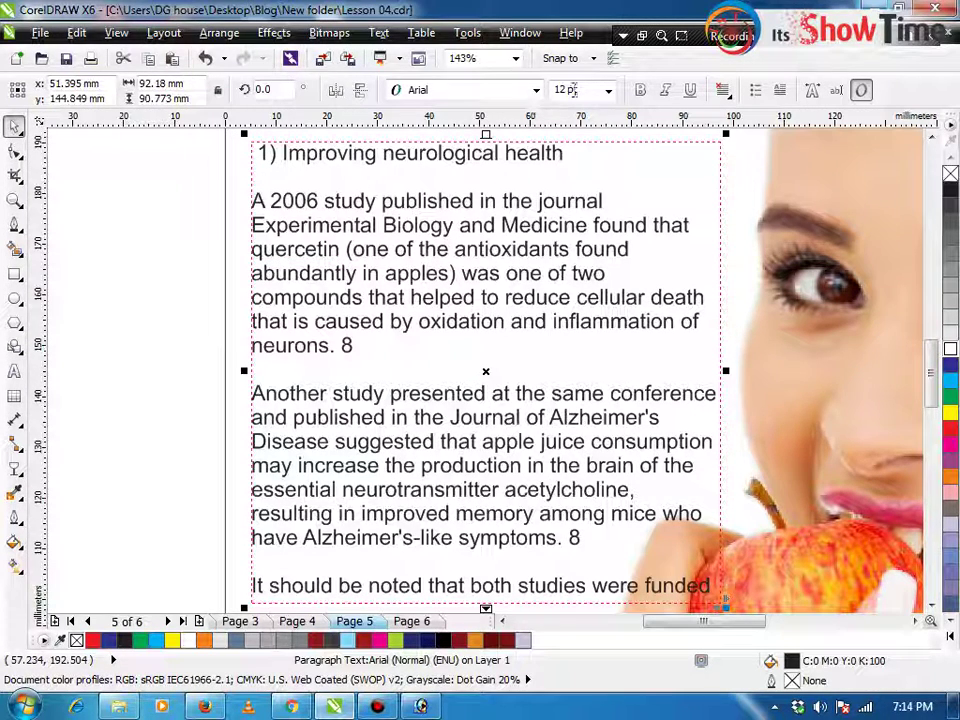
# Try 8 pt for the article paragraph text, then set its font size to 10 pt
pyautogui.moveTo(599, 92); pyautogui.dragTo(355, 80)
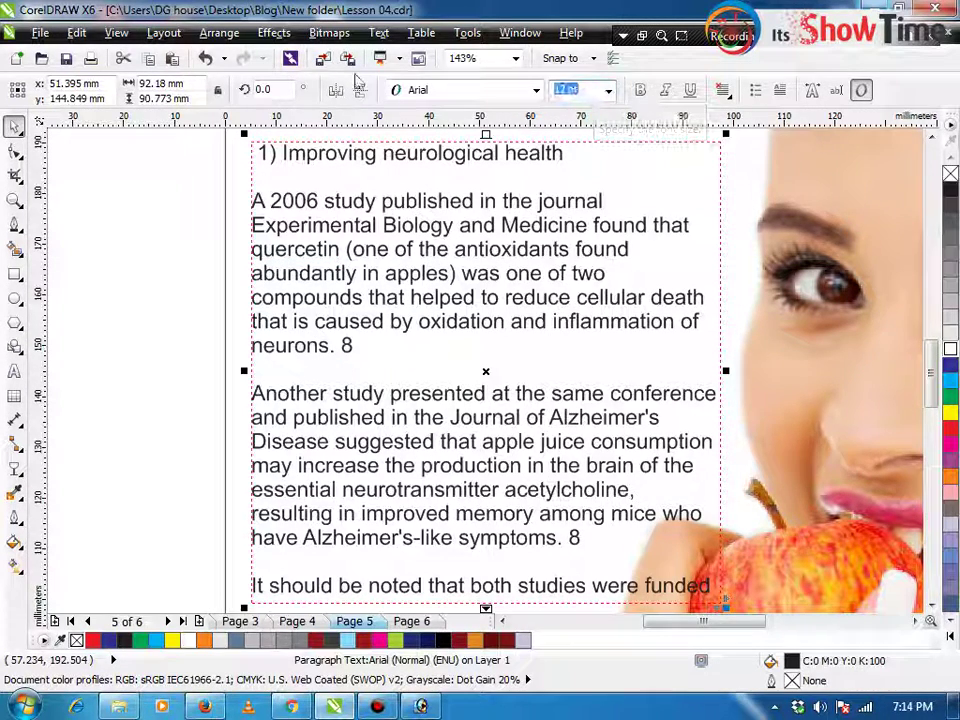
pyautogui.press('Return')
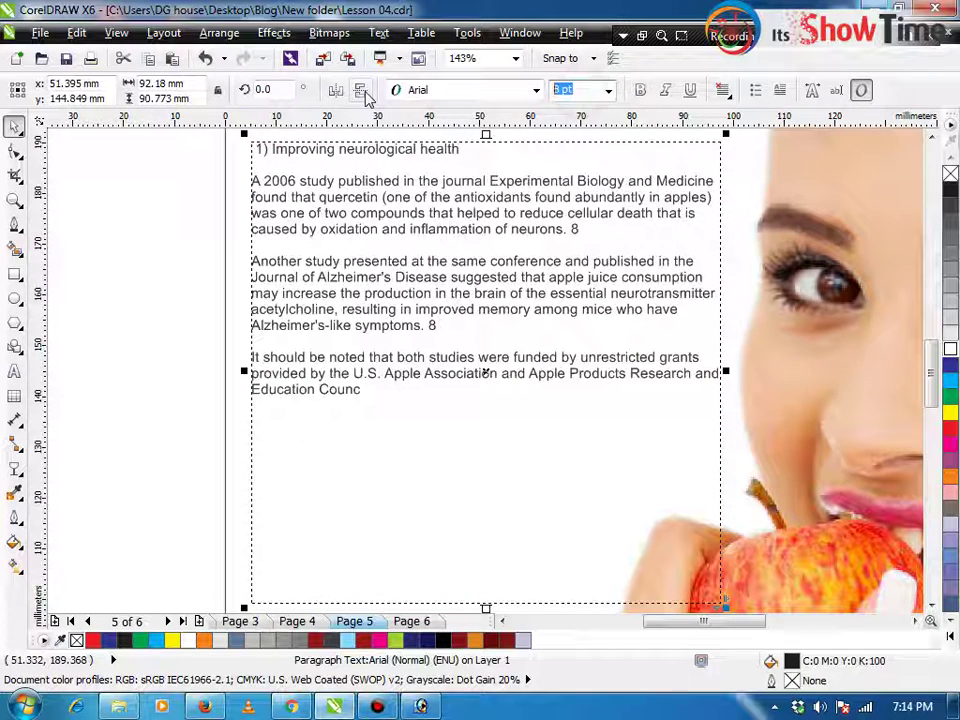
pyautogui.write('10')
pyautogui.press('Return')
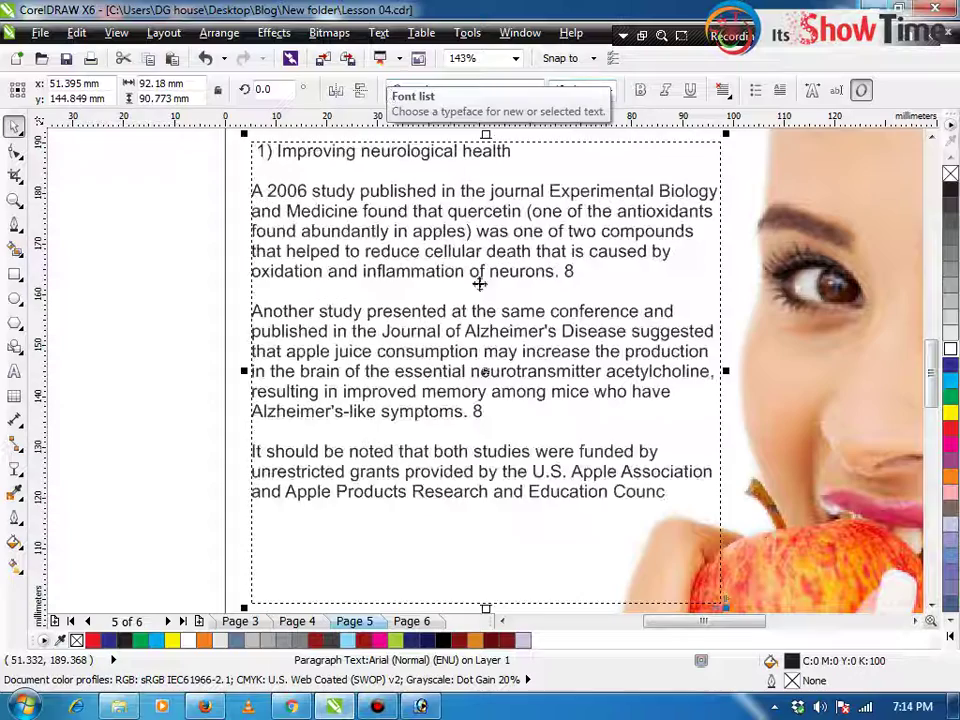
# Shorten the article frame to end just below its last line, shift it slightly down, and select the leaf group beside the page
pyautogui.moveTo(485, 607); pyautogui.dragTo(477, 525)
pyautogui.scroll(-3, 470, 505)
pyautogui.click(244, 349)
pyautogui.moveTo(405, 360); pyautogui.dragTo(409, 381)
pyautogui.click(163, 429)
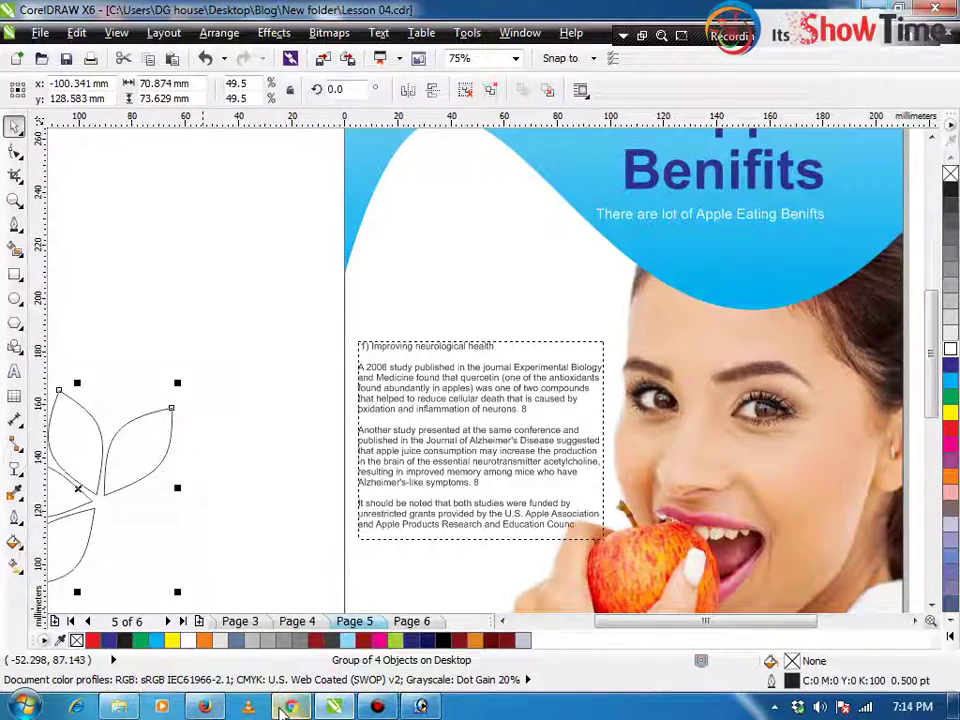
# Switch to Firefox and copy the article's main heading "Apples: Health Benefits, Facts, Research" from the web page
pyautogui.click(285, 707)
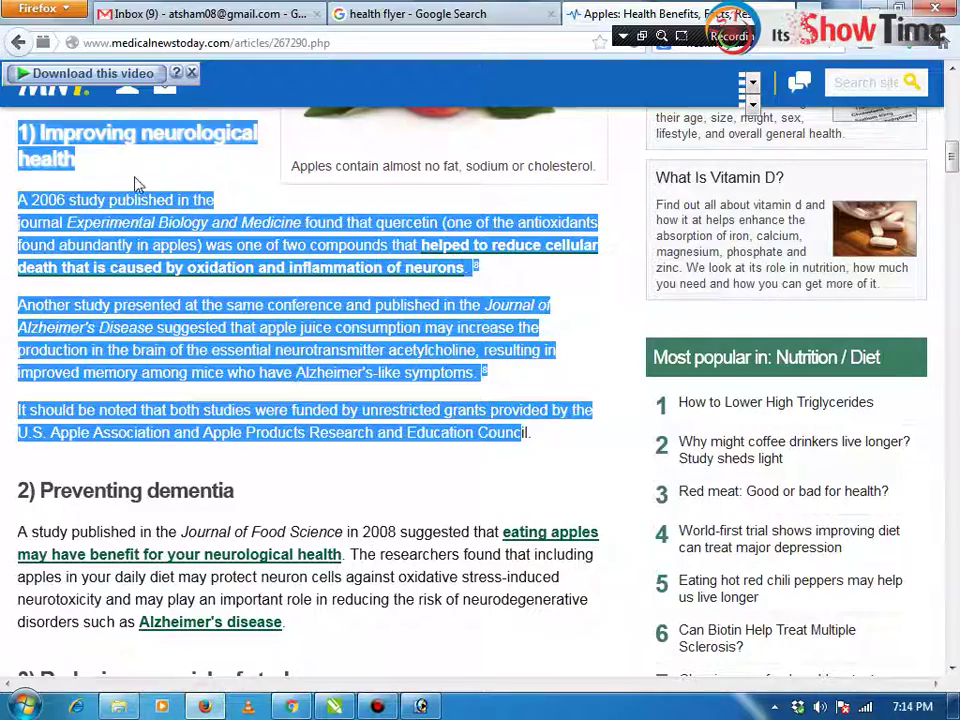
pyautogui.scroll(2, 125, 210)
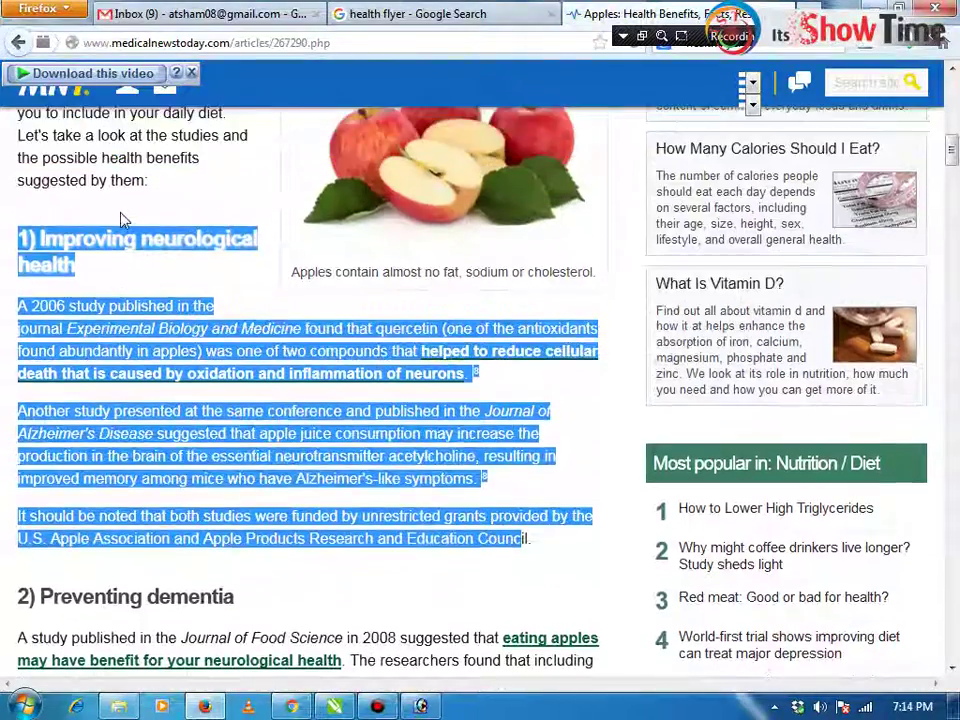
pyautogui.click(101, 300)
pyautogui.scroll(5, 113, 296)
pyautogui.scroll(5, 120, 300)
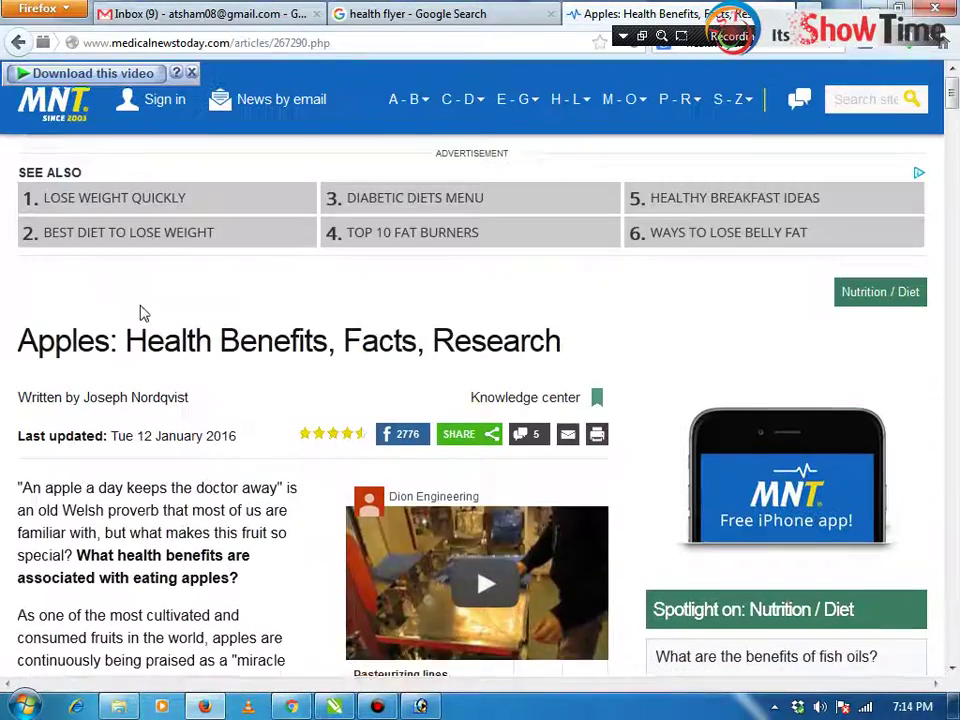
pyautogui.moveTo(352, 345); pyautogui.dragTo(25, 340)
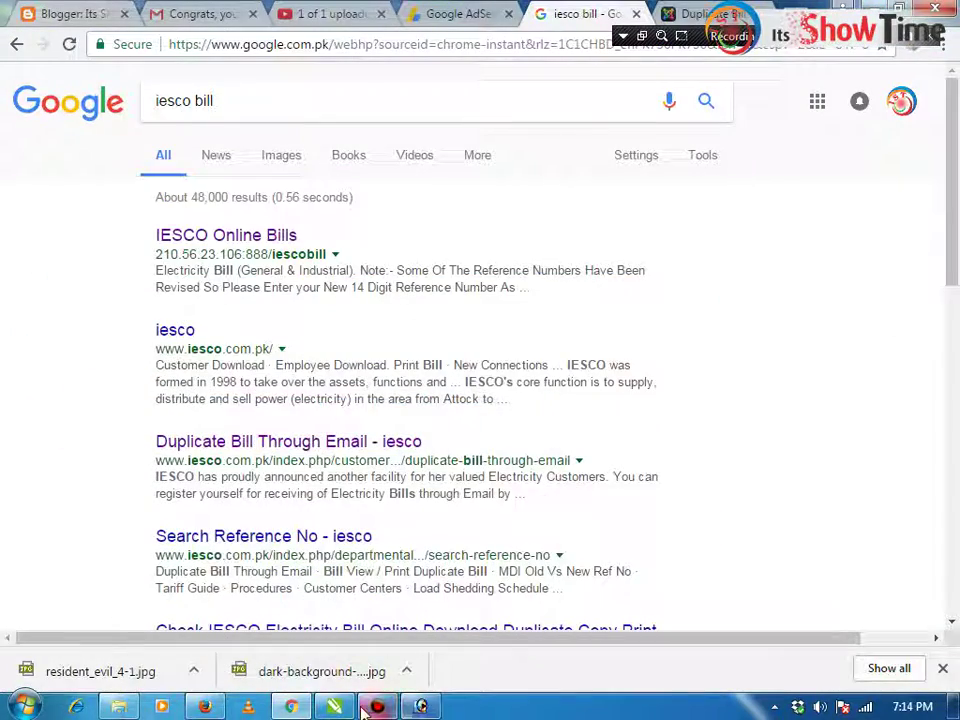
# Switch back to CorelDRAW and paste the copied heading as artistic text above the leaf group beside the page
pyautogui.click(368, 708)
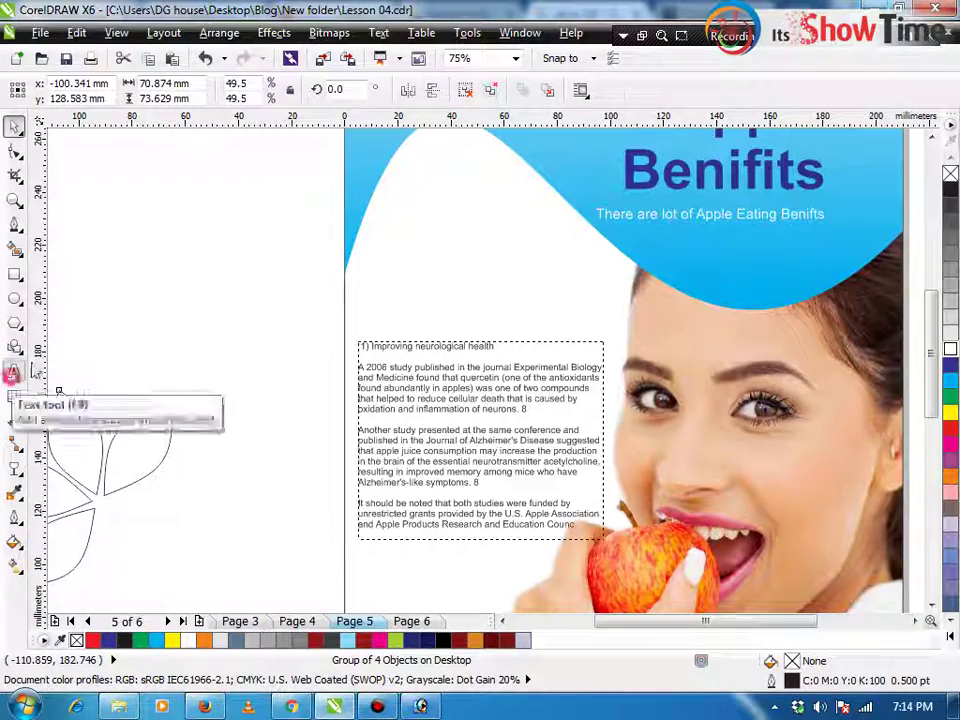
pyautogui.click(14, 372)
pyautogui.click(124, 296)
pyautogui.hotkey('ctrl', 'v')
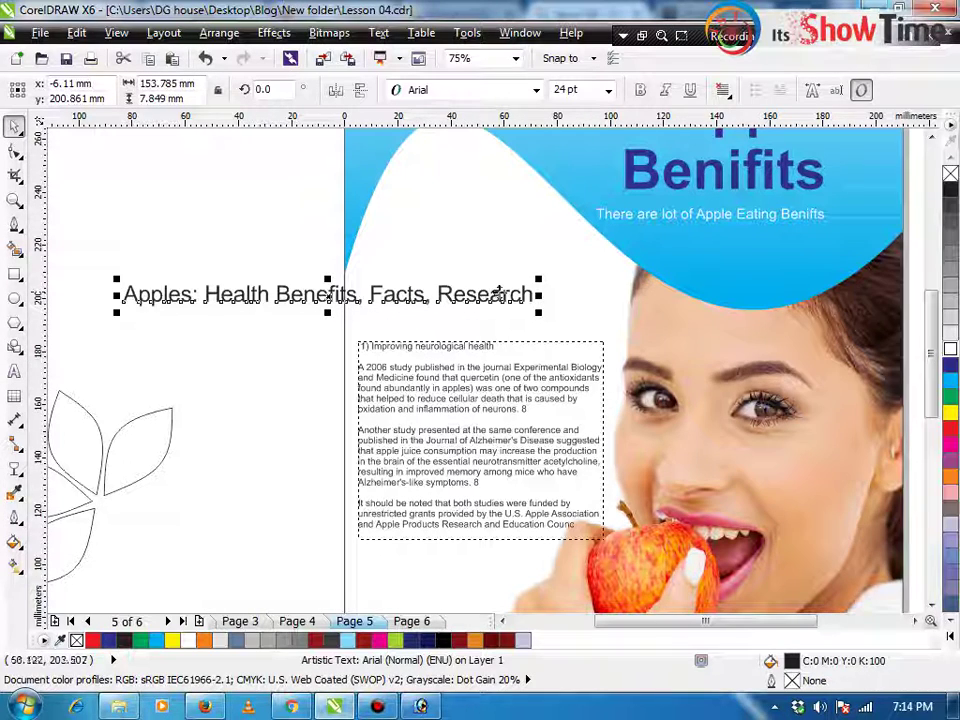
# Scale the pasted heading down slightly and align its left edge with the article text frame
pyautogui.moveTo(543, 292); pyautogui.dragTo(508, 276)
pyautogui.keyDown('shift'); pyautogui.click(393, 401); pyautogui.keyUp('shift')
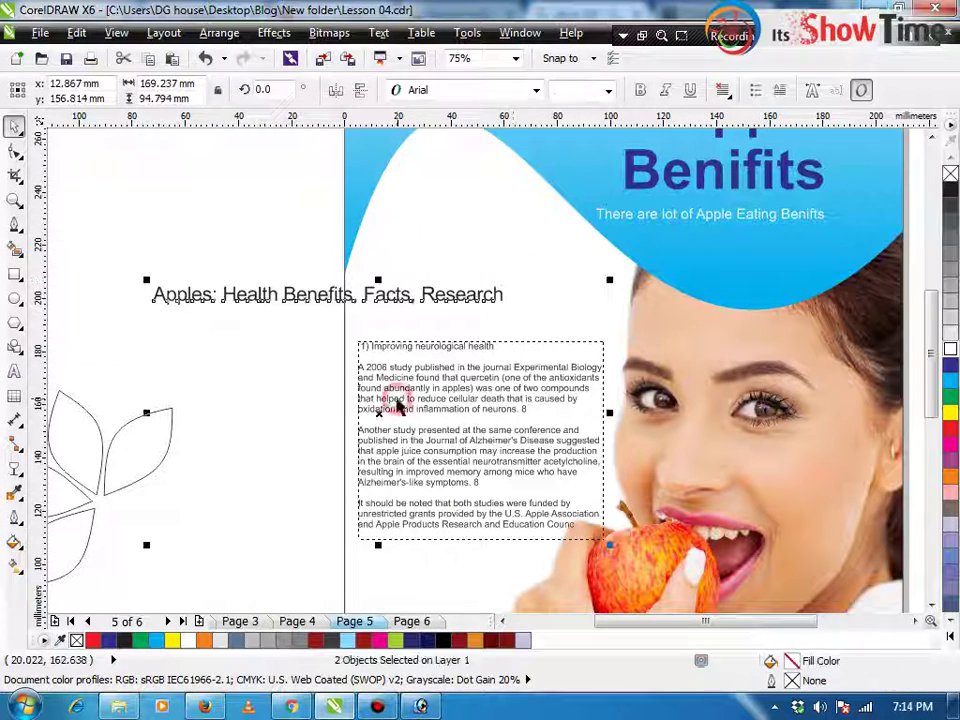
pyautogui.press('l')
pyautogui.click(214, 377)
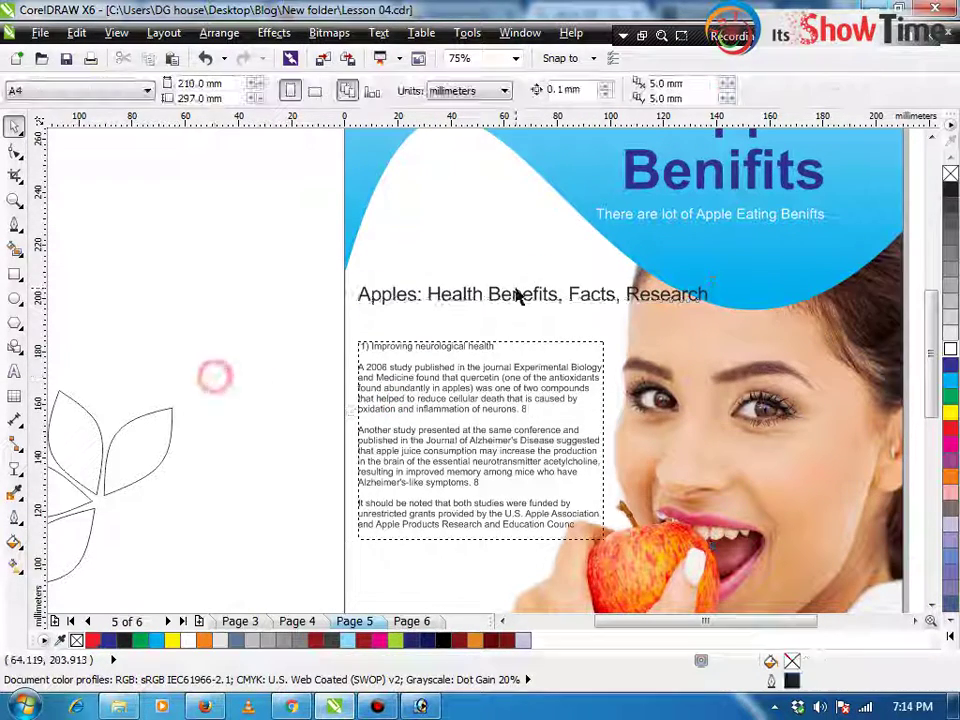
# Place the heading directly above the article frame, make it bold, and shrink it to about the frame's width
pyautogui.click(516, 294)
pyautogui.moveTo(531, 298); pyautogui.dragTo(532, 326)
pyautogui.moveTo(711, 308); pyautogui.dragTo(601, 318)
pyautogui.click(270, 242)
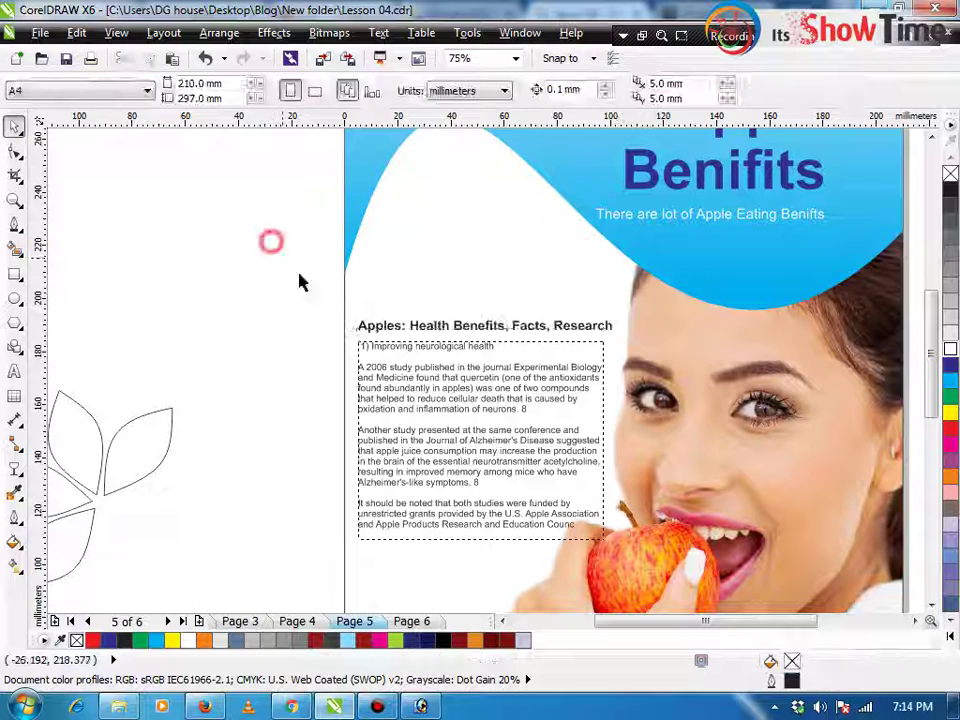
pyautogui.moveTo(279, 289)
pyautogui.mouseDown()
pyautogui.moveTo(628, 340)
pyautogui.moveTo(611, 316)
pyautogui.moveTo(598, 318)
pyautogui.mouseUp()
# Select the heading and article frame together, try a higher position, and shift both down to about y 142.2 mm
pyautogui.keyDown('shift'); pyautogui.click(452, 383); pyautogui.keyUp('shift')
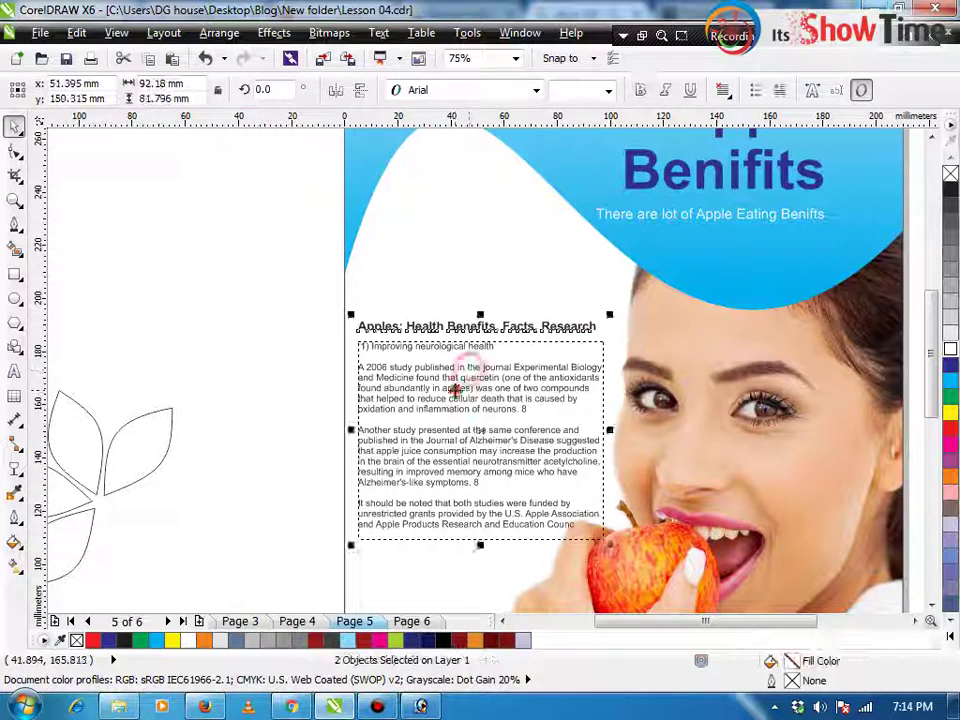
pyautogui.moveTo(452, 383); pyautogui.dragTo(456, 337)
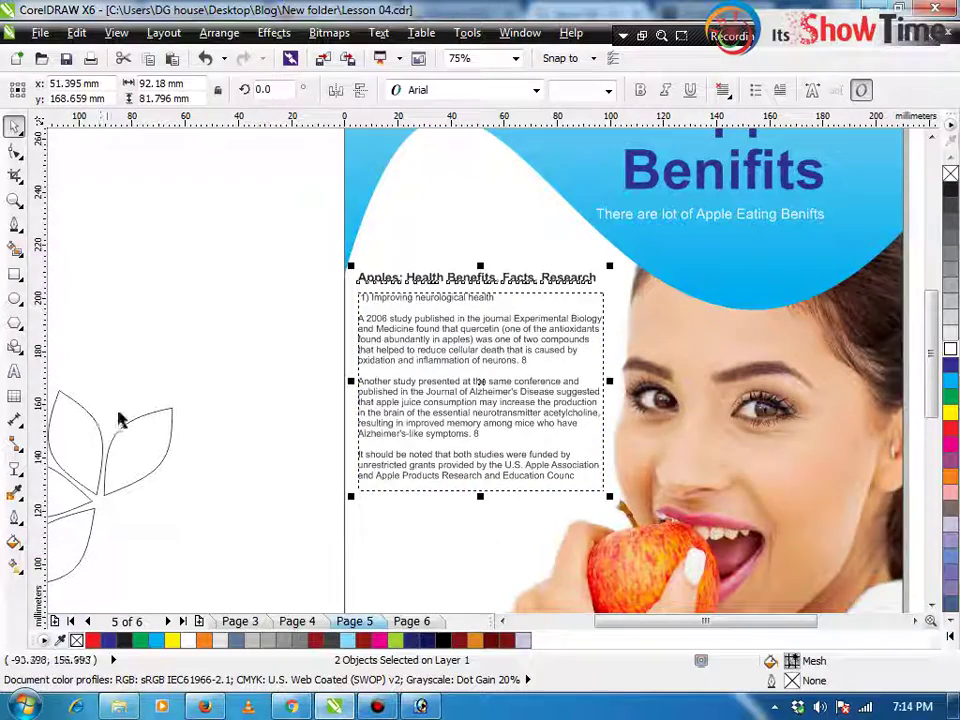
pyautogui.moveTo(489, 400); pyautogui.dragTo(493, 454)
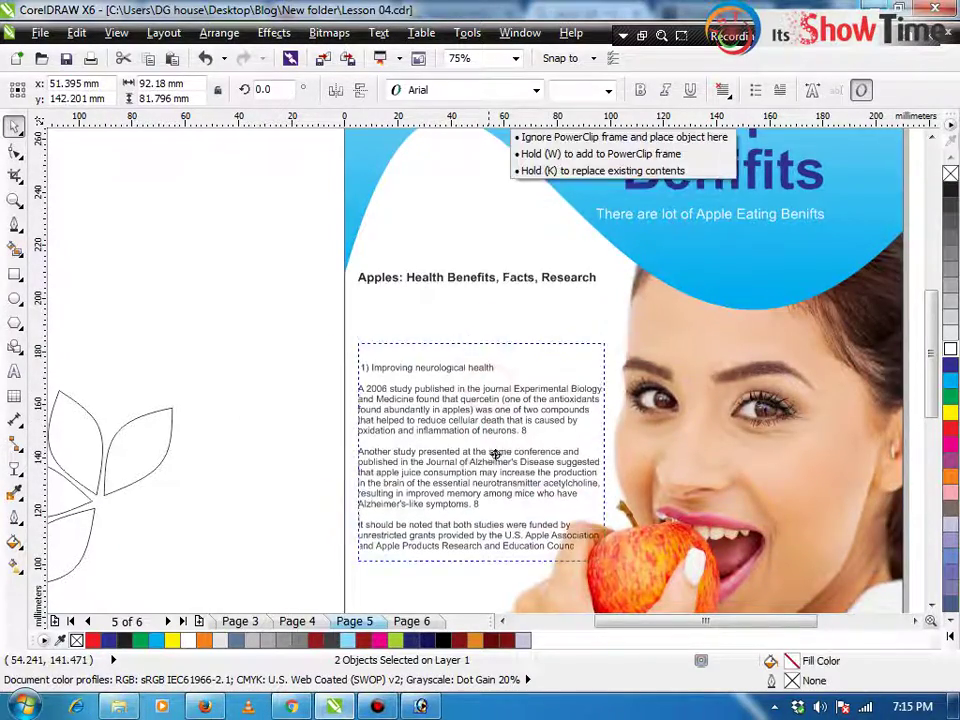
# Rotate the four-leaf group 90° counterclockwise and place it in the white area above the article heading on the flyer
pyautogui.click(266, 466)
pyautogui.press('F4')
pyautogui.click(358, 364)
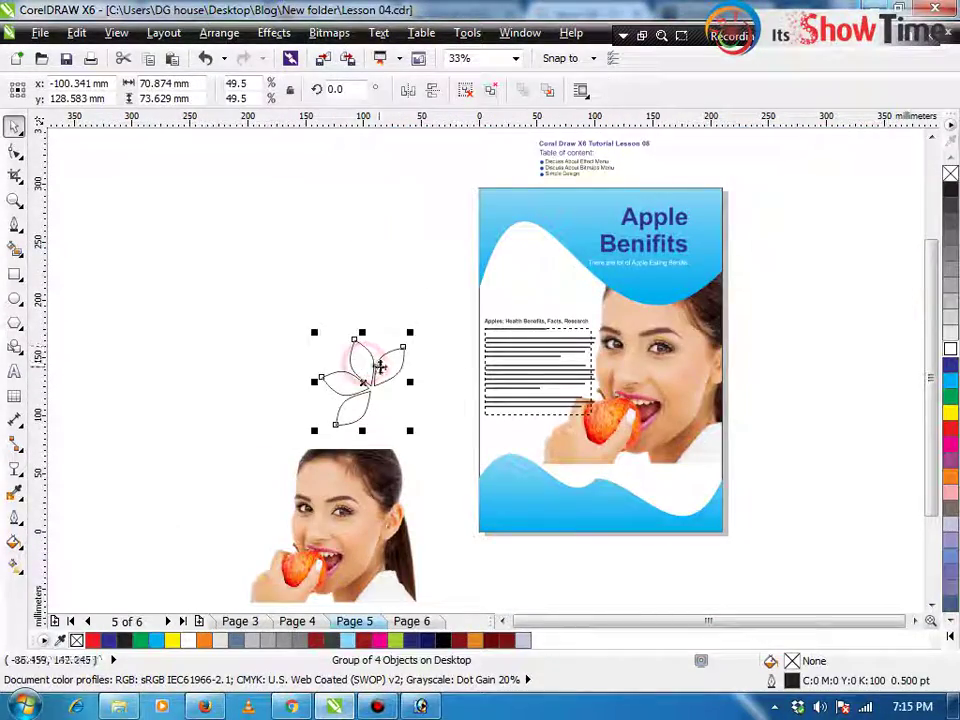
pyautogui.click(384, 355)
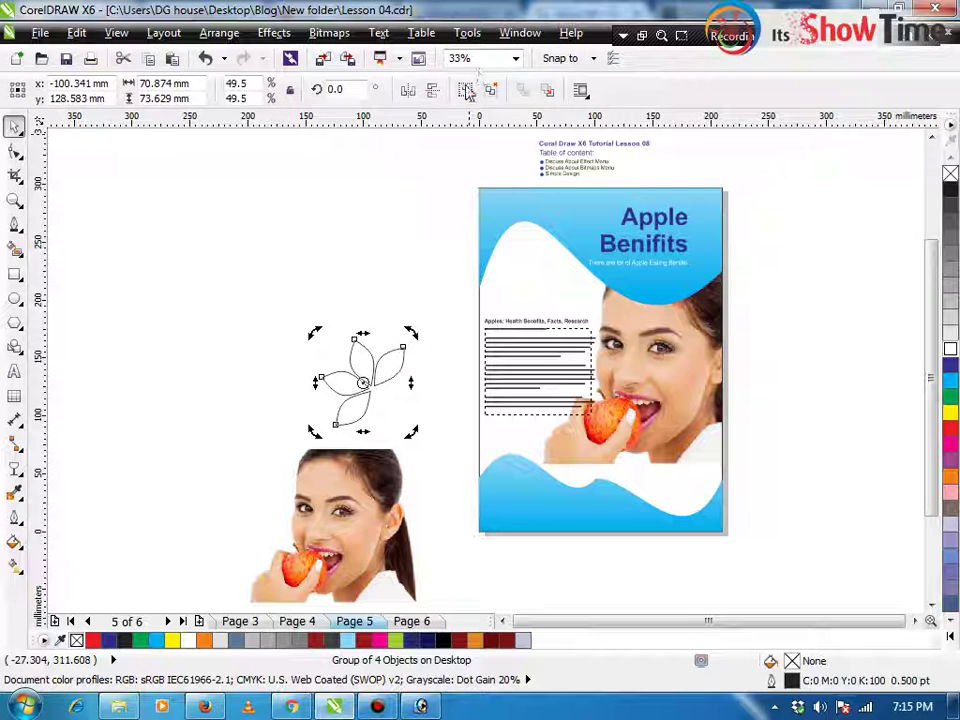
pyautogui.moveTo(314, 332); pyautogui.dragTo(278, 453)
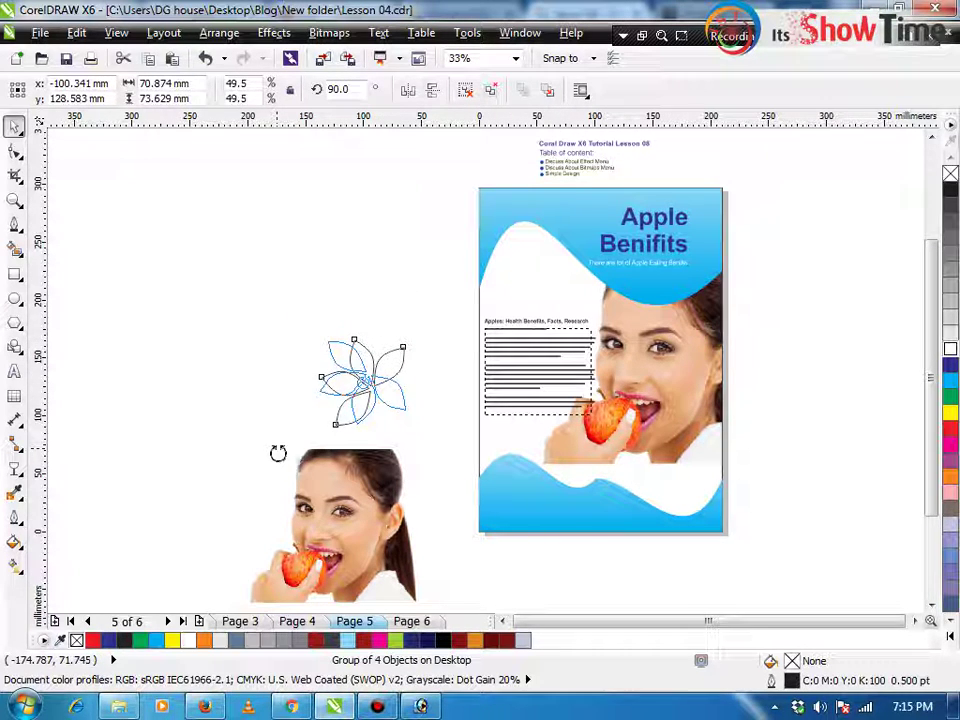
pyautogui.click(208, 410)
pyautogui.moveTo(343, 392); pyautogui.dragTo(531, 279)
pyautogui.press('z')
pyautogui.moveTo(569, 342); pyautogui.dragTo(330, 177)
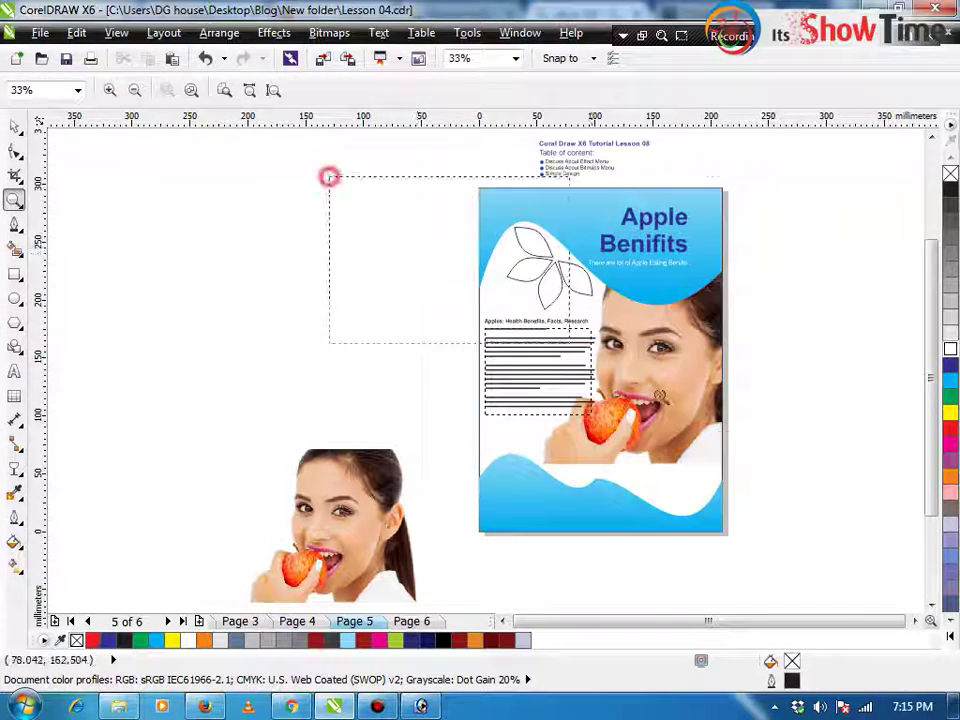
pyautogui.moveTo(659, 395); pyautogui.dragTo(771, 518)
pyautogui.press('F2')
pyautogui.moveTo(236, 170); pyautogui.dragTo(696, 422)
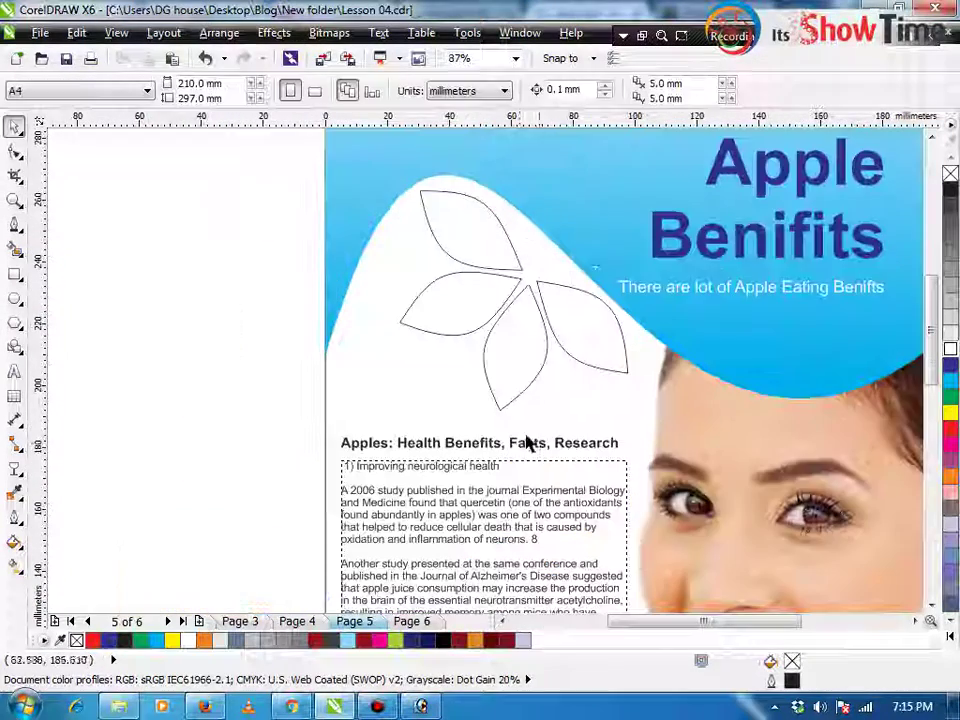
# Switch to Firefox, copy the heading "Possible health benefits of apples" from the article, and return to CorelDRAW
pyautogui.click(291, 707)
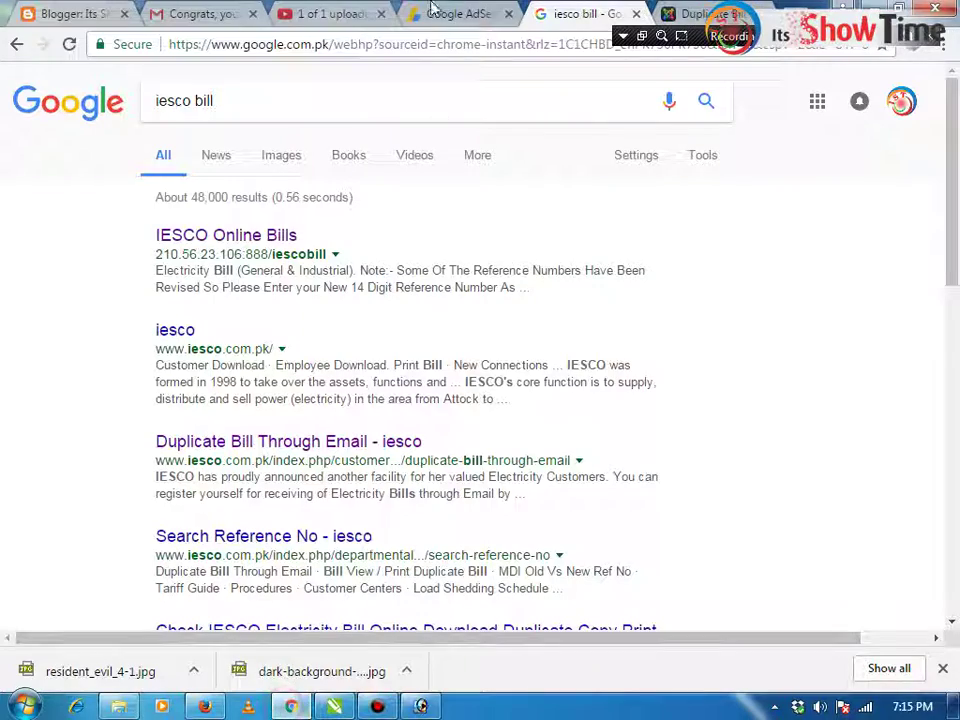
pyautogui.click(291, 707)
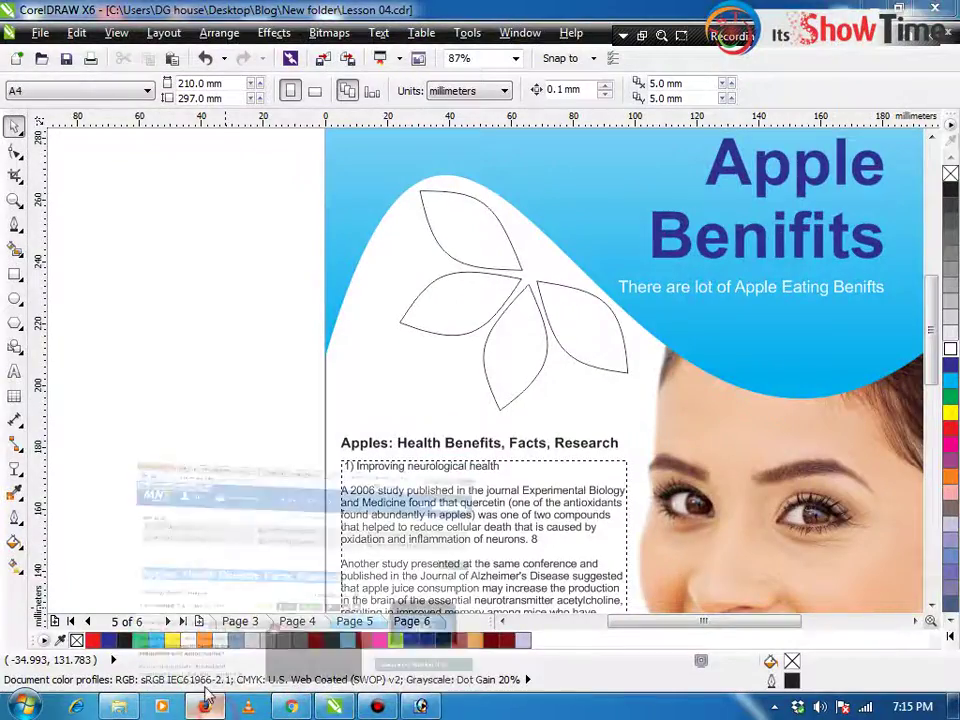
pyautogui.click(204, 707)
pyautogui.scroll(-5, 223, 426)
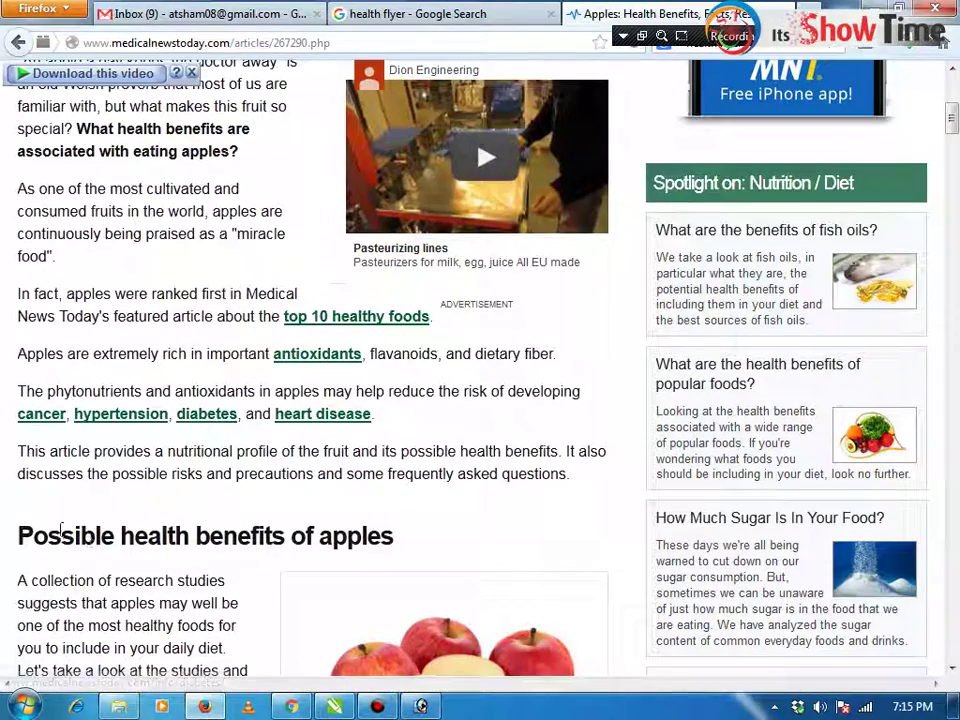
pyautogui.moveTo(22, 535); pyautogui.dragTo(410, 541)
pyautogui.hotkey('ctrl', 'c')
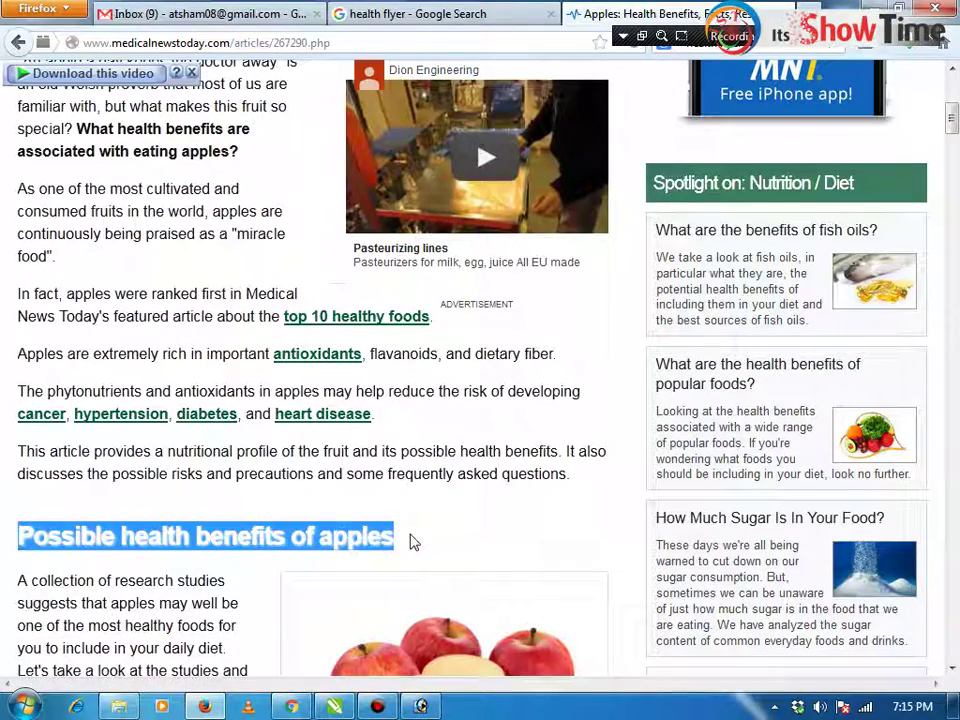
pyautogui.click(878, 6)
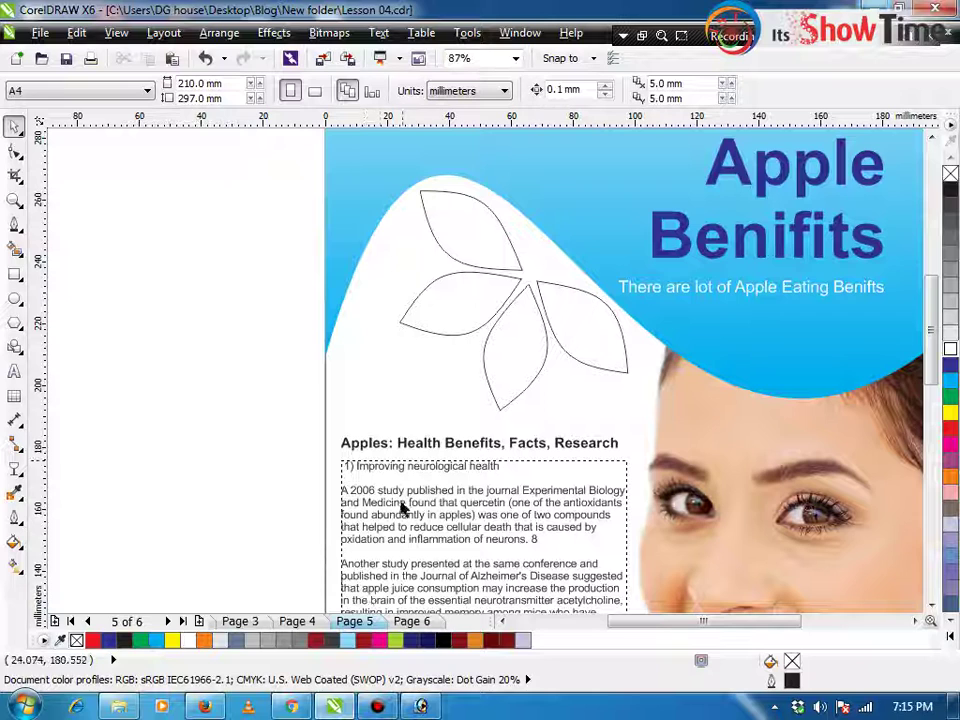
# Add the copied heading as artistic text beside the page and break it into two lines before "benefits"
pyautogui.click(14, 372)
pyautogui.click(101, 379)
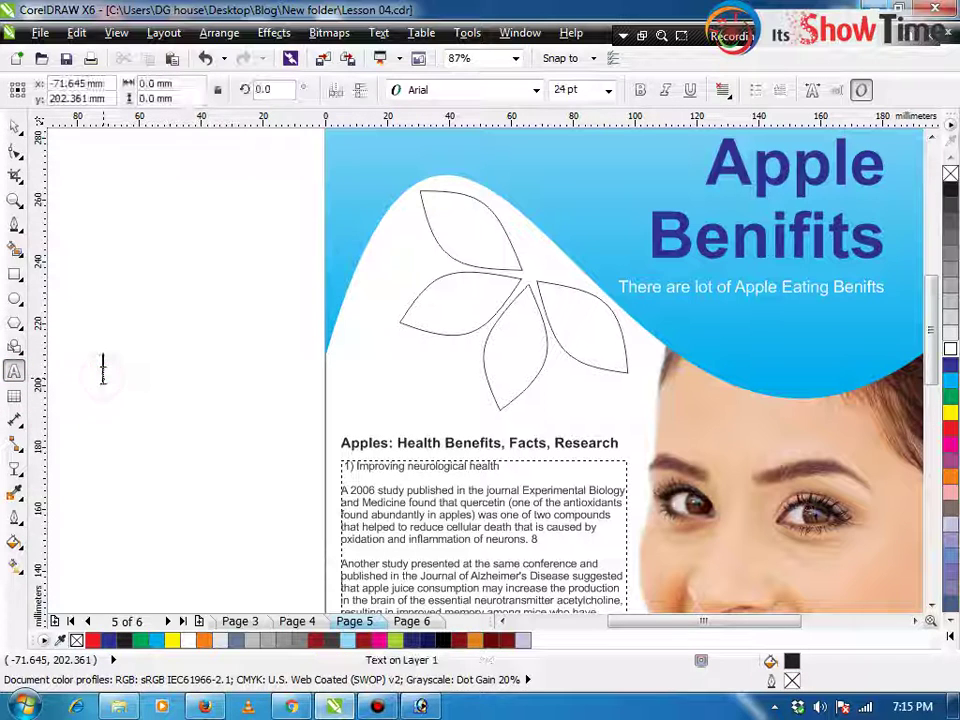
pyautogui.hotkey('ctrl', 'v')
pyautogui.hotkey('ctrl', 'space')
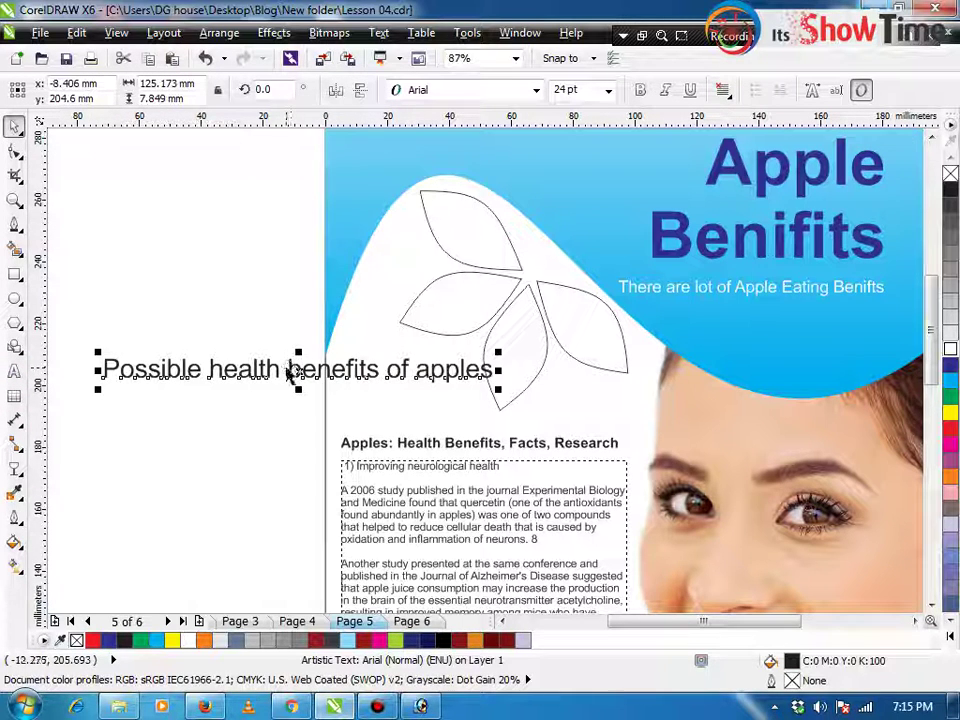
pyautogui.doubleClick(280, 367)
pyautogui.press('Return')
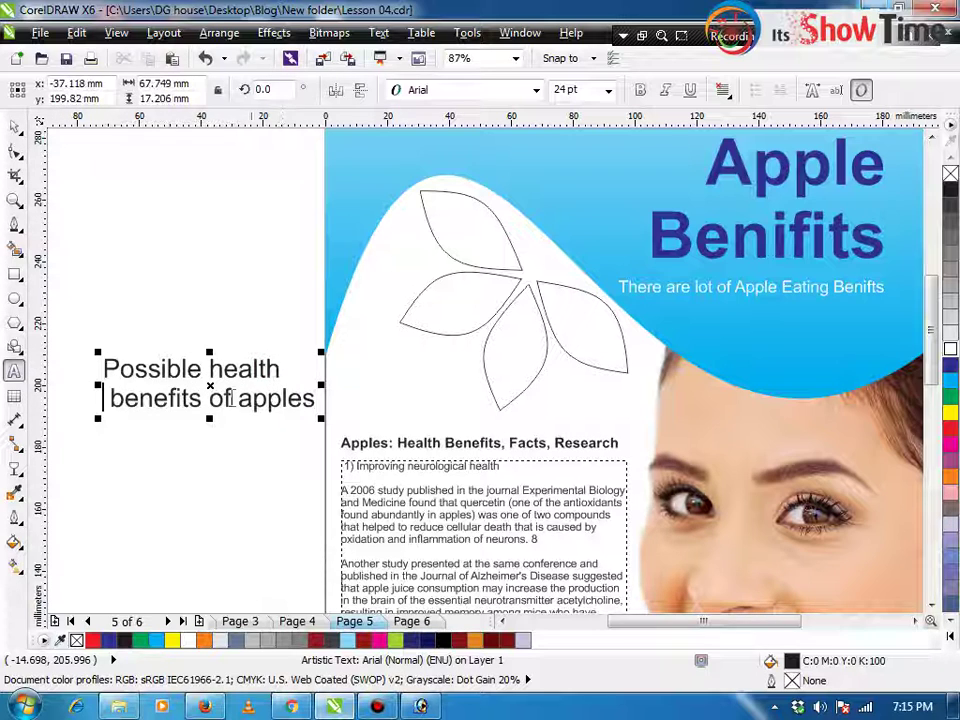
pyautogui.press('Delete')
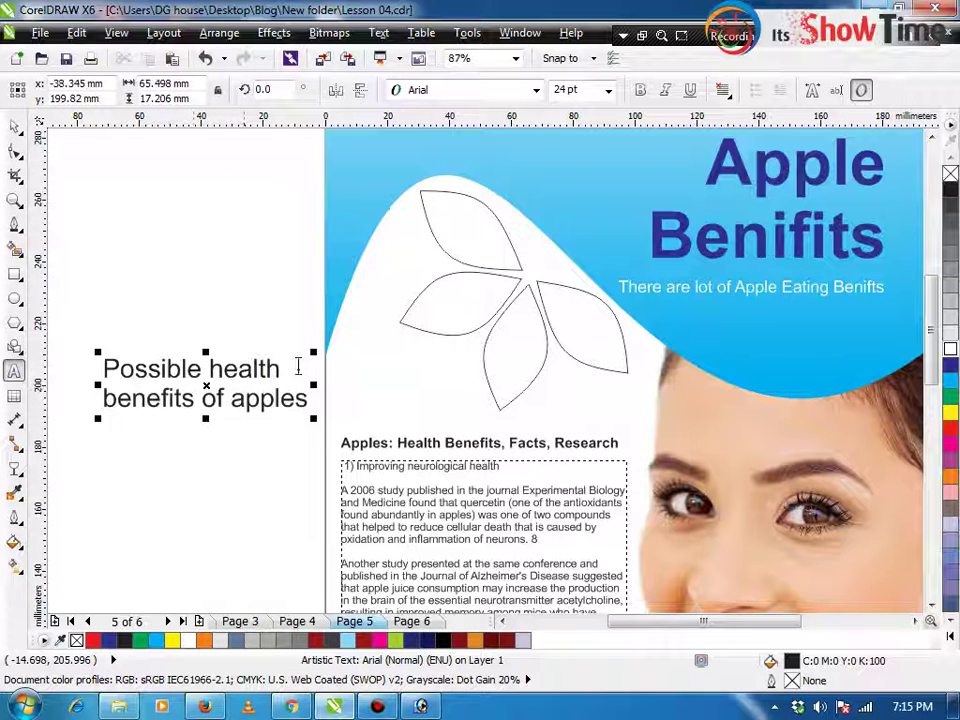
# Centre-align the two-line heading text and tighten its line spacing
pyautogui.click(722, 90)
pyautogui.click(744, 154)
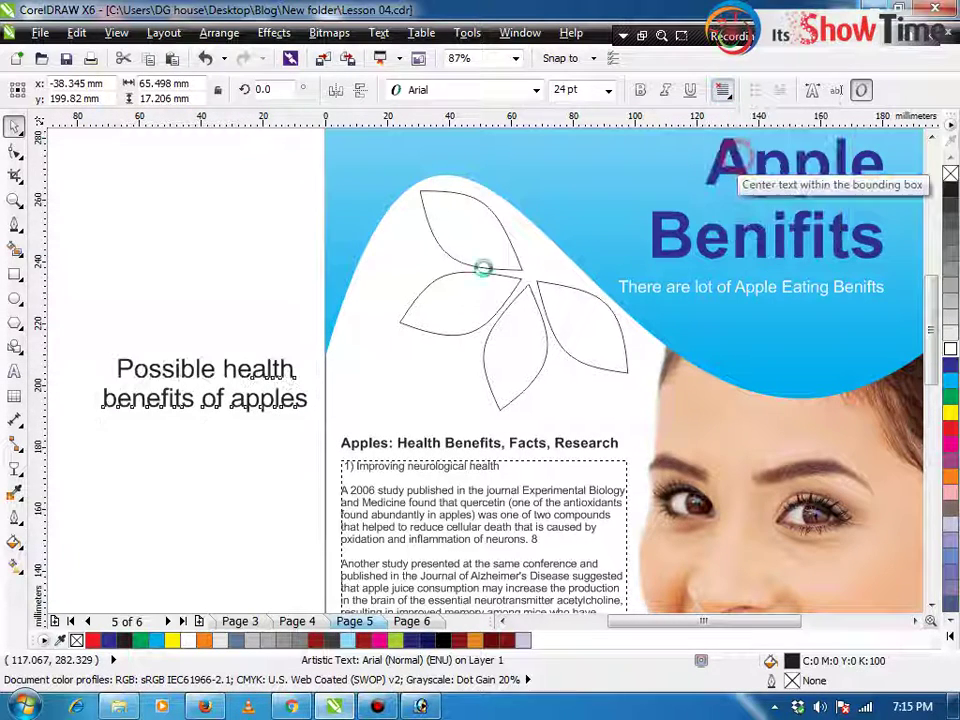
pyautogui.hotkey('ctrl', 'space')
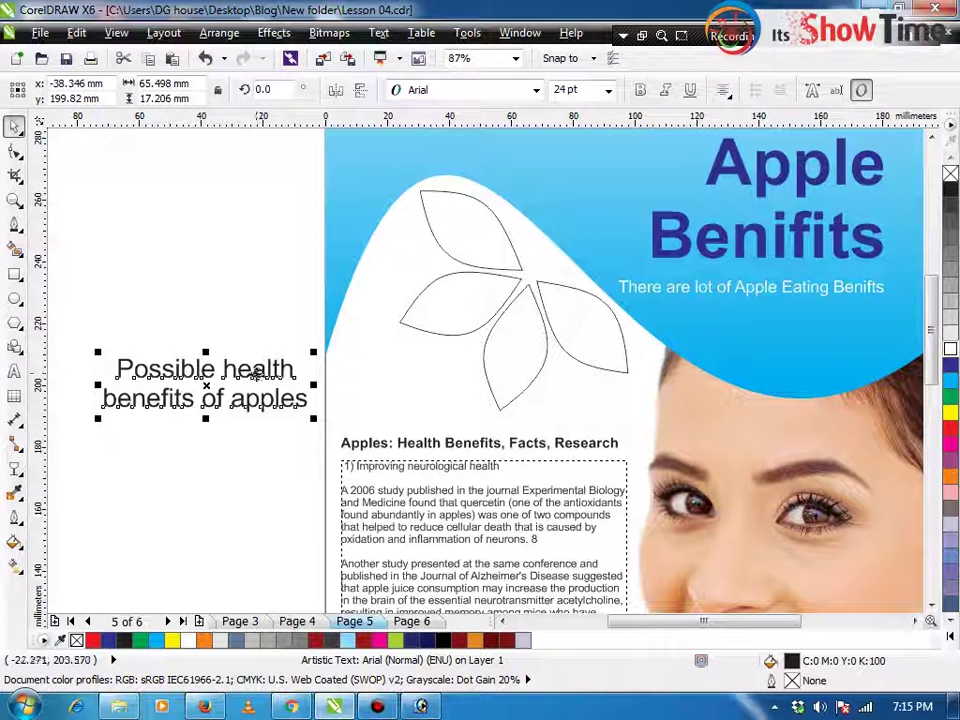
pyautogui.press('F10')
pyautogui.moveTo(102, 419); pyautogui.dragTo(104, 406)
pyautogui.press('space')
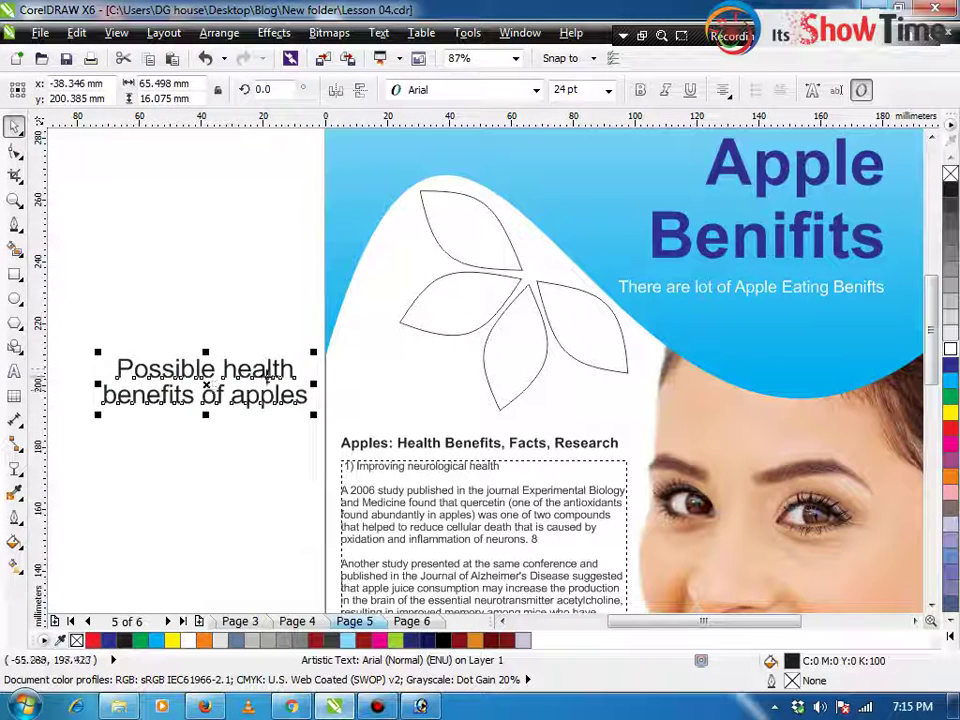
# Shrink the heading text to about 8.7 pt, rotate it to 315° and place it inside the uppermost leaf
pyautogui.moveTo(316, 354); pyautogui.dragTo(490, 256)
pyautogui.click(517, 224)
pyautogui.click(468, 293)
pyautogui.moveTo(517, 174); pyautogui.dragTo(501, 190)
pyautogui.moveTo(482, 238); pyautogui.dragTo(176, 344)
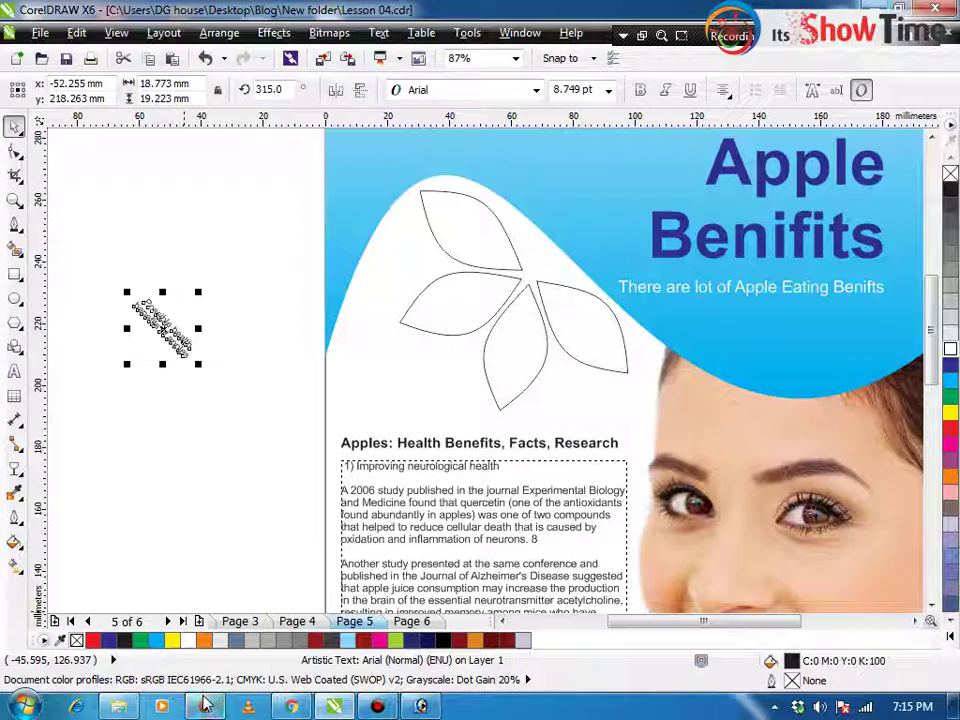
pyautogui.hotkey('ctrl', 'z')
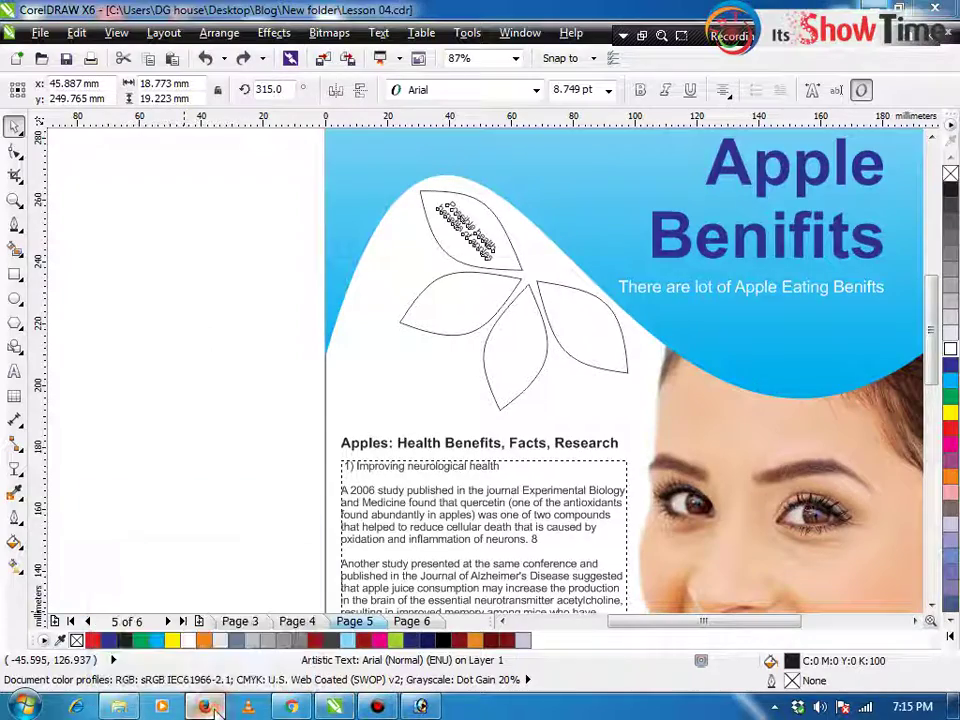
# Switch to Firefox, copy "Improving neurological health" from the article's first numbered heading, and return to CorelDRAW
pyautogui.click(207, 707)
pyautogui.scroll(-5, 259, 536)
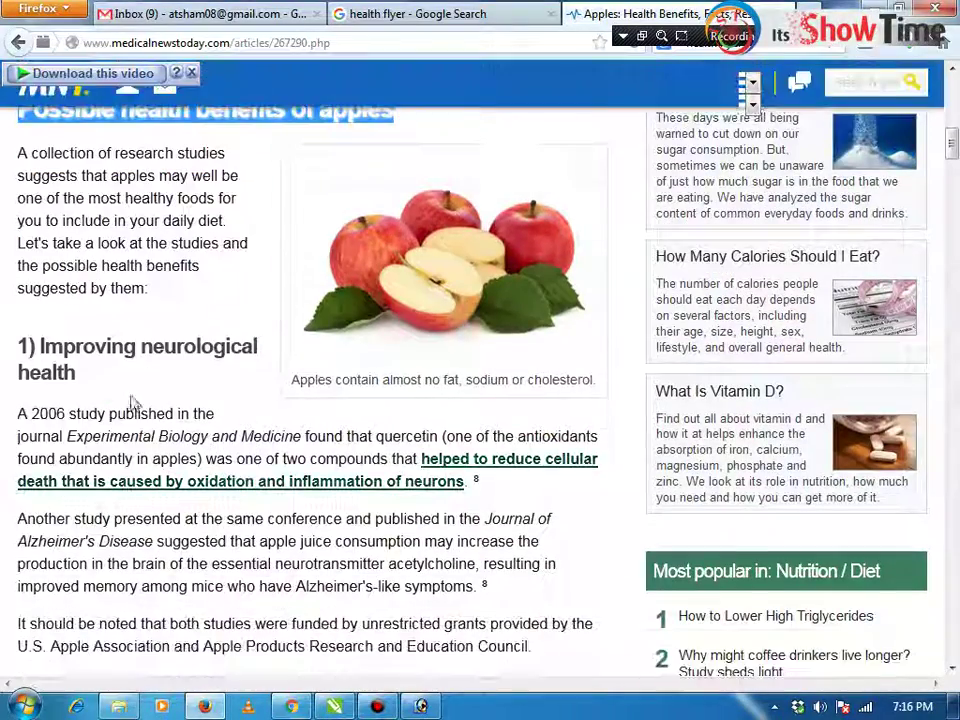
pyautogui.moveTo(77, 372); pyautogui.dragTo(43, 345)
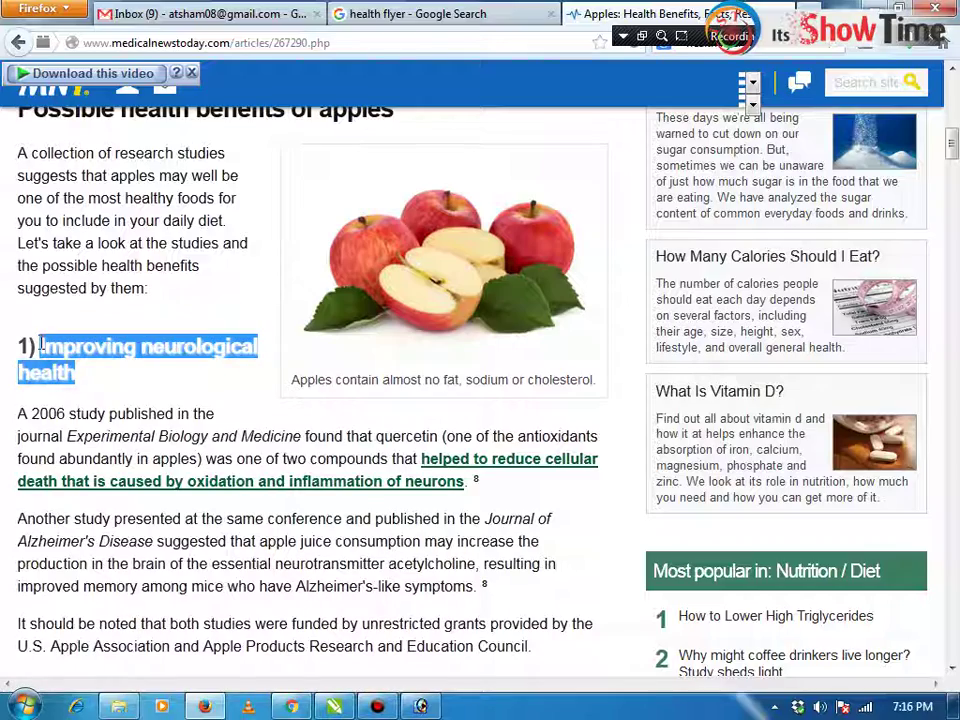
pyautogui.click(879, 5)
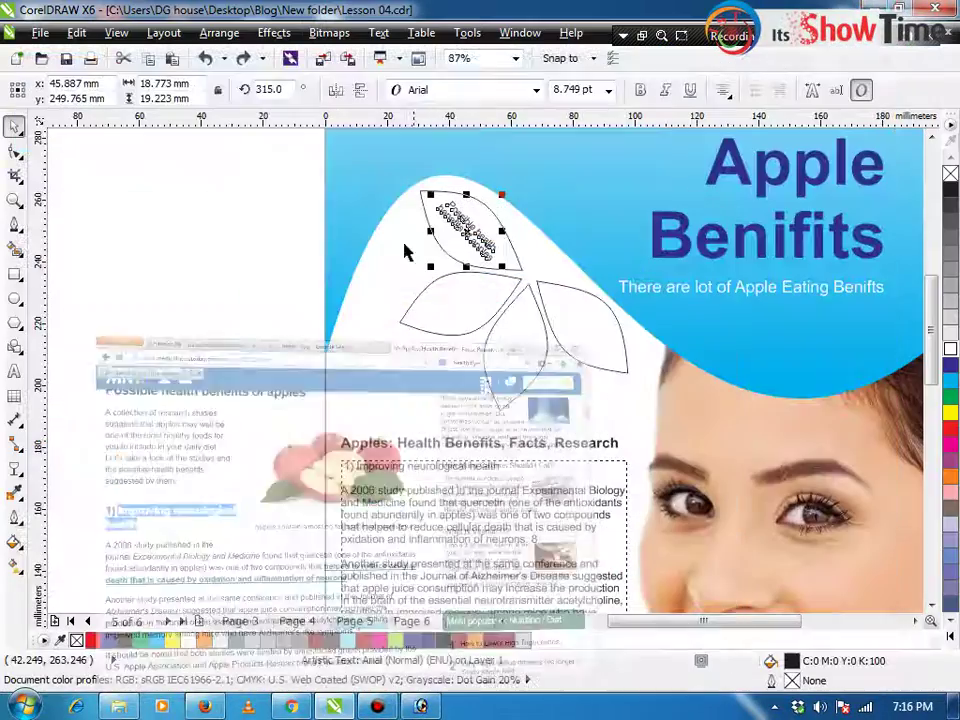
# Add "Improving neurological health" as artistic text beside the page
pyautogui.click(215, 320)
pyautogui.click(12, 369)
pyautogui.click(14, 371)
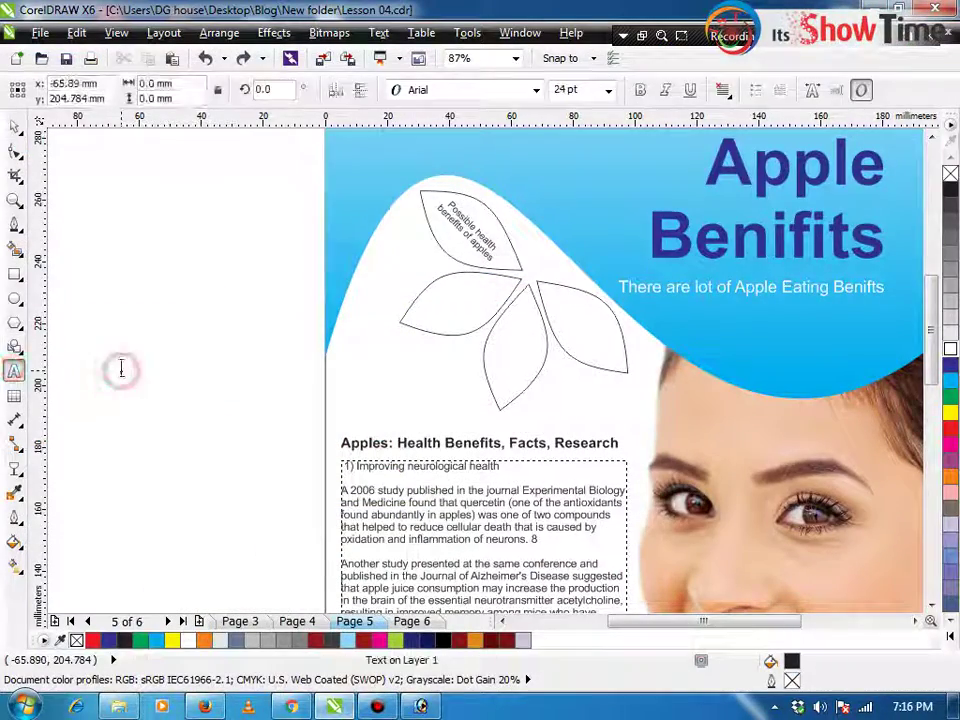
pyautogui.click(122, 365)
pyautogui.hotkey('ctrl', 'v')
pyautogui.hotkey('ctrl', 'space')
# Set the "Improving neurological health" text to 8.749 pt, matching the text in the uppermost leaf
pyautogui.click(463, 226)
pyautogui.click(586, 90)
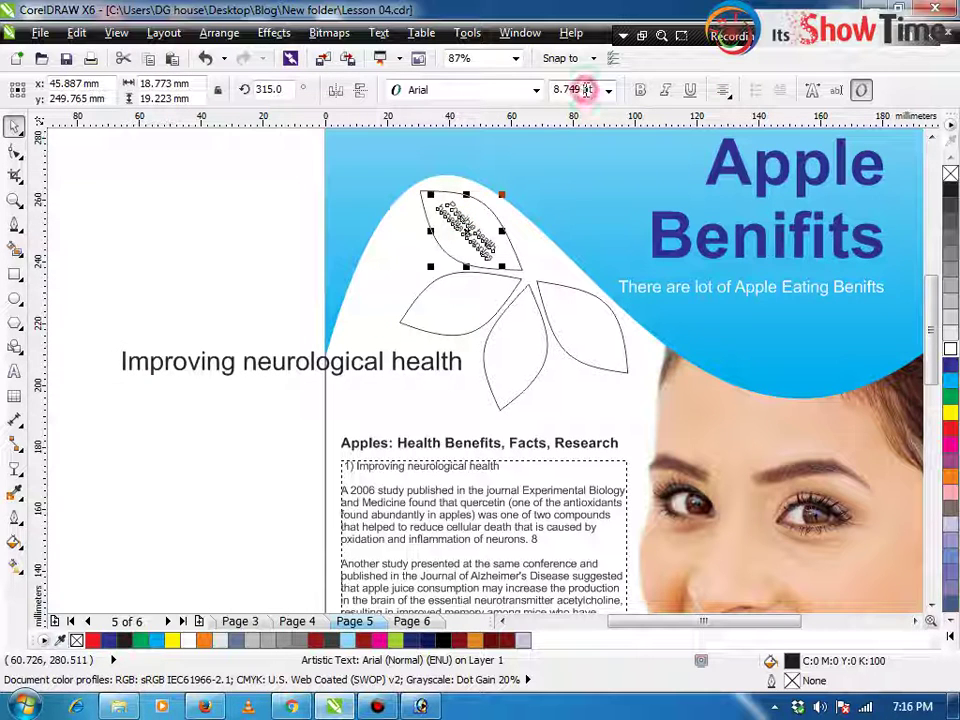
pyautogui.click(190, 364)
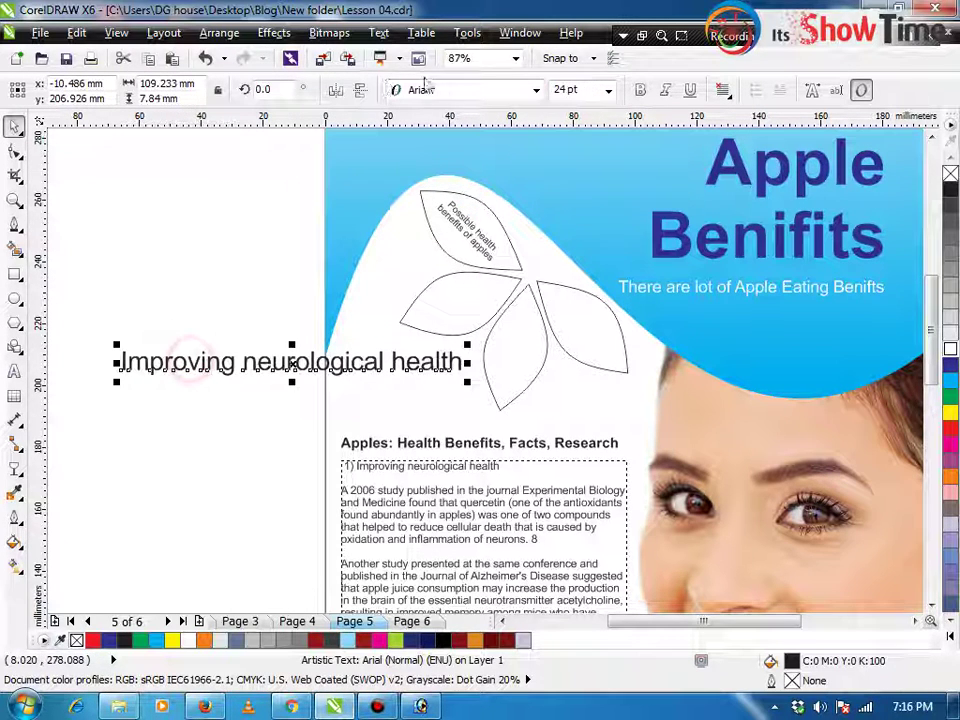
pyautogui.hotkey('ctrl', 'v')
pyautogui.press('Return')
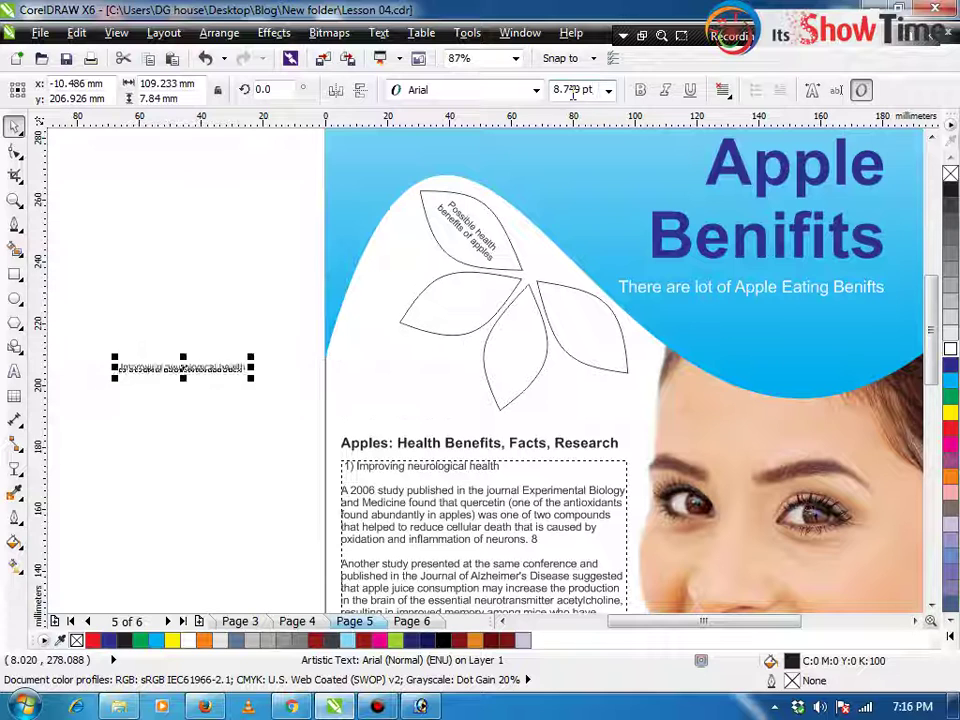
pyautogui.click(478, 253)
pyautogui.click(225, 368)
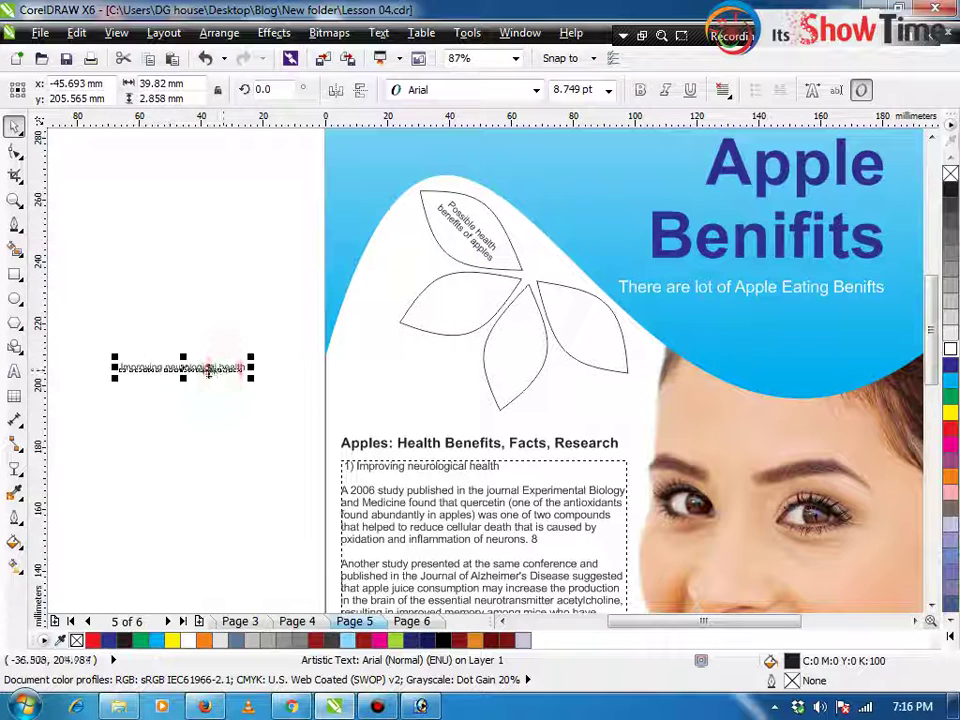
# Break the "Improving neurological health" text into two lines before "health" and centre-align it
pyautogui.press('z')
pyautogui.moveTo(289, 357); pyautogui.dragTo(5, 411)
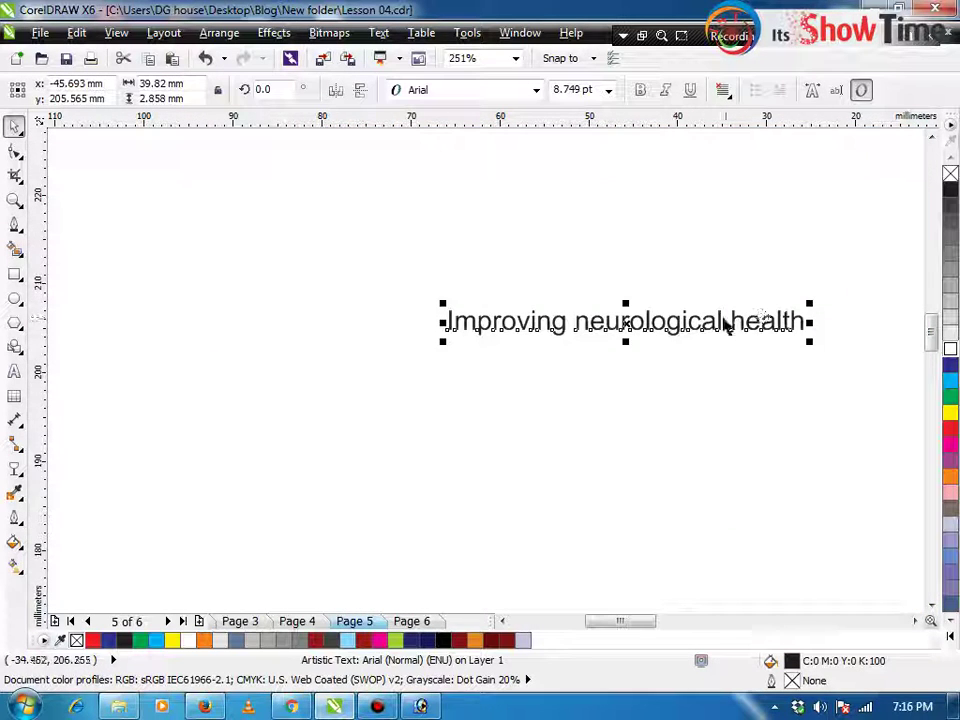
pyautogui.doubleClick(720, 320)
pyautogui.press('Return')
pyautogui.hotkey('ctrl', 'space')
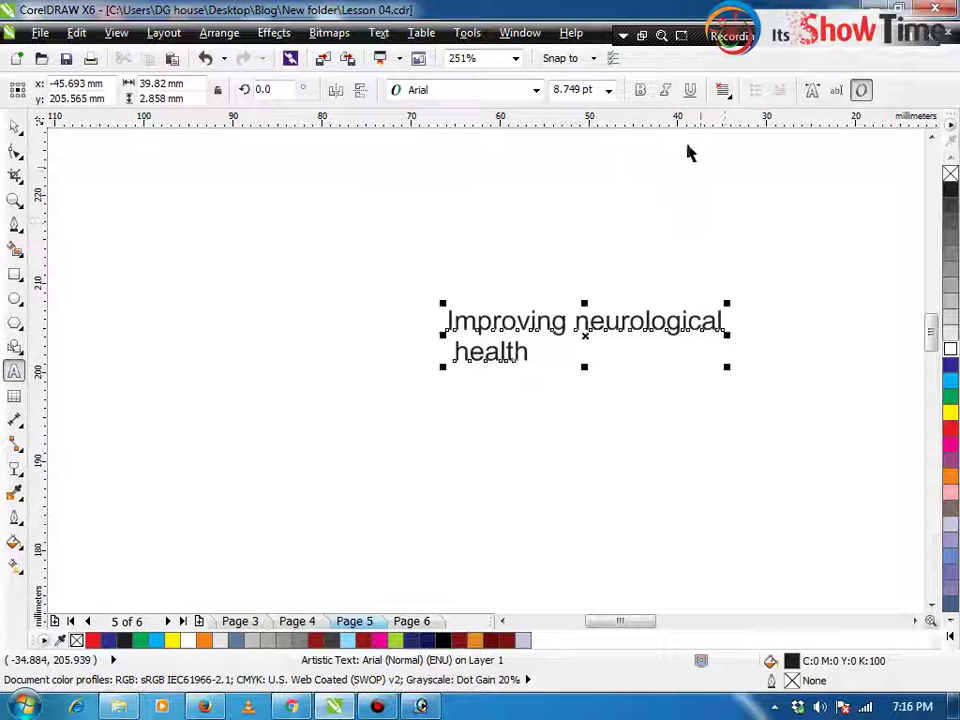
pyautogui.click(723, 90)
pyautogui.click(761, 156)
# Move the "Improving neurological health" text into the second leaf, below the uppermost one, and rotate it to 15°
pyautogui.scroll(-4, 761, 208)
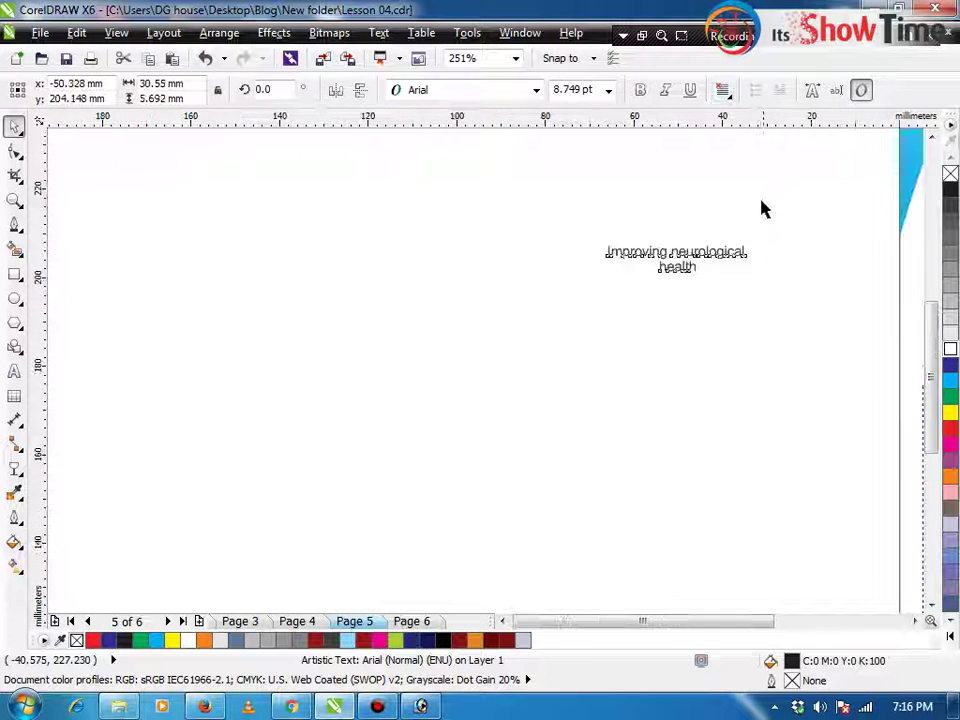
pyautogui.moveTo(745, 227); pyautogui.dragTo(857, 199)
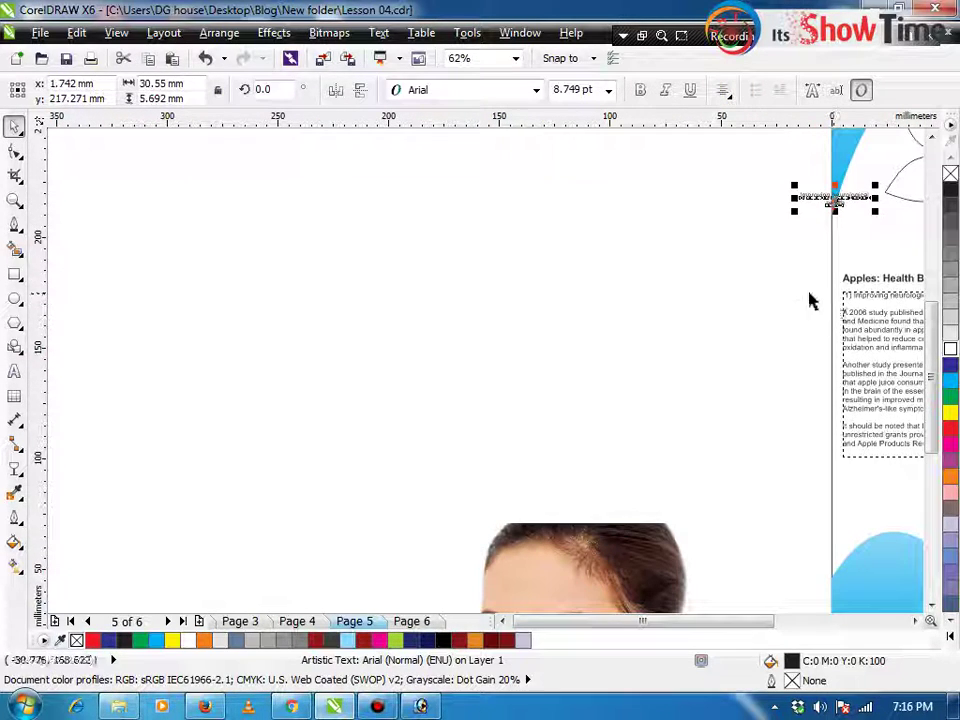
pyautogui.click(872, 263)
pyautogui.hotkey('shift', 'F4')
pyautogui.click(298, 251)
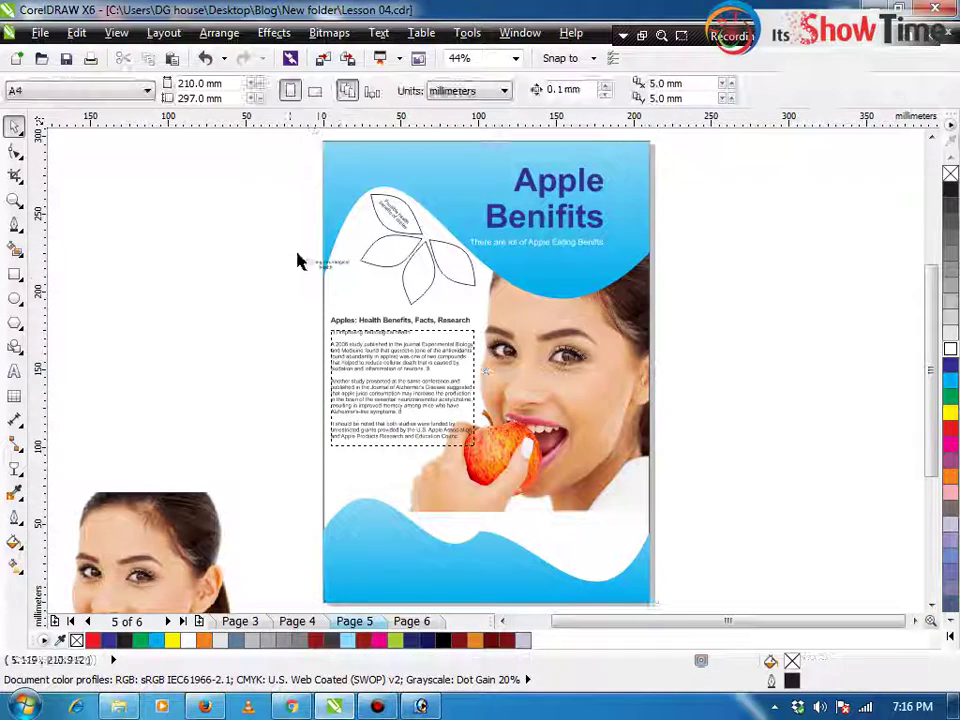
pyautogui.press('z')
pyautogui.moveTo(266, 206); pyautogui.dragTo(488, 301)
pyautogui.press('space')
pyautogui.moveTo(251, 412); pyautogui.dragTo(541, 352)
pyautogui.moveTo(617, 338); pyautogui.dragTo(602, 306)
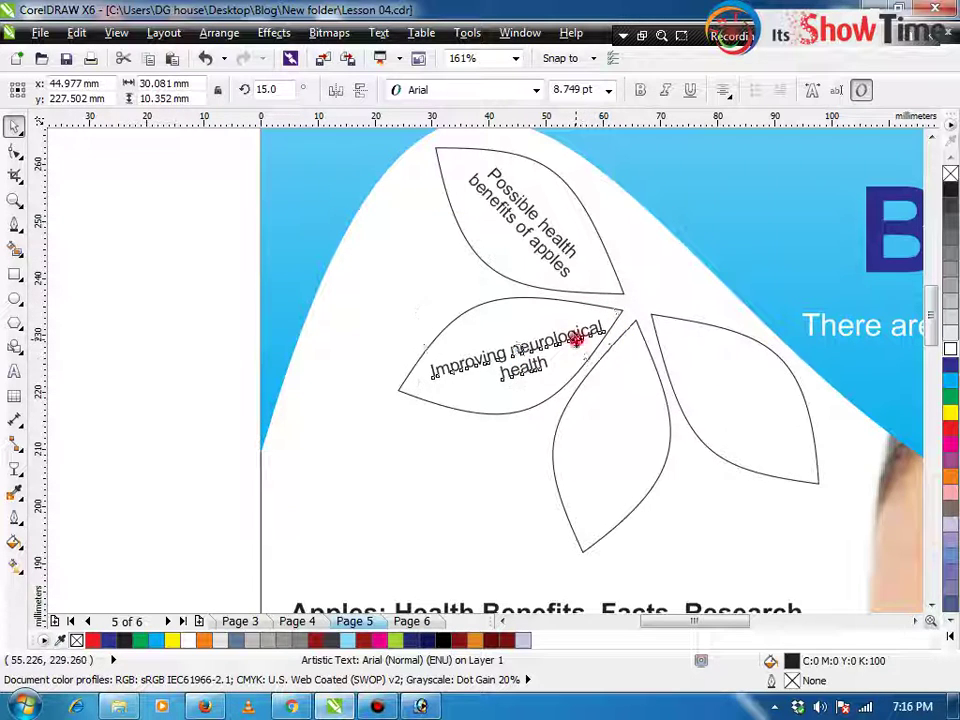
# Duplicate the "Possible health benefits of apples" text into the downward-pointing leaf and rotate it to follow the leaf's direction
pyautogui.click(553, 251)
pyautogui.moveTo(565, 243); pyautogui.dragTo(651, 415)
pyautogui.rightClick(651, 415)
pyautogui.click(651, 416)
pyautogui.moveTo(672, 336); pyautogui.dragTo(497, 350)
pyautogui.moveTo(626, 363); pyautogui.dragTo(632, 399)
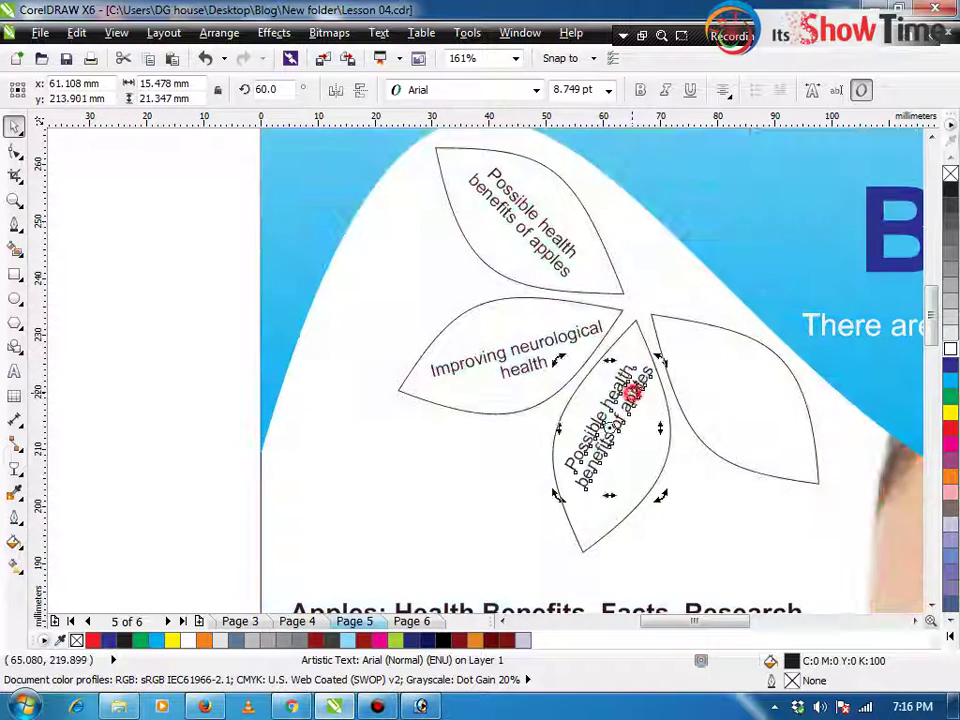
pyautogui.moveTo(666, 360); pyautogui.dragTo(608, 349)
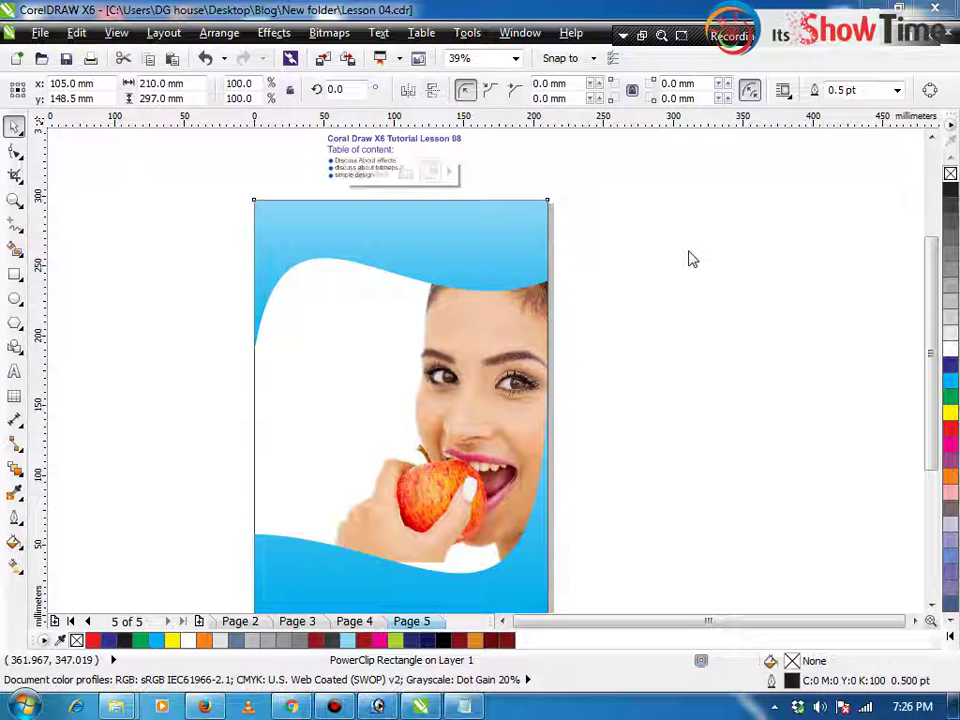
# Draw a closed four-point diamond about 116 mm wide and 167 mm high to the left of the page with the Pen tool
pyautogui.scroll(-2, 684, 321)
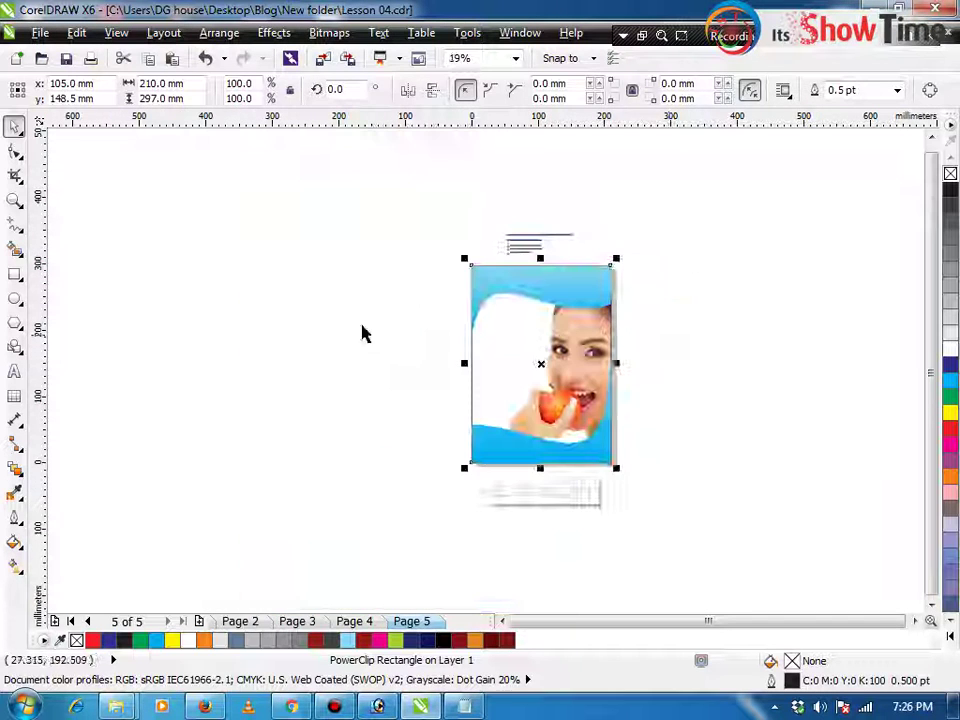
pyautogui.press('z')
pyautogui.moveTo(418, 241); pyautogui.dragTo(642, 521)
pyautogui.press('space')
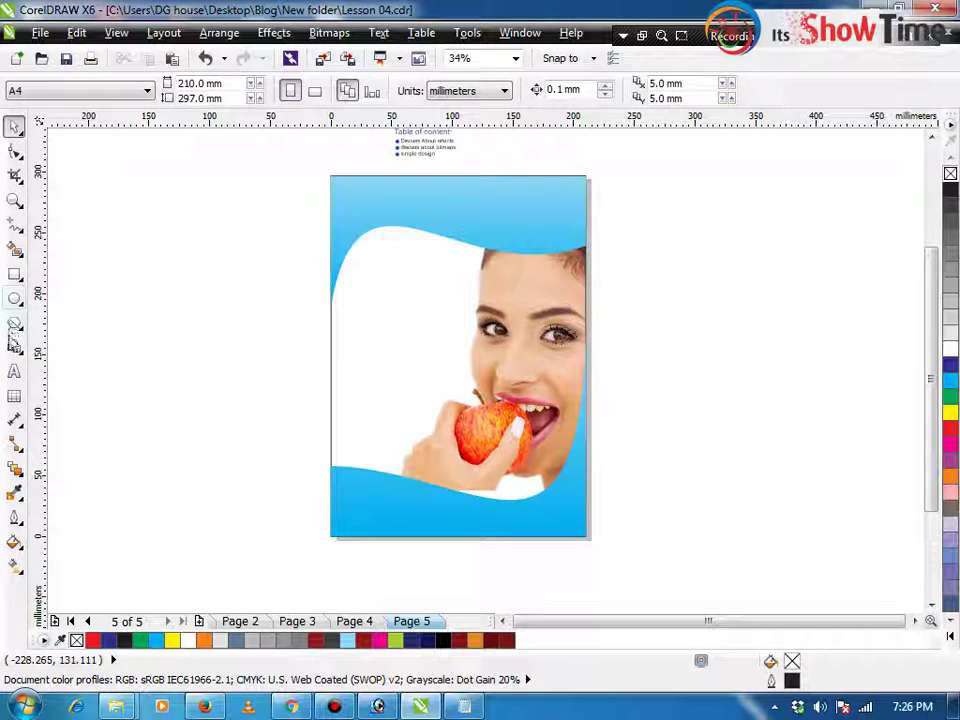
pyautogui.click(18, 229)
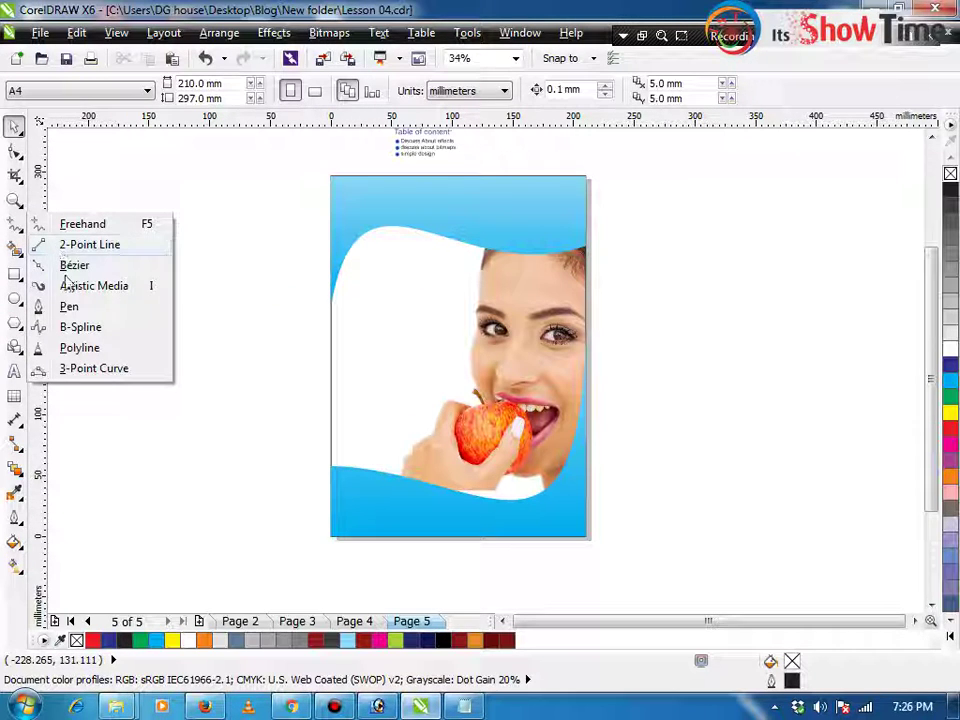
pyautogui.click(68, 308)
pyautogui.click(156, 264)
pyautogui.click(85, 352)
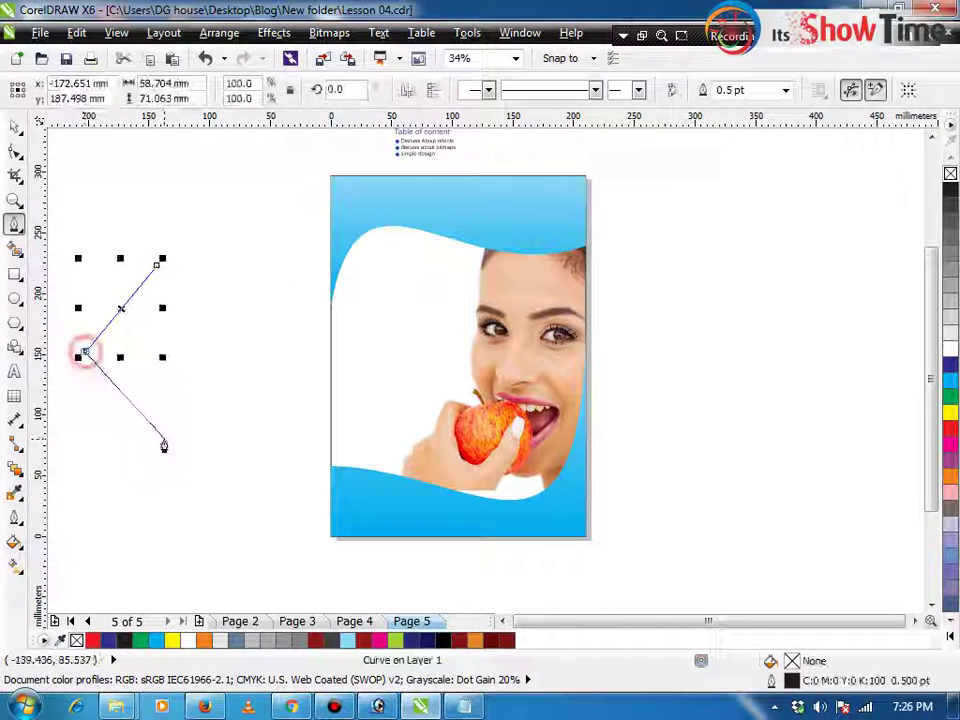
pyautogui.click(165, 468)
pyautogui.click(225, 350)
pyautogui.click(156, 265)
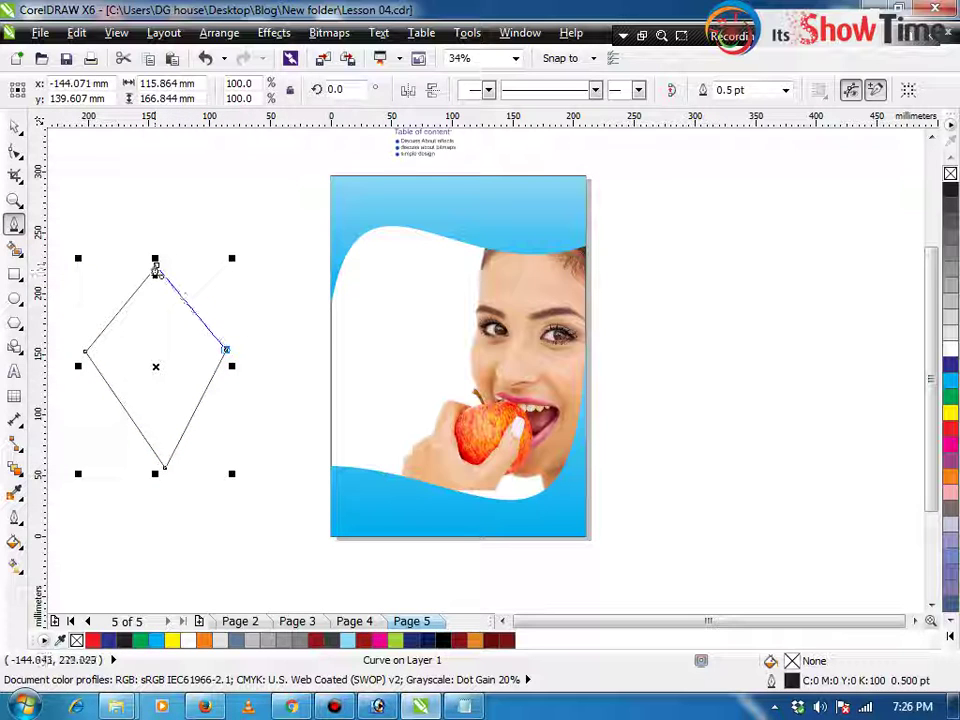
# Convert the diamond's two side nodes to curves, delete them and raise the top node for a leaf about 204 mm high
pyautogui.doubleClick(157, 266)
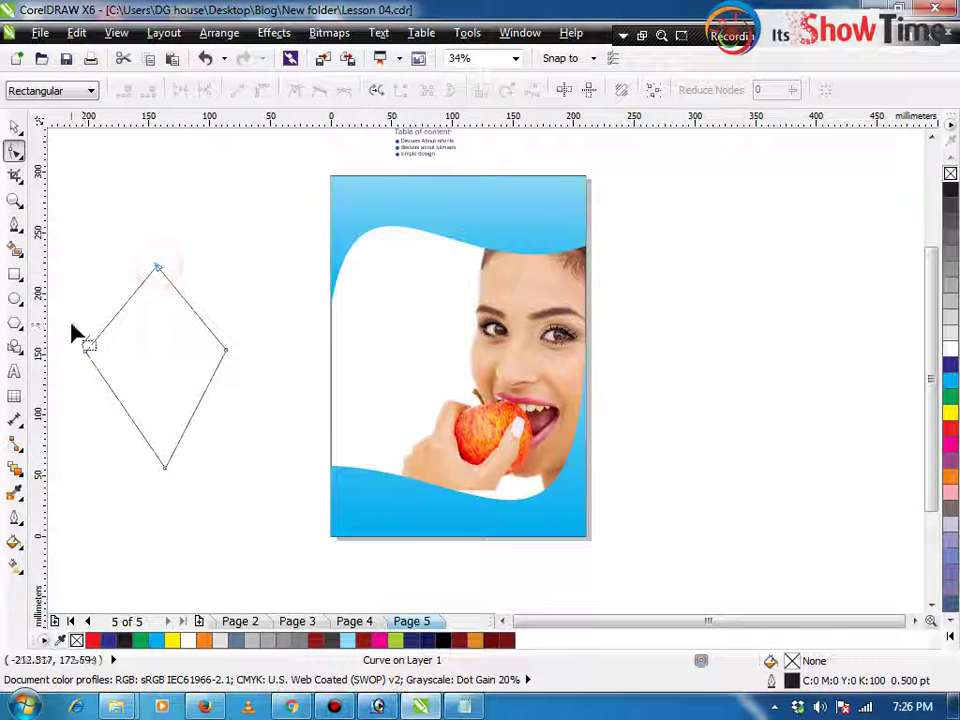
pyautogui.moveTo(71, 324); pyautogui.dragTo(286, 396)
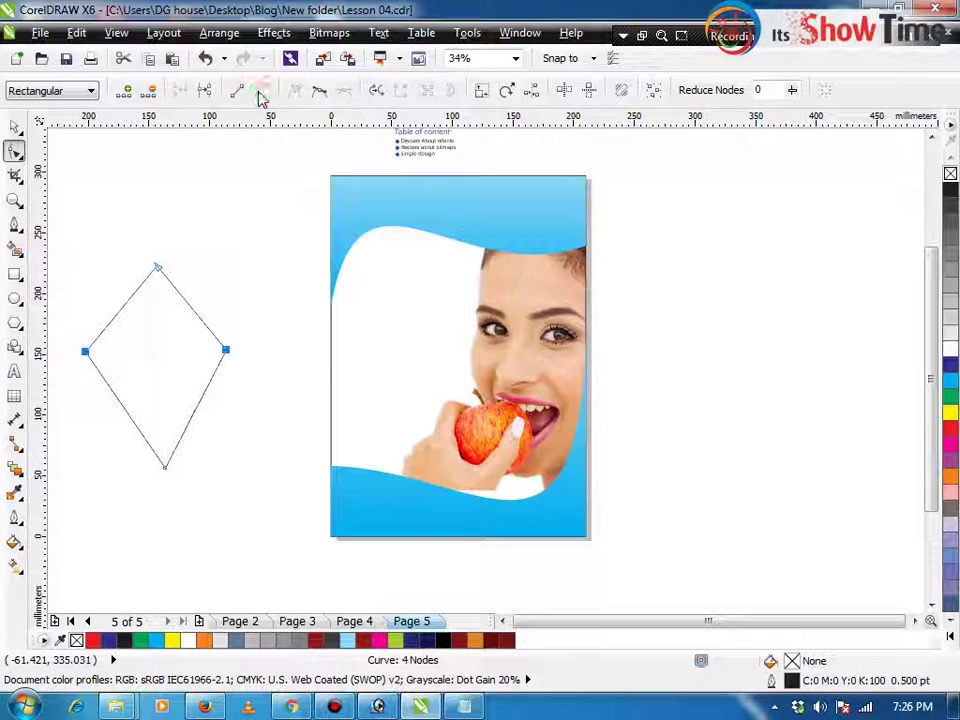
pyautogui.press('Delete')
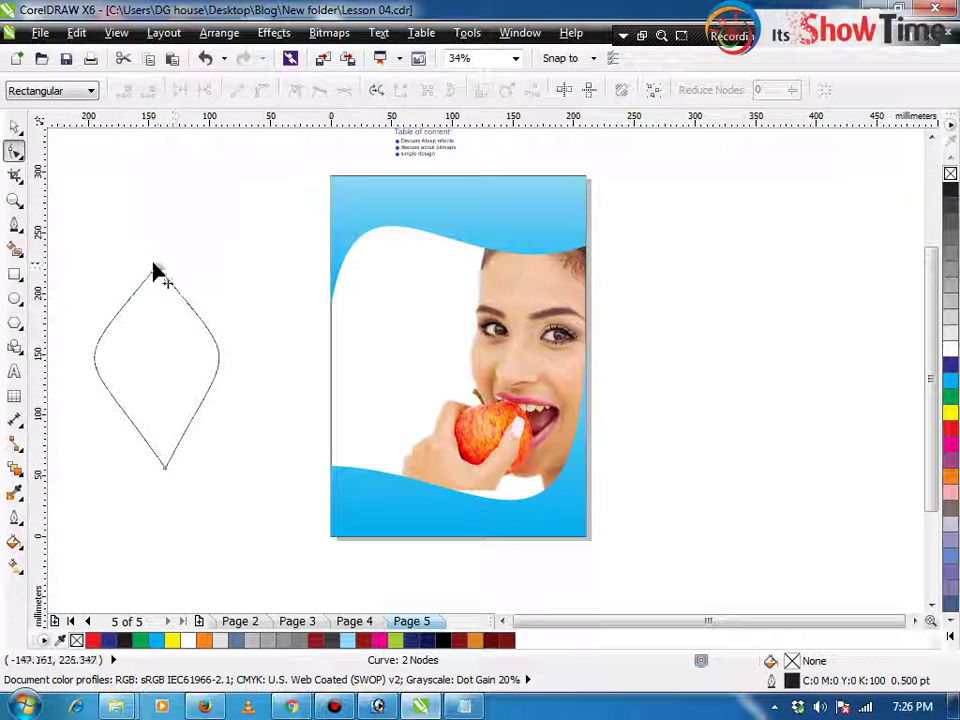
pyautogui.moveTo(157, 266); pyautogui.dragTo(163, 226)
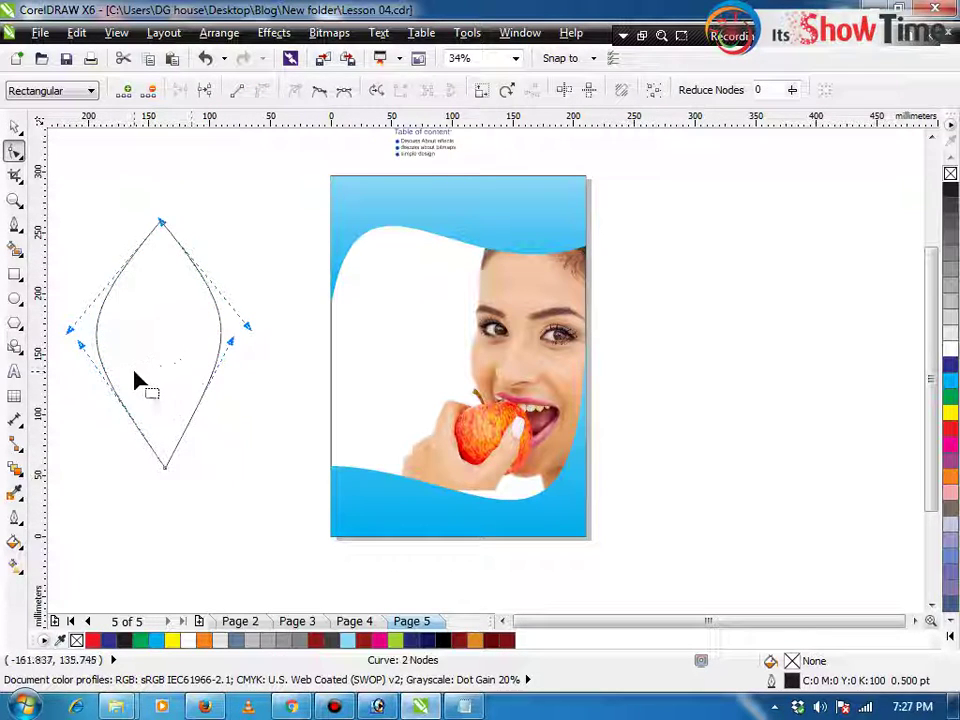
pyautogui.press('space')
# Rotate the leaf outline by 180° and move it to the empty area to the right of the page
pyautogui.click(257, 284)
pyautogui.click(188, 260)
pyautogui.click(188, 260)
pyautogui.scroll(-3, 178, 291)
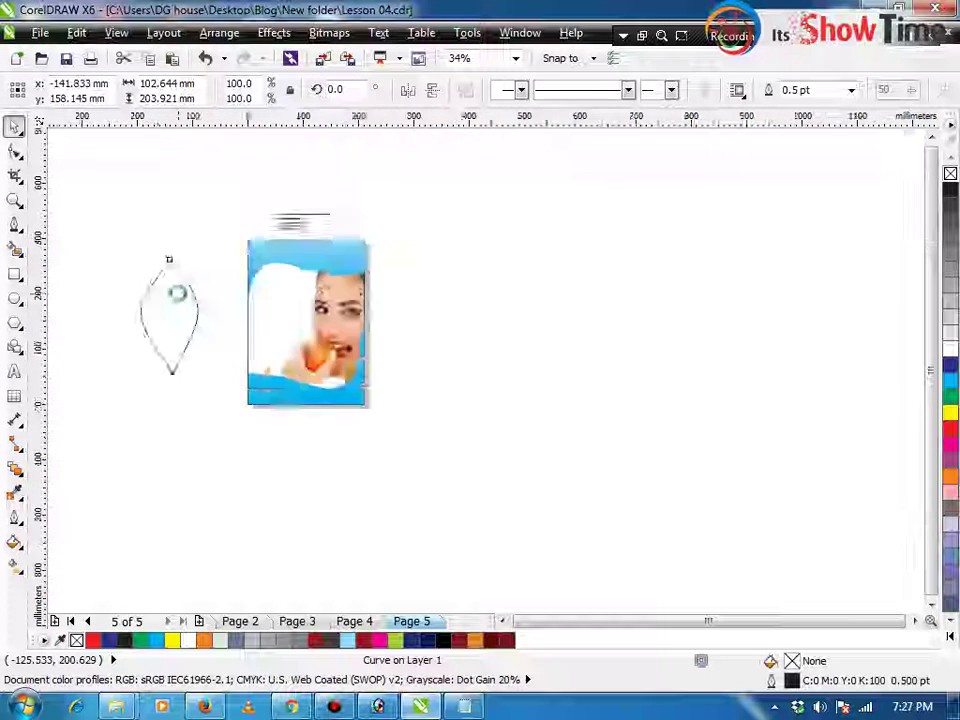
pyautogui.moveTo(178, 306); pyautogui.dragTo(413, 308)
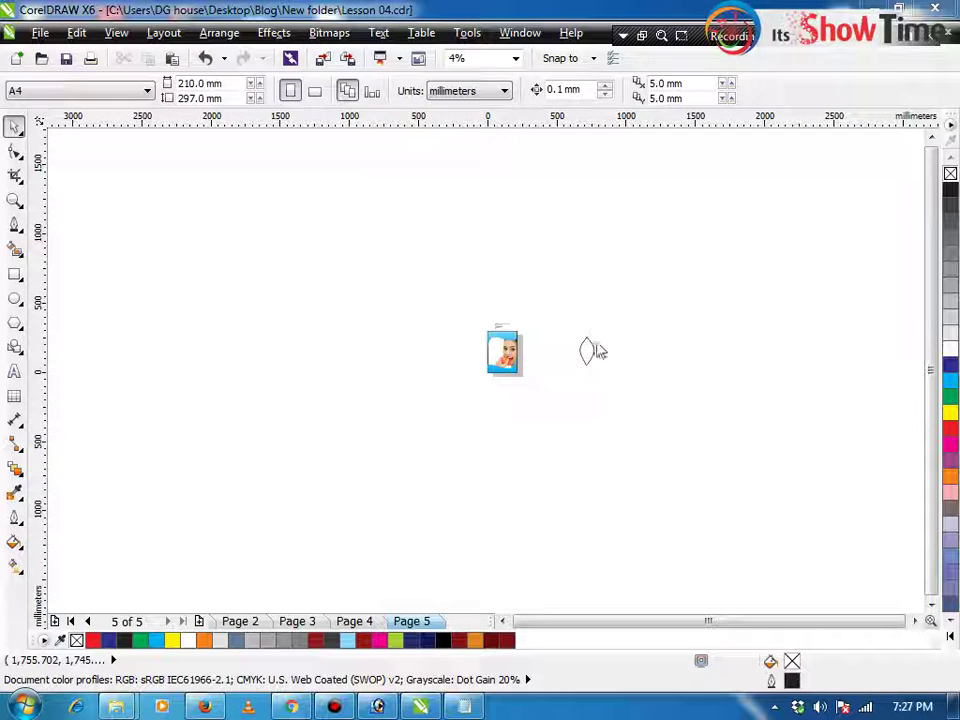
pyautogui.click(629, 321)
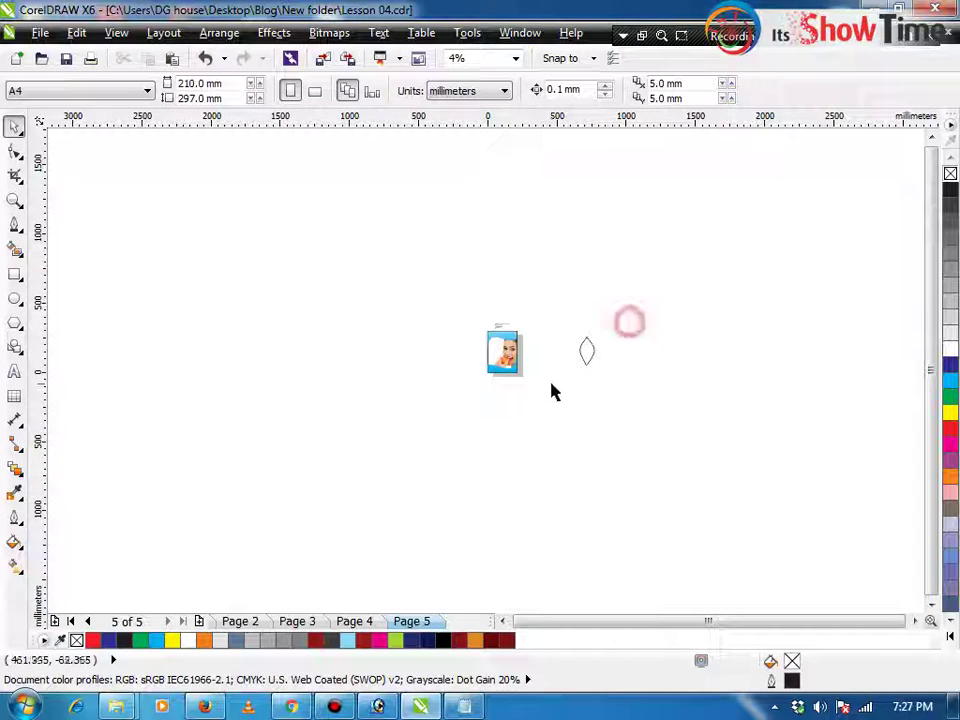
# Bulge the leaf's left edge outward, making the leaf about 111 mm wide
pyautogui.press('z')
pyautogui.moveTo(619, 319); pyautogui.dragTo(545, 381)
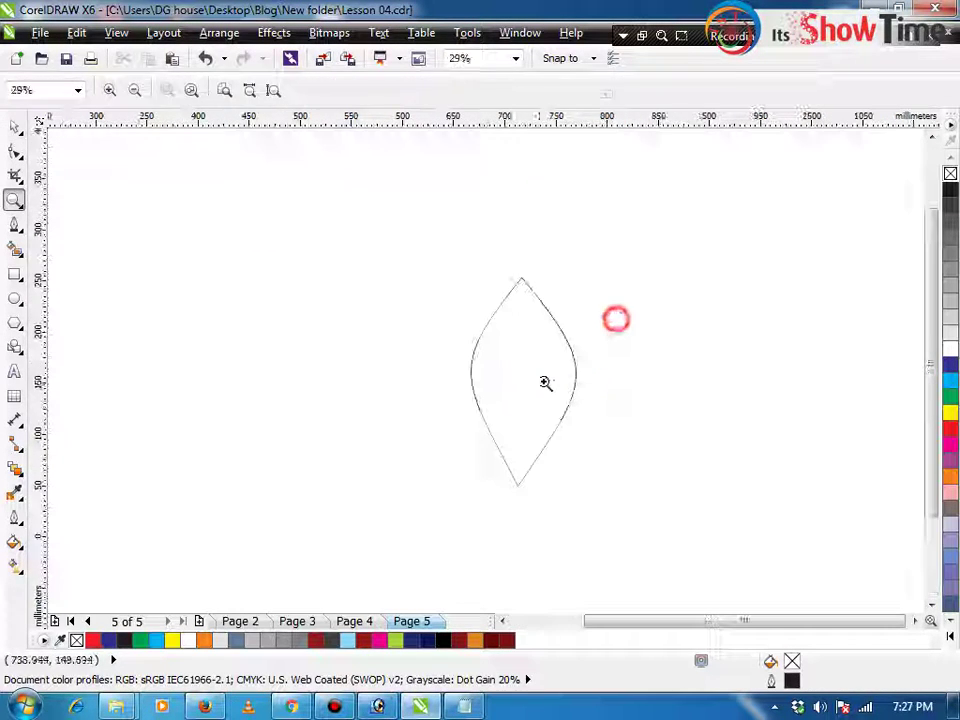
pyautogui.press('space')
pyautogui.click(542, 363)
pyautogui.doubleClick(533, 362)
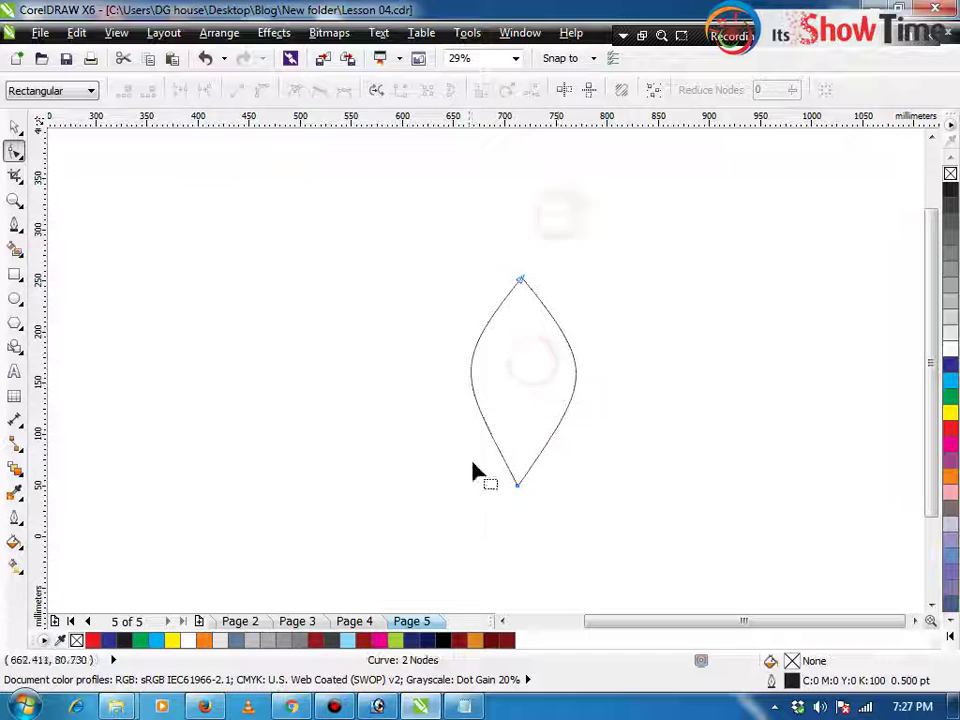
pyautogui.moveTo(471, 352); pyautogui.dragTo(440, 395)
pyautogui.press('space')
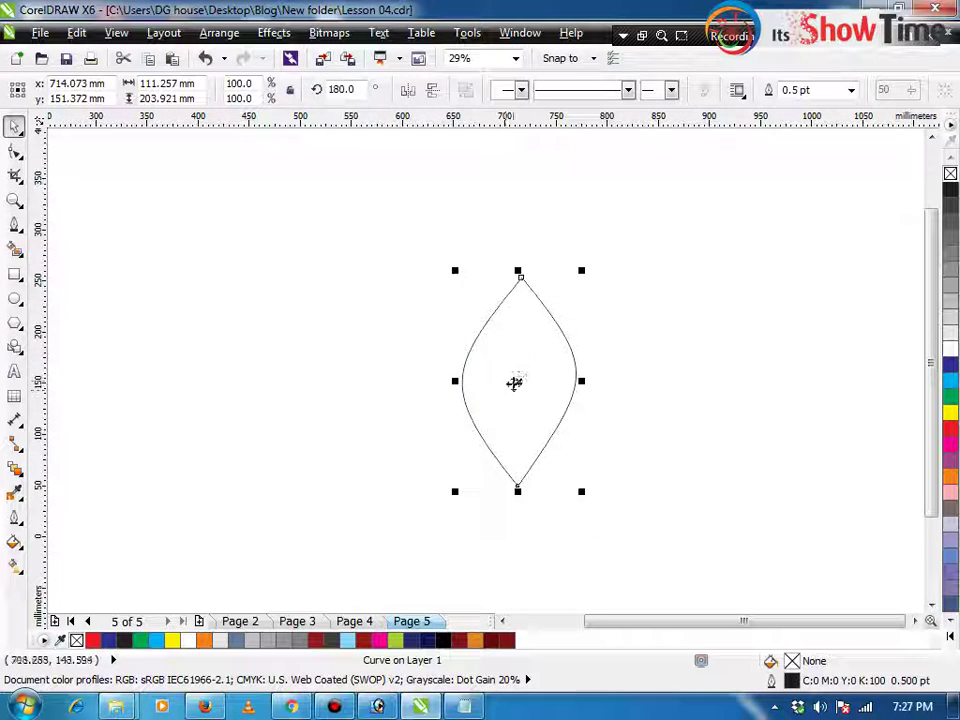
# Place the leaf's rotation centre just below its lower tip and create three copies around it, each rotated clockwise by about 60°
pyautogui.click(520, 281)
pyautogui.moveTo(518, 382)
pyautogui.mouseDown()
pyautogui.moveTo(529, 529)
pyautogui.moveTo(518, 504)
pyautogui.mouseUp()
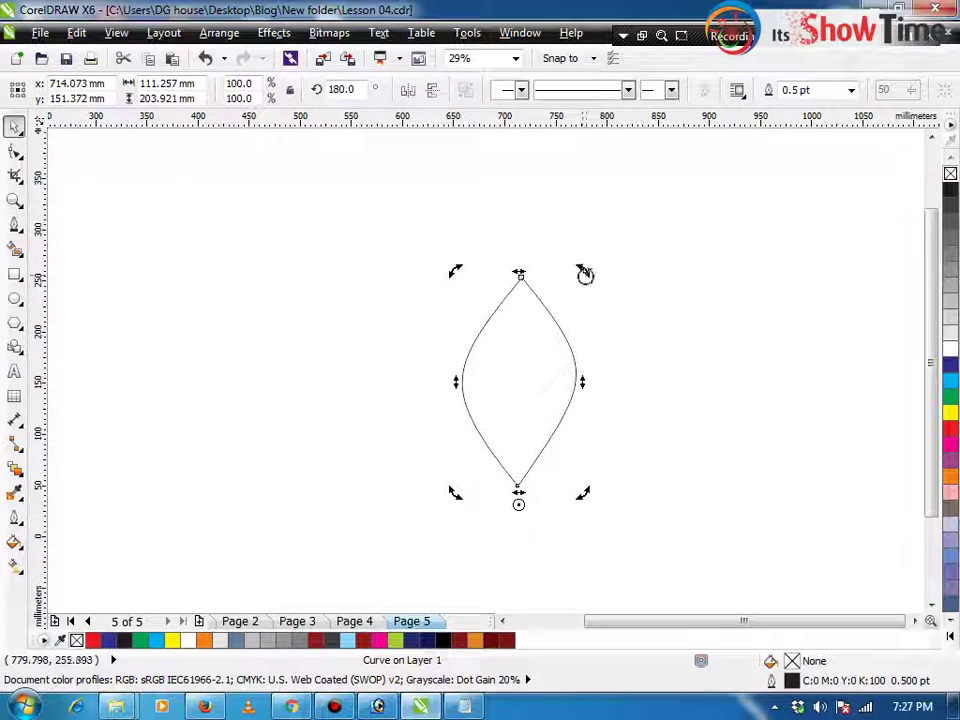
pyautogui.moveTo(585, 274); pyautogui.dragTo(697, 461)
pyautogui.hotkey('ctrl', 'r')
pyautogui.hotkey('ctrl', 'r')
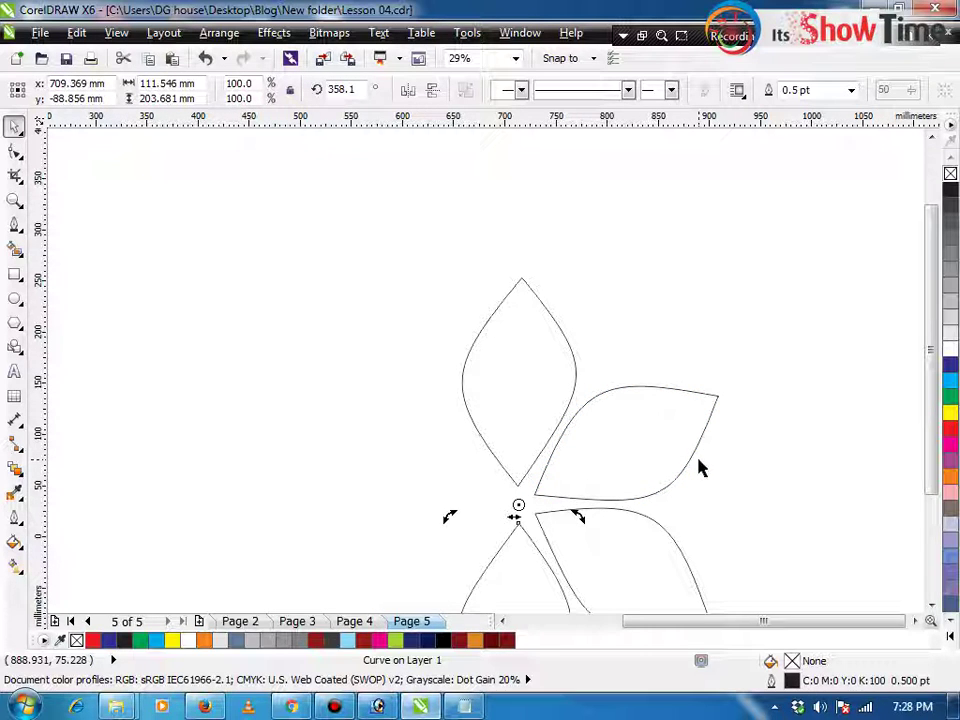
# Group the four leaf outlines
pyautogui.scroll(-2, 698, 462)
pyautogui.click(758, 373)
pyautogui.moveTo(780, 317); pyautogui.dragTo(505, 605)
pyautogui.hotkey('ctrl', 'g')
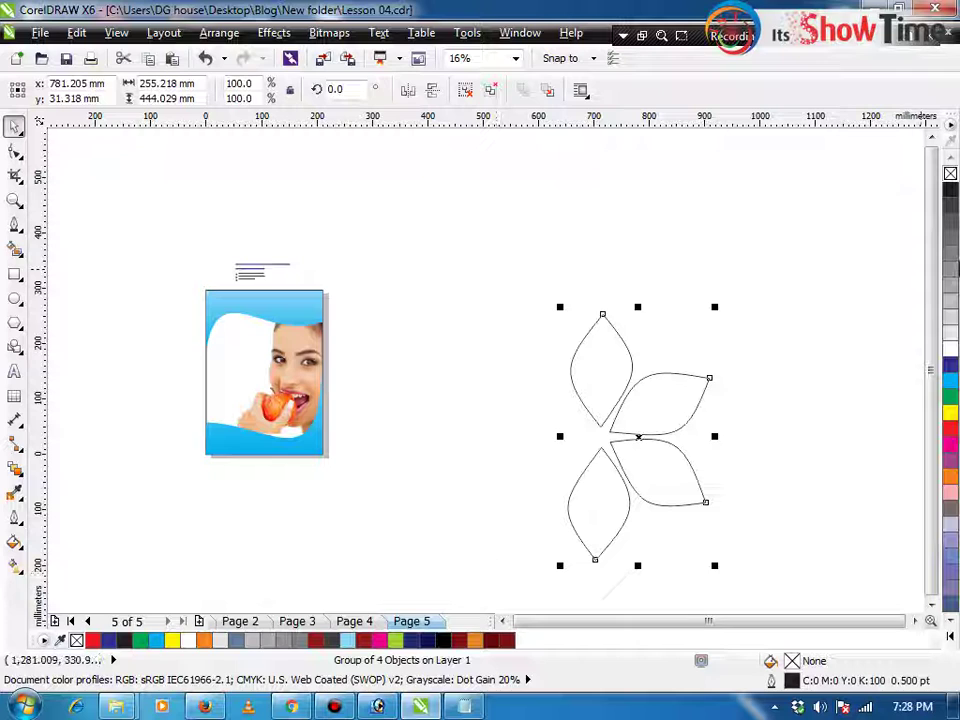
# Scale the leaf group to 21.4%, rotate it to 255° and place it over the edge of the page's upper blue wave
pyautogui.moveTo(715, 306); pyautogui.dragTo(655, 408)
pyautogui.moveTo(645, 452); pyautogui.dragTo(231, 373)
pyautogui.press('F2')
pyautogui.moveTo(139, 272); pyautogui.dragTo(429, 498)
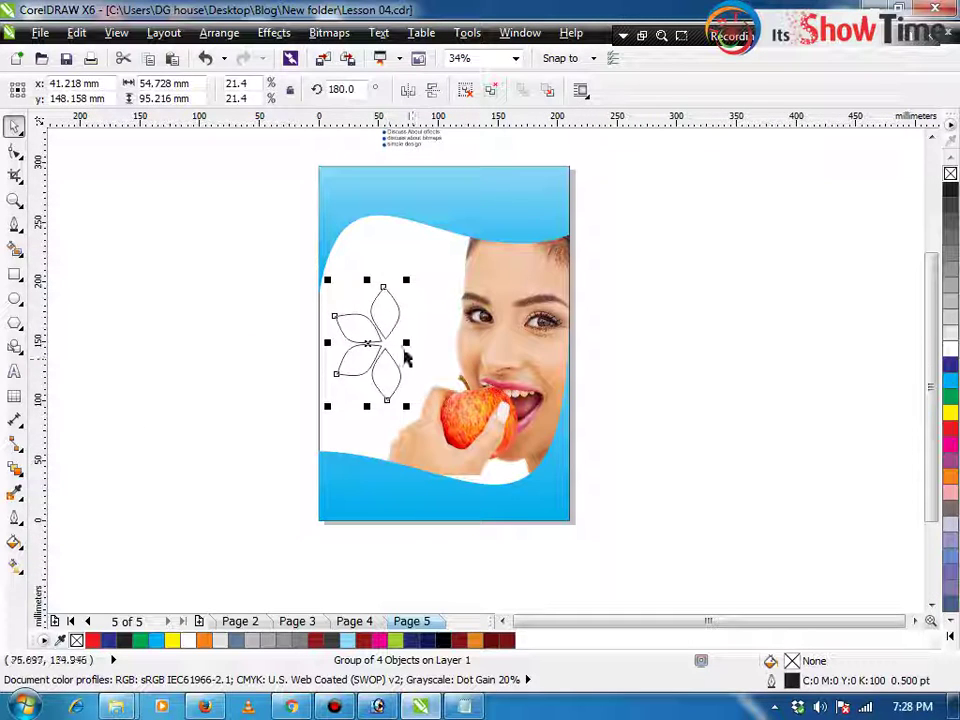
pyautogui.moveTo(324, 281); pyautogui.dragTo(265, 383)
pyautogui.moveTo(404, 338); pyautogui.dragTo(459, 228)
# Trim the upper blue wave with the leaf group
pyautogui.keyDown('shift'); pyautogui.click(525, 199); pyautogui.keyUp('shift')
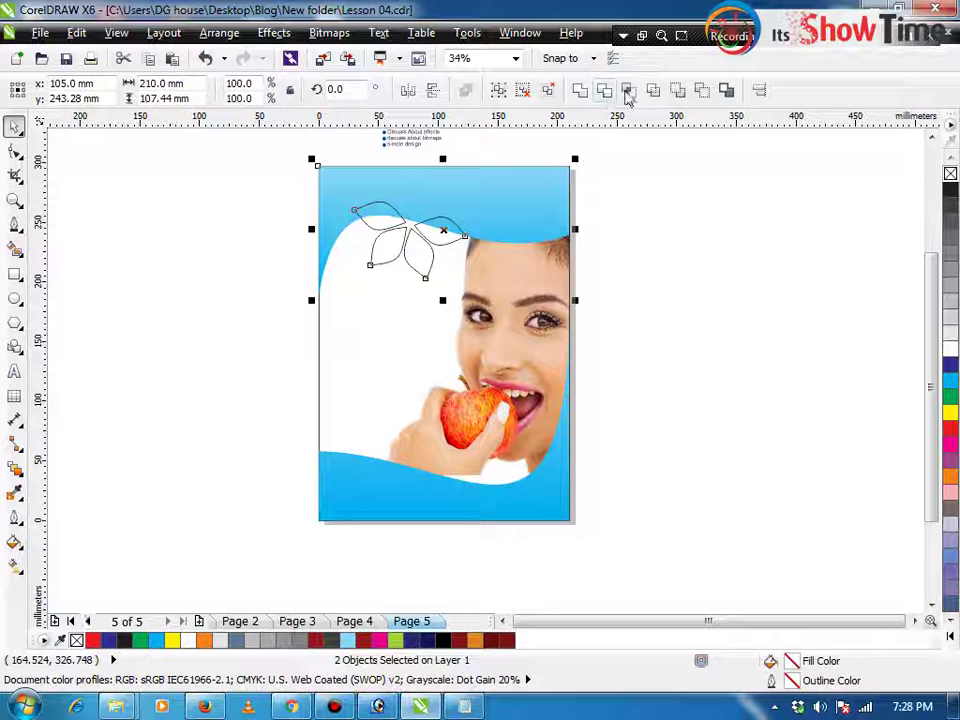
pyautogui.click(605, 91)
pyautogui.click(684, 213)
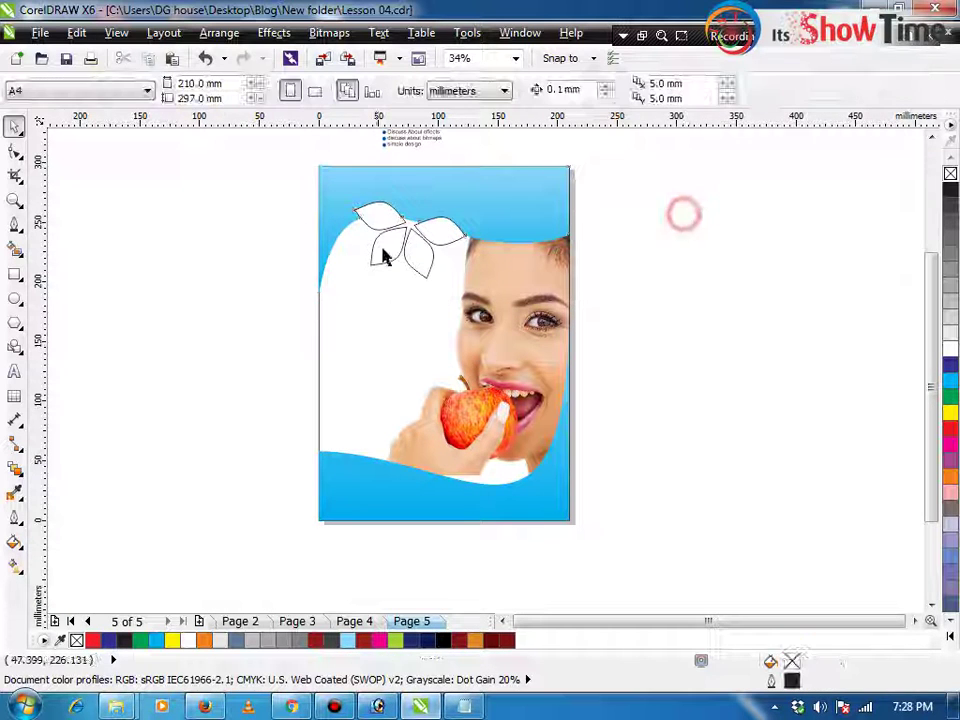
pyautogui.moveTo(420, 229); pyautogui.dragTo(420, 236)
pyautogui.hotkey('ctrl', 'z')
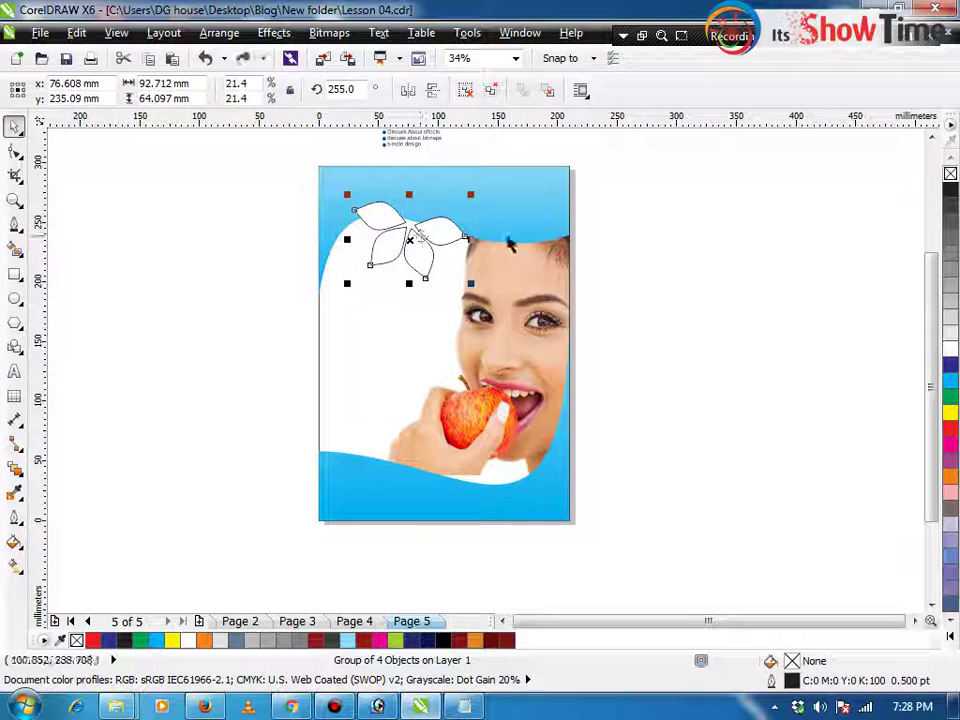
pyautogui.click(654, 246)
# Ungroup the leaf group into separate leaves
pyautogui.click(429, 240)
pyautogui.press('z')
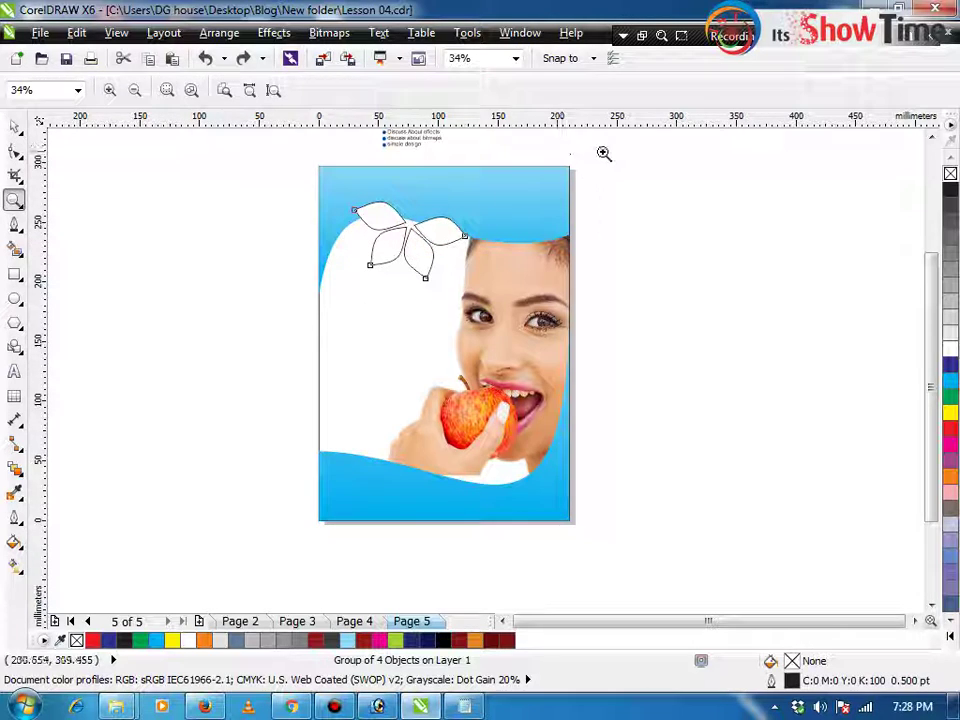
pyautogui.moveTo(603, 153); pyautogui.dragTo(213, 314)
pyautogui.click(468, 92)
pyautogui.click(170, 278)
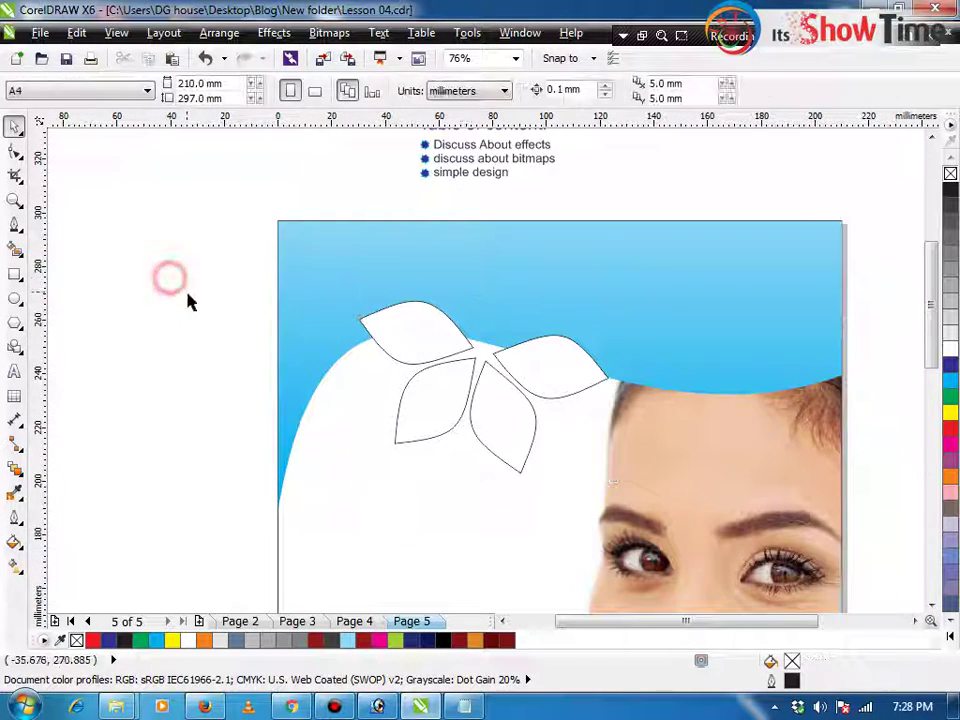
# Fill the uppermost leaf with a linear two-colour fountain fill from dark blue to cyan
pyautogui.scroll(-2, 190, 302)
pyautogui.press('z')
pyautogui.moveTo(206, 294); pyautogui.dragTo(446, 368)
pyautogui.click(279, 324)
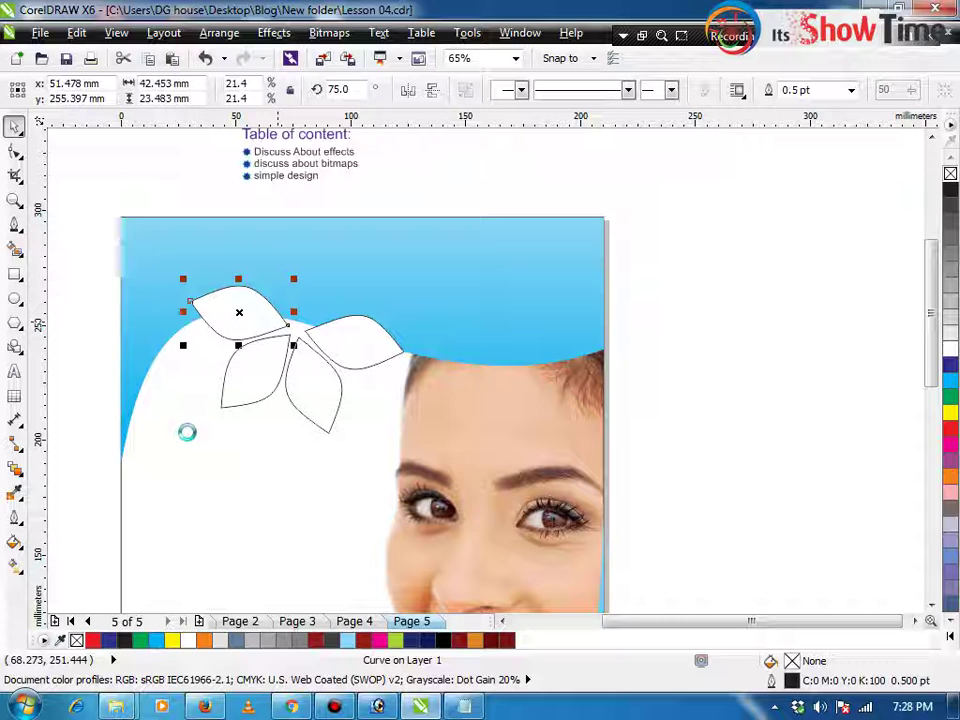
pyautogui.press('F4')
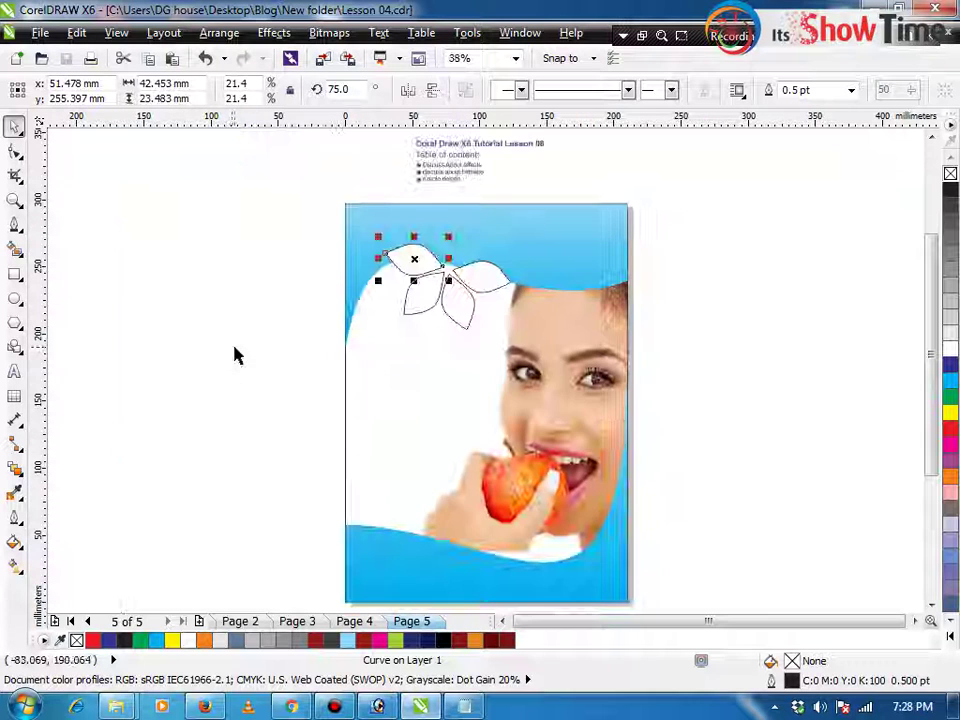
pyautogui.press('F11')
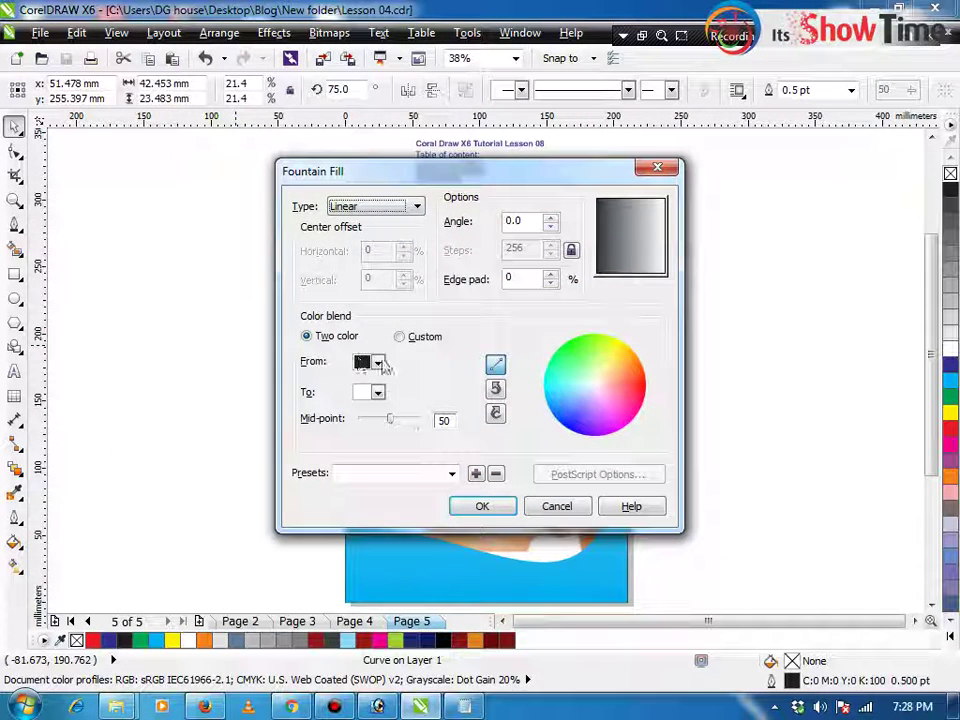
pyautogui.click(378, 362)
pyautogui.click(433, 397)
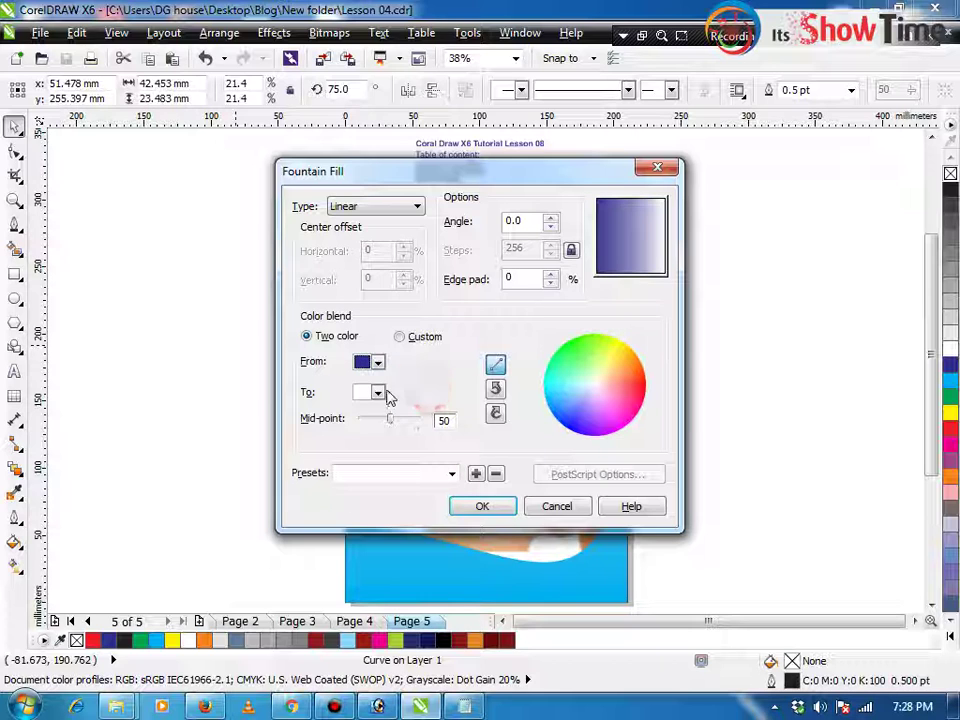
pyautogui.click(374, 391)
pyautogui.click(474, 508)
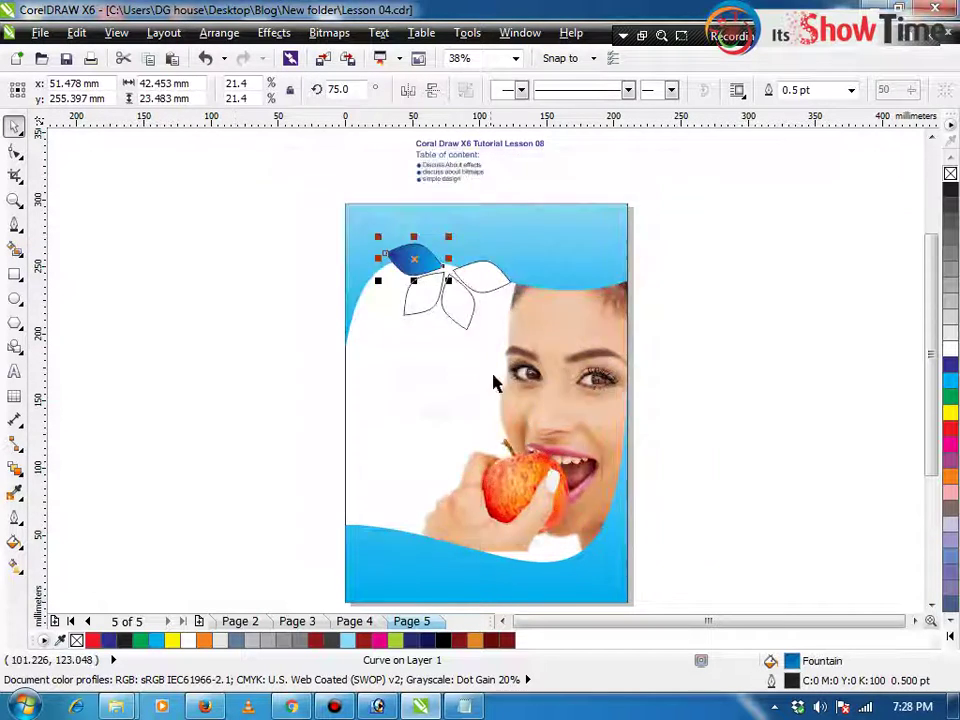
# Fill the leaf below the blue one with a linear two-colour fountain fill from green to lime green
pyautogui.press('F2')
pyautogui.moveTo(331, 214); pyautogui.dragTo(714, 421)
pyautogui.click(271, 307)
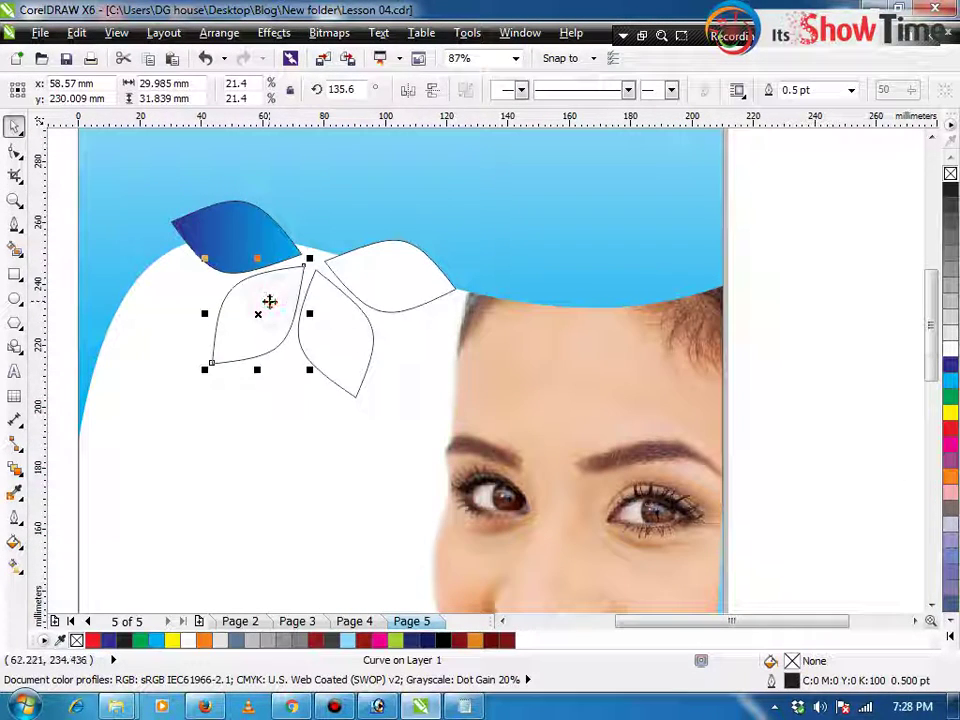
pyautogui.press('F11')
pyautogui.click(380, 362)
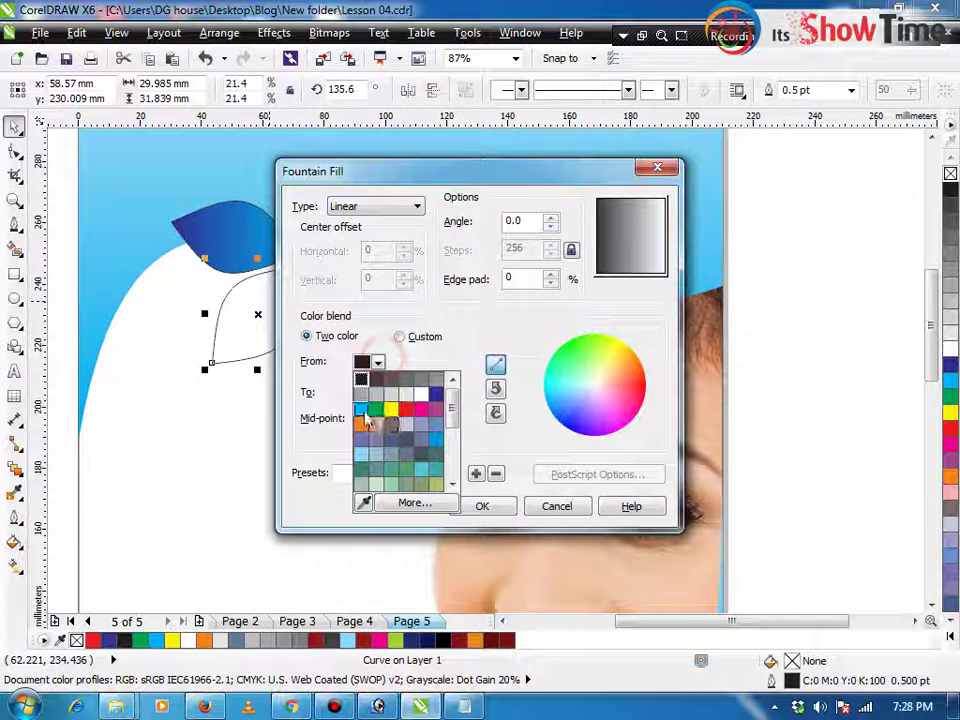
pyautogui.click(375, 408)
pyautogui.click(378, 393)
pyautogui.click(378, 514)
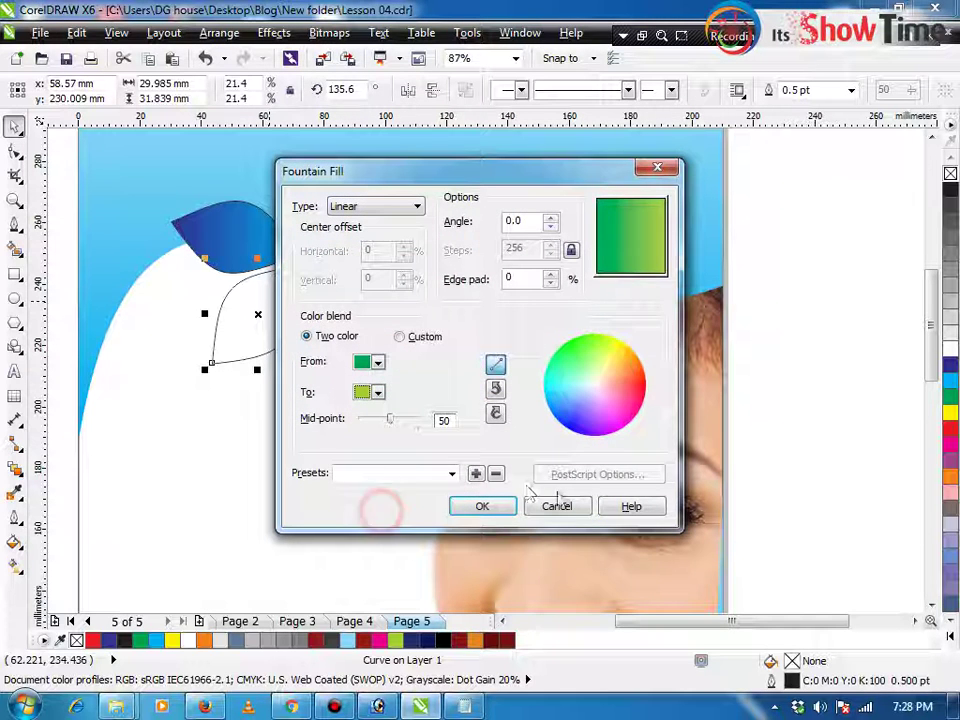
pyautogui.click(484, 506)
# Fill the unfilled leaf beside the green one with a linear two-colour fountain fill from yellow to orange
pyautogui.click(334, 327)
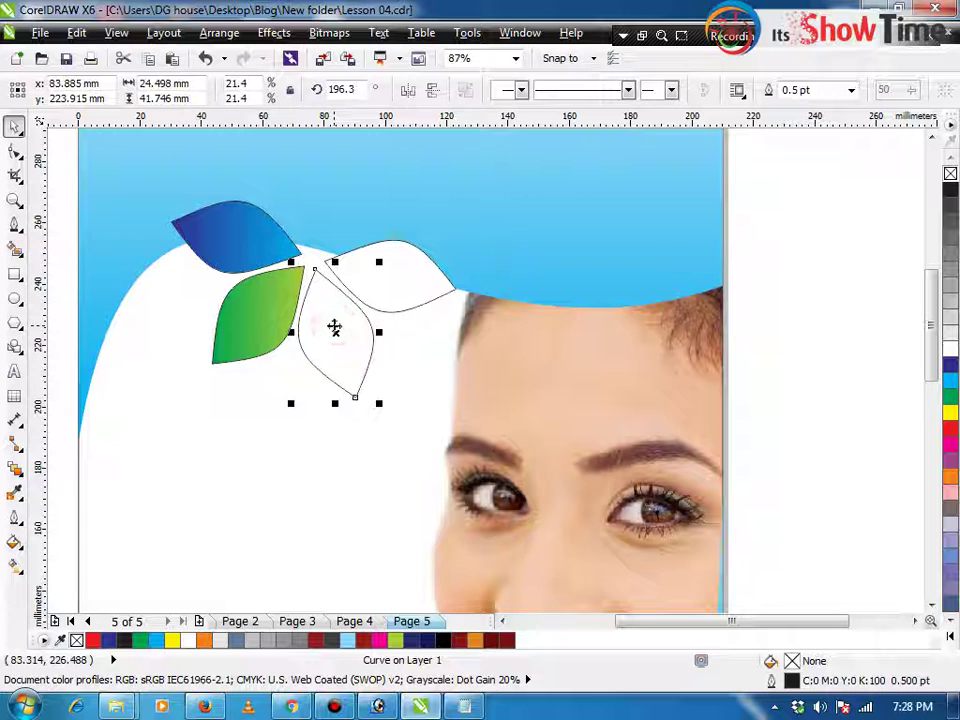
pyautogui.press('F11')
pyautogui.click(378, 362)
pyautogui.click(386, 412)
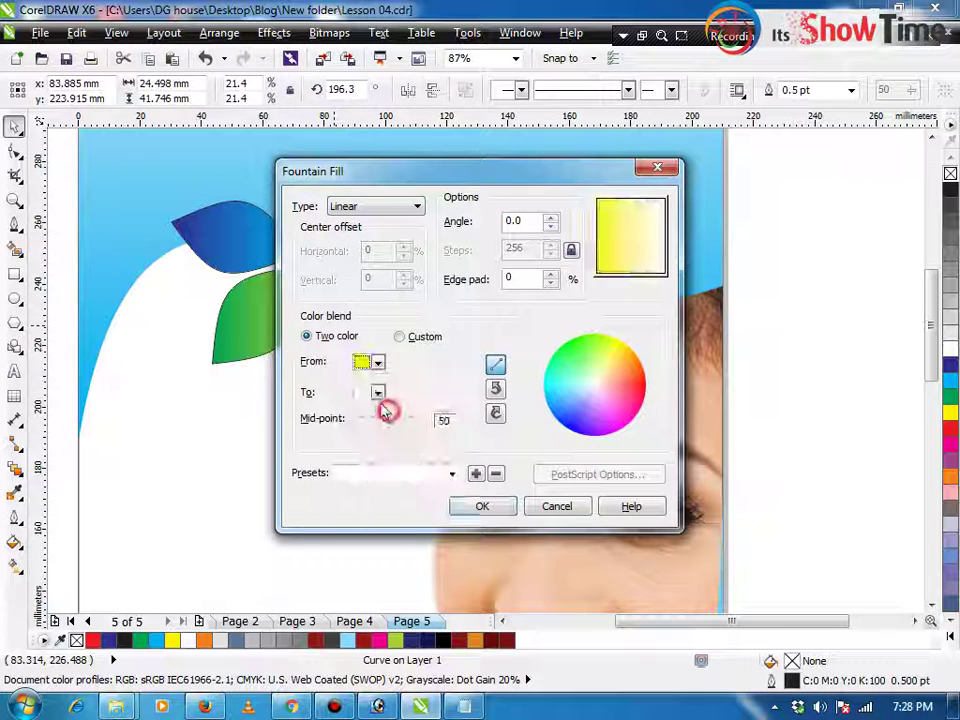
pyautogui.click(378, 392)
pyautogui.click(361, 439)
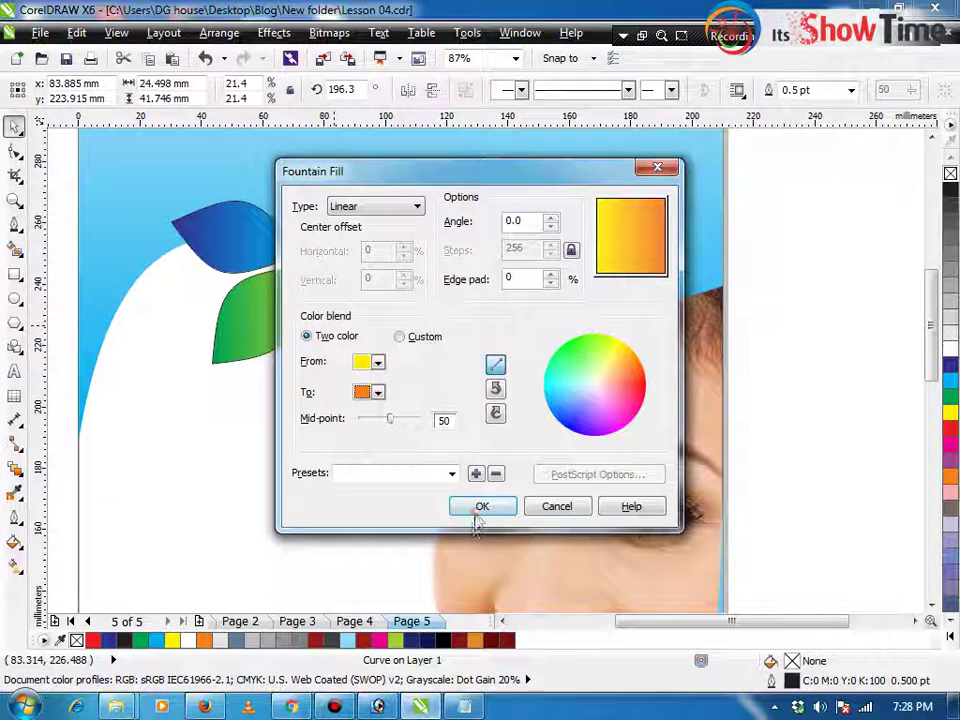
pyautogui.click(482, 506)
# Fill the last white leaf with a linear two-colour fountain fill from red to magenta
pyautogui.click(397, 285)
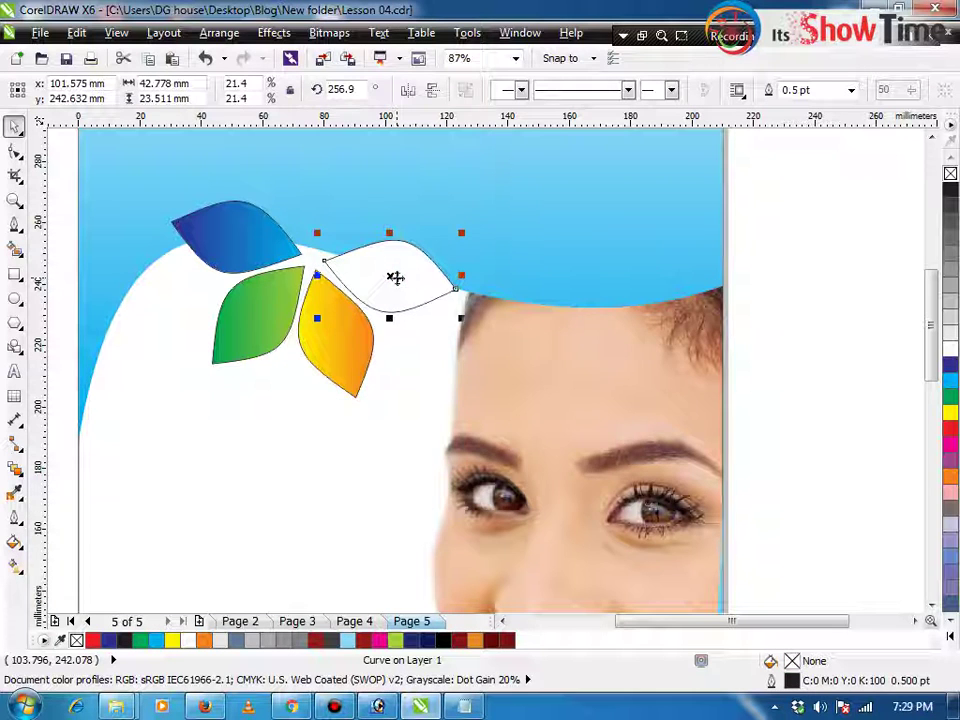
pyautogui.press('F11')
pyautogui.click(378, 362)
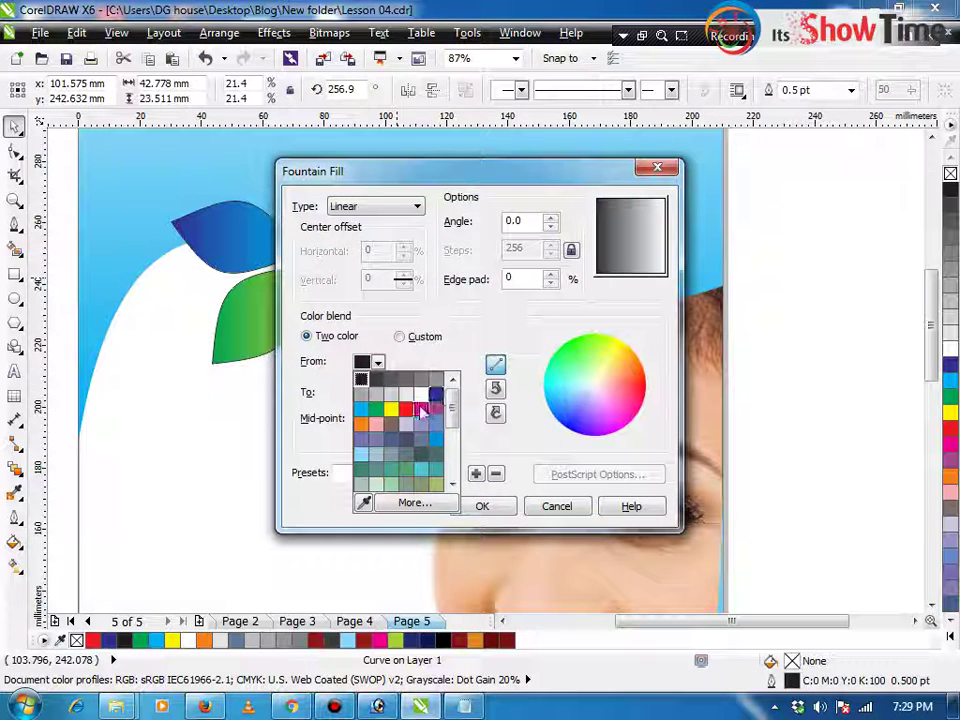
pyautogui.click(407, 409)
pyautogui.click(378, 392)
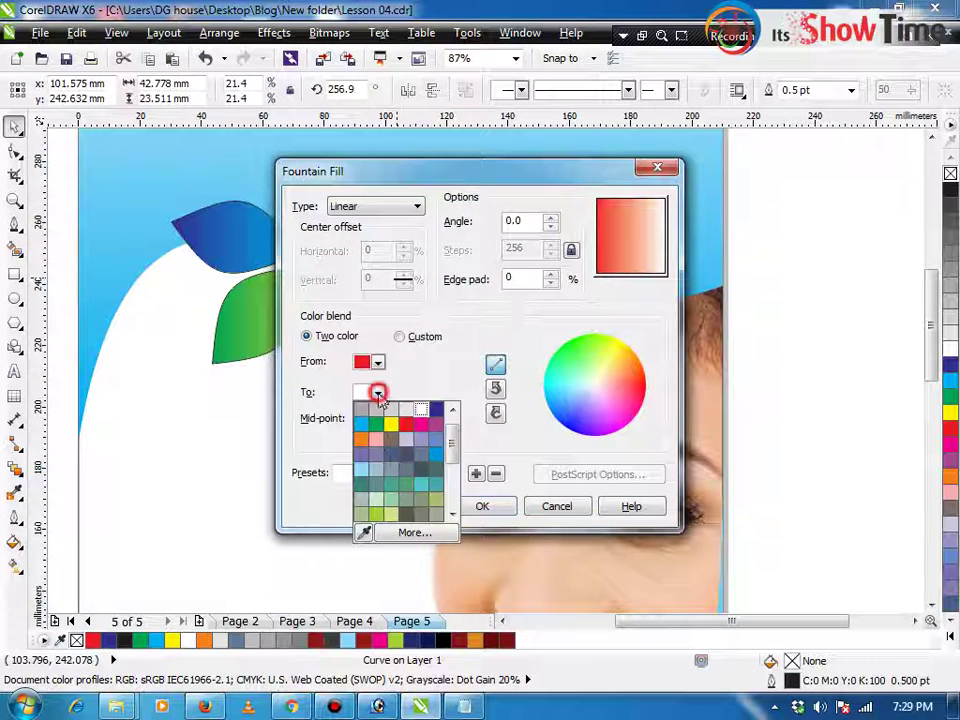
pyautogui.click(422, 425)
pyautogui.click(478, 506)
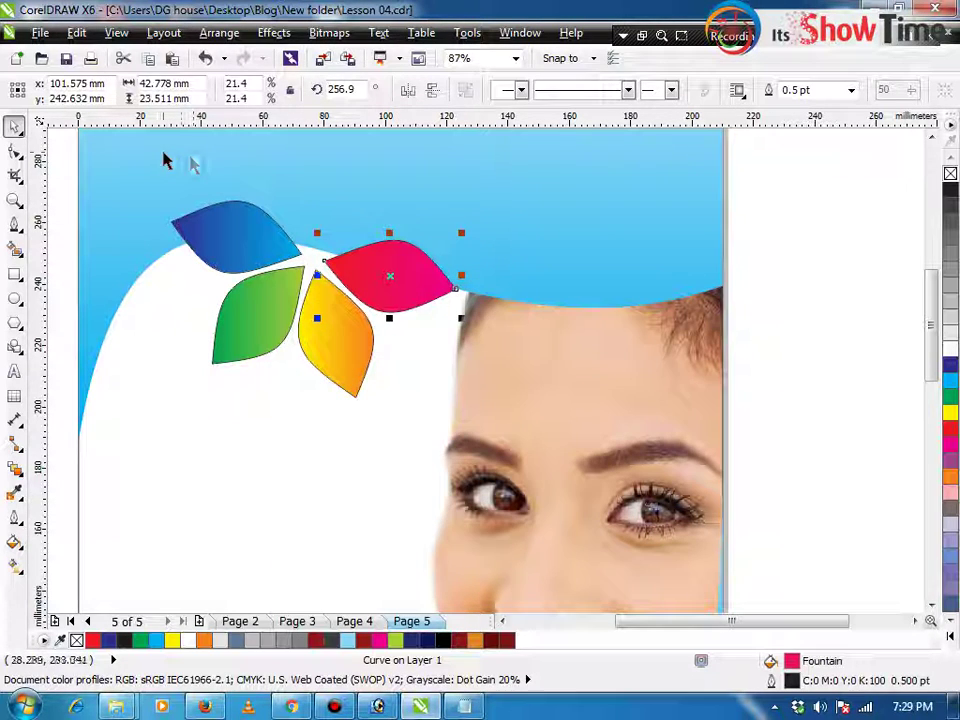
# Remove the outlines from all four gradient leaves
pyautogui.moveTo(166, 160); pyautogui.dragTo(521, 476)
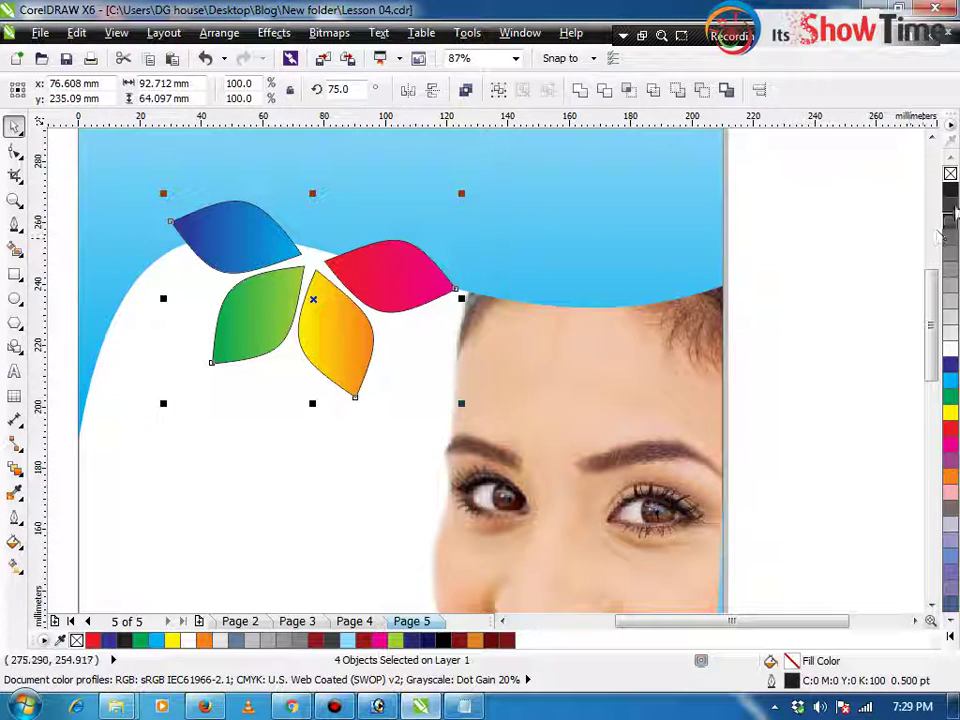
pyautogui.rightClick(951, 177)
pyautogui.moveTo(427, 288); pyautogui.dragTo(418, 331)
pyautogui.scroll(-4, 383, 395)
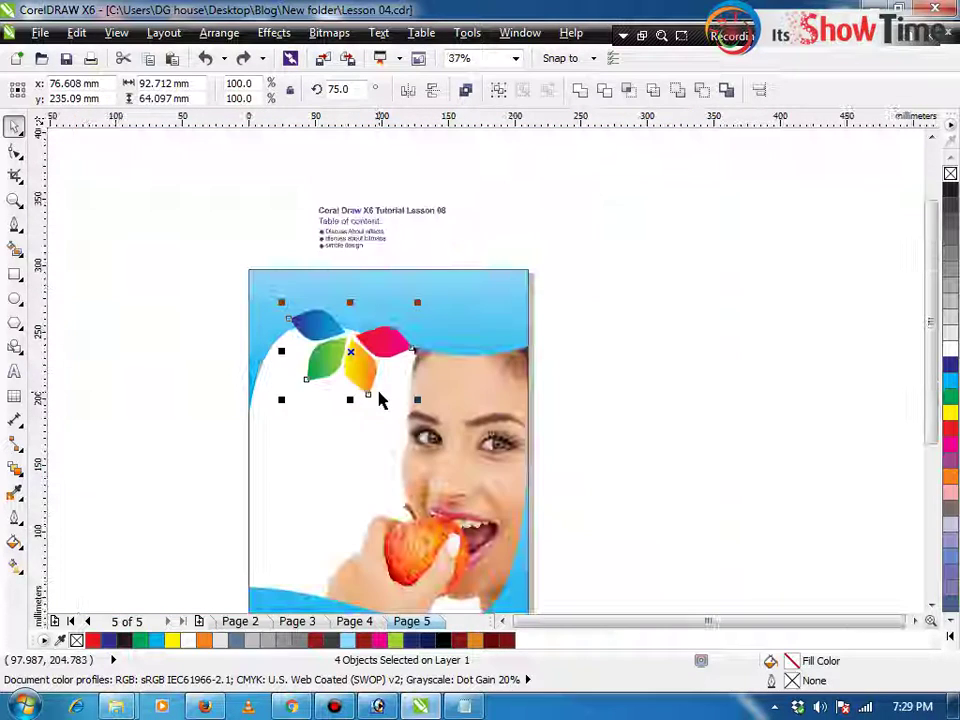
pyautogui.click(614, 346)
pyautogui.click(690, 384)
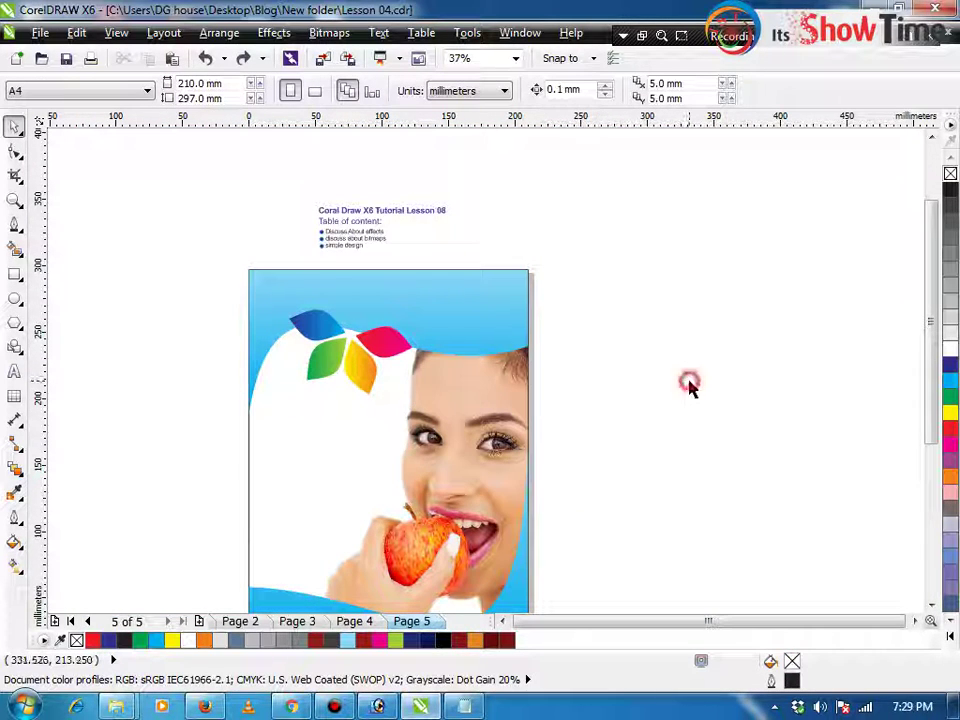
pyautogui.press('F4')
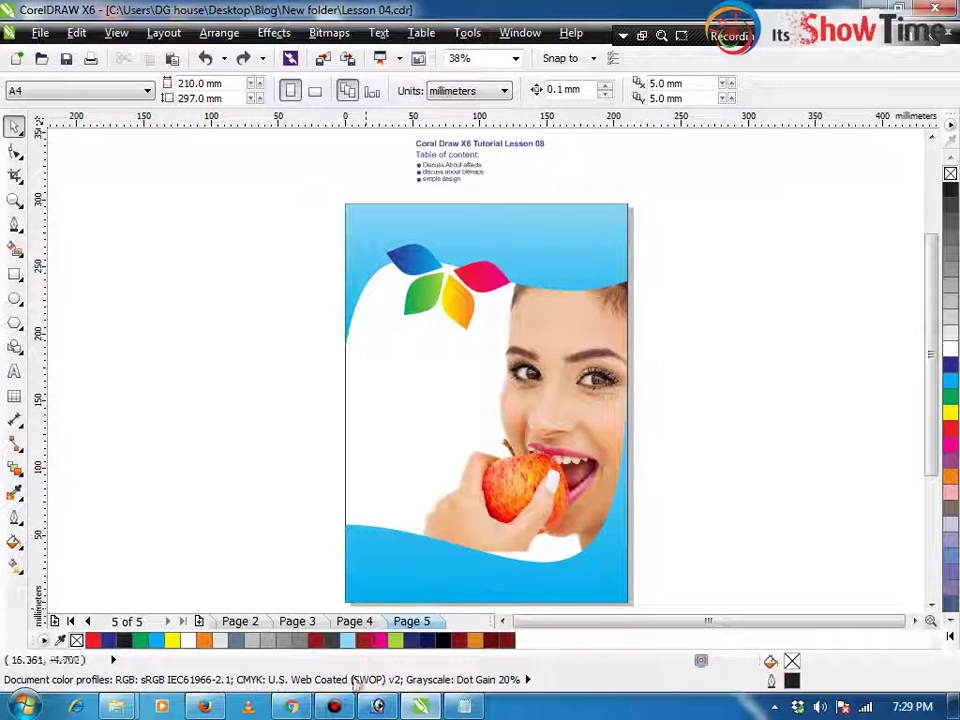
# Switch to the Notepad document, copy all of its article text and return to the CorelDRAW flyer
pyautogui.click(466, 706)
pyautogui.hotkey('ctrl', 'a')
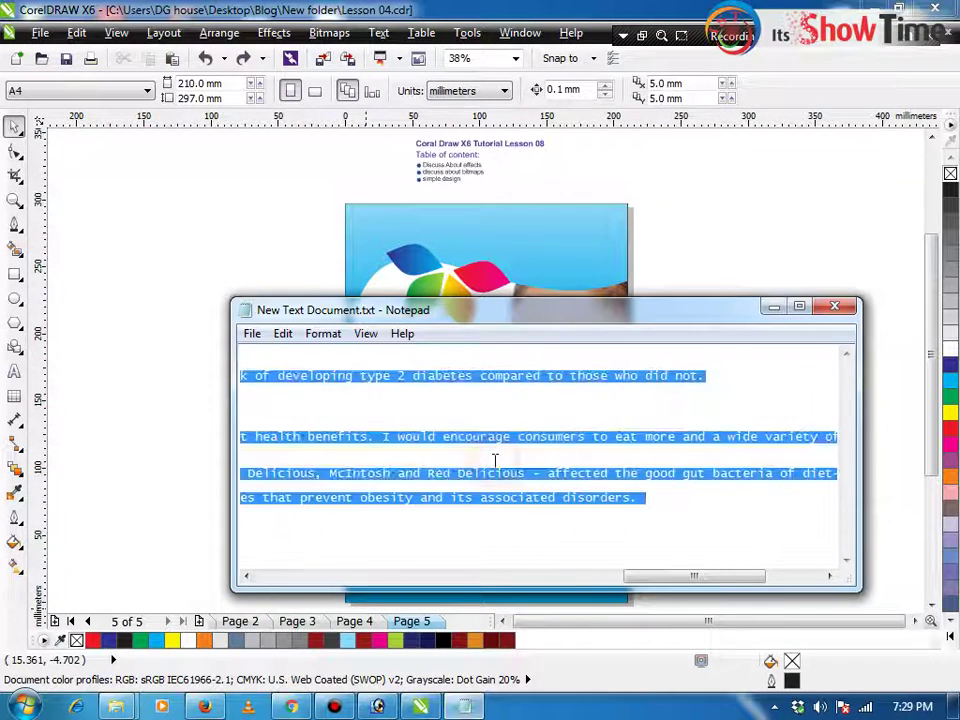
pyautogui.click(182, 283)
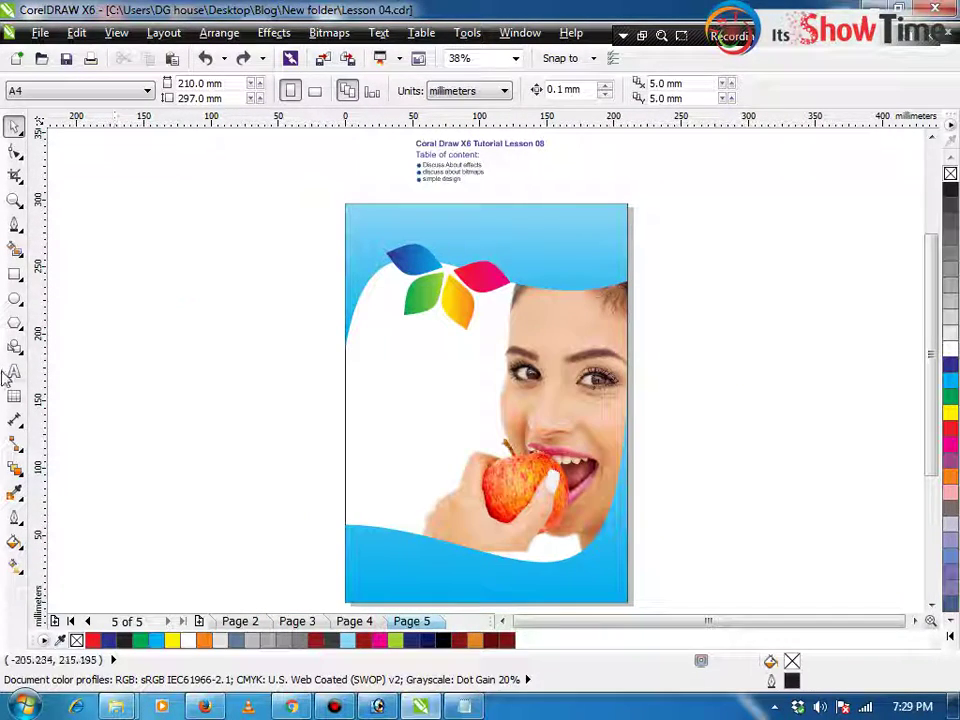
# Draw a paragraph text frame about 100 by 91 mm on the white area beside the woman and paste the article text
pyautogui.click(14, 371)
pyautogui.moveTo(352, 352); pyautogui.dragTo(487, 476)
pyautogui.hotkey('ctrl', 'space')
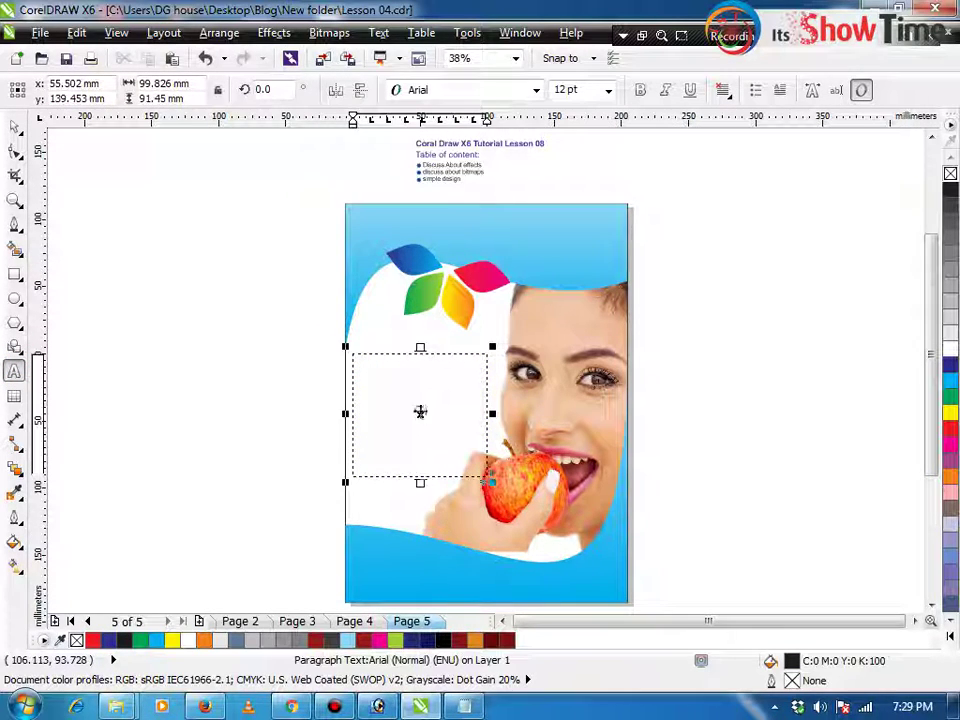
pyautogui.moveTo(422, 396); pyautogui.dragTo(436, 388)
pyautogui.doubleClick(436, 388)
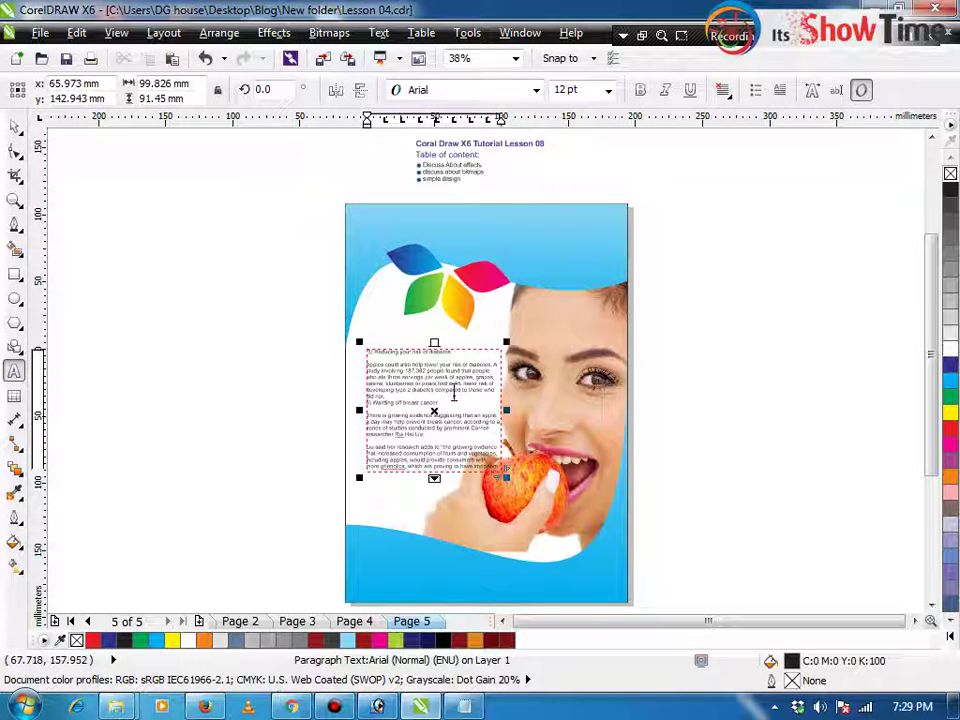
# Extend the article text frame downward to about 173 mm high and set its font size to 10 pt
pyautogui.hotkey('ctrl', 'space')
pyautogui.moveTo(434, 479); pyautogui.dragTo(446, 590)
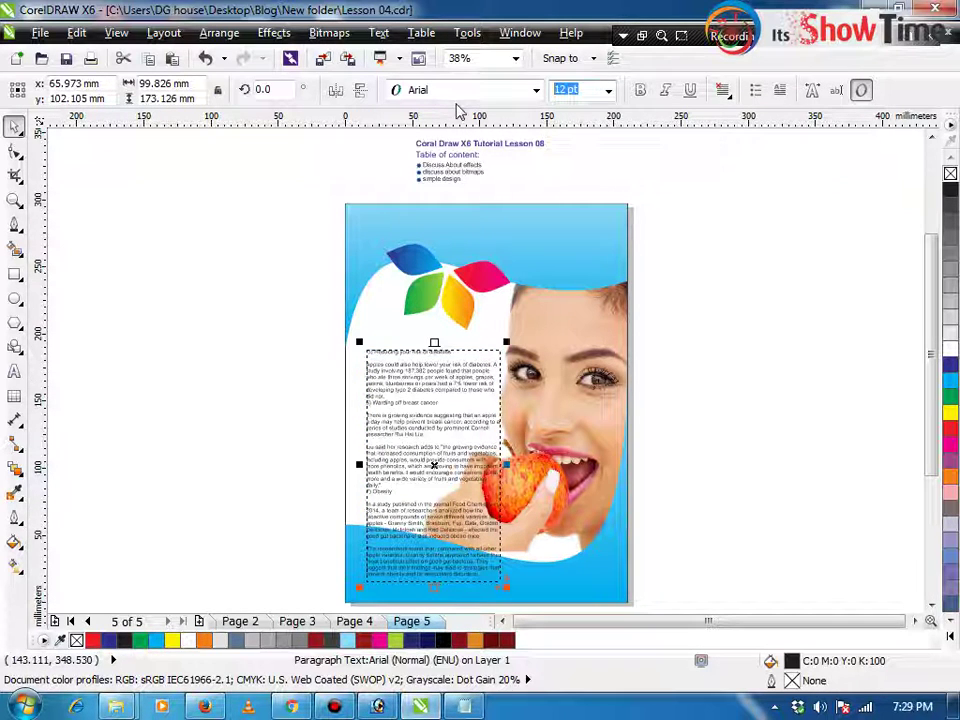
pyautogui.write('10')
pyautogui.press('Return')
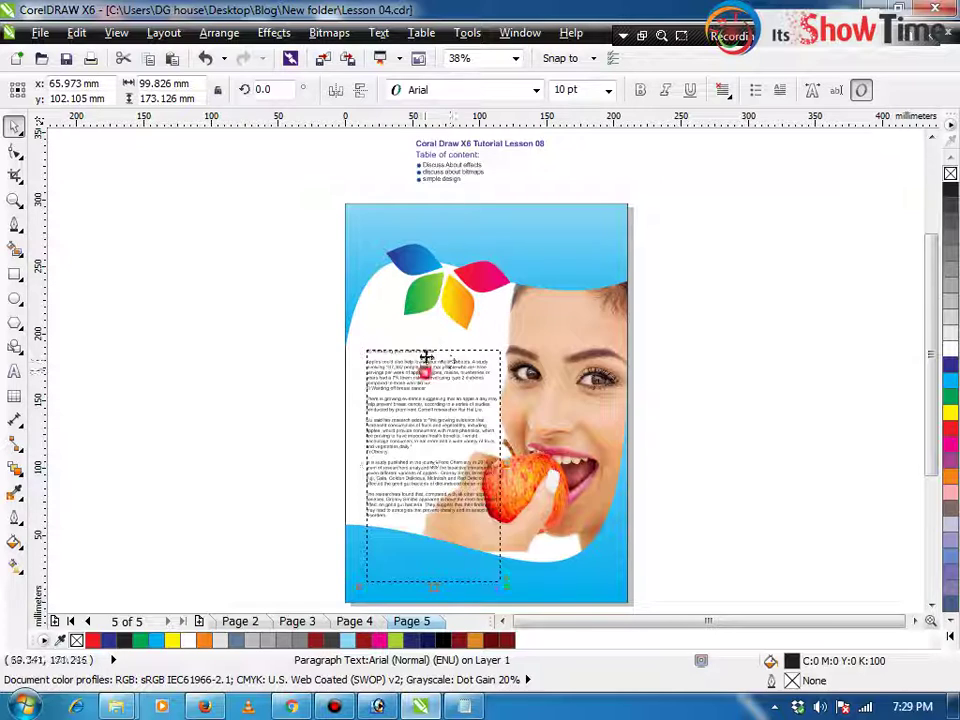
# Move the article text frame up beneath the leaves and shorten it to about 132 mm high
pyautogui.moveTo(426, 357); pyautogui.dragTo(426, 340)
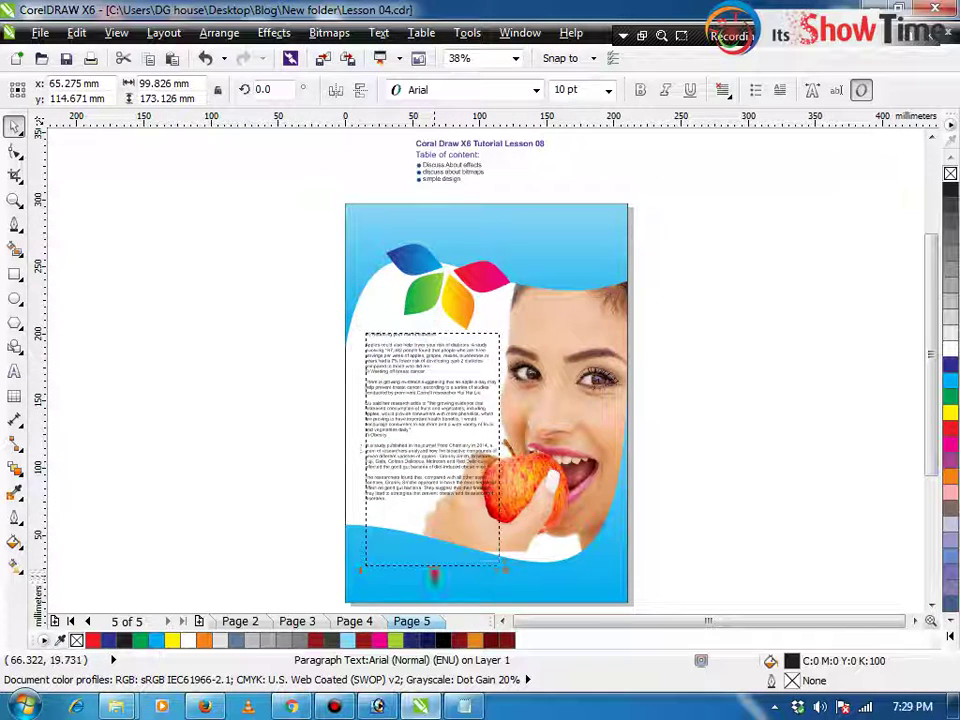
pyautogui.moveTo(433, 572); pyautogui.dragTo(438, 520)
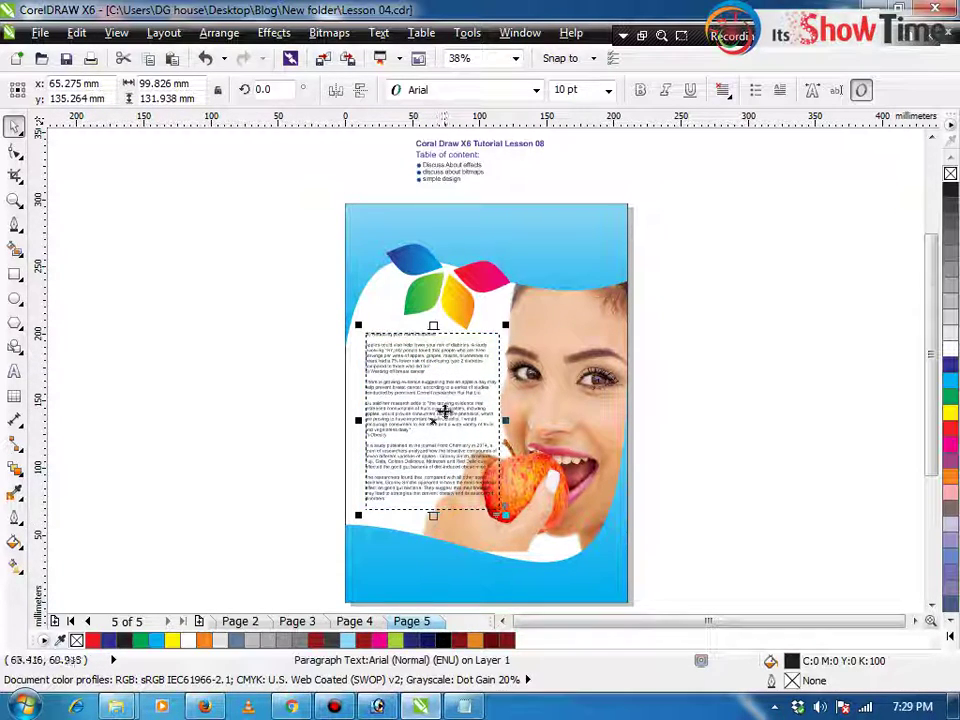
pyautogui.moveTo(446, 406); pyautogui.dragTo(442, 410)
pyautogui.click(824, 295)
# Recolour the upper blue wave's linear fountain fill as a blend from red to a custom dark red
pyautogui.click(591, 246)
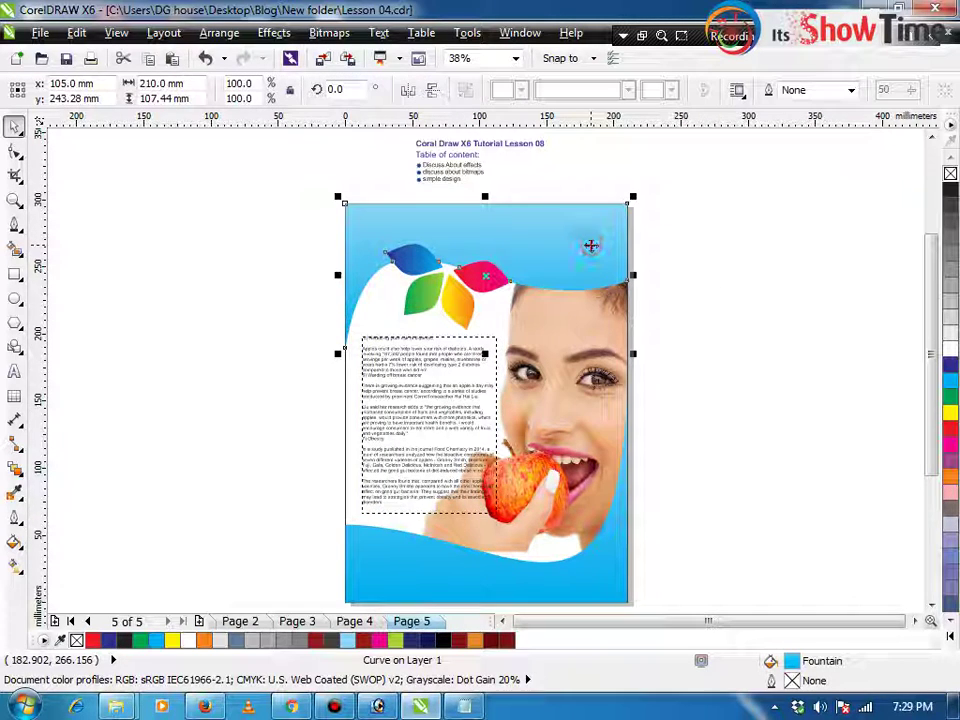
pyautogui.press('F11')
pyautogui.click(368, 362)
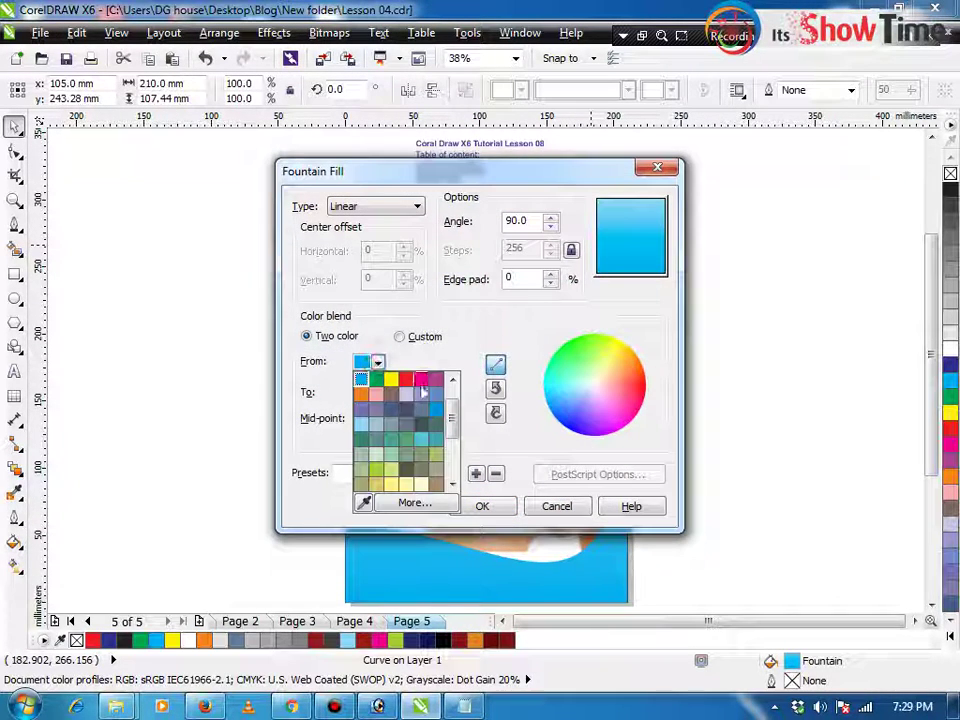
pyautogui.click(410, 388)
pyautogui.click(377, 392)
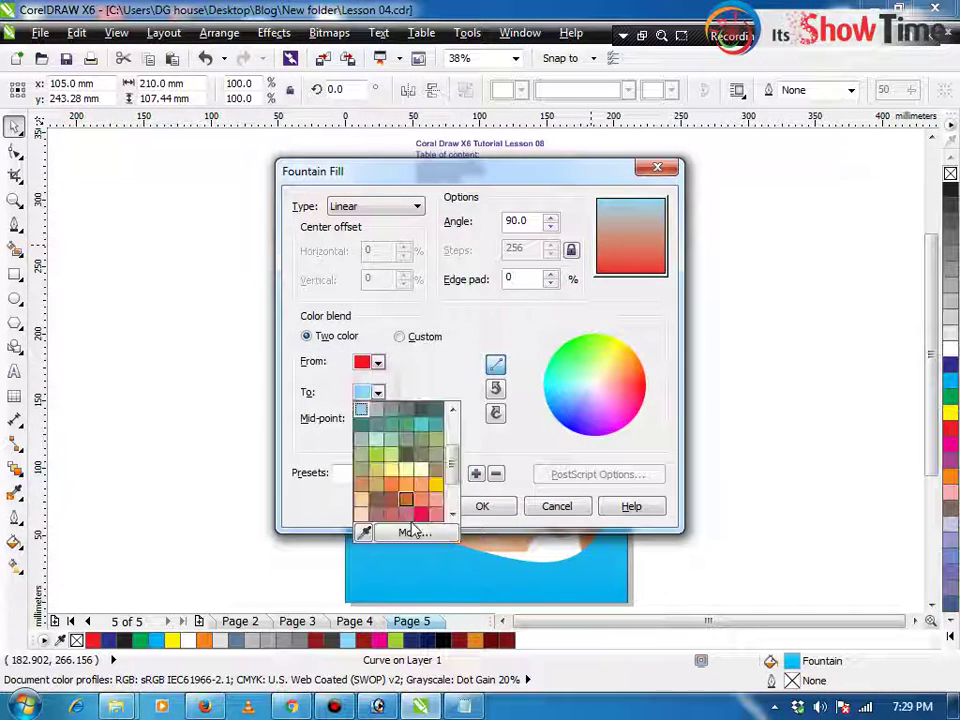
pyautogui.click(418, 546)
pyautogui.click(330, 210)
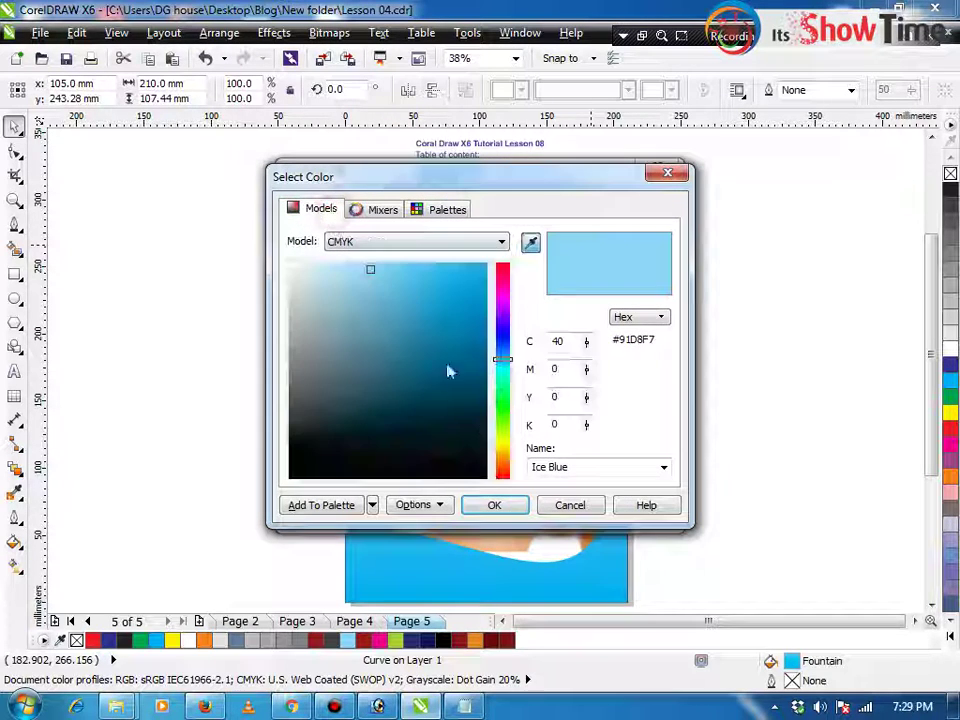
pyautogui.click(502, 262)
pyautogui.click(466, 351)
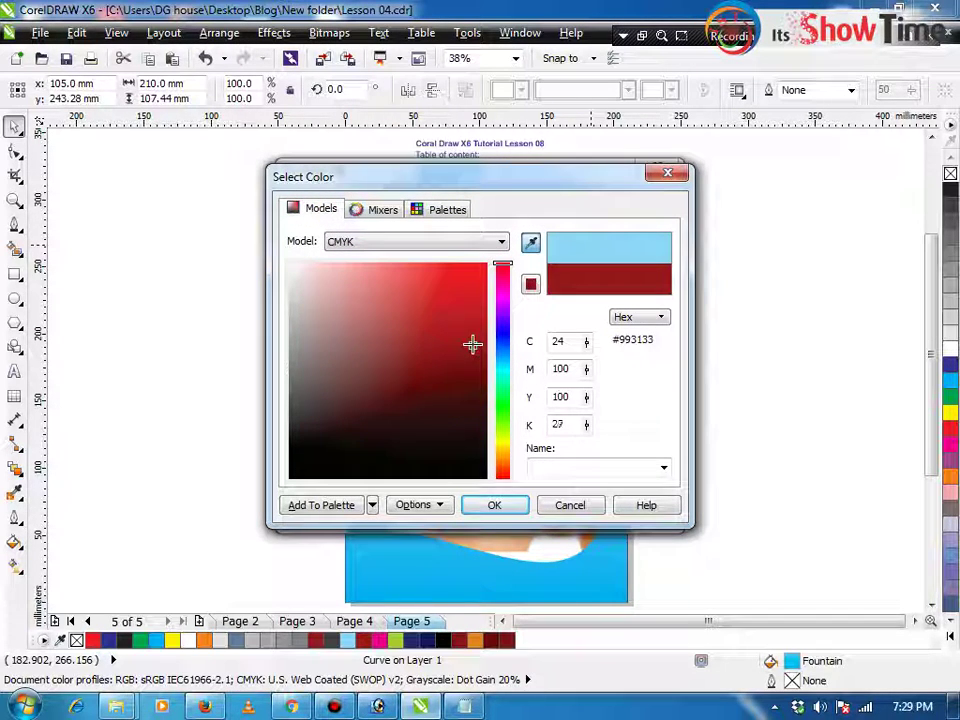
pyautogui.click(494, 505)
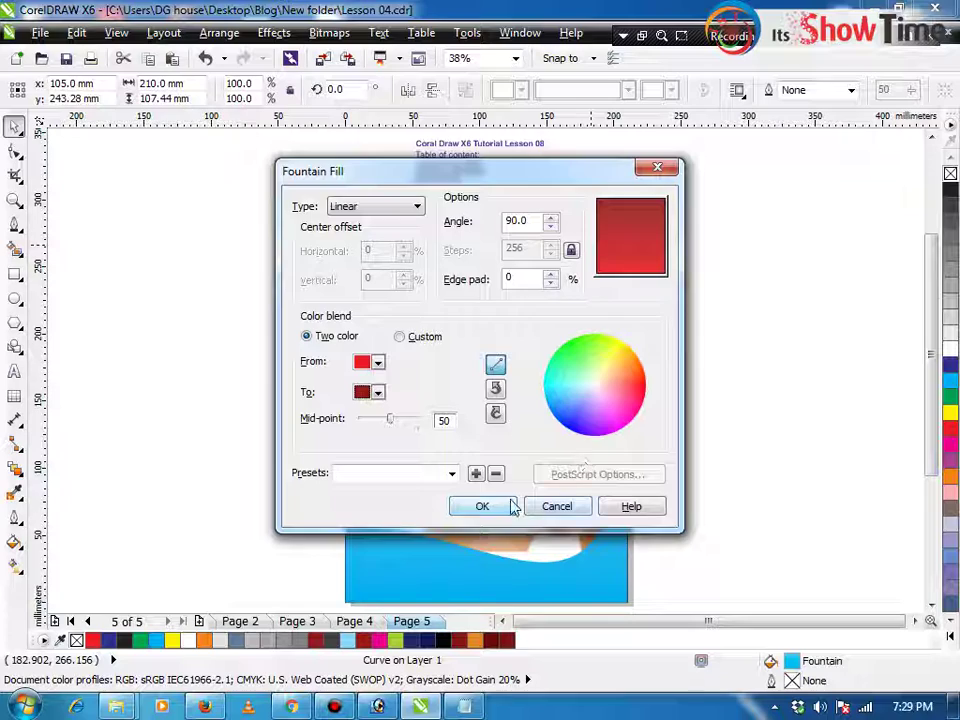
pyautogui.click(513, 507)
pyautogui.click(696, 508)
# Copy the upper wave's red fountain fill onto the lower blue wave
pyautogui.click(510, 587)
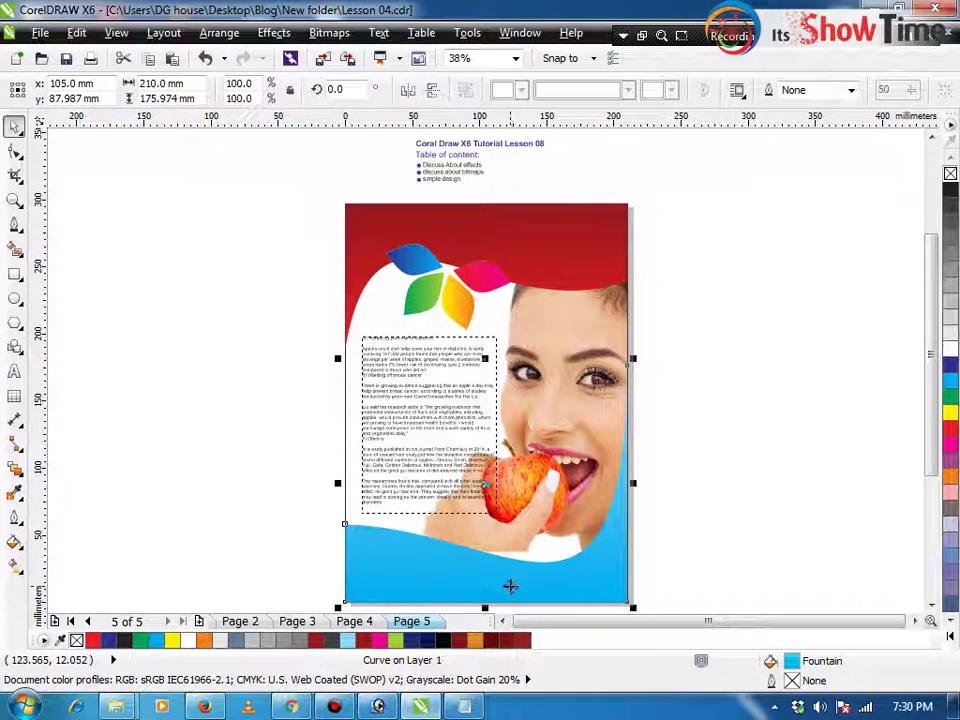
pyautogui.moveTo(557, 241); pyautogui.dragTo(434, 553)
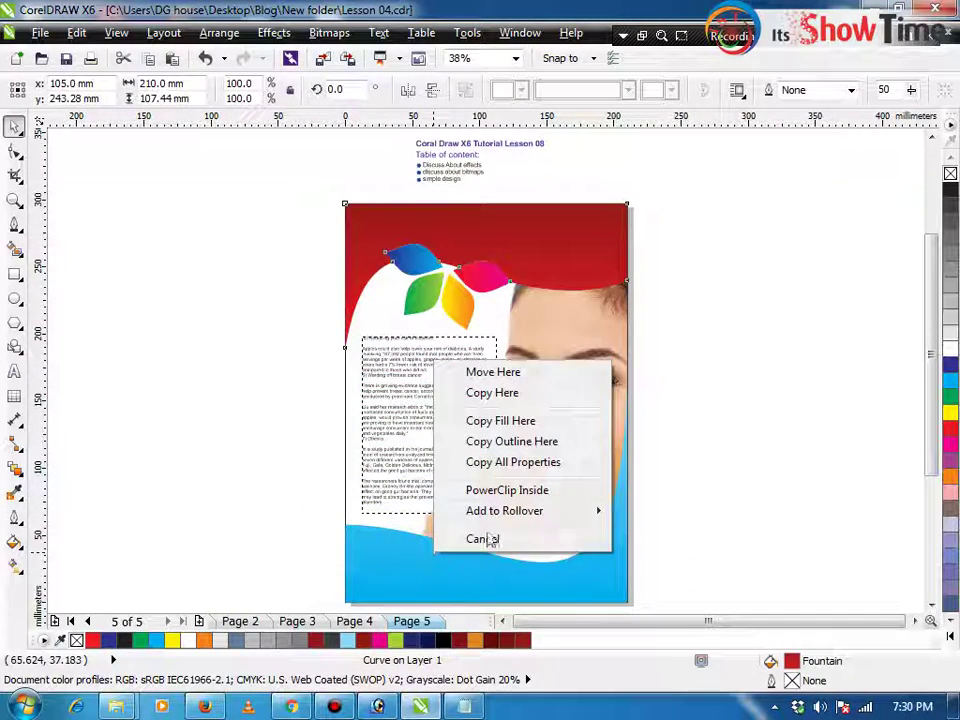
pyautogui.click(500, 421)
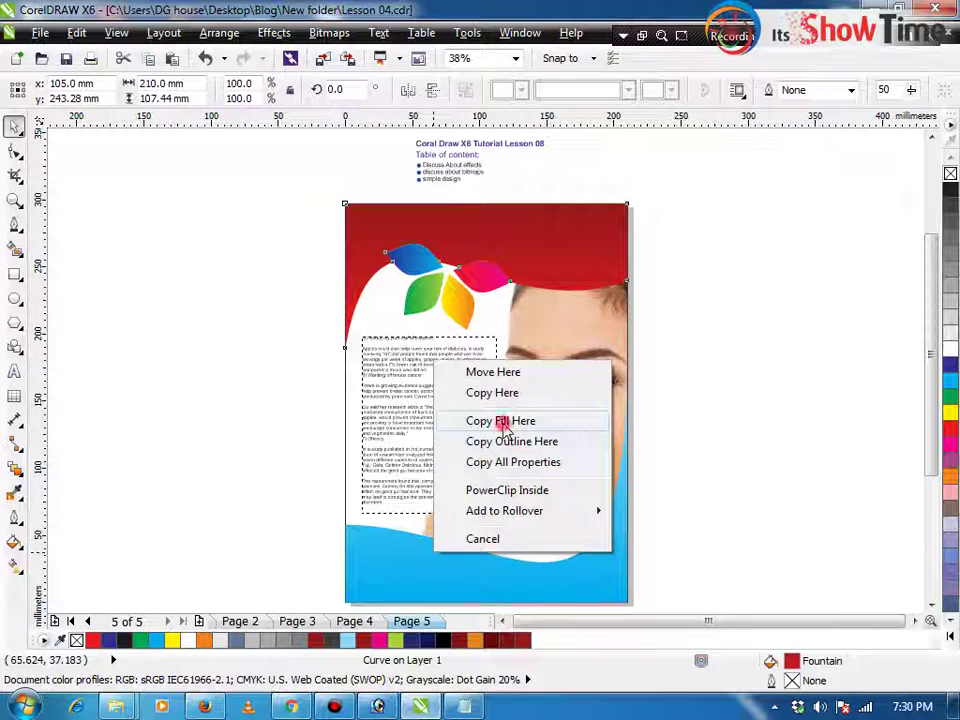
pyautogui.click(671, 437)
pyautogui.click(418, 372)
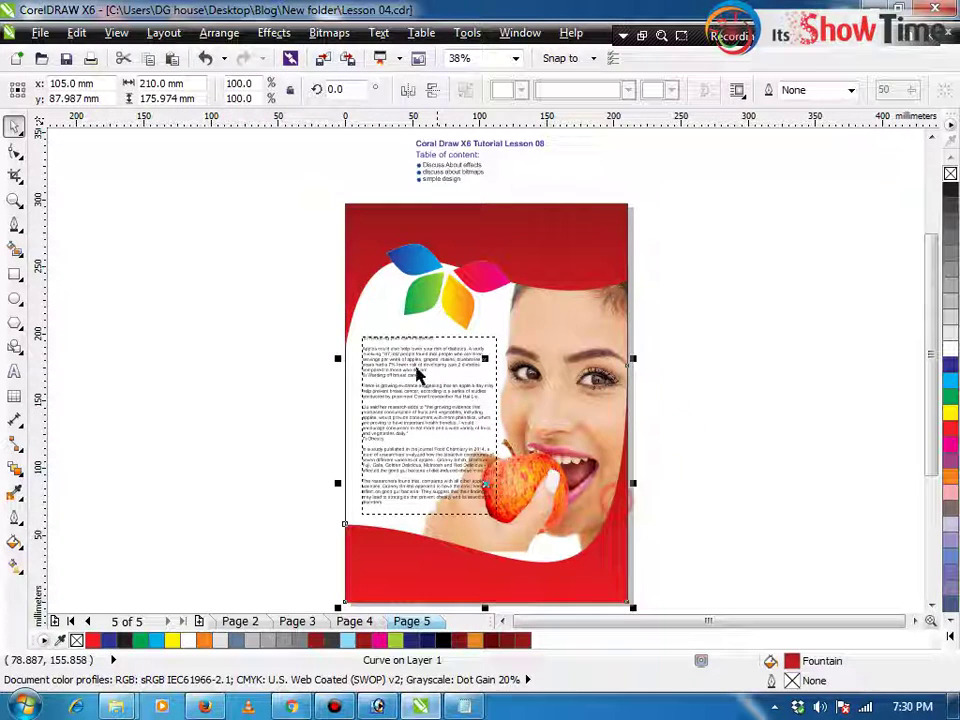
pyautogui.click(375, 319)
pyautogui.press('F11')
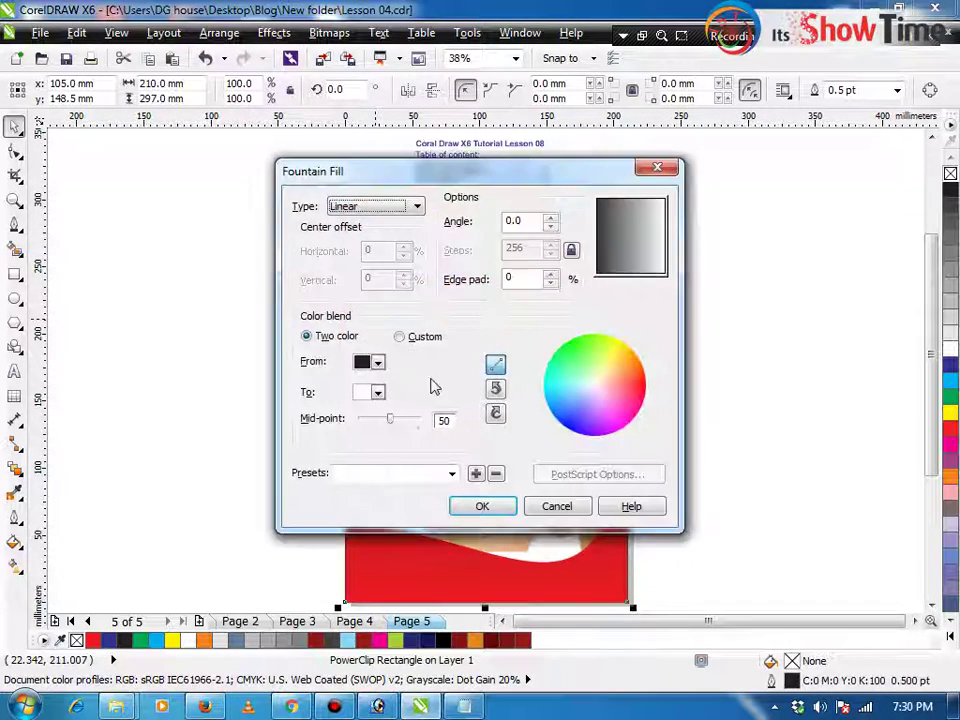
pyautogui.click(377, 362)
pyautogui.click(413, 501)
pyautogui.press('Escape')
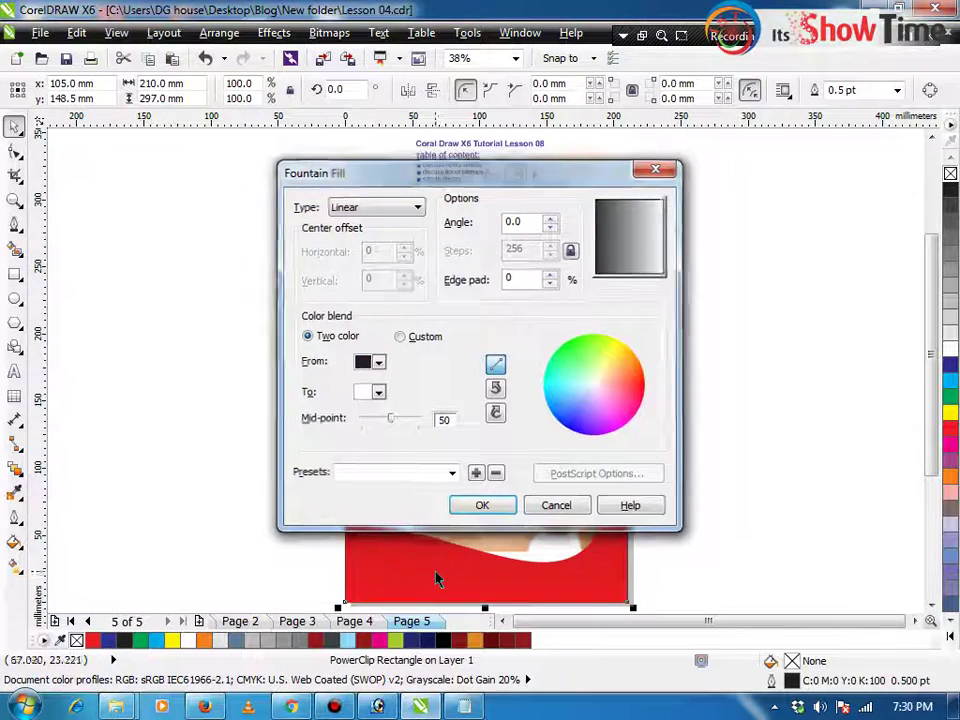
# Copy the lower wave's red fountain fill onto the white background rectangle
pyautogui.click(416, 567)
pyautogui.moveTo(414, 566); pyautogui.dragTo(349, 358)
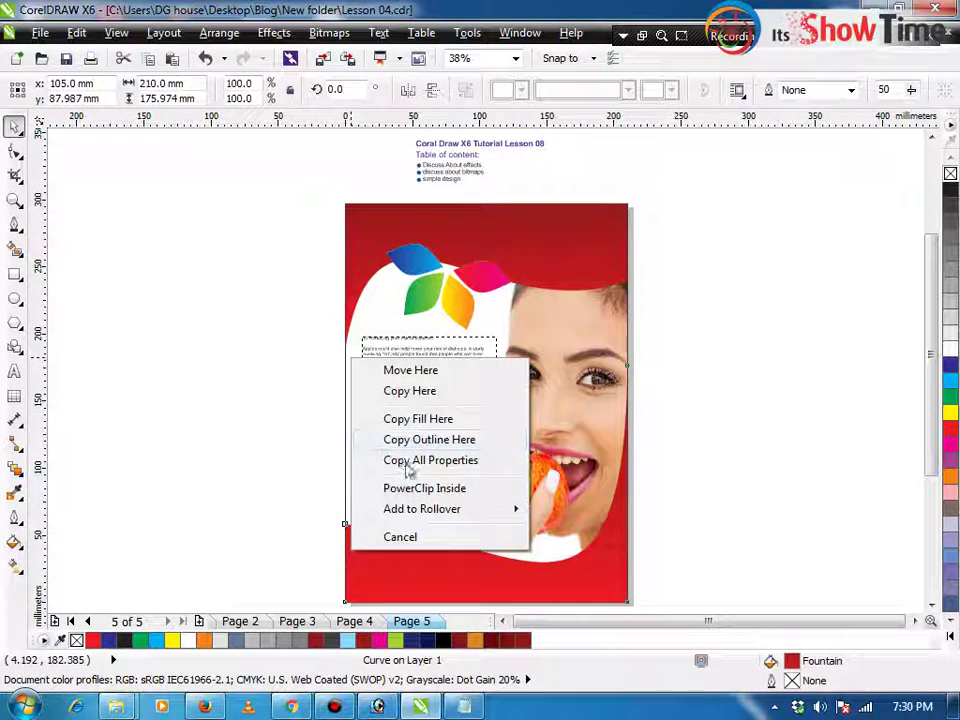
pyautogui.click(381, 560)
pyautogui.moveTo(385, 579); pyautogui.dragTo(355, 447)
pyautogui.click(427, 575)
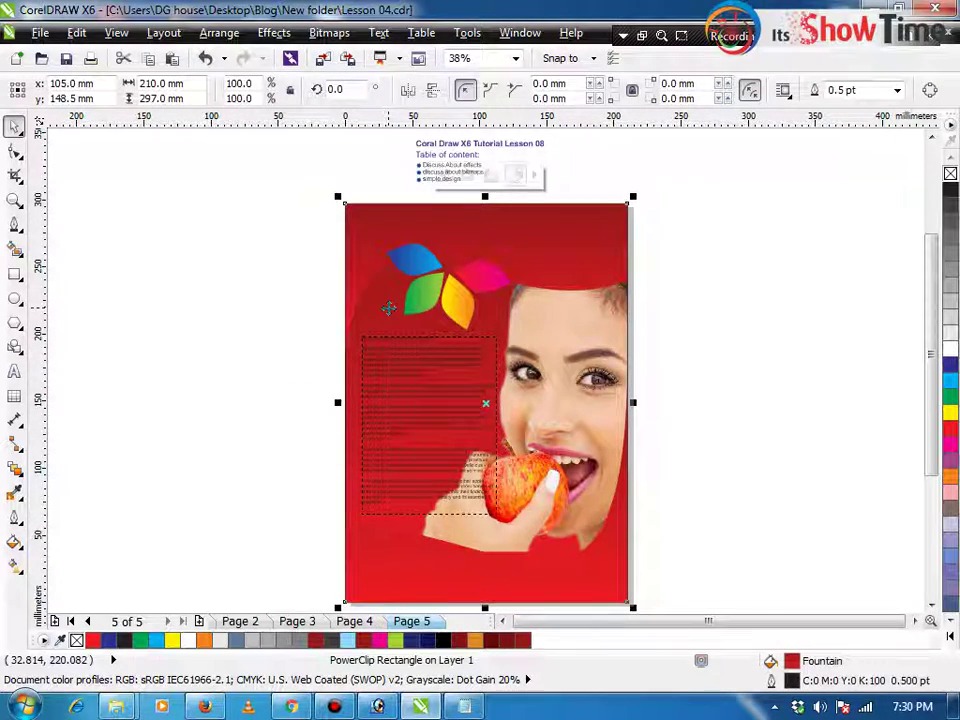
# Change the background rectangle's red fountain fill to radial with centre offset 1% horizontal, -3% vertical and 10% edge pad
pyautogui.press('F11')
pyautogui.click(374, 207)
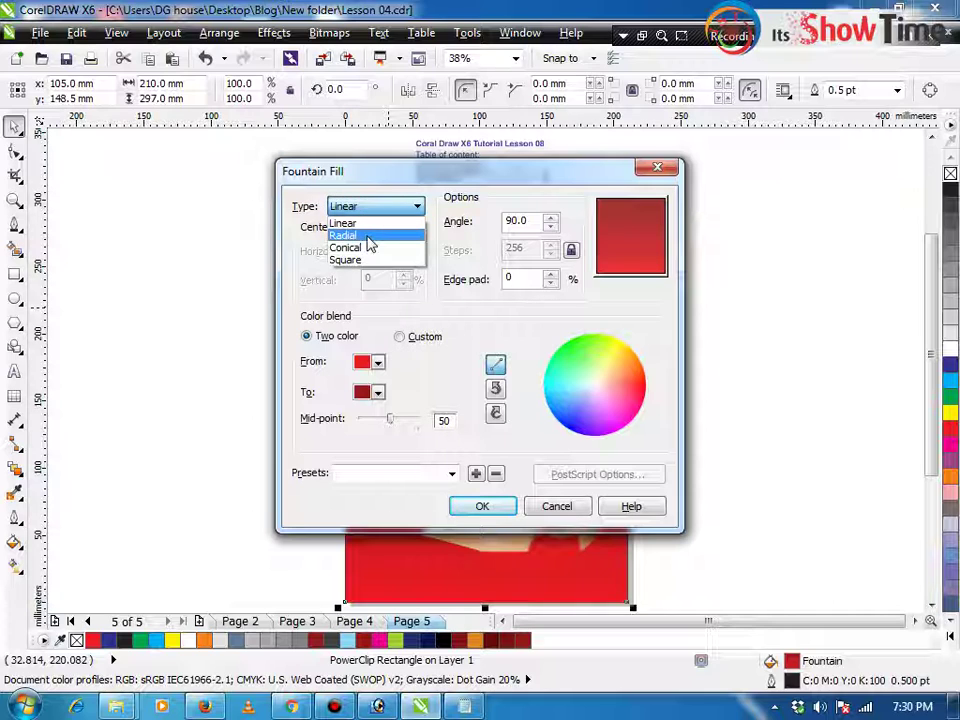
pyautogui.click(368, 237)
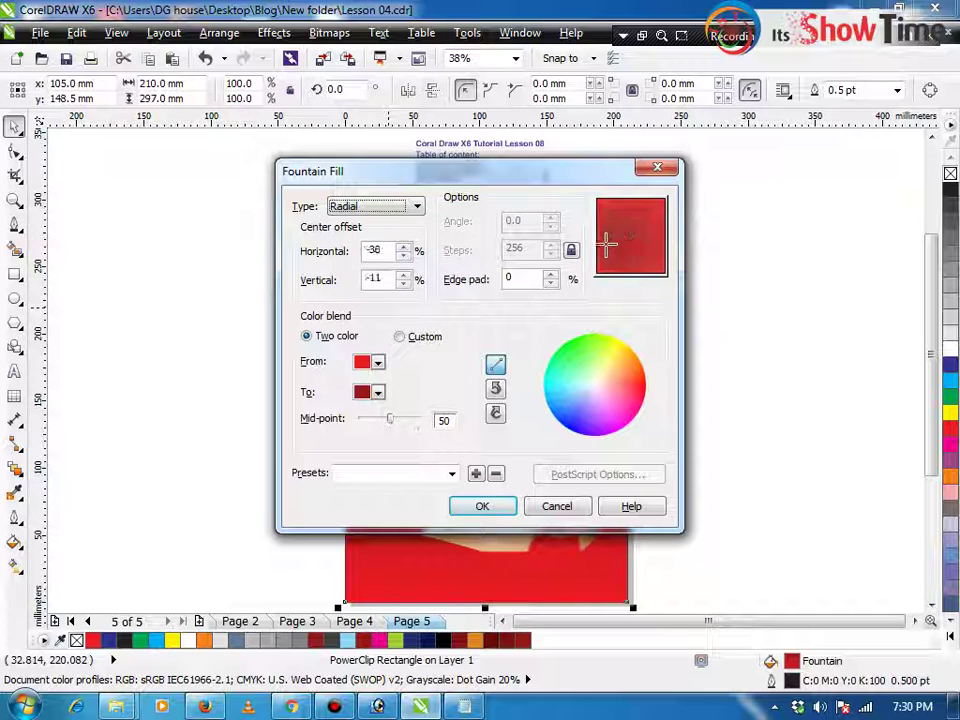
pyautogui.moveTo(631, 236); pyautogui.dragTo(677, 236)
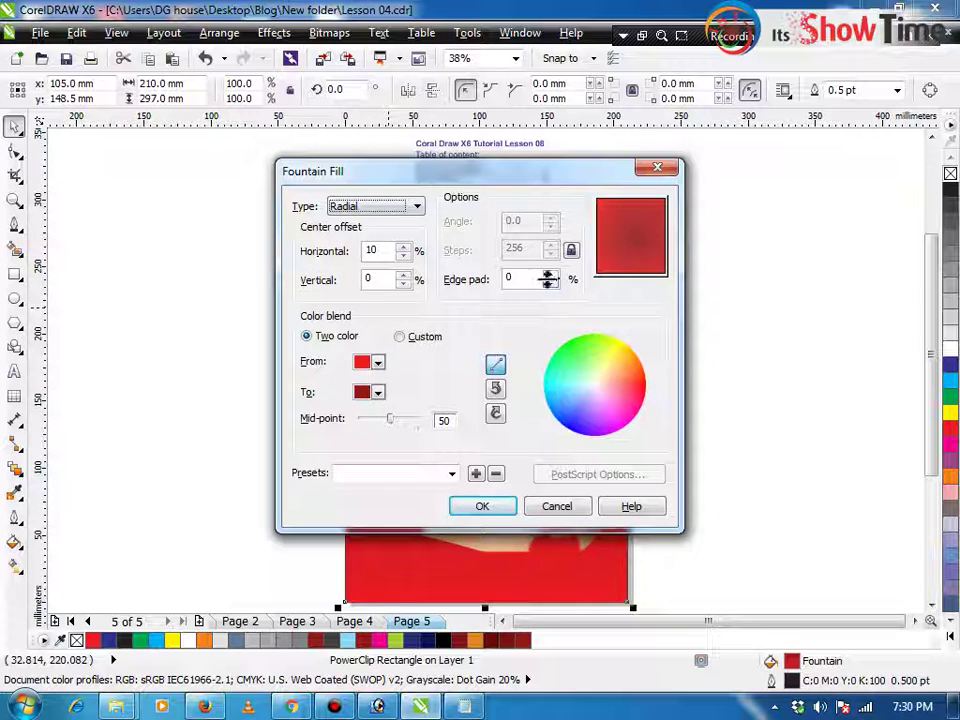
pyautogui.click(550, 276)
pyautogui.click(628, 245)
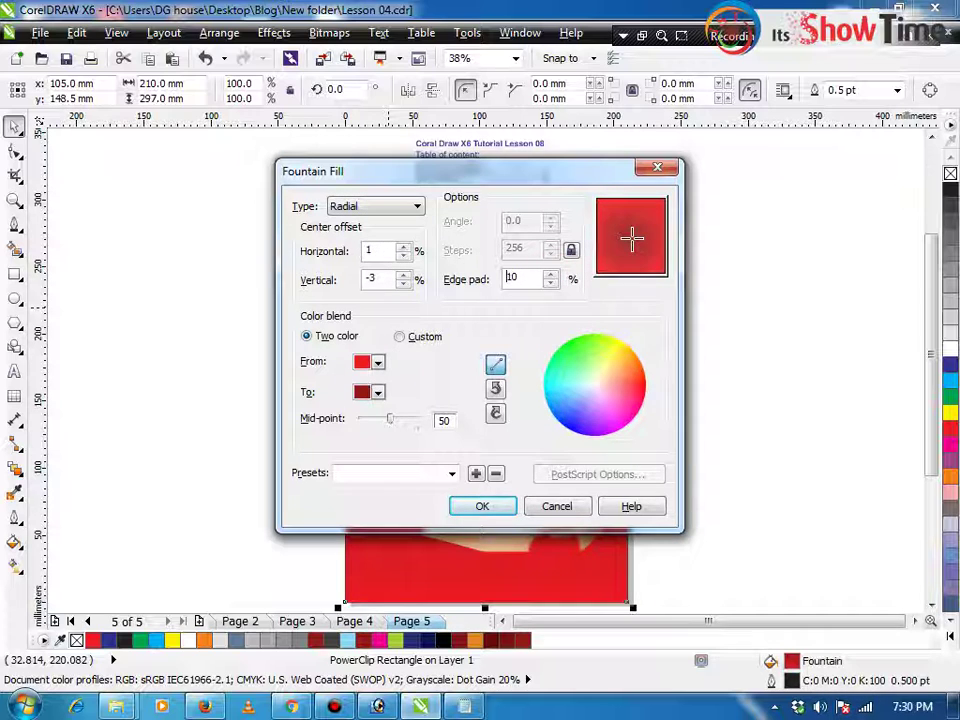
pyautogui.click(482, 506)
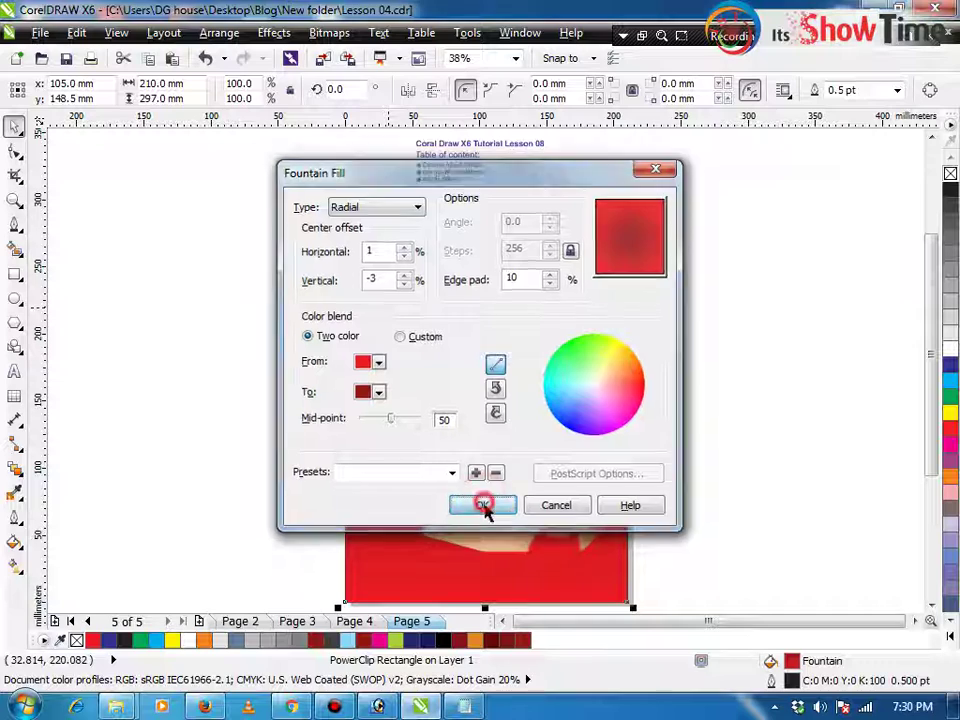
pyautogui.click(691, 408)
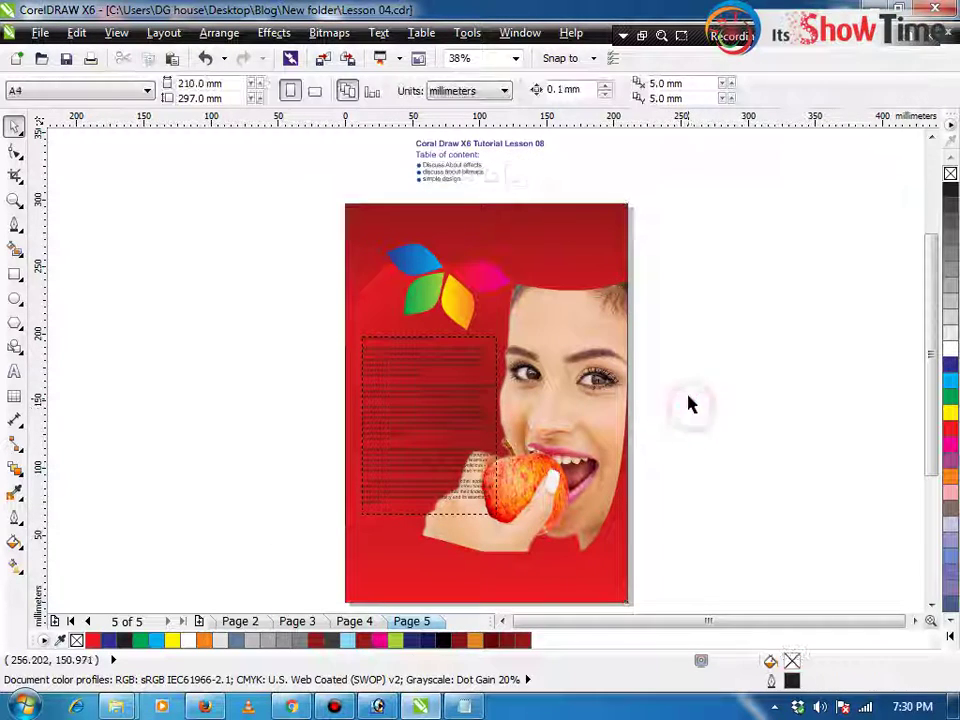
# Duplicate the upper red wave and pull the copy's lower-edge nodes slightly down so it extends below the original
pyautogui.click(568, 270)
pyautogui.press('z')
pyautogui.moveTo(669, 193); pyautogui.dragTo(320, 366)
pyautogui.press('space')
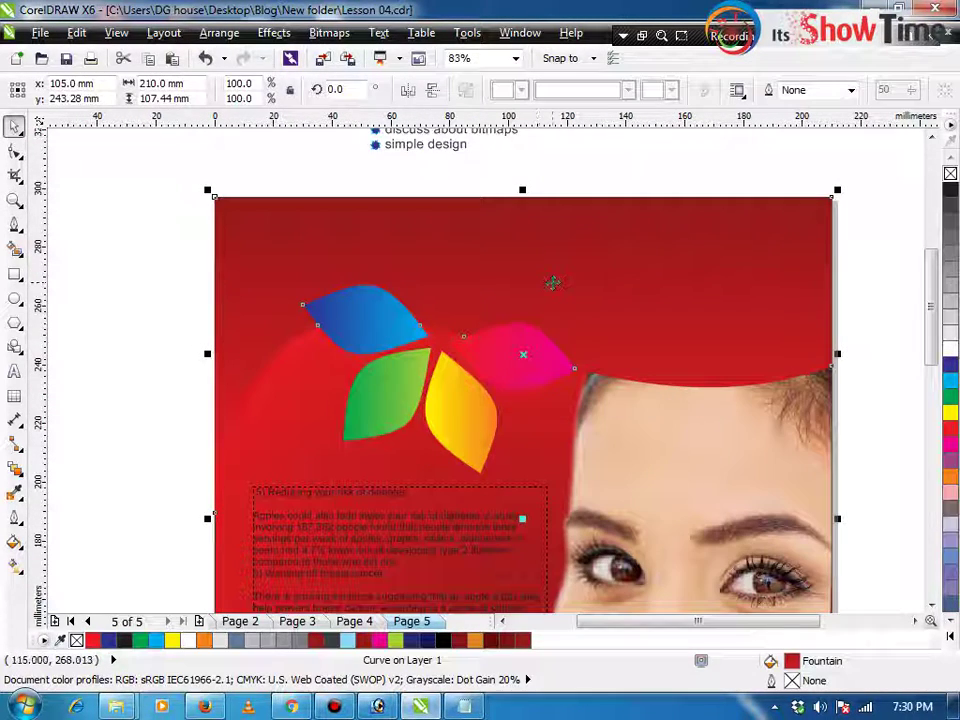
pyautogui.press('F10')
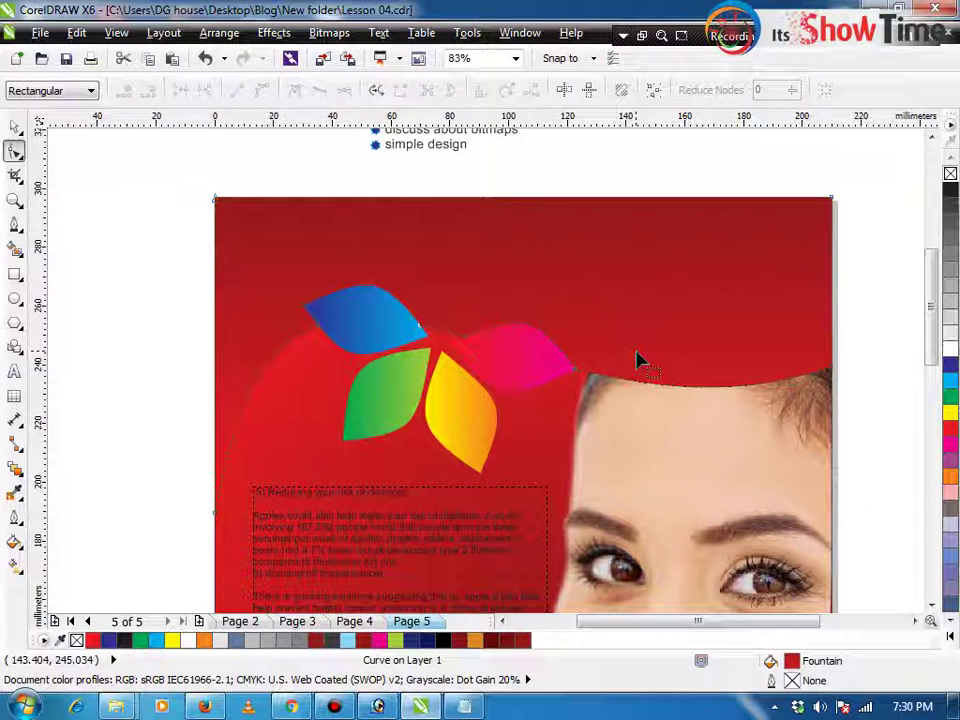
pyautogui.press('space')
pyautogui.press('F10')
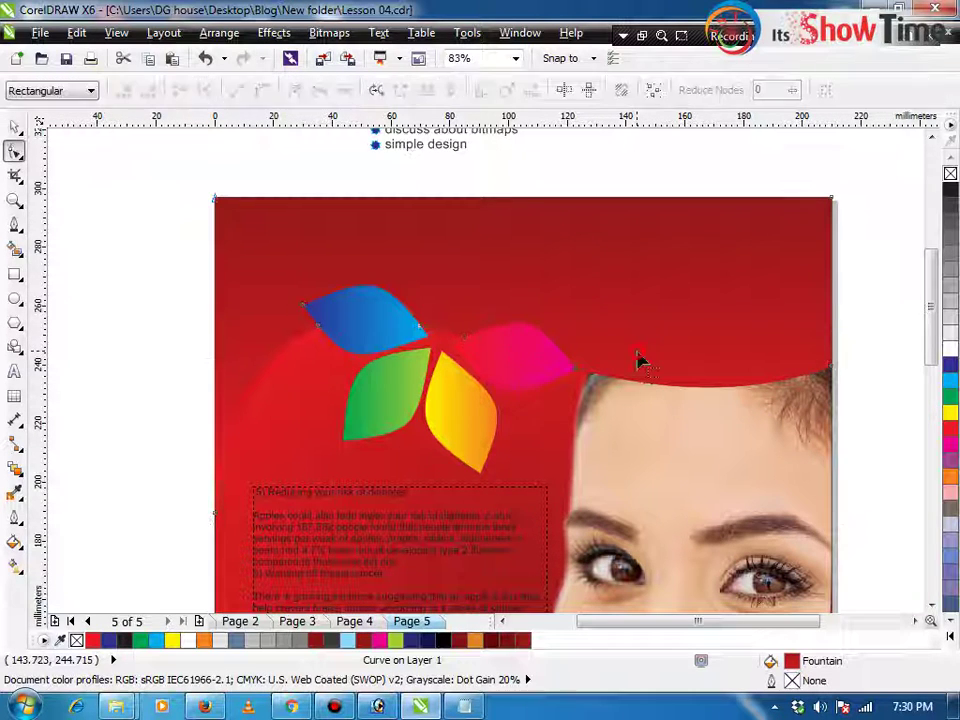
pyautogui.moveTo(575, 371); pyautogui.dragTo(574, 389)
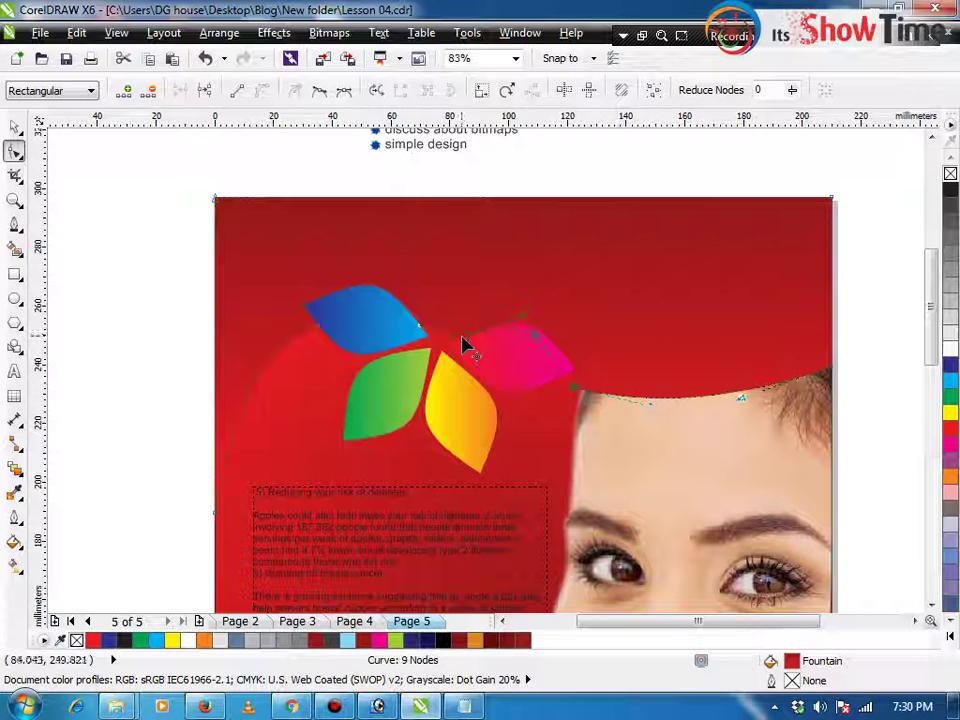
pyautogui.moveTo(462, 336); pyautogui.dragTo(446, 346)
pyautogui.hotkey('ctrl', 'z')
pyautogui.moveTo(477, 300); pyautogui.dragTo(416, 345)
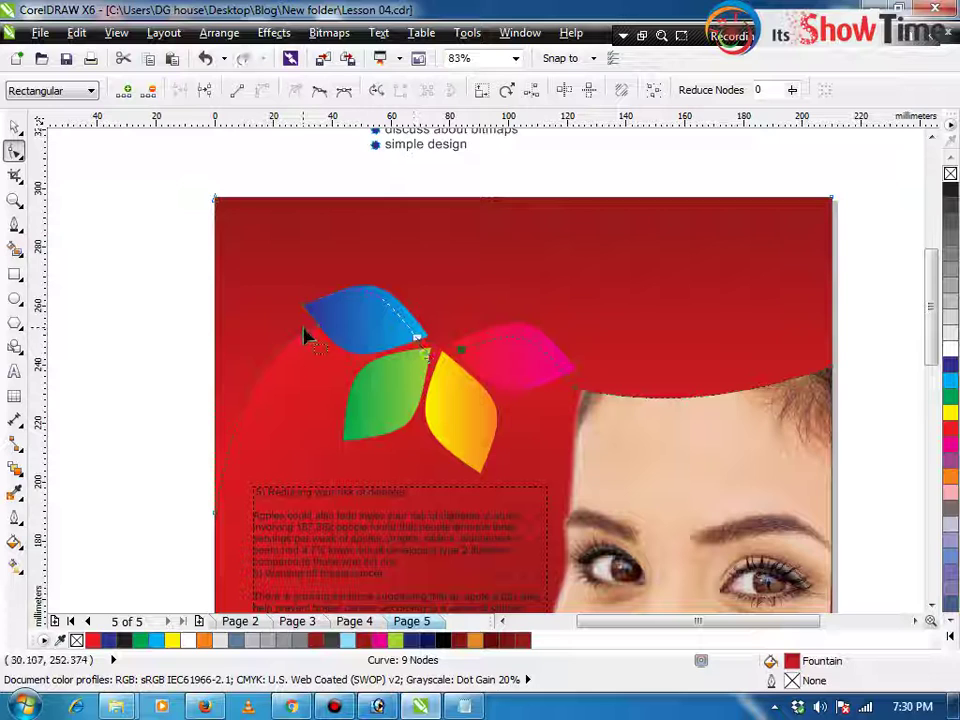
pyautogui.moveTo(326, 331); pyautogui.dragTo(328, 336)
pyautogui.press('space')
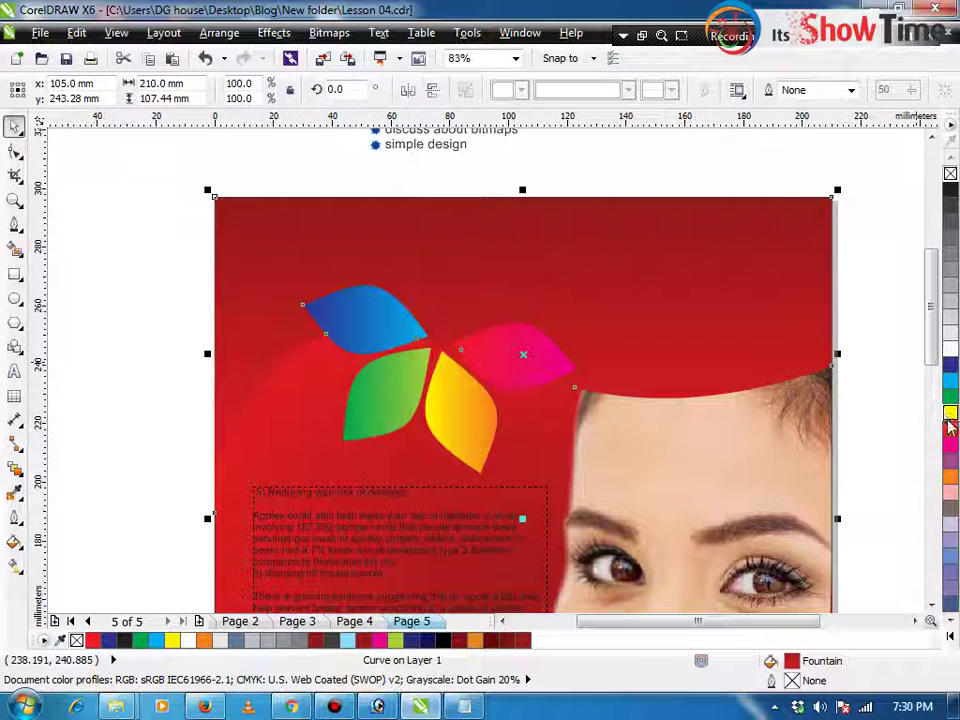
# Fill the upper wave's copy with magenta and place it behind the original red wave
pyautogui.click(950, 428)
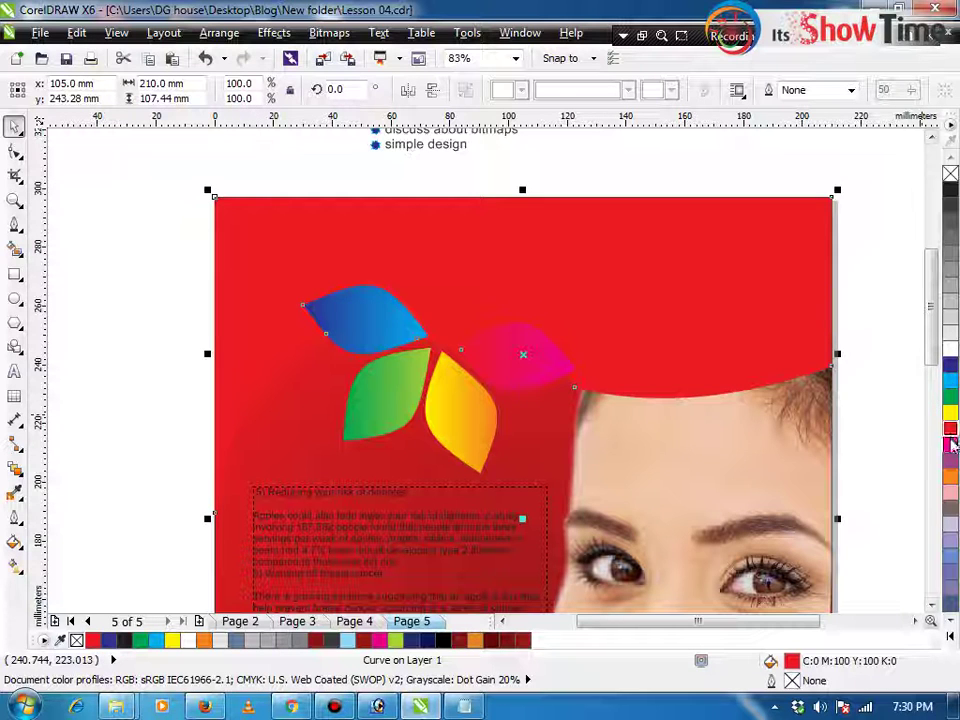
pyautogui.click(950, 445)
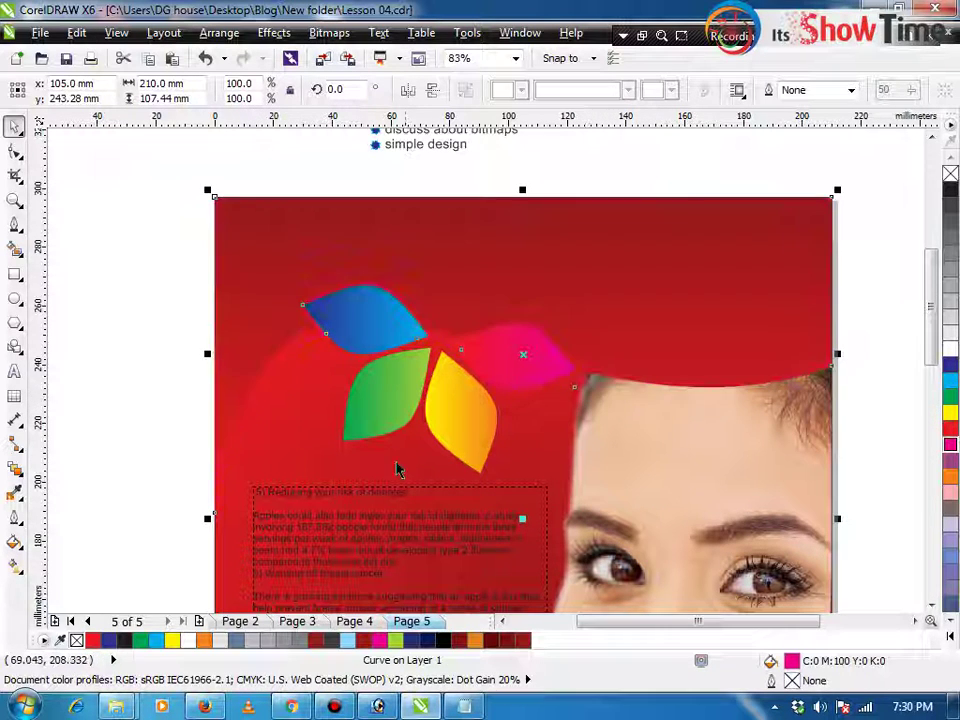
pyautogui.click(292, 441)
pyautogui.click(138, 450)
pyautogui.scroll(-2, 510, 405)
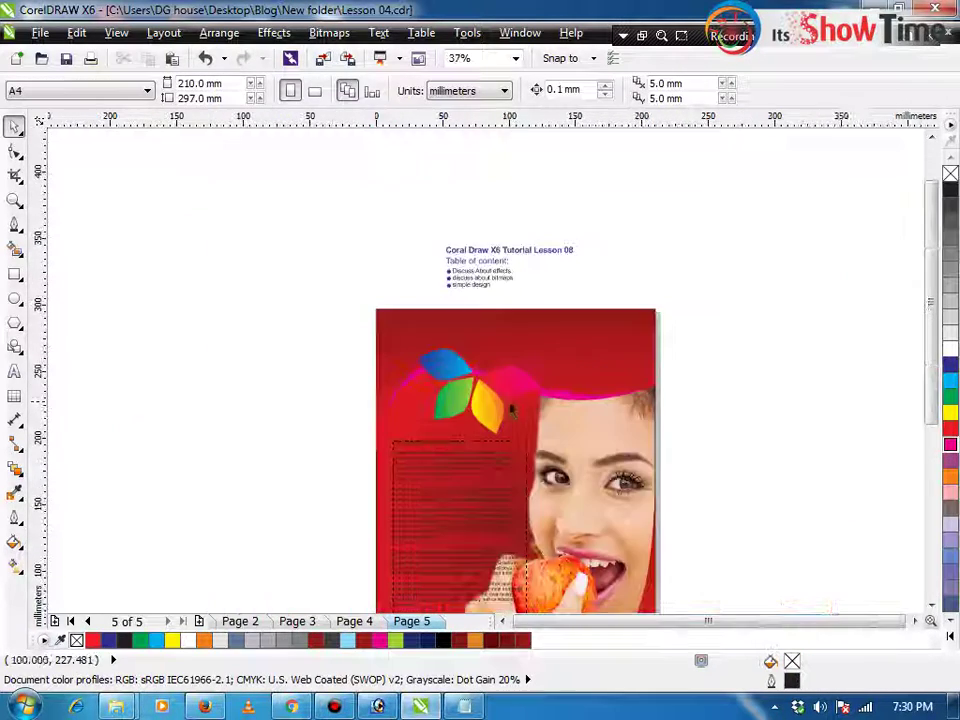
# Lower the magenta wave's edge node above the woman's hair so the band stays visible up to the page edge
pyautogui.press('F2')
pyautogui.moveTo(718, 336); pyautogui.dragTo(347, 455)
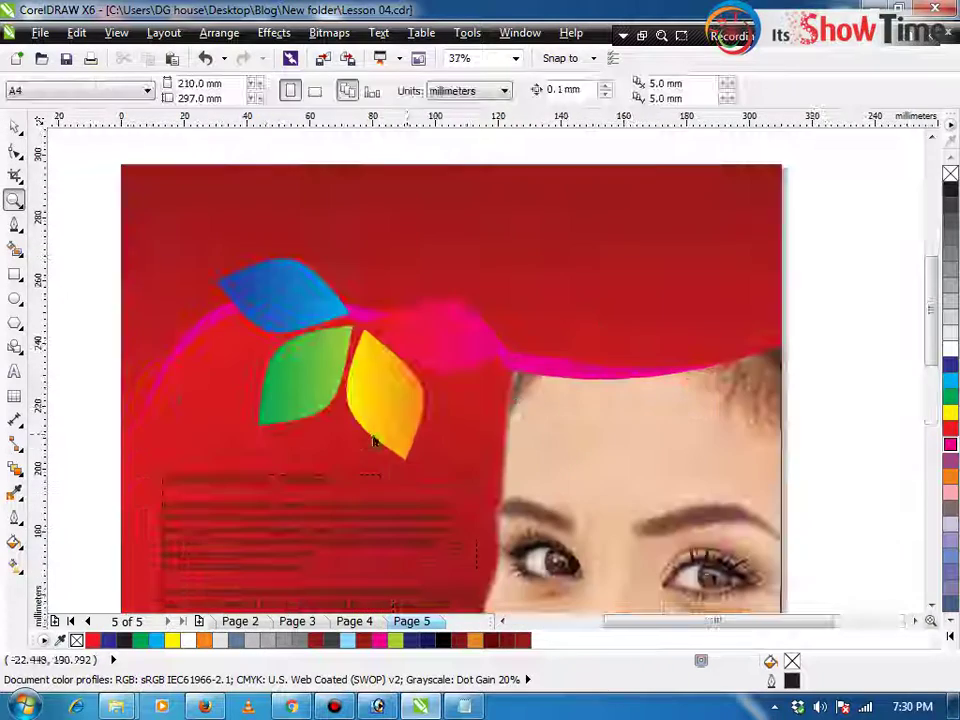
pyautogui.doubleClick(545, 375)
pyautogui.moveTo(786, 364)
pyautogui.mouseDown()
pyautogui.moveTo(795, 375)
pyautogui.moveTo(780, 365)
pyautogui.mouseUp()
pyautogui.press('space')
pyautogui.click(810, 387)
pyautogui.press('F4')
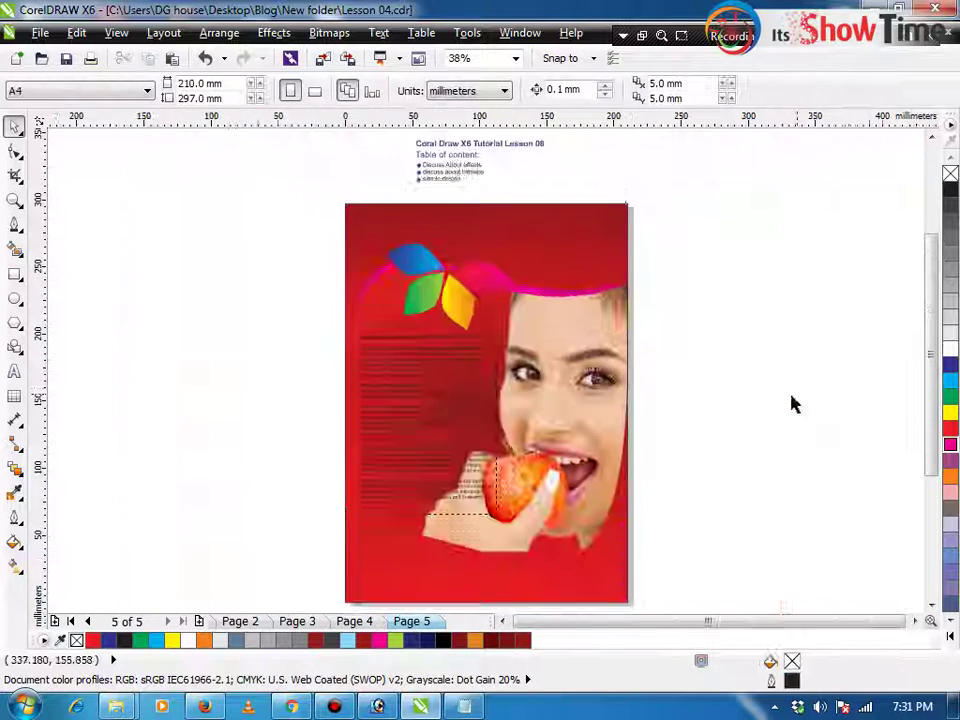
# Duplicate the lower red wave and raise the copy's curved edge slightly towards the woman's hand and chin
pyautogui.press('z')
pyautogui.press('space')
pyautogui.click(545, 584)
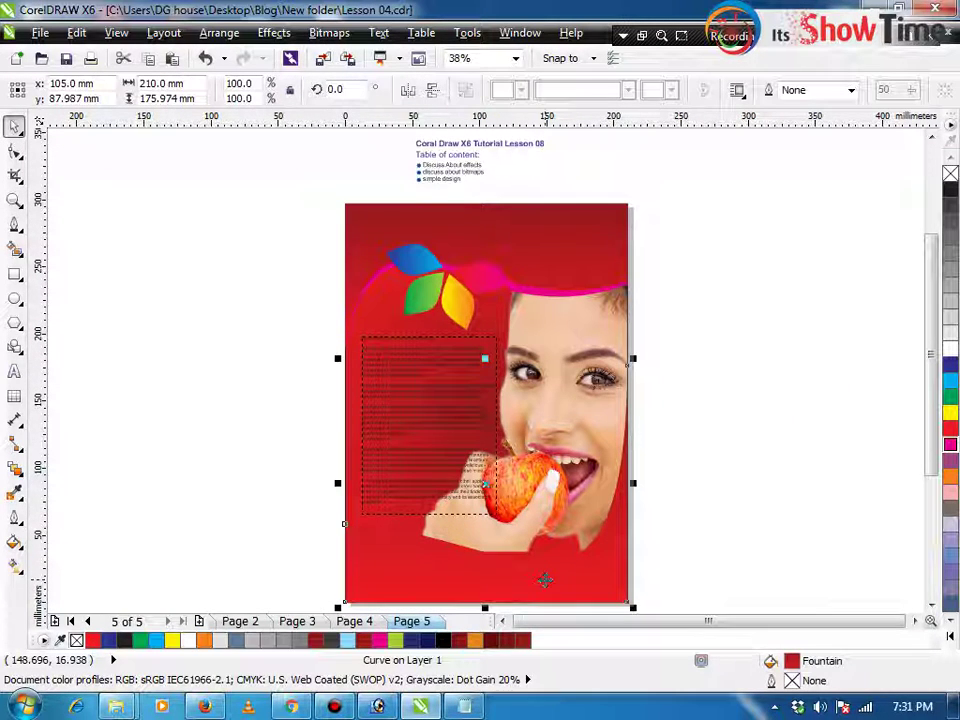
pyautogui.press('F10')
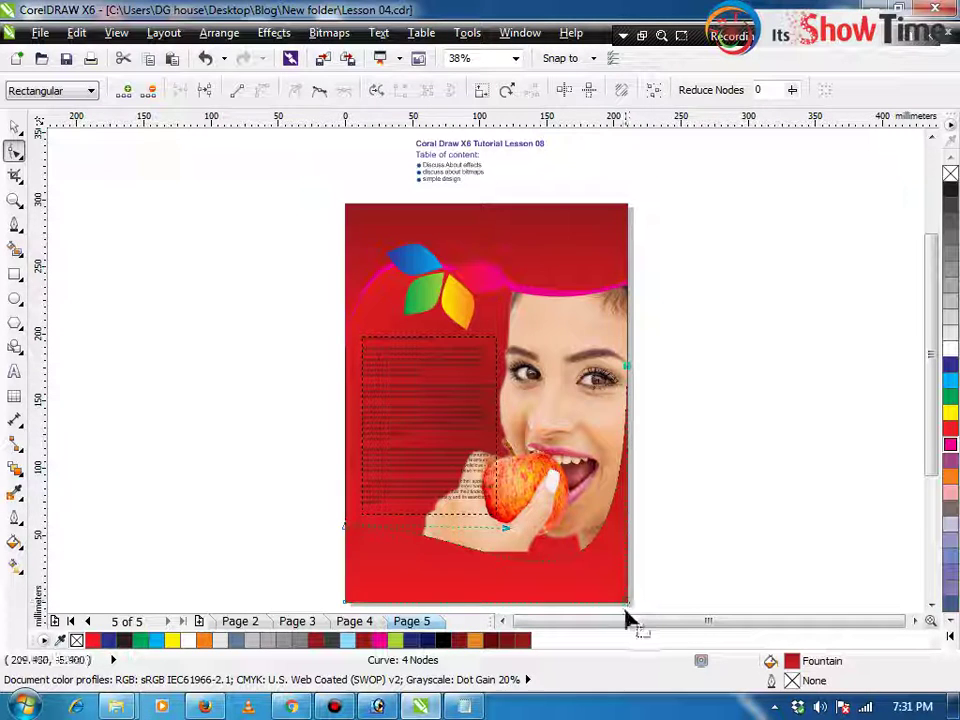
pyautogui.scroll(-5, 627, 618)
pyautogui.press('z')
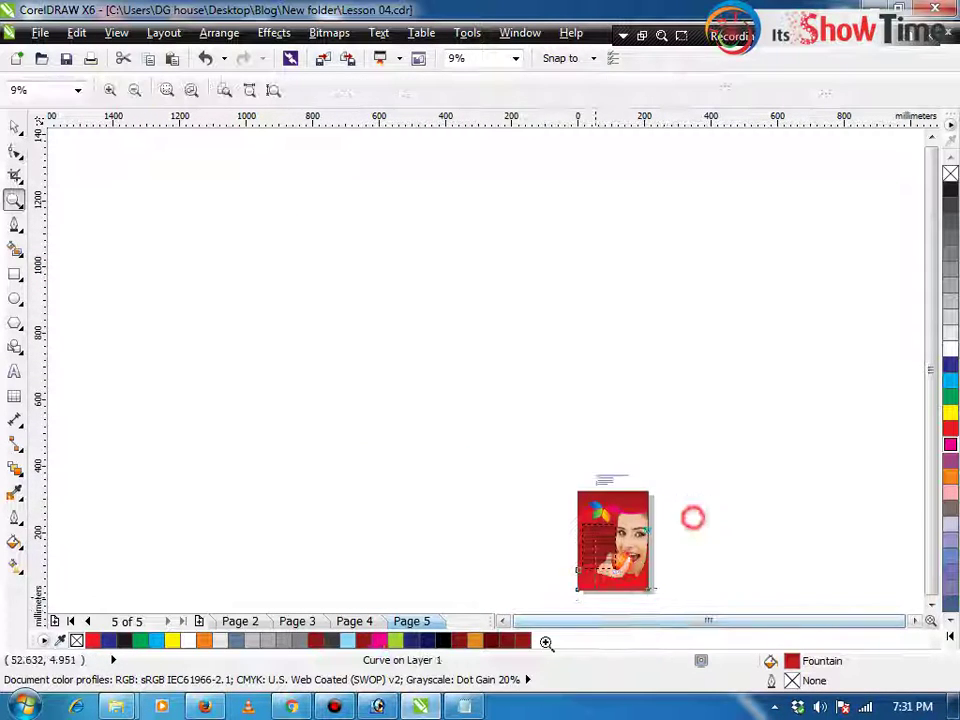
pyautogui.moveTo(693, 518); pyautogui.dragTo(546, 643)
pyautogui.press('space')
pyautogui.doubleClick(542, 386)
pyautogui.moveTo(620, 207); pyautogui.dragTo(525, 288)
pyautogui.moveTo(562, 399); pyautogui.dragTo(557, 433)
pyautogui.press('space')
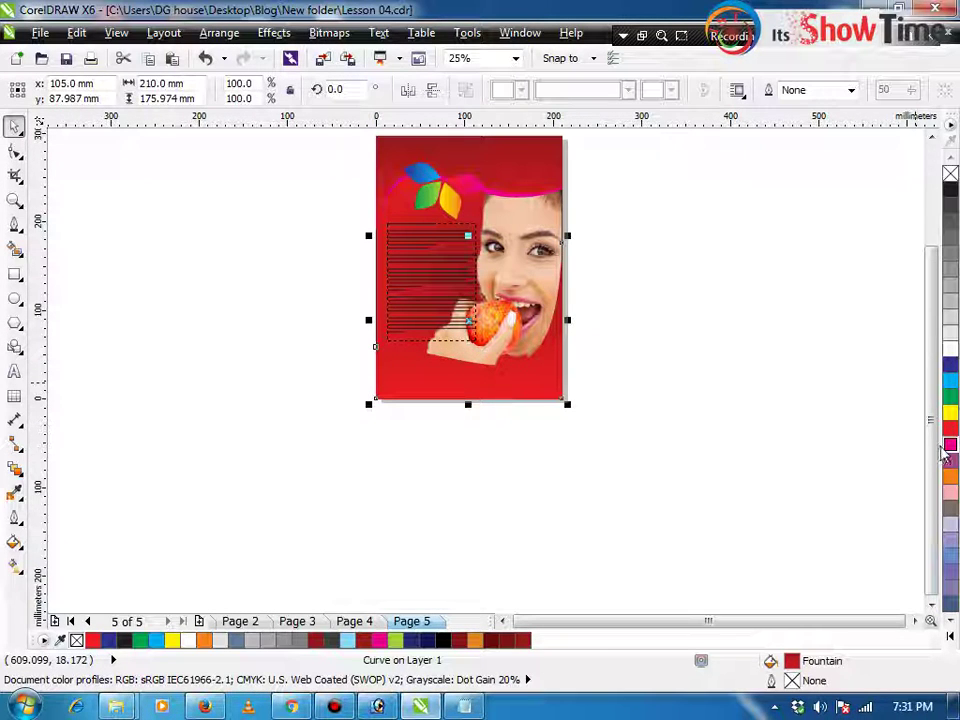
# Fill the lower wave's copy with yellow and send it behind the original red wave
pyautogui.click(950, 414)
pyautogui.click(649, 436)
pyautogui.click(525, 377)
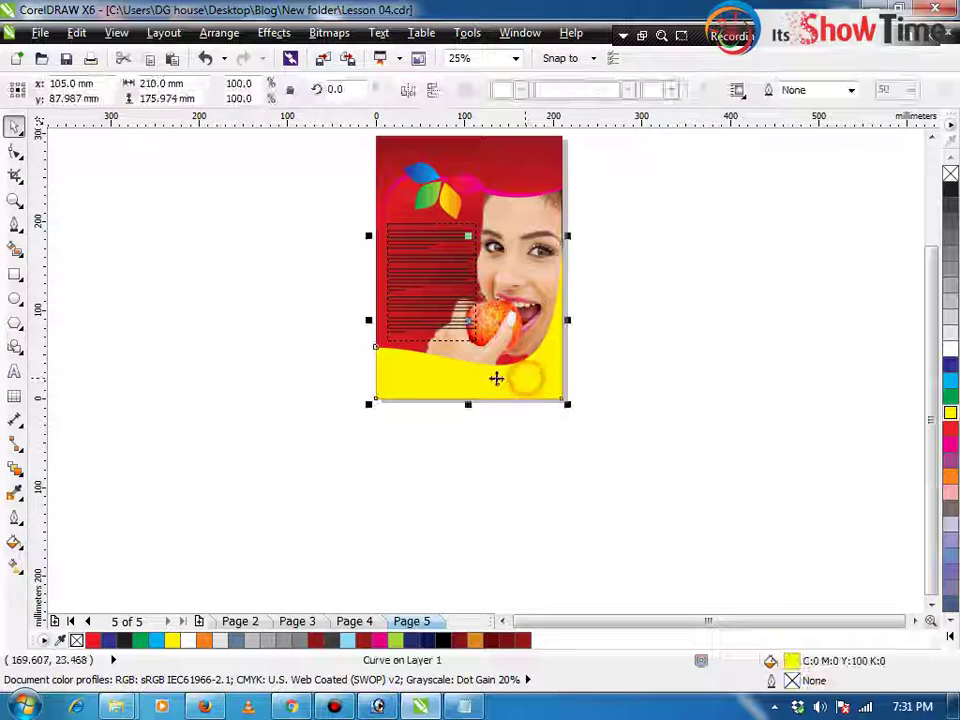
pyautogui.hotkey('shift', 'pagedown')
pyautogui.click(289, 339)
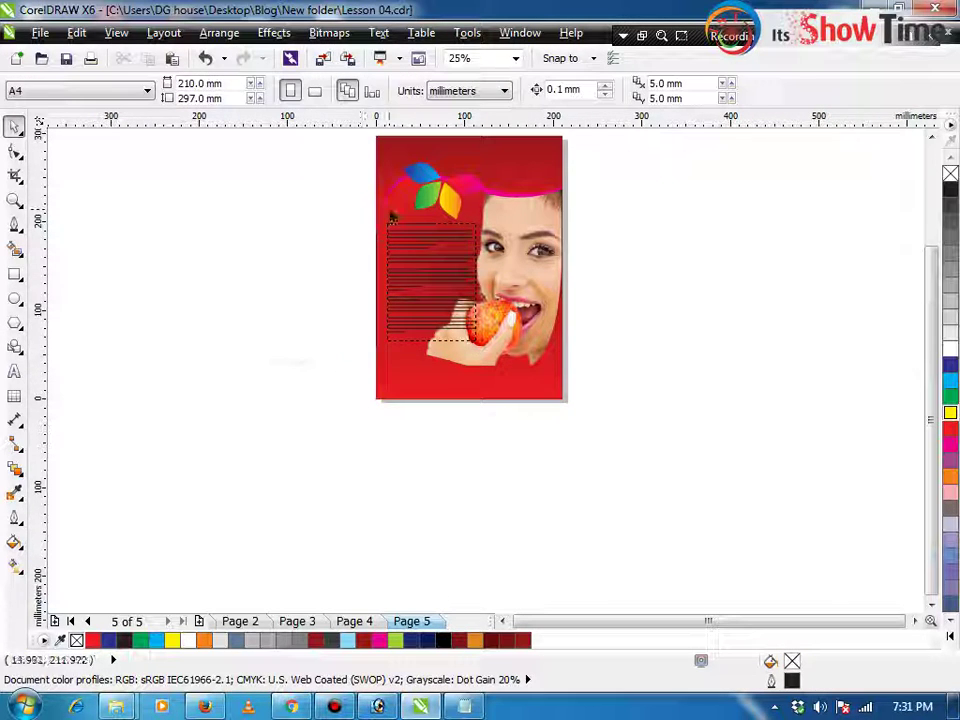
pyautogui.click(372, 237)
pyautogui.click(312, 285)
# Reposition the centre of the background rectangle's radial fountain fill
pyautogui.press('z')
pyautogui.moveTo(596, 167); pyautogui.dragTo(349, 339)
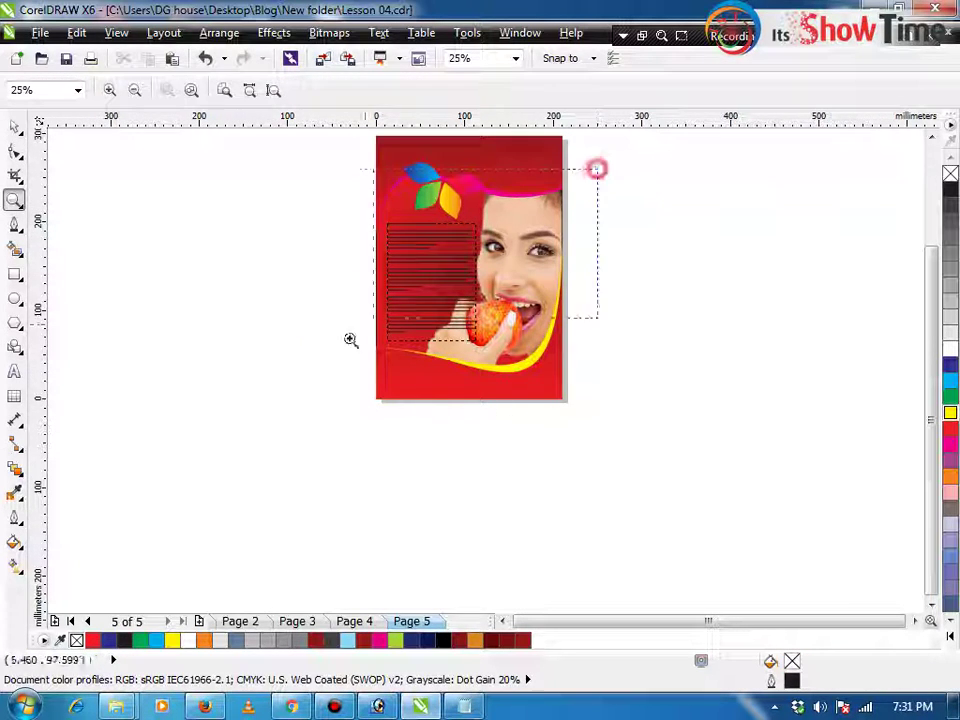
pyautogui.click(418, 208)
pyautogui.press('F11')
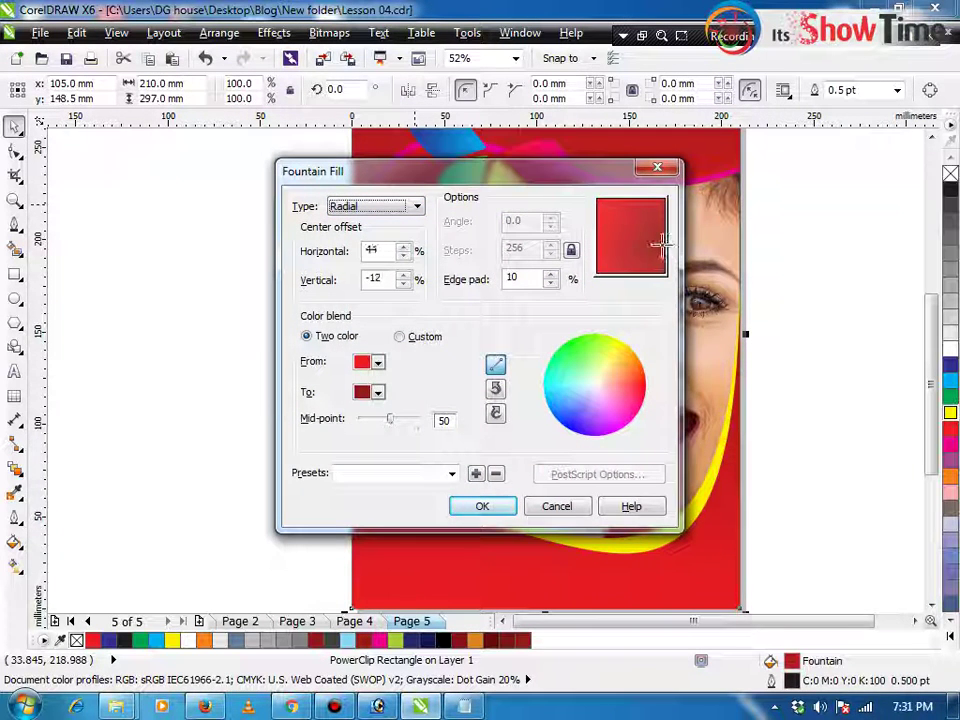
pyautogui.click(482, 508)
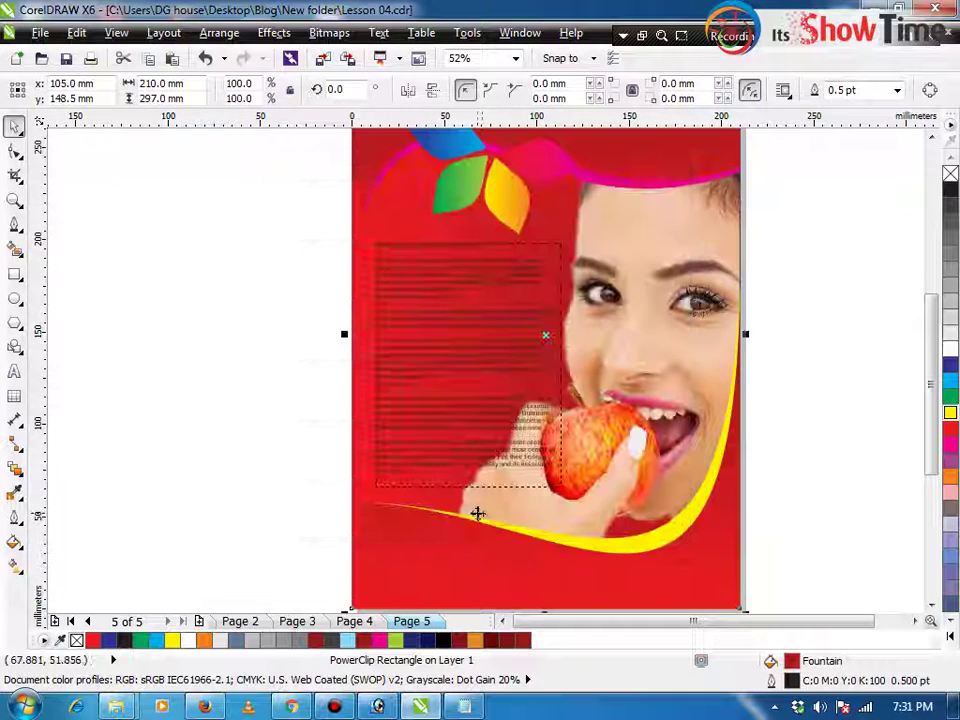
pyautogui.click(242, 454)
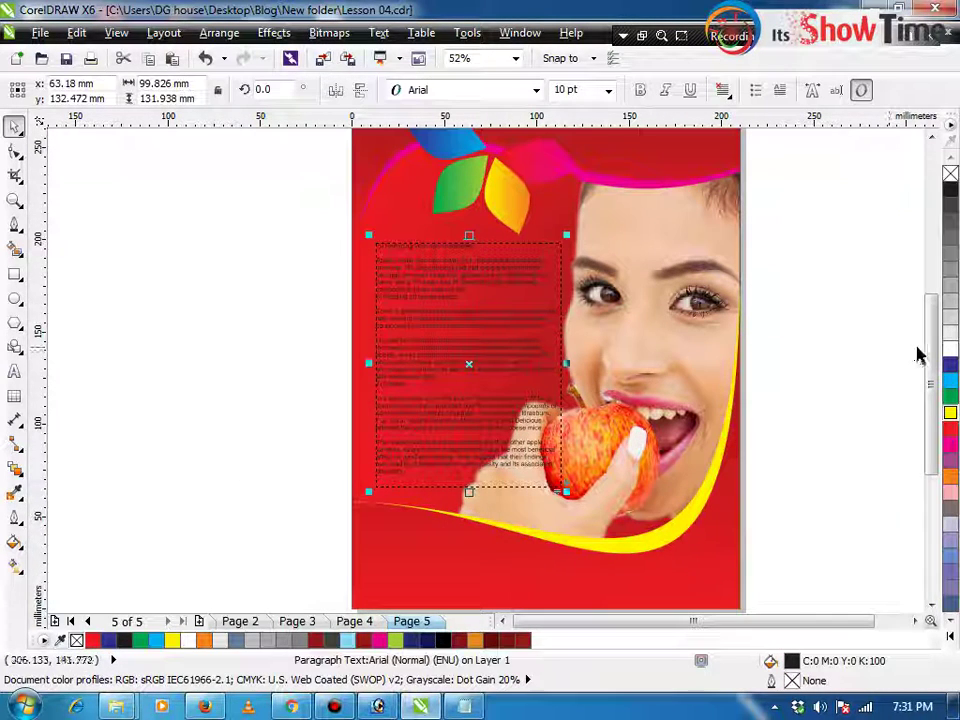
# Recolour the article paragraph text white
pyautogui.click(950, 349)
pyautogui.click(244, 335)
pyautogui.press('F2')
pyautogui.moveTo(305, 219); pyautogui.dragTo(628, 494)
pyautogui.click(470, 443)
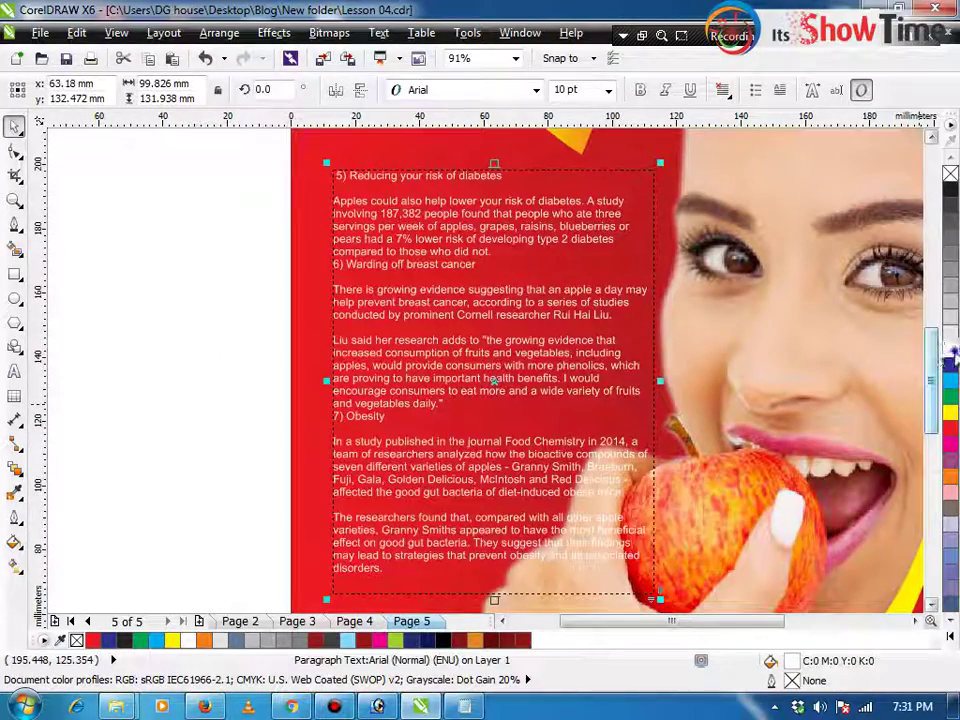
# Remove the white hairline outline from the article paragraph text
pyautogui.click(222, 362)
pyautogui.scroll(-1, 340, 329)
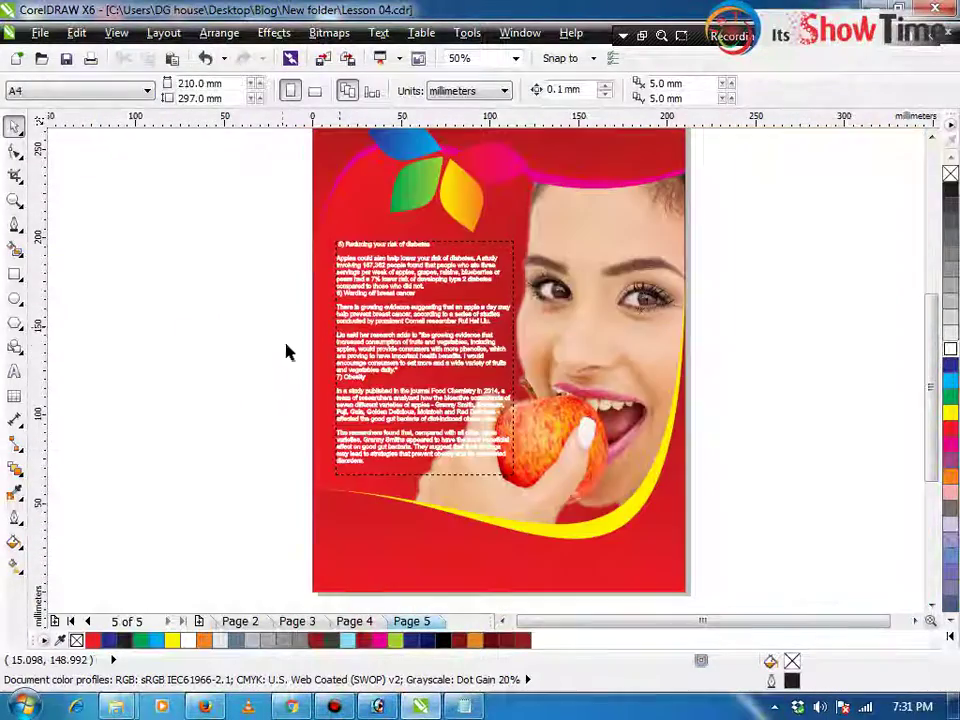
pyautogui.click(275, 343)
pyautogui.click(390, 350)
pyautogui.rightClick(950, 174)
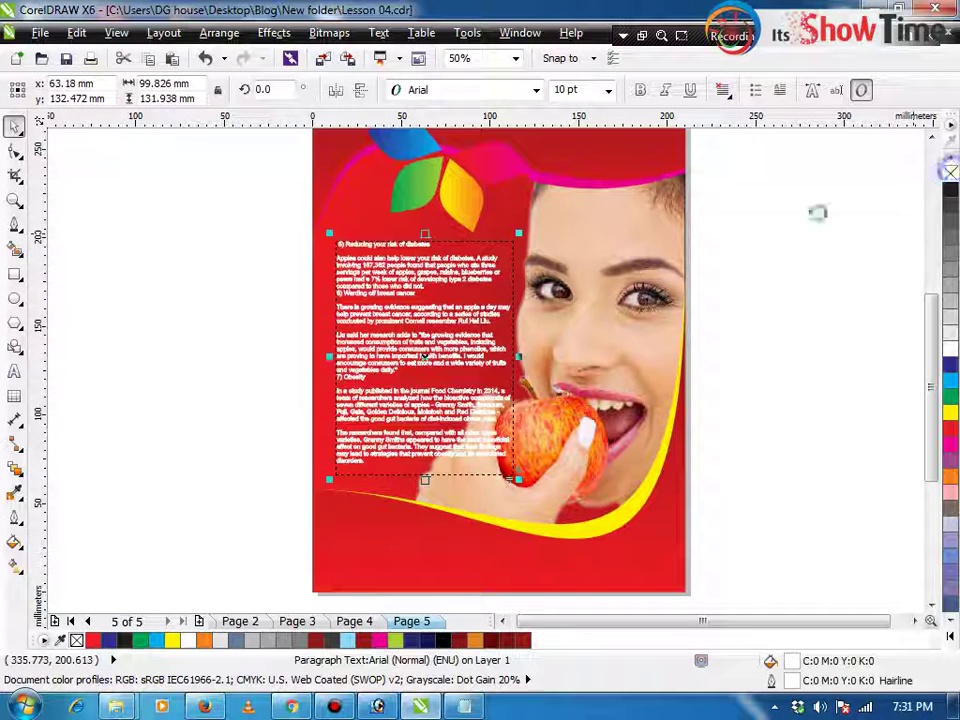
pyautogui.click(774, 229)
# Place a copy of the "Coral Draw X6 Tutorial Lesson 08" heading on the flyer's upper red area
pyautogui.scroll(-1, 346, 513)
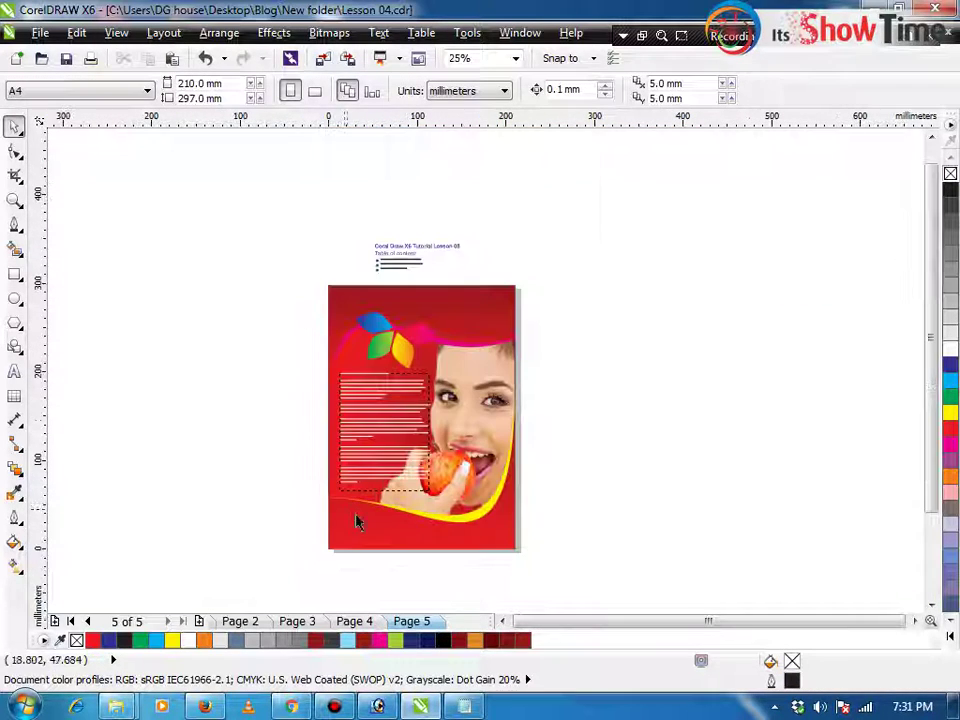
pyautogui.moveTo(437, 290)
pyautogui.mouseDown()
pyautogui.moveTo(449, 299)
pyautogui.moveTo(443, 306)
pyautogui.mouseUp()
pyautogui.rightClick(443, 306)
pyautogui.rightClick(591, 347)
# Replace the copied heading's wording with "APPLE Benifits" and enlarge it about its centre to about 42 pt
pyautogui.press('z')
pyautogui.moveTo(581, 269); pyautogui.dragTo(327, 345)
pyautogui.doubleClick(472, 373)
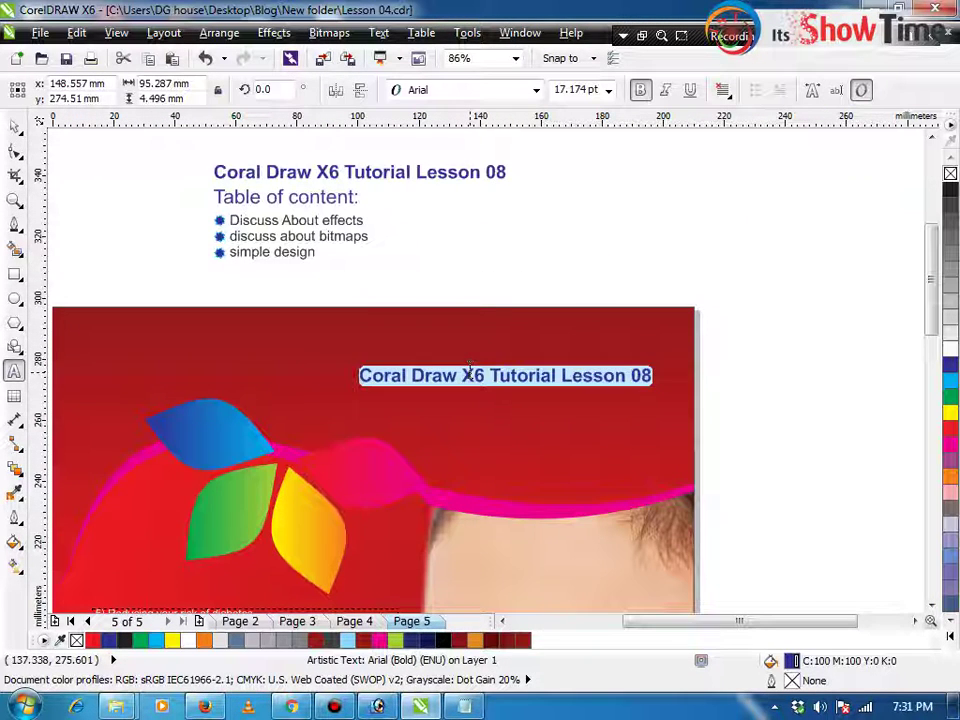
pyautogui.press('BackSpace')
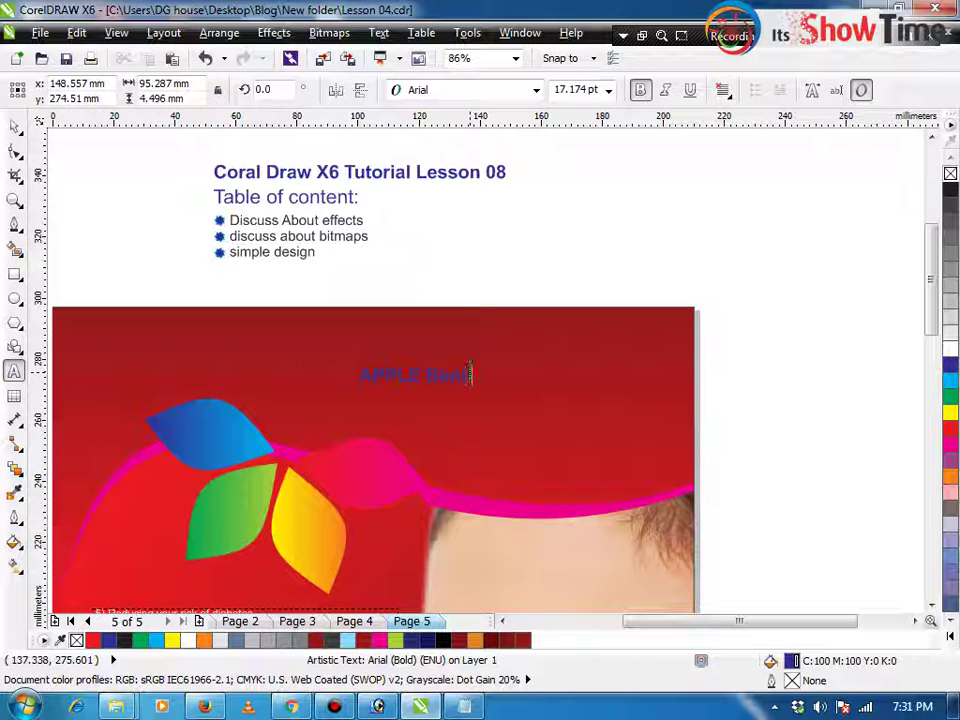
pyautogui.hotkey('ctrl', 'space')
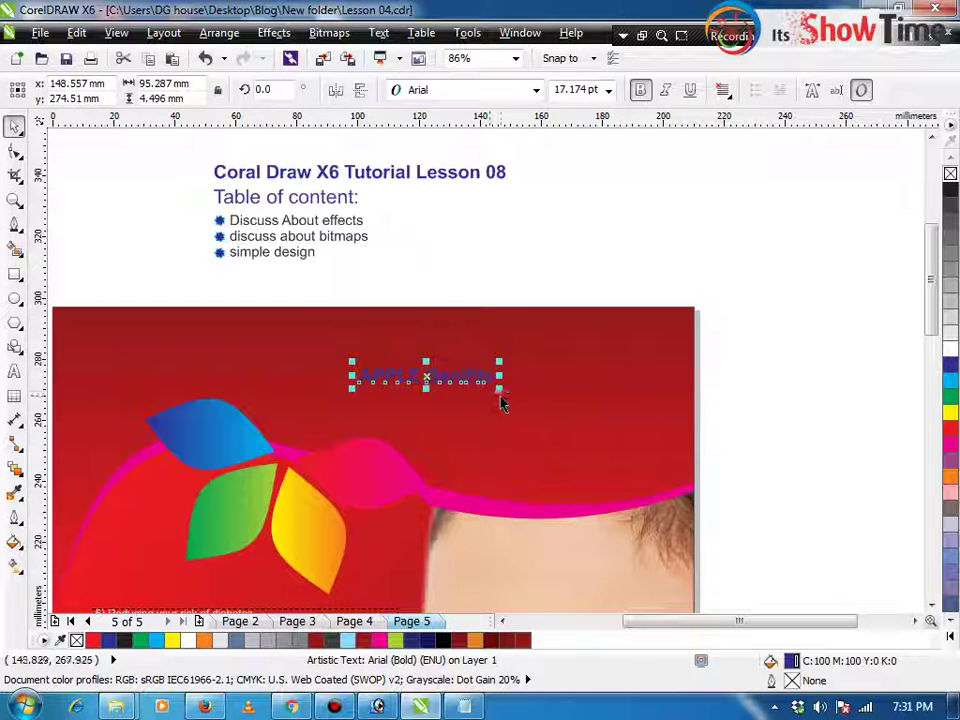
pyautogui.moveTo(500, 390); pyautogui.dragTo(600, 453)
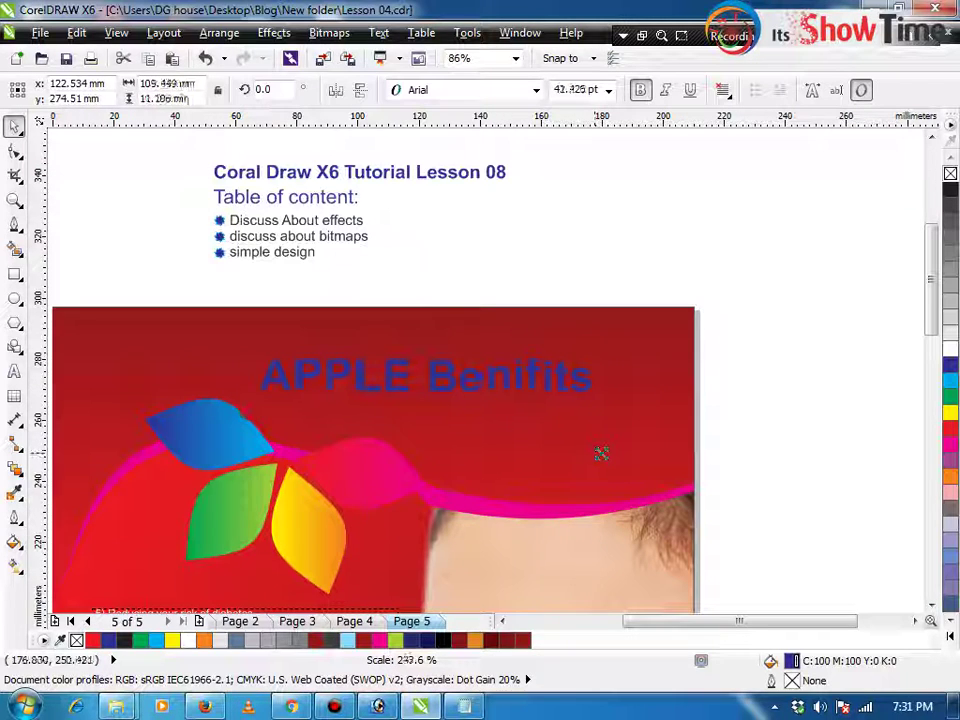
# Recolour the "APPLE Benifits" heading yellow and reposition it in the flyer's upper red area
pyautogui.moveTo(562, 386); pyautogui.dragTo(568, 398)
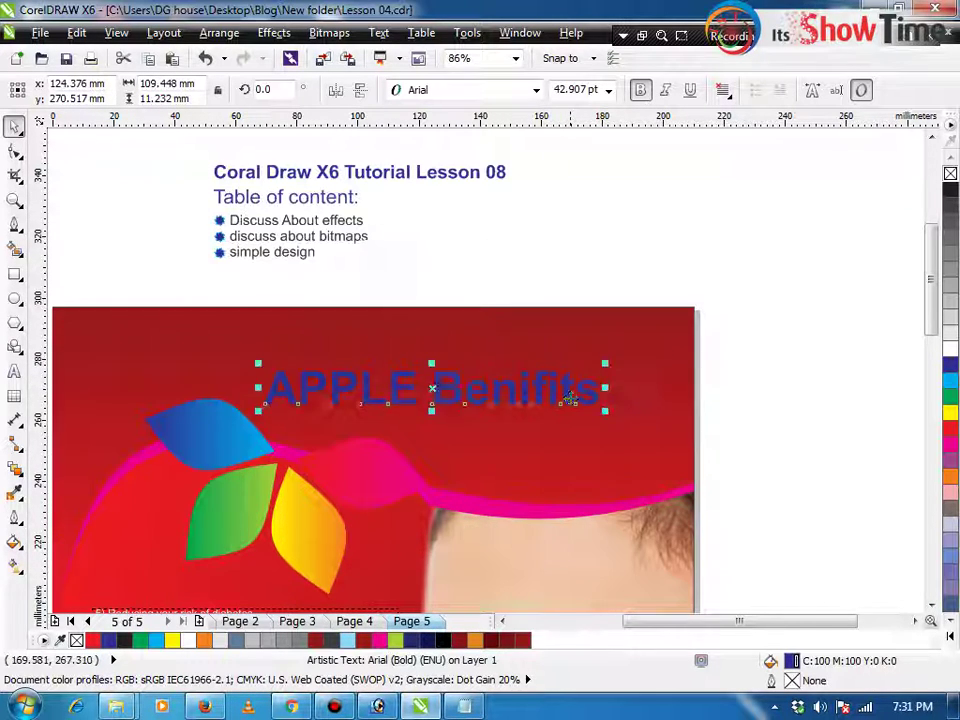
pyautogui.click(951, 415)
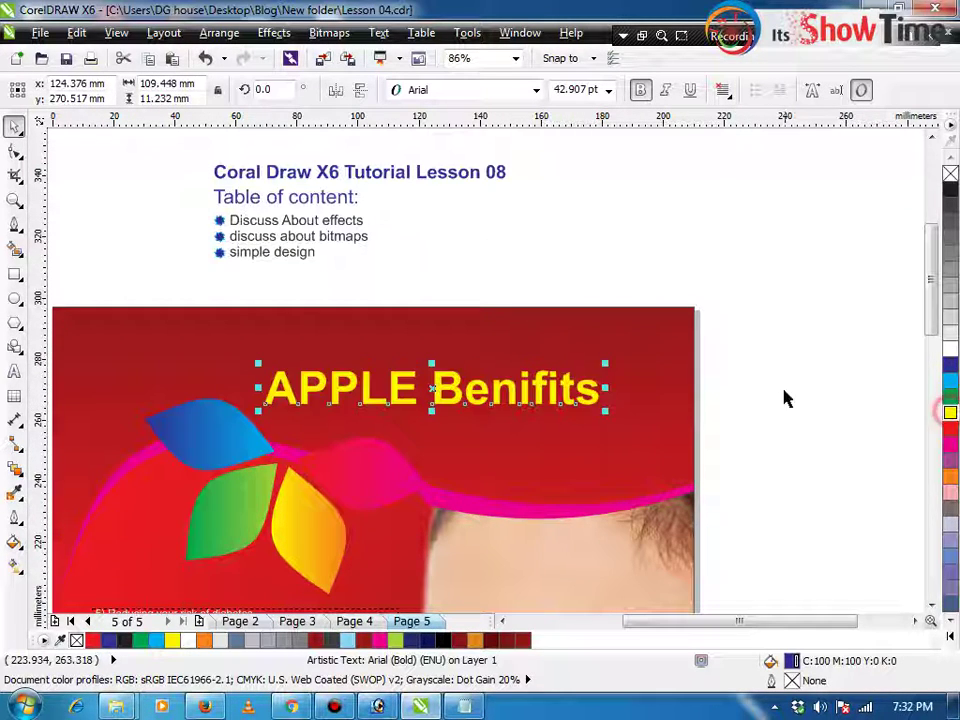
pyautogui.click(814, 379)
pyautogui.press('F4')
pyautogui.click(697, 345)
pyautogui.press('F2')
pyautogui.moveTo(672, 240); pyautogui.dragTo(302, 510)
pyautogui.scroll(-2, 330, 495)
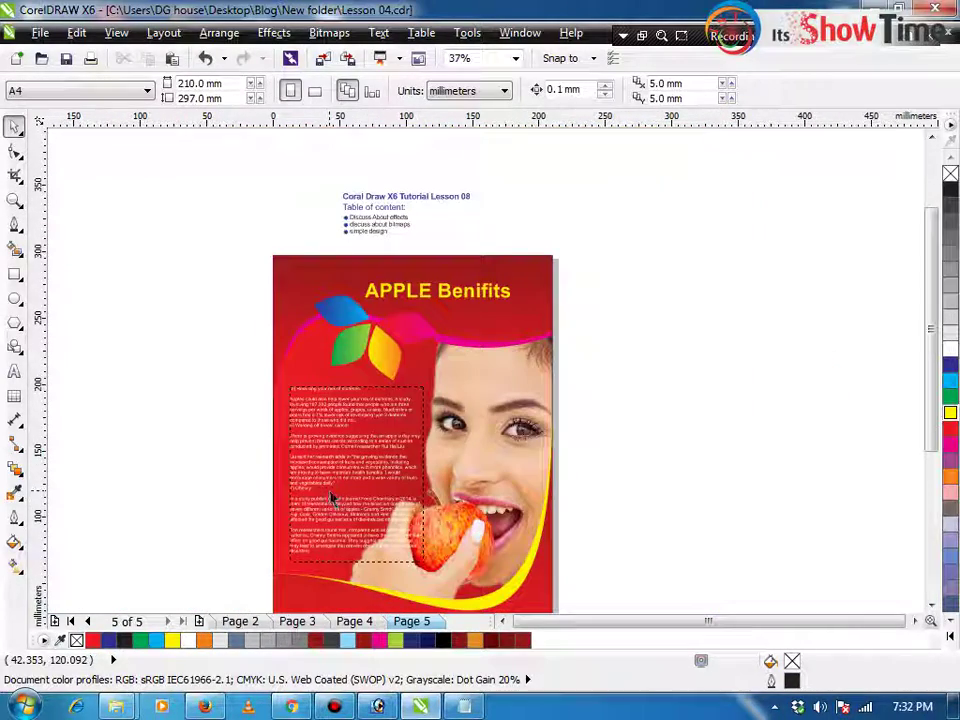
pyautogui.moveTo(460, 289); pyautogui.dragTo(458, 289)
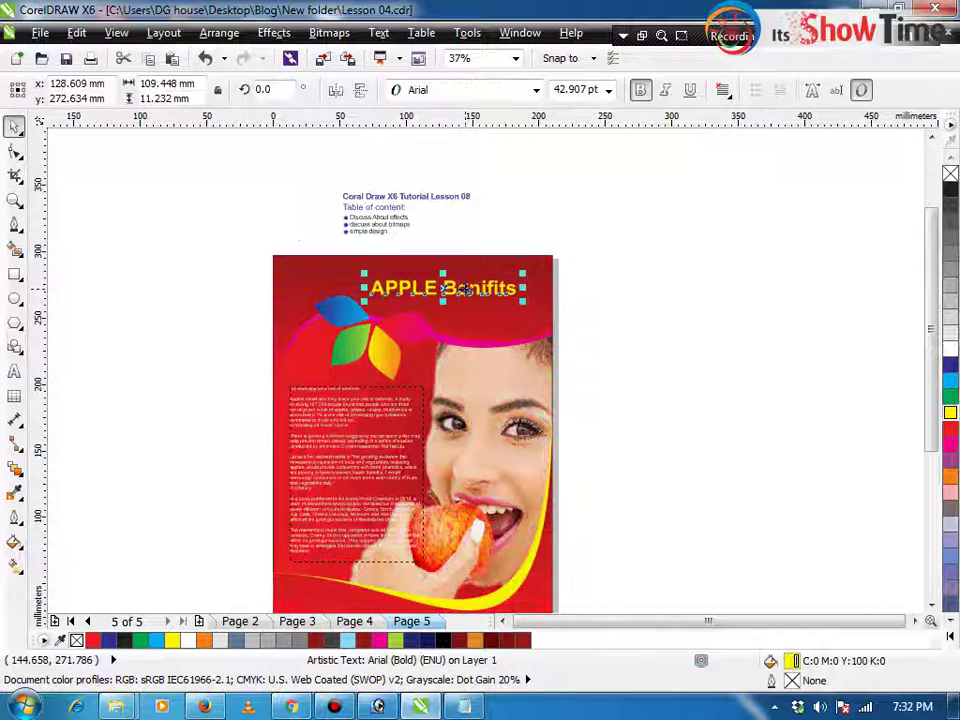
# Place a copy of the "Table of content:" line under the heading and reword it as "Eating Apple is better for healthy life"
pyautogui.moveTo(390, 215); pyautogui.dragTo(497, 305)
pyautogui.moveTo(624, 245); pyautogui.dragTo(268, 352)
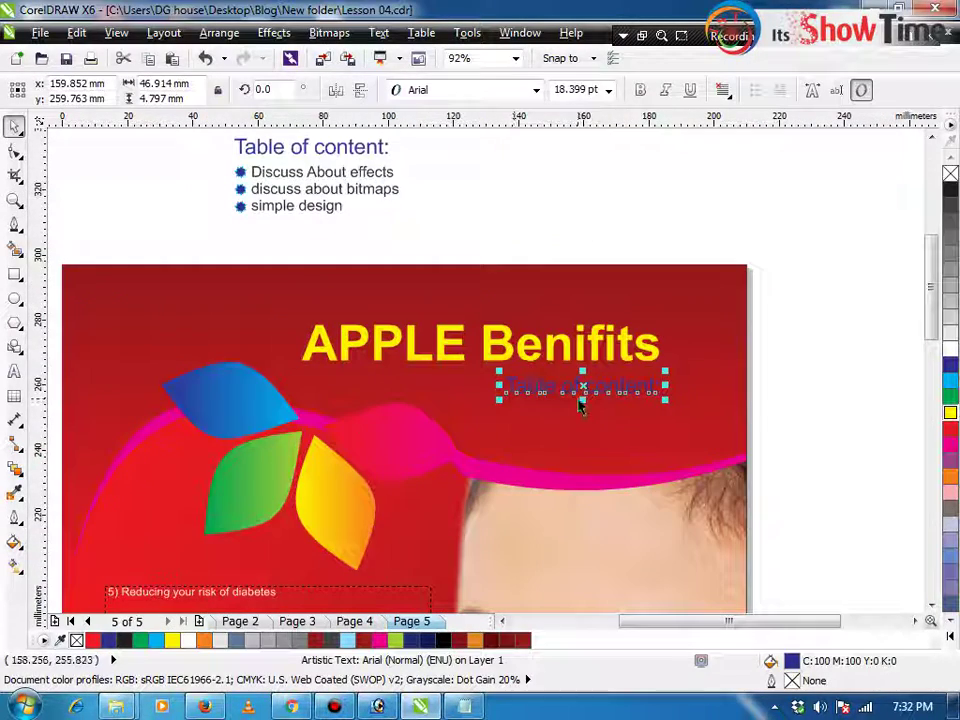
pyautogui.doubleClick(560, 384)
pyautogui.press('space')
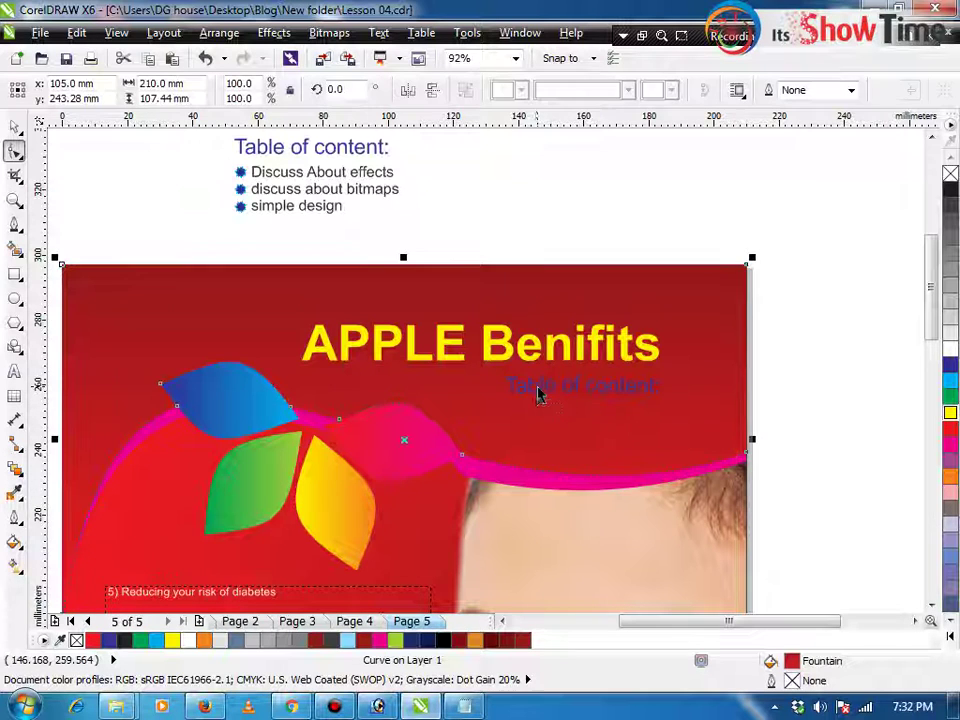
pyautogui.click(538, 394)
pyautogui.doubleClick(537, 392)
pyautogui.hotkey('ctrl', 'a')
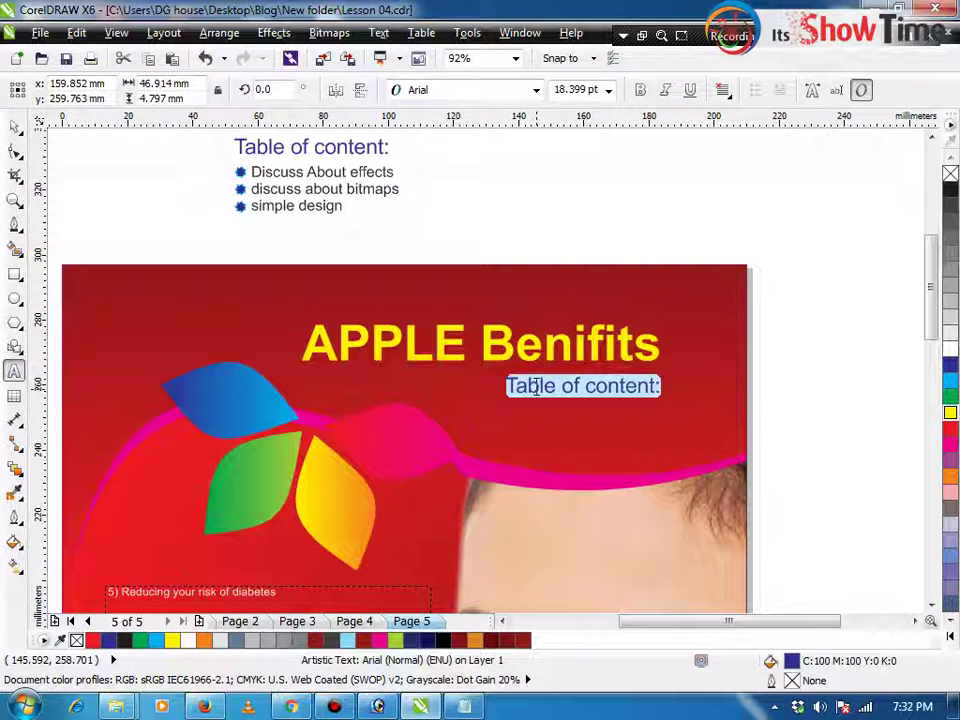
pyautogui.press('Delete')
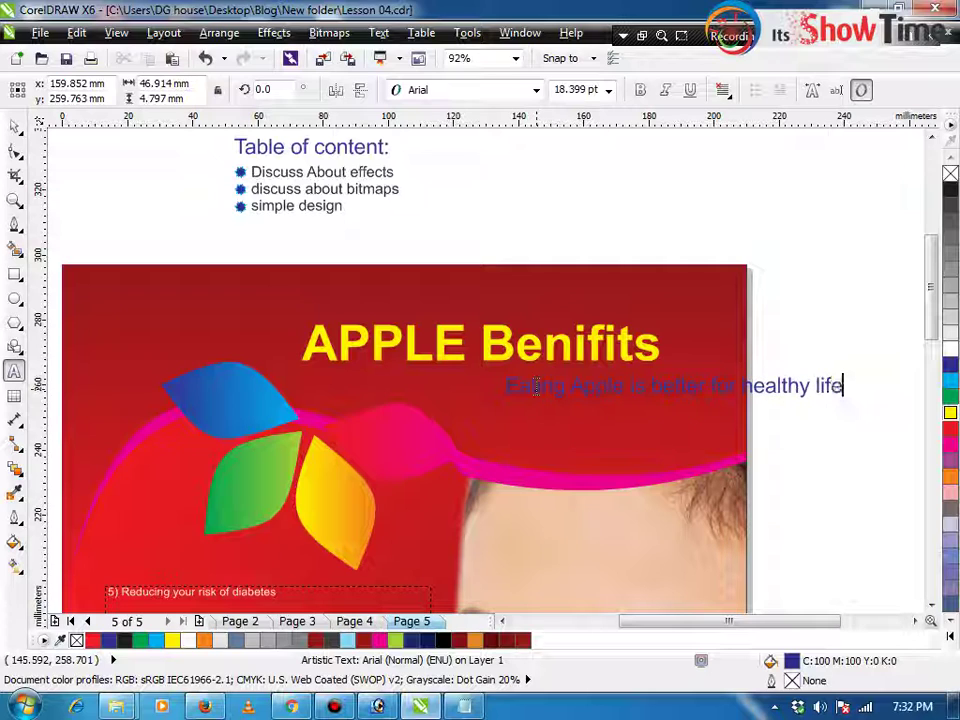
pyautogui.hotkey('ctrl', 'space')
# Align the right edge of the tagline with the right edge of the "APPLE Benifits" heading
pyautogui.keyDown('shift'); pyautogui.click(579, 362); pyautogui.keyUp('shift')
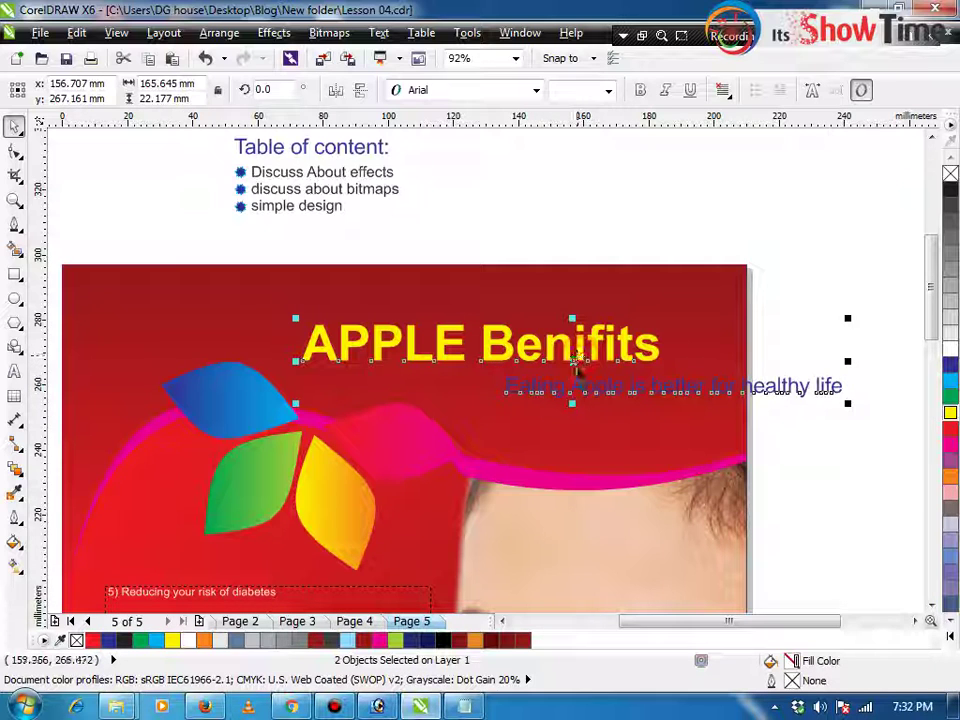
pyautogui.press('c')
pyautogui.press('Escape')
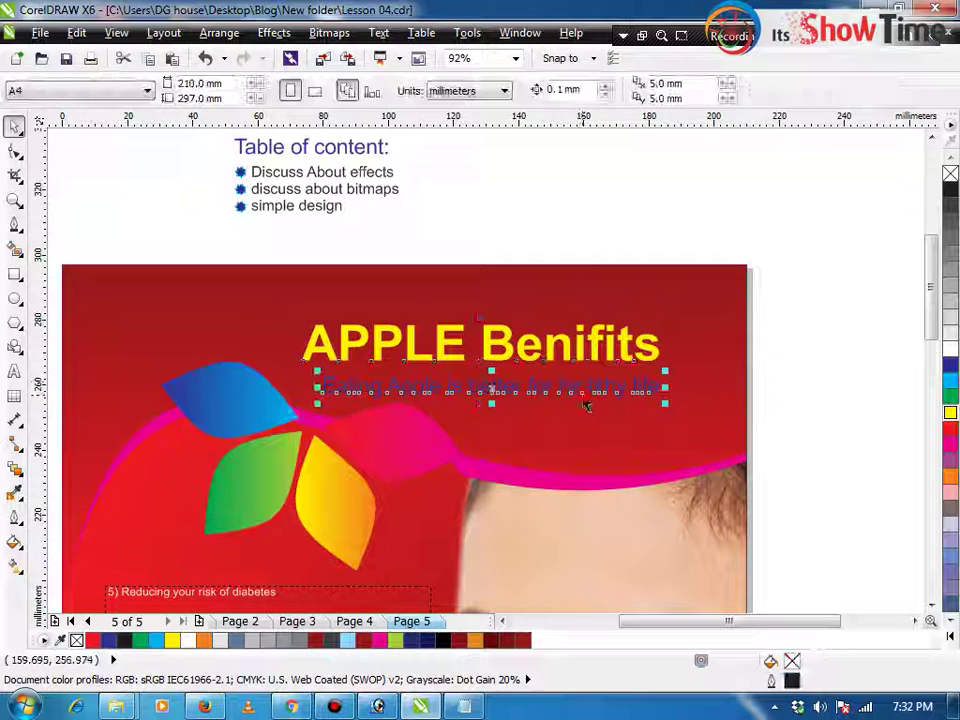
# Recolour the tagline white and shrink it from its left side to about 15.7 pt
pyautogui.click(588, 392)
pyautogui.click(950, 349)
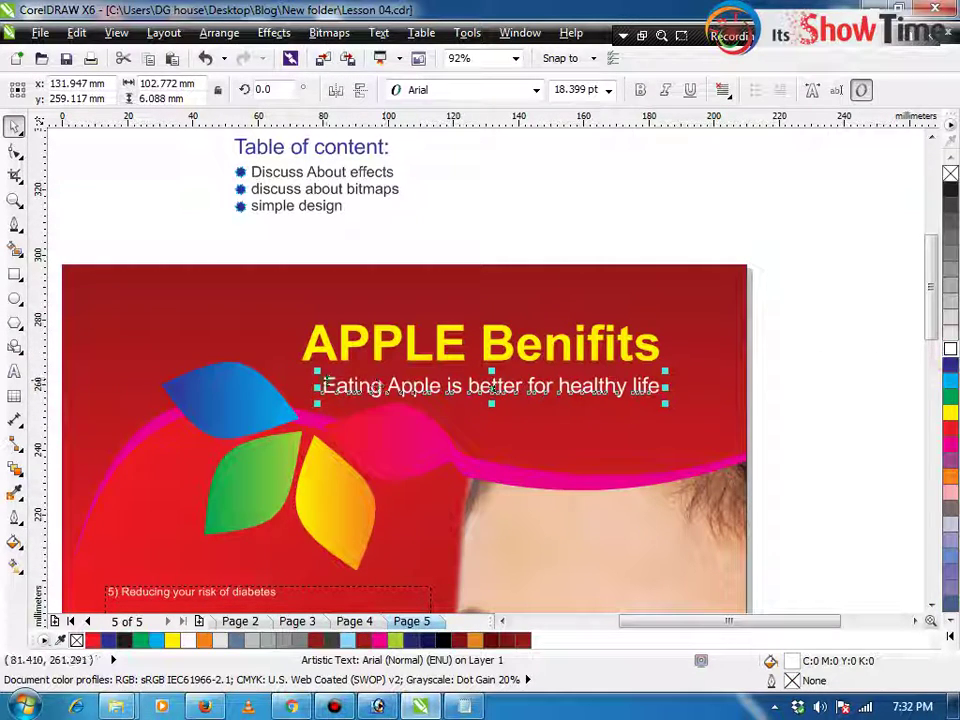
pyautogui.moveTo(322, 387); pyautogui.dragTo(367, 388)
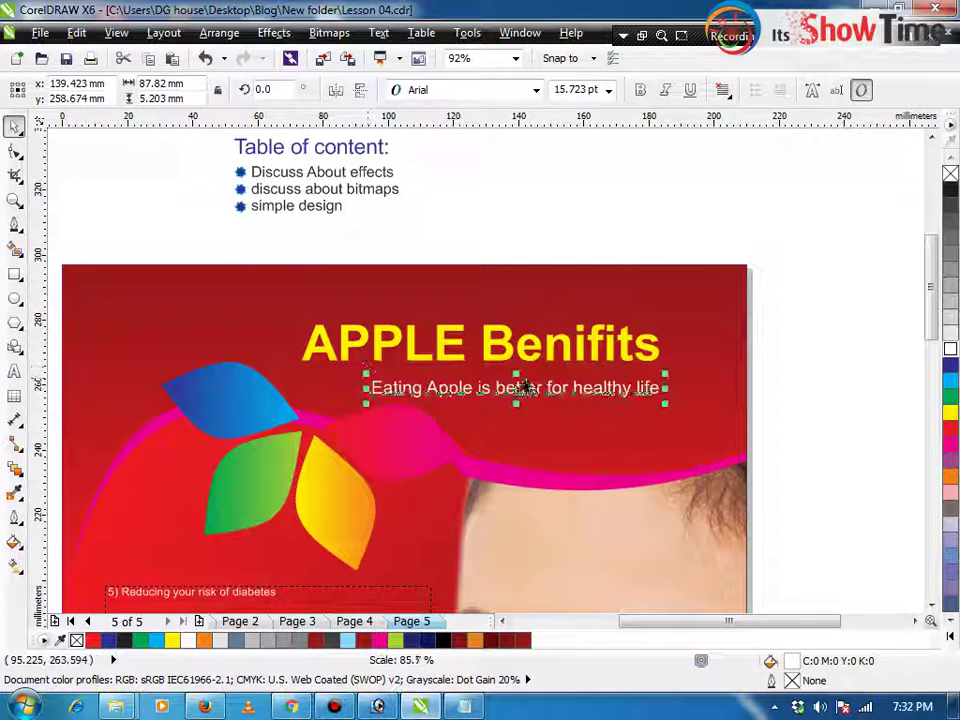
# Group the heading with its tagline and shift the group left and slightly up within the upper red area
pyautogui.moveTo(527, 388); pyautogui.dragTo(422, 339)
pyautogui.keyDown('shift'); pyautogui.click(507, 348); pyautogui.keyUp('shift')
pyautogui.hotkey('ctrl', 'g')
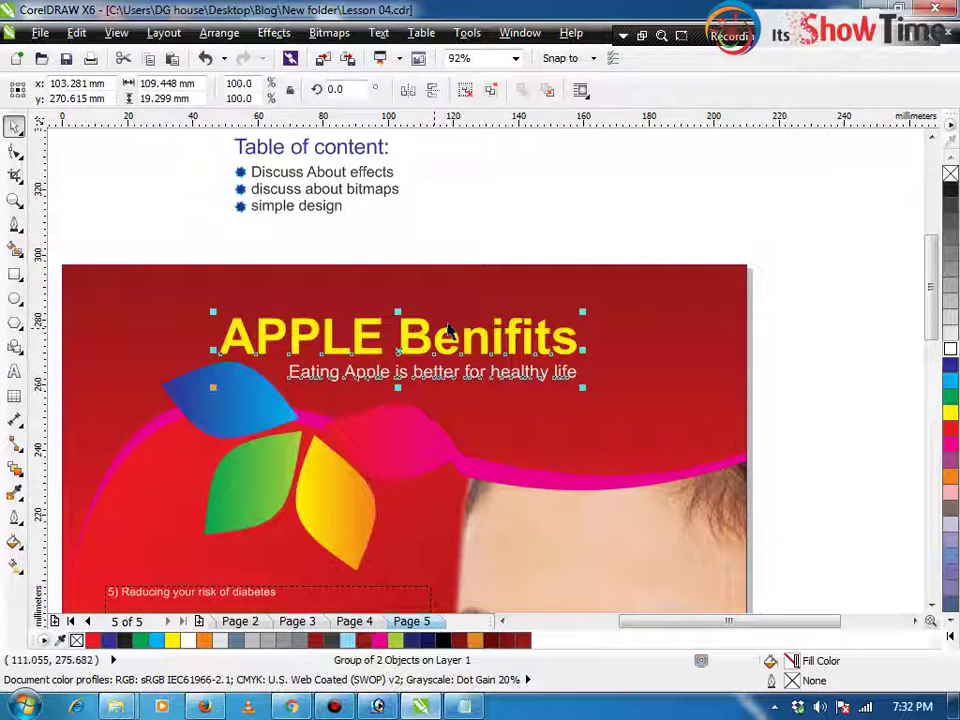
pyautogui.keyDown('shift'); pyautogui.click(468, 285); pyautogui.keyUp('shift')
pyautogui.click(476, 214)
pyautogui.moveTo(435, 343); pyautogui.dragTo(441, 335)
pyautogui.click(496, 247)
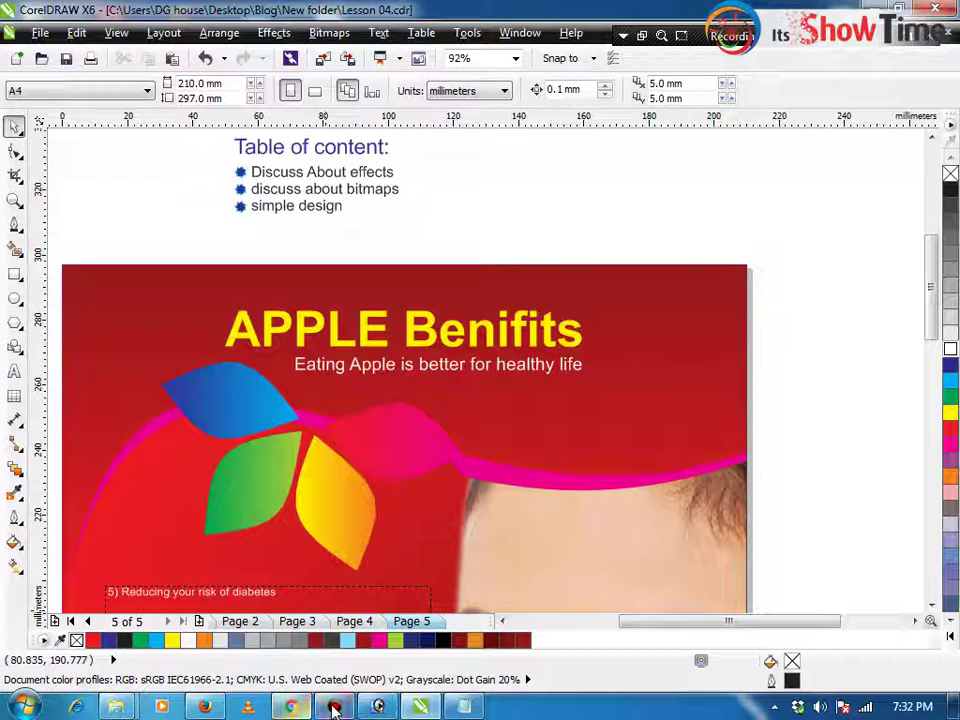
# Import Apple-Fruit-Transparent-PNG.png from the Junk folder onto the flyer page
pyautogui.moveTo(116, 707)
pyautogui.click(144, 602)
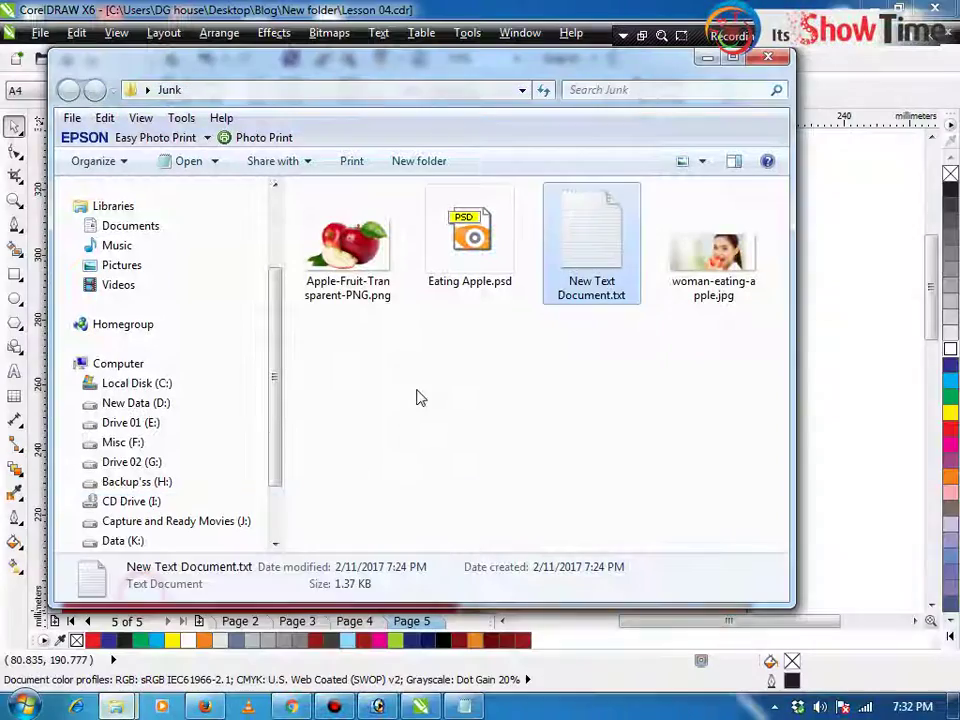
pyautogui.moveTo(343, 282); pyautogui.dragTo(560, 534)
pyautogui.scroll(-5, 700, 360)
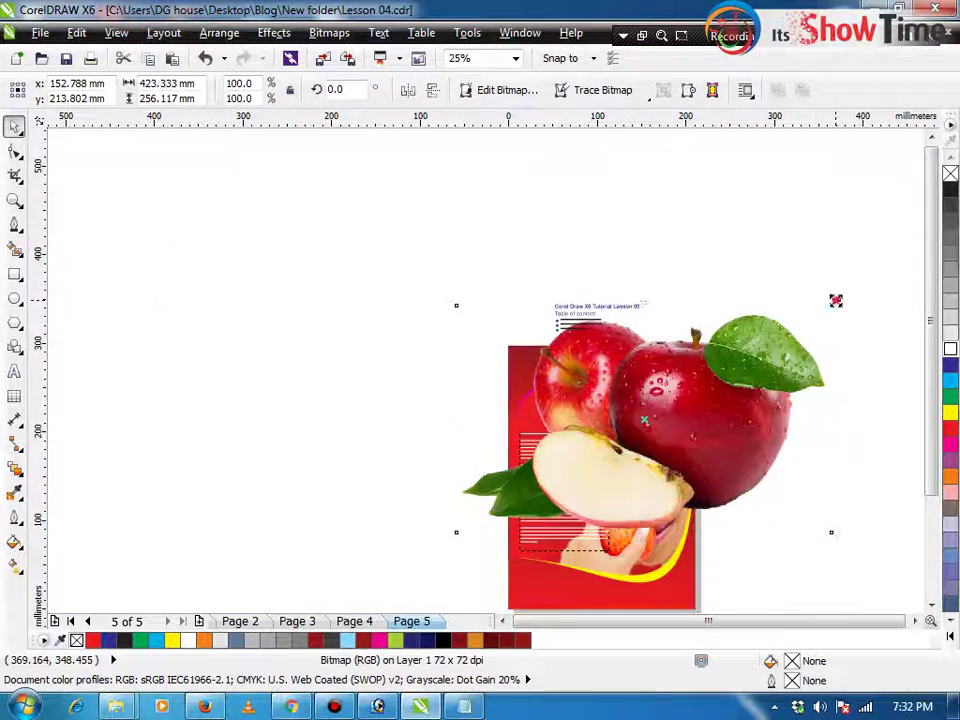
# Scale the apple image to about 91 mm wide and place it over the magenta wave above the woman's forehead
pyautogui.moveTo(838, 302); pyautogui.dragTo(546, 469)
pyautogui.press('z')
pyautogui.moveTo(576, 398); pyautogui.dragTo(599, 319)
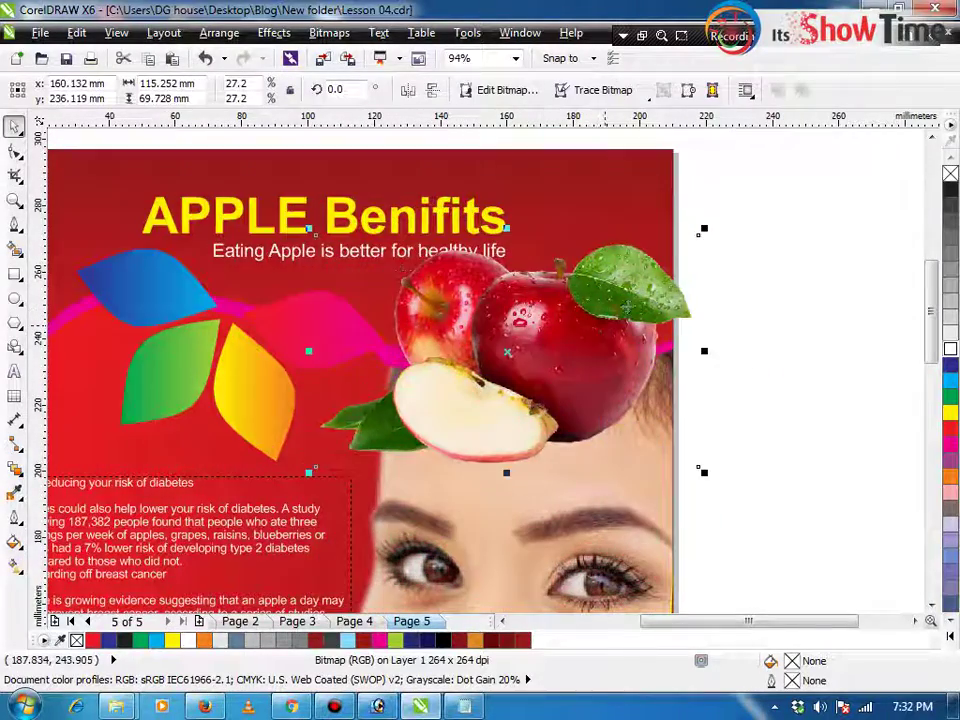
pyautogui.moveTo(703, 230); pyautogui.dragTo(663, 254)
pyautogui.moveTo(581, 342); pyautogui.dragTo(580, 337)
pyautogui.scroll(-3, 669, 379)
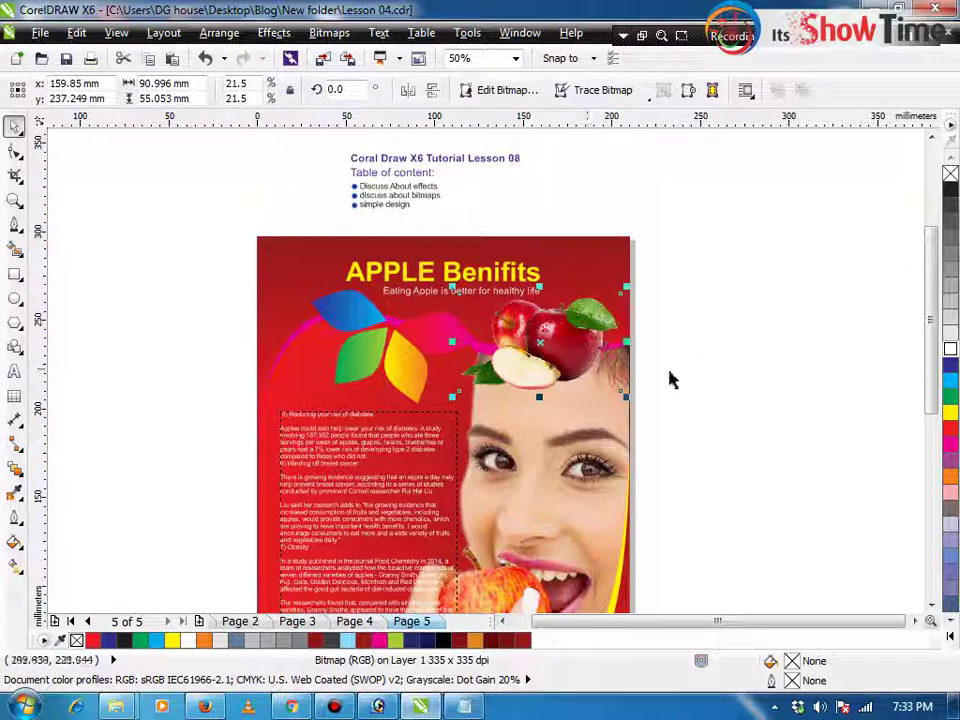
pyautogui.click(700, 370)
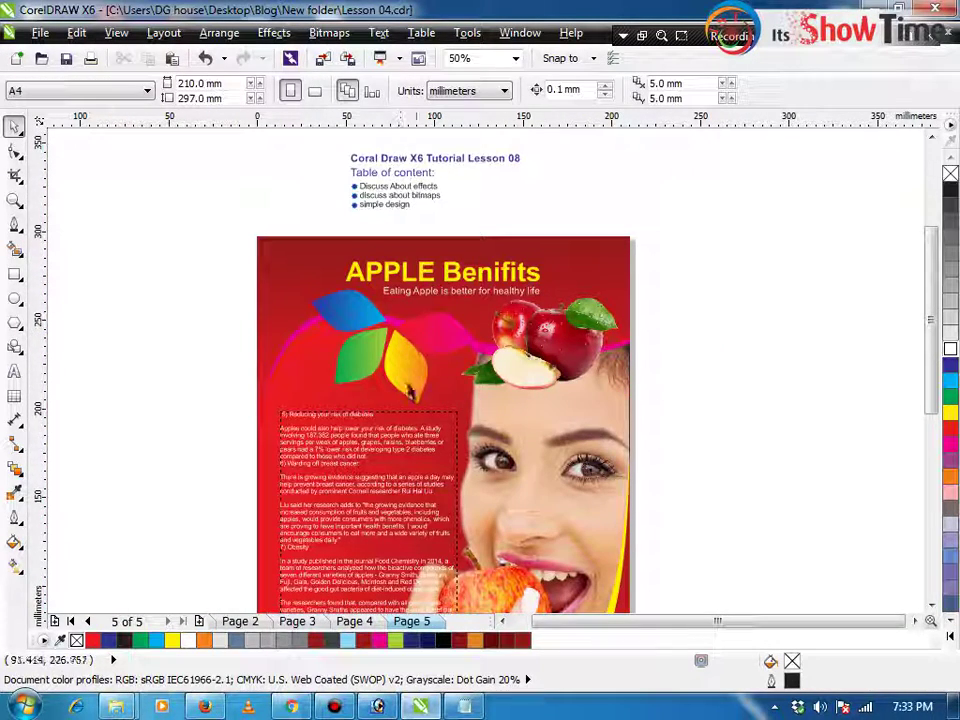
# Copy the title "Reducing your risk of diabetes" from the top of the article text
pyautogui.click(410, 383)
pyautogui.click(184, 349)
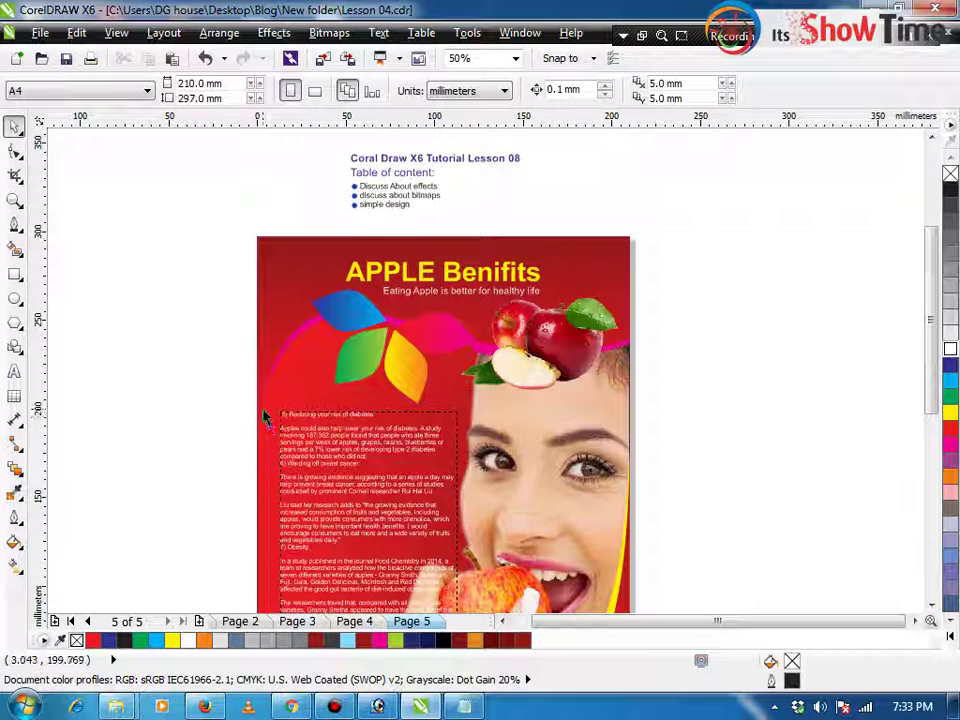
pyautogui.doubleClick(308, 430)
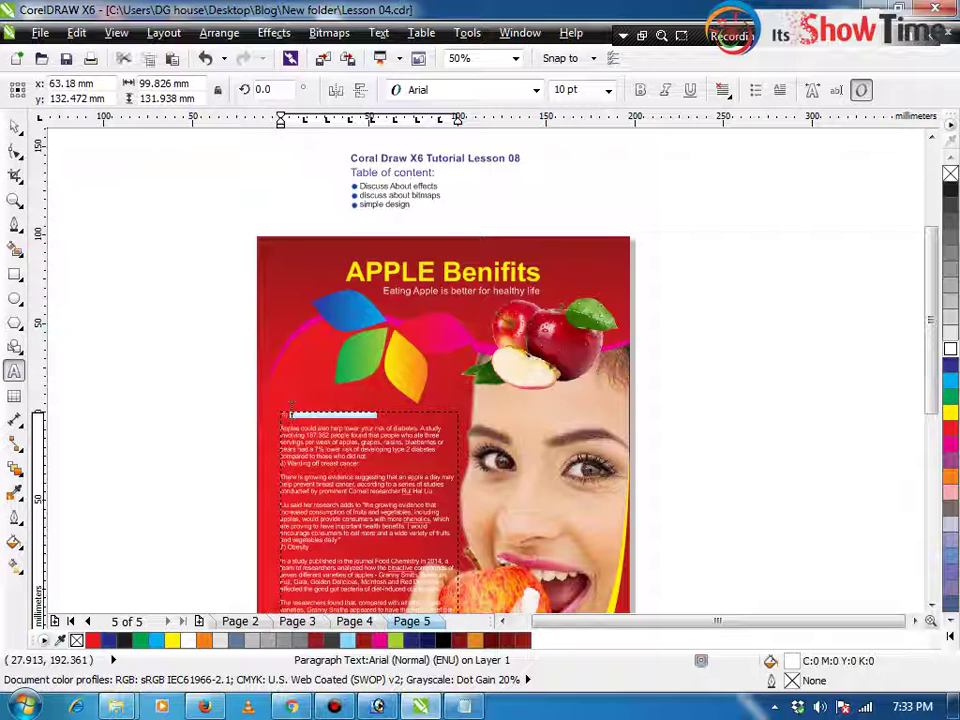
pyautogui.hotkey('ctrl', 'space')
pyautogui.press('F2')
pyautogui.moveTo(242, 274); pyautogui.dragTo(547, 432)
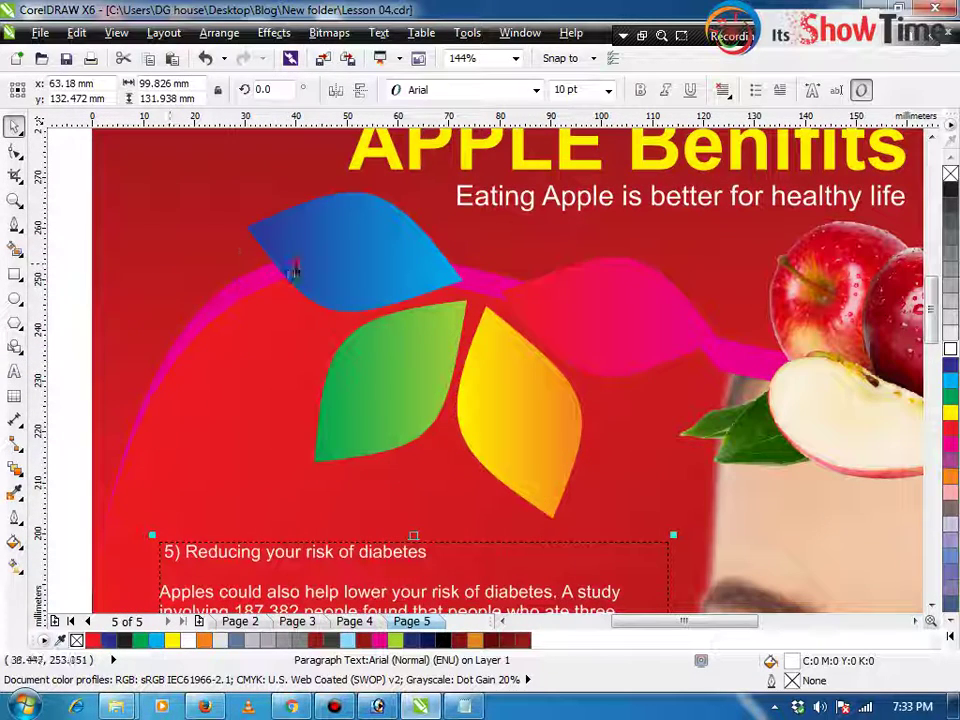
pyautogui.click(293, 270)
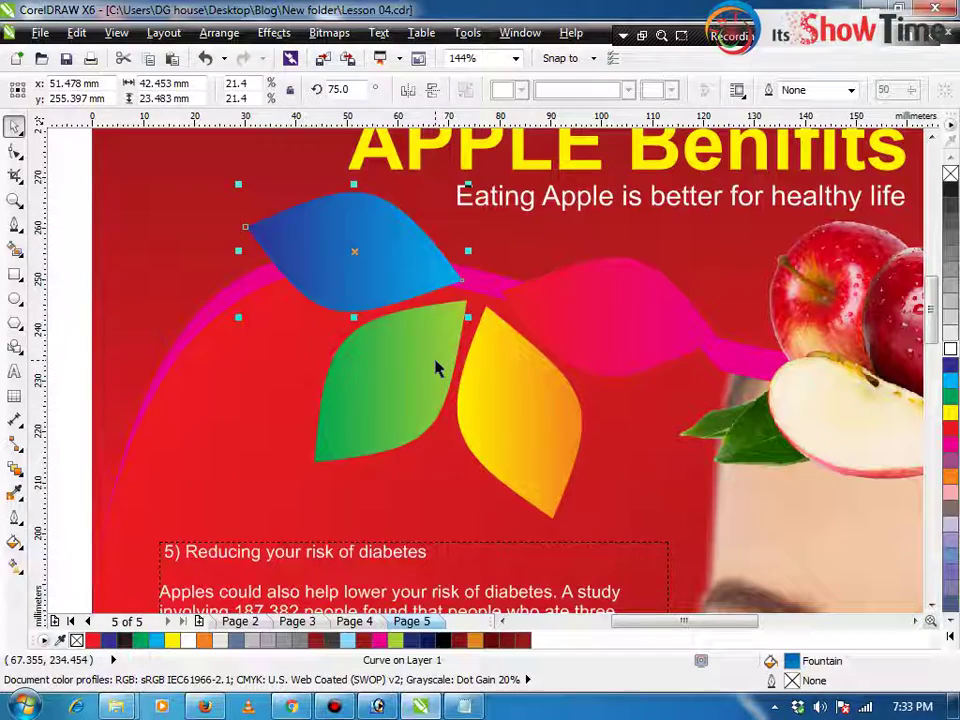
pyautogui.press('F11')
pyautogui.press('Escape')
# Copy all properties of the green leaf onto the blue, yellow and pink leaves
pyautogui.click(395, 397)
pyautogui.moveTo(395, 397); pyautogui.dragTo(352, 260)
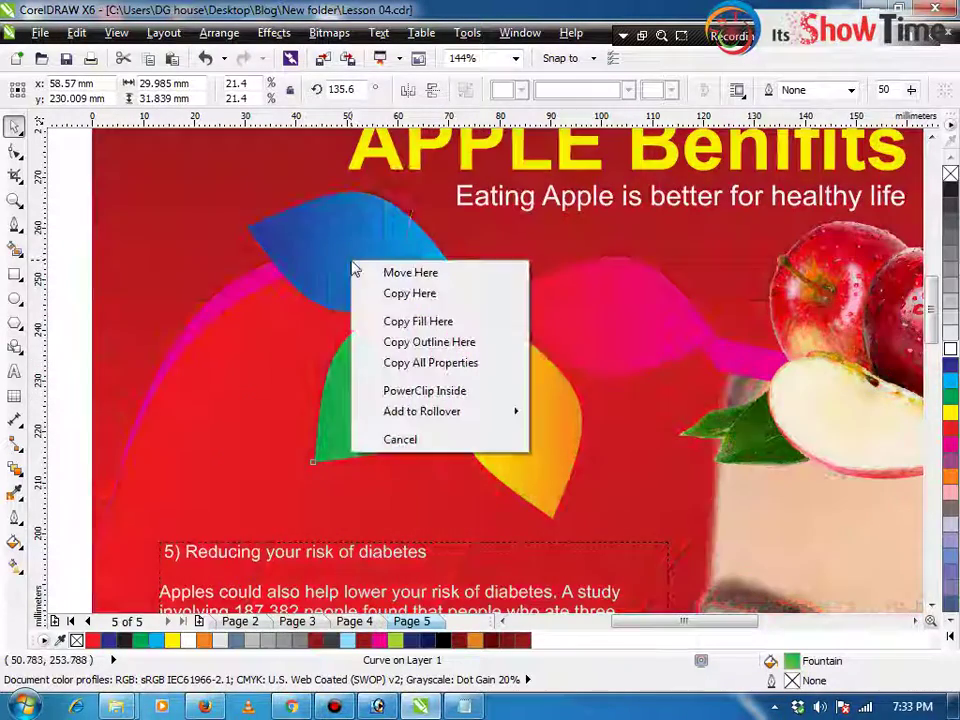
pyautogui.click(419, 366)
pyautogui.click(482, 390)
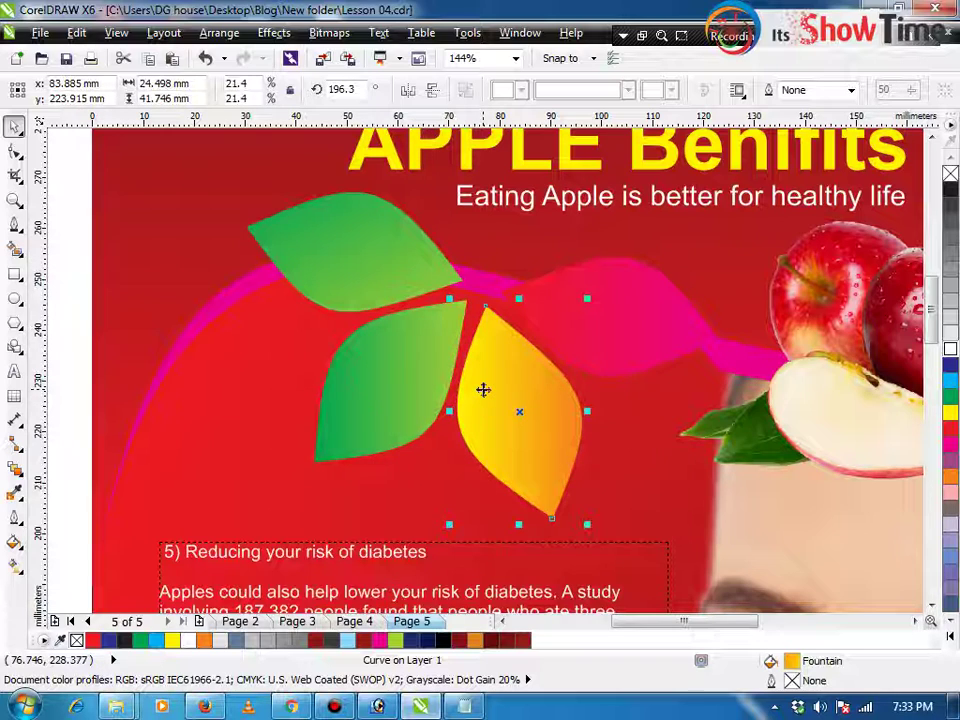
pyautogui.hotkey('ctrl', 'r')
pyautogui.click(606, 355)
pyautogui.hotkey('ctrl', 'r')
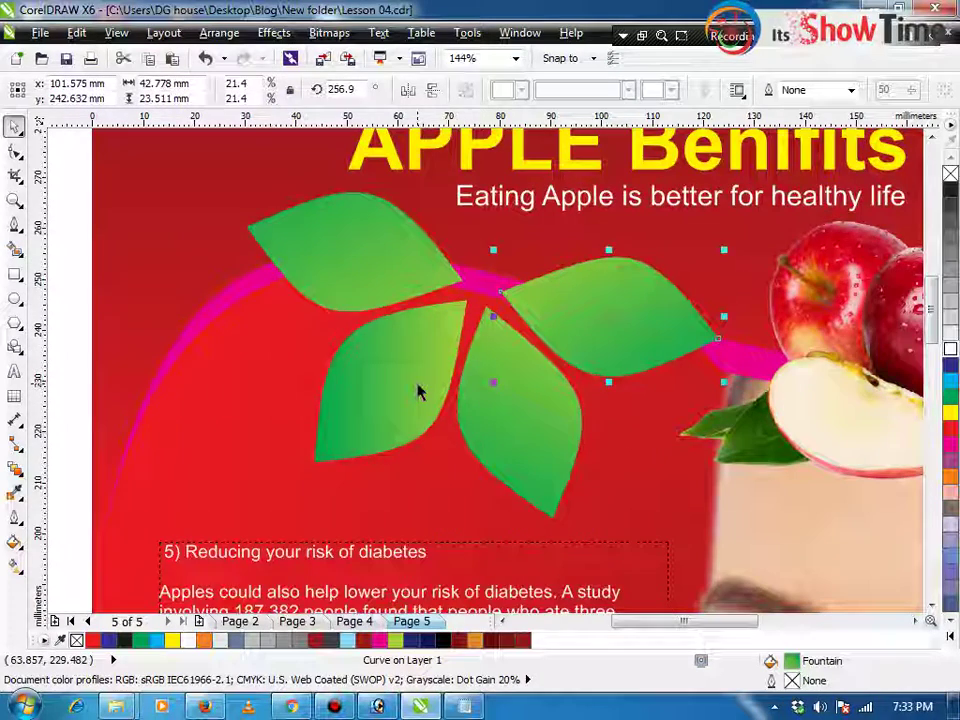
pyautogui.scroll(-2, 418, 388)
pyautogui.click(415, 425)
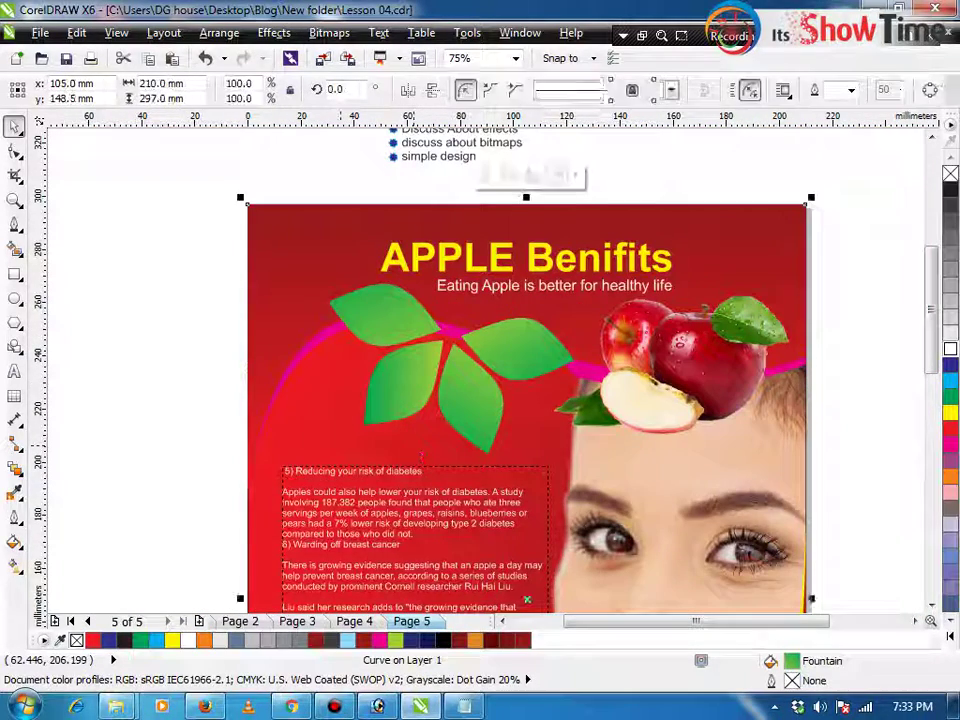
pyautogui.click(124, 326)
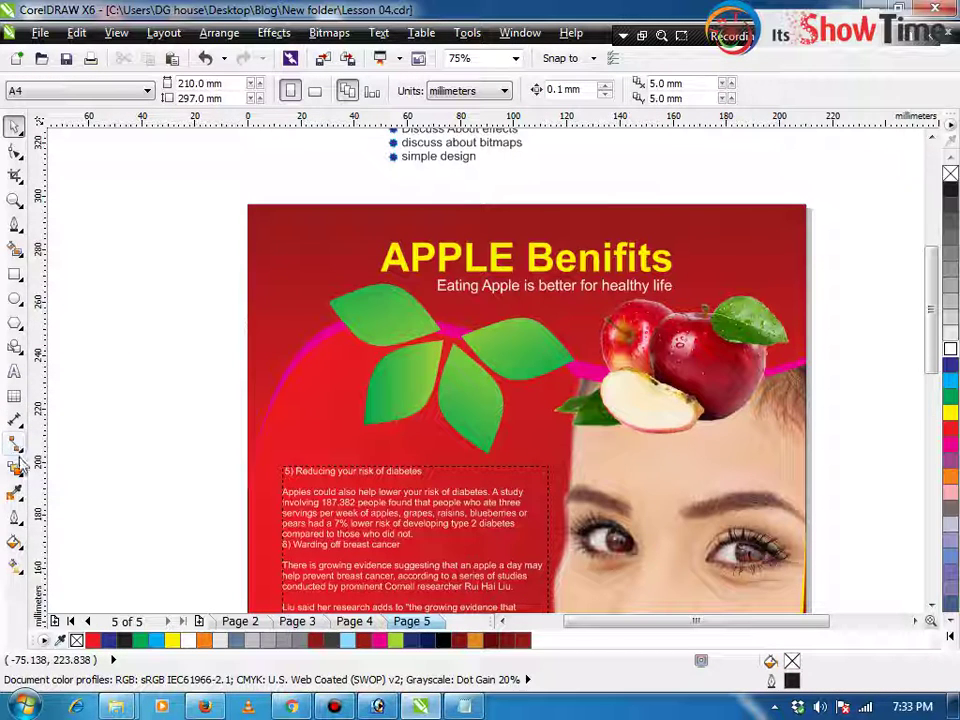
# Paste the copied title as separate artistic text, place it over the upper-left leaf and colour it black
pyautogui.click(18, 374)
pyautogui.click(153, 364)
pyautogui.hotkey('ctrl', 'v')
pyautogui.hotkey('ctrl', 'space')
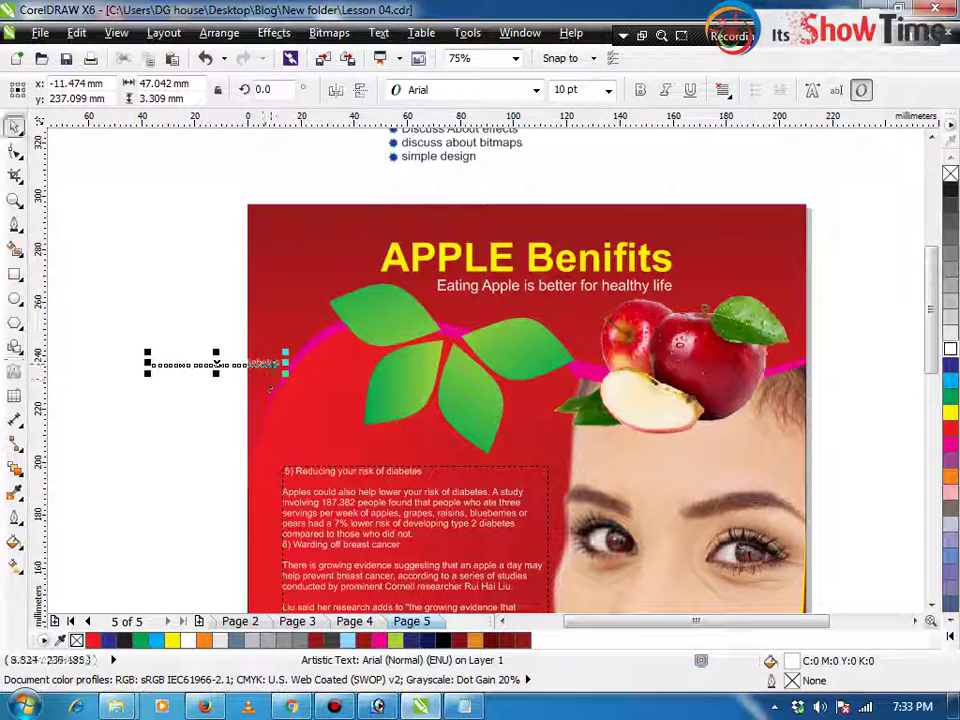
pyautogui.moveTo(271, 363); pyautogui.dragTo(405, 300)
pyautogui.click(950, 192)
# Break the "Reducing your risk of diabetes" title into two lines before "of diabetes" and centre-align it
pyautogui.press('F2')
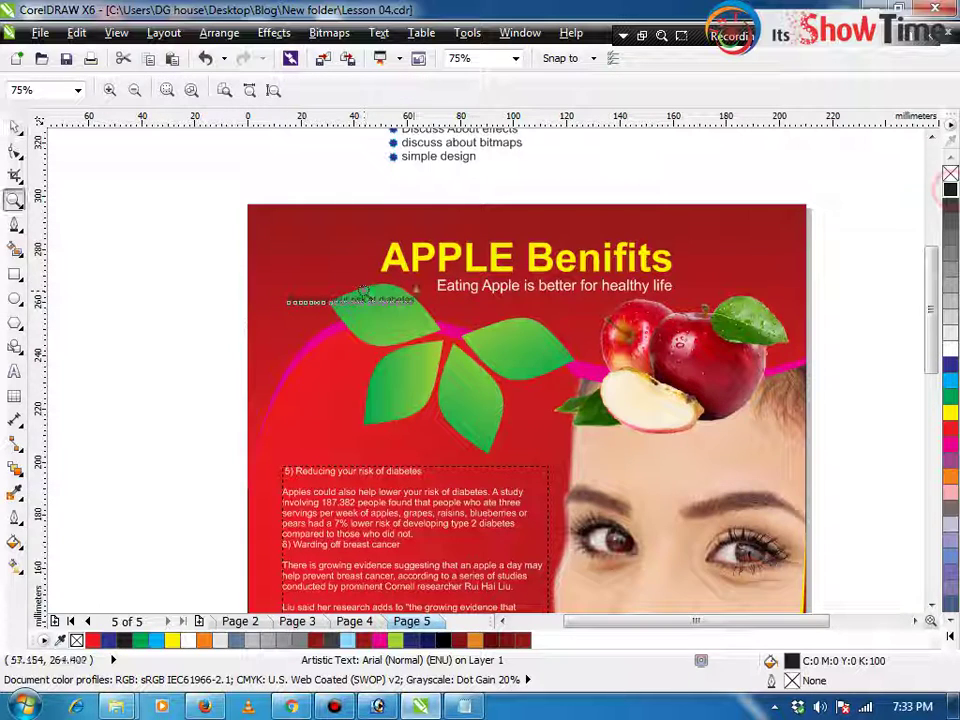
pyautogui.moveTo(516, 285); pyautogui.dragTo(147, 352)
pyautogui.click(568, 330)
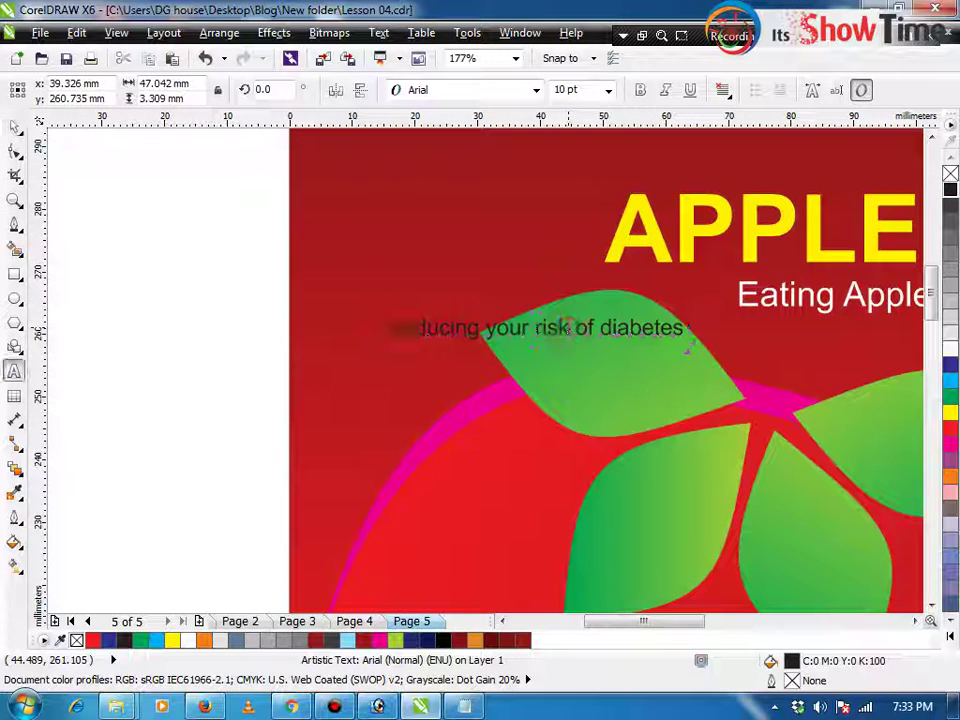
pyautogui.press('Return')
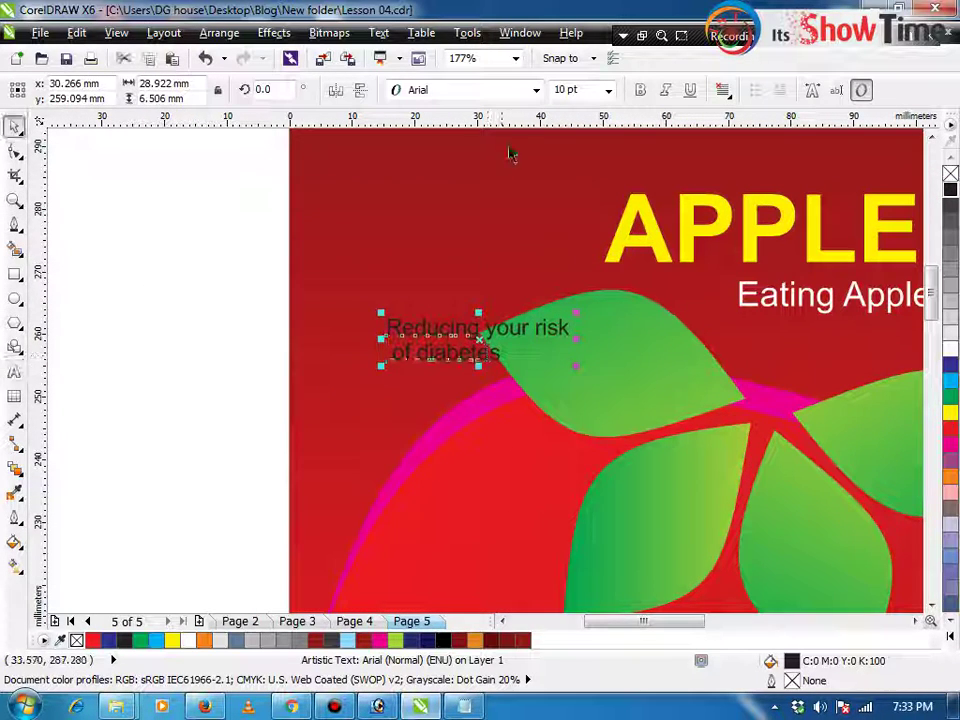
pyautogui.click(724, 91)
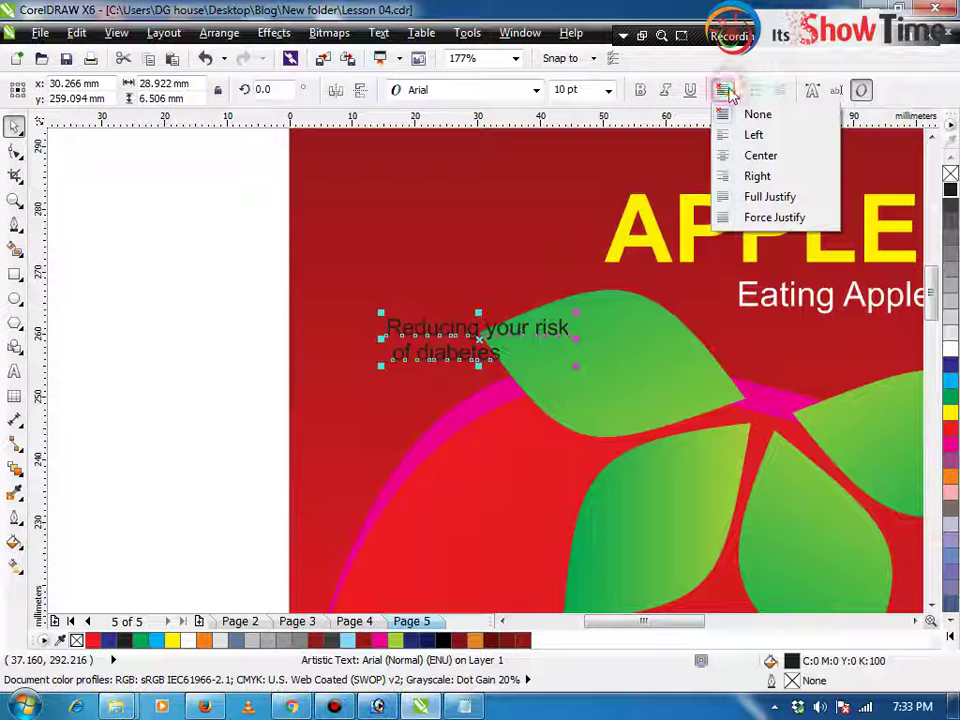
pyautogui.click(761, 156)
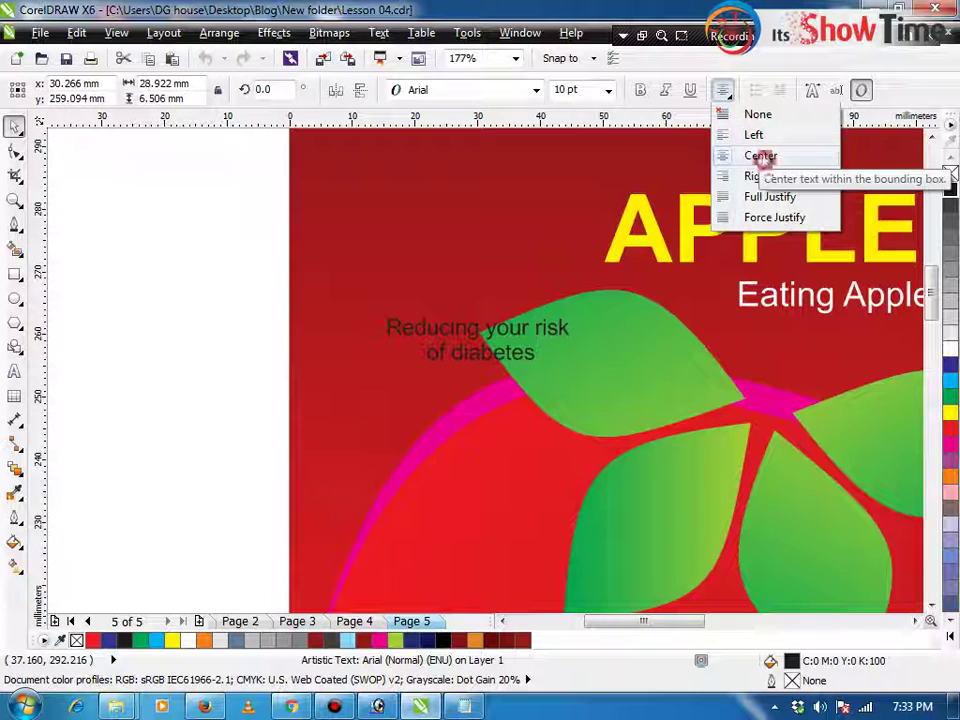
pyautogui.click(535, 345)
pyautogui.click(497, 333)
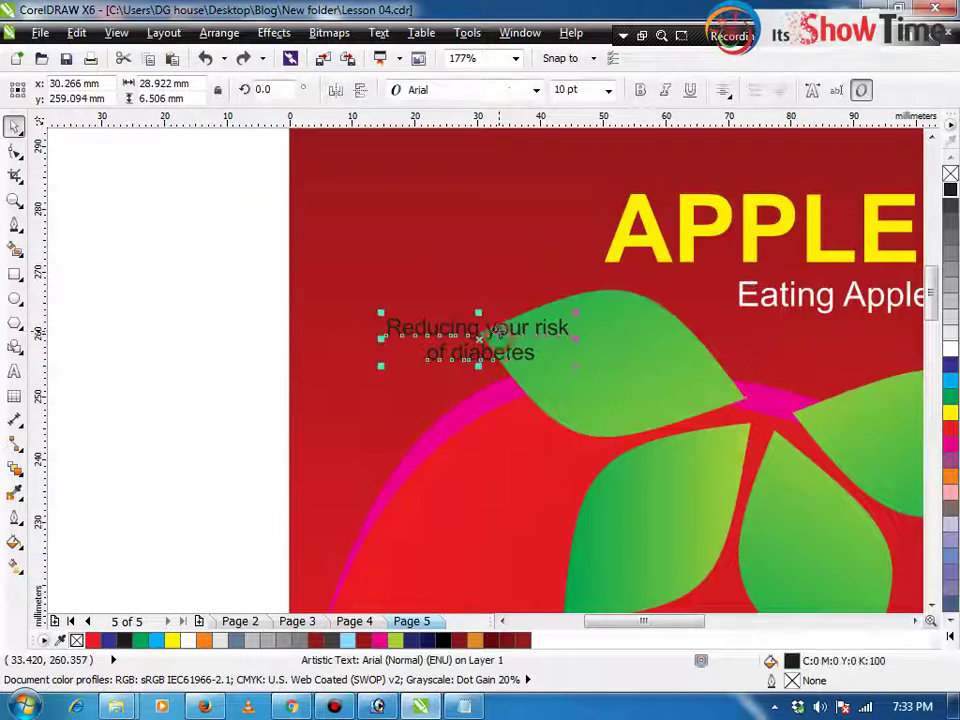
# Place the "Reducing your risk of diabetes" label on the upper-left leaf and rotate it to about 340.7° to follow the leaf
pyautogui.moveTo(480, 340); pyautogui.dragTo(634, 345)
pyautogui.click(634, 345)
pyautogui.moveTo(709, 334); pyautogui.dragTo(646, 375)
# Copy the heading "Warding off breast cancer" from the article text
pyautogui.press('F4')
pyautogui.press('z')
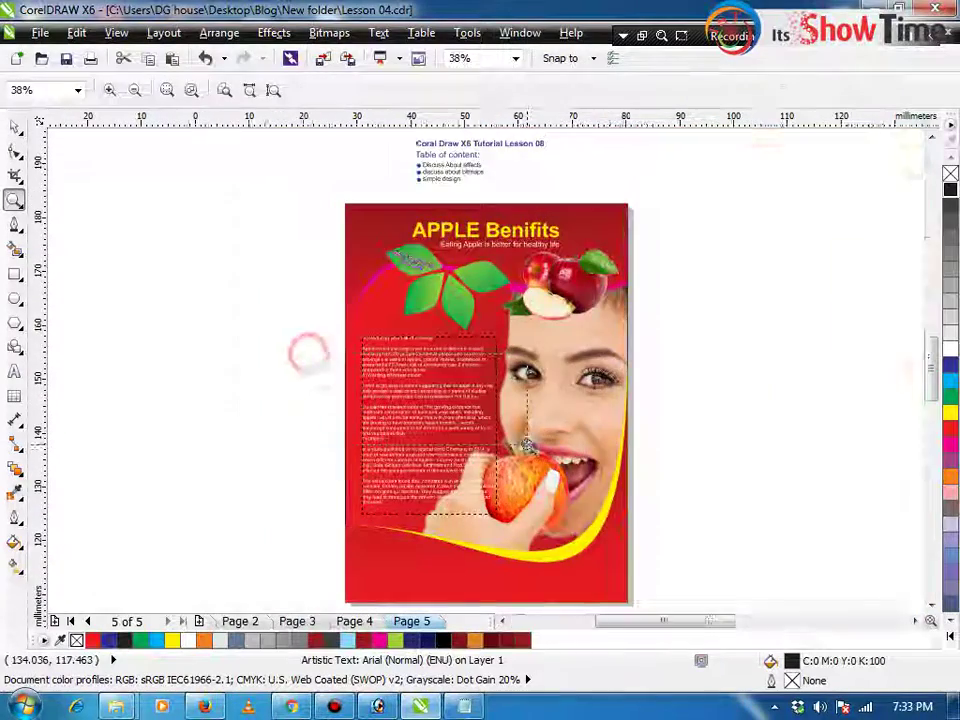
pyautogui.moveTo(306, 349); pyautogui.dragTo(528, 455)
pyautogui.doubleClick(363, 284)
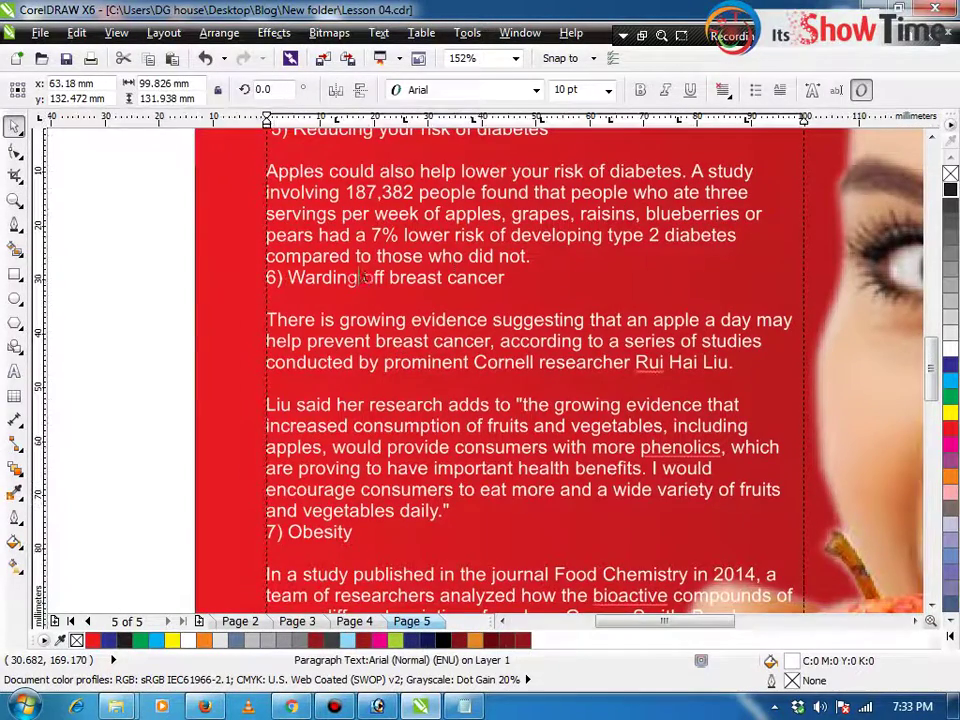
pyautogui.moveTo(505, 278); pyautogui.dragTo(306, 279)
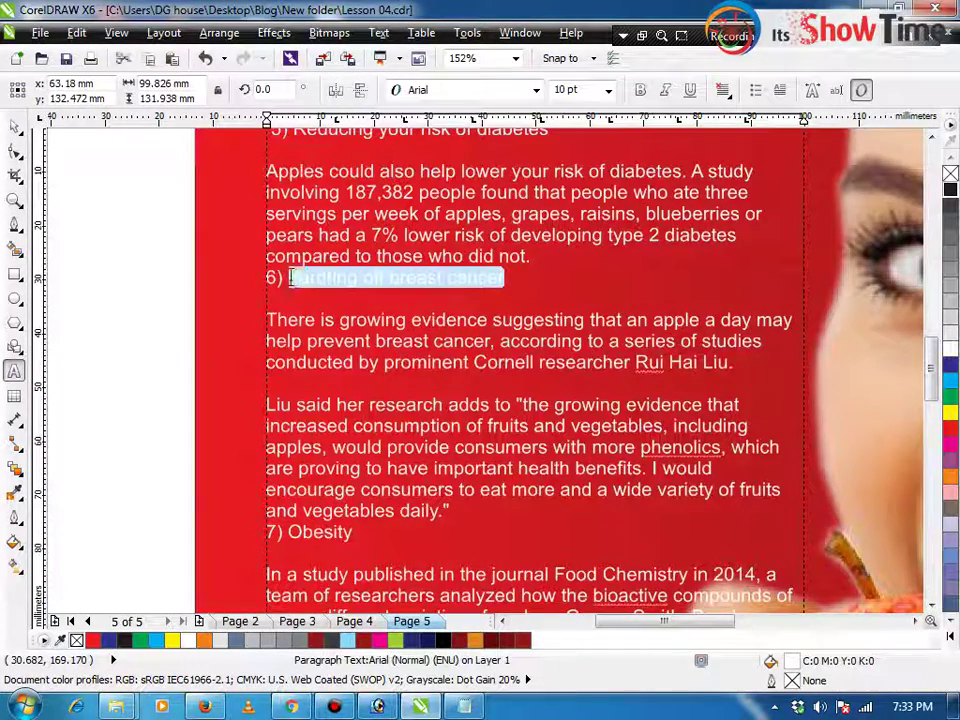
pyautogui.hotkey('ctrl', 'space')
# Duplicate the diabetes label onto the lower-left leaf and replace its text with the copied "Warding off breast cancer"
pyautogui.press('F4')
pyautogui.press('z')
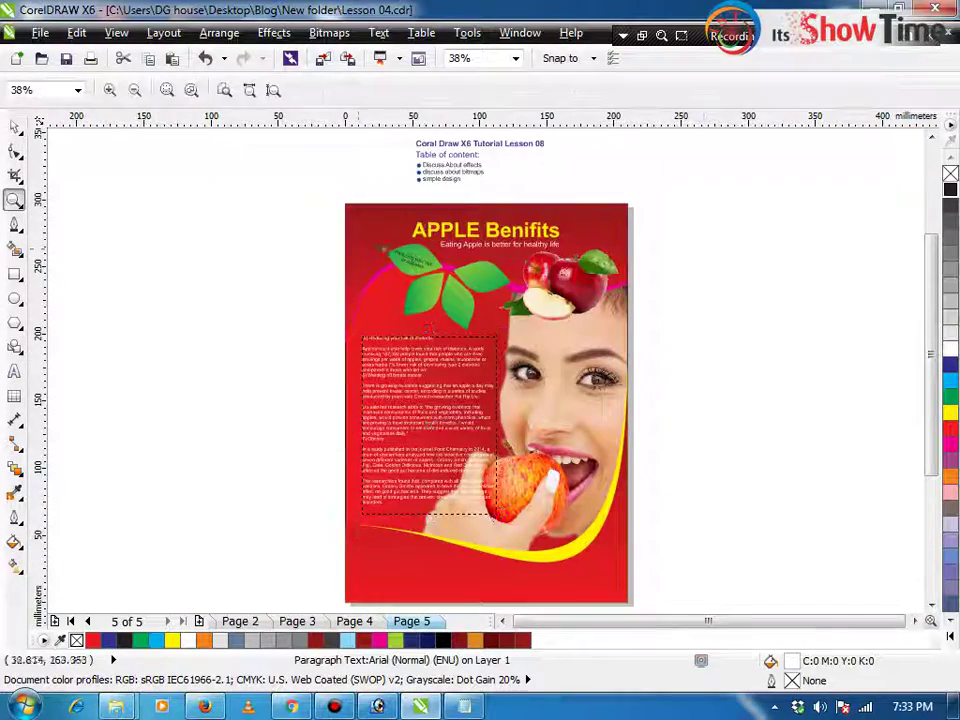
pyautogui.moveTo(355, 237); pyautogui.dragTo(523, 324)
pyautogui.moveTo(427, 290); pyautogui.dragTo(455, 440)
pyautogui.doubleClick(455, 440)
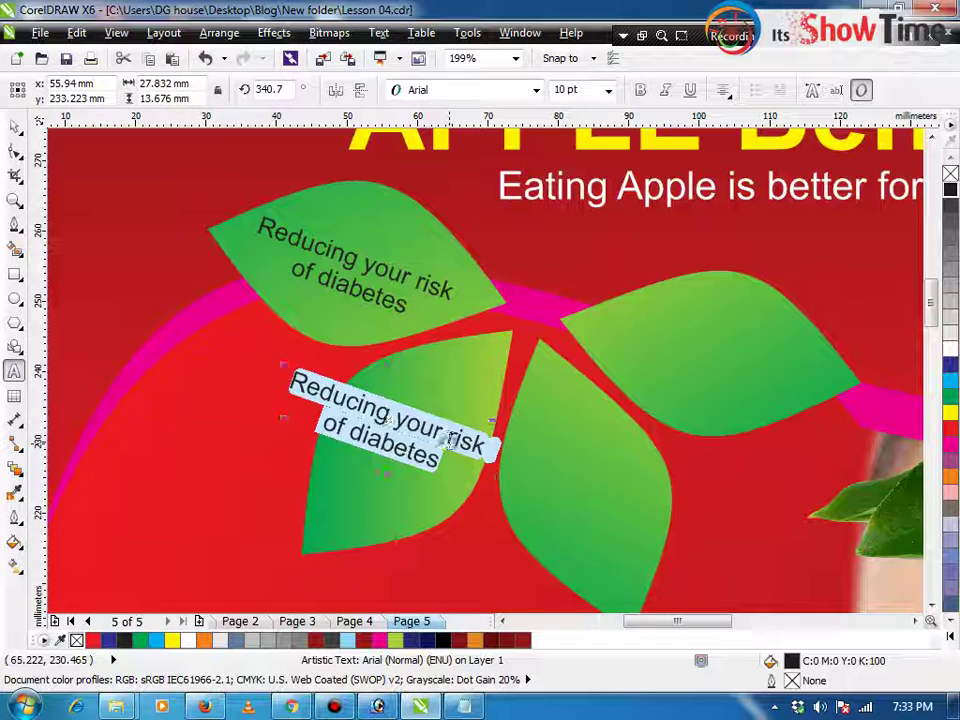
pyautogui.hotkey('ctrl', 'v')
pyautogui.hotkey('ctrl', 'space')
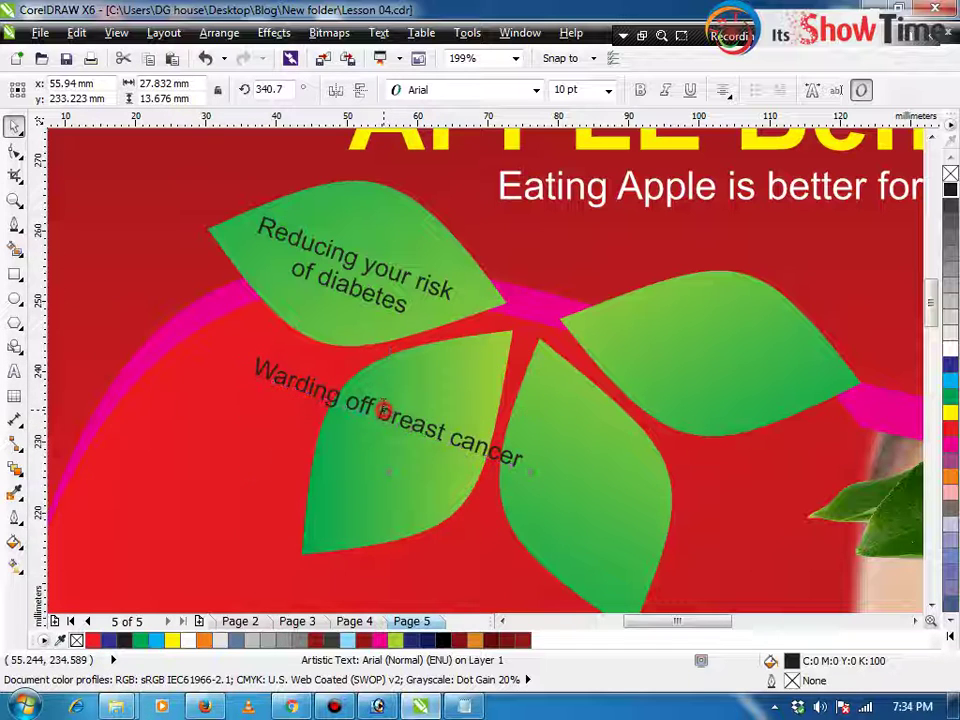
# Break the "Warding off breast cancer" label before "breast cancer" and rotate it to about 52° along its leaf
pyautogui.doubleClick(383, 409)
pyautogui.press('Return')
pyautogui.hotkey('ctrl', 'space')
pyautogui.click(440, 417)
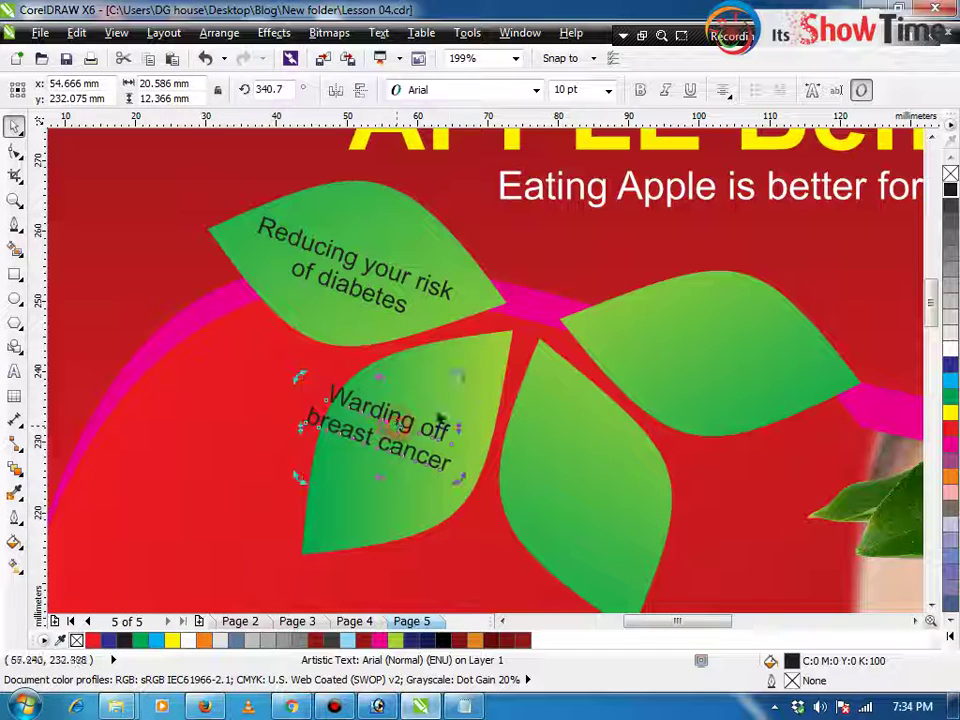
pyautogui.moveTo(461, 381); pyautogui.dragTo(348, 312)
pyautogui.click(311, 375)
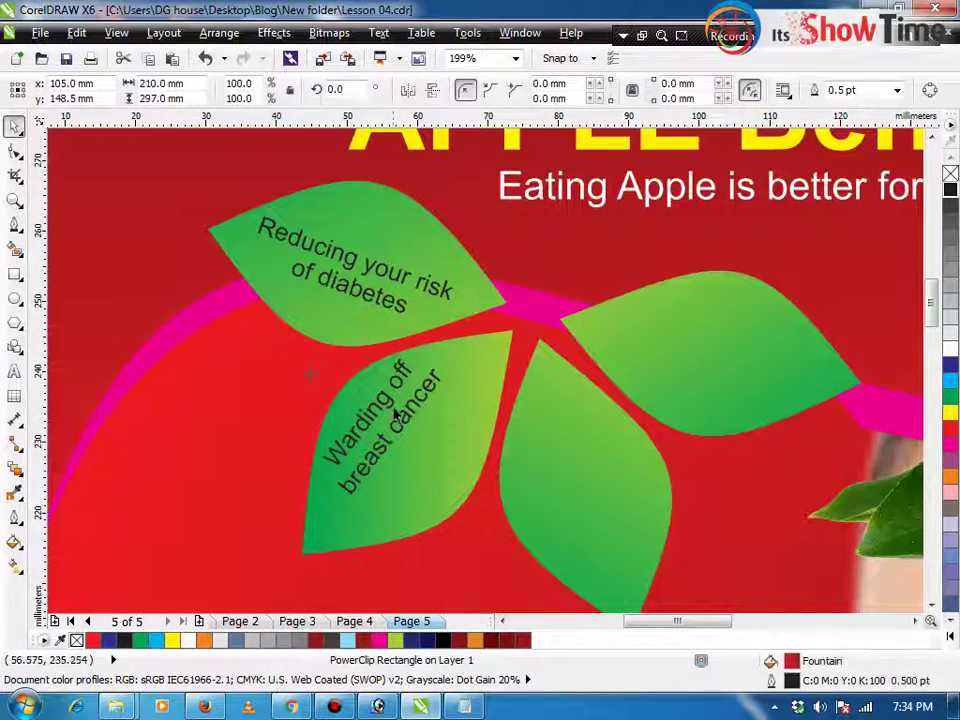
# Centre the "Warding off breast cancer" label on its leaf and make both leaf labels bold
pyautogui.click(382, 416)
pyautogui.moveTo(392, 414); pyautogui.dragTo(416, 425)
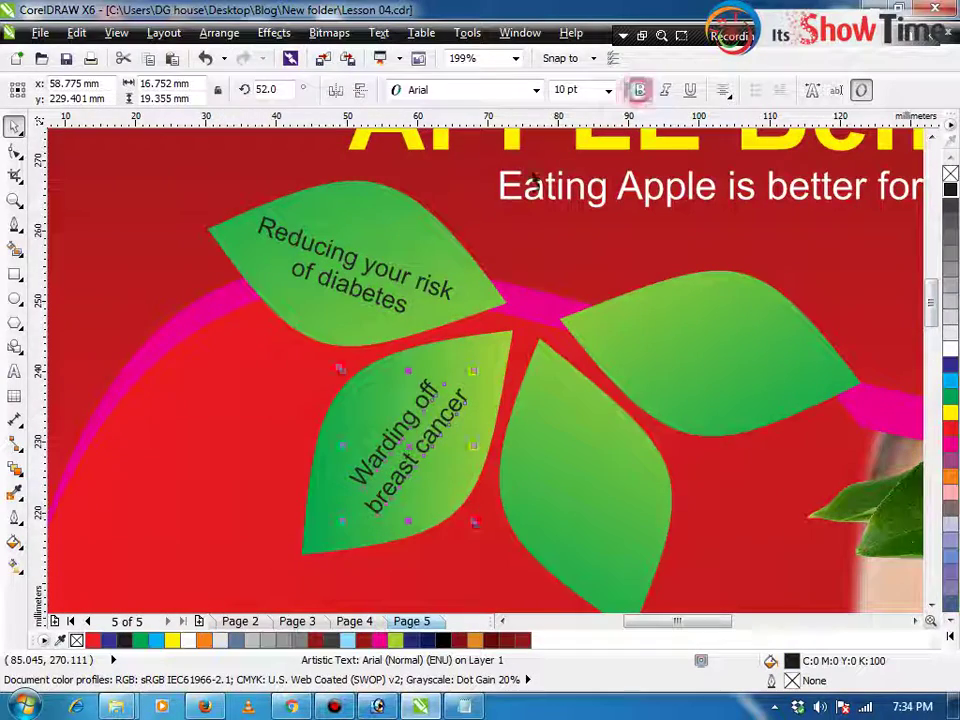
pyautogui.click(439, 289)
pyautogui.click(642, 91)
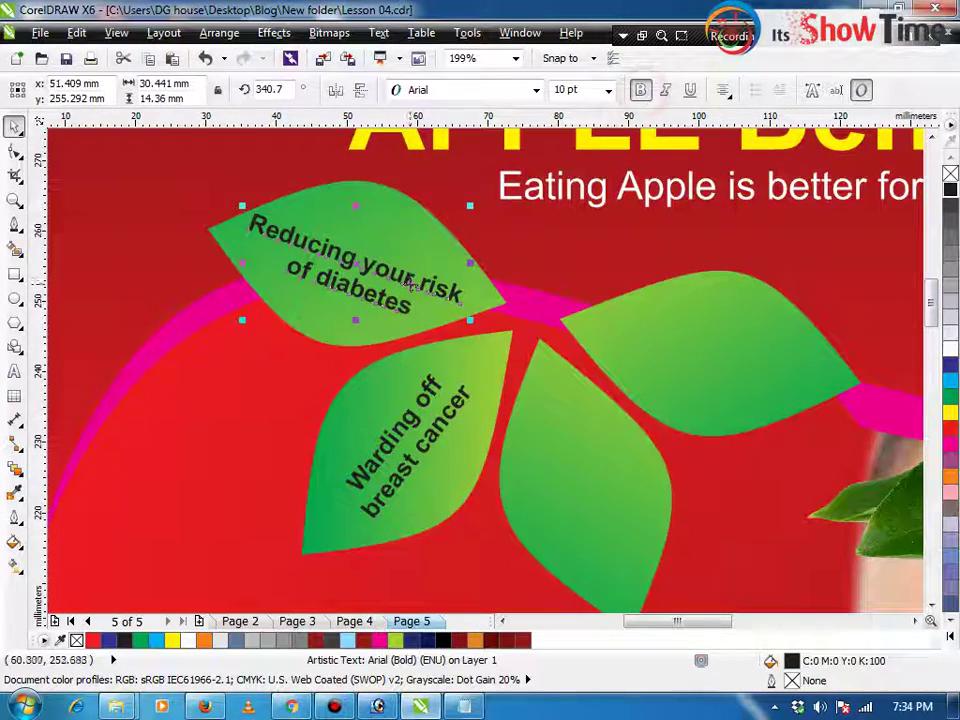
# Duplicate the "Reducing your risk of diabetes" label onto the lower-middle leaf and rotate it to about 109° along the leaf
pyautogui.moveTo(418, 281); pyautogui.dragTo(635, 380)
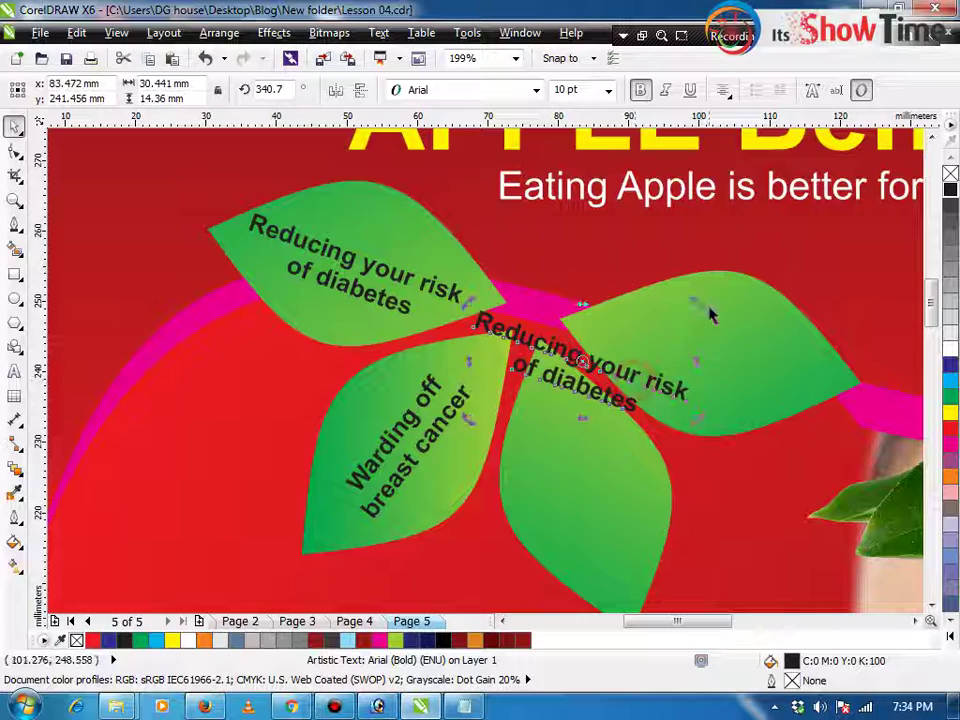
pyautogui.moveTo(696, 300); pyautogui.dragTo(390, 247)
pyautogui.moveTo(620, 365); pyautogui.dragTo(598, 483)
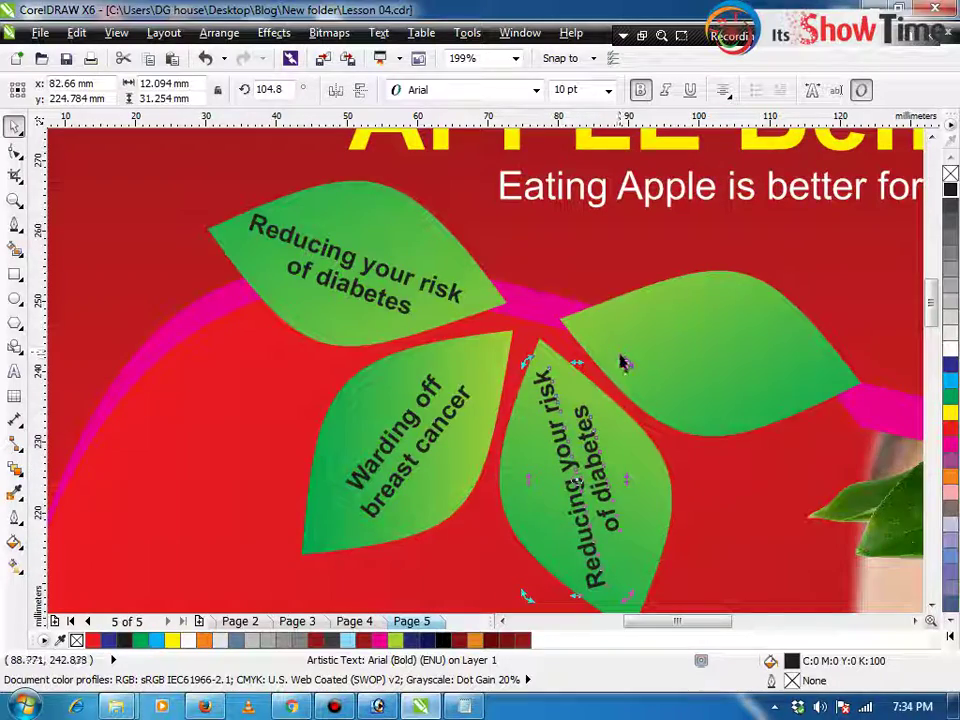
pyautogui.moveTo(621, 360)
pyautogui.mouseDown()
pyautogui.moveTo(611, 360)
pyautogui.moveTo(617, 369)
pyautogui.mouseUp()
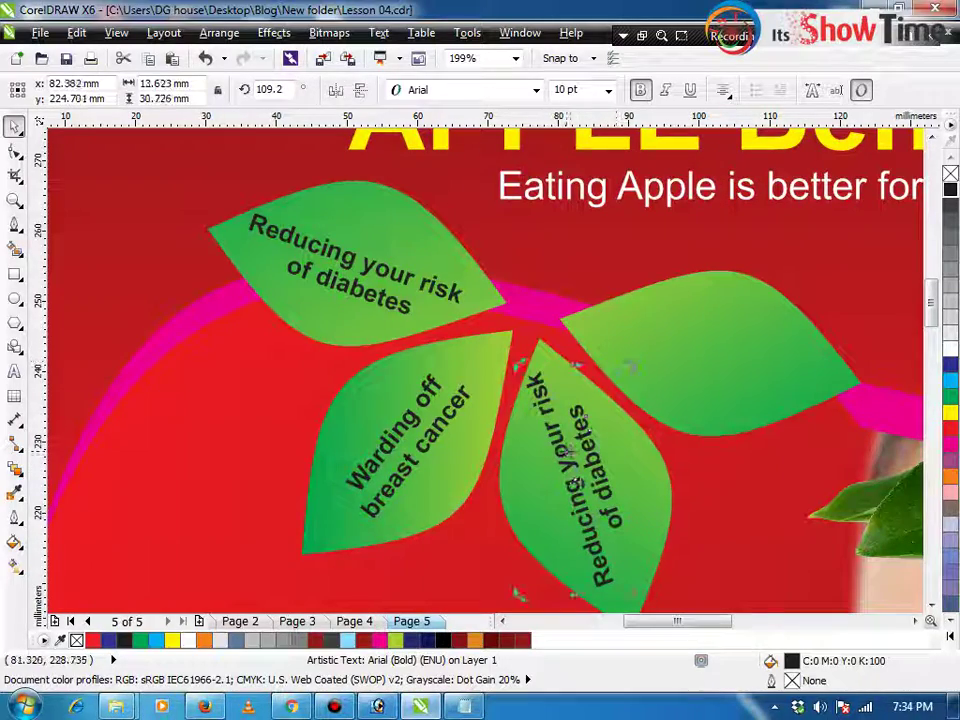
pyautogui.moveTo(568, 449); pyautogui.dragTo(649, 459)
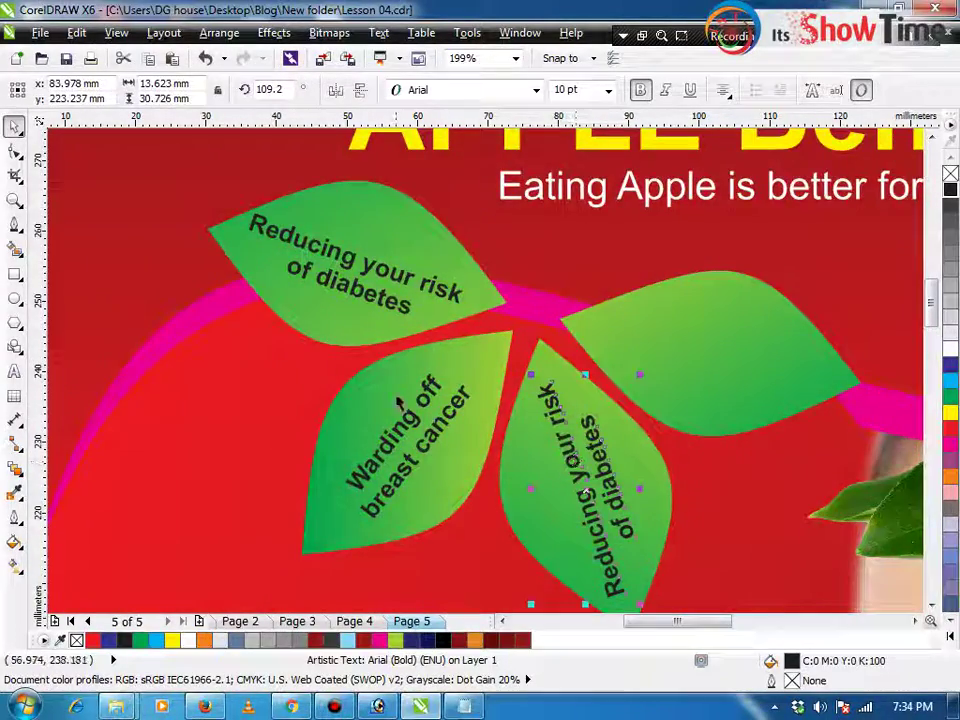
# Duplicate the "Warding off breast cancer" label onto the right-hand leaf and rotate it to about 345° to follow the leaf
pyautogui.moveTo(399, 402); pyautogui.dragTo(609, 311)
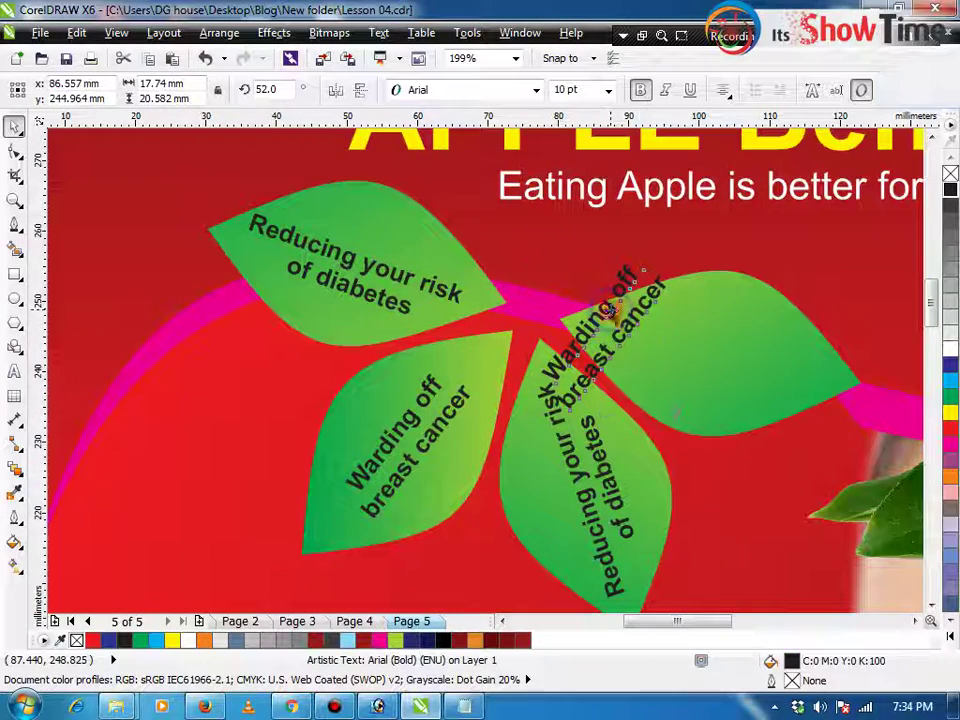
pyautogui.moveTo(676, 262); pyautogui.dragTo(755, 388)
pyautogui.click(683, 410)
pyautogui.click(656, 376)
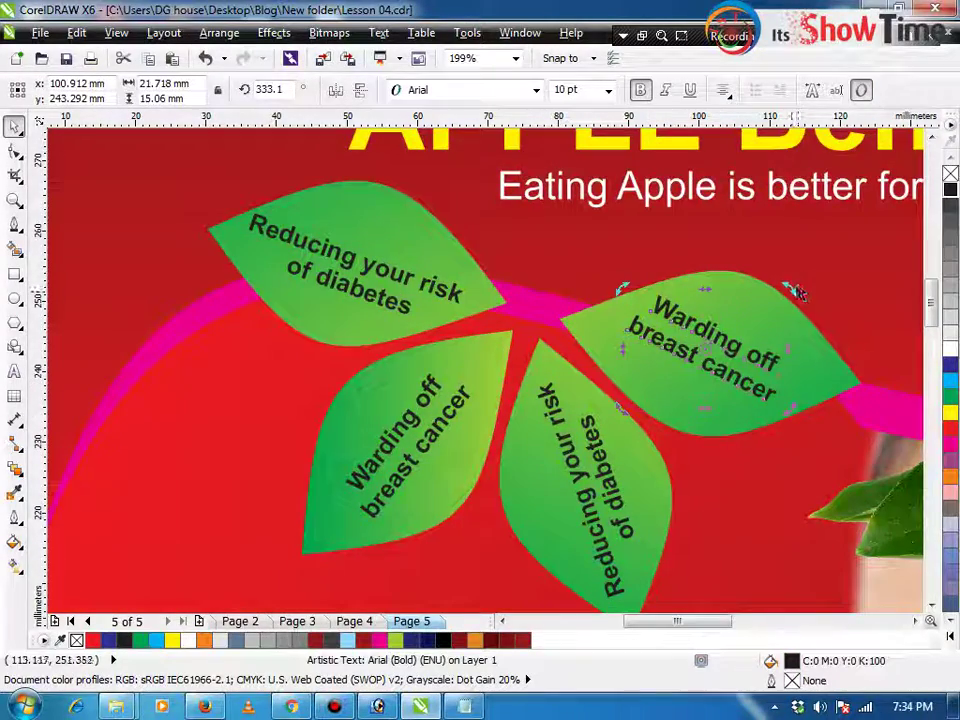
pyautogui.moveTo(797, 291); pyautogui.dragTo(782, 275)
# Try moving the four leaves with their labels slightly lower, and undo the move
pyautogui.scroll(-3, 782, 275)
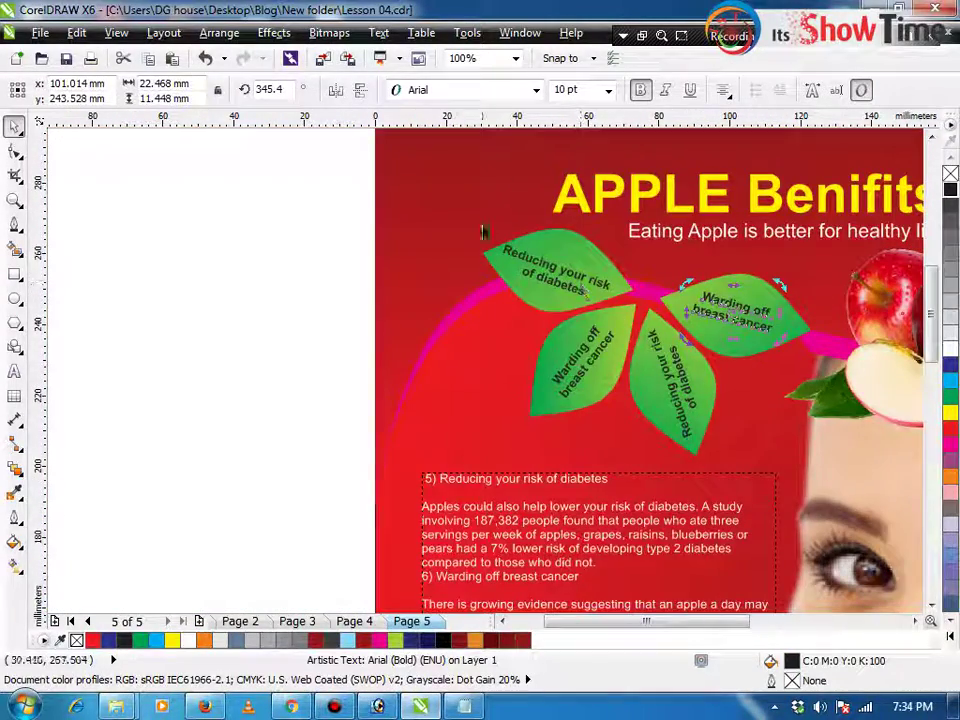
pyautogui.moveTo(456, 210); pyautogui.dragTo(864, 499)
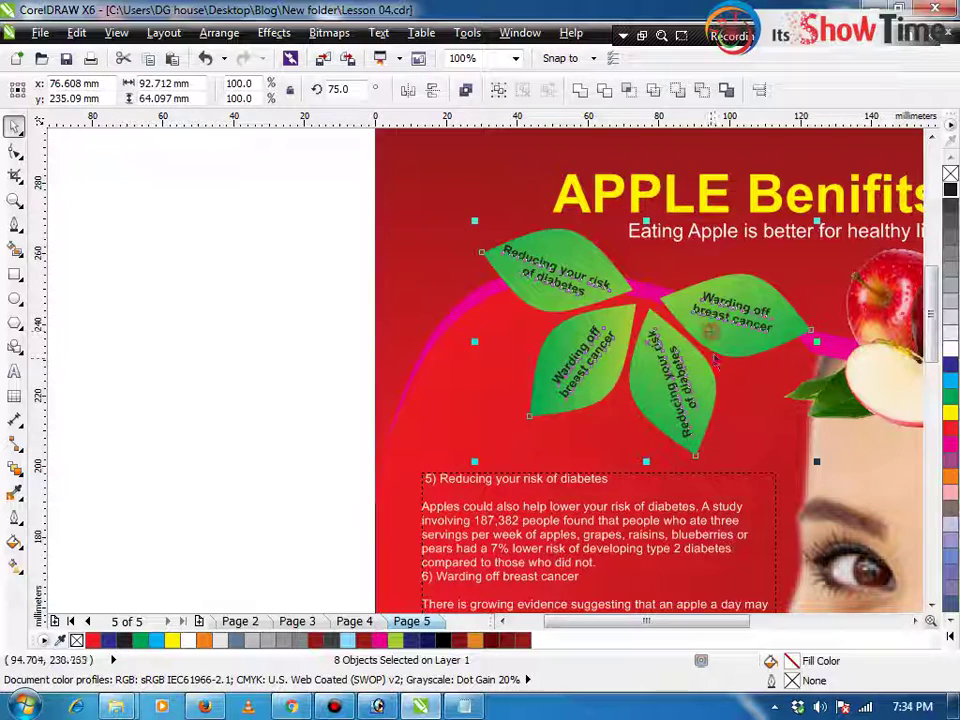
pyautogui.moveTo(713, 360)
pyautogui.mouseDown()
pyautogui.moveTo(708, 329)
pyautogui.moveTo(704, 370)
pyautogui.mouseUp()
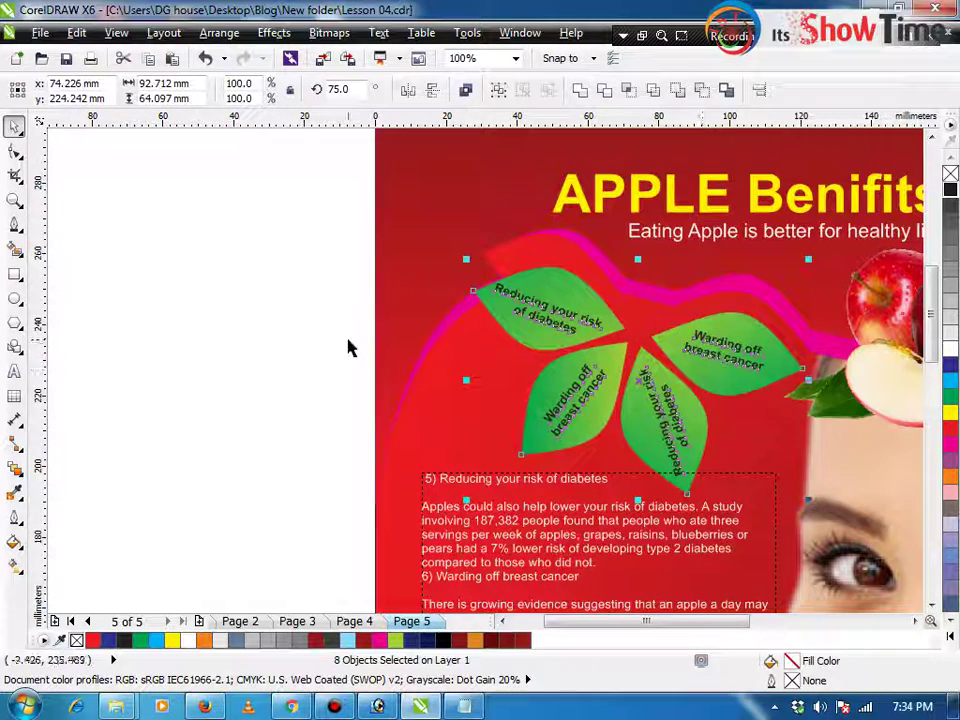
pyautogui.hotkey('ctrl', 'z')
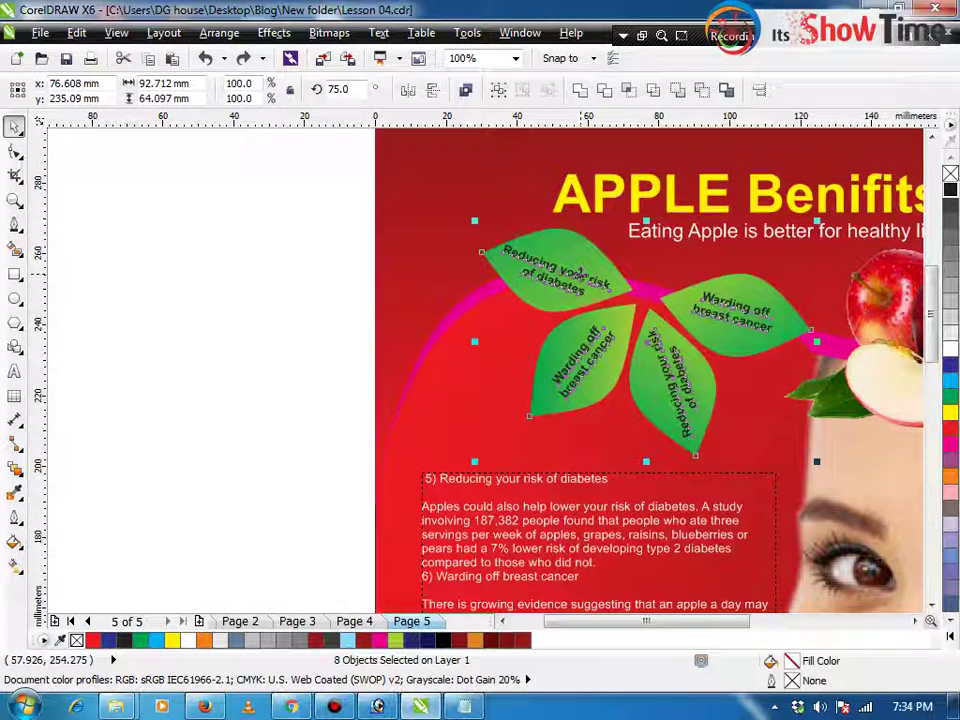
pyautogui.click(225, 261)
# Draw a circle about 30 mm in diameter in the empty area left of the page
pyautogui.click(15, 298)
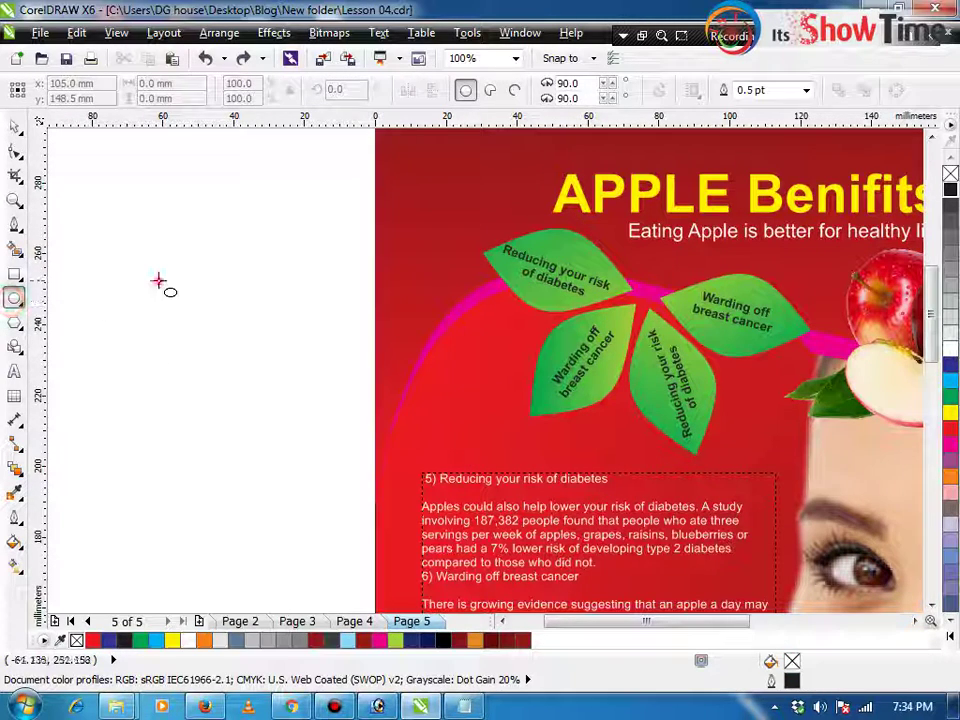
pyautogui.moveTo(158, 281); pyautogui.dragTo(268, 390)
pyautogui.press('space')
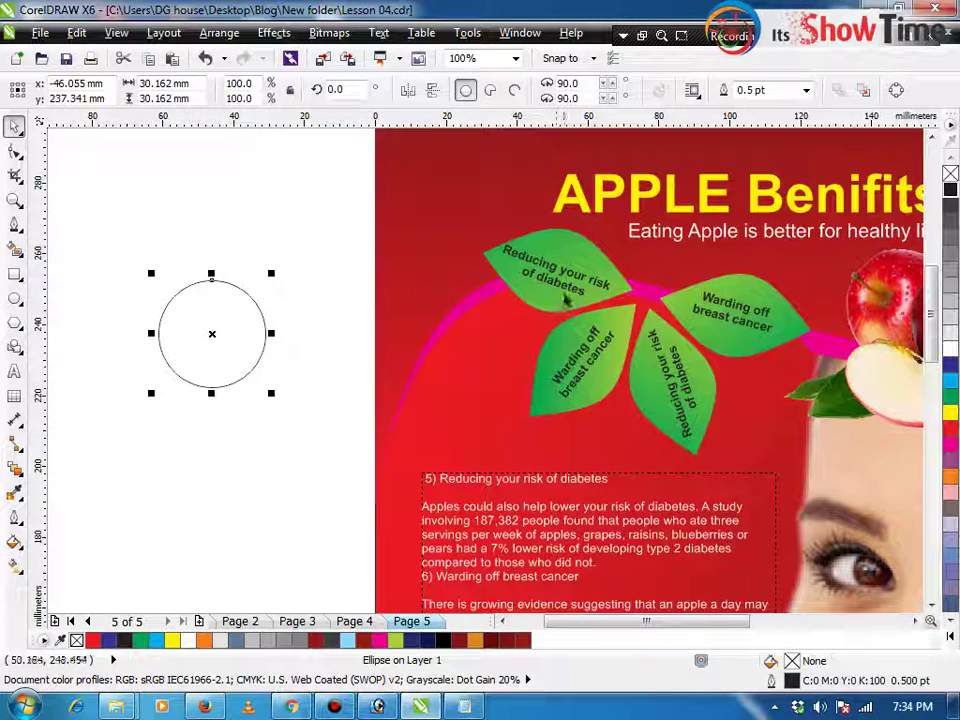
# Duplicate a diabetes label above the circle, change its text to "Apple" and set its rotation to 0
pyautogui.moveTo(564, 294); pyautogui.dragTo(211, 223)
pyautogui.rightClick(211, 223)
pyautogui.doubleClick(211, 223)
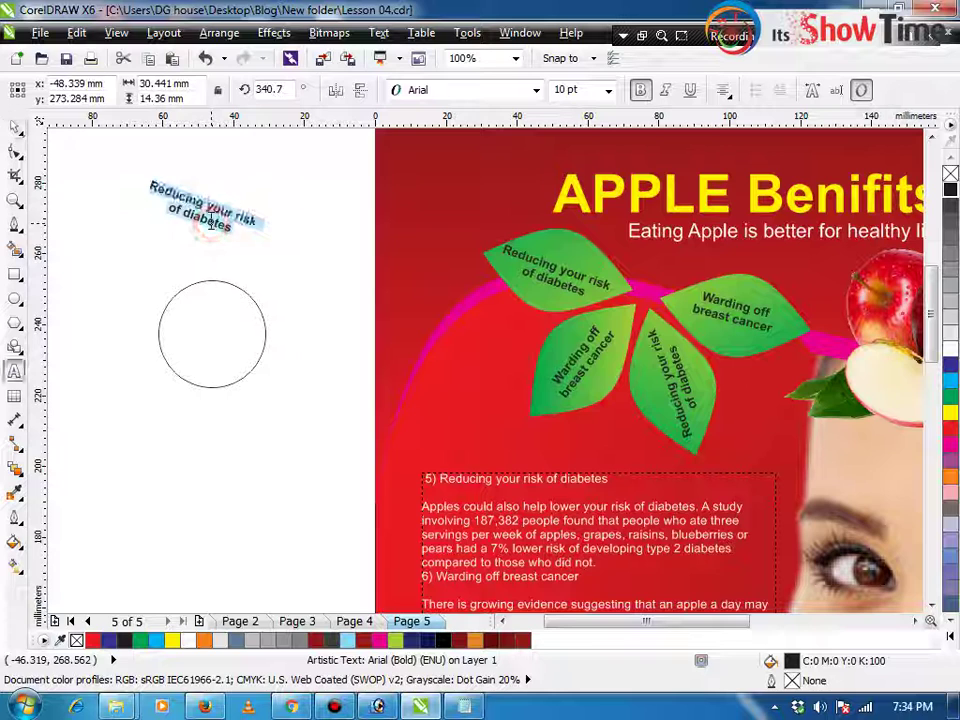
pyautogui.write('App')
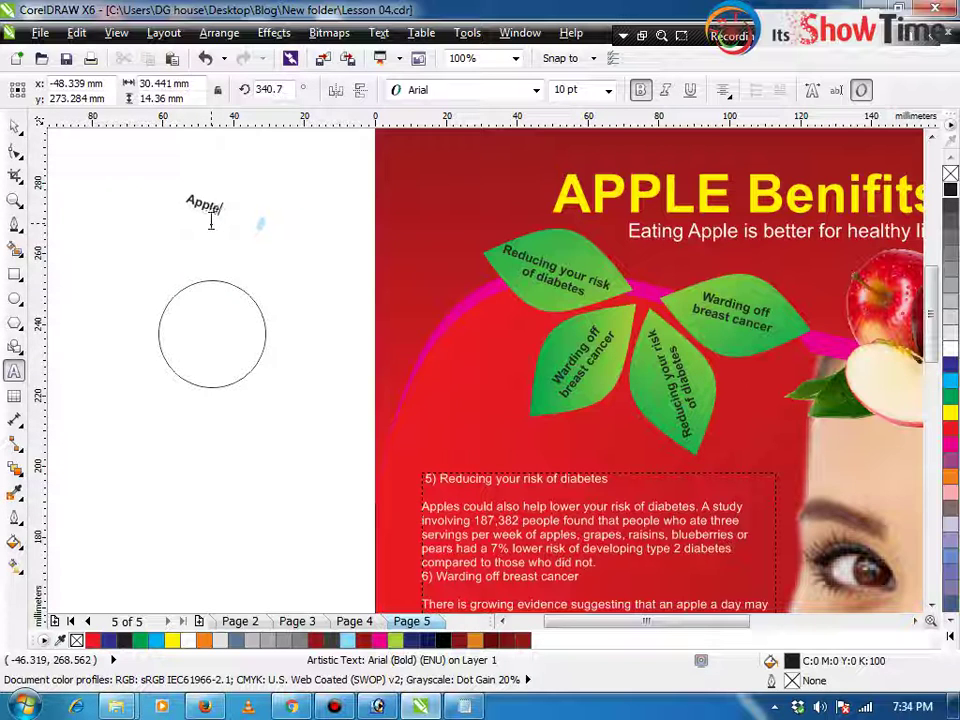
pyautogui.write('le')
pyautogui.hotkey('ctrl', 'space')
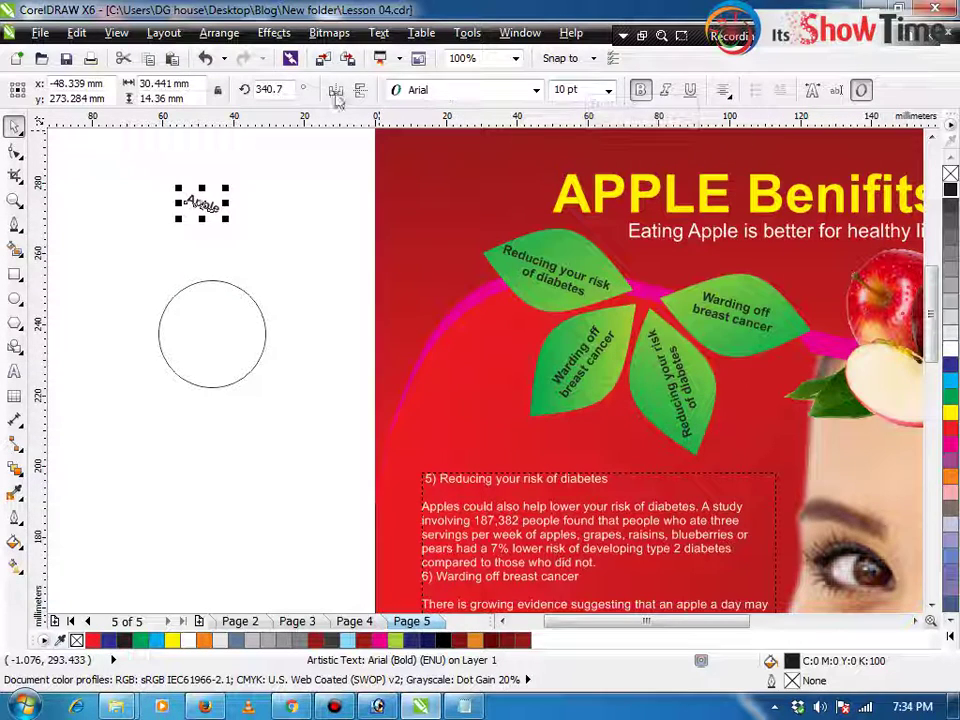
pyautogui.doubleClick(287, 90)
pyautogui.press('Return')
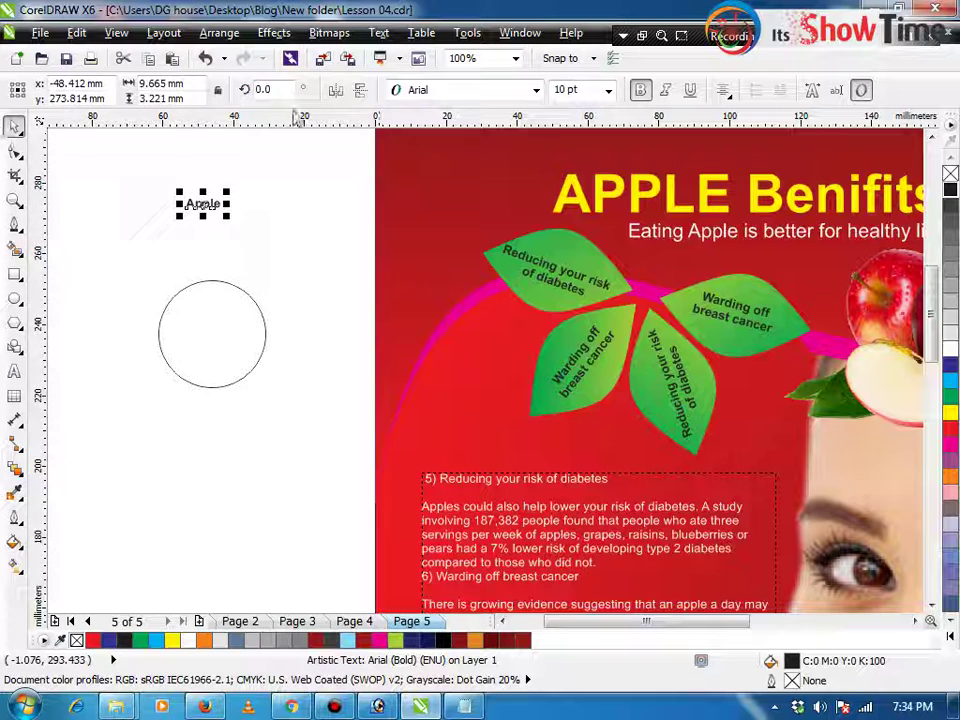
# Centre the "Apple" text inside the circle and enlarge it to span most of the circle's width
pyautogui.keyDown('shift'); pyautogui.click(229, 365); pyautogui.keyUp('shift')
pyautogui.press('c')
pyautogui.press('e')
pyautogui.click(298, 396)
pyautogui.click(211, 338)
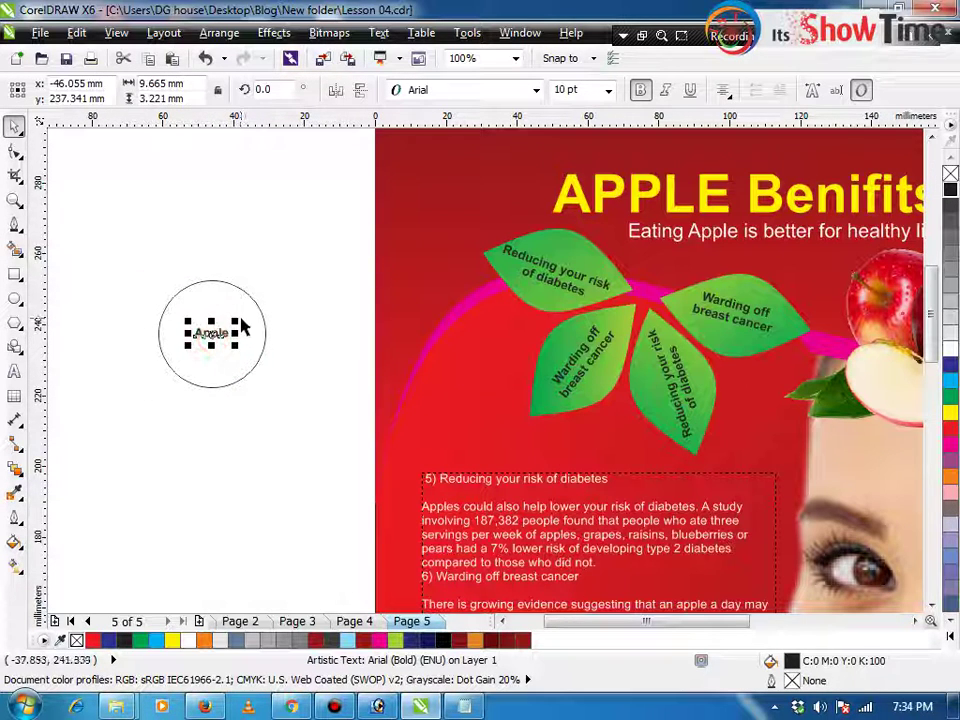
pyautogui.moveTo(236, 319); pyautogui.dragTo(264, 316)
# Move the circle with its "Apple" text onto the point where the leaves meet and shrink it to about 19 mm
pyautogui.moveTo(309, 257); pyautogui.dragTo(150, 400)
pyautogui.moveTo(221, 357); pyautogui.dragTo(668, 294)
pyautogui.moveTo(717, 213); pyautogui.dragTo(695, 235)
pyautogui.moveTo(657, 275); pyautogui.dragTo(647, 292)
# Fill the circle with green, remove its outline, and colour the "Apple" text white
pyautogui.press('F2')
pyautogui.moveTo(521, 228); pyautogui.dragTo(776, 383)
pyautogui.press('space')
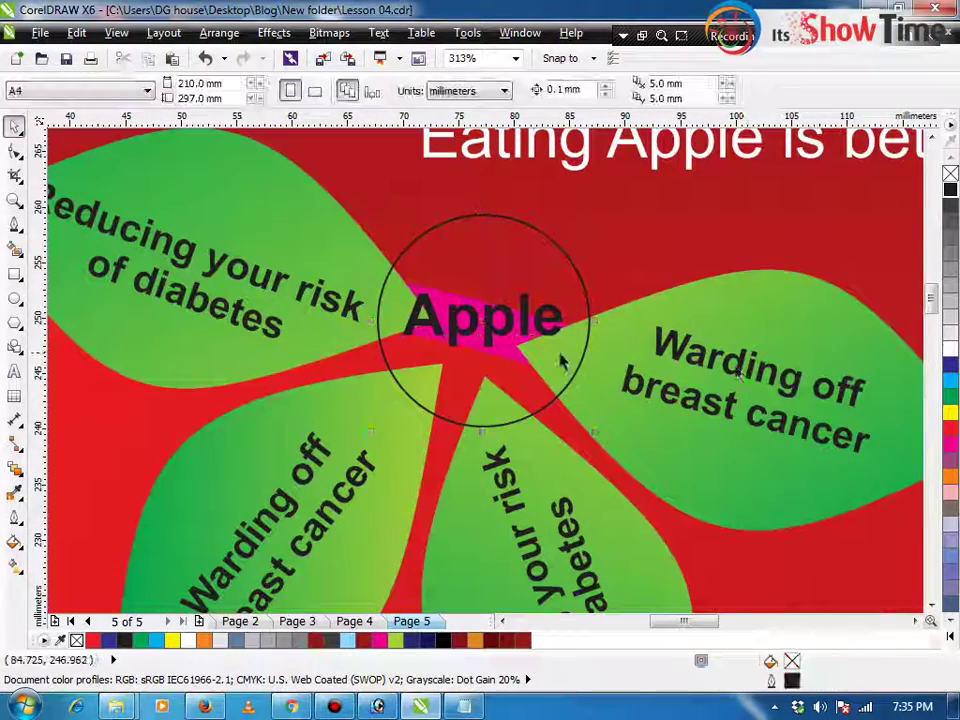
pyautogui.click(578, 367)
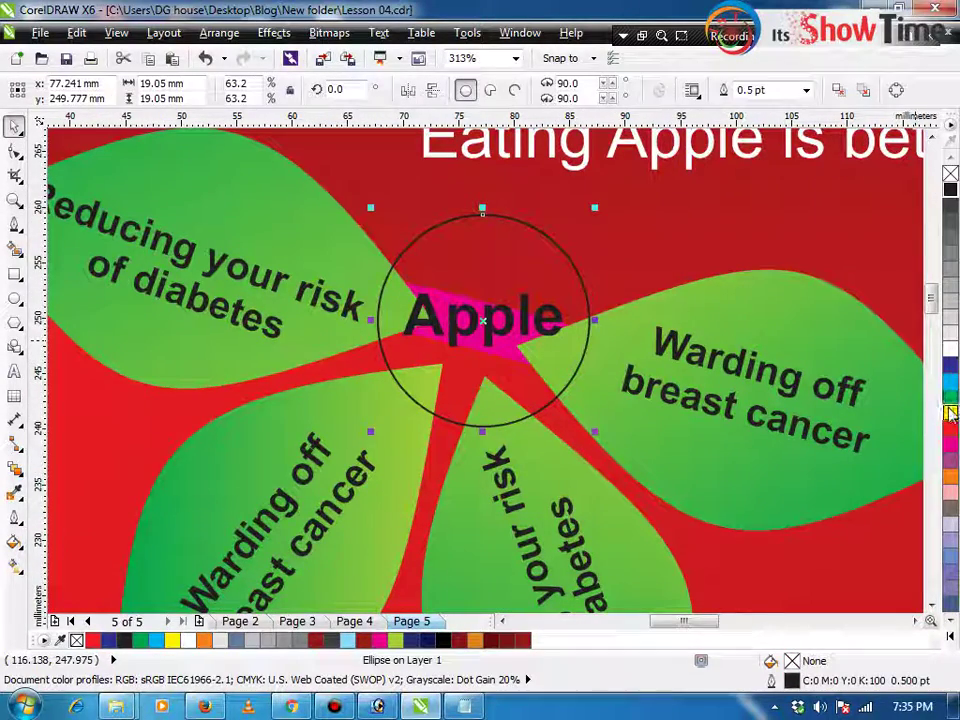
pyautogui.click(949, 411)
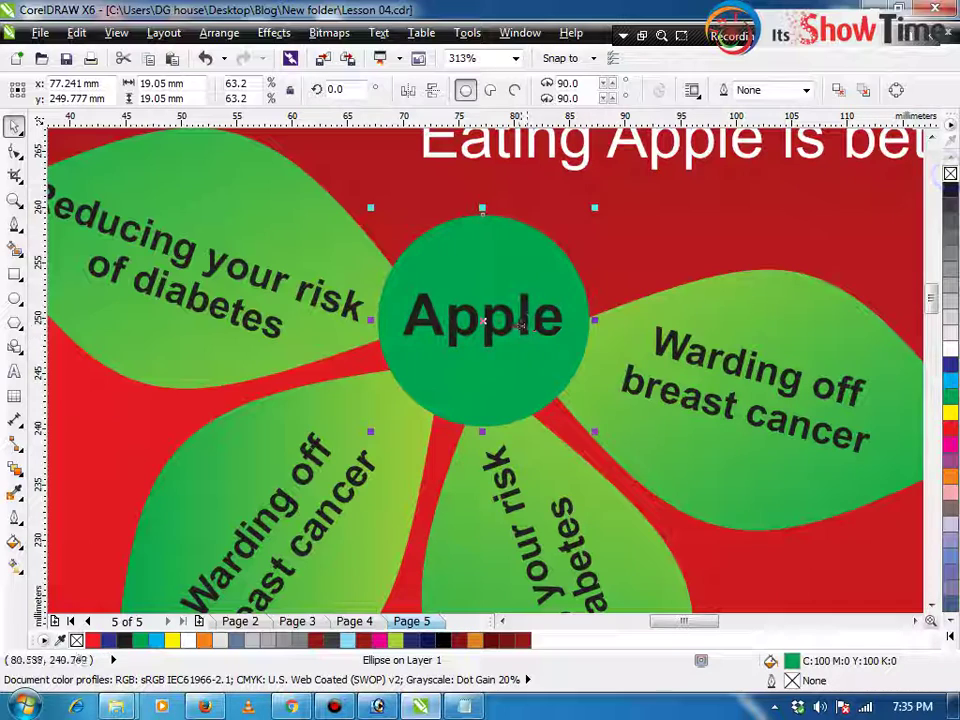
pyautogui.click(519, 326)
pyautogui.click(520, 326)
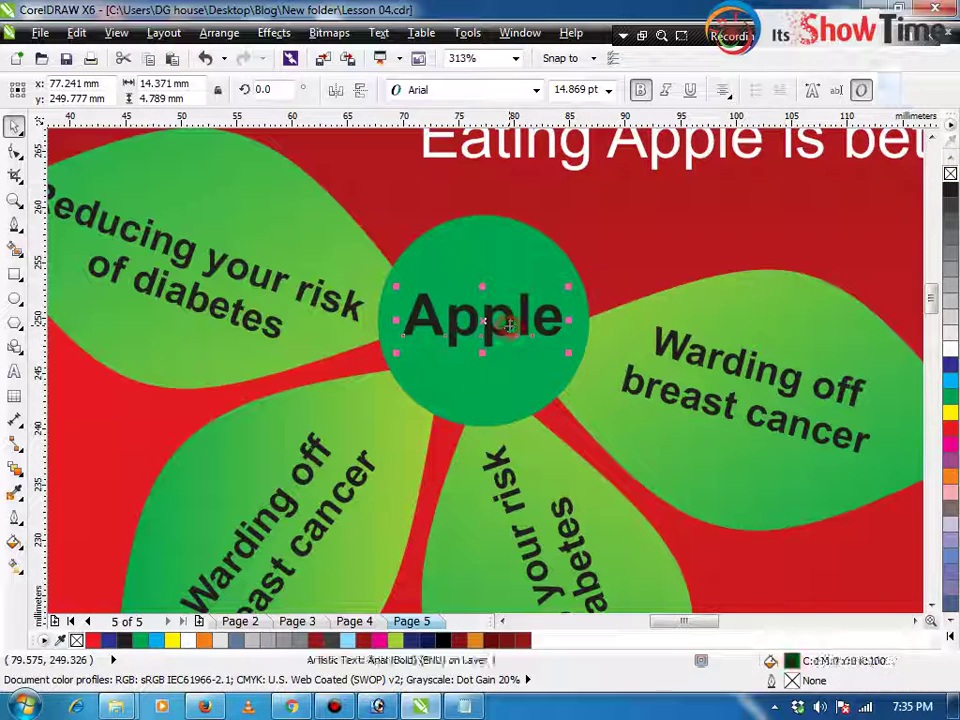
pyautogui.click(949, 349)
pyautogui.scroll(-3, 626, 356)
pyautogui.click(260, 354)
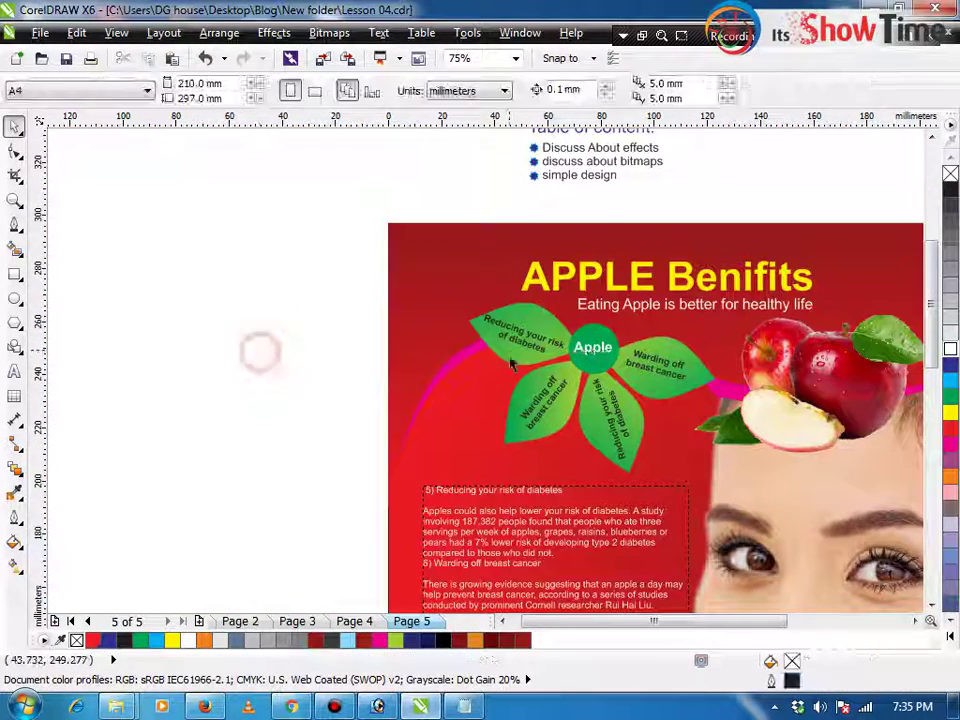
# Move the article text block slightly up, closer to the leaves
pyautogui.press('F4')
pyautogui.press('z')
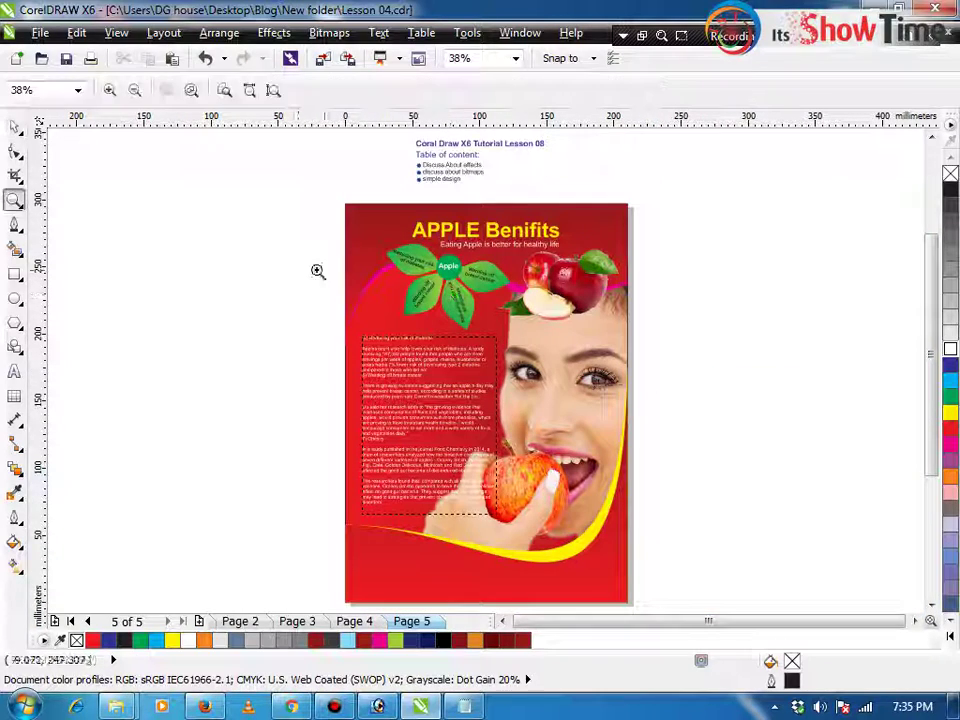
pyautogui.press('space')
pyautogui.click(399, 358)
pyautogui.moveTo(401, 362); pyautogui.dragTo(400, 350)
pyautogui.click(292, 397)
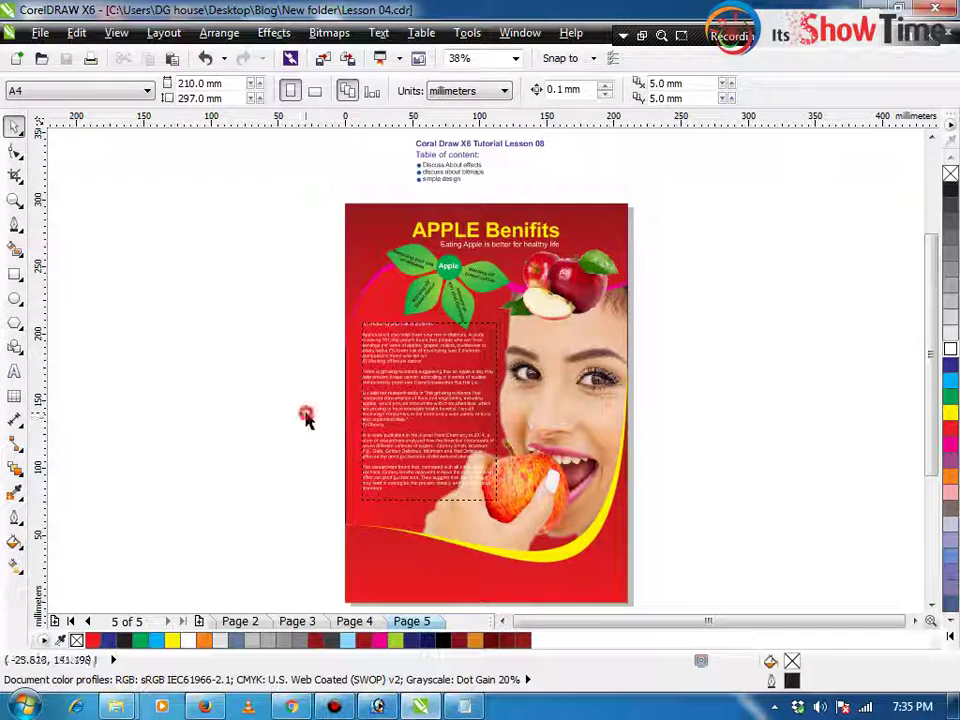
# Add the artistic text "One Apple a Day Keep you from Doctor away" near the flyer's lower-left corner
pyautogui.press('z')
pyautogui.moveTo(272, 436); pyautogui.dragTo(658, 602)
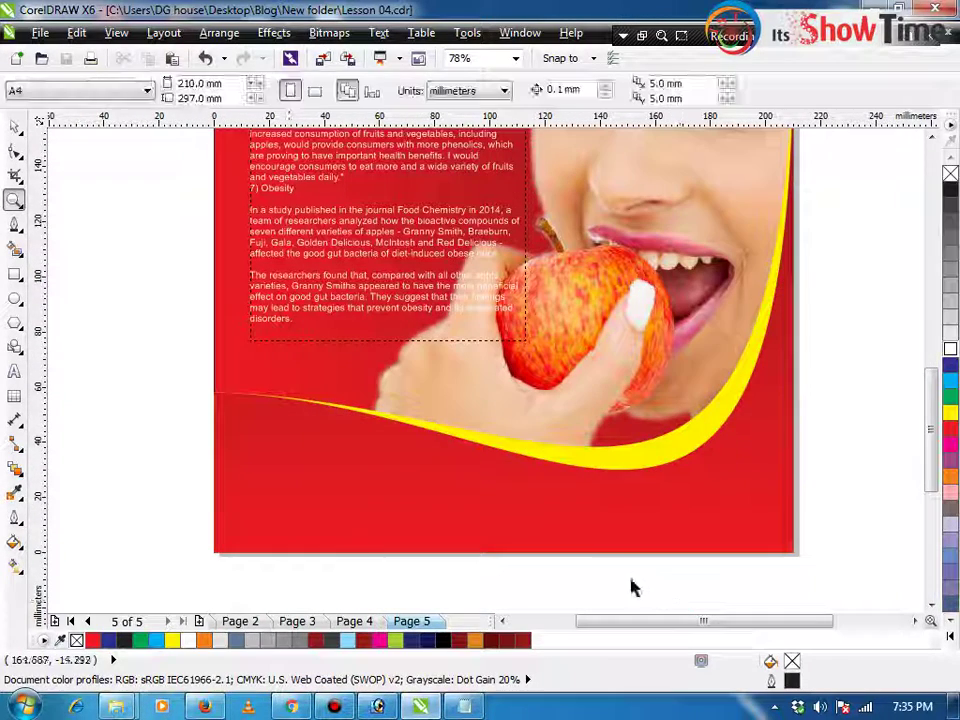
pyautogui.click(318, 497)
pyautogui.click(133, 439)
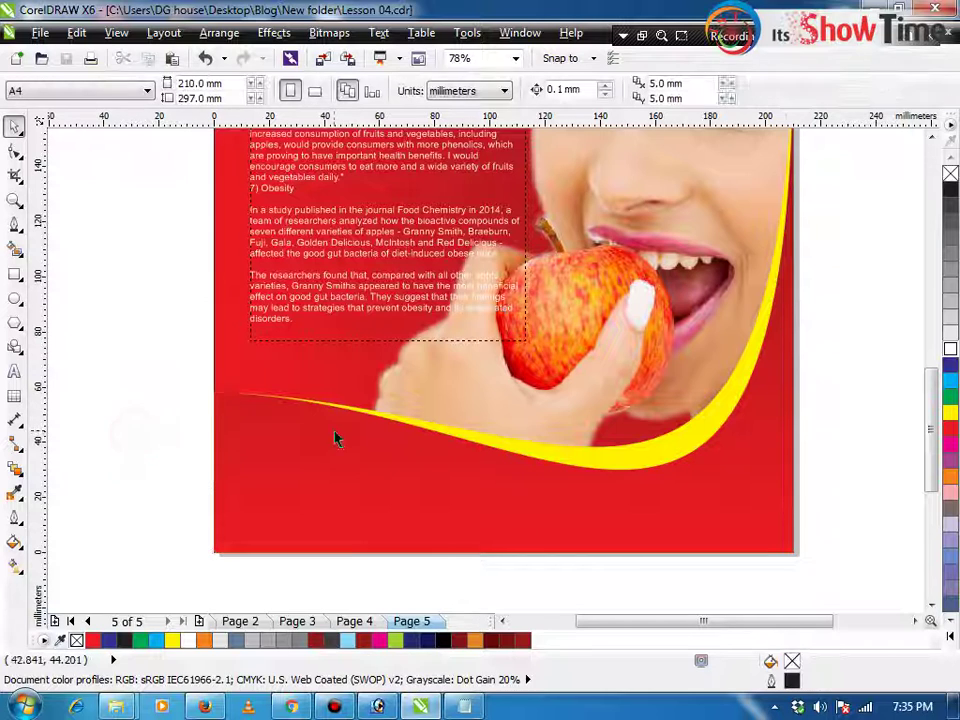
pyautogui.click(15, 371)
pyautogui.click(97, 552)
pyautogui.write('O')
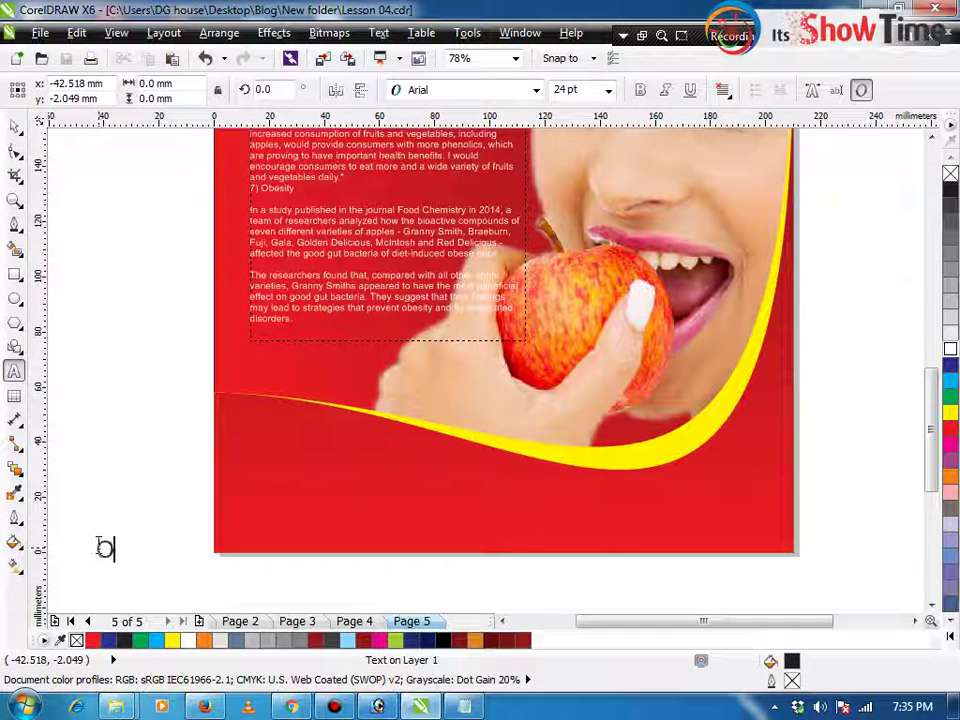
pyautogui.write('ne Apple')
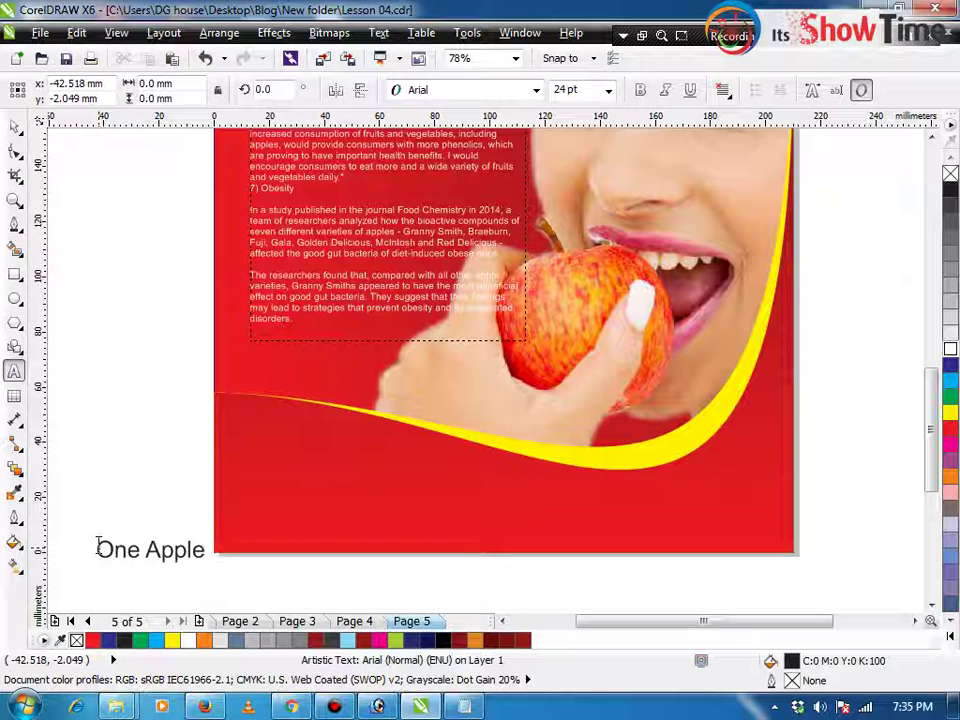
pyautogui.write(' a Day Keep you from Doctor')
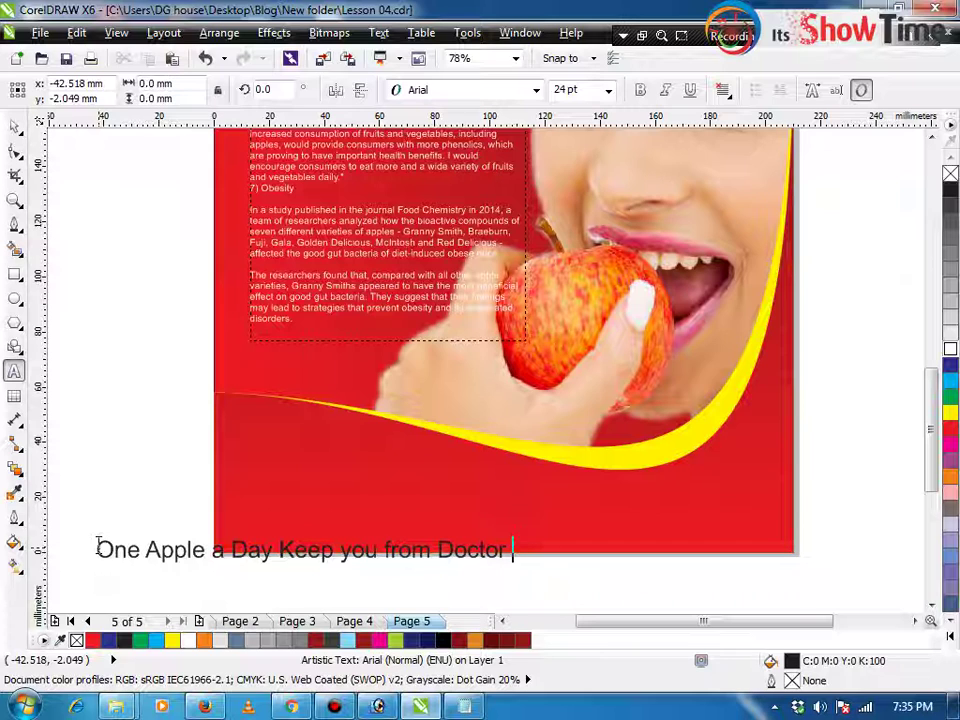
pyautogui.write('away')
pyautogui.hotkey('ctrl', 'space')
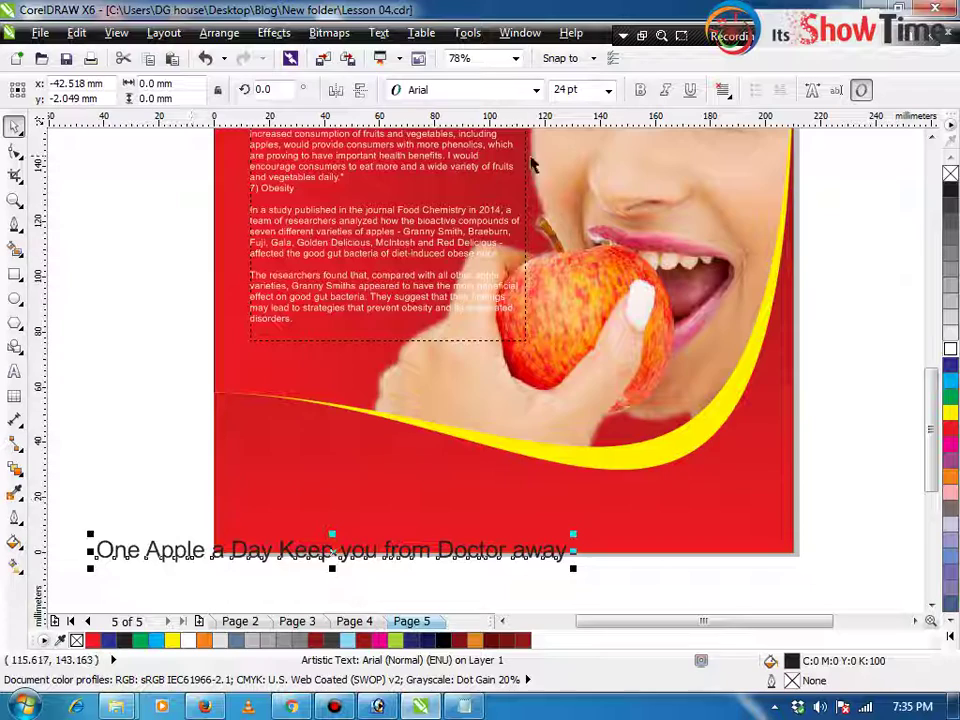
# Move the "One Apple a Day" slogan to the empty area above the flyer
pyautogui.scroll(-2, 518, 168)
pyautogui.moveTo(472, 280); pyautogui.dragTo(480, 523)
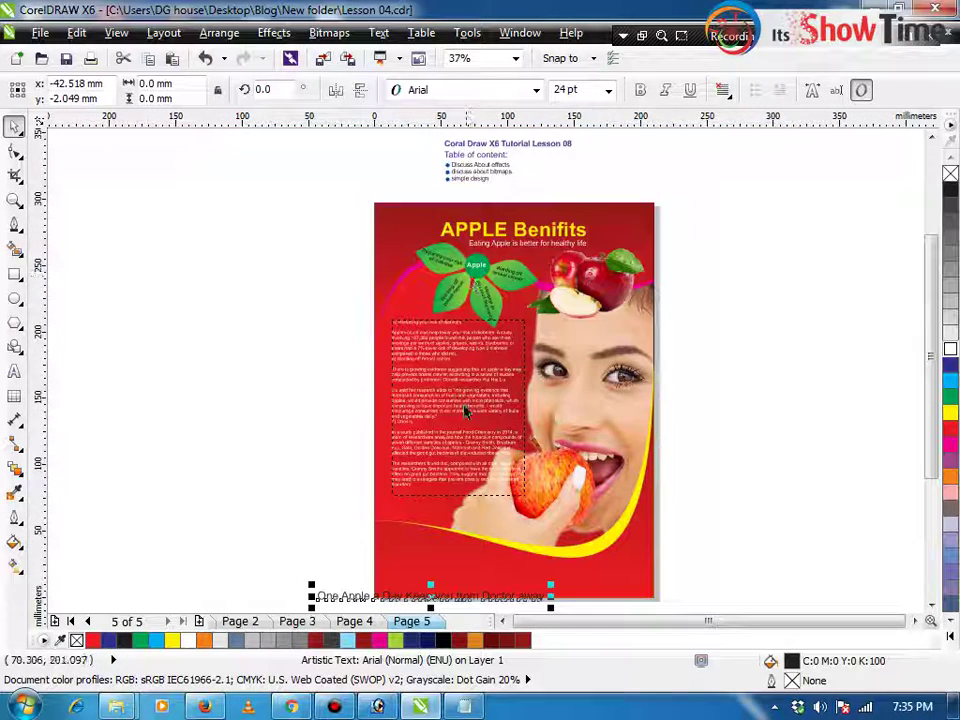
pyautogui.moveTo(500, 600); pyautogui.dragTo(416, 185)
# Ungroup the heading from its tagline and move "Eating Apple is better for healthy life" to the bottom of the flyer
pyautogui.click(502, 247)
pyautogui.click(508, 242)
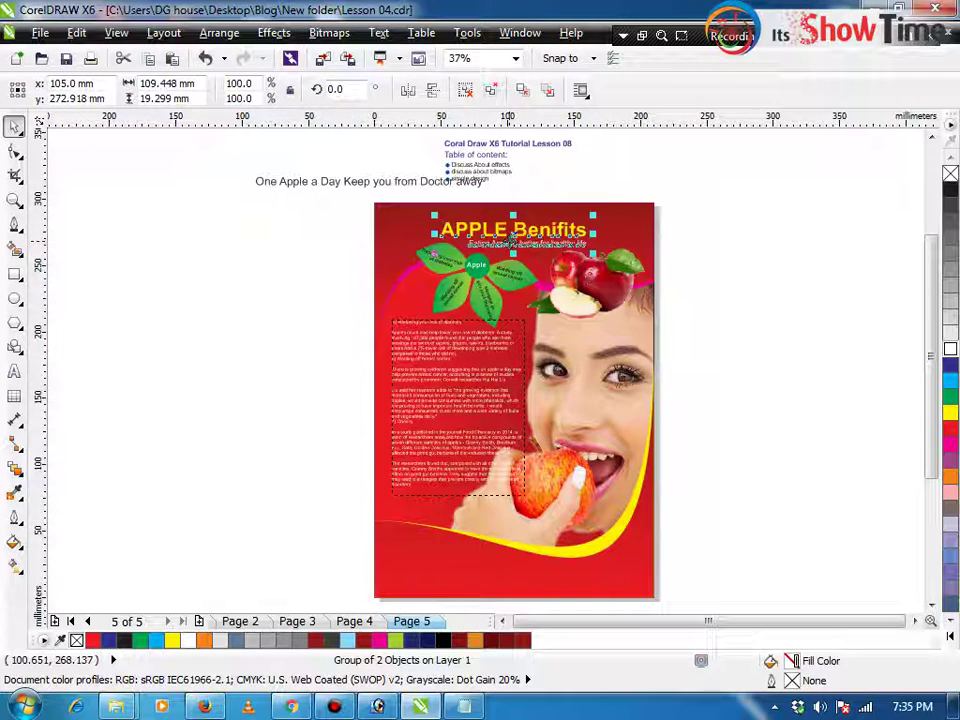
pyautogui.click(466, 90)
pyautogui.press('Escape')
pyautogui.moveTo(498, 242); pyautogui.dragTo(450, 634)
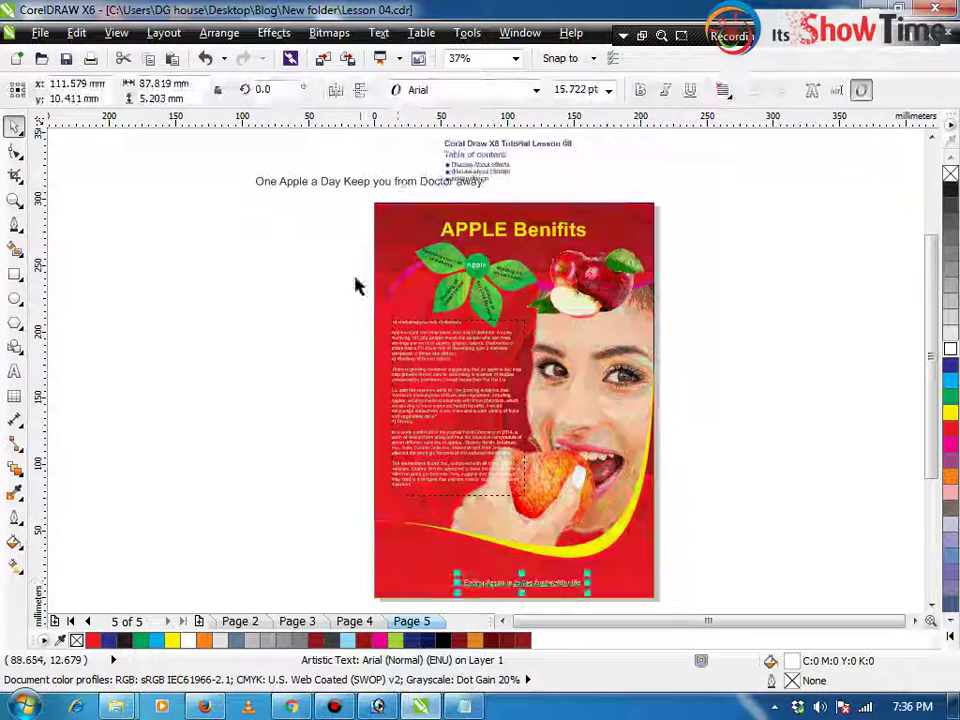
# Place the "One Apple a Day" slogan directly beneath the heading, centred horizontally on the red background
pyautogui.click(345, 182)
pyautogui.moveTo(346, 181); pyautogui.dragTo(498, 241)
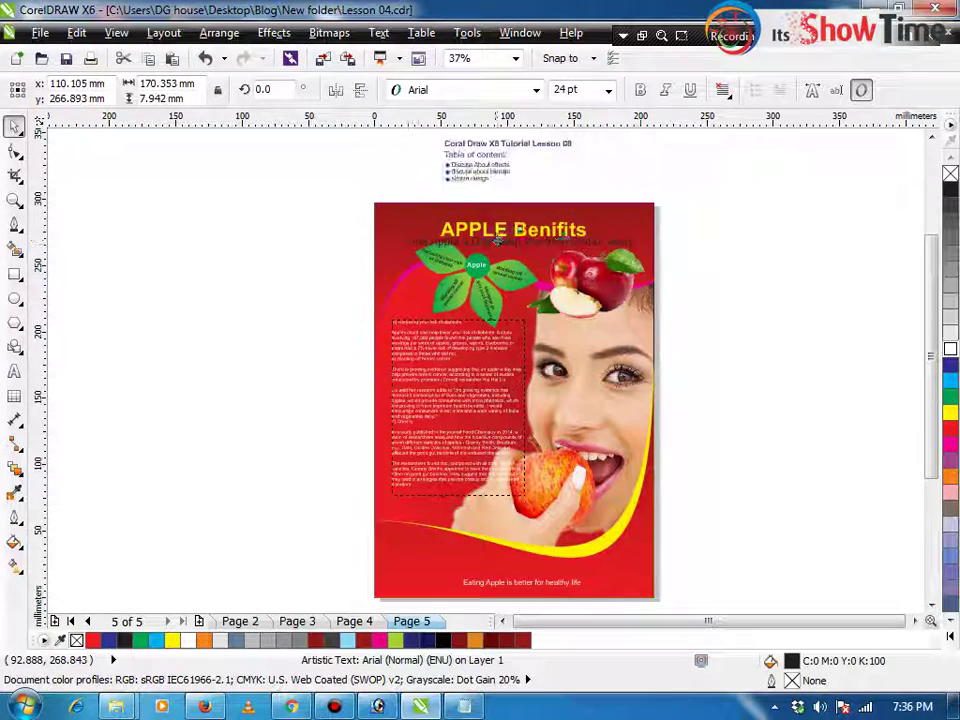
pyautogui.keyDown('shift'); pyautogui.click(593, 217); pyautogui.keyUp('shift')
pyautogui.press('z')
pyautogui.moveTo(709, 186); pyautogui.dragTo(251, 311)
pyautogui.press('space')
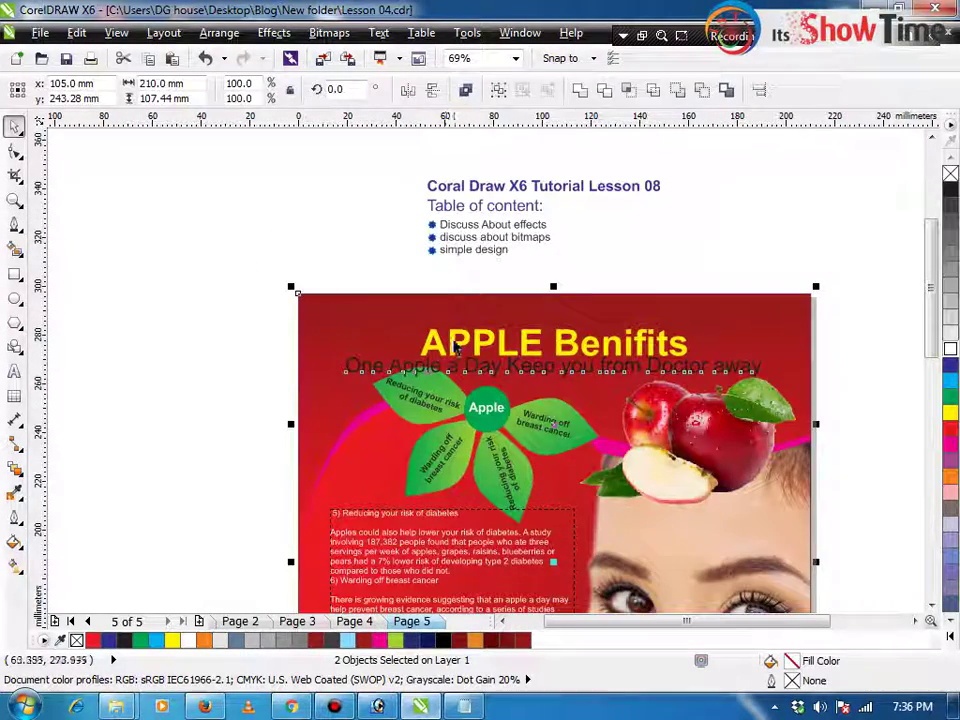
# Shift the heading and the slogan slightly up and colour the slogan white
pyautogui.click(454, 344)
pyautogui.moveTo(450, 345)
pyautogui.mouseDown()
pyautogui.moveTo(456, 329)
pyautogui.moveTo(452, 362)
pyautogui.mouseUp()
pyautogui.click(452, 370)
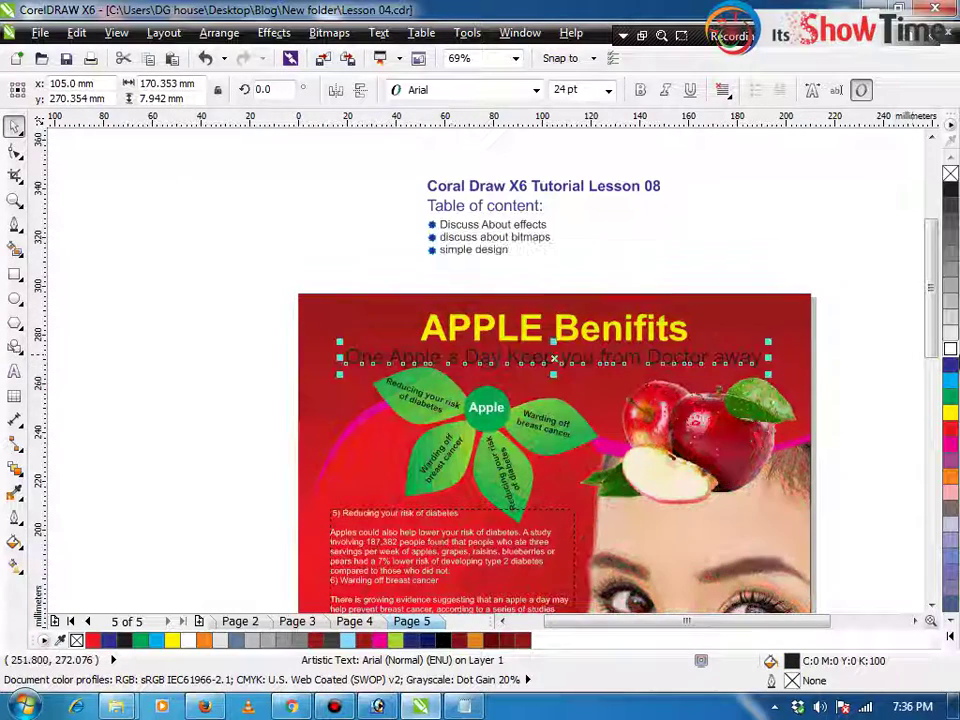
pyautogui.click(950, 348)
pyautogui.click(740, 265)
pyautogui.press('F4')
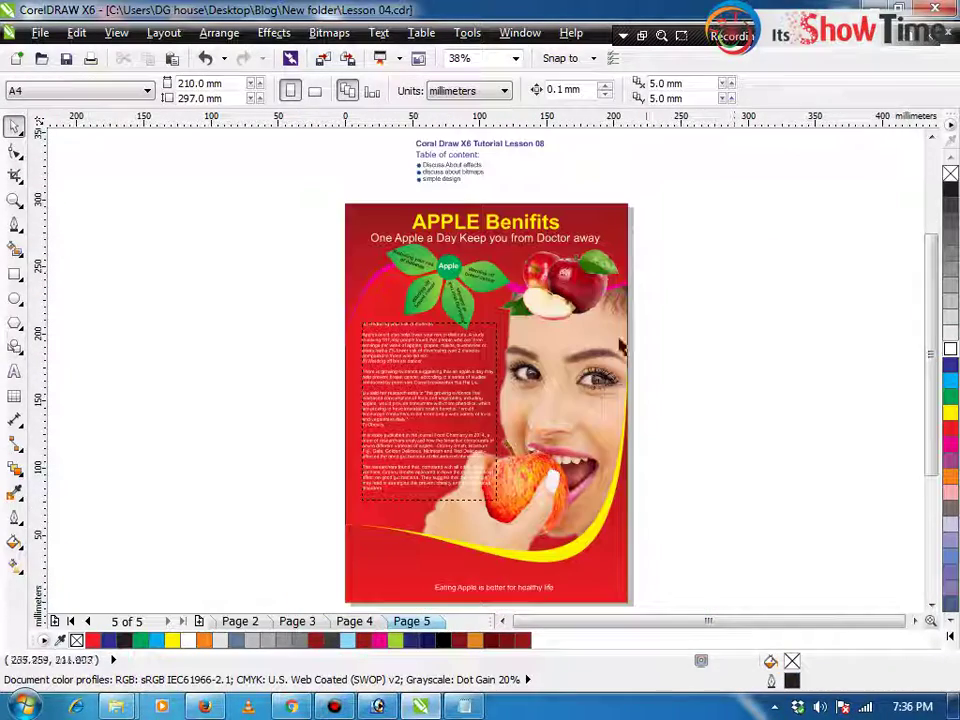
# Move the "Eating Apple is better for healthy life" tagline to the left, just below the yellow wave
pyautogui.moveTo(469, 591); pyautogui.dragTo(398, 559)
pyautogui.click(256, 564)
pyautogui.press('F2')
pyautogui.moveTo(250, 480); pyautogui.dragTo(742, 636)
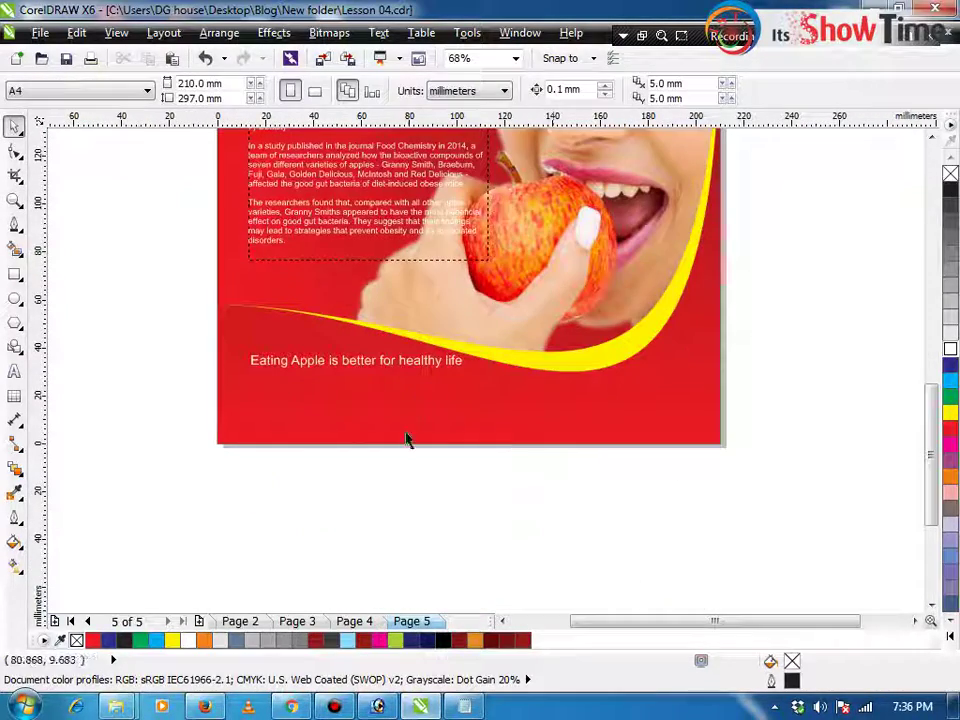
pyautogui.moveTo(407, 372); pyautogui.dragTo(405, 380)
pyautogui.click(366, 536)
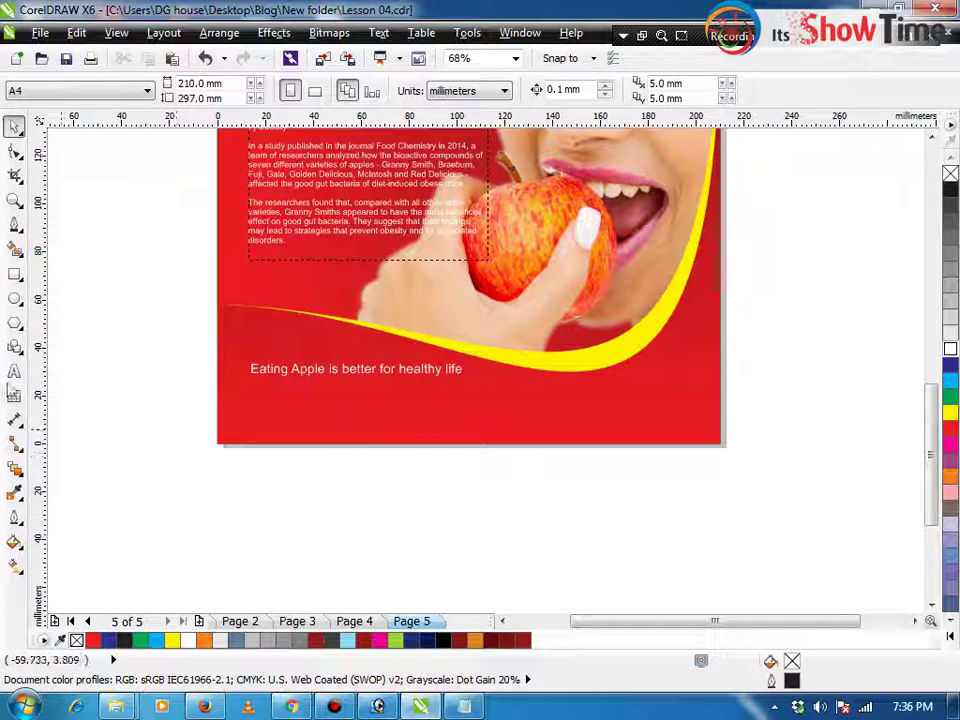
# Draw two empty paragraph text frames: about 90 × 14 mm beneath the bottom tagline and about 78 × 21 mm to its right
pyautogui.click(15, 370)
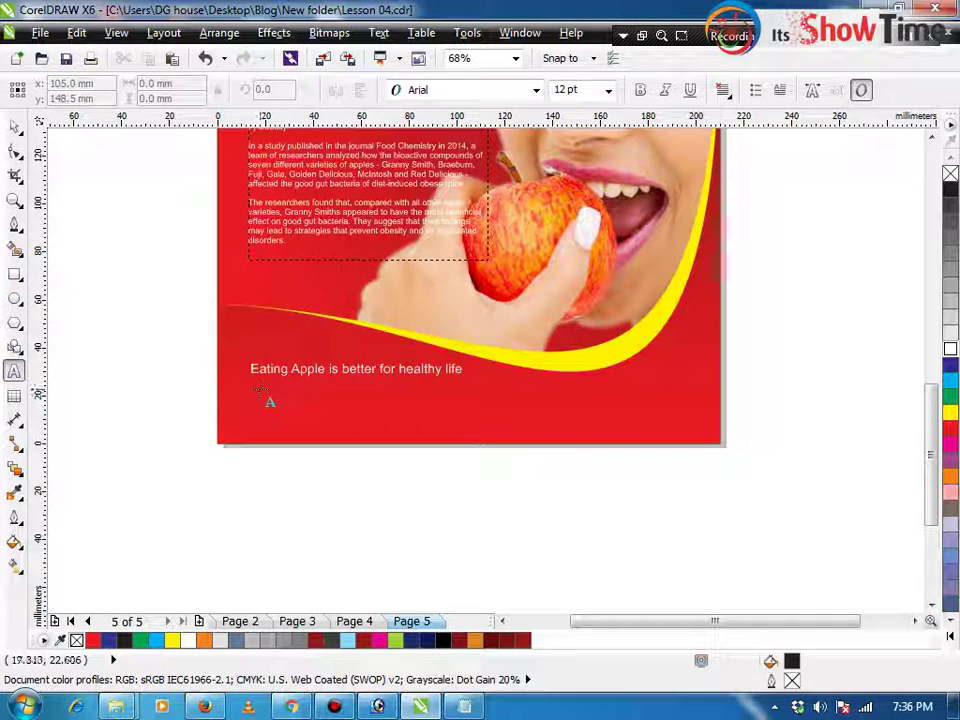
pyautogui.moveTo(253, 389); pyautogui.dragTo(470, 421)
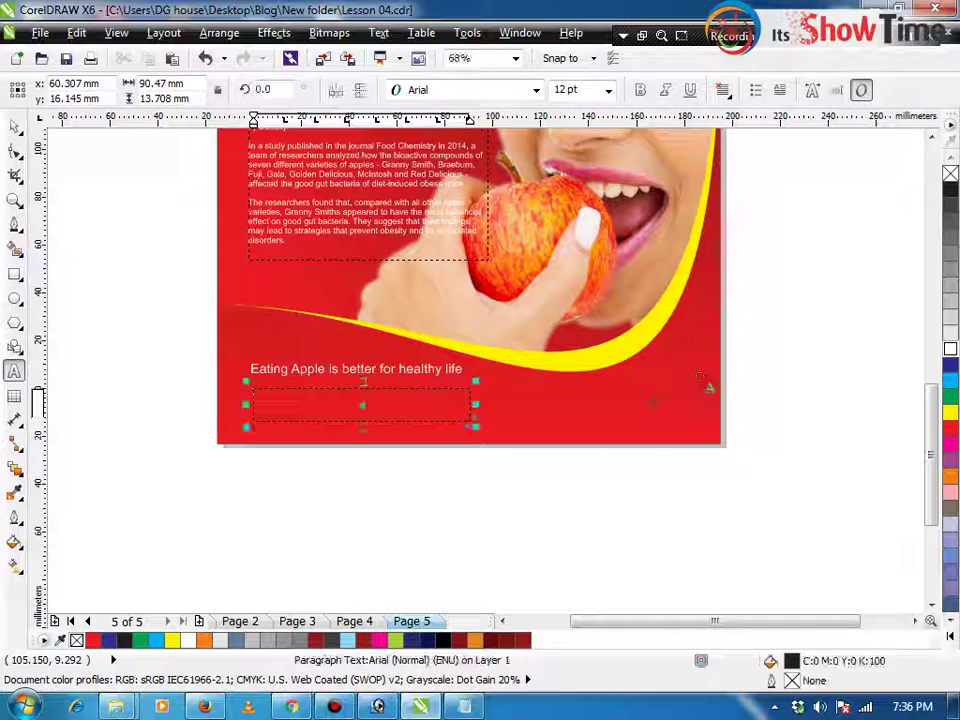
pyautogui.moveTo(700, 376); pyautogui.dragTo(513, 427)
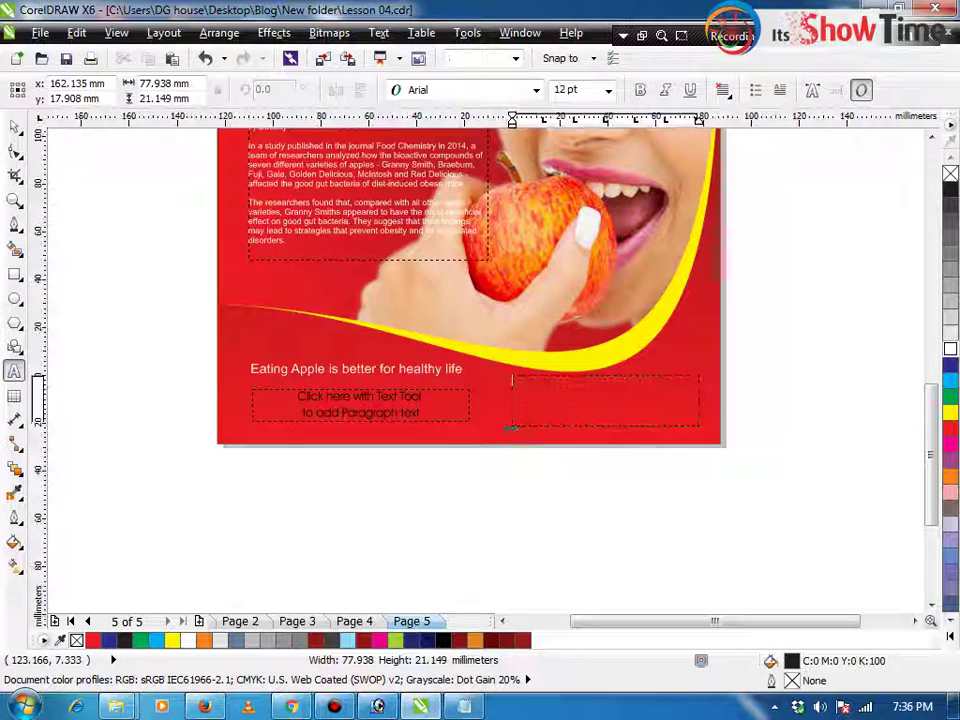
pyautogui.hotkey('ctrl', 'space')
pyautogui.click(506, 482)
pyautogui.click(506, 485)
pyautogui.scroll(-3, 506, 485)
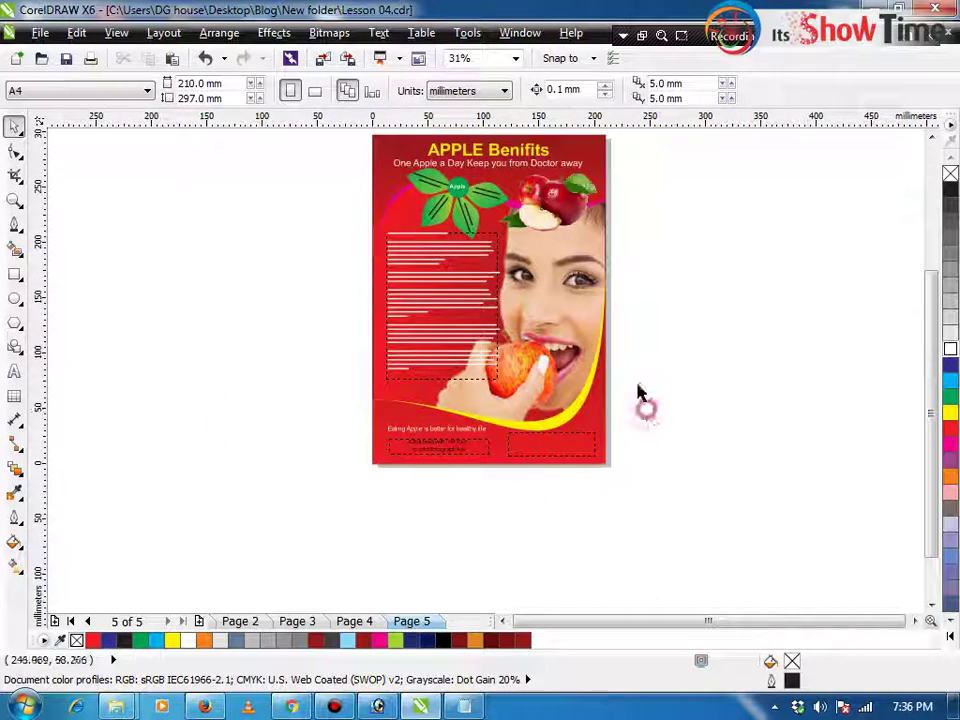
# Set the "APPLE Benifits" heading's font to Commercial Script
pyautogui.press('z')
pyautogui.moveTo(348, 458); pyautogui.dragTo(281, 503)
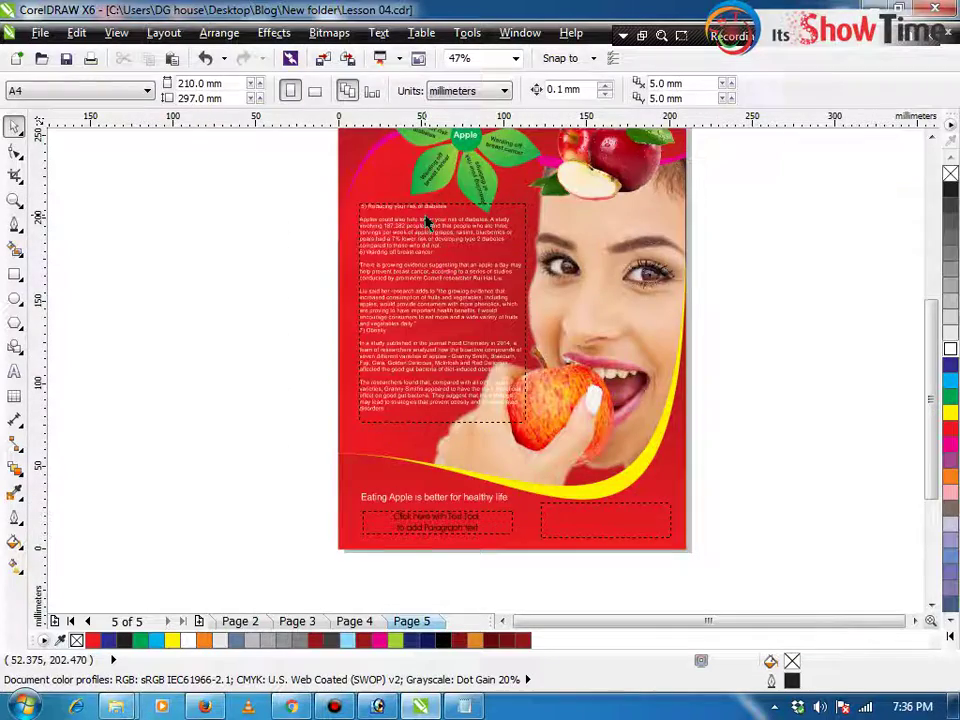
pyautogui.press('F4')
pyautogui.press('F2')
pyautogui.moveTo(339, 197); pyautogui.dragTo(665, 269)
pyautogui.press('space')
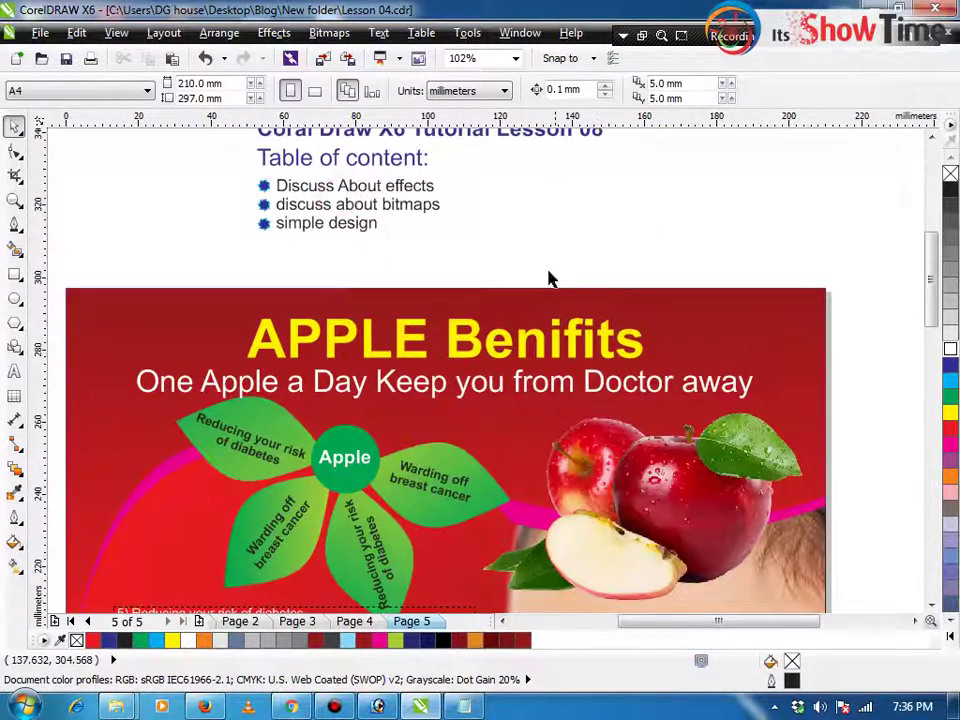
pyautogui.click(488, 343)
pyautogui.click(505, 90)
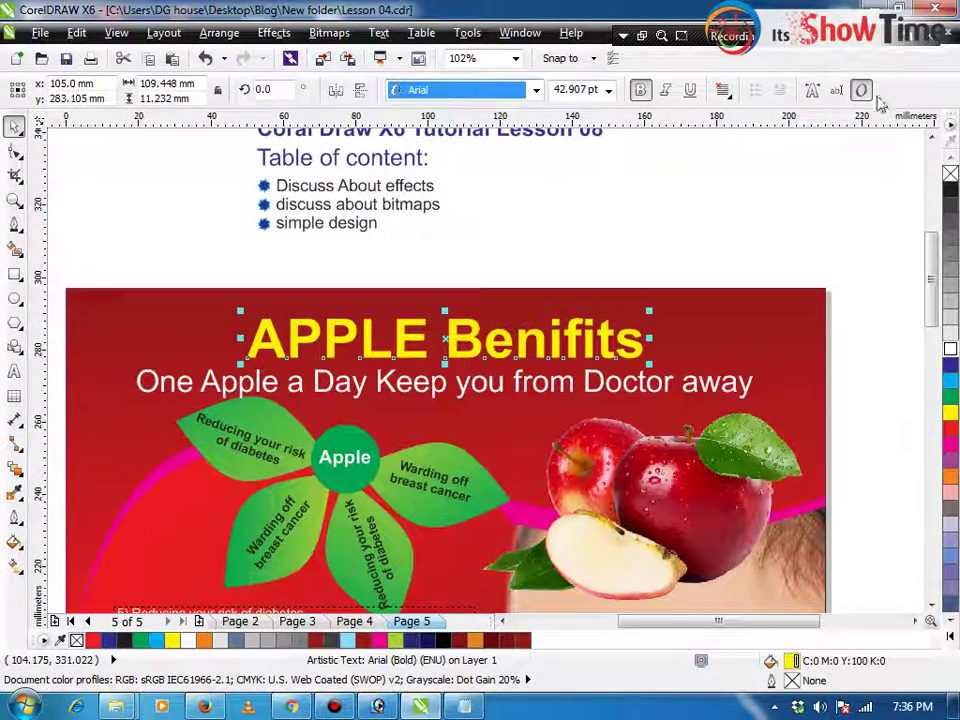
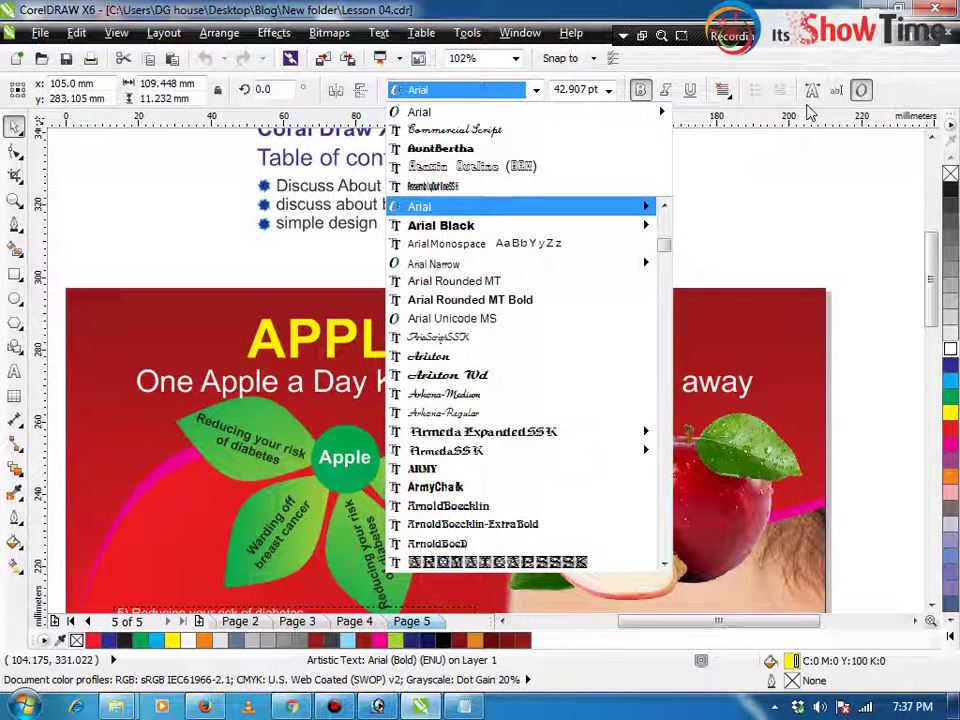
pyautogui.click(490, 130)
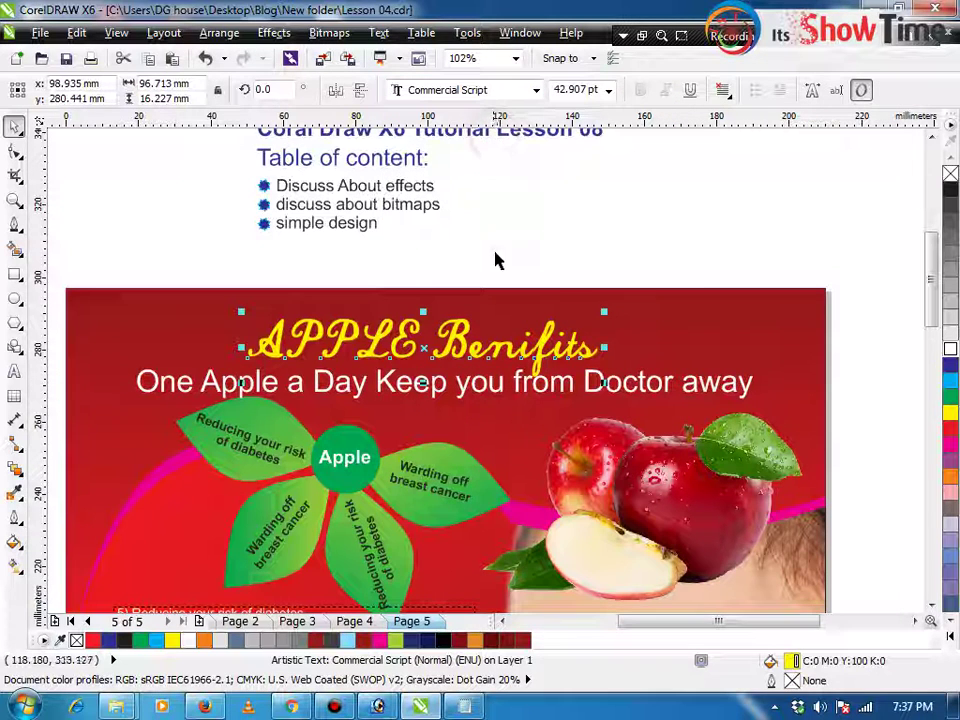
# Change the heading's font to CommercialScript BT
pyautogui.click(419, 335)
pyautogui.click(467, 90)
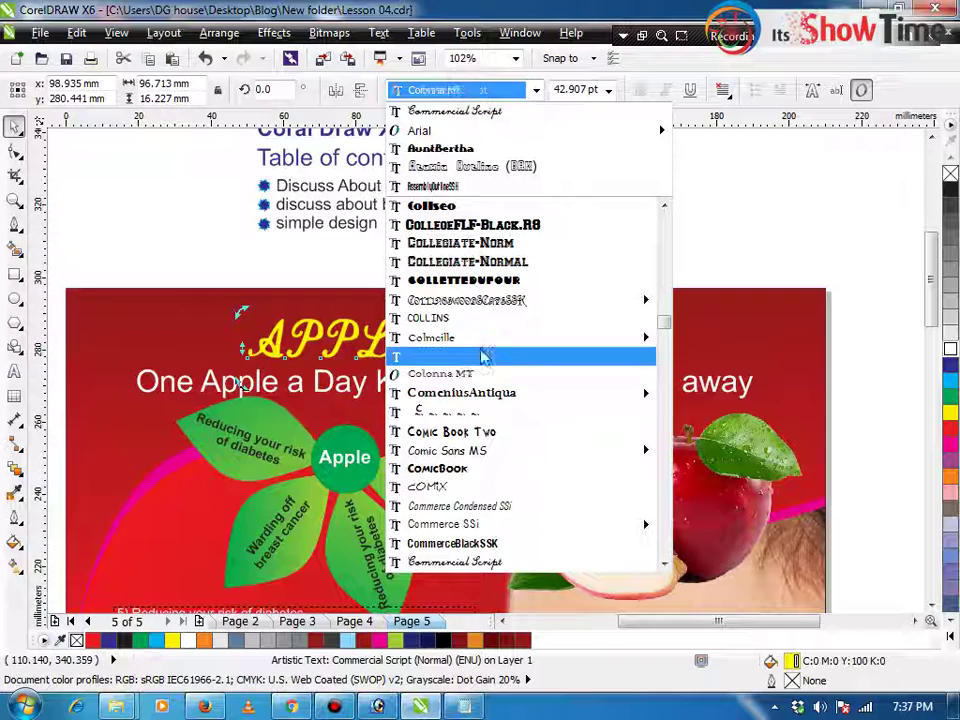
pyautogui.scroll(-3, 485, 400)
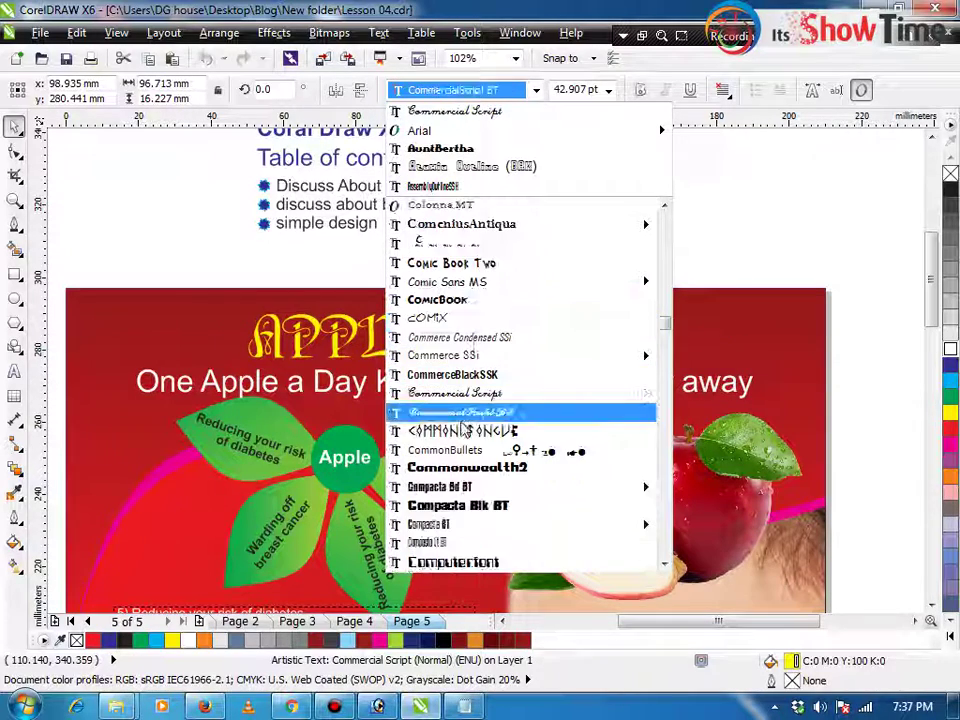
pyautogui.click(463, 413)
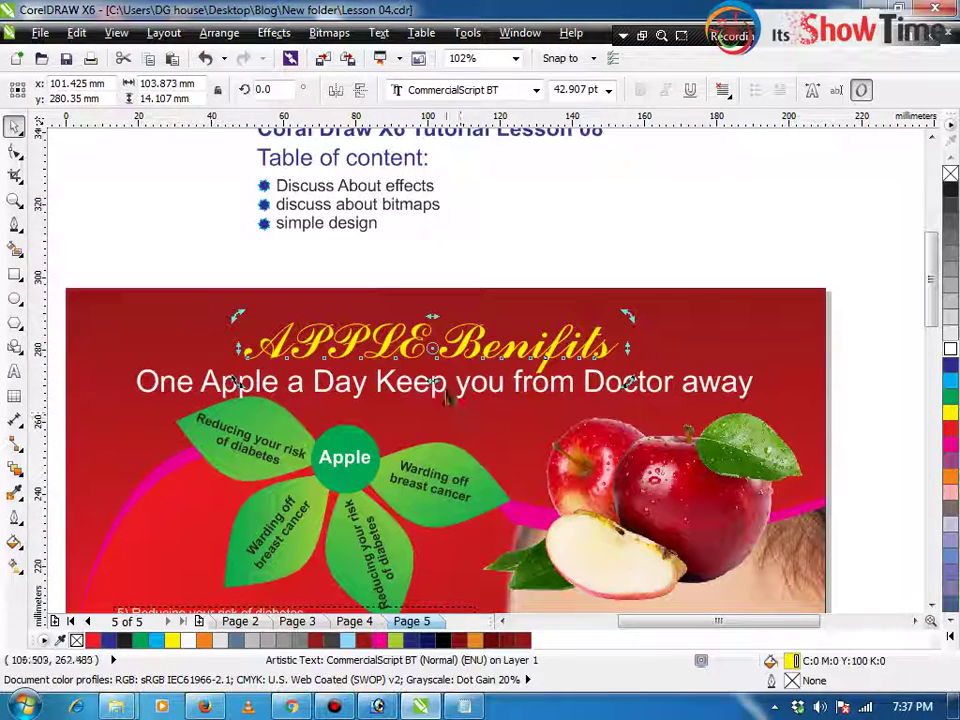
# Change the word "APPLE" in the heading to Title Case
pyautogui.doubleClick(428, 345)
pyautogui.moveTo(428, 345); pyautogui.dragTo(248, 350)
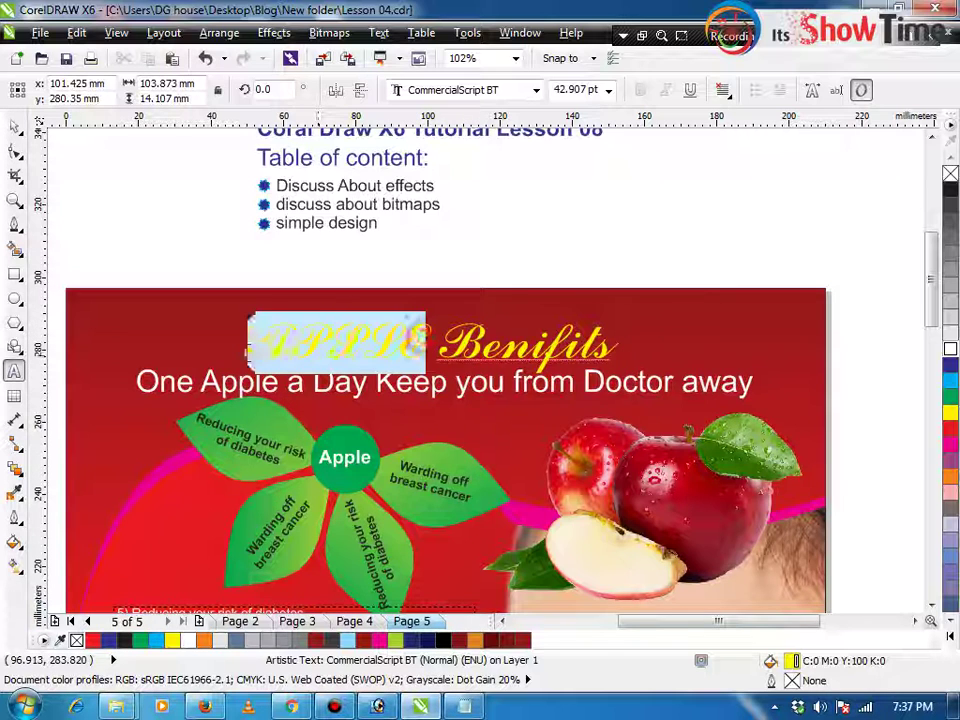
pyautogui.hotkey('shift', 'F3')
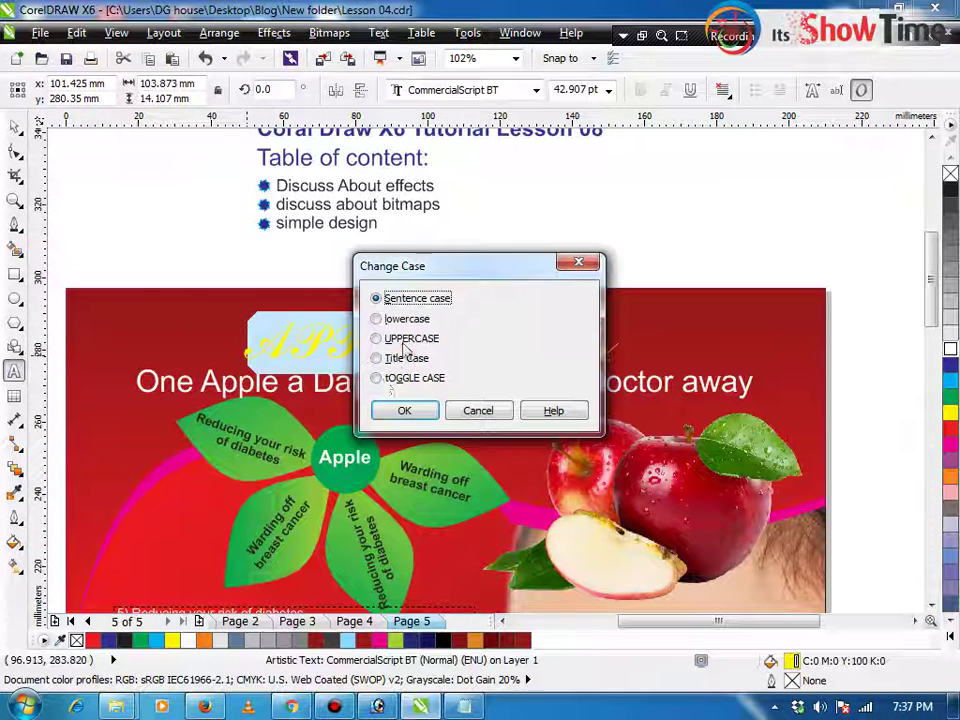
pyautogui.click(404, 360)
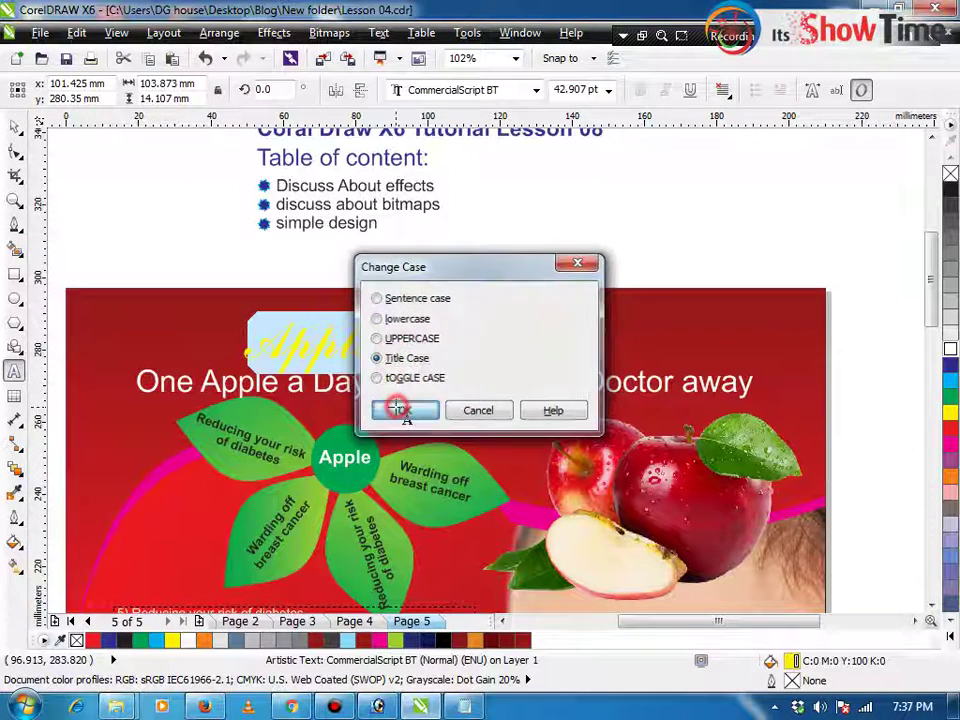
pyautogui.click(402, 410)
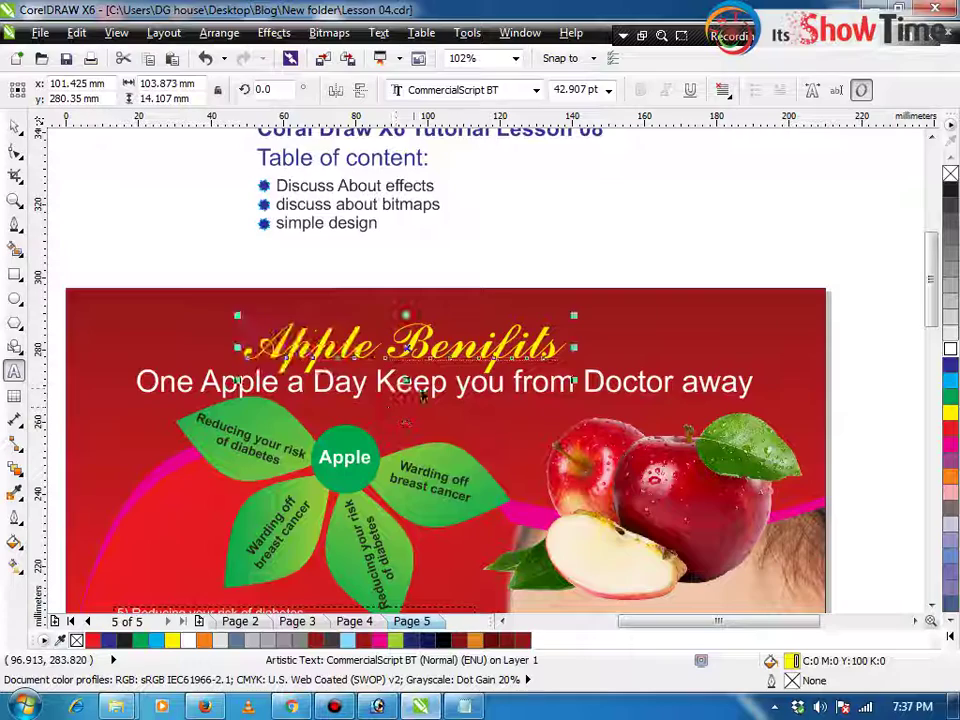
# Try AuntBertha on the "One Apple a Day" slogan, and set its font to AtlantixBlackSSK
pyautogui.click(490, 395)
pyautogui.click(488, 385)
pyautogui.click(455, 90)
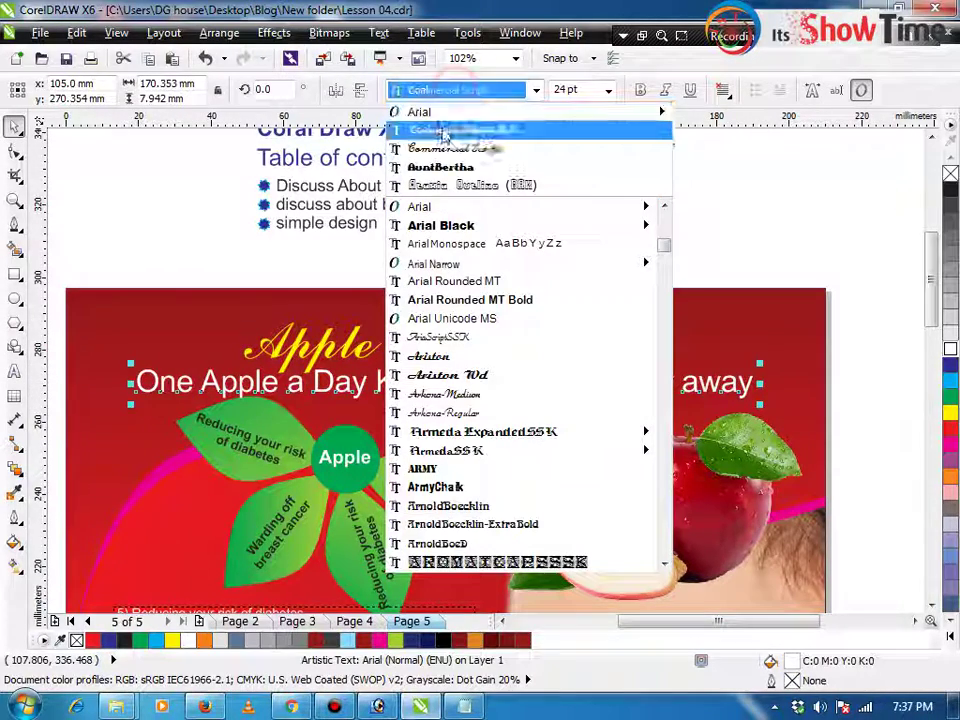
pyautogui.click(433, 164)
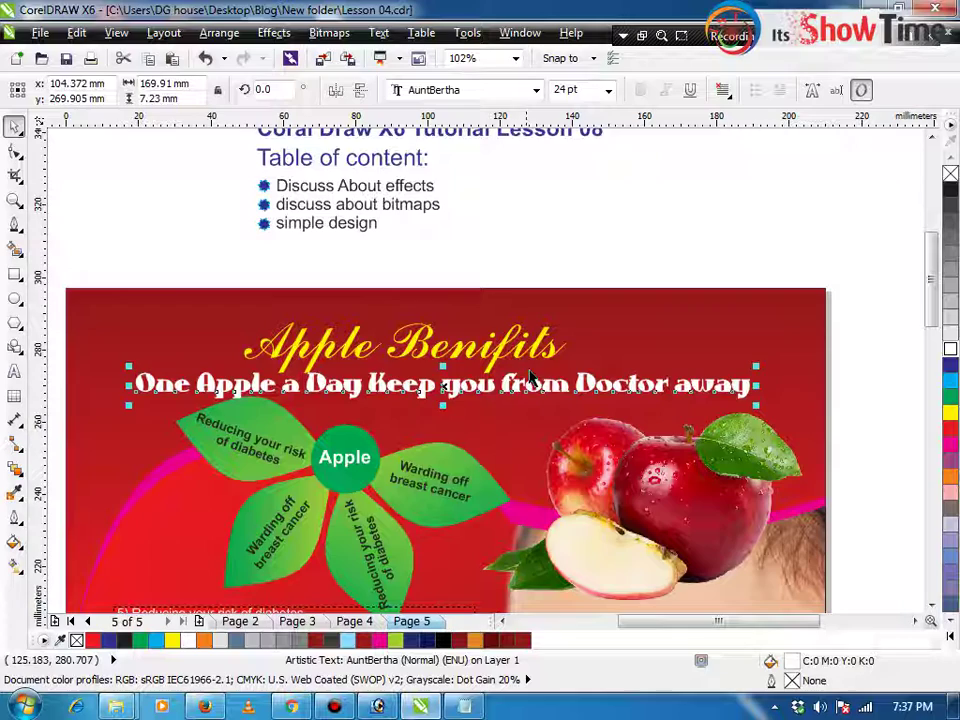
pyautogui.click(480, 90)
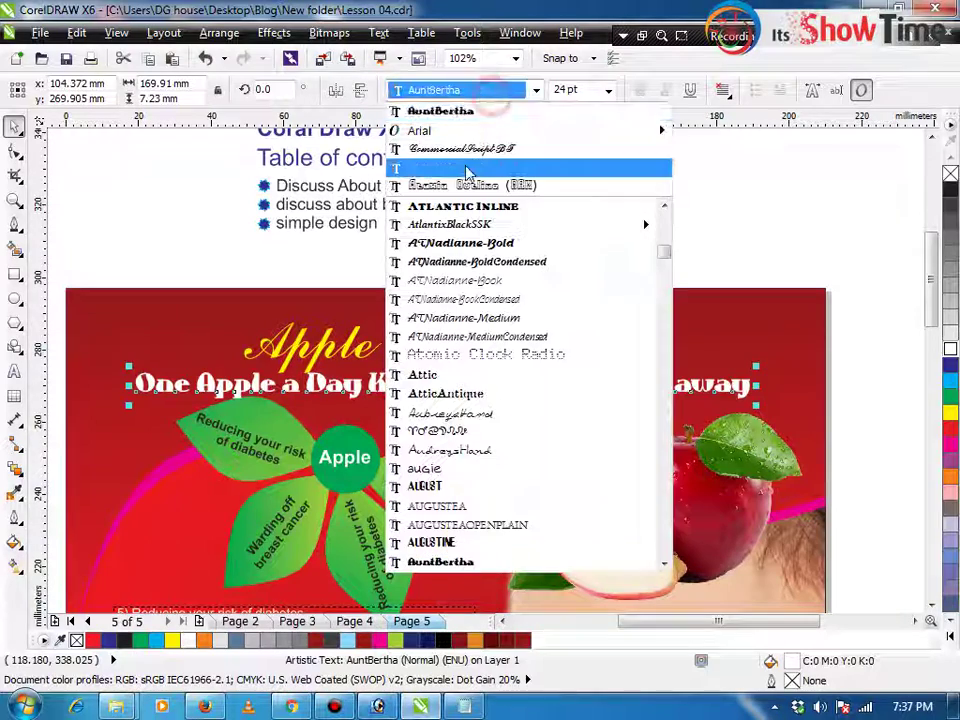
pyautogui.click(460, 224)
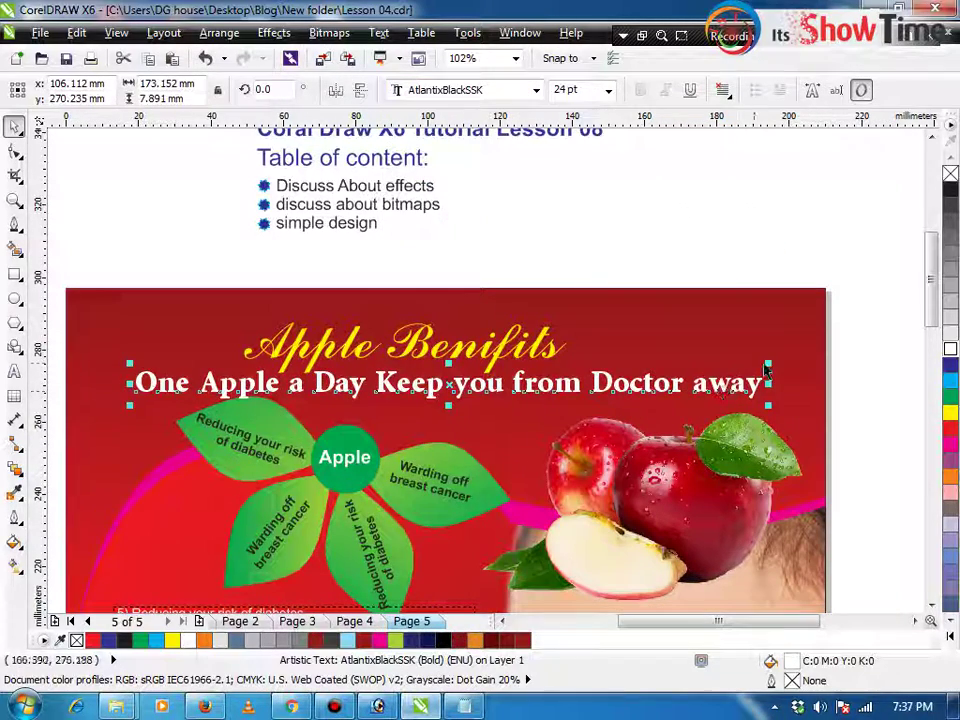
# Scale the white slogan down to about 126 mm wide and centre the "Apple Benifits" heading horizontally on the red background
pyautogui.moveTo(767, 362); pyautogui.dragTo(677, 347)
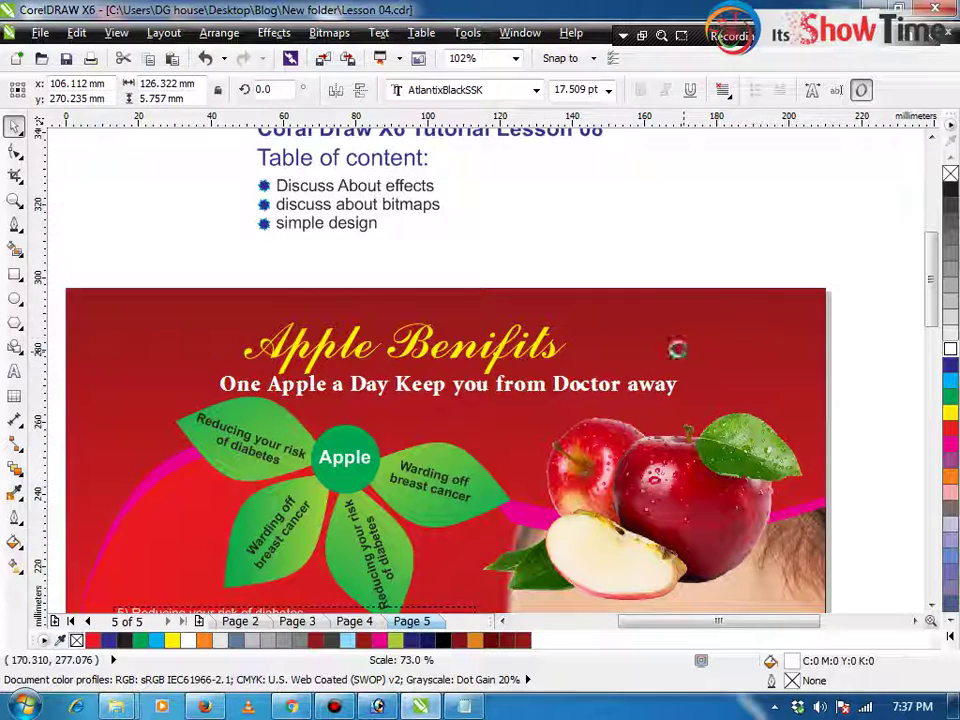
pyautogui.click(523, 345)
pyautogui.keyDown('shift'); pyautogui.click(528, 293); pyautogui.keyUp('shift')
pyautogui.press('c')
pyautogui.press('Escape')
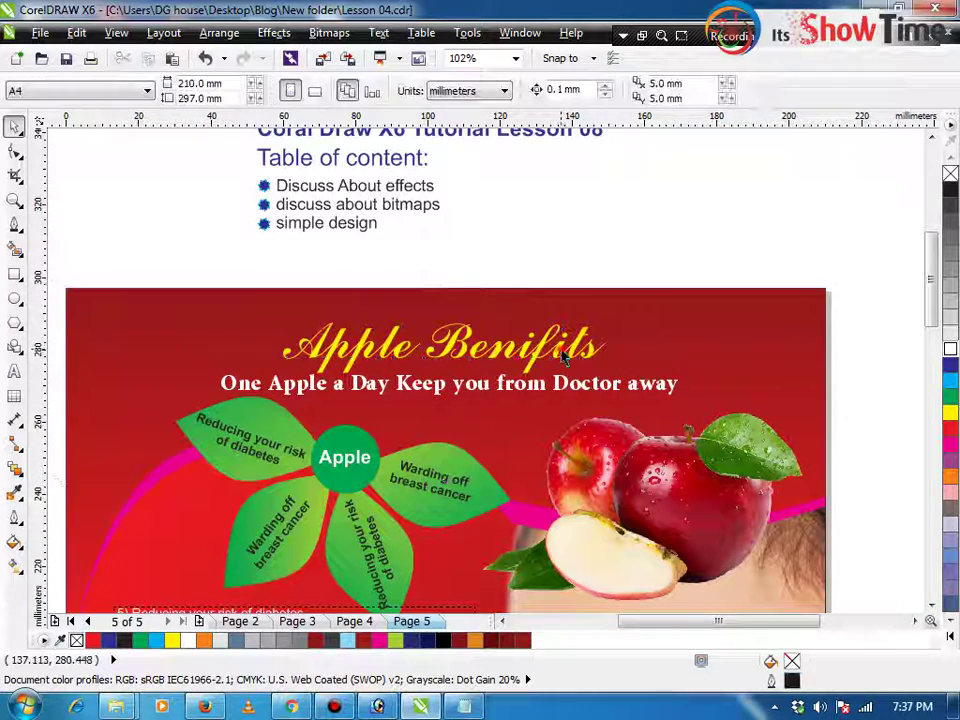
# Enlarge the "Apple Benifits" heading to about 105 mm wide and move it up slightly, clear of the slogan
pyautogui.click(563, 350)
pyautogui.moveTo(613, 319); pyautogui.dragTo(637, 305)
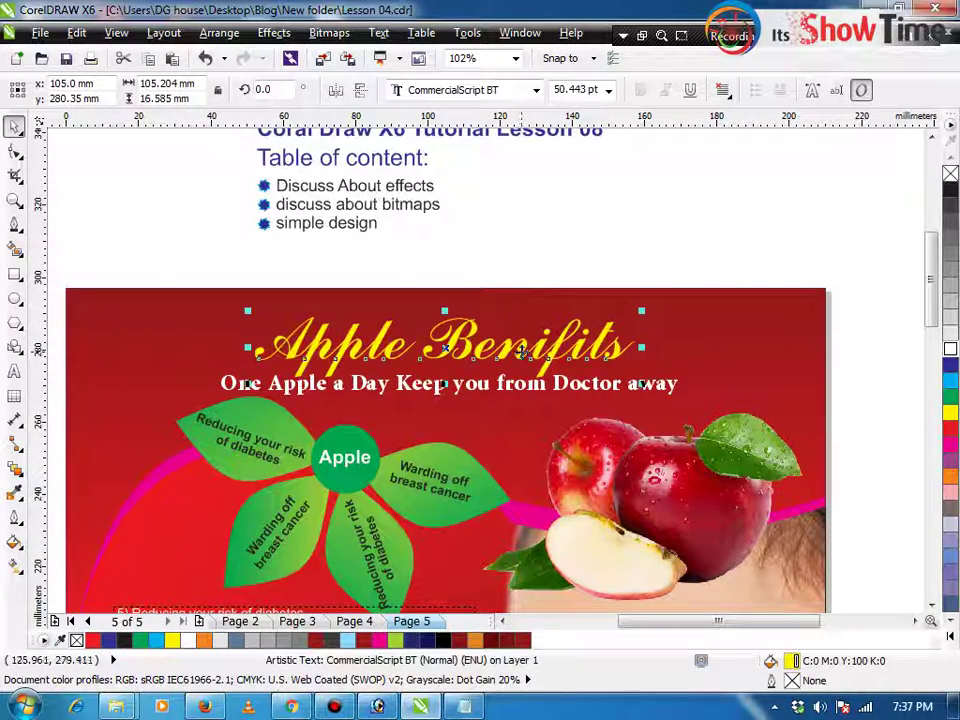
pyautogui.moveTo(521, 352); pyautogui.dragTo(521, 345)
pyautogui.press('F4')
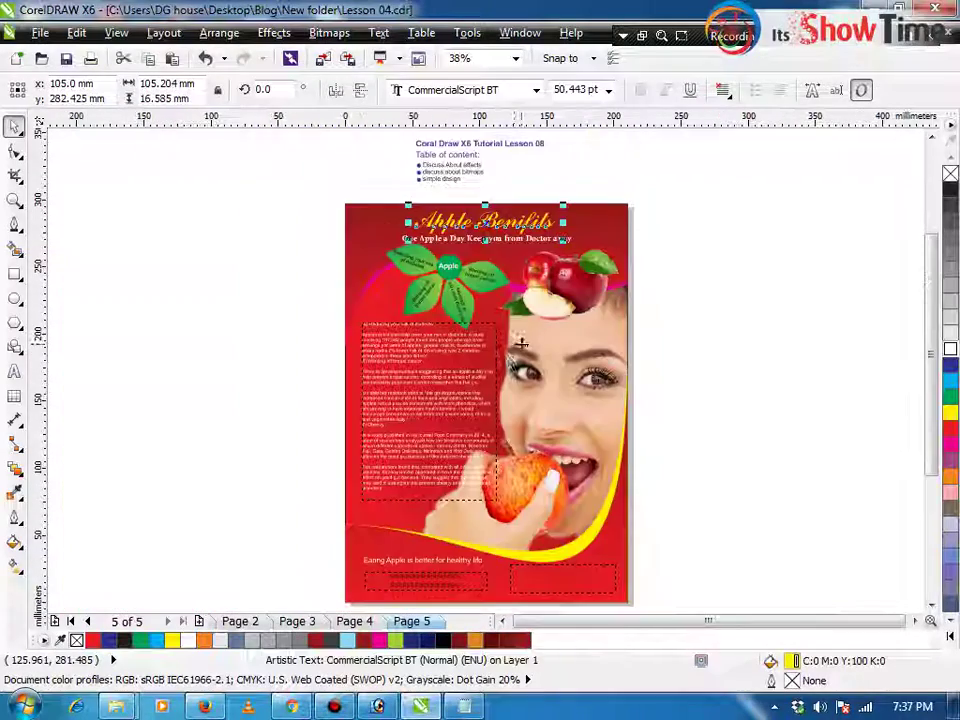
# Set the "Eating Apple is better for healthy life" tagline's font to CommercialScript BT and enlarge it to about 95 mm wide
pyautogui.press('z')
pyautogui.moveTo(364, 524); pyautogui.dragTo(636, 583)
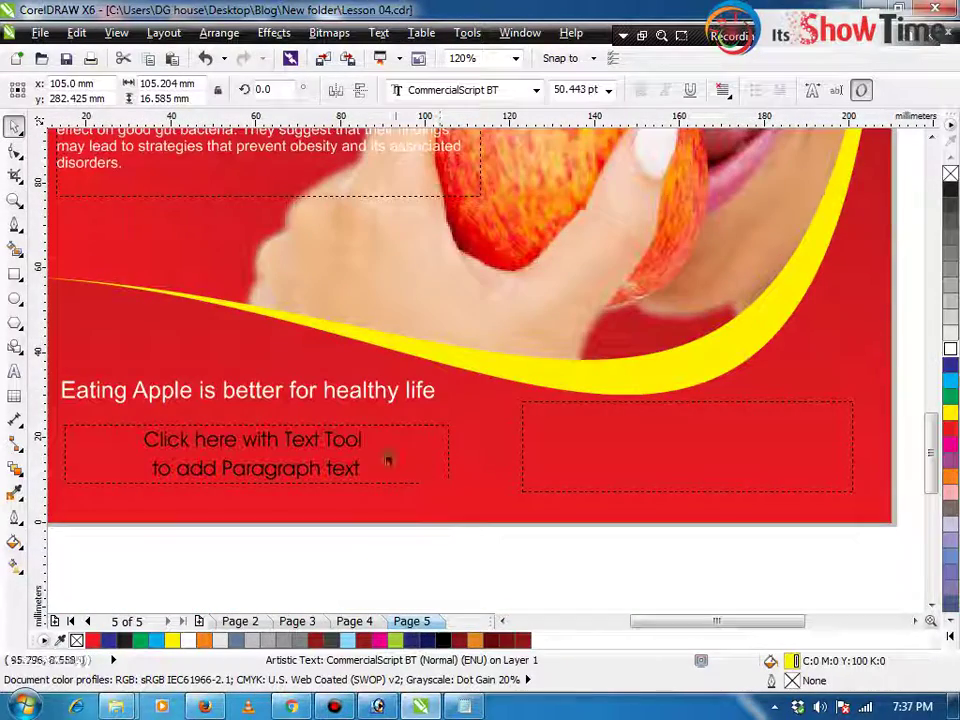
pyautogui.click(360, 394)
pyautogui.click(536, 89)
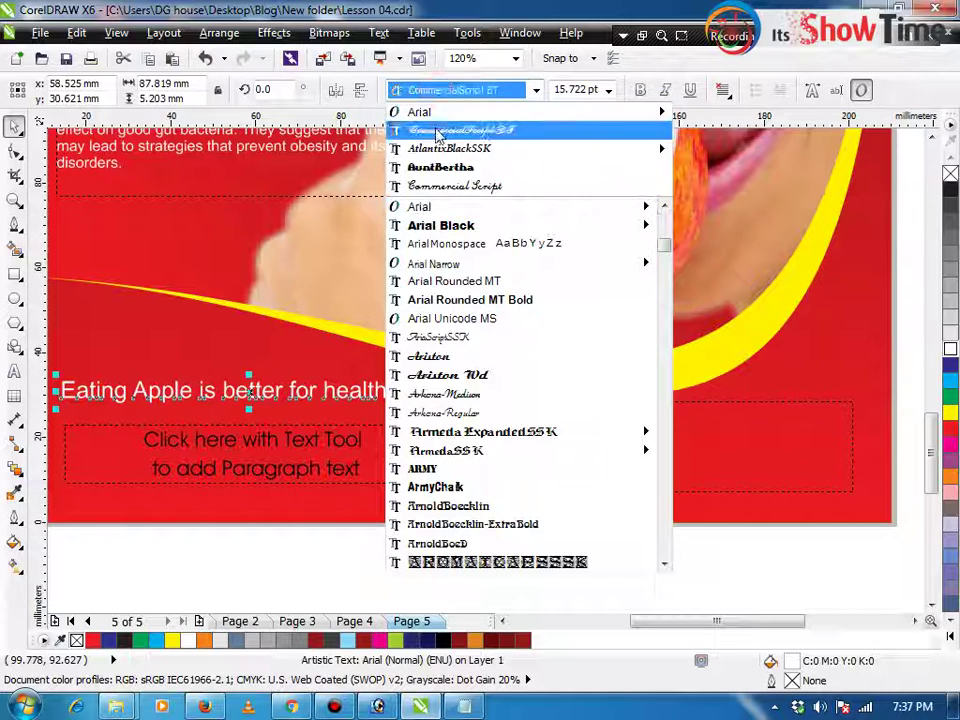
pyautogui.click(445, 128)
pyautogui.moveTo(395, 377); pyautogui.dragTo(471, 362)
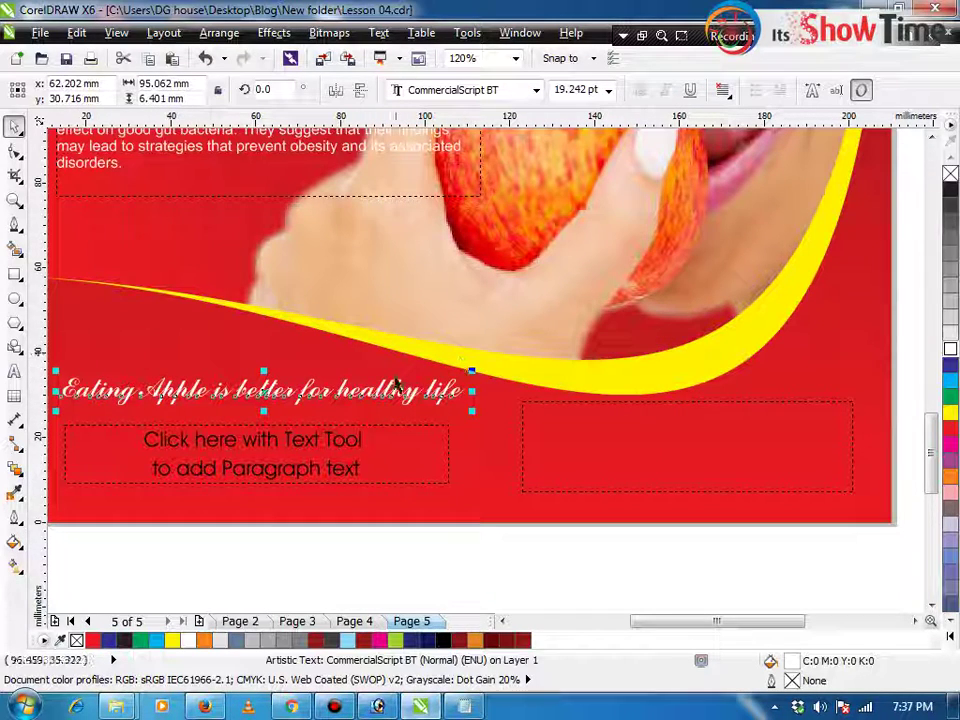
# Break the tagline into two lines after "is" and enlarge it to about 72 mm wide below the yellow curve
pyautogui.doubleClick(236, 392)
pyautogui.press('Return')
pyautogui.hotkey('ctrl', 'space')
pyautogui.moveTo(183, 391); pyautogui.dragTo(190, 344)
pyautogui.moveTo(295, 389)
pyautogui.mouseDown()
pyautogui.moveTo(374, 427)
pyautogui.moveTo(368, 400)
pyautogui.mouseUp()
pyautogui.click(360, 390)
# Add "..." after the word "life" in the two-line tagline
pyautogui.doubleClick(356, 375)
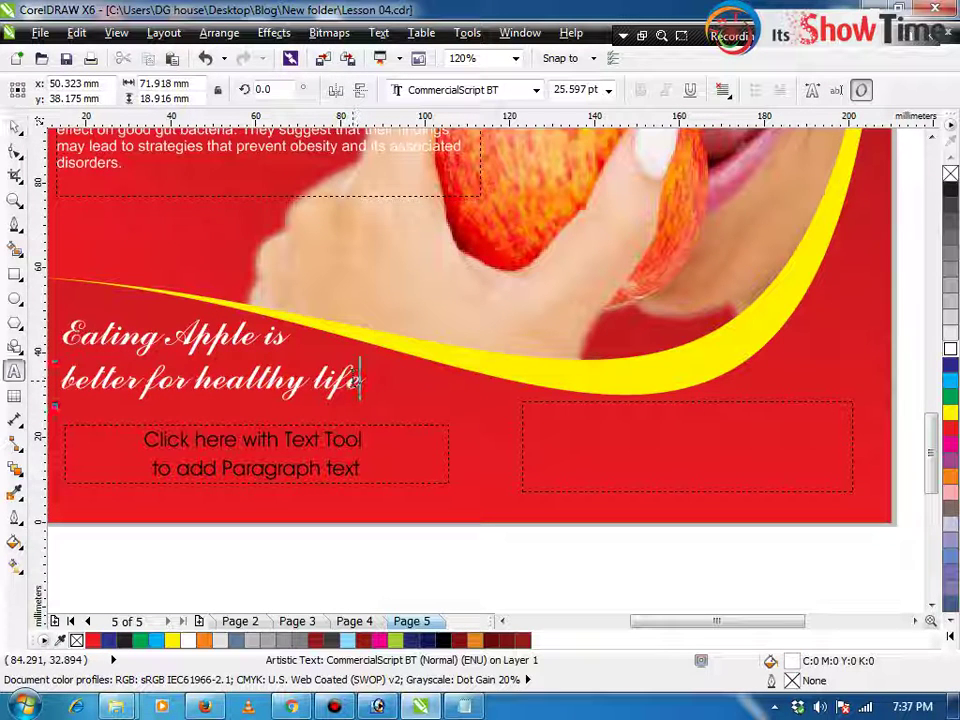
pyautogui.write('...')
pyautogui.hotkey('ctrl', 'space')
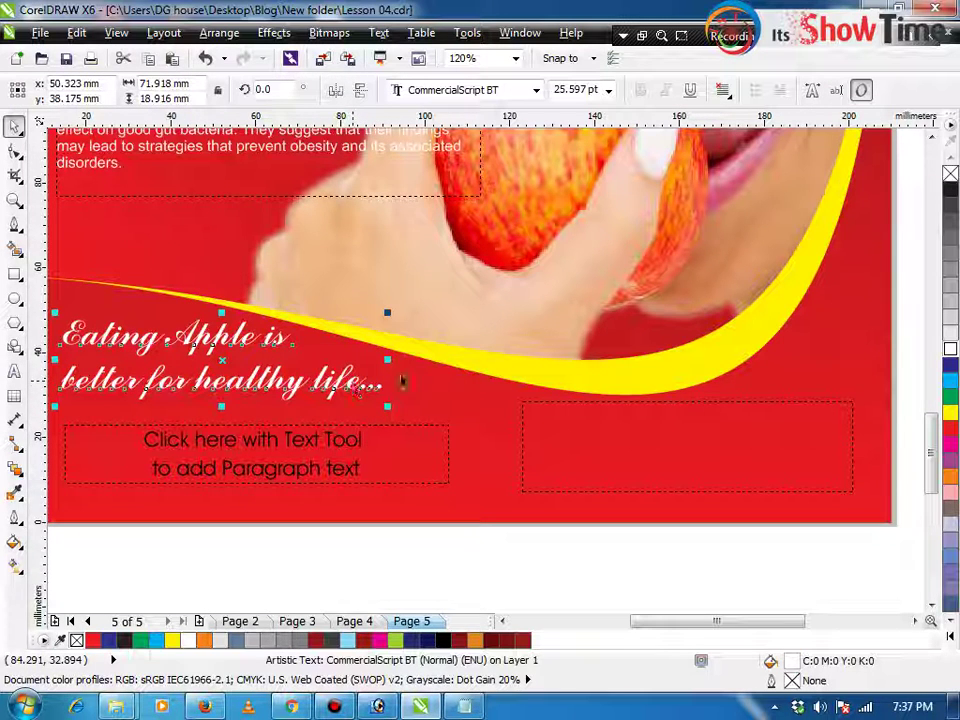
# Fill the two-line tagline with yellow and move it down slightly, away from the curve
pyautogui.moveTo(950, 412)
pyautogui.mouseDown()
pyautogui.moveTo(710, 315)
pyautogui.moveTo(228, 327)
pyautogui.mouseUp()
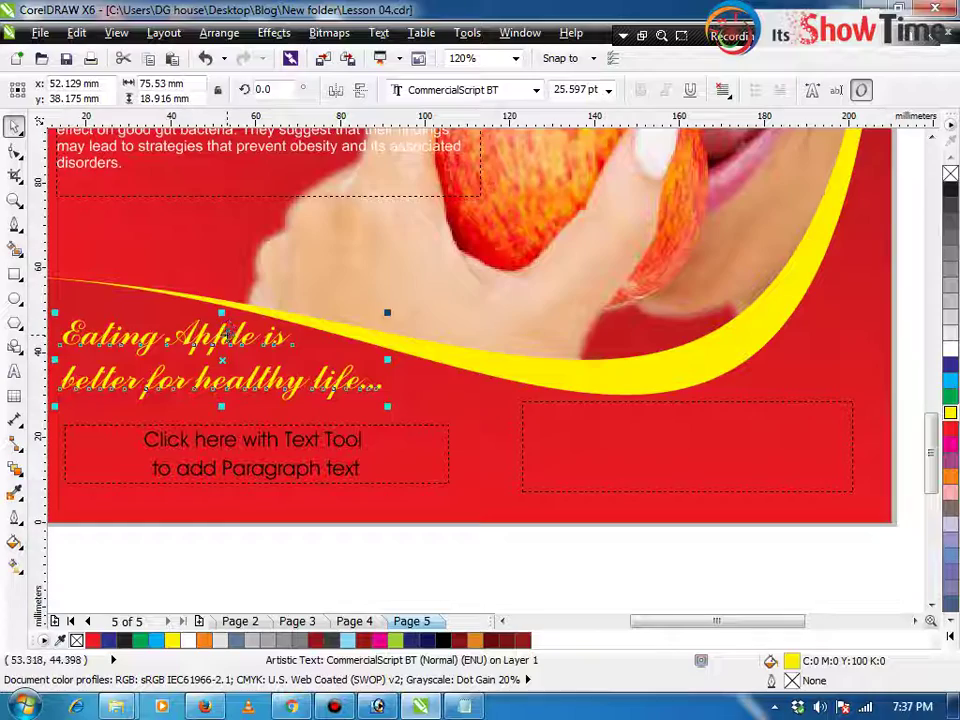
pyautogui.scroll(-3, 226, 345)
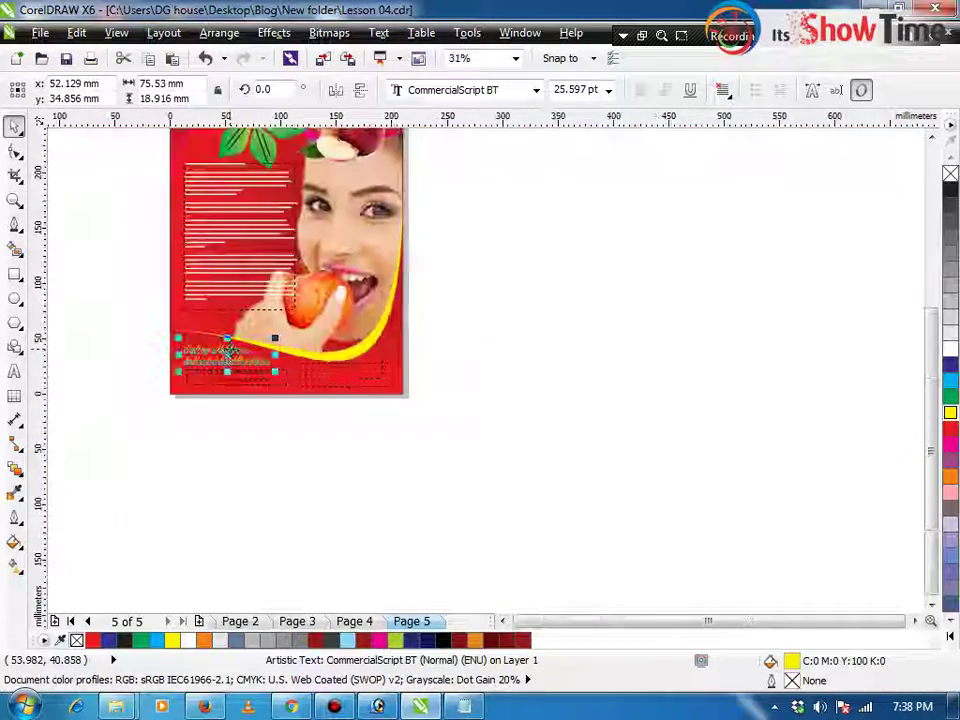
pyautogui.click(214, 465)
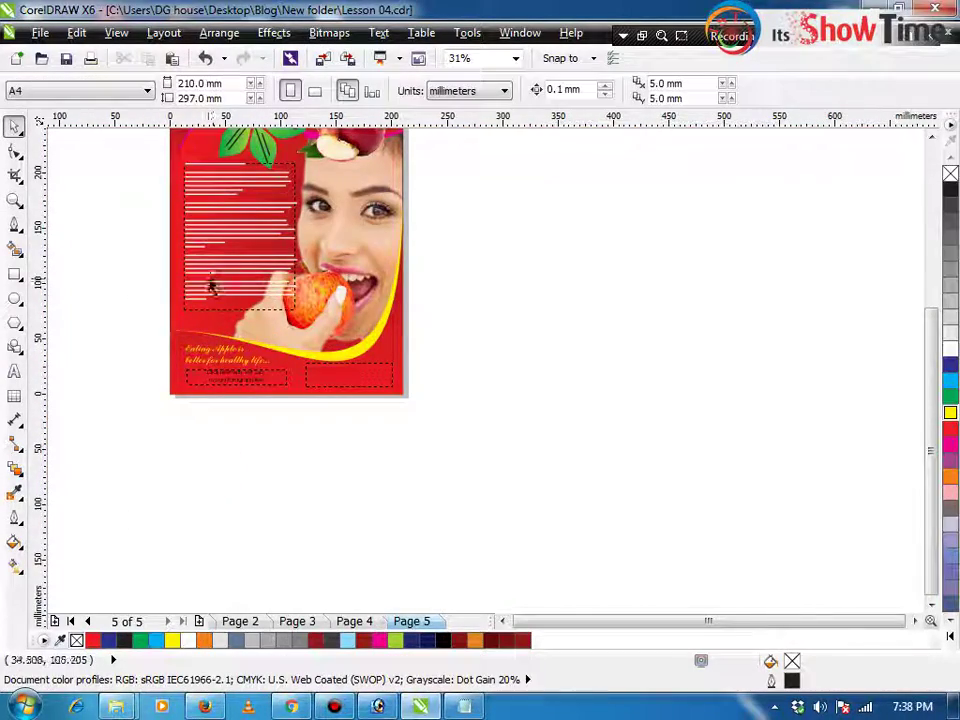
# Set the font of the "Apple" label in the middle of the leaves to AtlantixBlackSSK
pyautogui.hotkey('shift', 'F4')
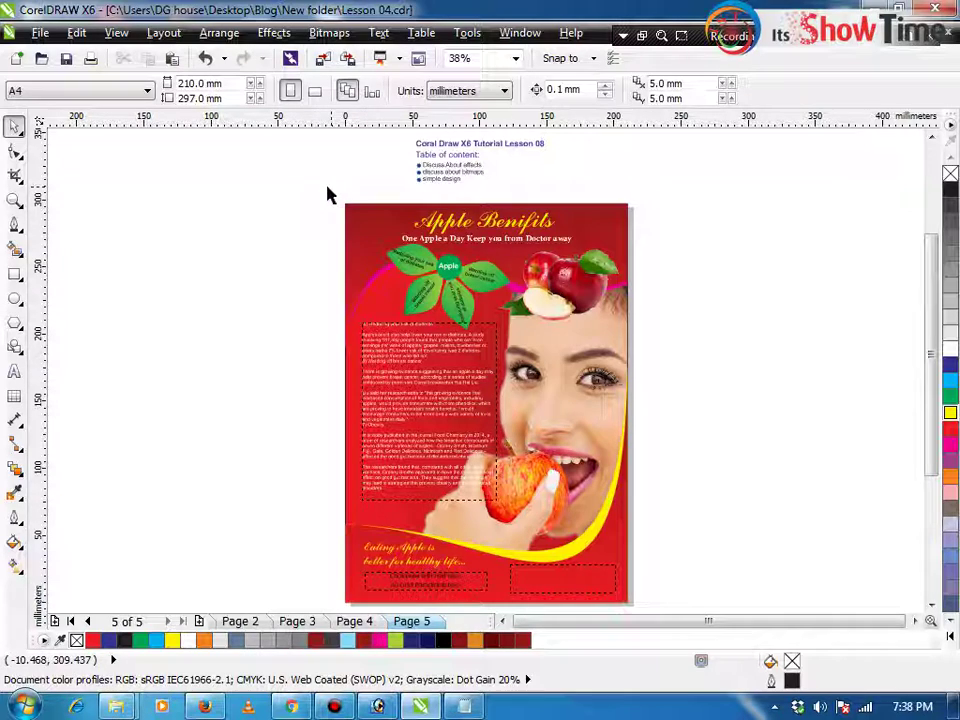
pyautogui.moveTo(324, 191); pyautogui.dragTo(645, 598)
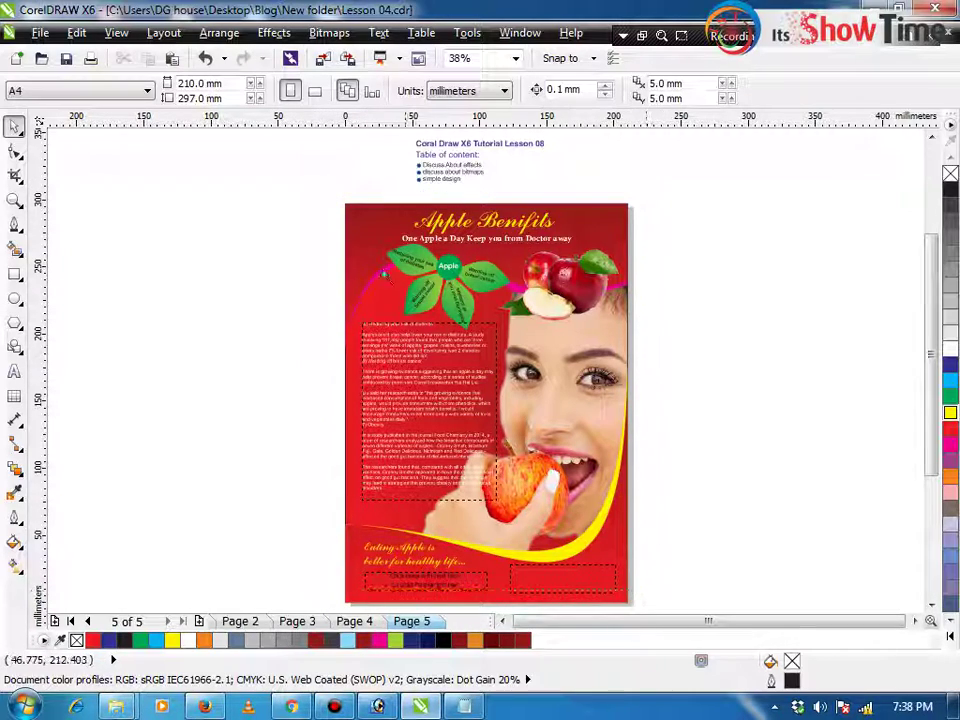
pyautogui.press('F2')
pyautogui.moveTo(323, 206); pyautogui.dragTo(575, 356)
pyautogui.click(472, 322)
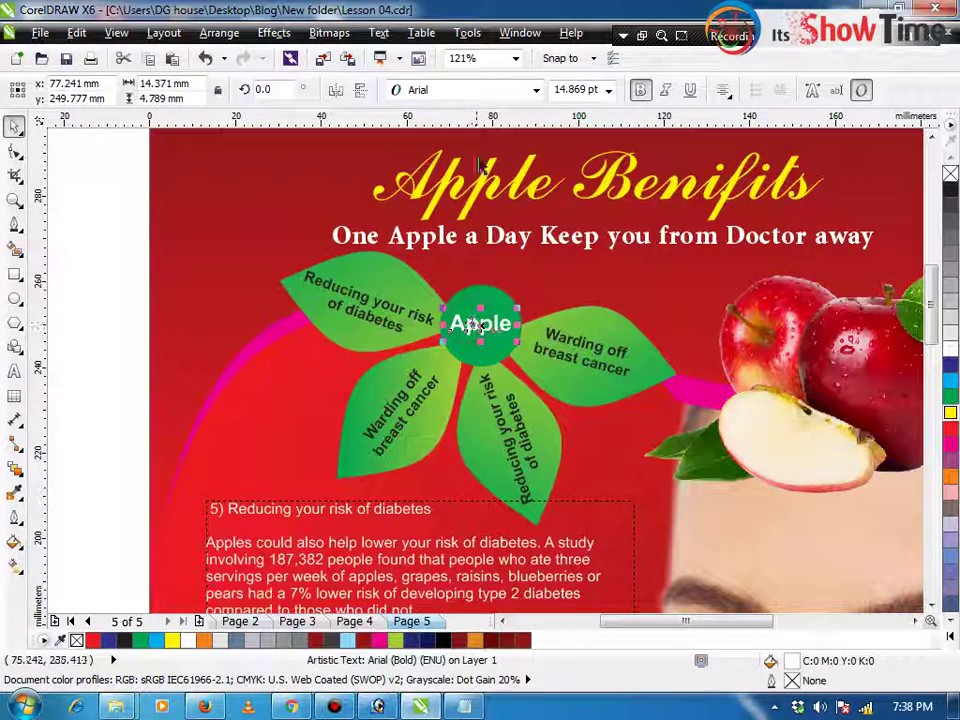
pyautogui.click(536, 90)
pyautogui.click(430, 165)
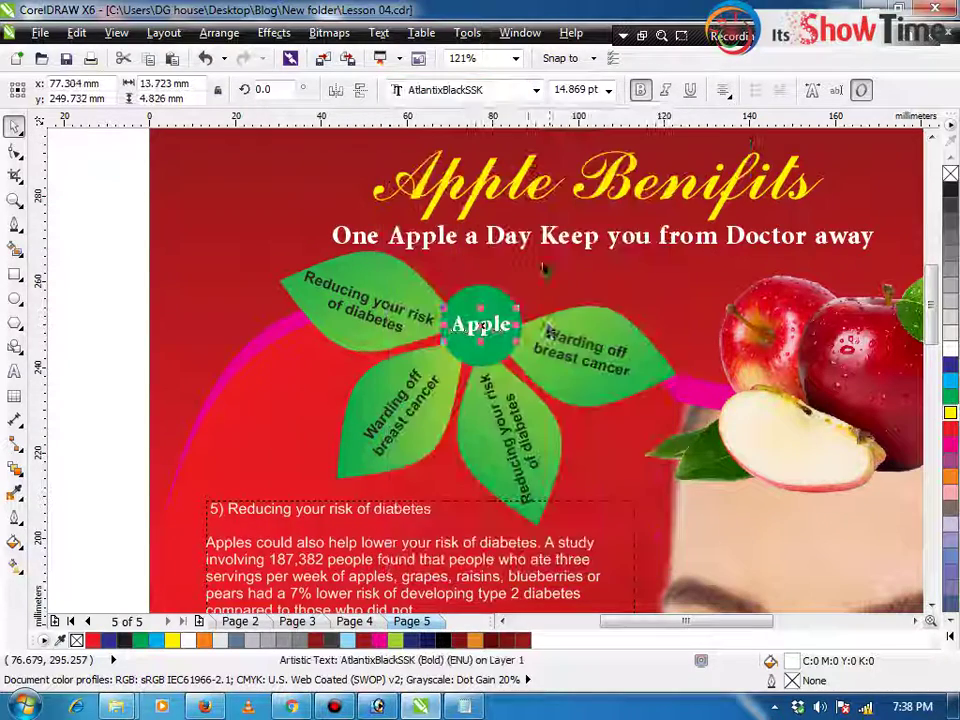
# Fill the circle behind the "Apple" label with red
pyautogui.click(480, 322)
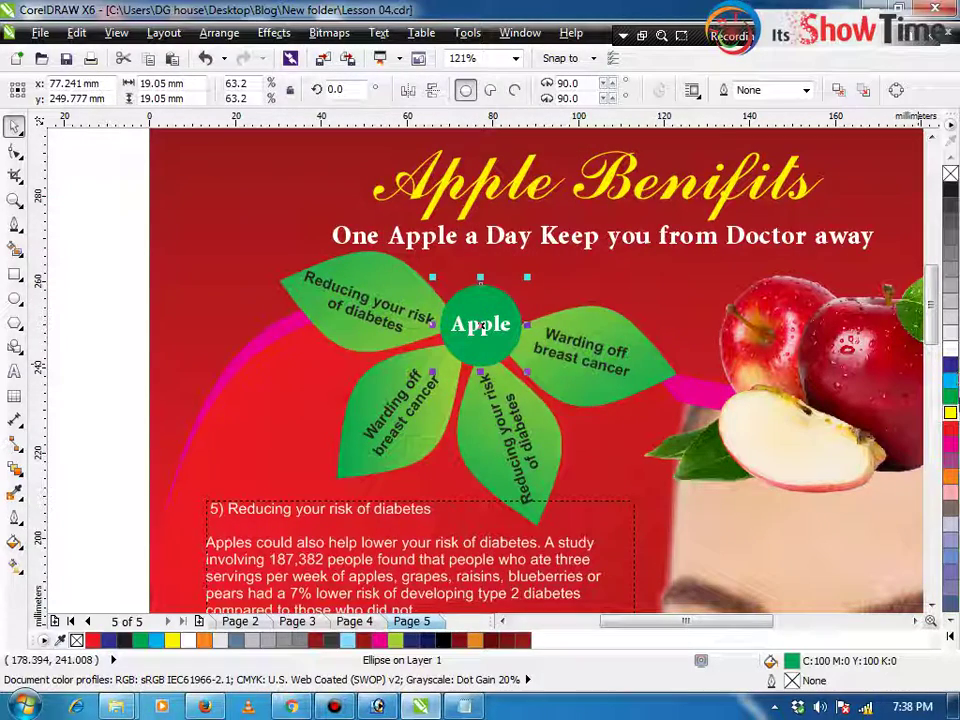
pyautogui.click(951, 430)
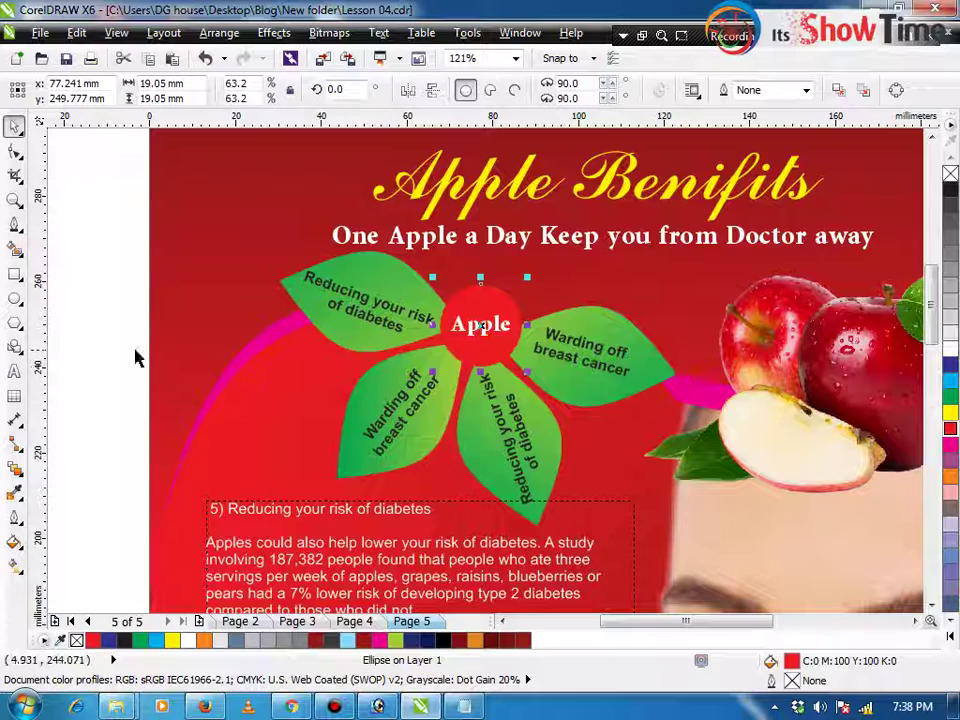
pyautogui.scroll(-3, 118, 300)
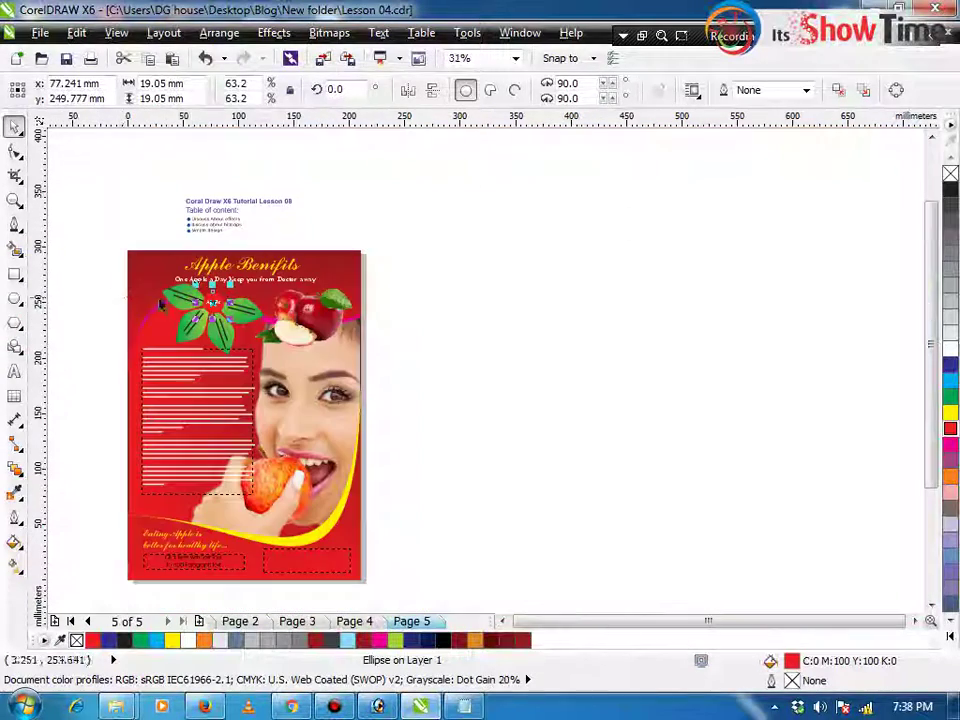
# Select all of the flyer's objects, fit them in view and check the design in full-screen preview
pyautogui.click(318, 350)
pyautogui.moveTo(114, 246); pyautogui.dragTo(382, 592)
pyautogui.hotkey('shift', 'F2')
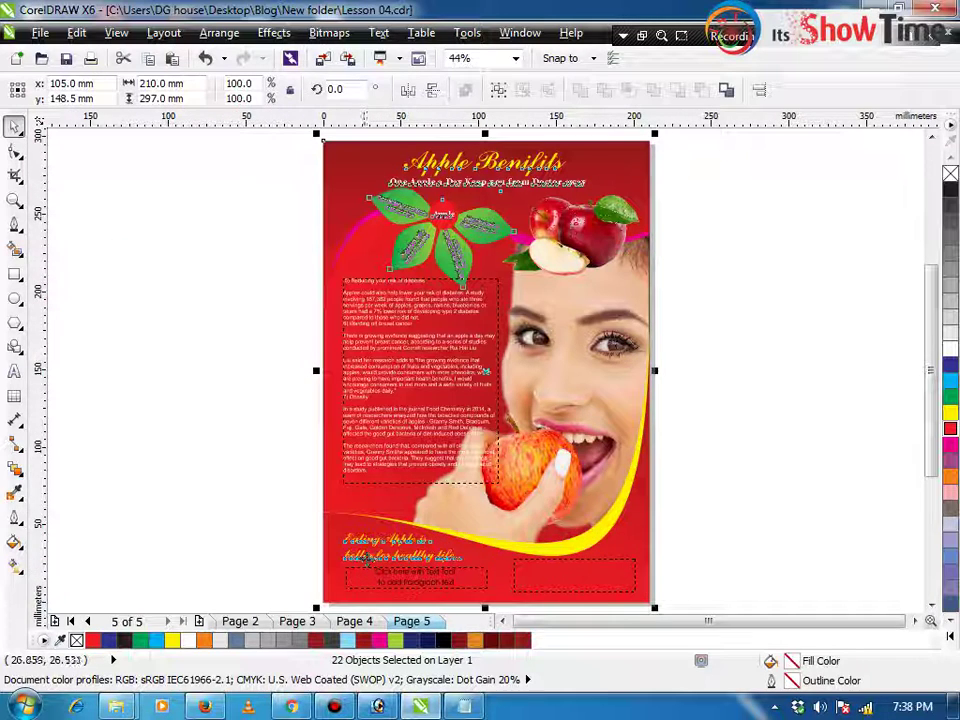
pyautogui.press('F9')
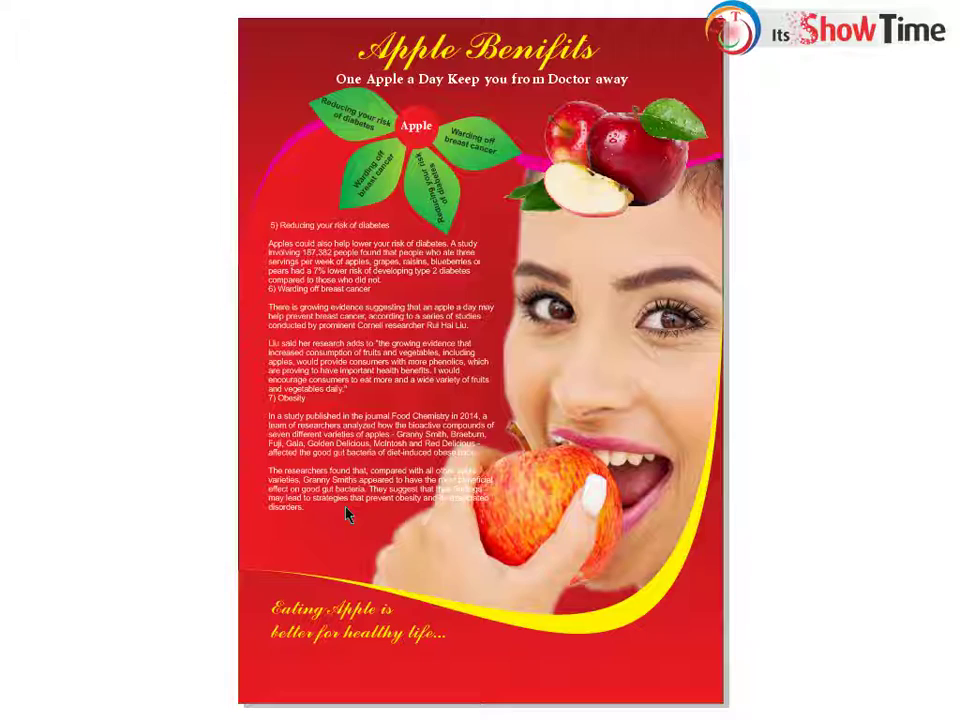
pyautogui.press('Escape')
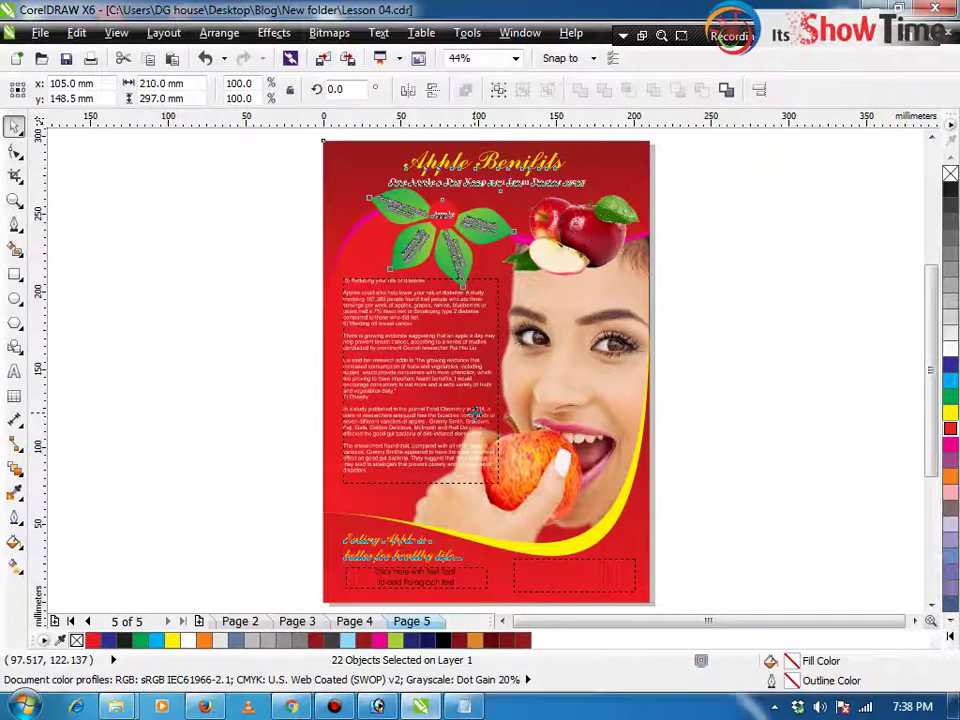
# Apply Full Justify alignment to the article's paragraph text
pyautogui.press('z')
pyautogui.moveTo(322, 270); pyautogui.dragTo(546, 491)
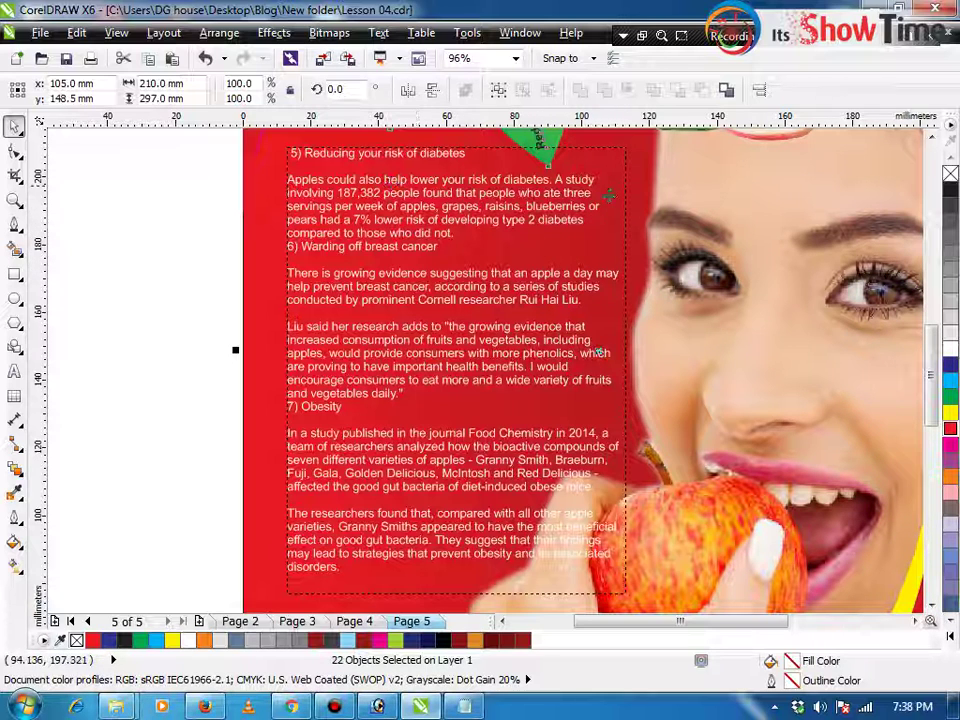
pyautogui.click(236, 240)
pyautogui.click(367, 219)
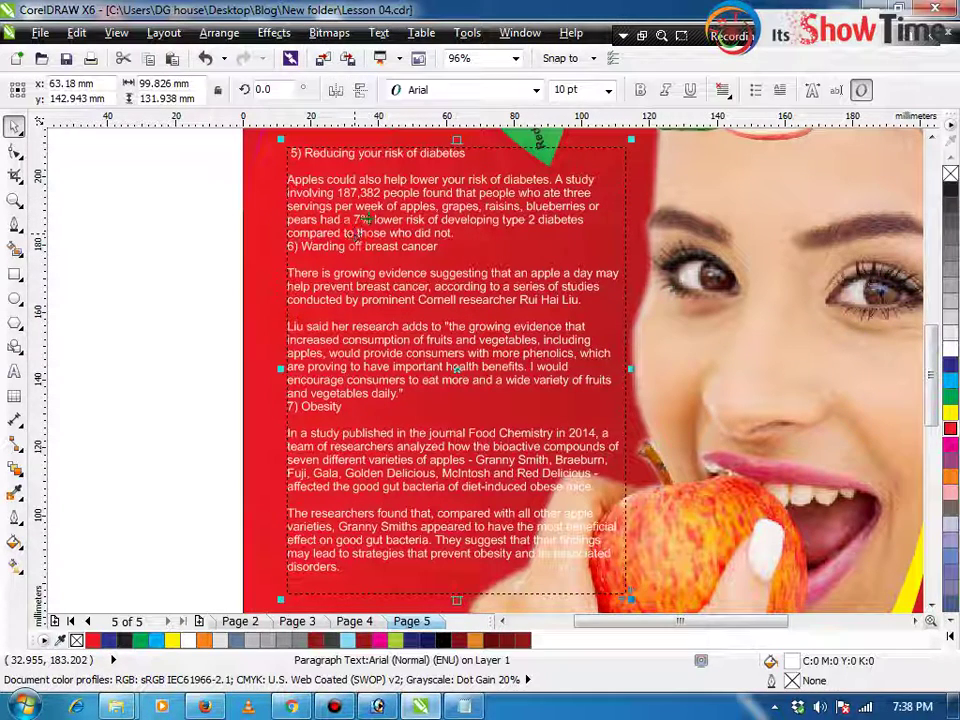
pyautogui.click(722, 90)
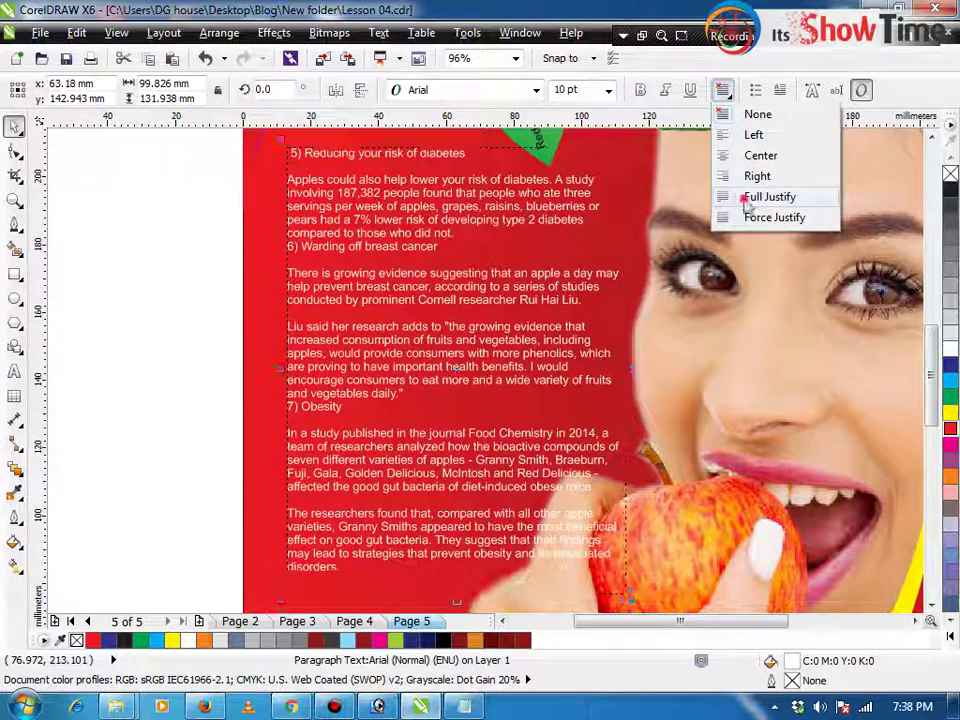
pyautogui.click(744, 197)
pyautogui.click(145, 188)
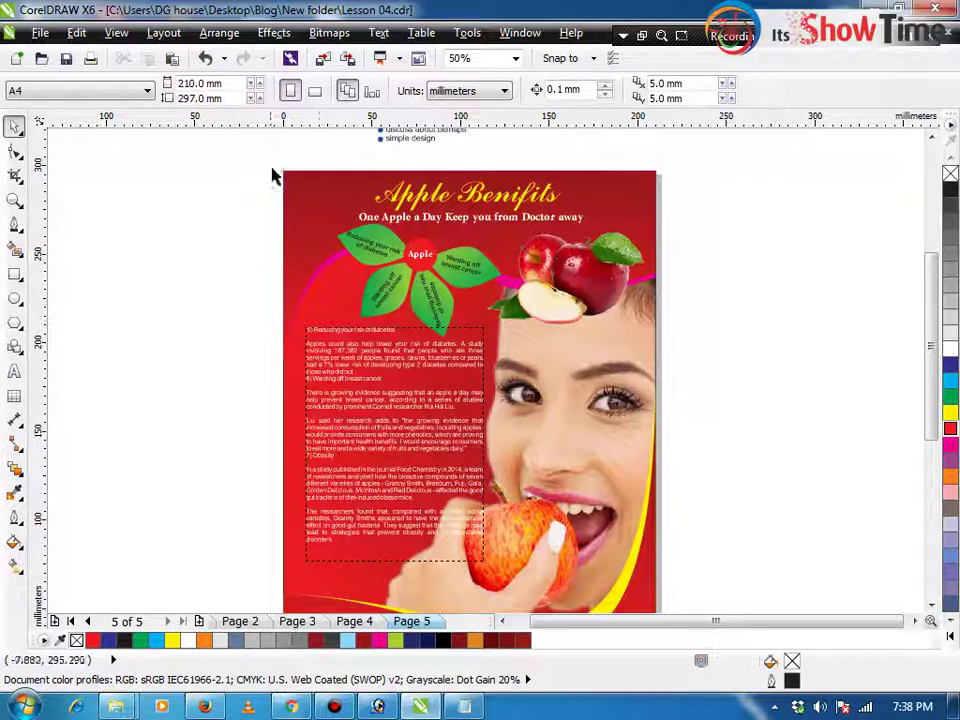
# Check the whole flyer with the justified article in full-screen preview
pyautogui.scroll(-5, 707, 583)
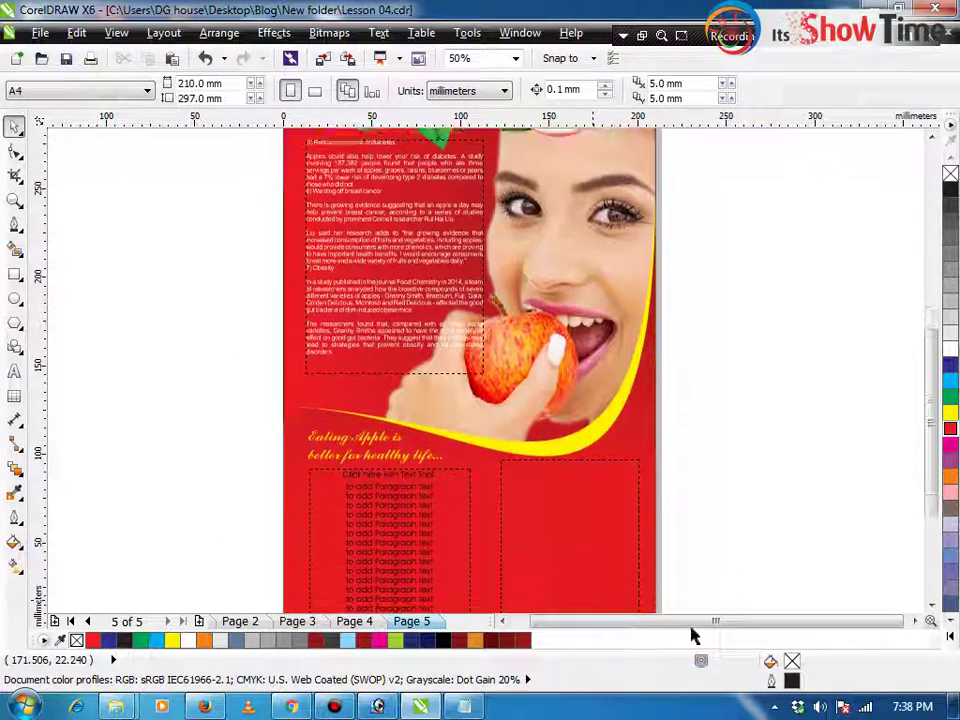
pyautogui.hotkey('ctrl', 'a')
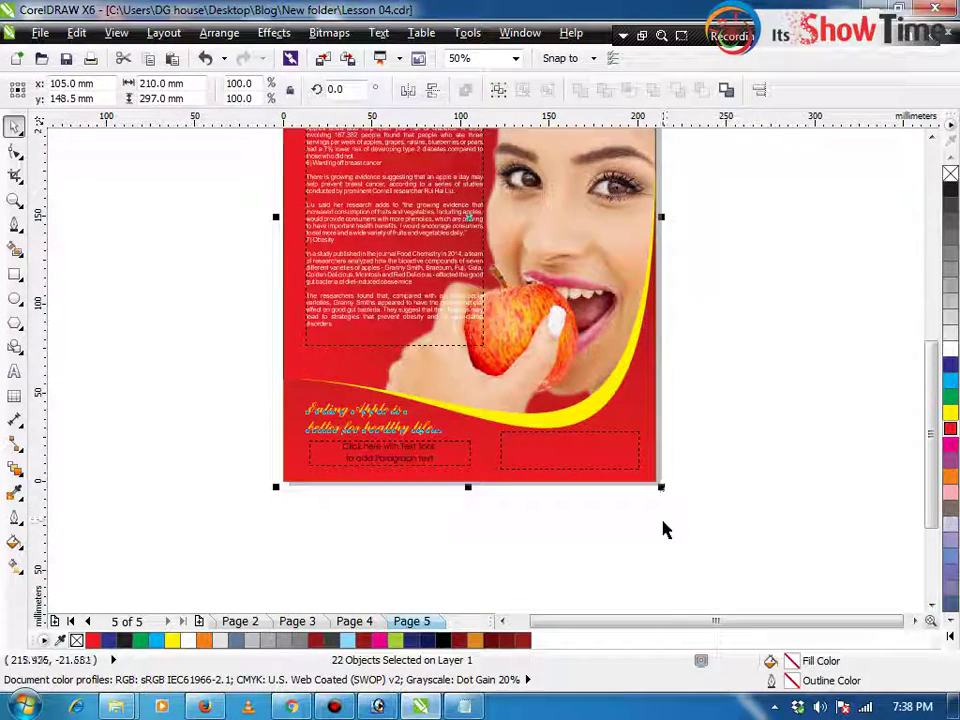
pyautogui.hotkey('shift', 'F2')
pyautogui.press('F9')
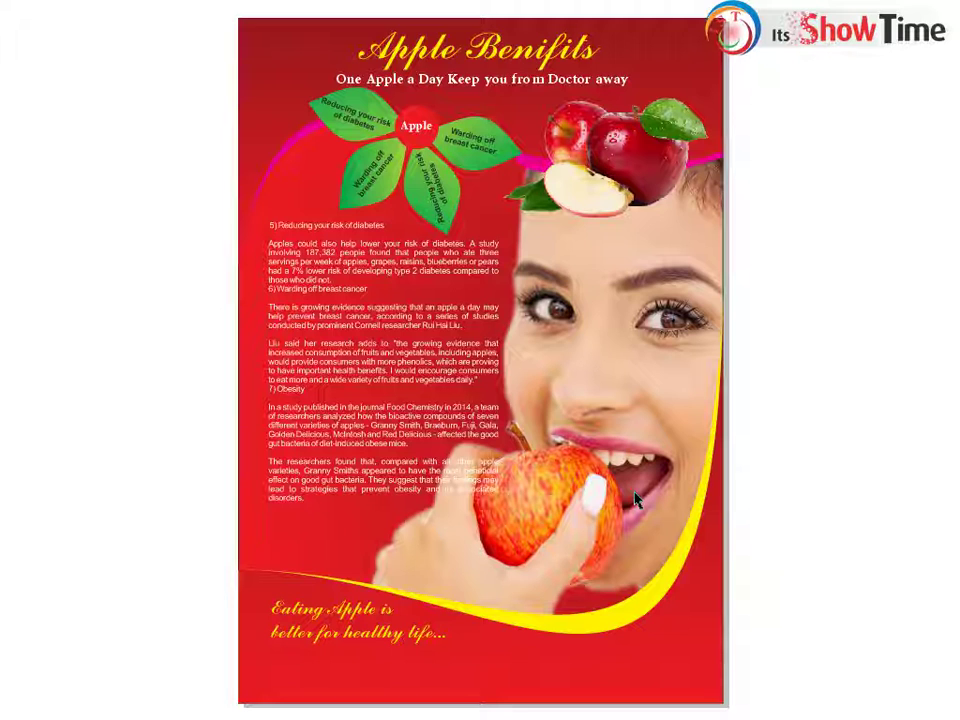
pyautogui.press('Escape')
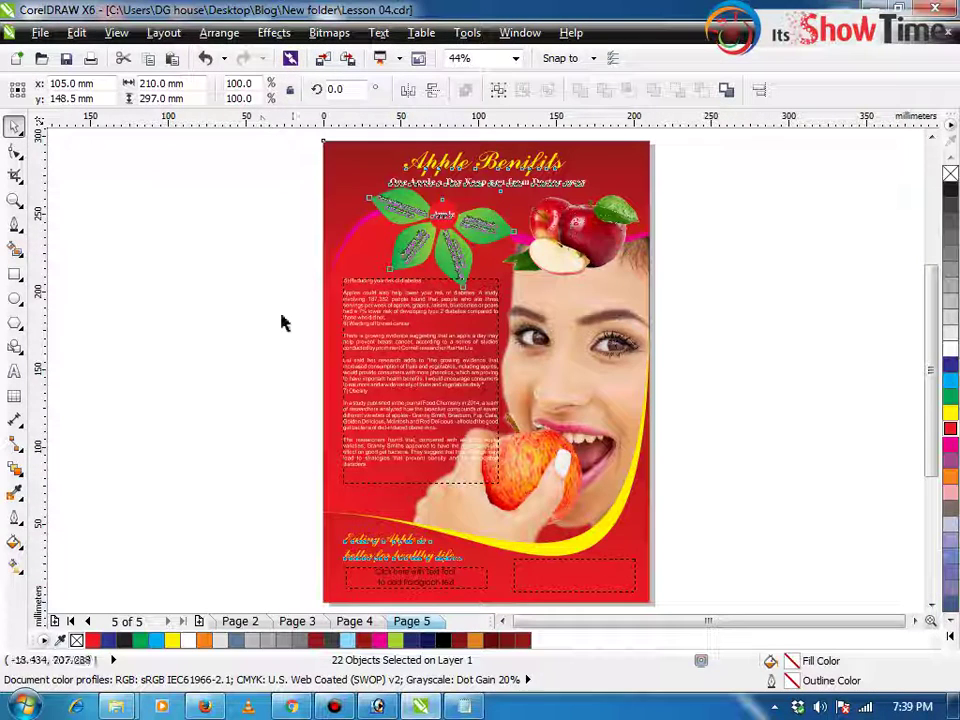
# Switch to Firefox, browse the "apple png" image results and open the picture of two green apples with white blossoms
pyautogui.click(207, 707)
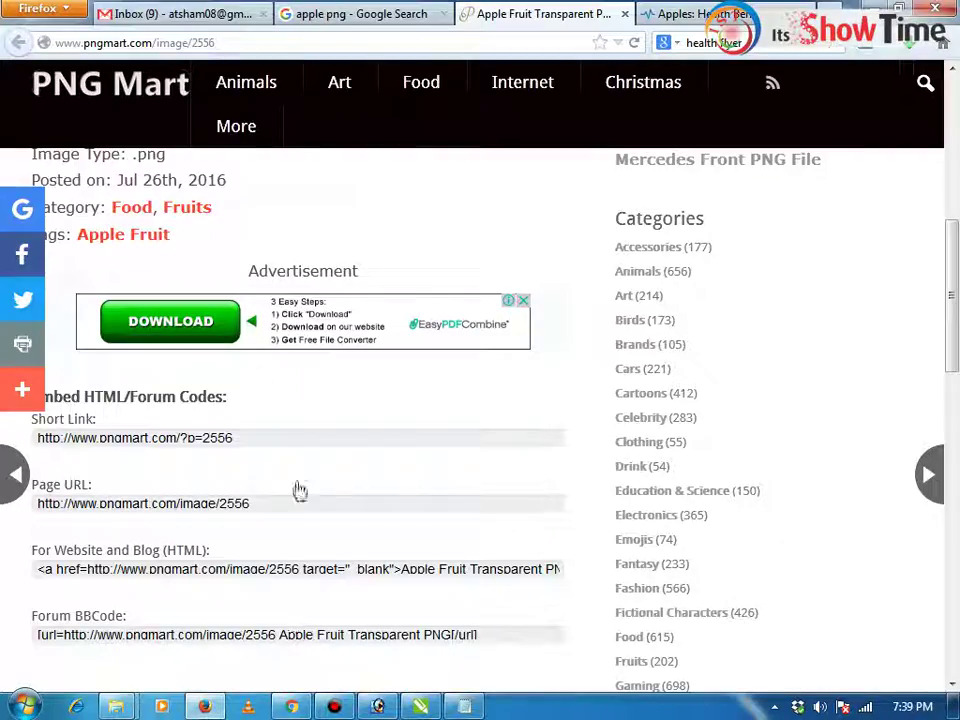
pyautogui.click(354, 13)
pyautogui.click(914, 241)
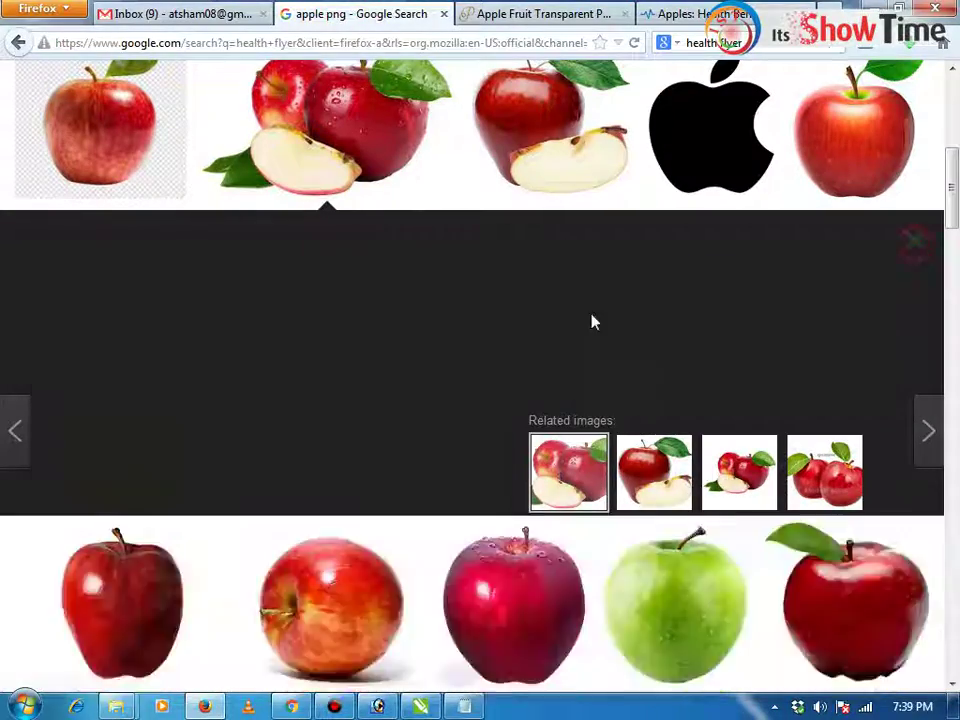
pyautogui.scroll(-5, 465, 385)
pyautogui.scroll(-10, 465, 385)
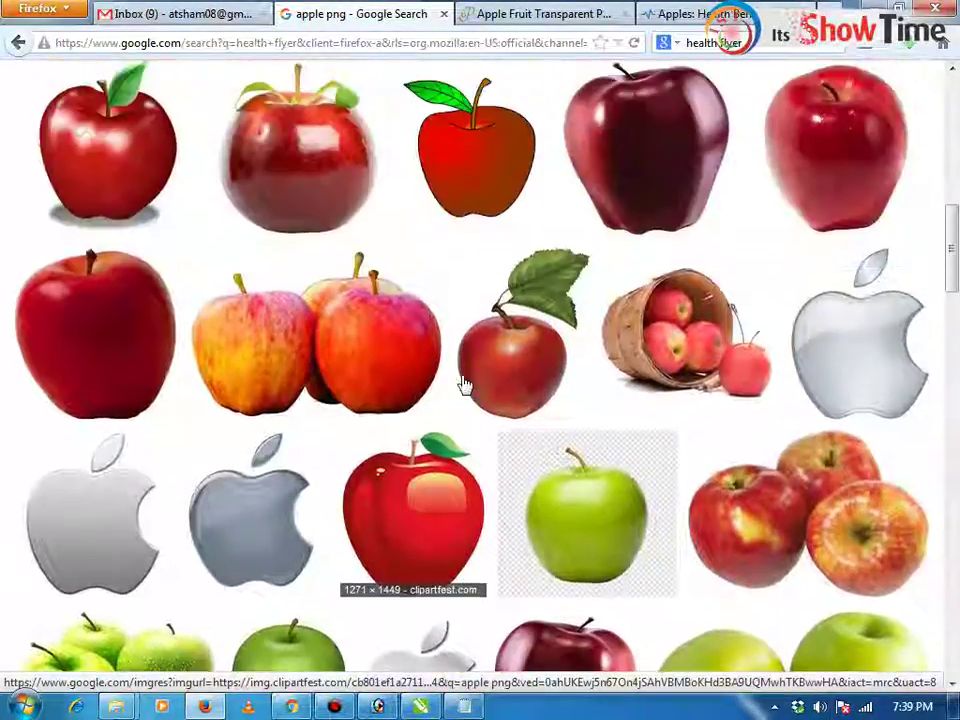
pyautogui.scroll(-3, 465, 385)
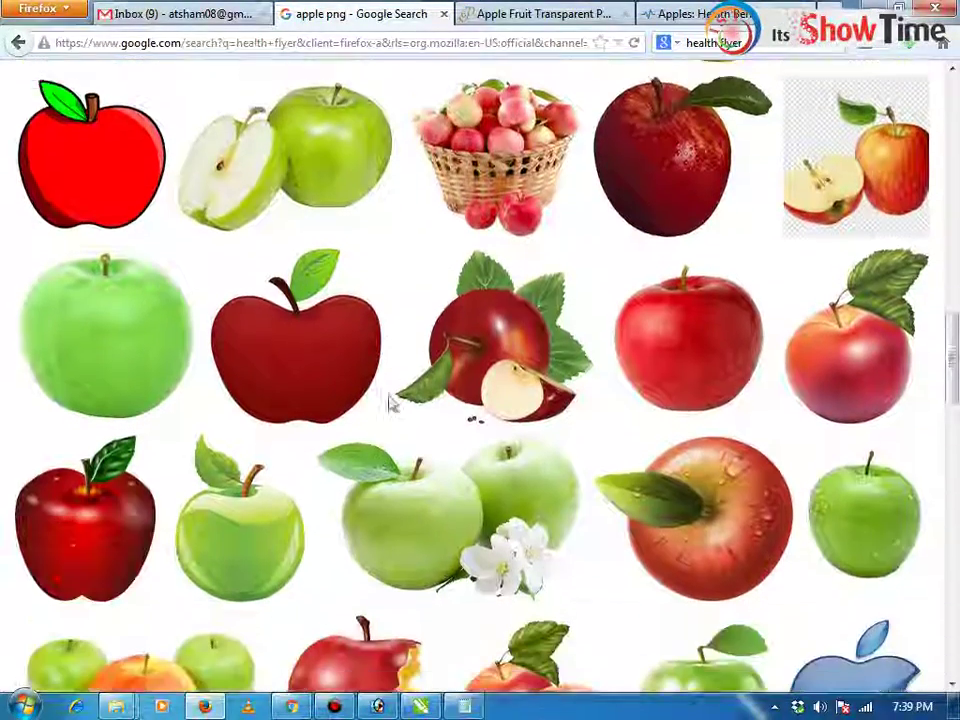
pyautogui.scroll(-1, 392, 403)
pyautogui.click(445, 470)
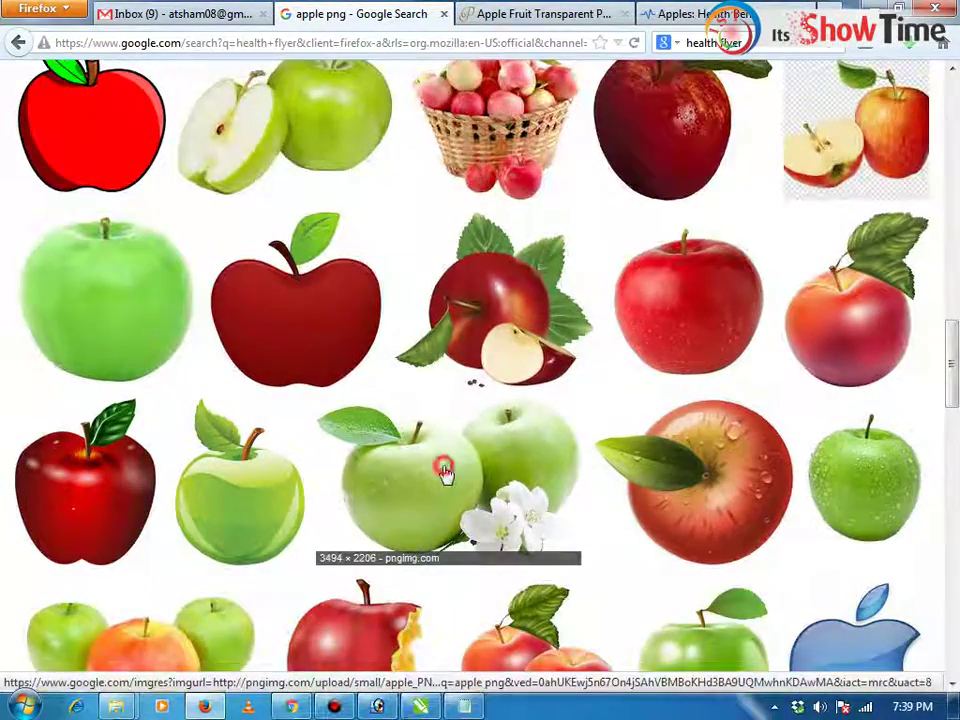
# Open the full-size picture of two green apples with white blossoms in its own browser tab and check its loading
pyautogui.click(635, 356)
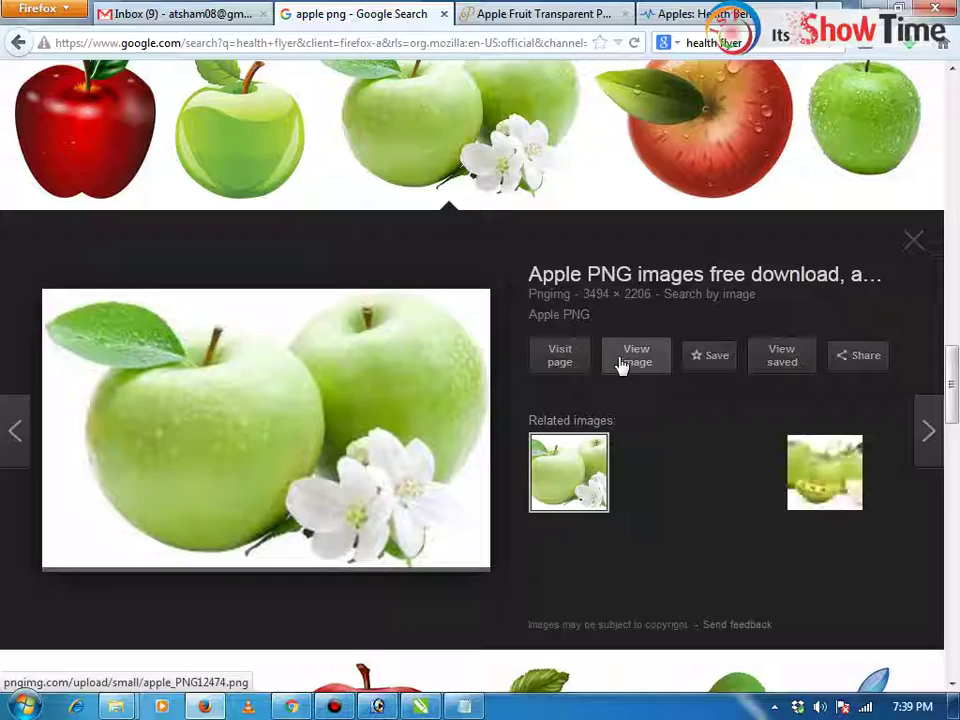
pyautogui.click(250, 10)
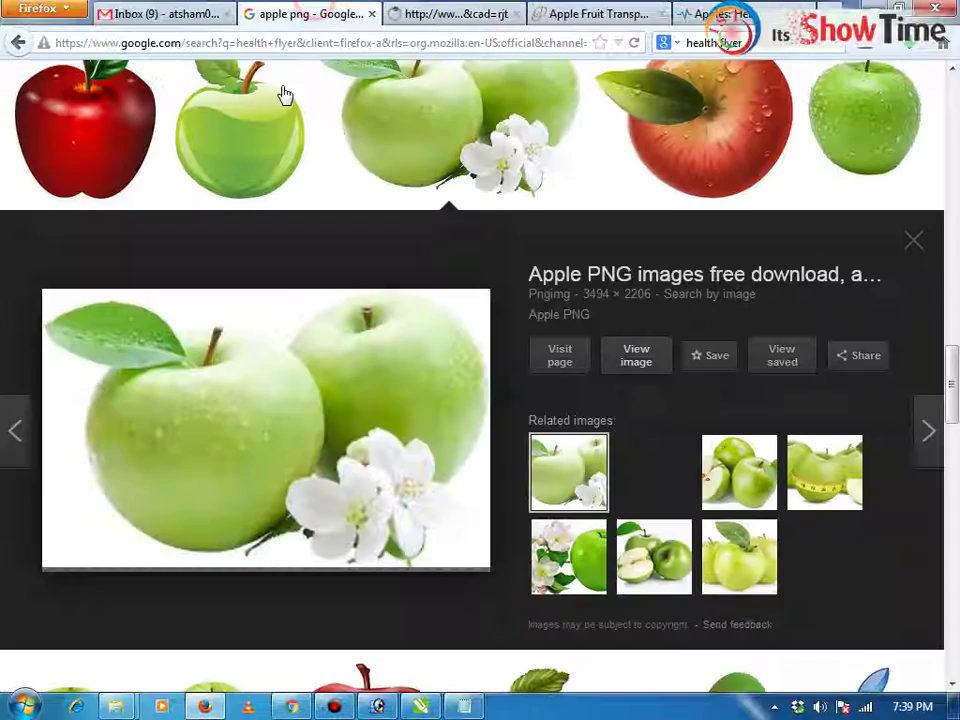
pyautogui.moveTo(949, 394); pyautogui.dragTo(952, 85)
pyautogui.click(440, 12)
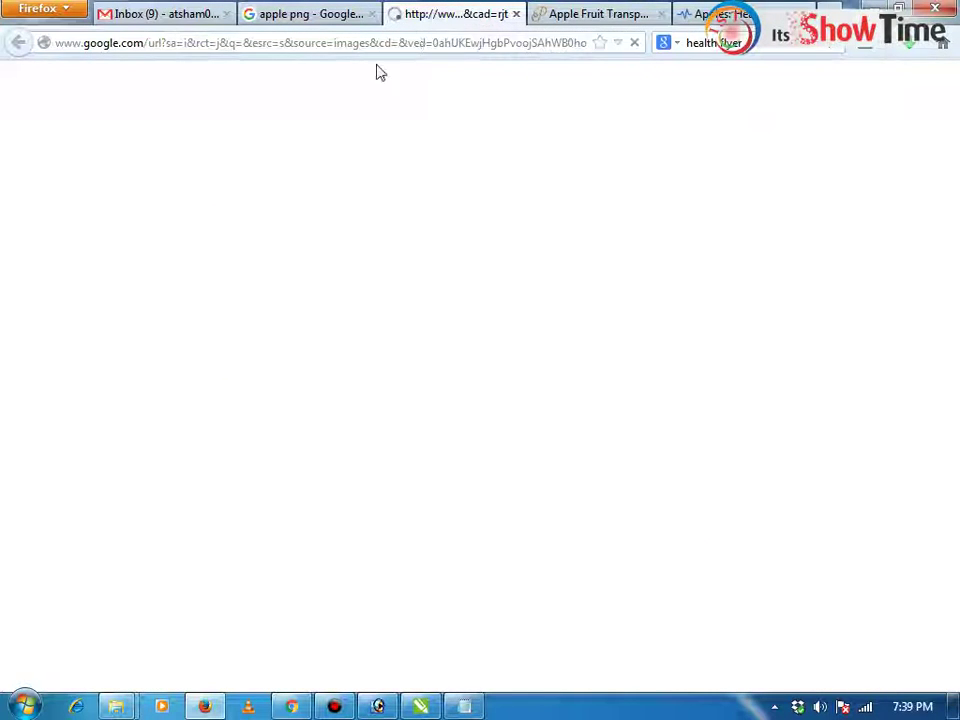
pyautogui.click(420, 707)
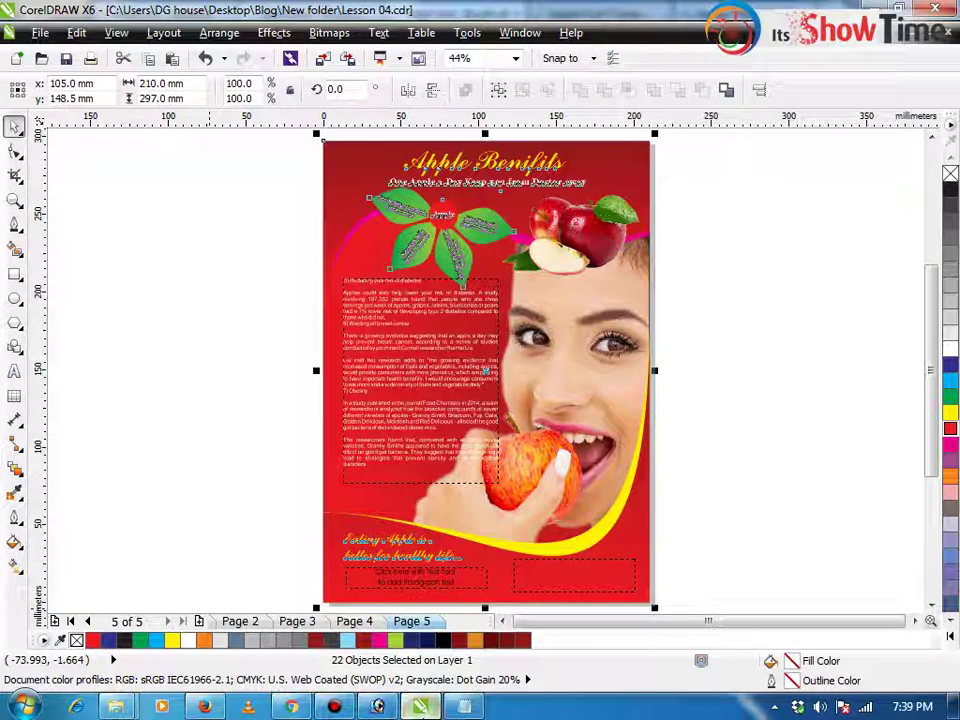
pyautogui.click(336, 708)
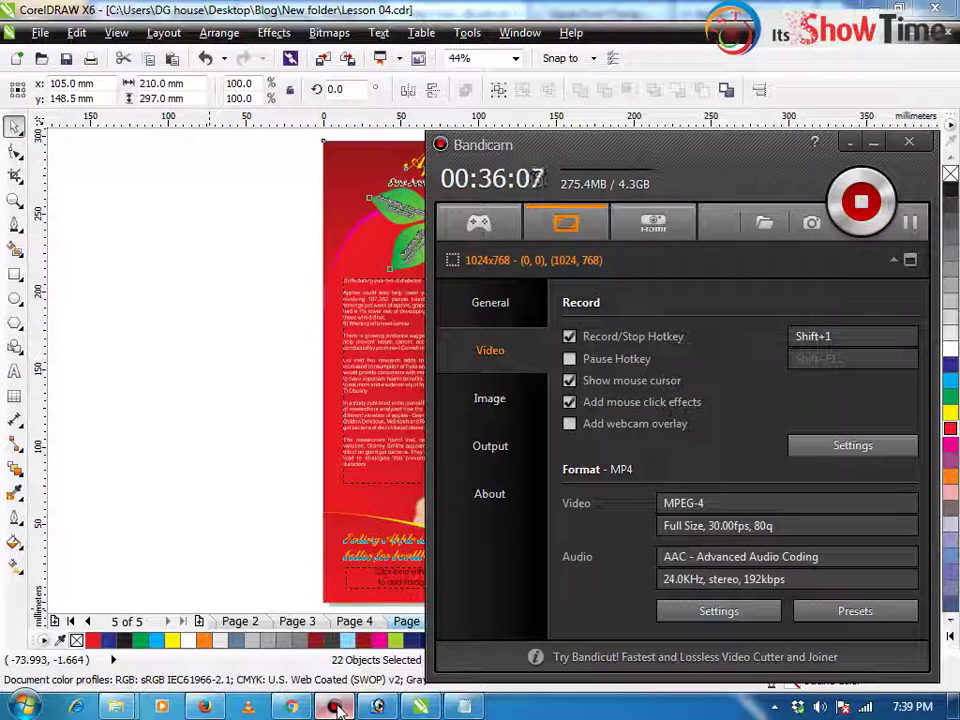
pyautogui.click(625, 8)
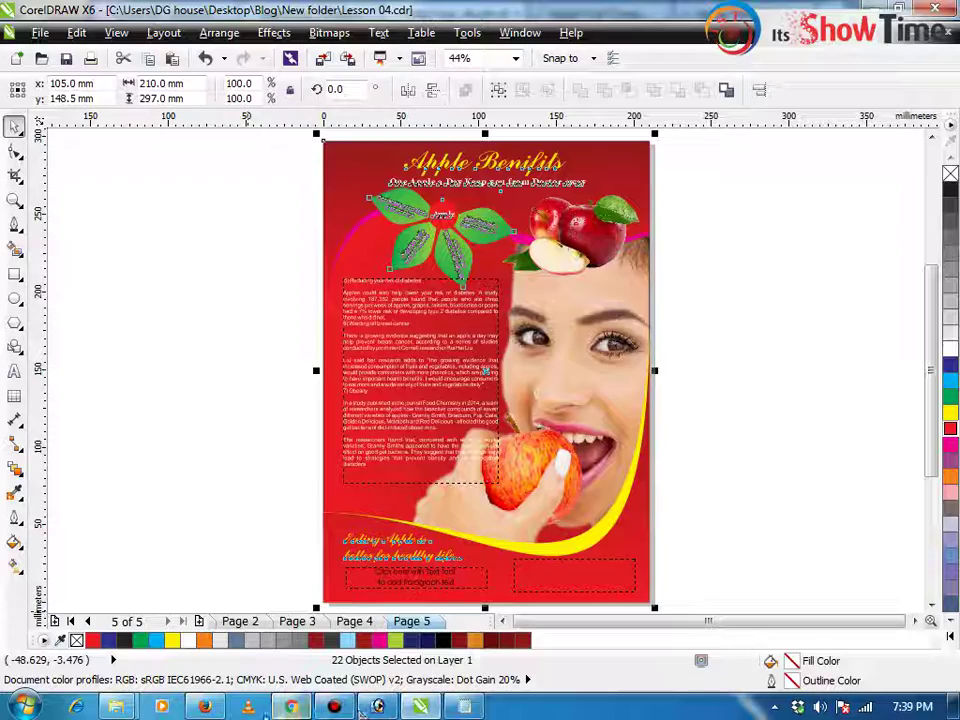
pyautogui.click(205, 708)
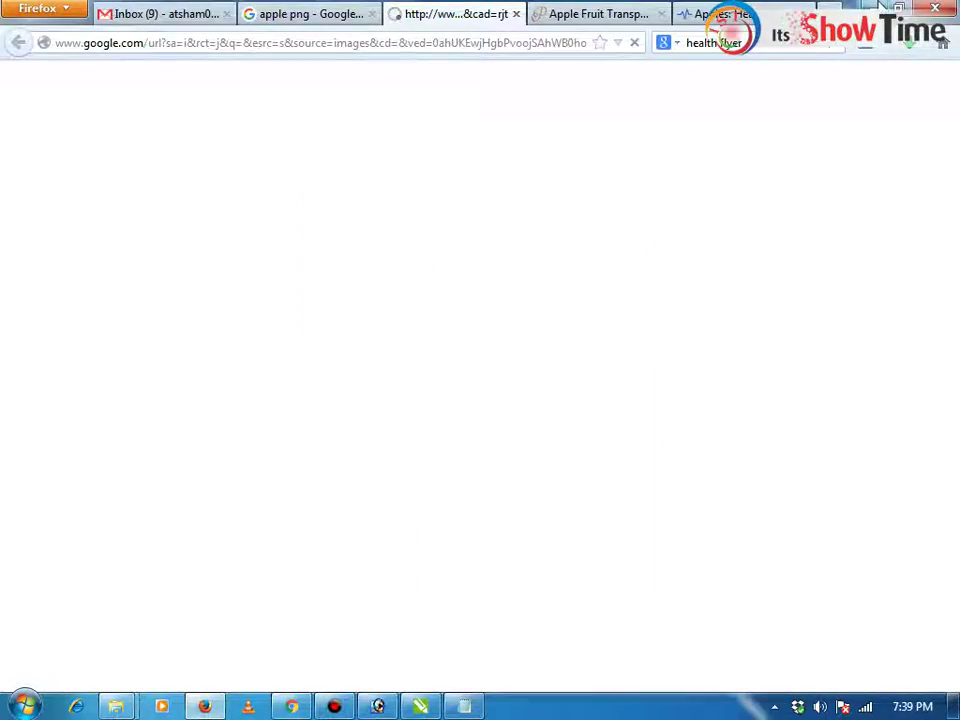
pyautogui.click(879, 5)
pyautogui.click(876, 5)
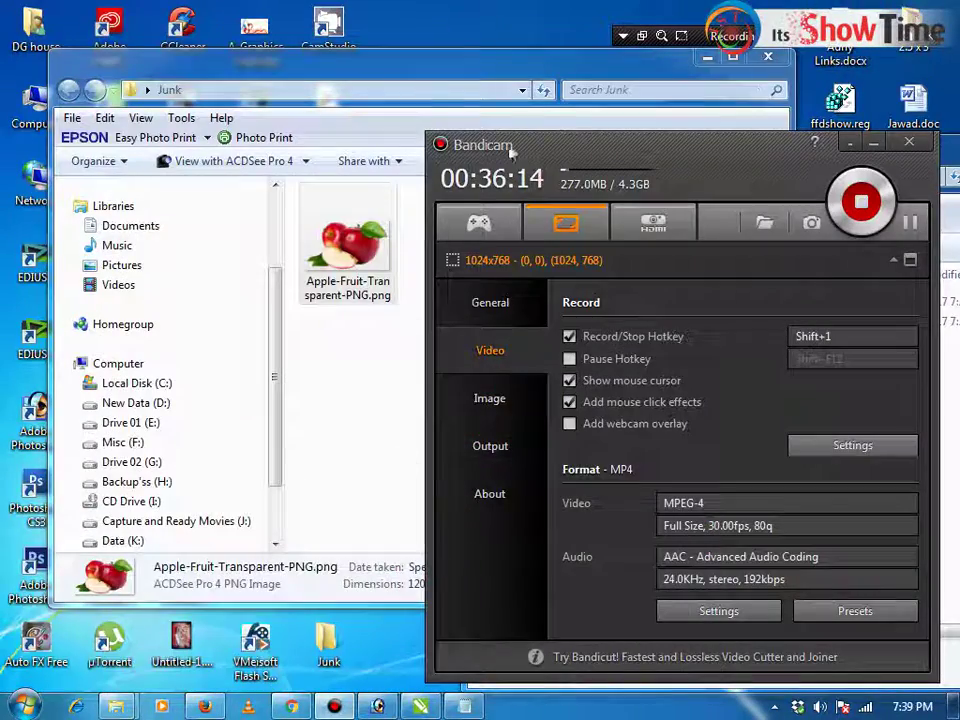
pyautogui.click(334, 392)
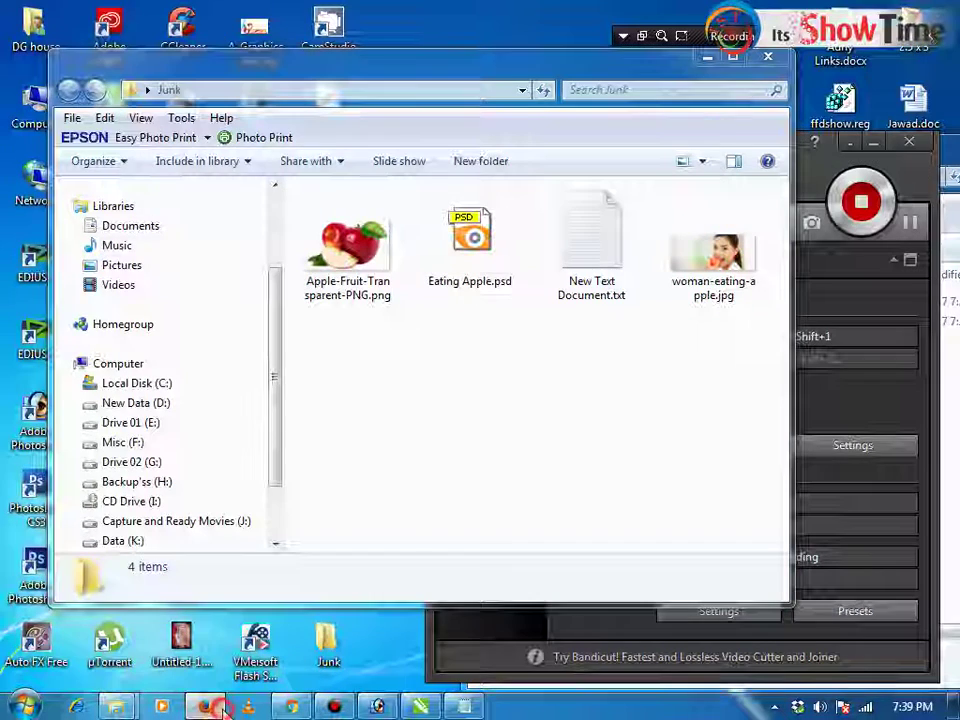
pyautogui.click(205, 707)
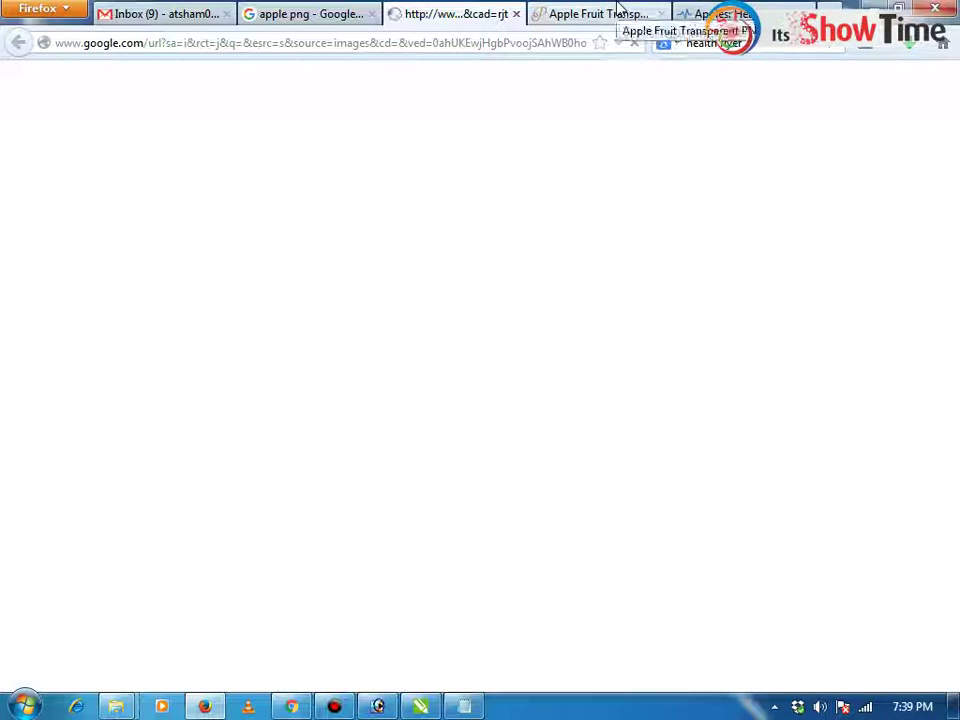
# Browse the "apple png" image results for another apple picture suitable for the flyer
pyautogui.click(307, 14)
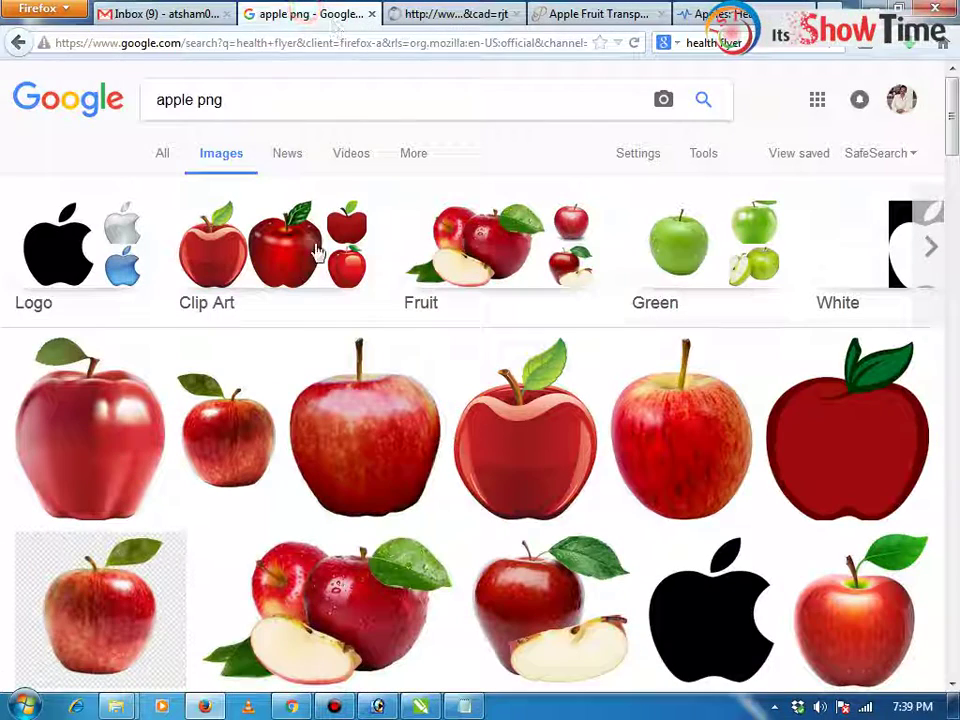
pyautogui.scroll(-10, 343, 439)
pyautogui.scroll(-2, 343, 439)
pyautogui.click(364, 424)
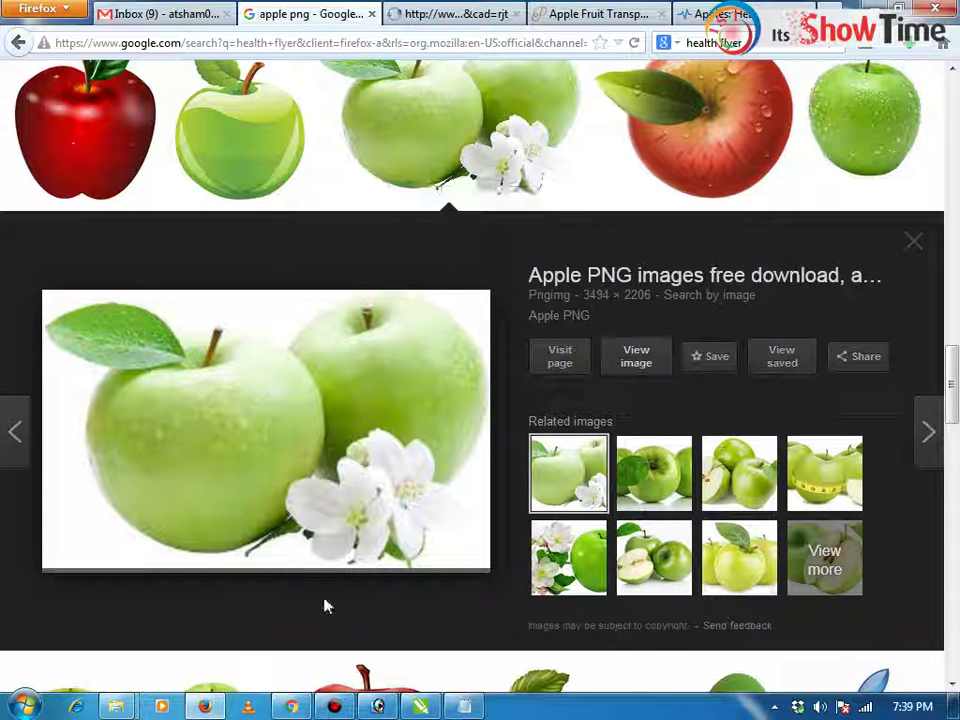
pyautogui.scroll(-5, 370, 528)
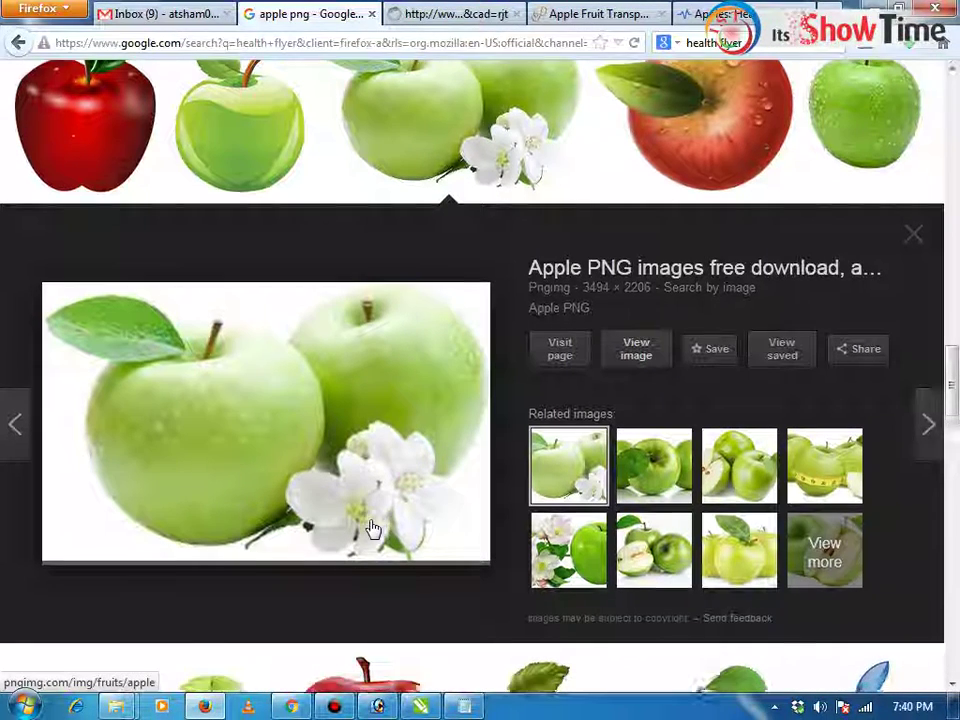
pyautogui.scroll(-7, 370, 528)
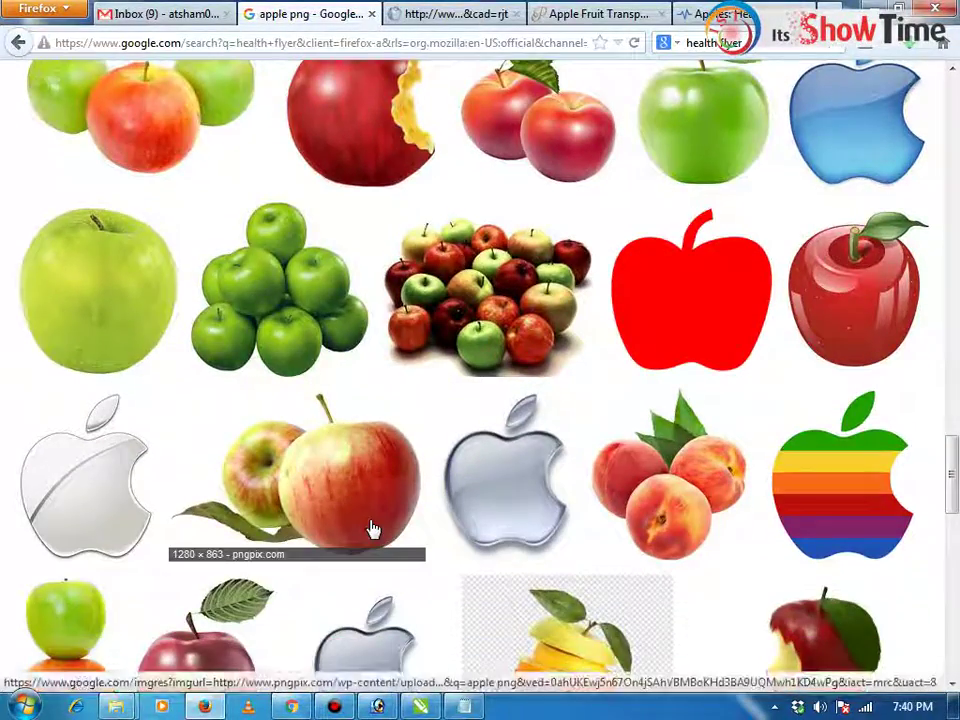
pyautogui.scroll(-1, 370, 528)
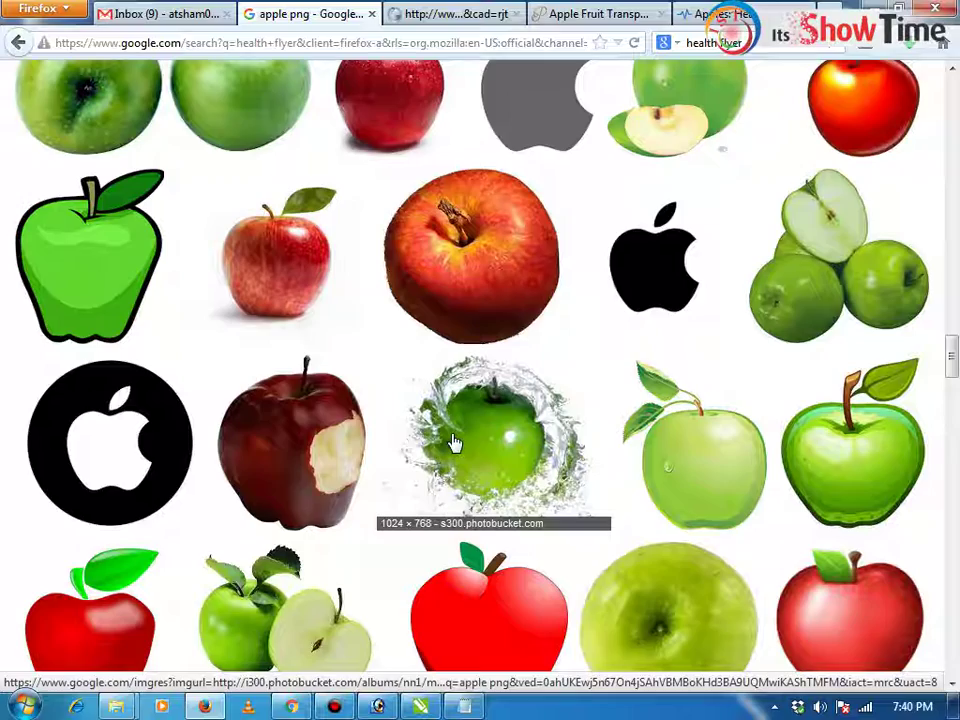
pyautogui.scroll(-7, 452, 443)
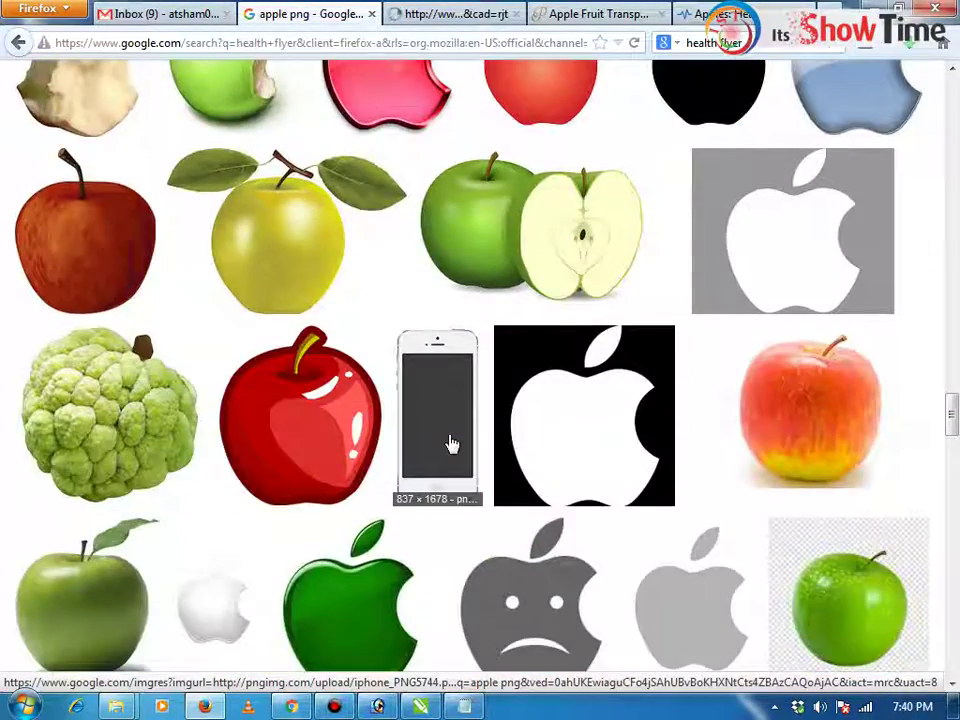
pyautogui.scroll(4, 452, 443)
pyautogui.scroll(-7, 375, 246)
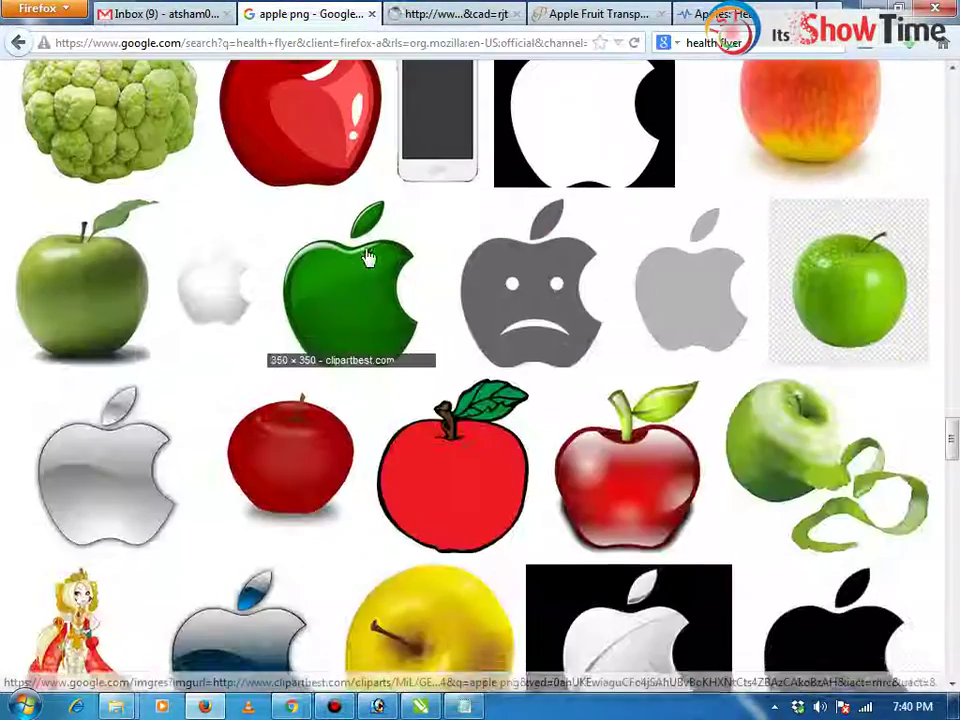
pyautogui.scroll(-8, 368, 258)
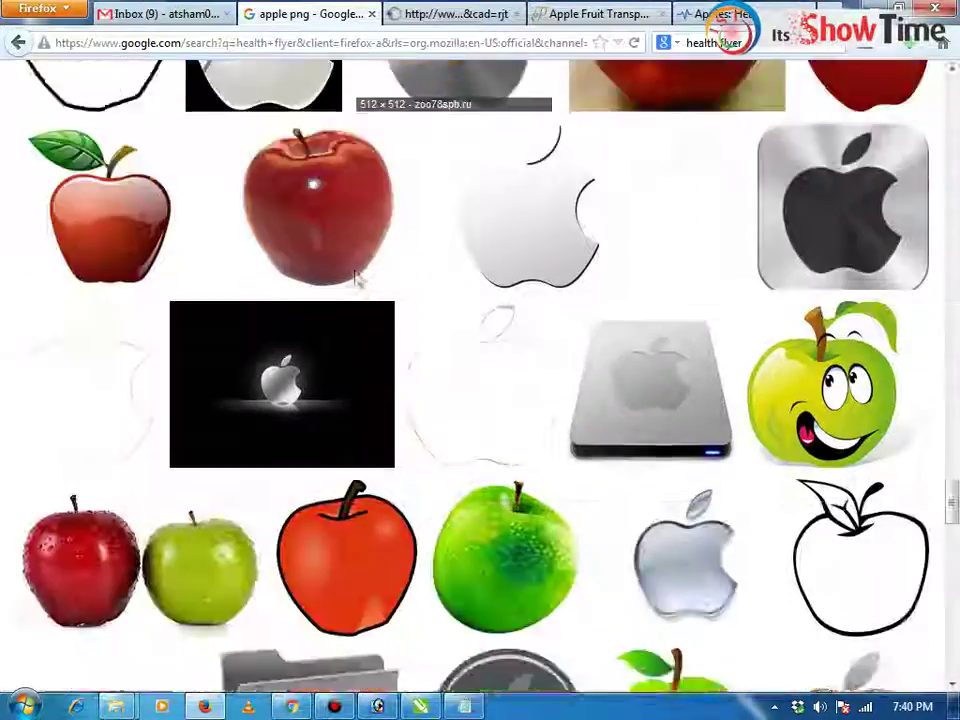
pyautogui.scroll(-6, 358, 280)
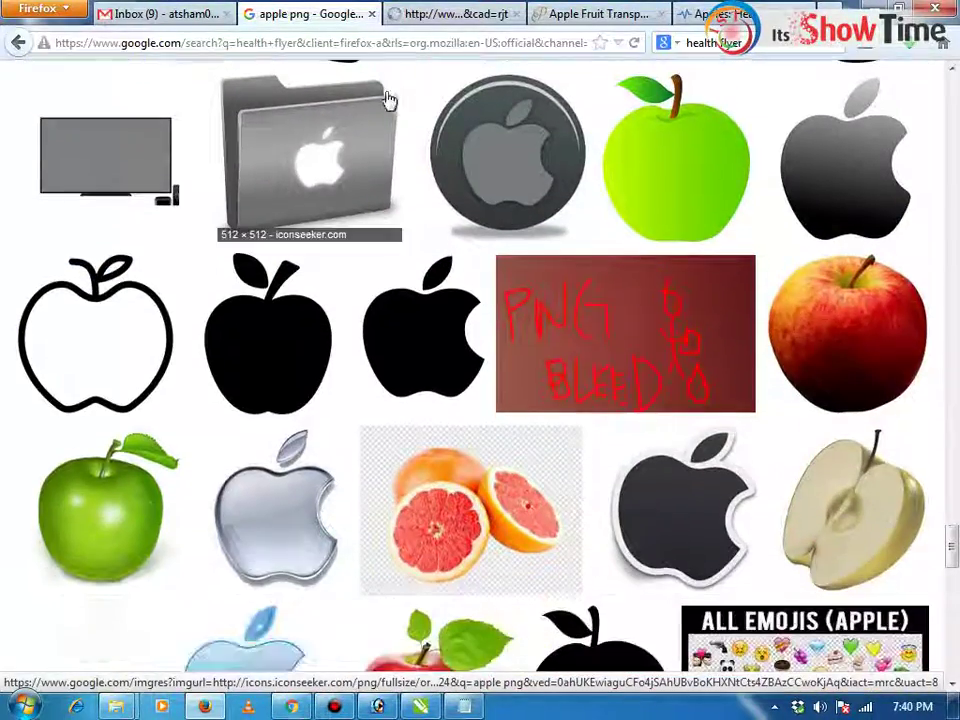
pyautogui.scroll(-14, 354, 171)
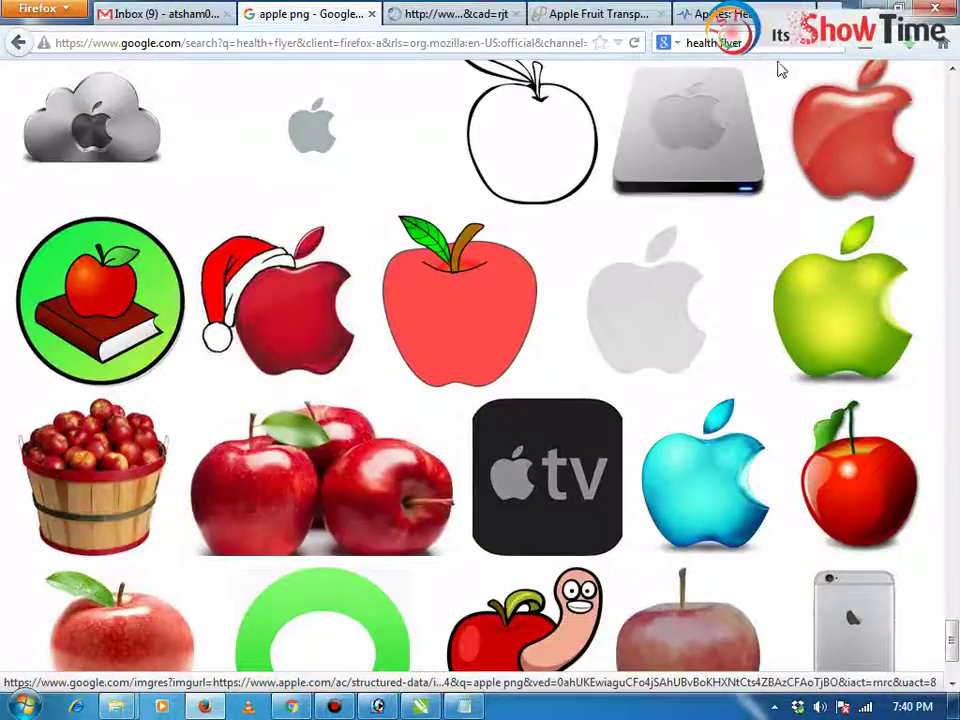
# Check Apple-Fruit-Transparent-PNG.png in the Junk folder and switch back to CorelDRAW
pyautogui.click(870, 5)
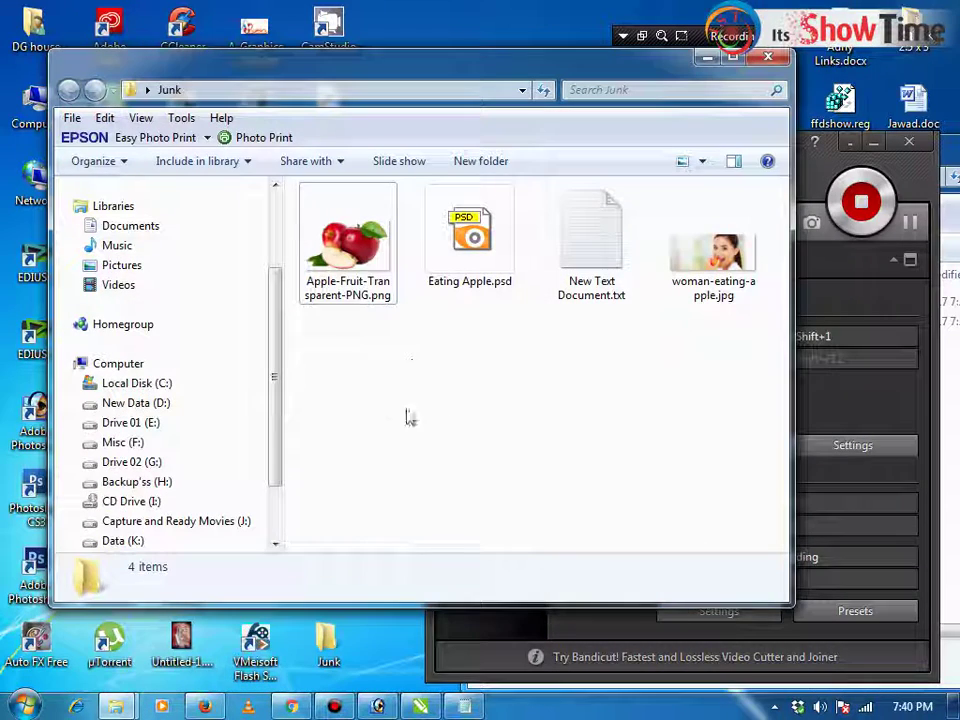
pyautogui.click(350, 258)
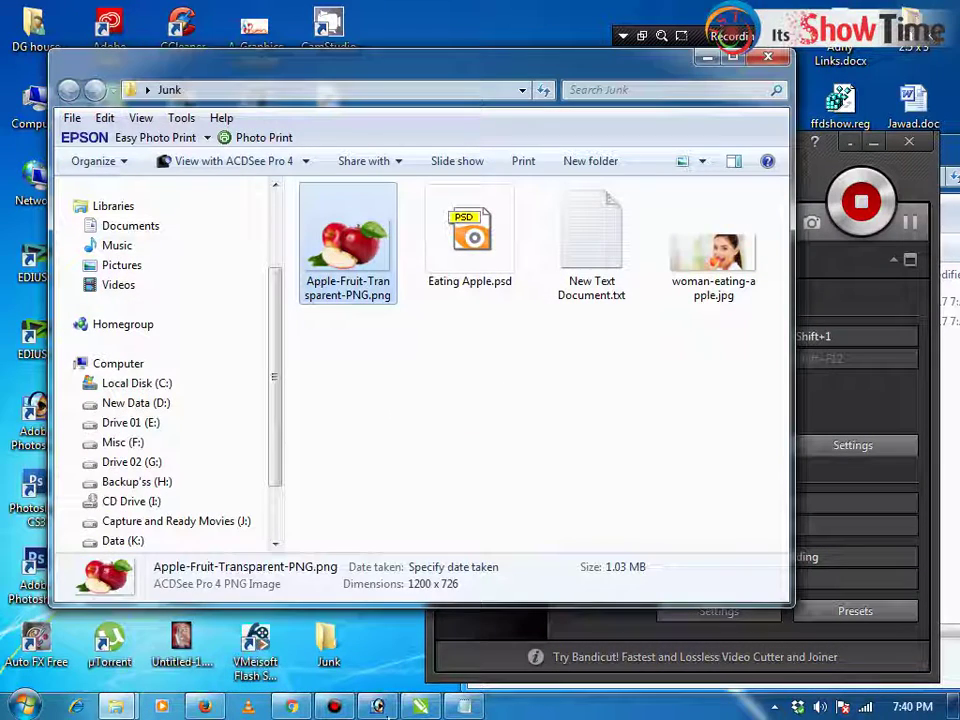
pyautogui.click(420, 707)
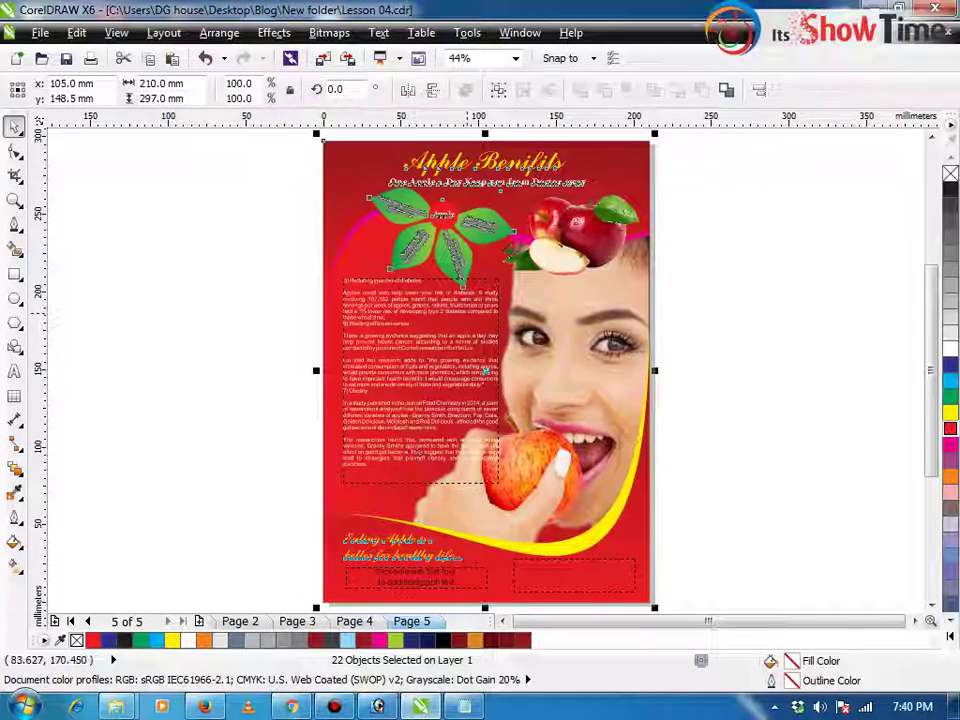
# Place a horizontally mirrored copy of the flyer's red apples bitmap beside the page, enlarged to about 211 × 128 mm
pyautogui.click(771, 253)
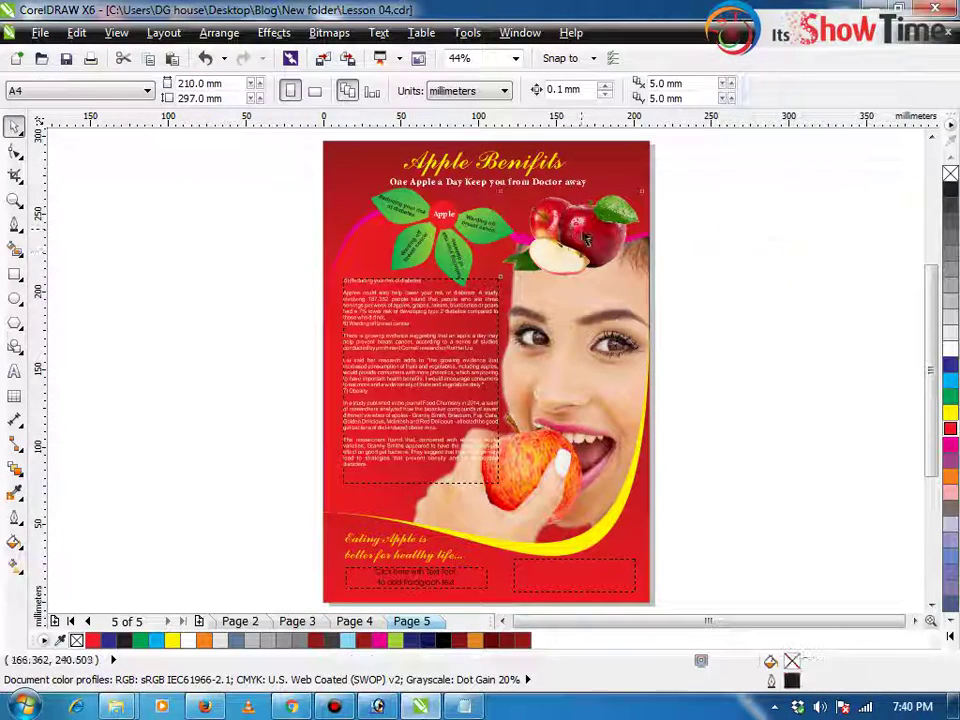
pyautogui.moveTo(598, 231); pyautogui.dragTo(259, 311)
pyautogui.rightClick(259, 311)
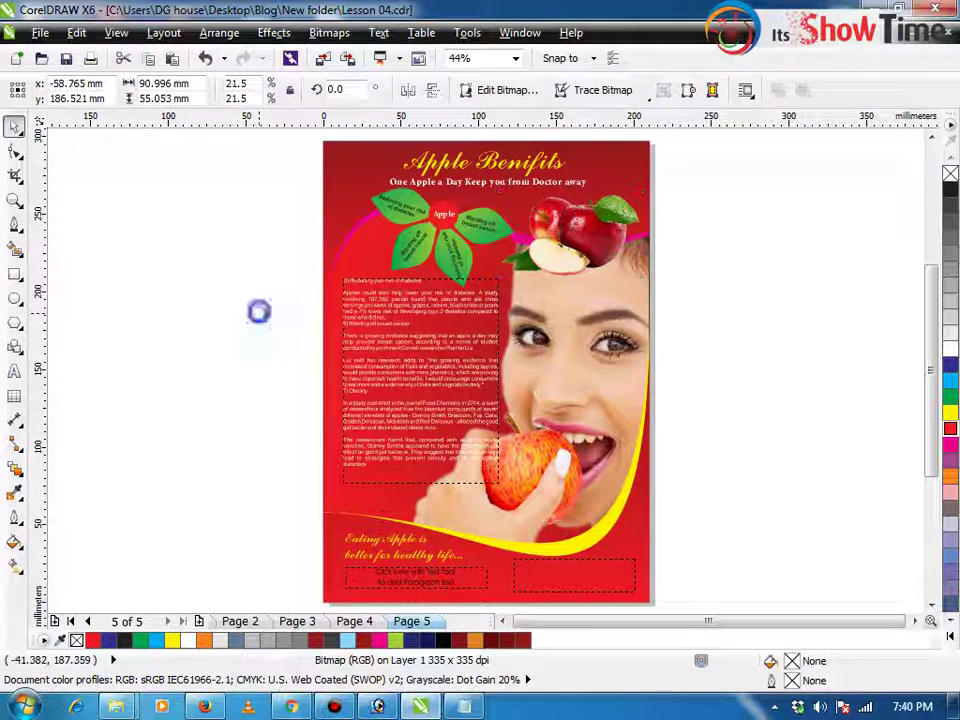
pyautogui.click(409, 91)
pyautogui.moveTo(307, 360); pyautogui.dragTo(401, 417)
# Increase the copied apple bitmap's contrast with a Tone Curve through the points 181, 233 and 70, 61
pyautogui.hotkey('alt', 'c')
pyautogui.press('a')
pyautogui.press('t')
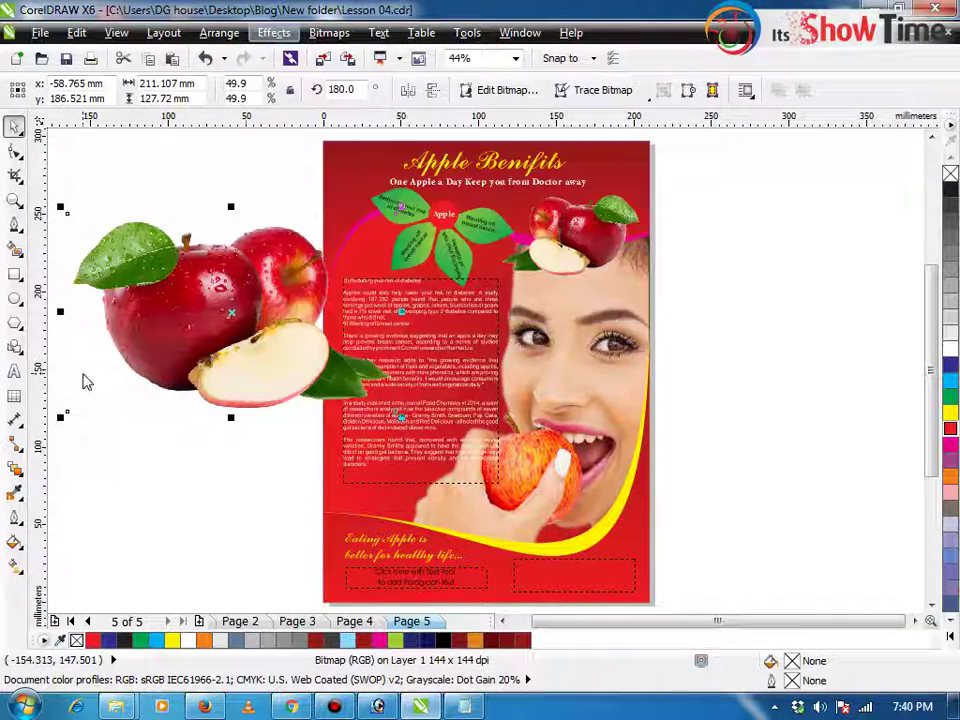
pyautogui.moveTo(455, 245); pyautogui.dragTo(431, 217)
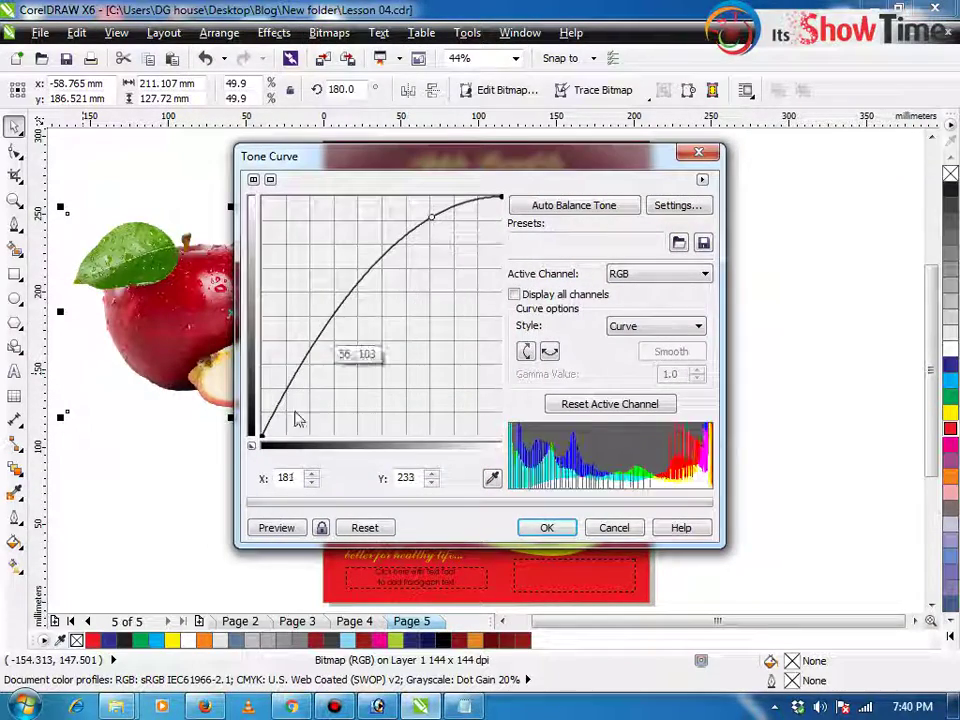
pyautogui.click(276, 528)
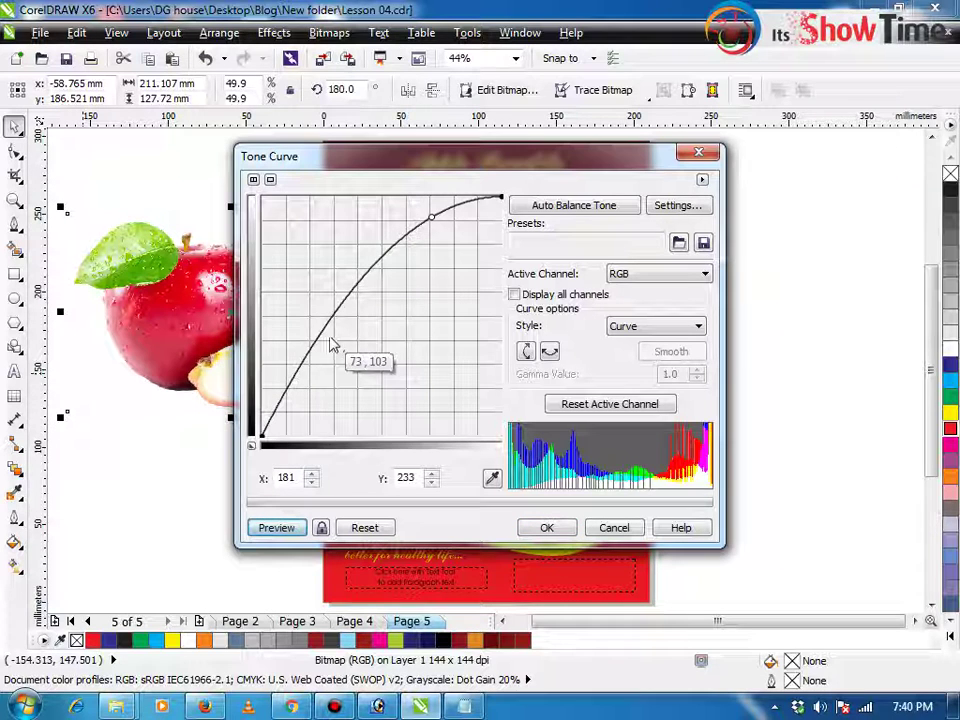
pyautogui.moveTo(326, 336); pyautogui.dragTo(328, 378)
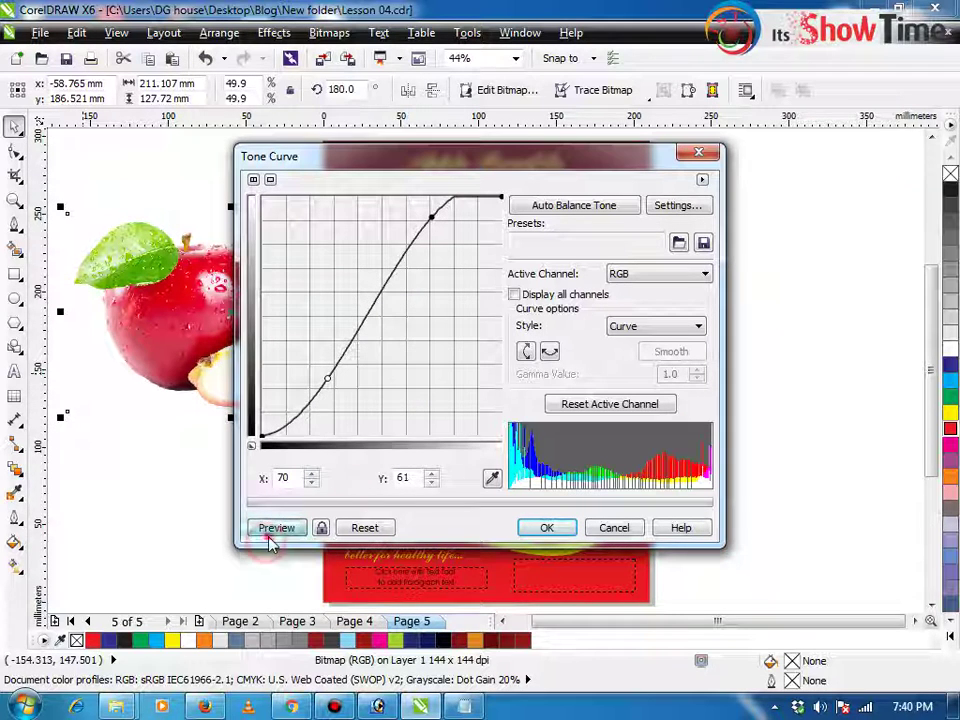
pyautogui.click(272, 528)
pyautogui.click(541, 527)
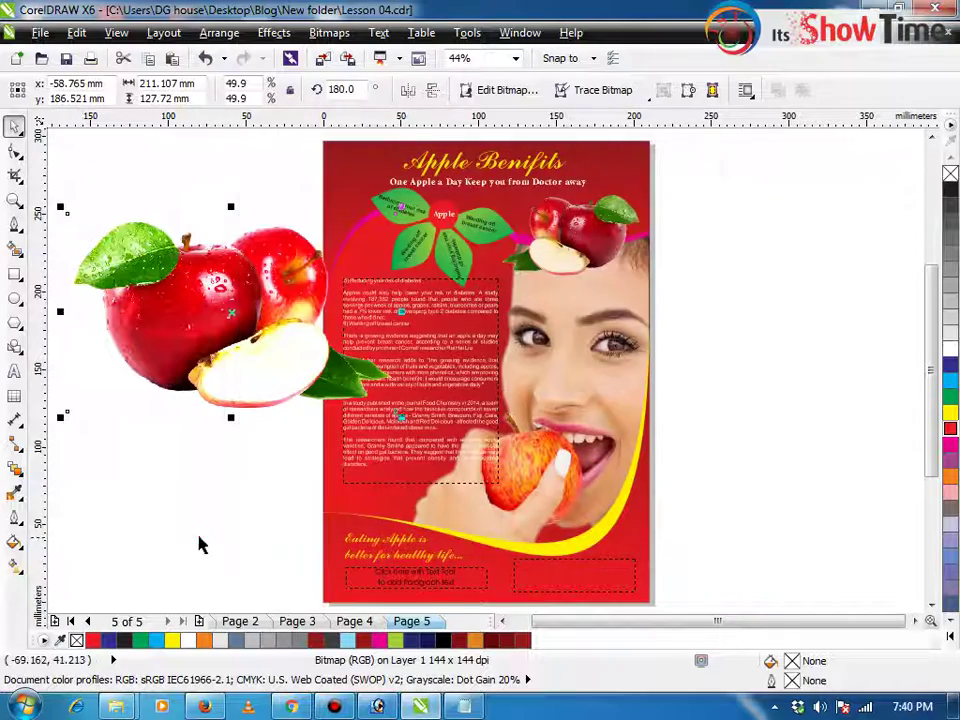
# PowerClip the large apple bitmap inside the red background shape and open the clip's contents for editing
pyautogui.click(198, 544)
pyautogui.moveTo(263, 376); pyautogui.dragTo(248, 431)
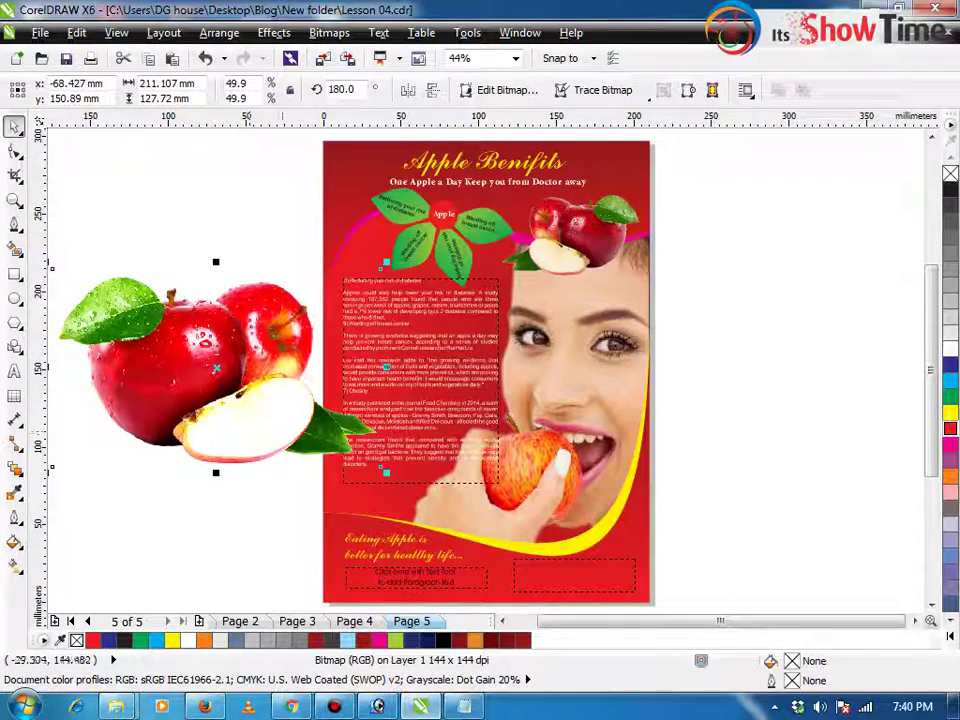
pyautogui.moveTo(274, 345); pyautogui.dragTo(335, 386)
pyautogui.rightClick(249, 378)
pyautogui.click(219, 380)
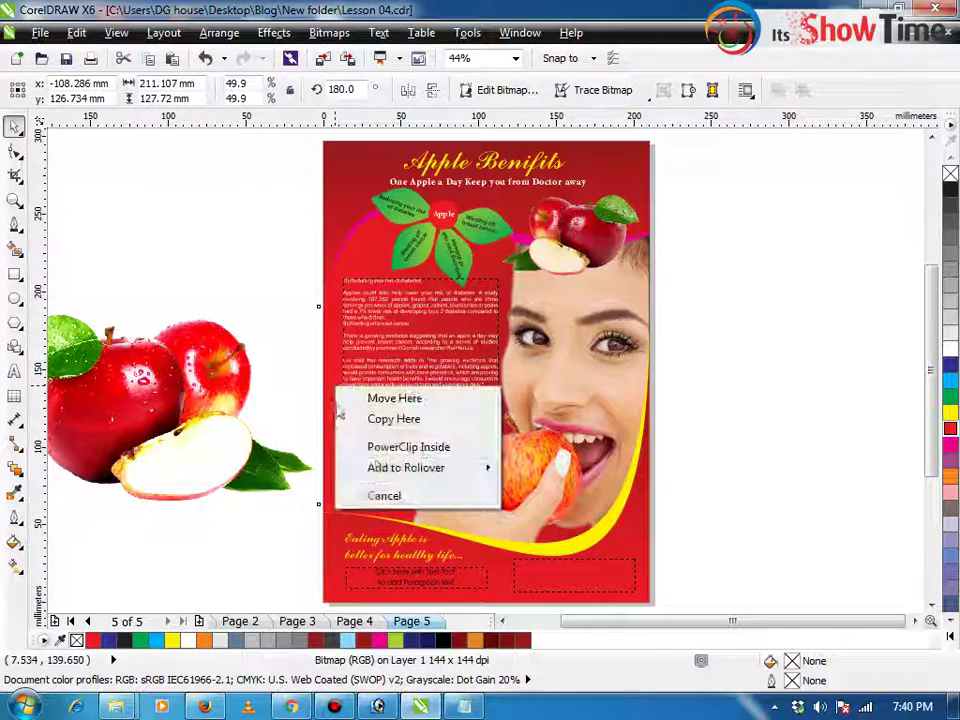
pyautogui.click(400, 447)
pyautogui.keyDown('ctrl'); pyautogui.click(335, 405); pyautogui.keyUp('ctrl')
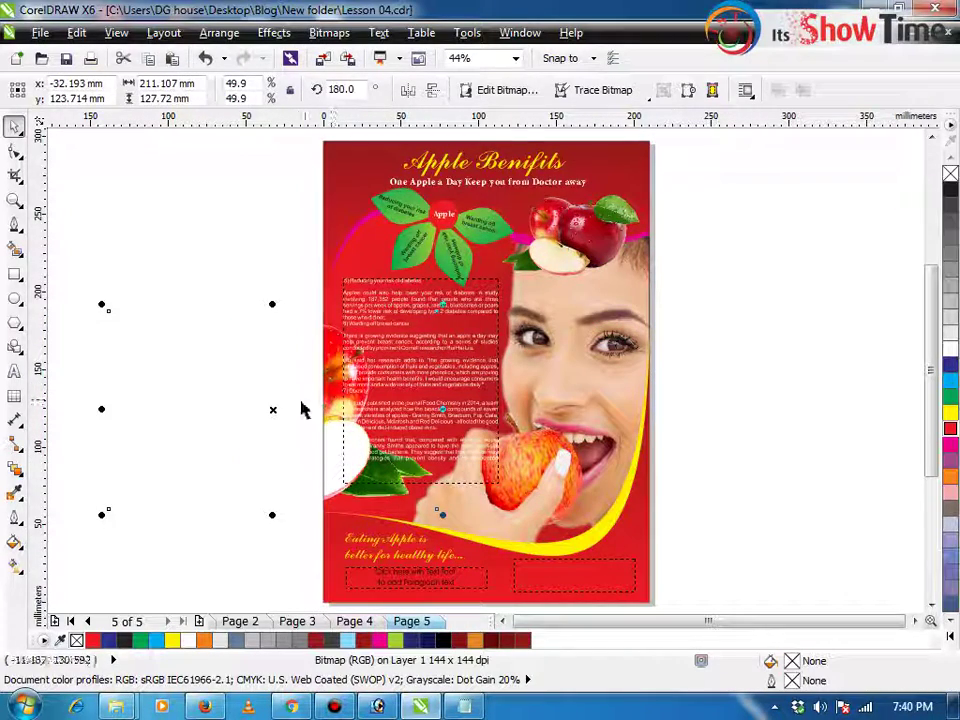
# Move the contrast-adjusted apple bitmap over the article area and enlarge it to about 263 × 159 mm
pyautogui.moveTo(276, 413); pyautogui.dragTo(424, 392)
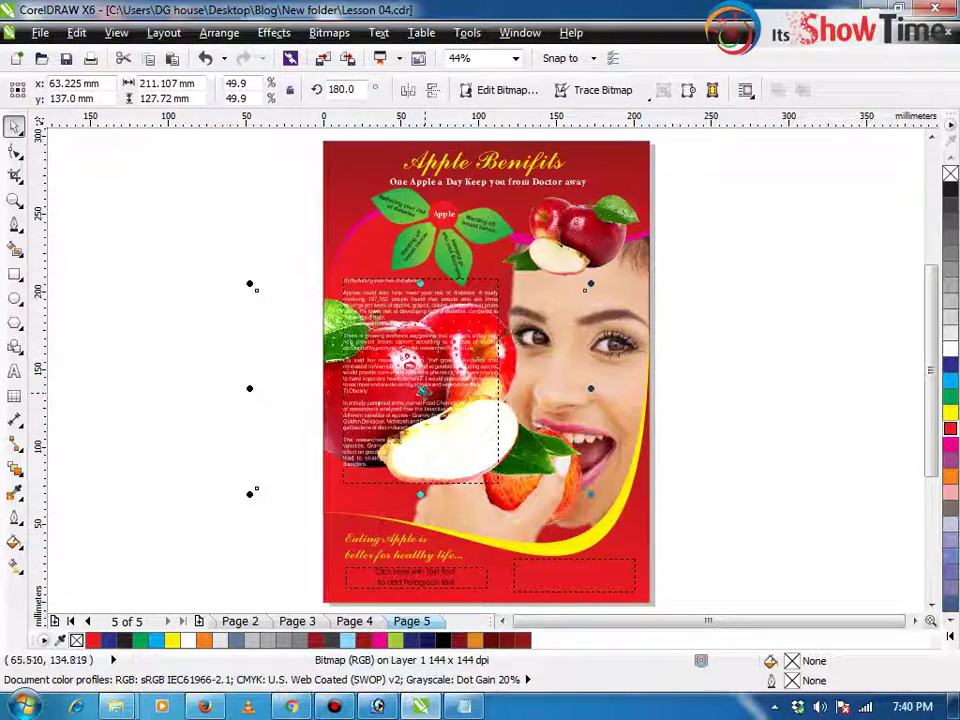
pyautogui.moveTo(590, 493); pyautogui.dragTo(630, 518)
pyautogui.rightClick(527, 456)
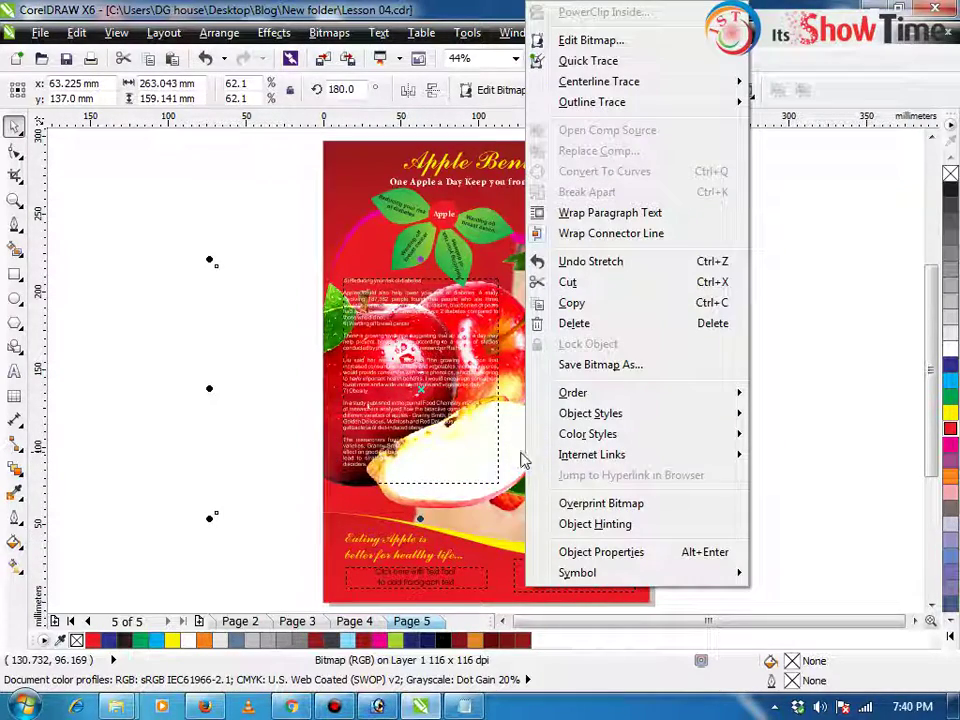
pyautogui.click(256, 422)
# Open the red background's PowerClip contents and bring the woman's photo in front of the apple bitmap
pyautogui.click(739, 433)
pyautogui.click(585, 397)
pyautogui.keyDown('ctrl'); pyautogui.click(600, 382); pyautogui.keyUp('ctrl')
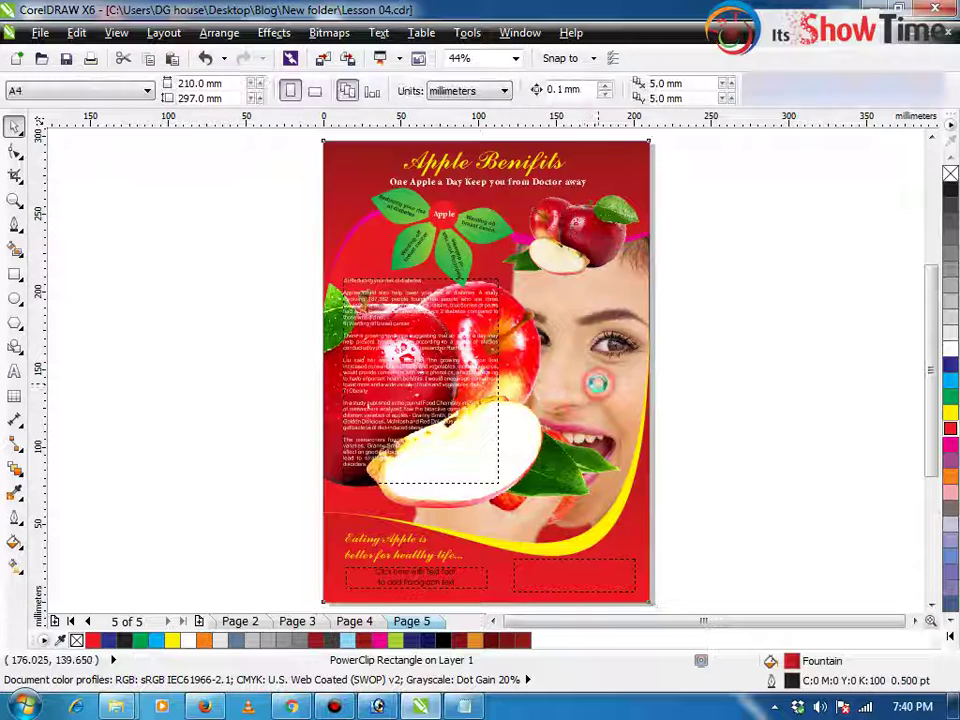
pyautogui.click(720, 372)
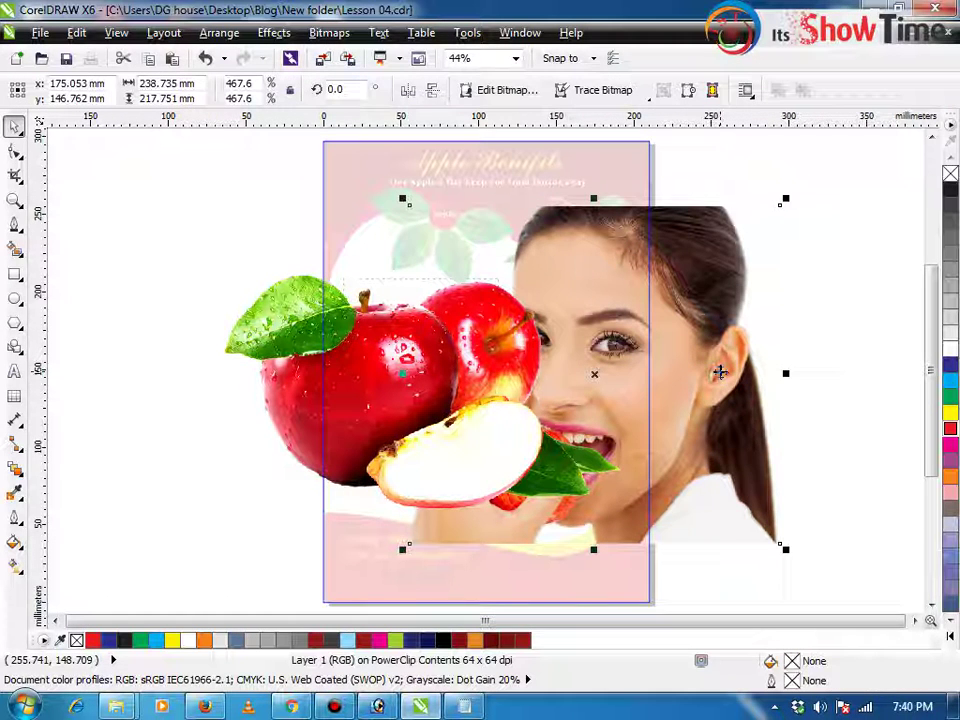
pyautogui.hotkey('shift', 'pageup')
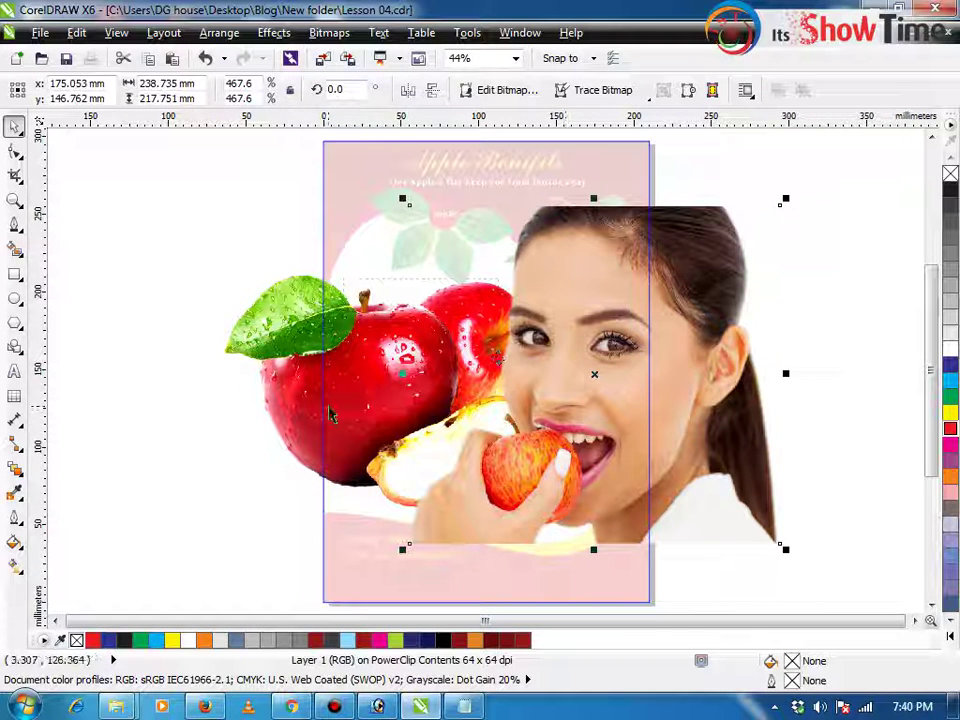
# Enlarge the clipped apple bitmap to about 300 × 181 mm and shift it partly past the page's left edge
pyautogui.click(258, 293)
pyautogui.moveTo(258, 293); pyautogui.dragTo(292, 283)
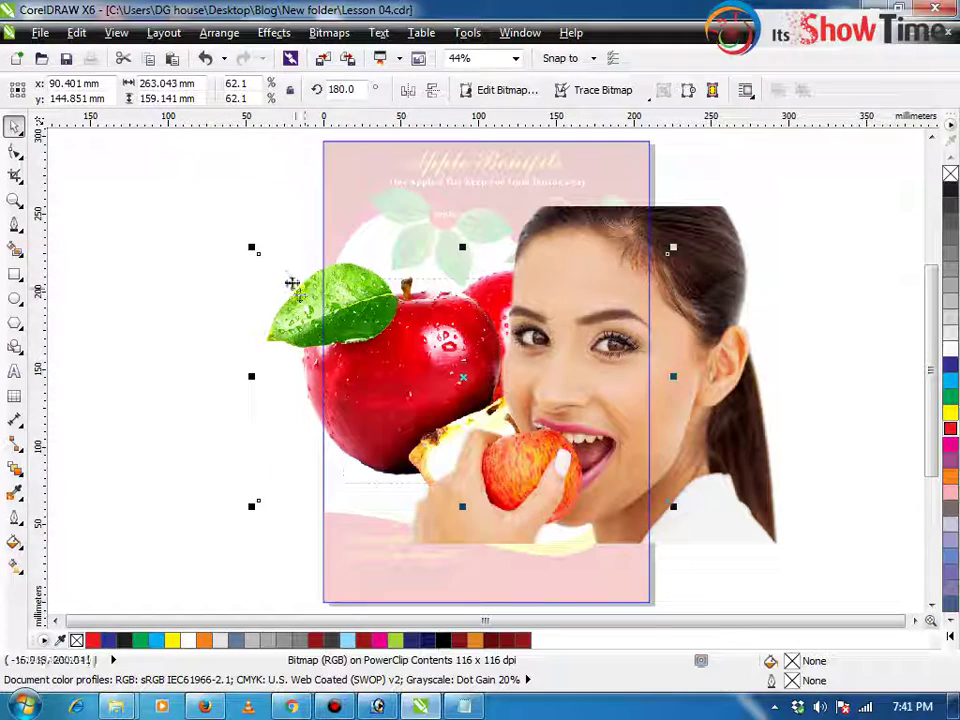
pyautogui.moveTo(253, 249); pyautogui.dragTo(223, 230)
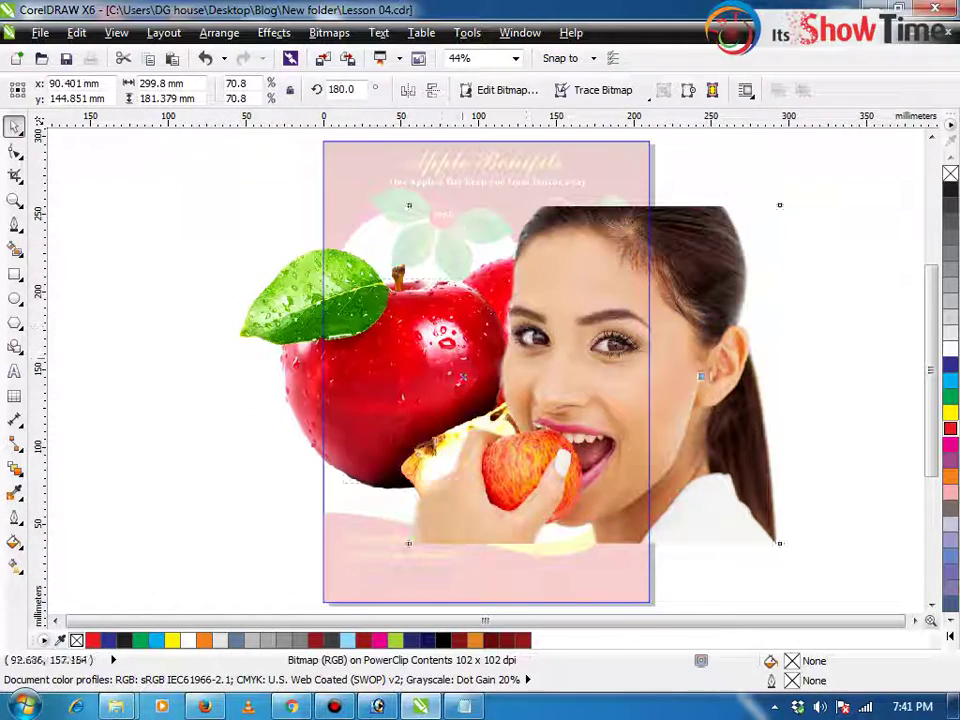
pyautogui.moveTo(467, 358); pyautogui.dragTo(439, 356)
pyautogui.hotkey('ctrl', 'z')
pyautogui.moveTo(350, 345); pyautogui.dragTo(291, 340)
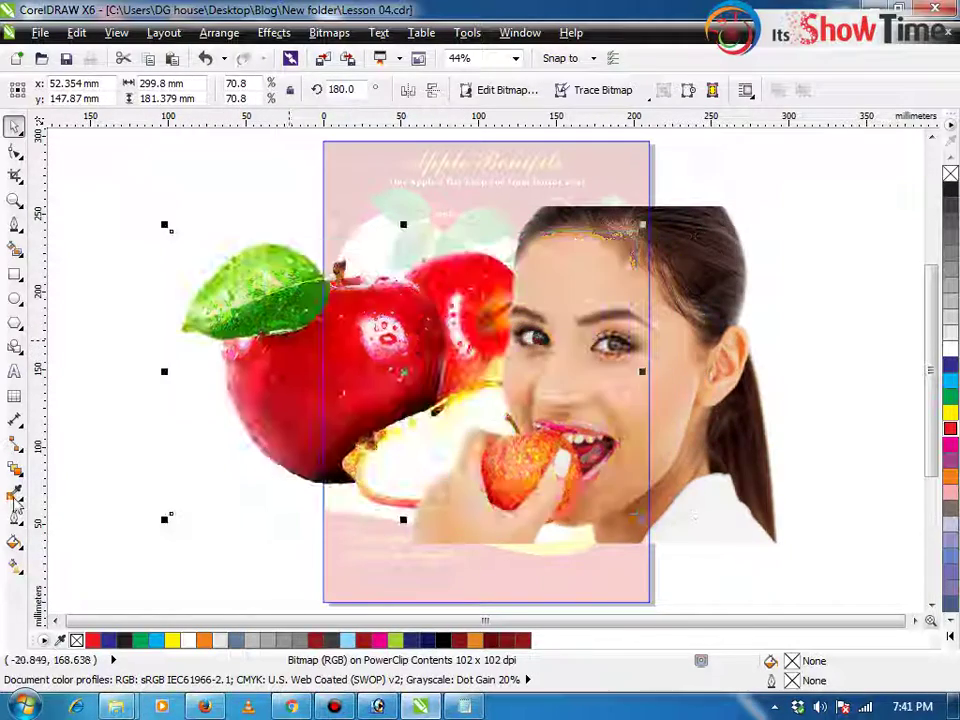
# Give the large apple bitmap a uniform transparency of 69 and finish editing the PowerClip contents
pyautogui.click(15, 467)
pyautogui.click(80, 589)
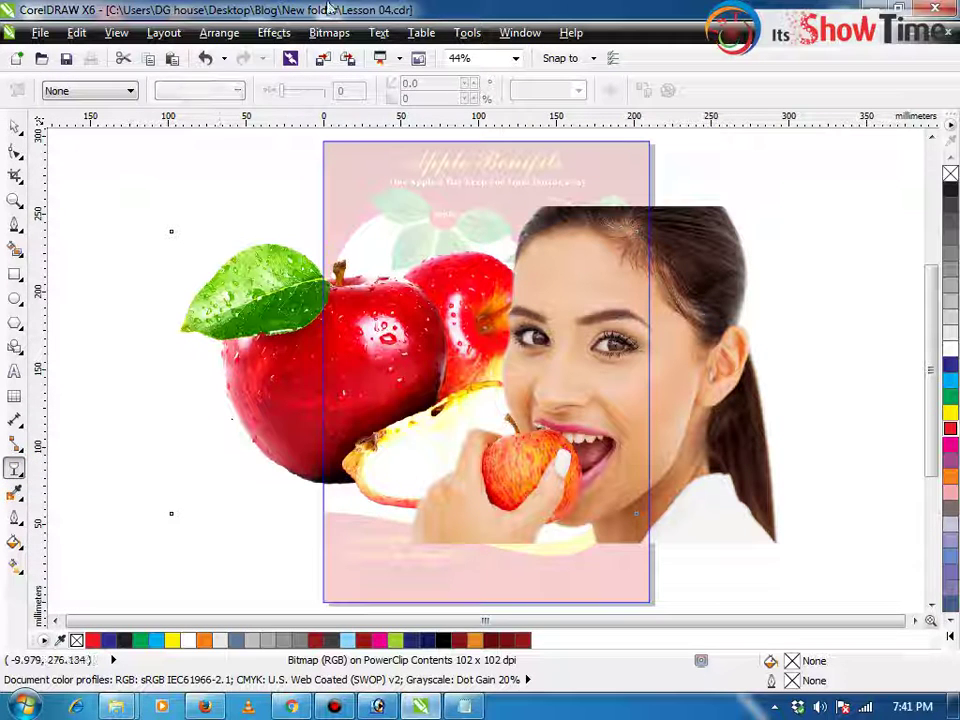
pyautogui.click(72, 92)
pyautogui.click(60, 117)
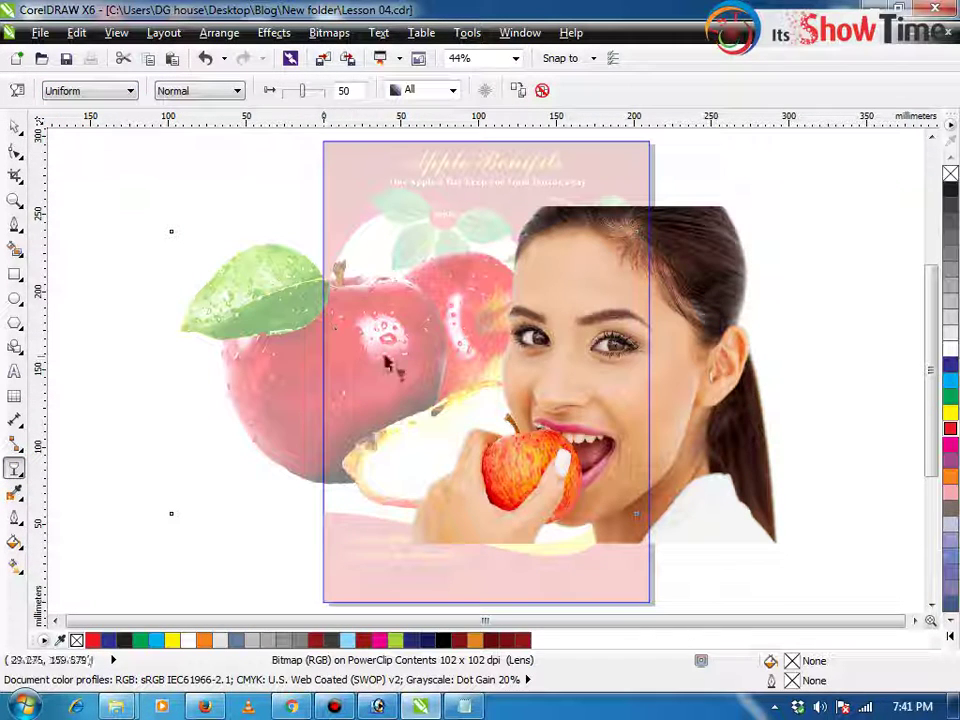
pyautogui.moveTo(302, 91); pyautogui.dragTo(312, 91)
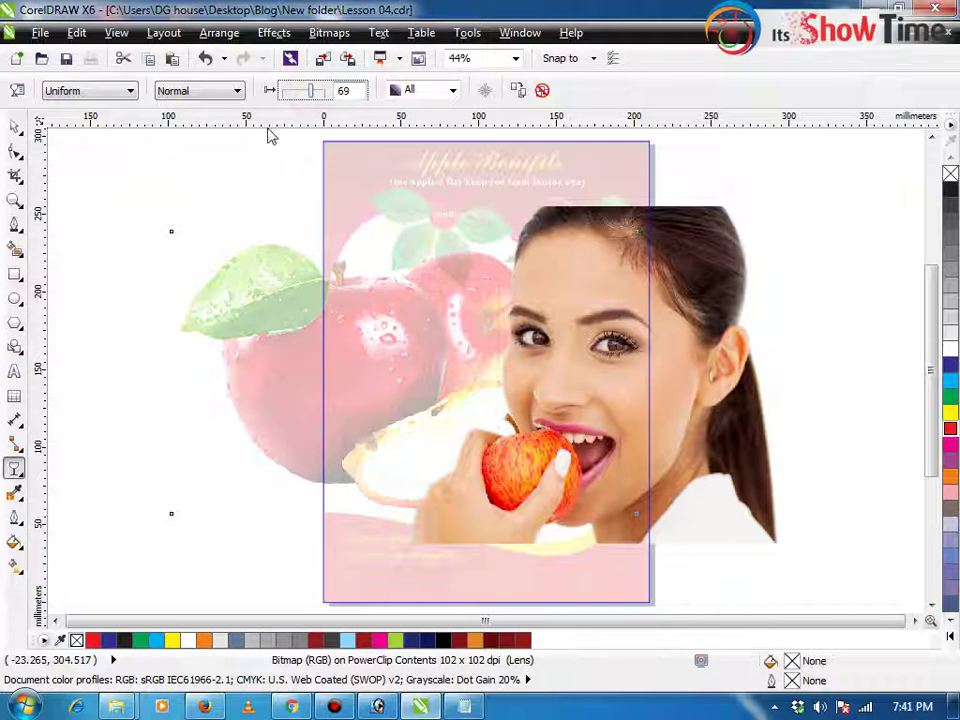
pyautogui.click(150, 448)
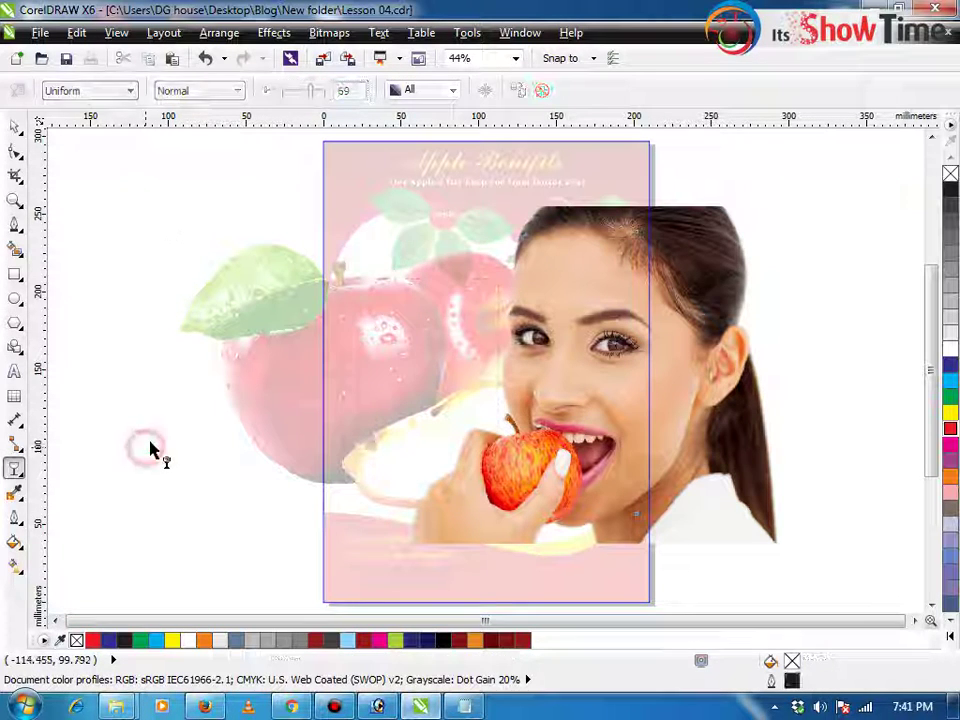
pyautogui.press('space')
pyautogui.scroll(-3, 203, 468)
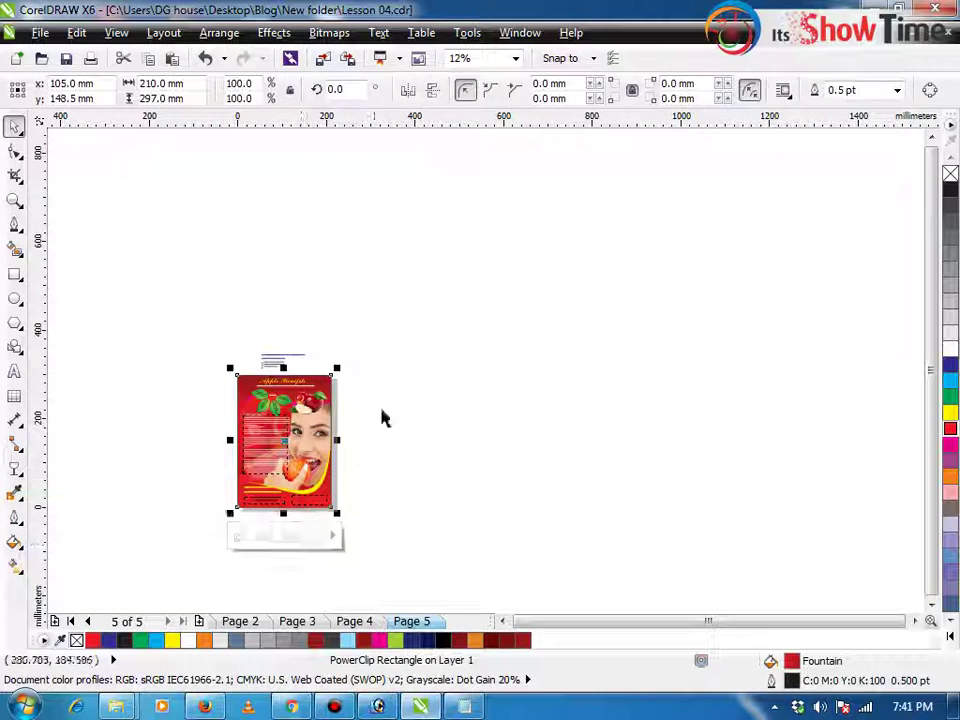
pyautogui.press('z')
pyautogui.moveTo(233, 488); pyautogui.dragTo(360, 364)
pyautogui.press('space')
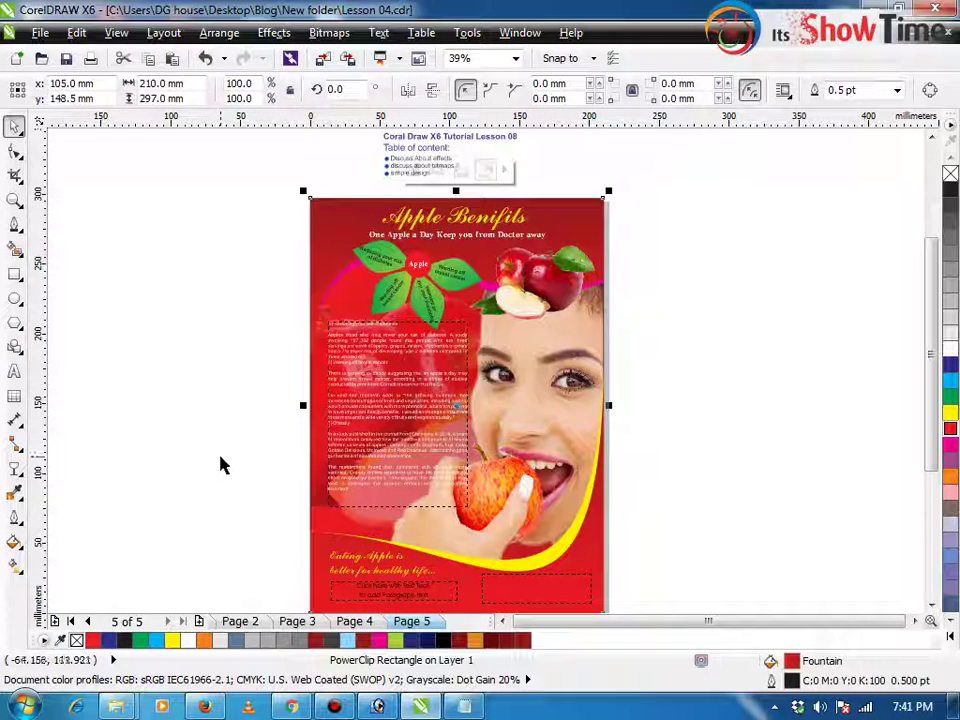
# Reopen the background's PowerClip contents, set the apple bitmap's uniform transparency to 44 and finish editing
pyautogui.click(319, 378)
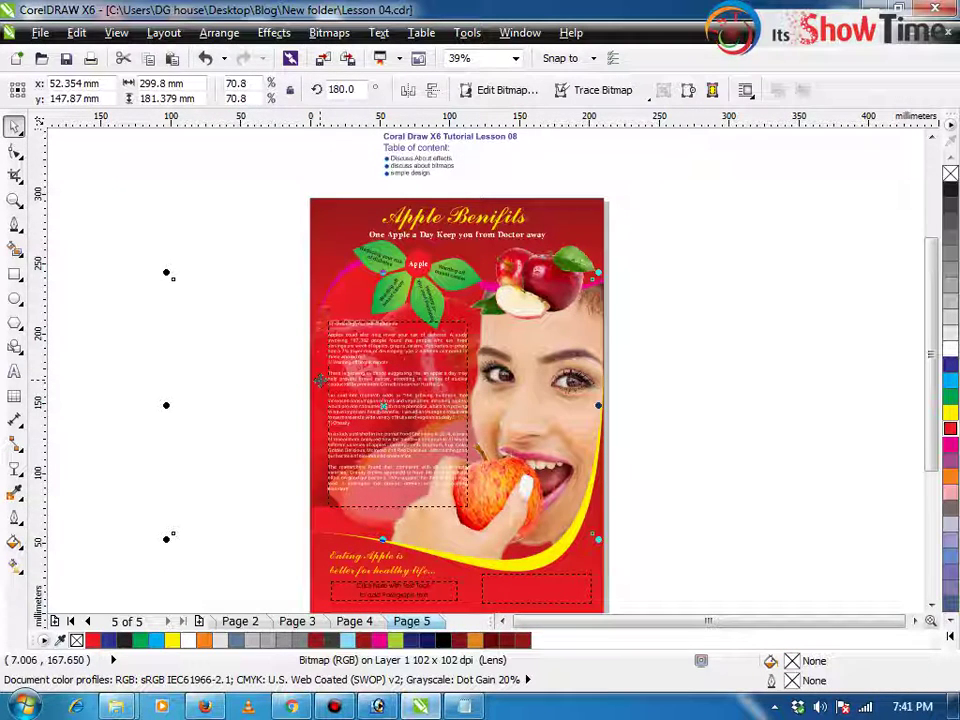
pyautogui.click(17, 470)
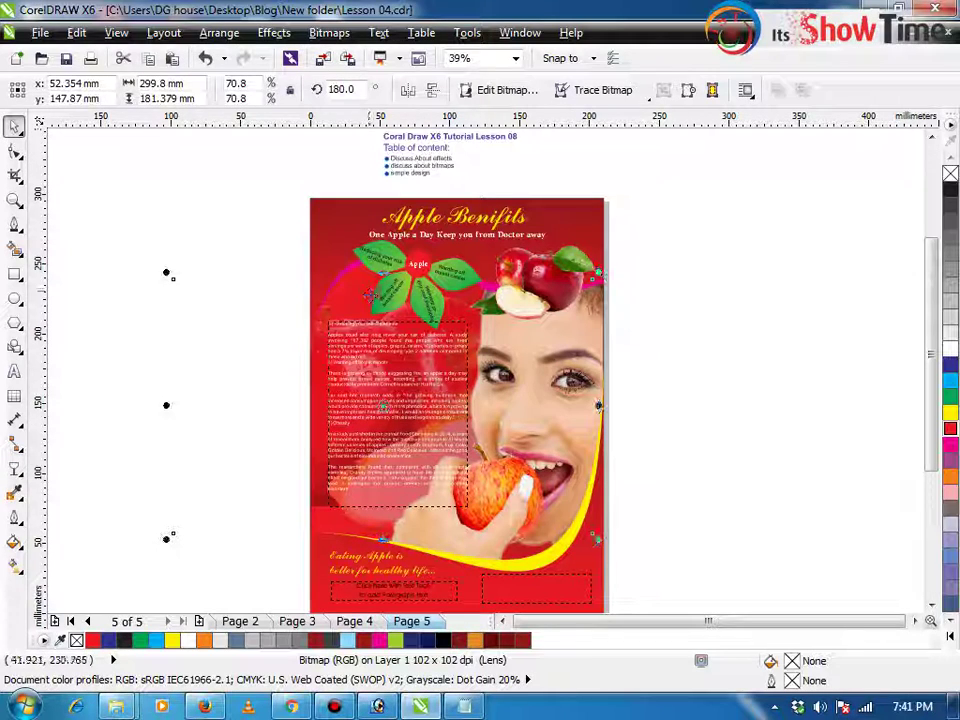
pyautogui.click(353, 293)
pyautogui.click(637, 564)
pyautogui.click(546, 457)
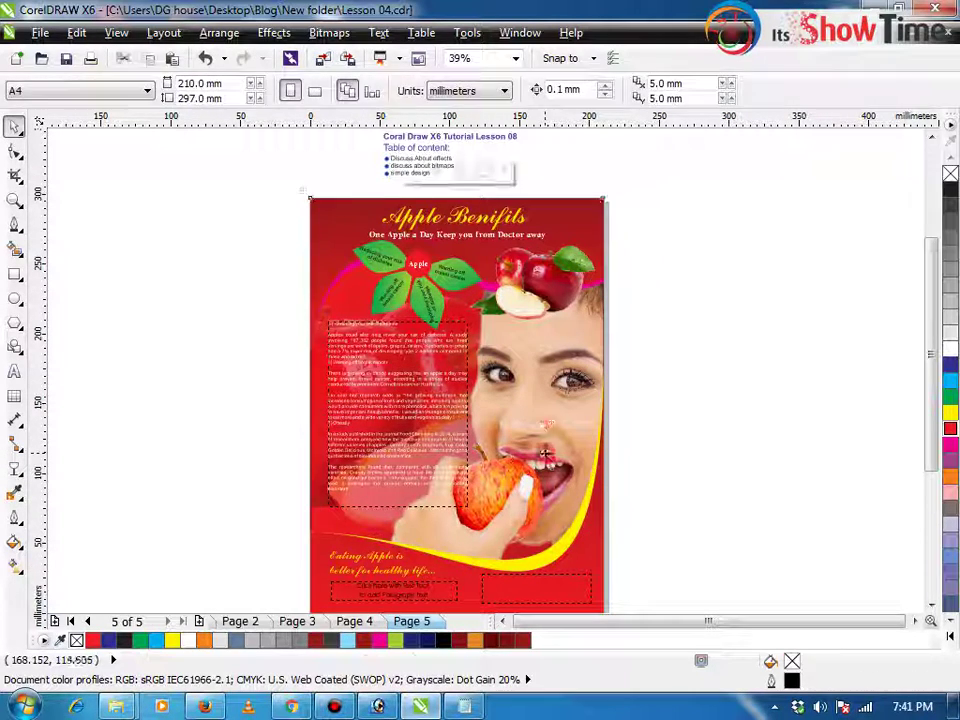
pyautogui.doubleClick(546, 422)
pyautogui.click(290, 399)
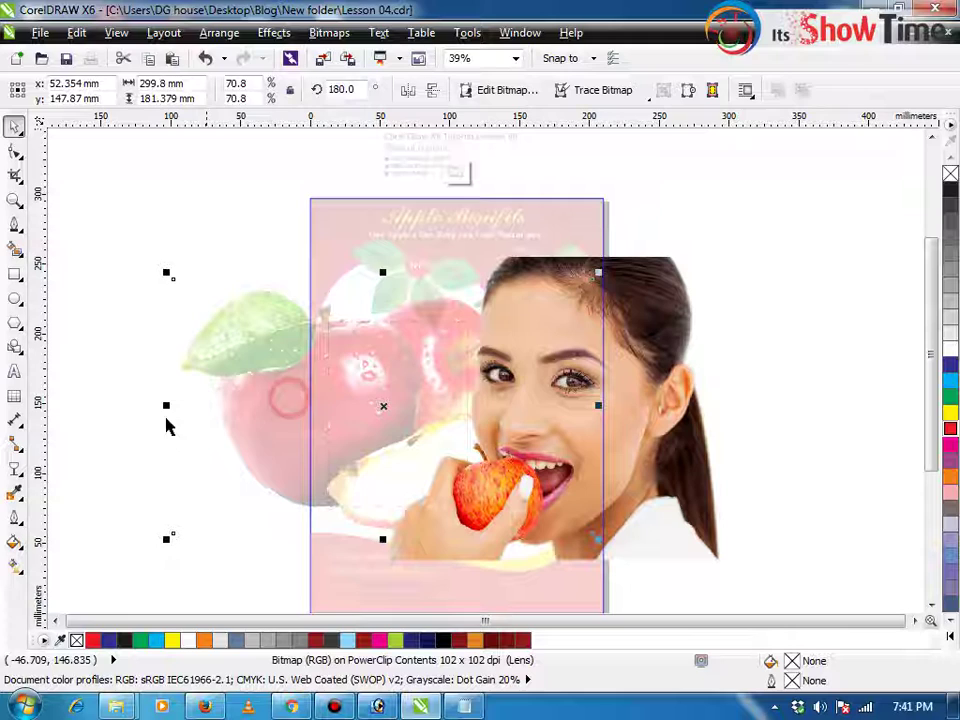
pyautogui.click(16, 468)
pyautogui.click(305, 92)
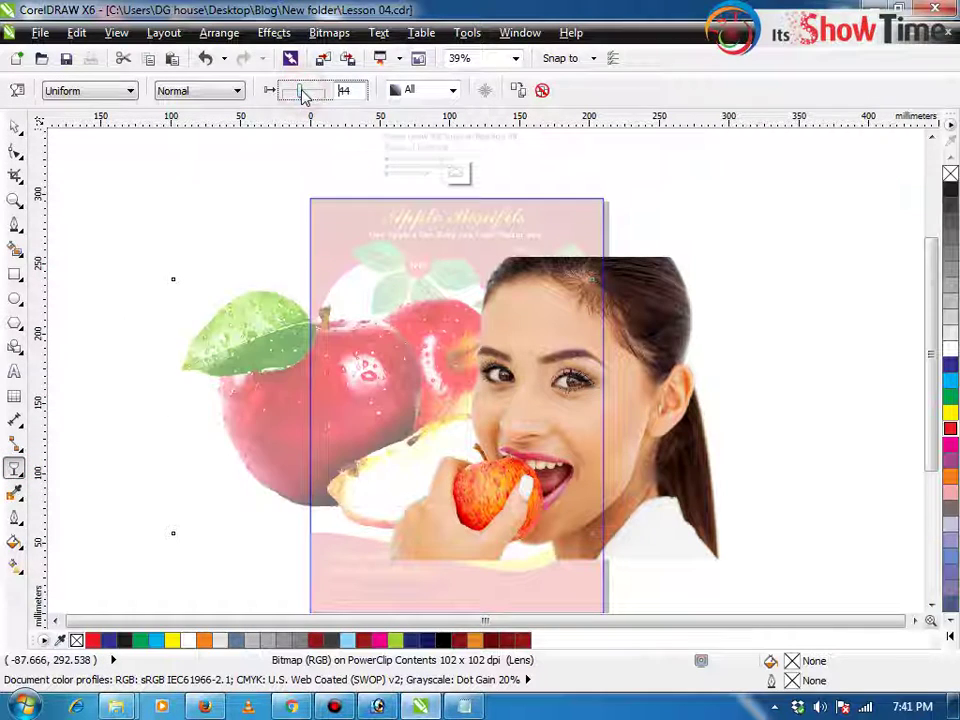
pyautogui.click(456, 170)
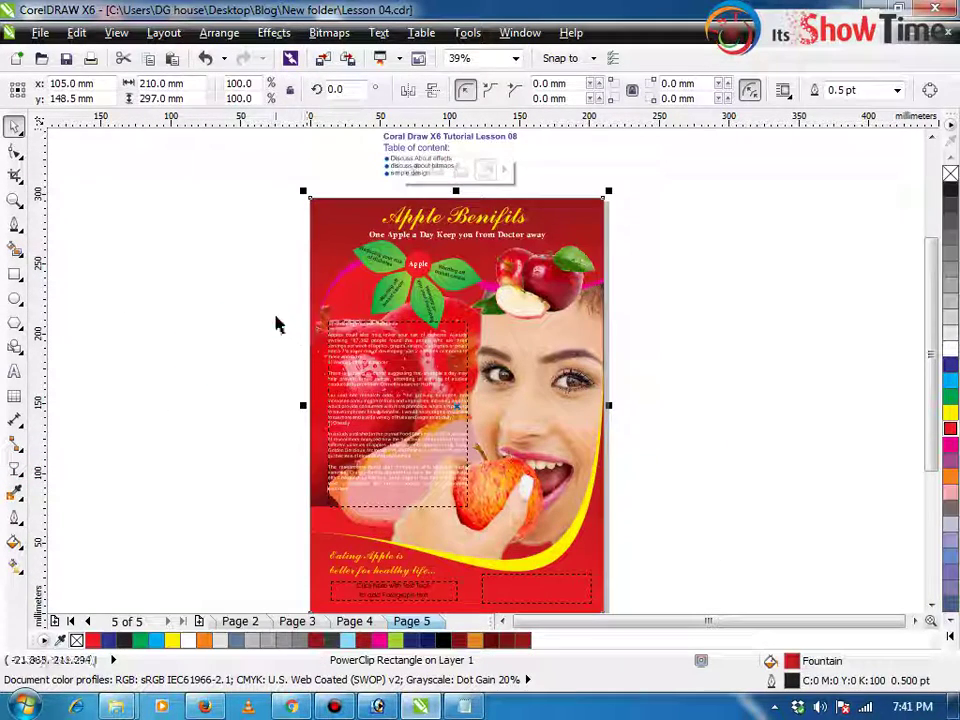
pyautogui.press('z')
pyautogui.moveTo(225, 253); pyautogui.dragTo(707, 574)
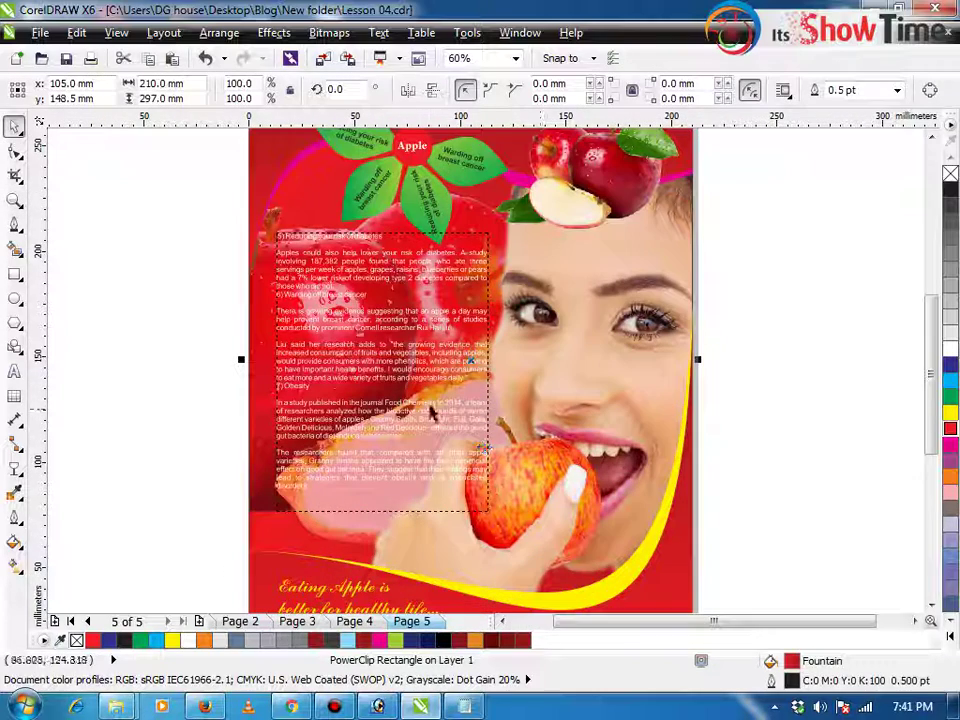
pyautogui.scroll(-2, 325, 177)
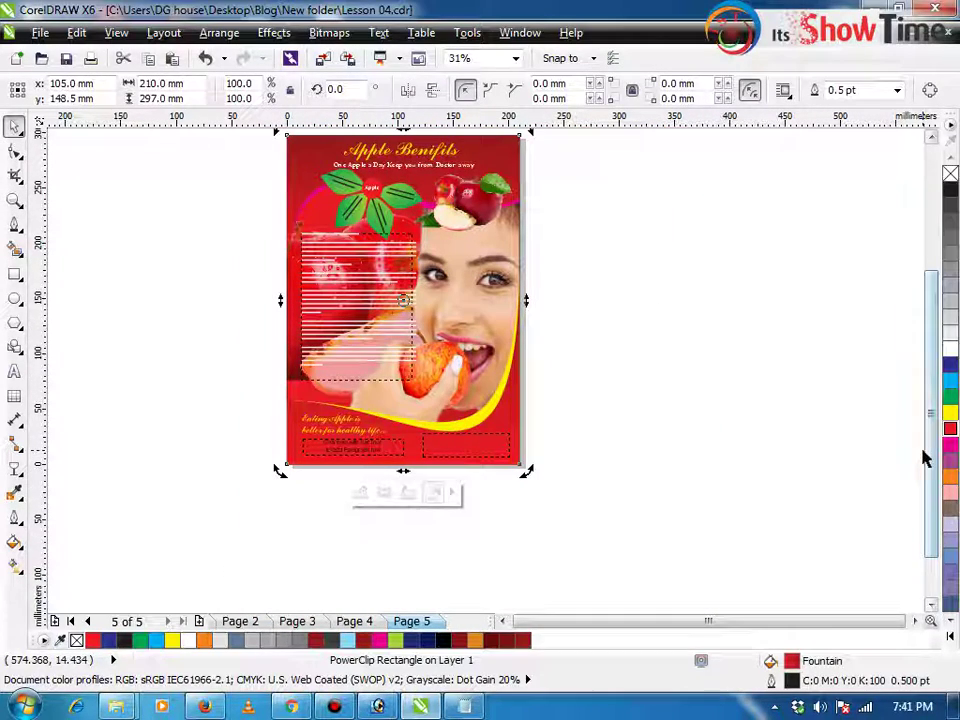
pyautogui.press('F11')
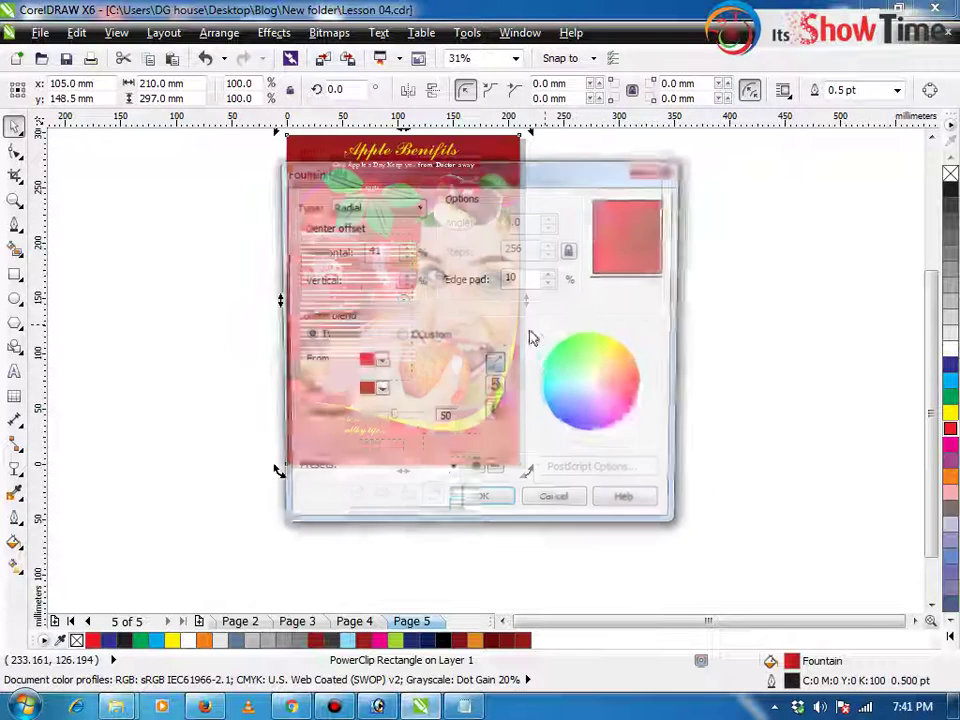
pyautogui.click(378, 362)
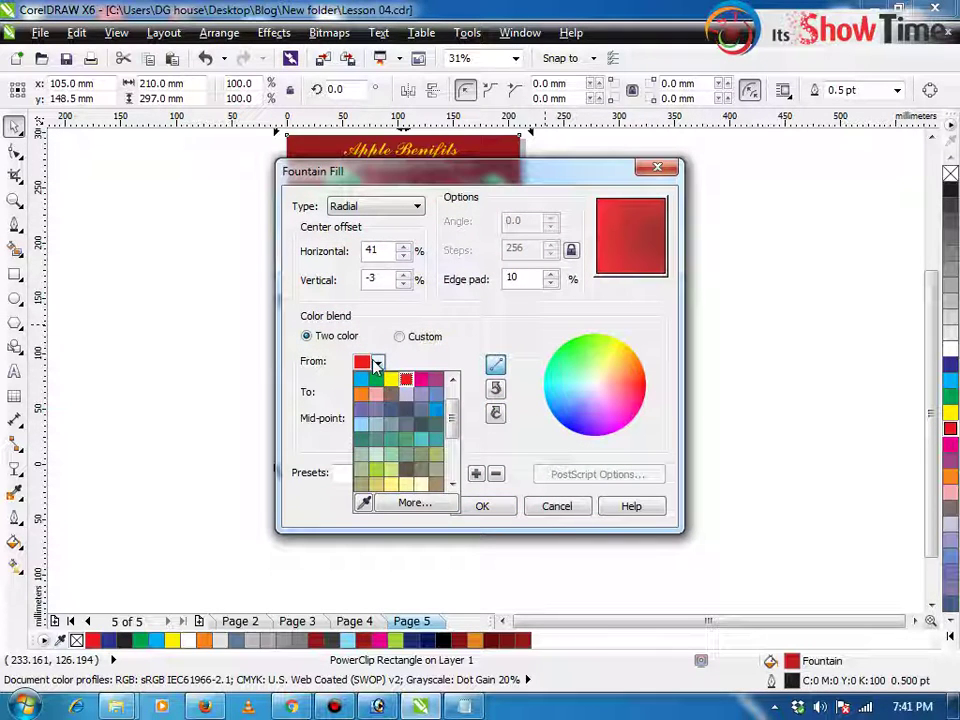
pyautogui.click(374, 362)
pyautogui.click(666, 167)
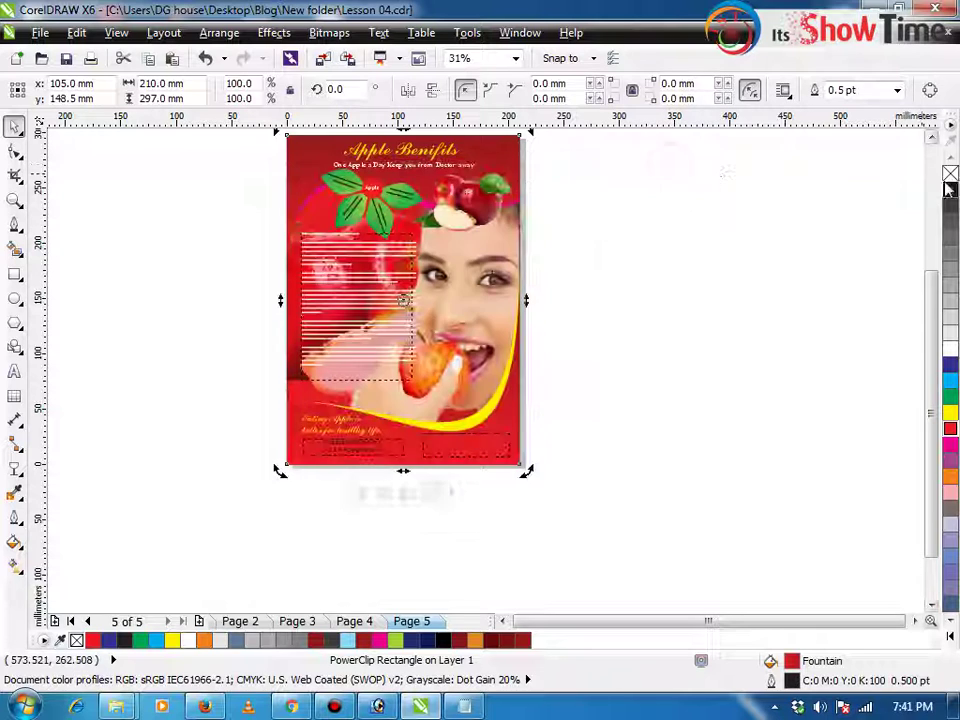
# Remove the fill from the red background rectangle
pyautogui.click(640, 284)
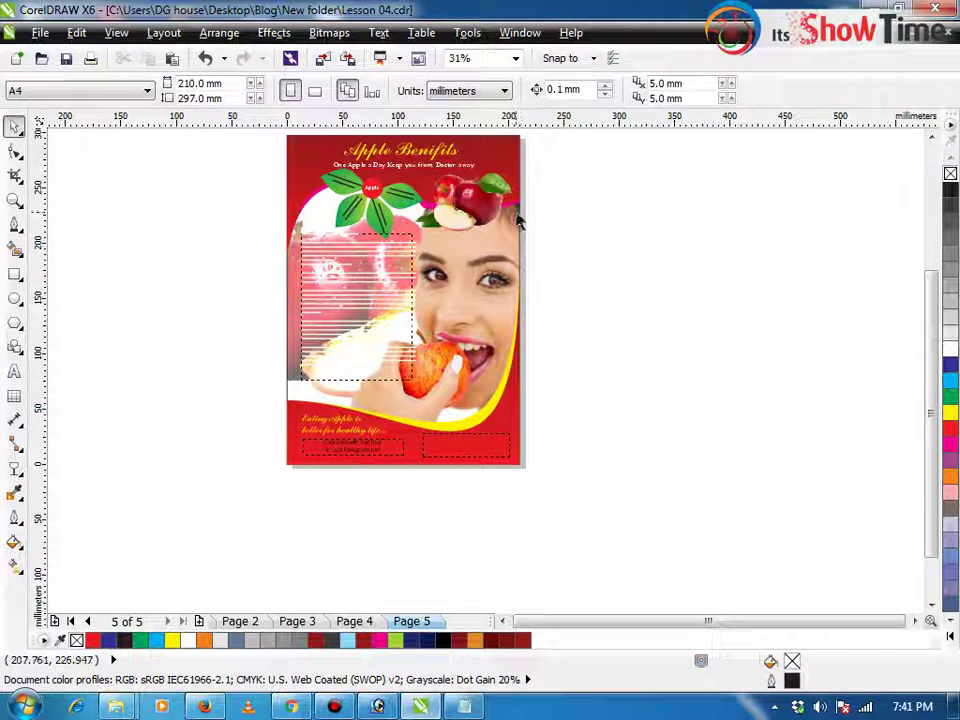
pyautogui.press('F11')
pyautogui.press('Escape')
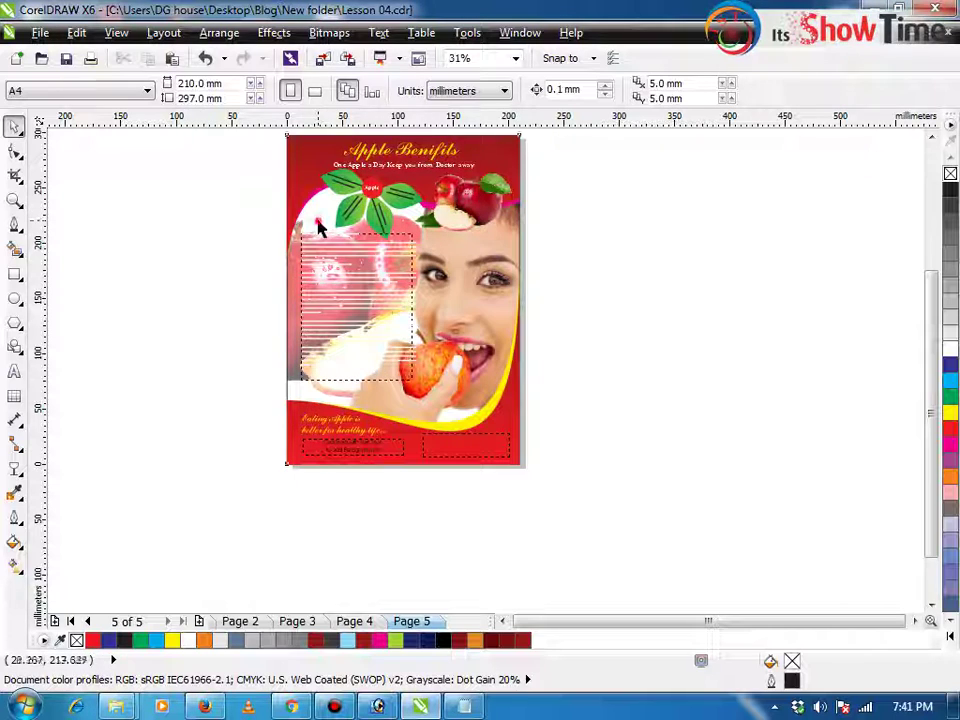
# Apply a linear two-colour fountain fill from red to pinkish red to the background rectangle
pyautogui.click(317, 223)
pyautogui.press('F11')
pyautogui.click(379, 367)
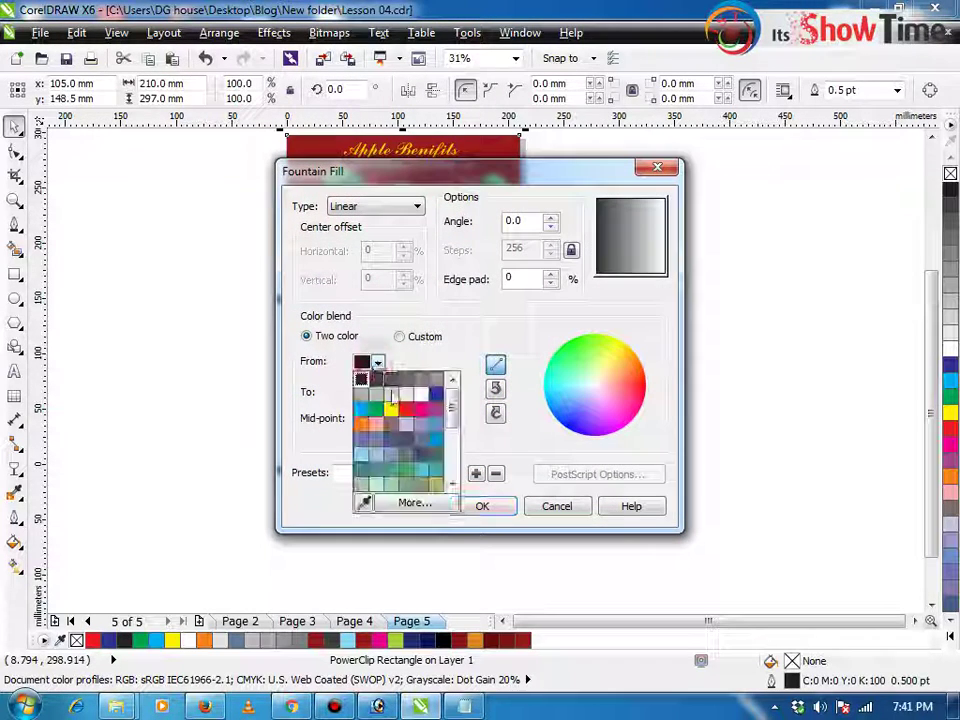
pyautogui.click(405, 393)
pyautogui.click(378, 392)
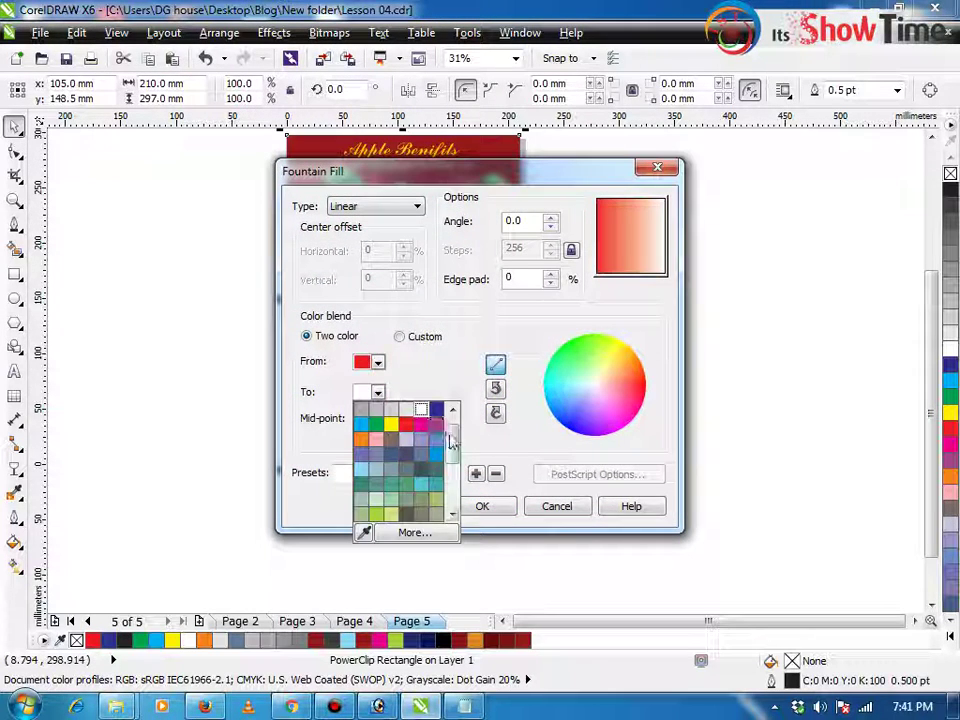
pyautogui.moveTo(452, 442); pyautogui.dragTo(452, 425)
pyautogui.click(361, 411)
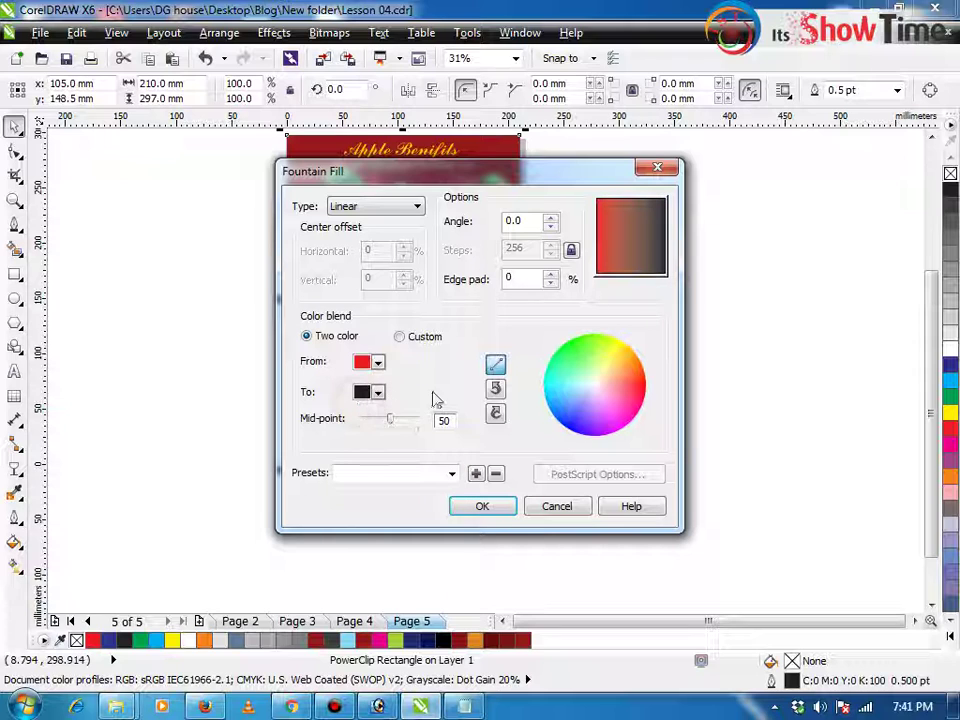
pyautogui.click(377, 392)
pyautogui.moveTo(452, 447); pyautogui.dragTo(454, 487)
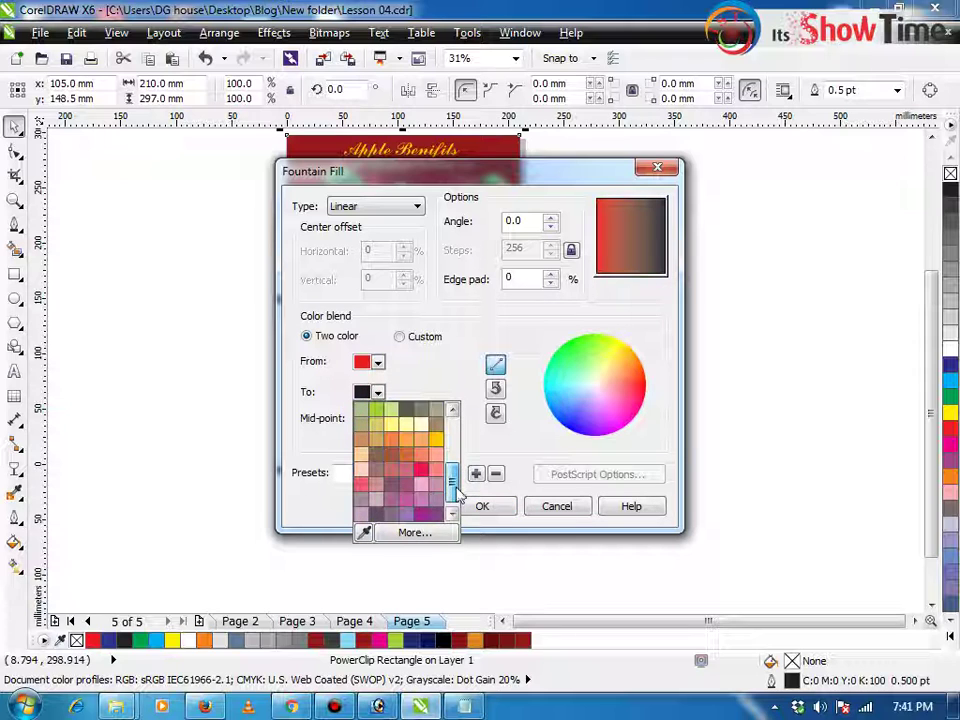
pyautogui.click(416, 469)
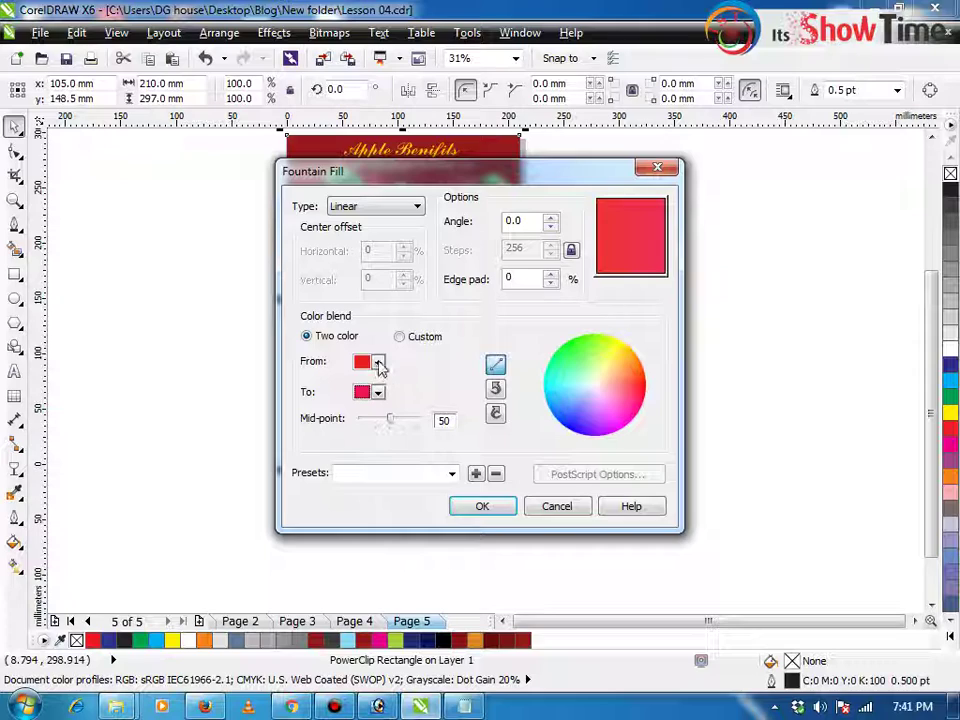
pyautogui.click(483, 510)
# Check the background's new fill behind the article up close and with the whole page in view
pyautogui.click(626, 387)
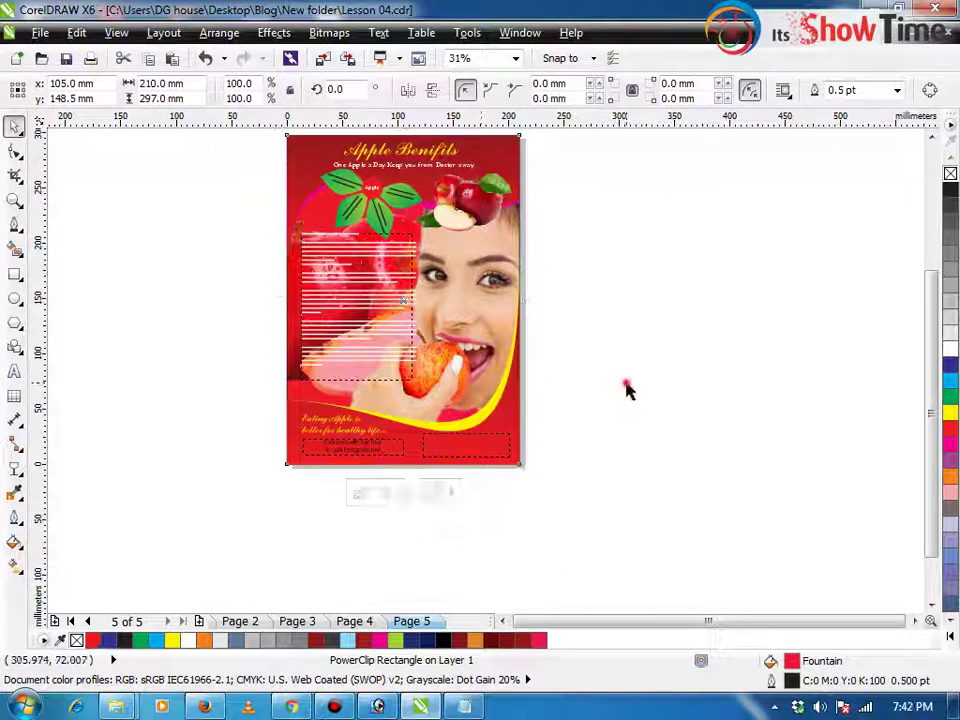
pyautogui.press('z')
pyautogui.moveTo(587, 169); pyautogui.dragTo(256, 403)
pyautogui.press('space')
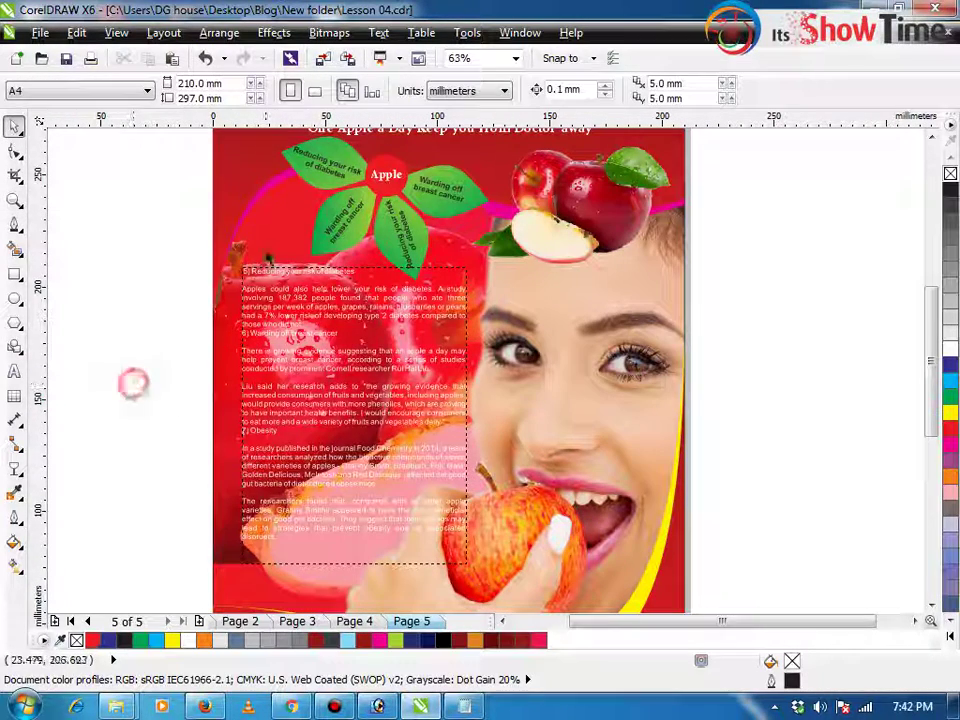
pyautogui.click(263, 226)
pyautogui.hotkey('shift', 'F4')
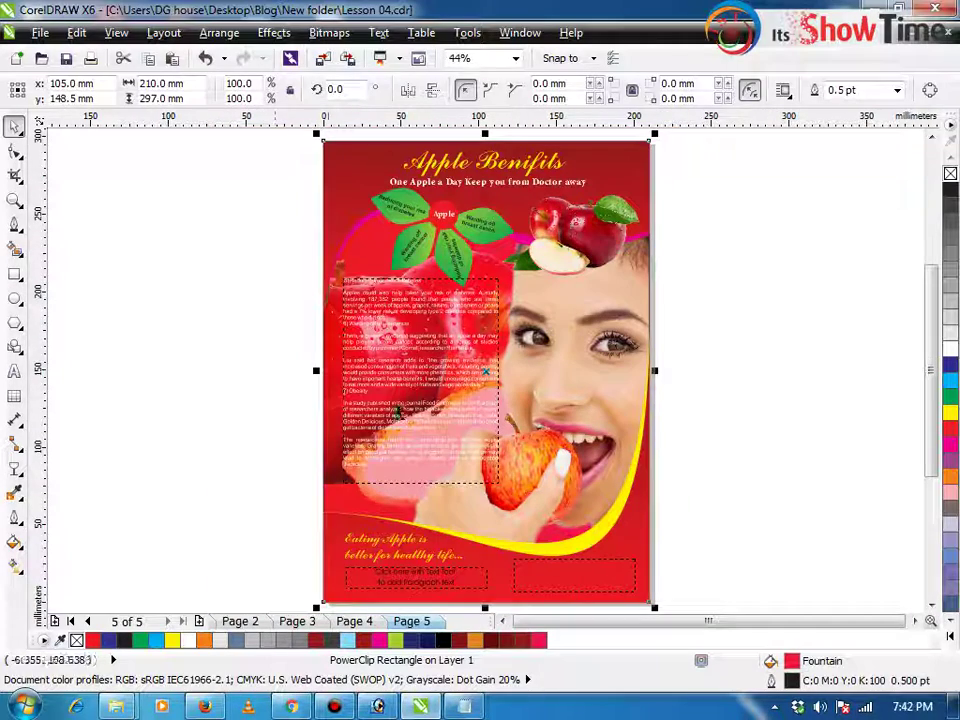
# Change the font of the "Reducing your risk of diabetes" text on the upper-left leaf to AuntBertha
pyautogui.click(679, 450)
pyautogui.press('z')
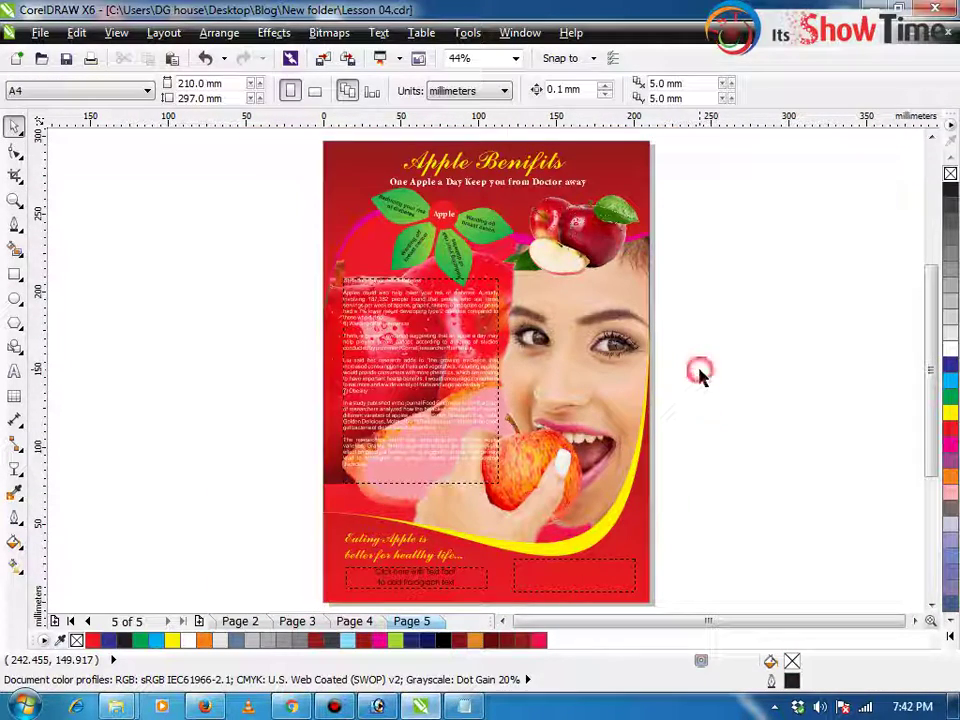
pyautogui.press('z')
pyautogui.moveTo(570, 290); pyautogui.dragTo(573, 291)
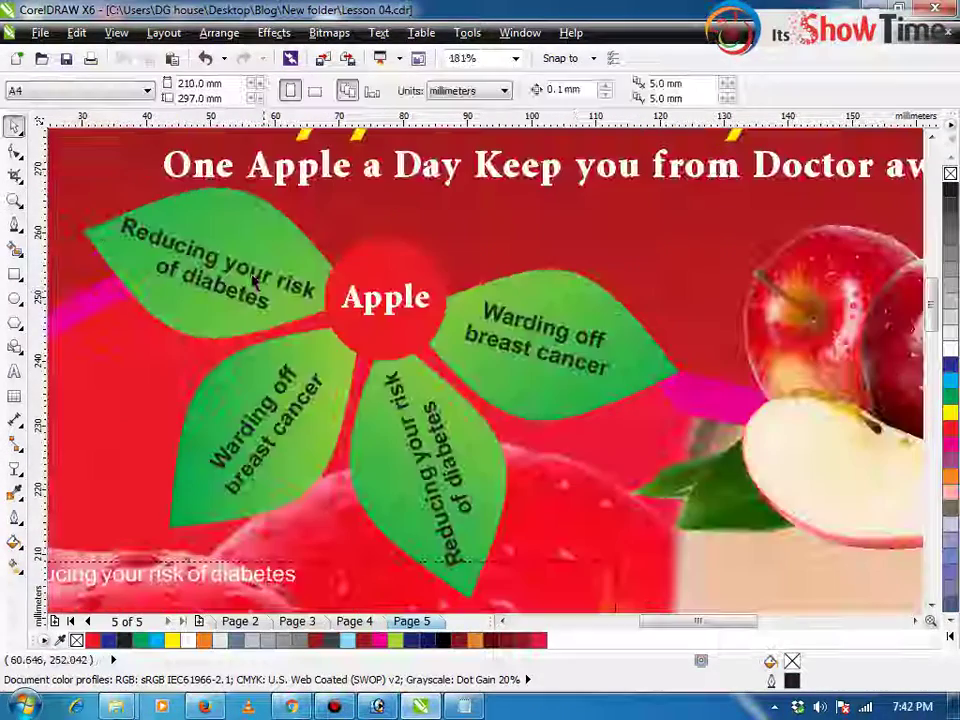
pyautogui.click(292, 227)
pyautogui.click(228, 287)
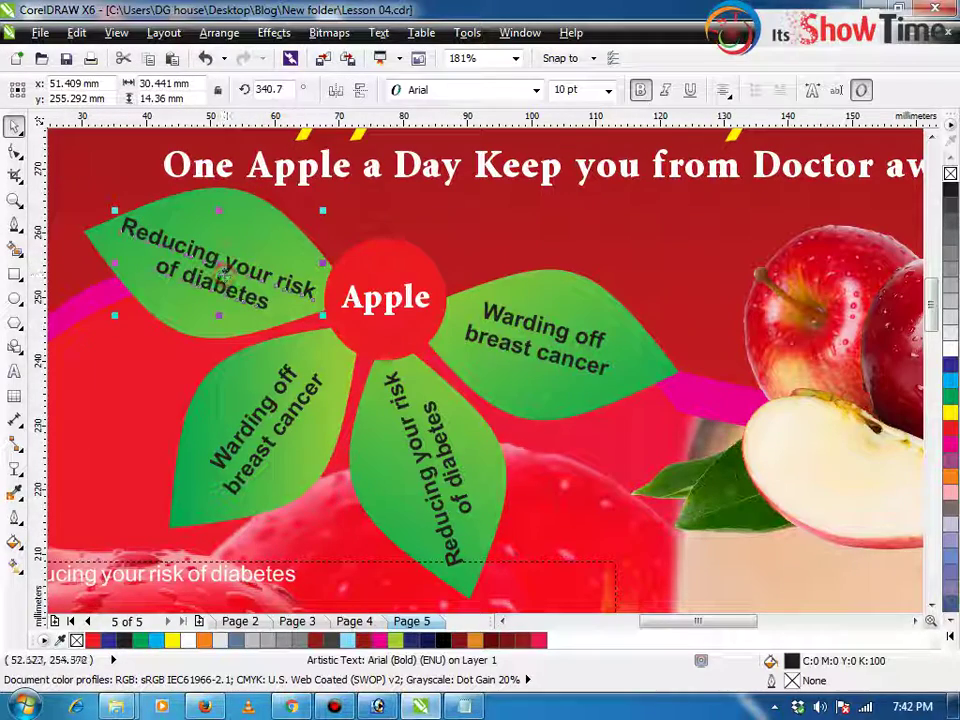
pyautogui.click(445, 90)
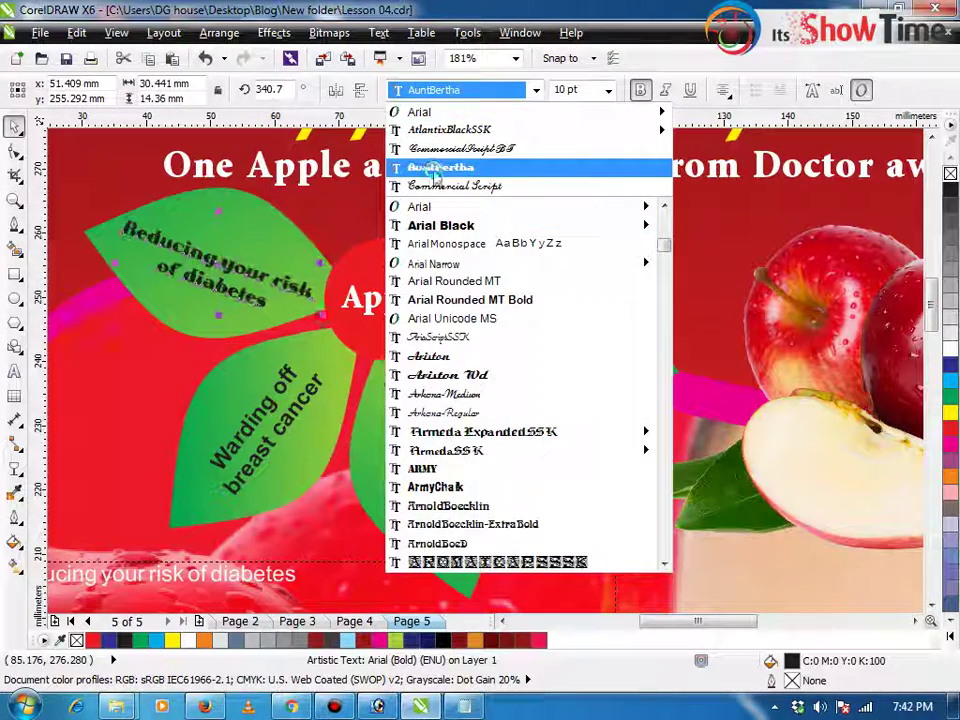
pyautogui.click(432, 168)
# Try the AUGUSTINE font on the same leaf text and undo the change
pyautogui.click(470, 89)
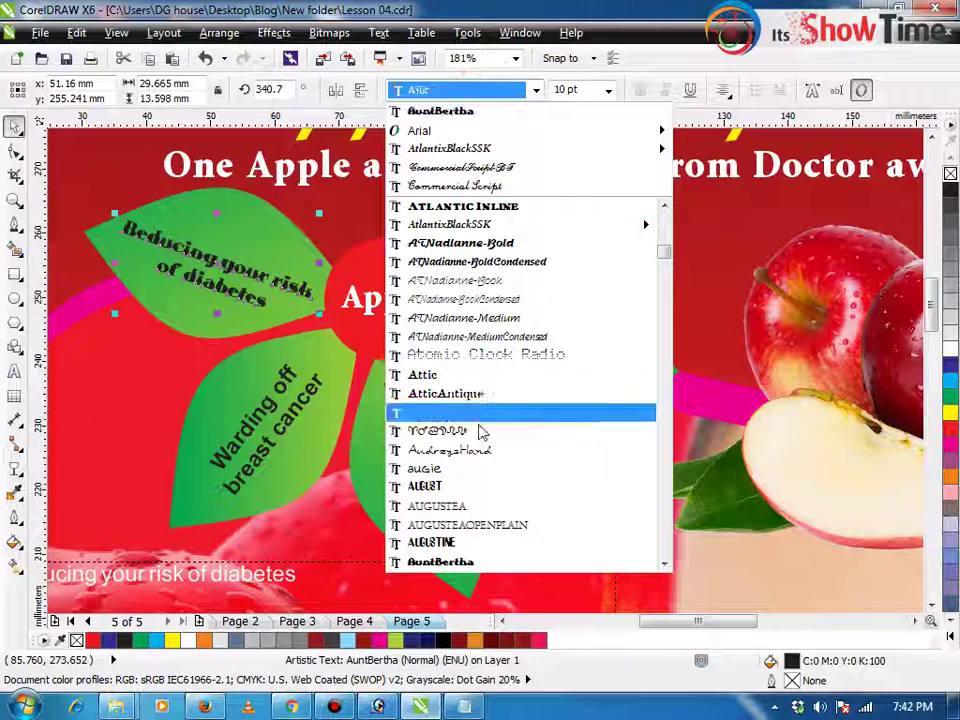
pyautogui.click(436, 543)
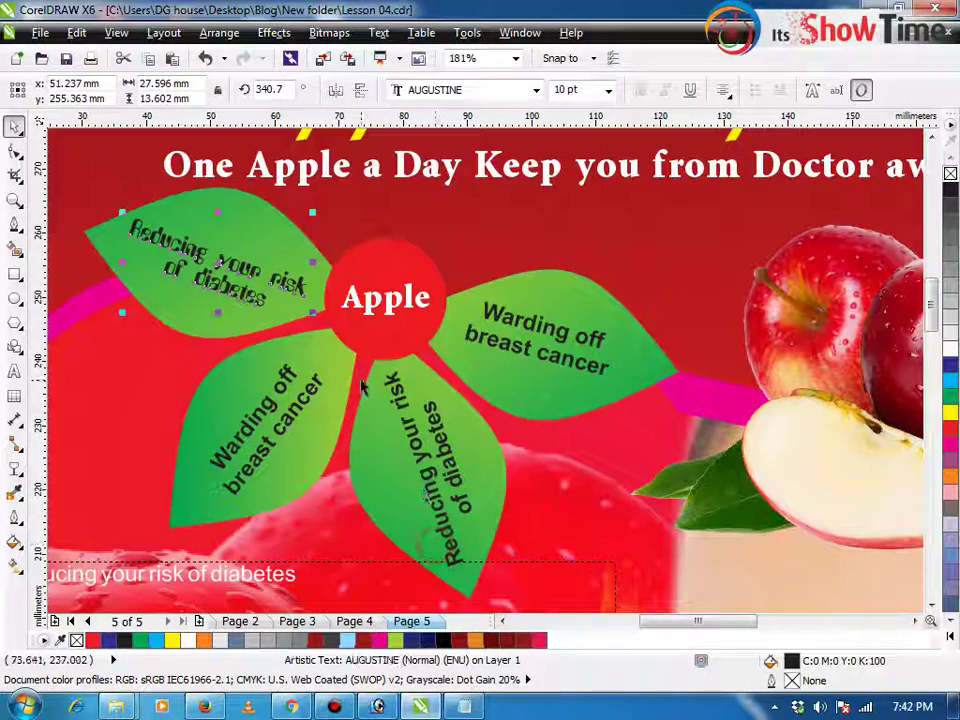
pyautogui.hotkey('ctrl', 'z')
# Preview the whole flyer full-screen and examine the article text's legibility against the apple background up close
pyautogui.scroll(-3, 297, 370)
pyautogui.scroll(-4, 296, 368)
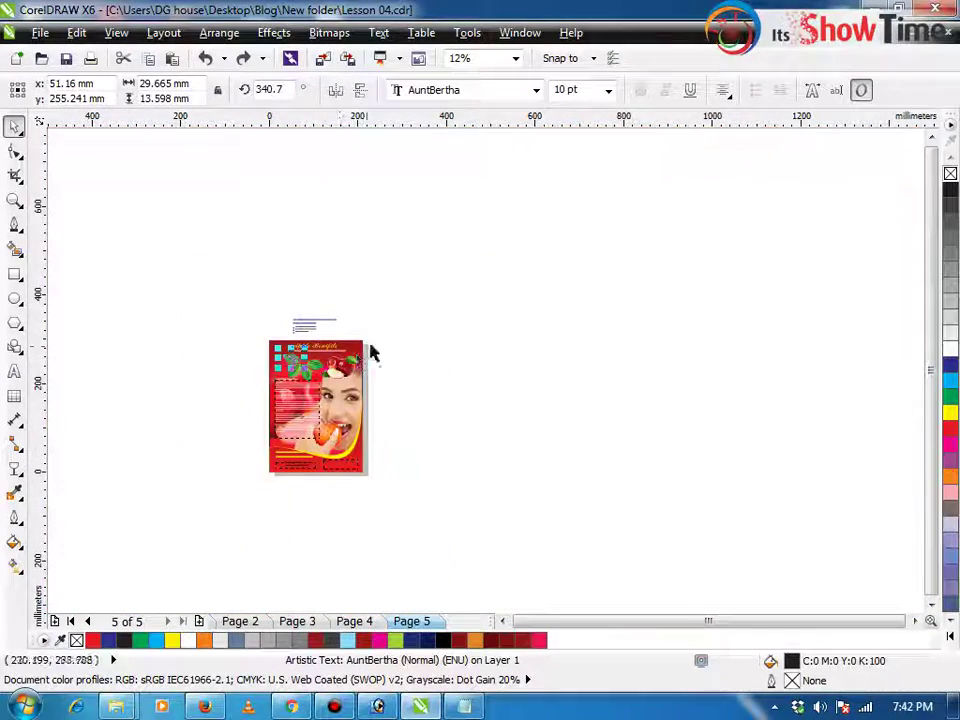
pyautogui.moveTo(388, 318); pyautogui.dragTo(232, 508)
pyautogui.hotkey('shift', 'F2')
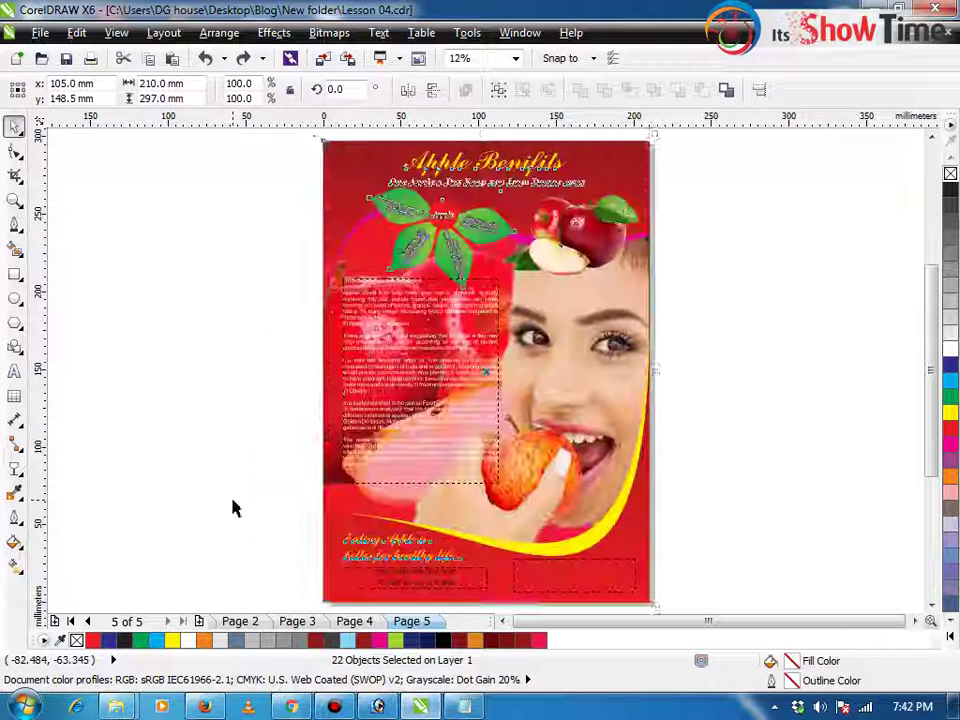
pyautogui.press('F9')
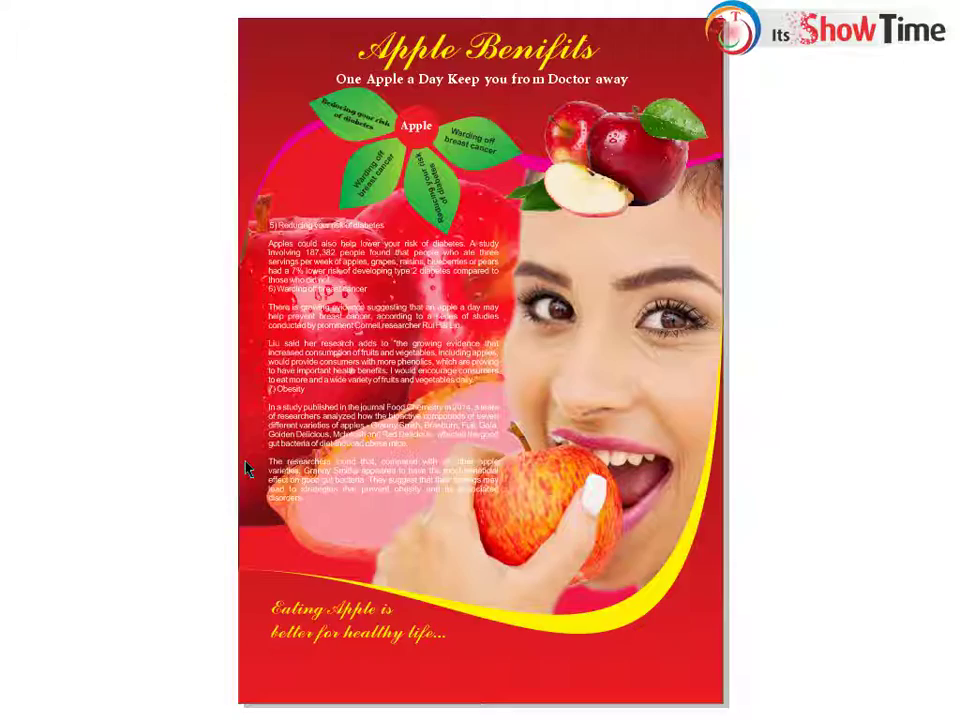
pyautogui.press('Escape')
pyautogui.press('z')
pyautogui.moveTo(309, 265); pyautogui.dragTo(497, 474)
pyautogui.moveTo(299, 152); pyautogui.dragTo(559, 241)
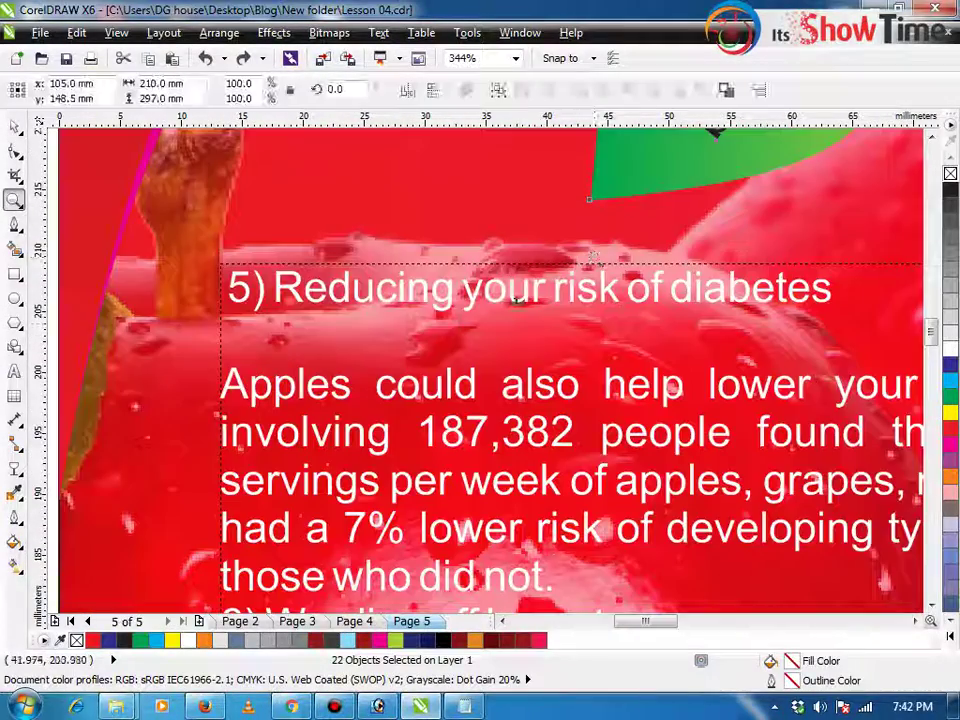
pyautogui.press('space')
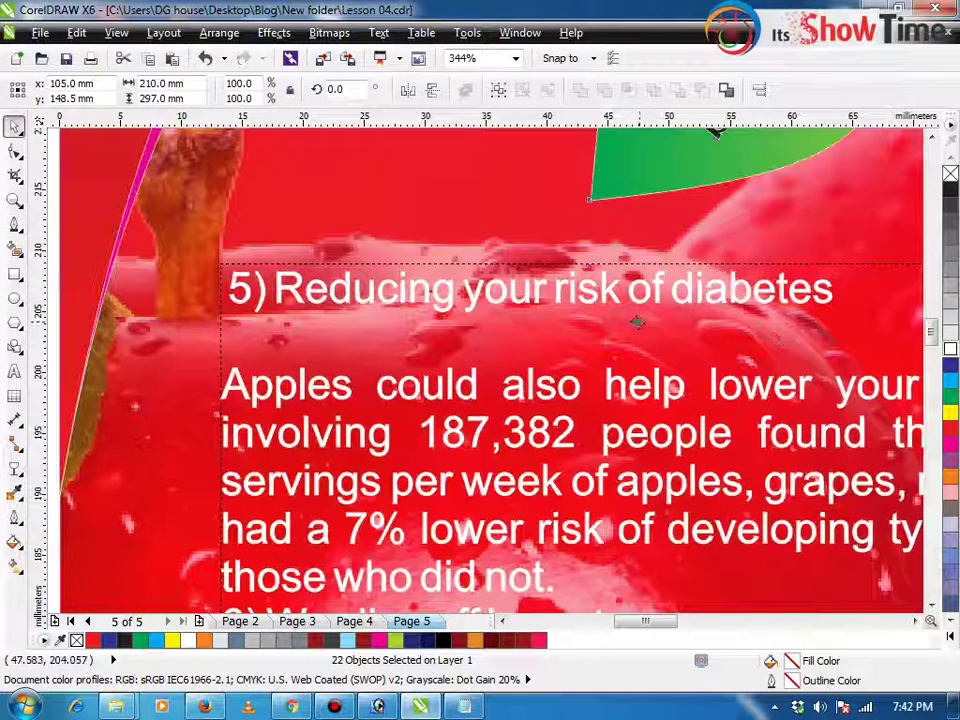
pyautogui.press('Escape')
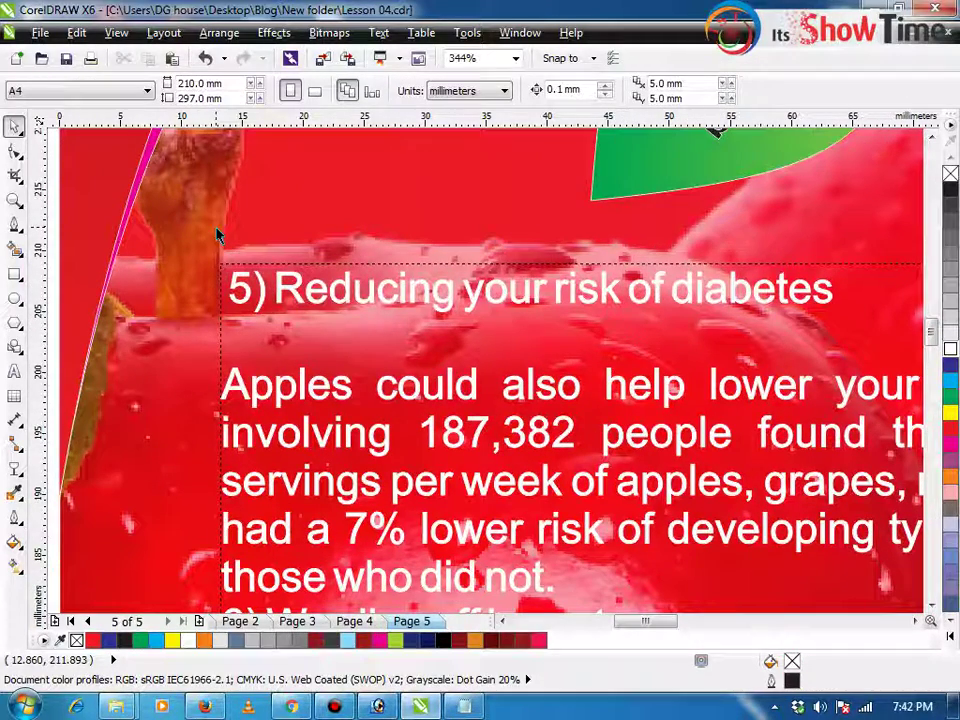
pyautogui.hotkey('ctrl', 'a')
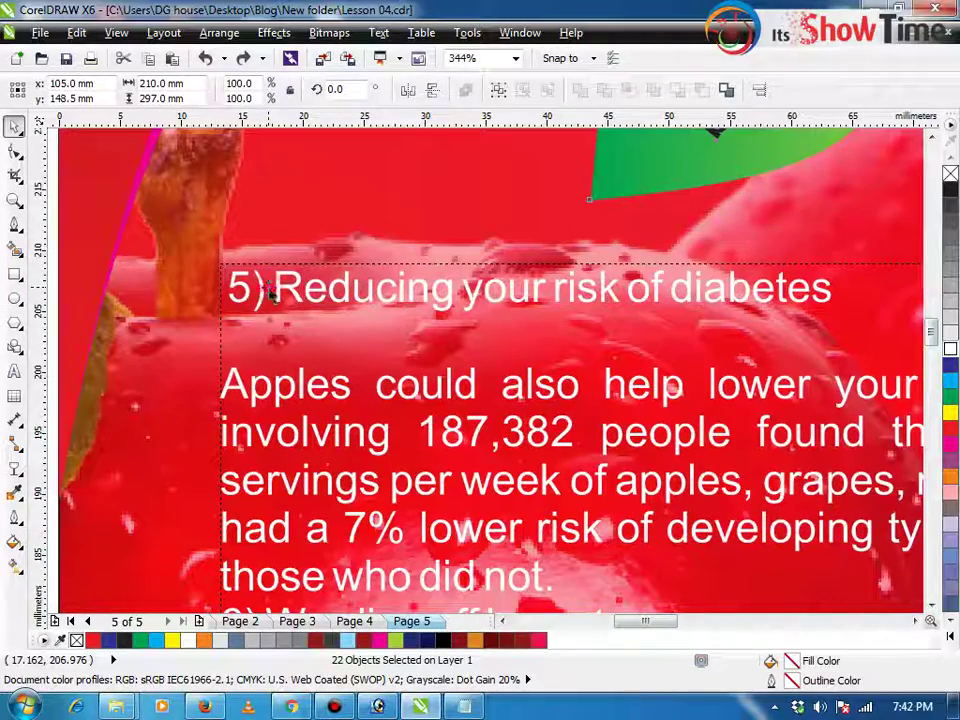
pyautogui.scroll(-3, 296, 291)
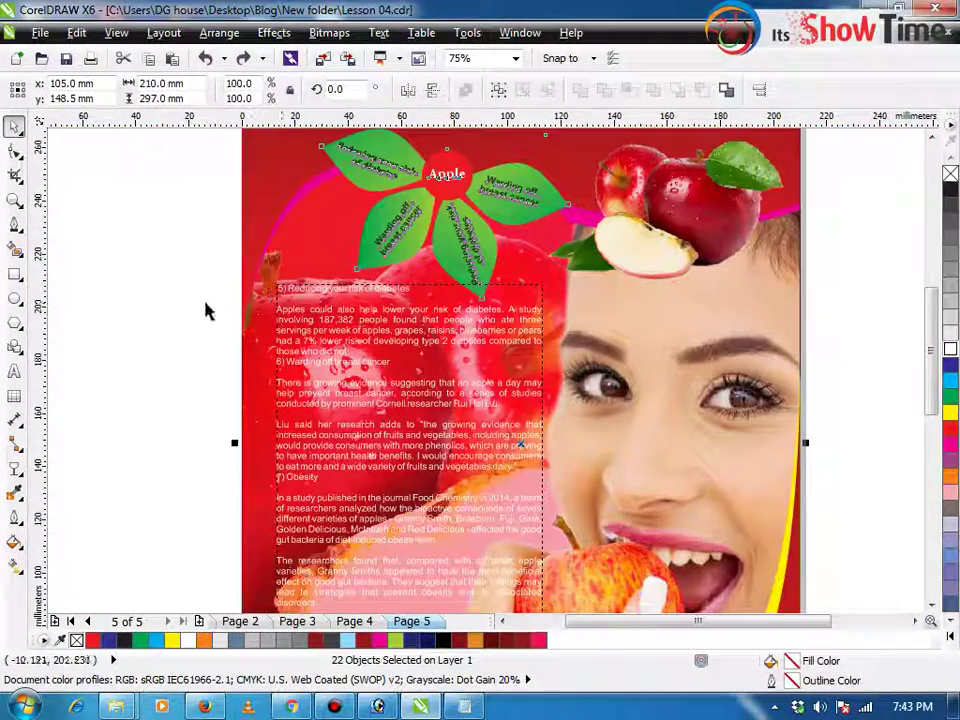
# Give the article text a white hairline outline placed behind the fill, scaled with the image, with rounded corners and line caps
pyautogui.click(207, 305)
pyautogui.click(331, 326)
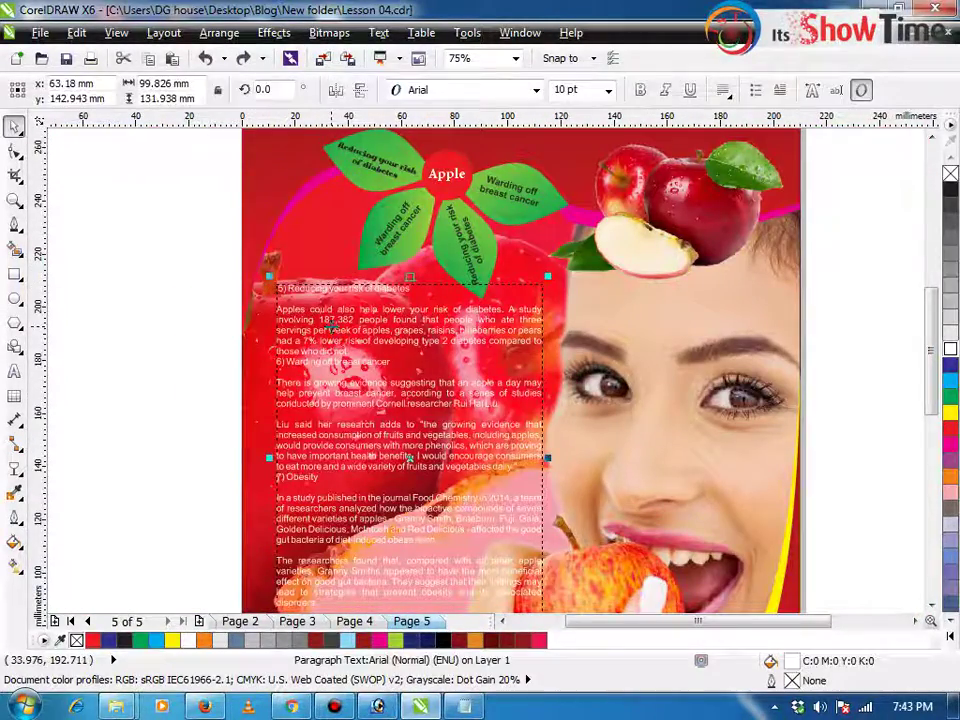
pyautogui.rightClick(953, 348)
pyautogui.press('F12')
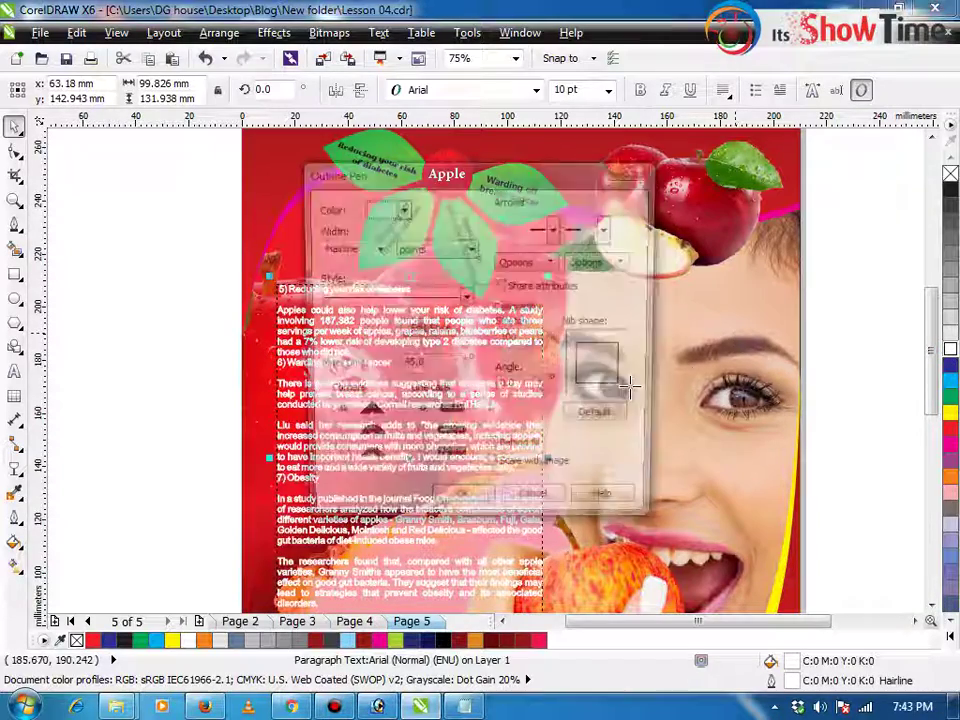
pyautogui.click(498, 471)
pyautogui.click(501, 452)
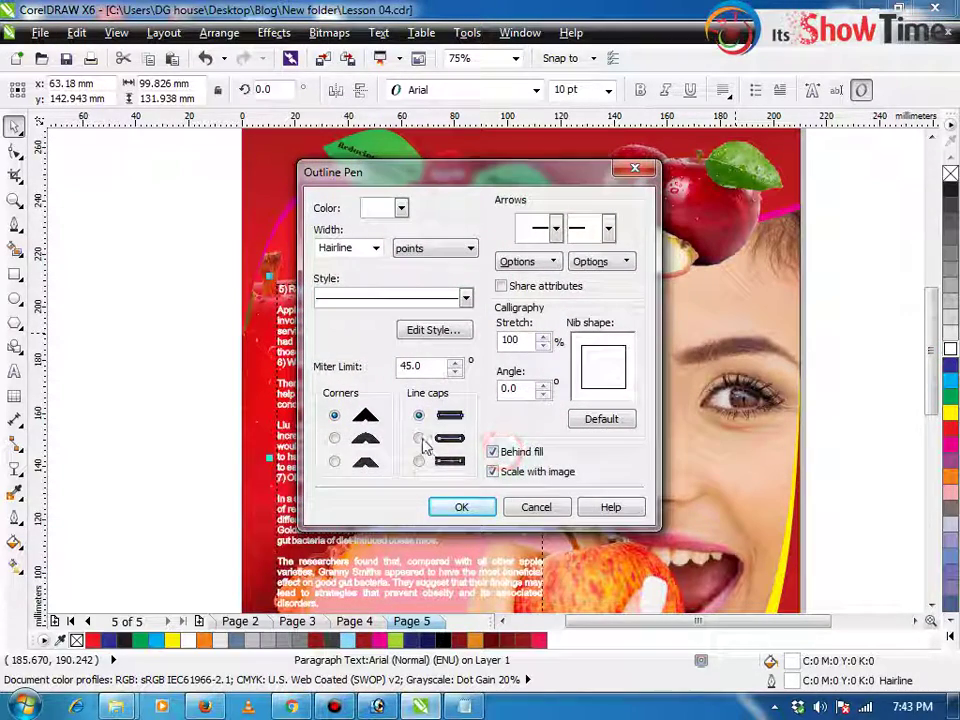
pyautogui.click(418, 438)
pyautogui.click(334, 438)
pyautogui.click(461, 507)
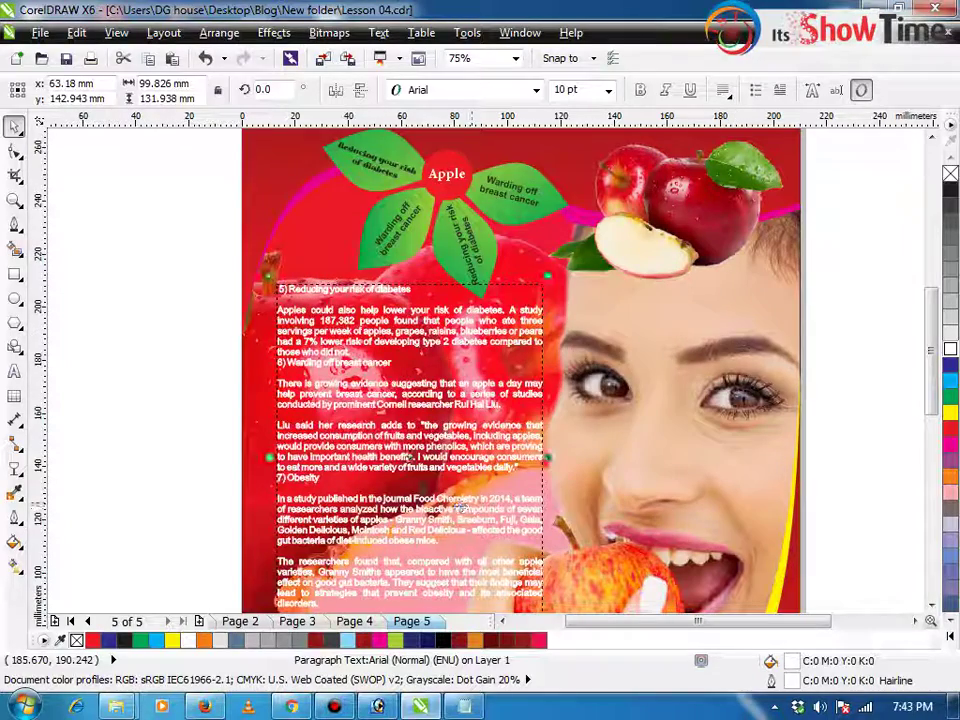
pyautogui.click(223, 364)
# Add a yellow hairline outline to the "Apple Benifits" heading
pyautogui.scroll(-2, 223, 364)
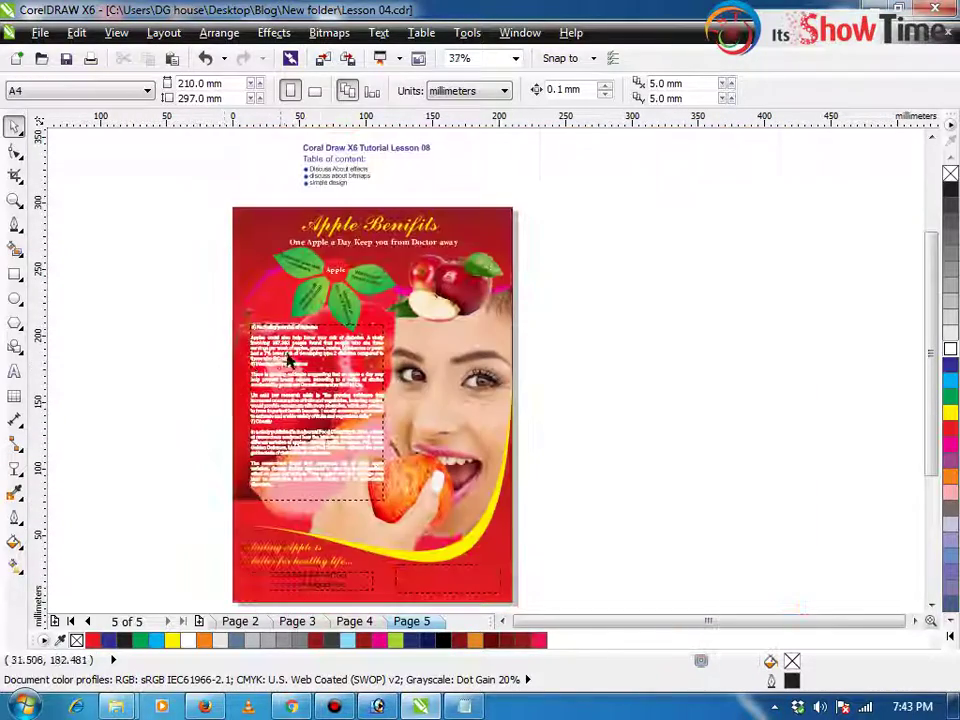
pyautogui.moveTo(355, 334); pyautogui.dragTo(356, 334)
pyautogui.press('F2')
pyautogui.moveTo(284, 204); pyautogui.dragTo(517, 264)
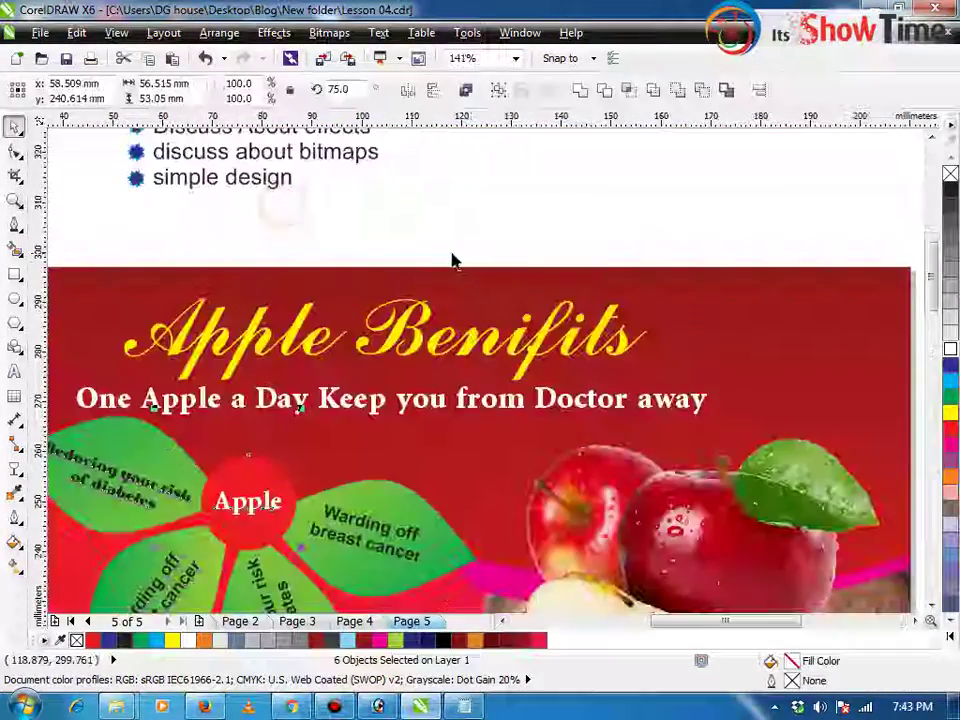
pyautogui.click(422, 335)
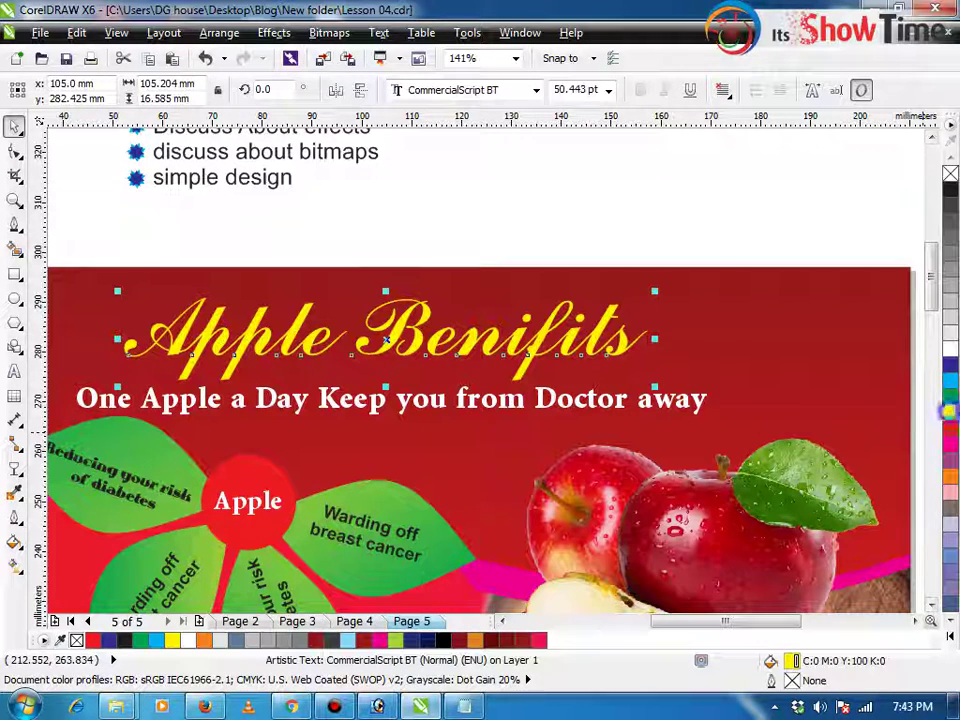
pyautogui.click(618, 237)
# Make a flattened, vertically mirrored copy of the heading about 3.2 mm high beneath it and activate the Transparency tool
pyautogui.scroll(-2, 447, 336)
pyautogui.click(392, 340)
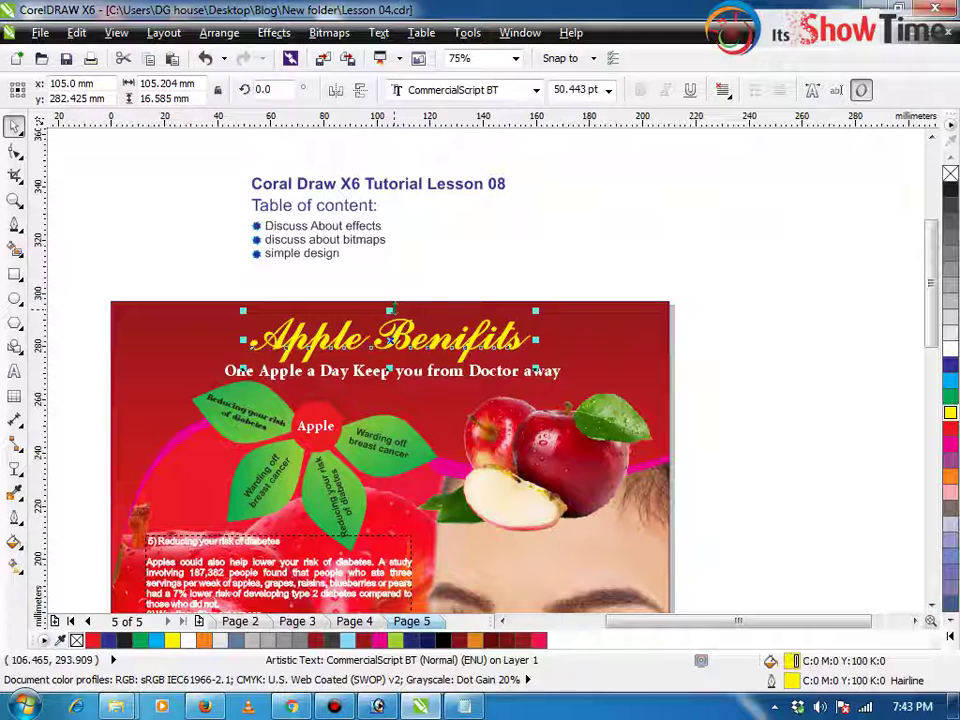
pyautogui.moveTo(394, 308); pyautogui.dragTo(403, 336)
pyautogui.press('z')
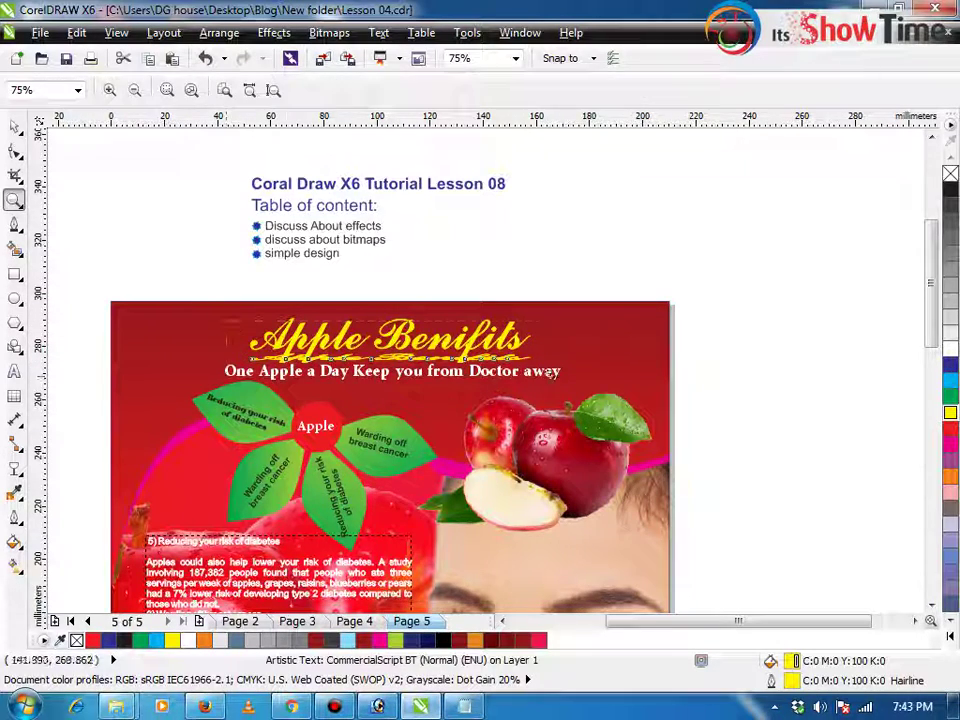
pyautogui.moveTo(550, 374); pyautogui.dragTo(564, 375)
pyautogui.click(16, 470)
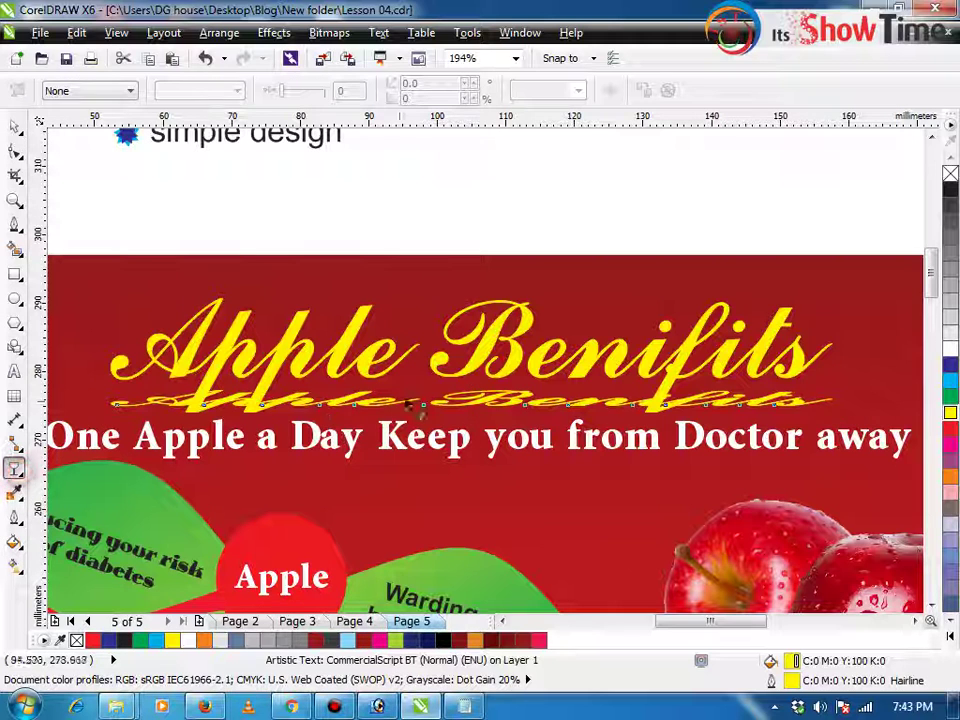
# Try short diagonal linear transparencies on the mirrored heading copy and undo them
pyautogui.moveTo(430, 408); pyautogui.dragTo(452, 388)
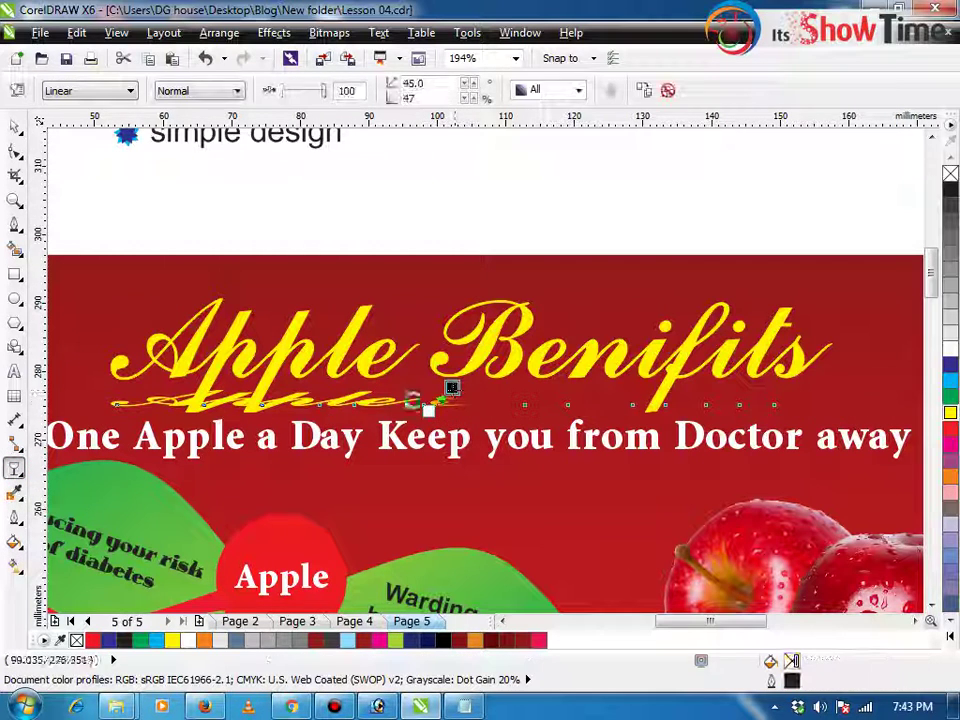
pyautogui.hotkey('ctrl', 'z')
pyautogui.moveTo(333, 410); pyautogui.dragTo(371, 390)
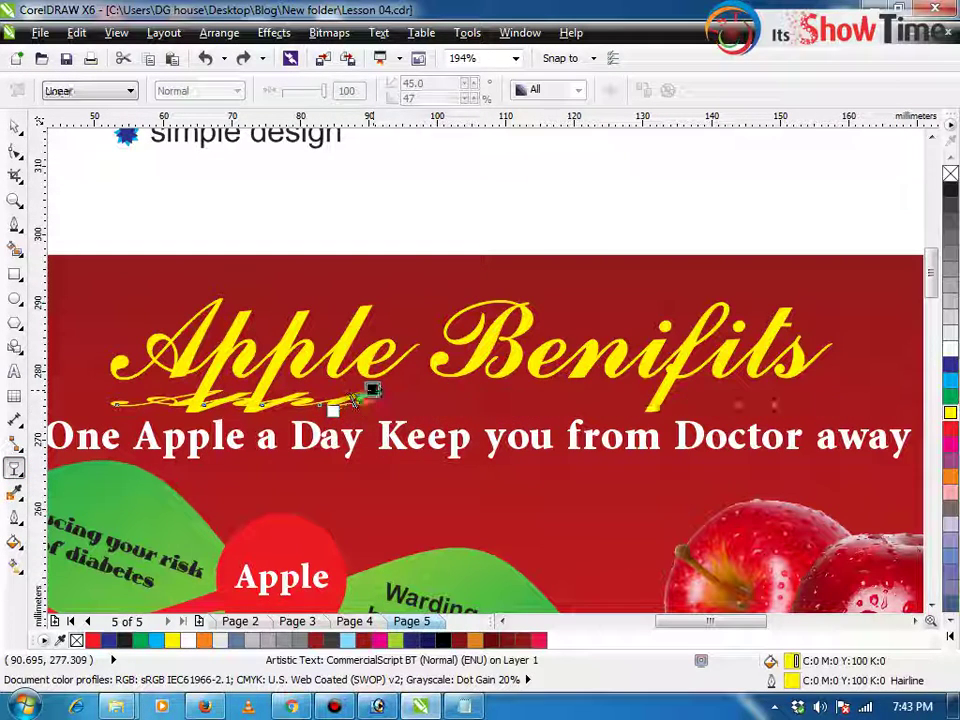
pyautogui.hotkey('ctrl', 'z')
# Fade the mirrored heading copy with a nearly horizontal linear transparency from left to right and fill it orange
pyautogui.moveTo(185, 401); pyautogui.dragTo(760, 401)
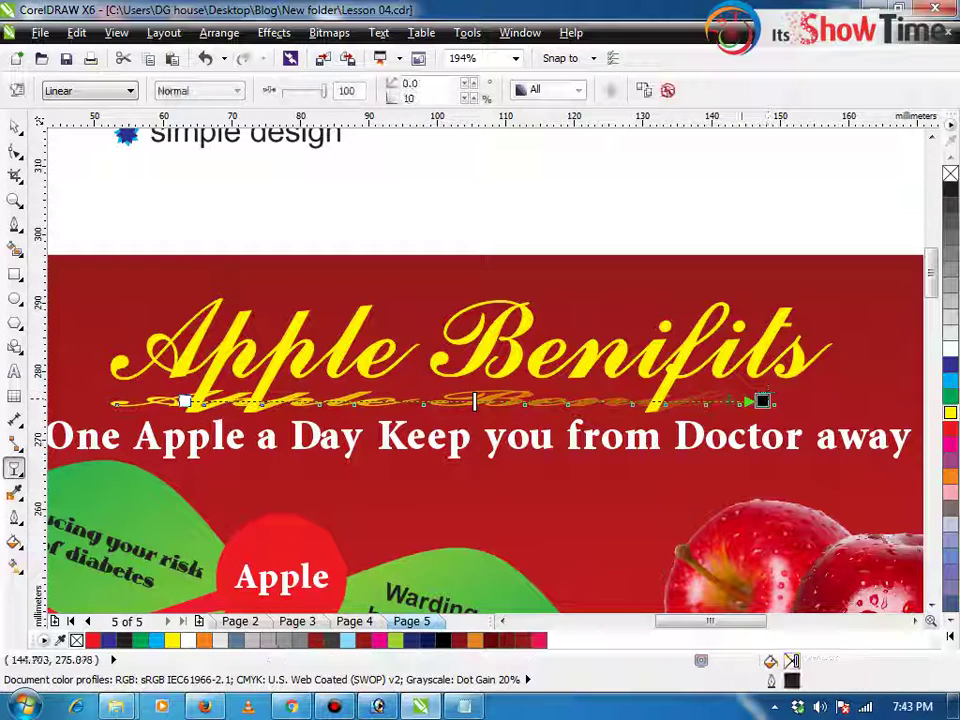
pyautogui.moveTo(183, 403); pyautogui.dragTo(28, 404)
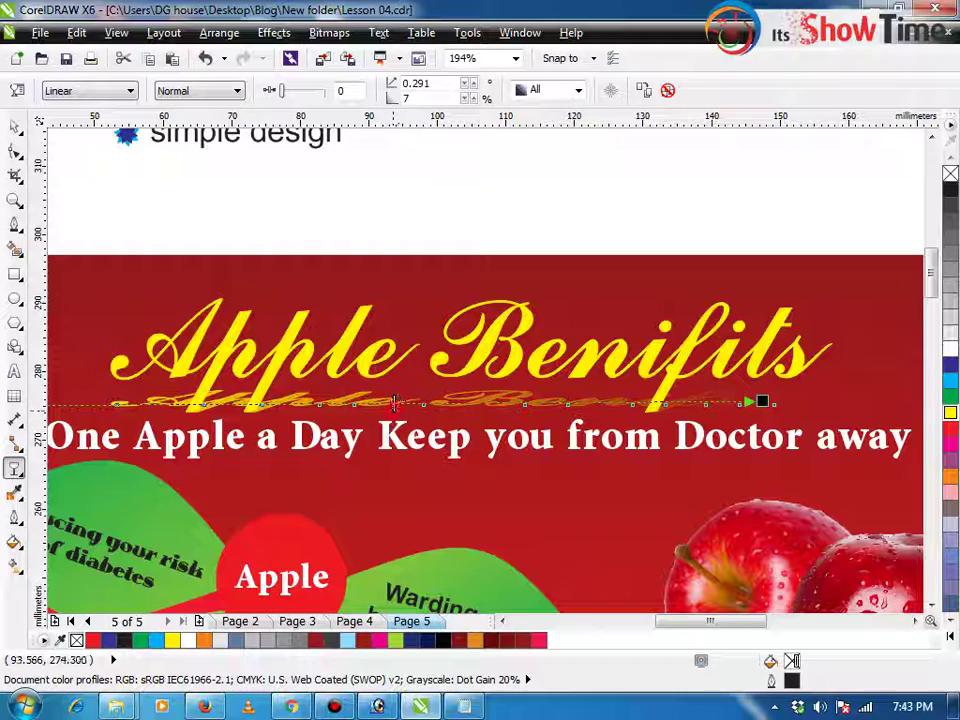
pyautogui.press('space')
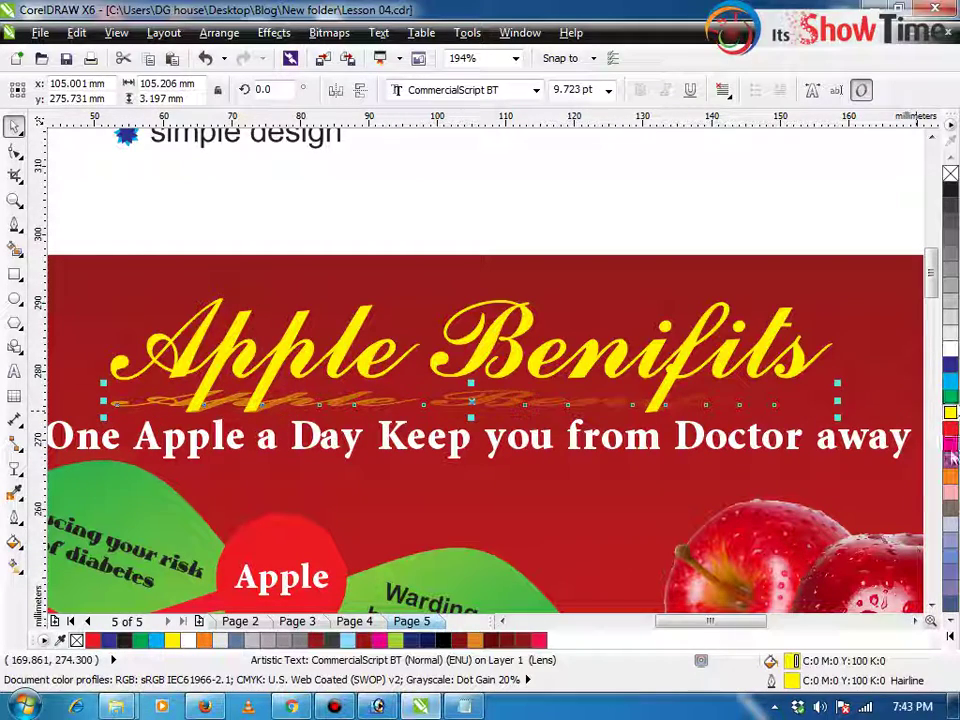
pyautogui.press('space')
# Examine the heading's faded reflection above the slogan up close and with the whole page in view
pyautogui.scroll(-3, 490, 425)
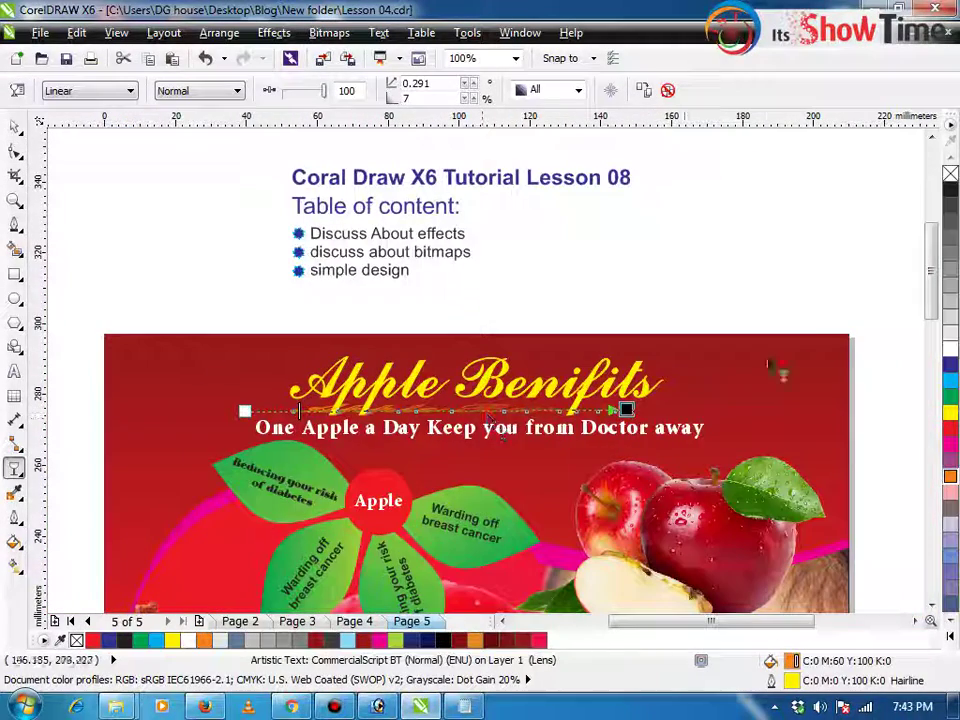
pyautogui.press('z')
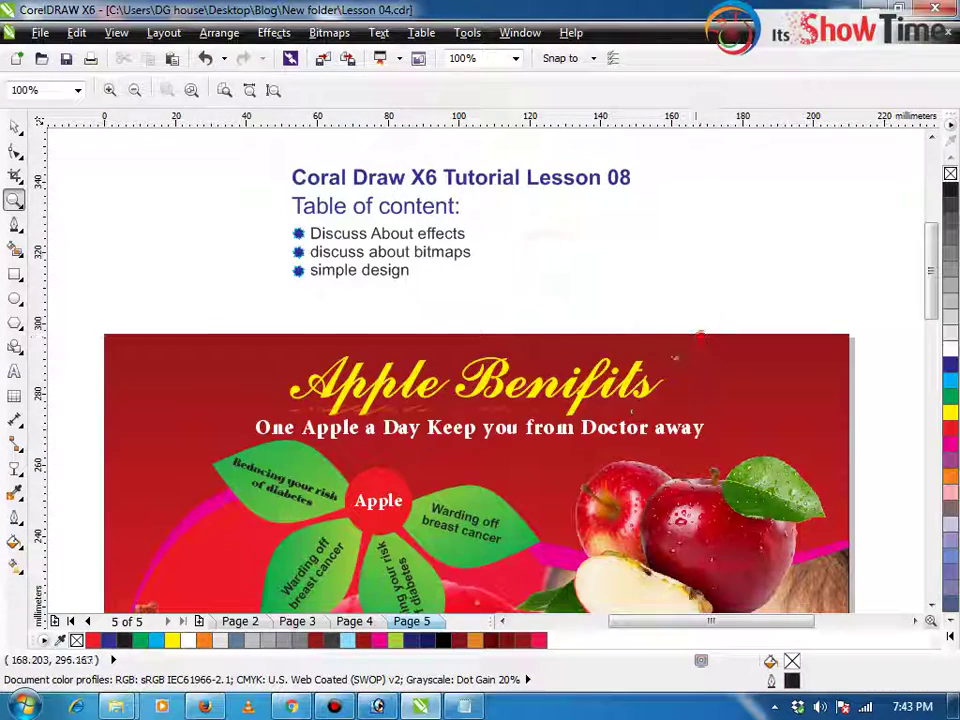
pyautogui.scroll(3, 453, 417)
pyautogui.press('space')
pyautogui.click(390, 448)
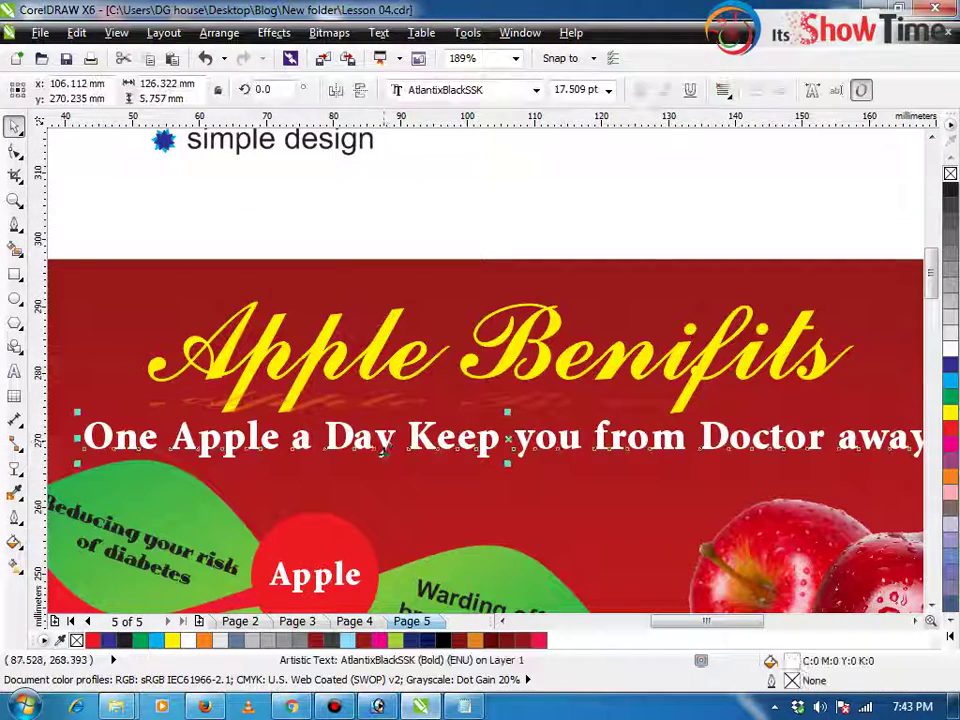
pyautogui.press('F4')
pyautogui.click(673, 413)
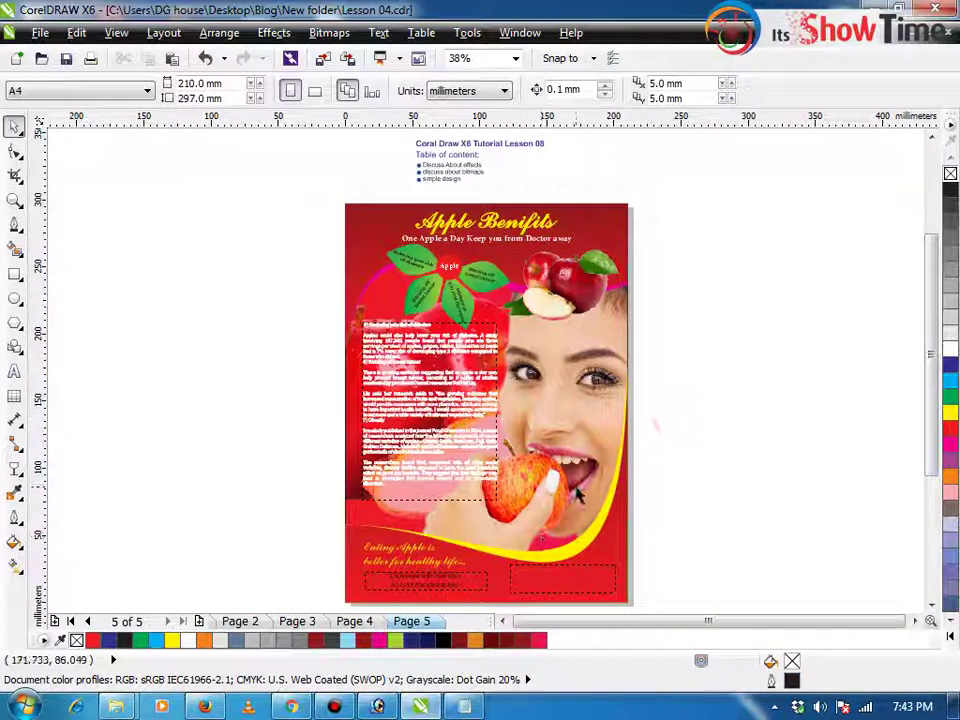
pyautogui.click(303, 317)
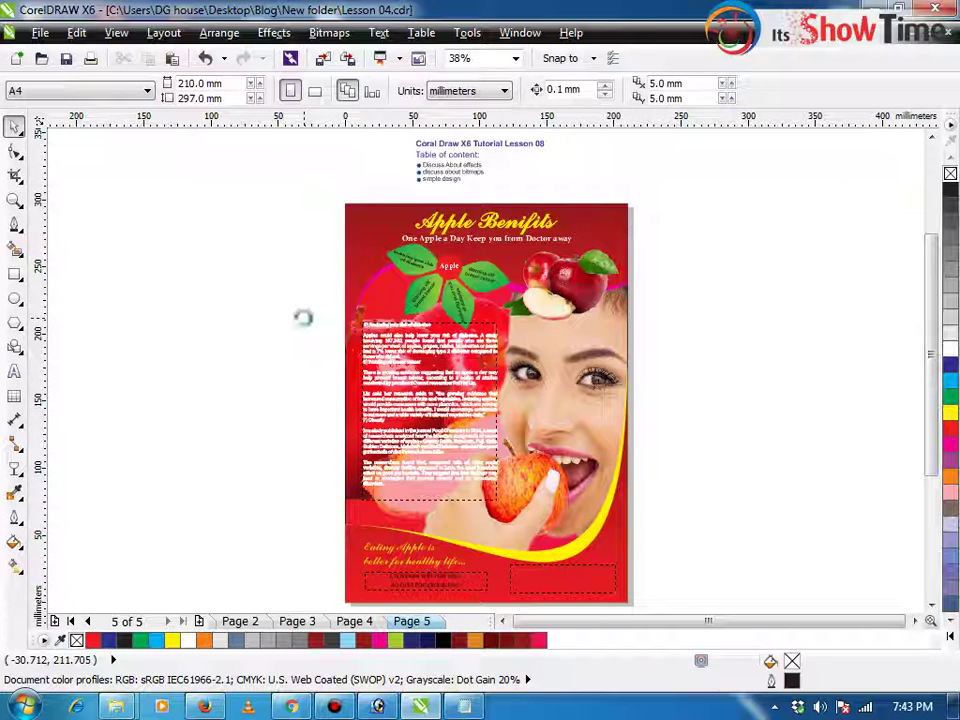
pyautogui.click(336, 706)
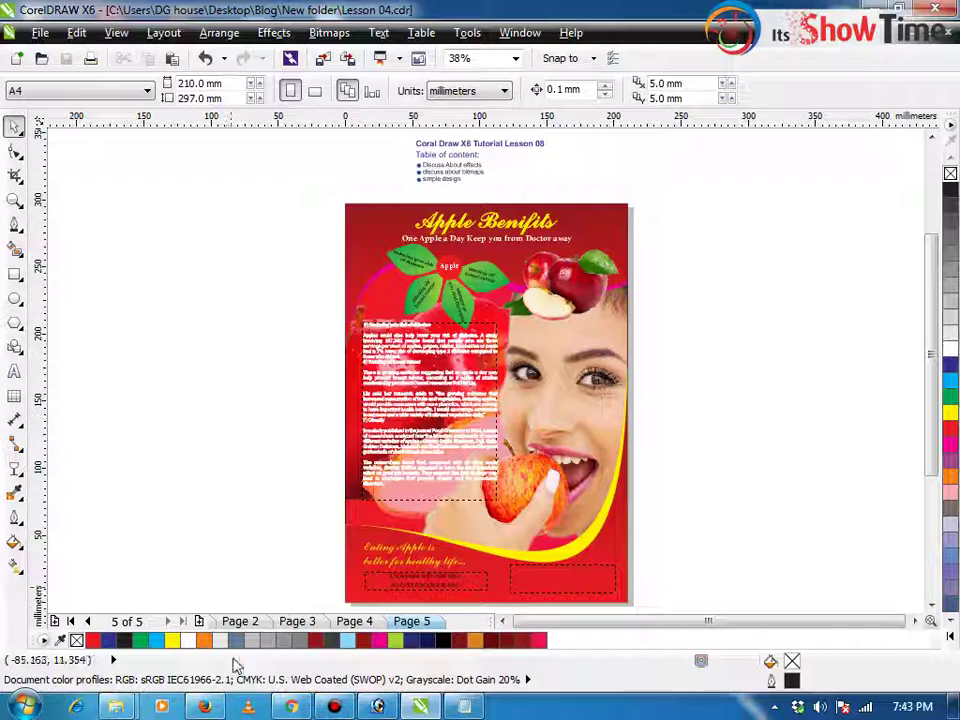
pyautogui.click(204, 707)
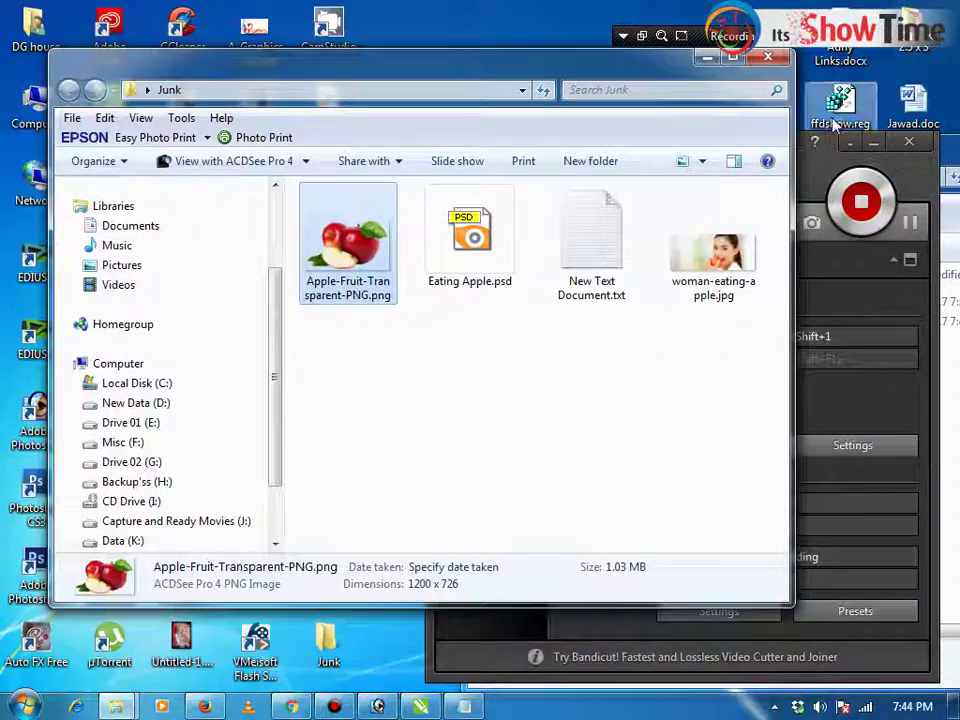
pyautogui.moveTo(643, 71); pyautogui.dragTo(636, 175)
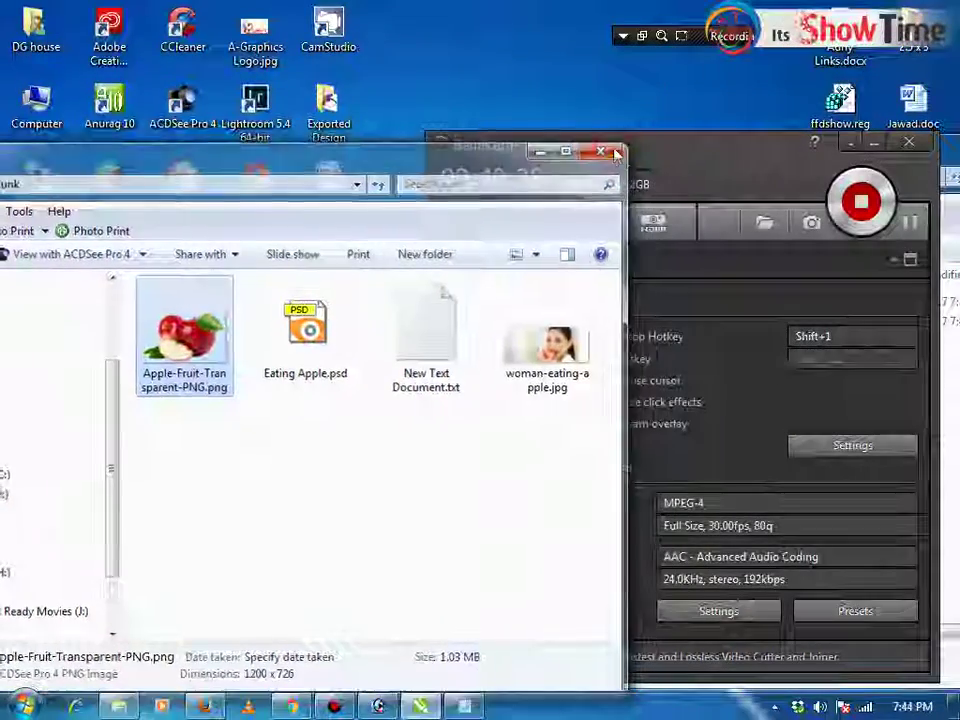